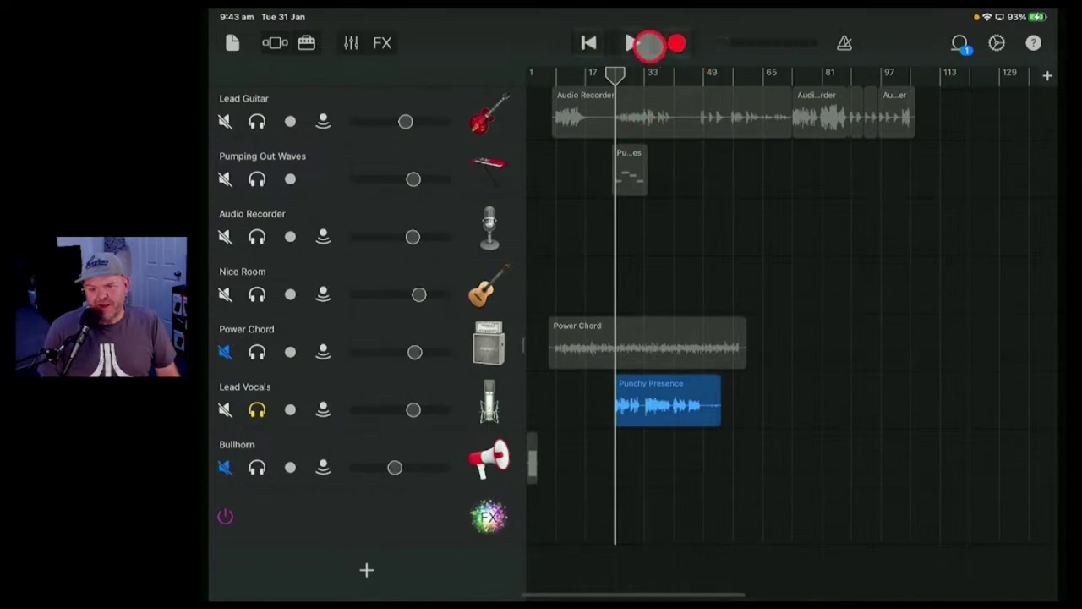
Play back the soloed Lead Vocals track over its recorded region and stop playback
{"action": "left_click", "coordinate": [634, 43]}
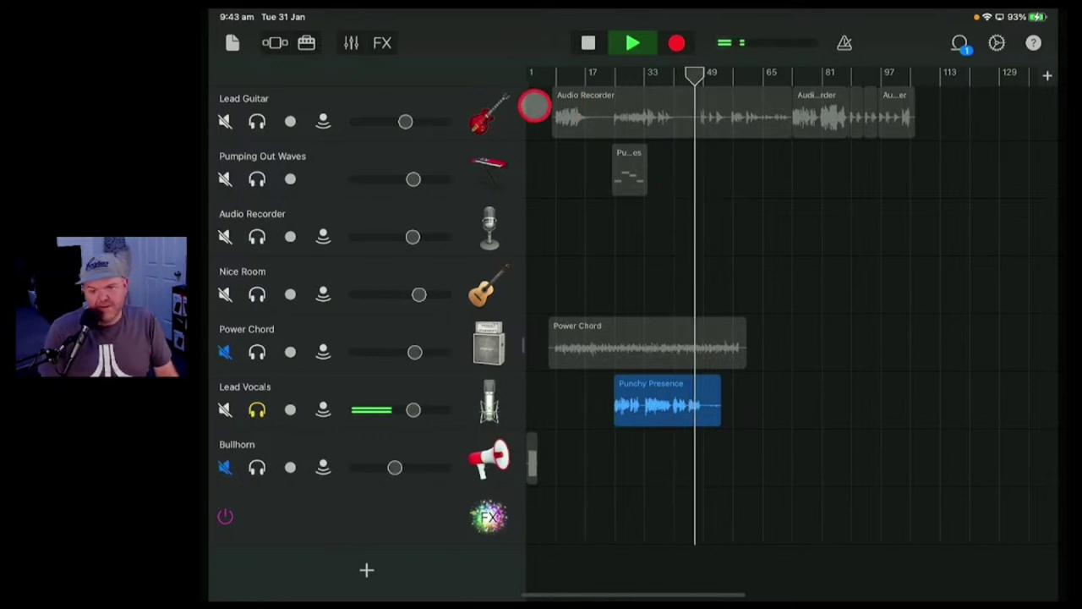
{"action": "left_click", "coordinate": [634, 43]}
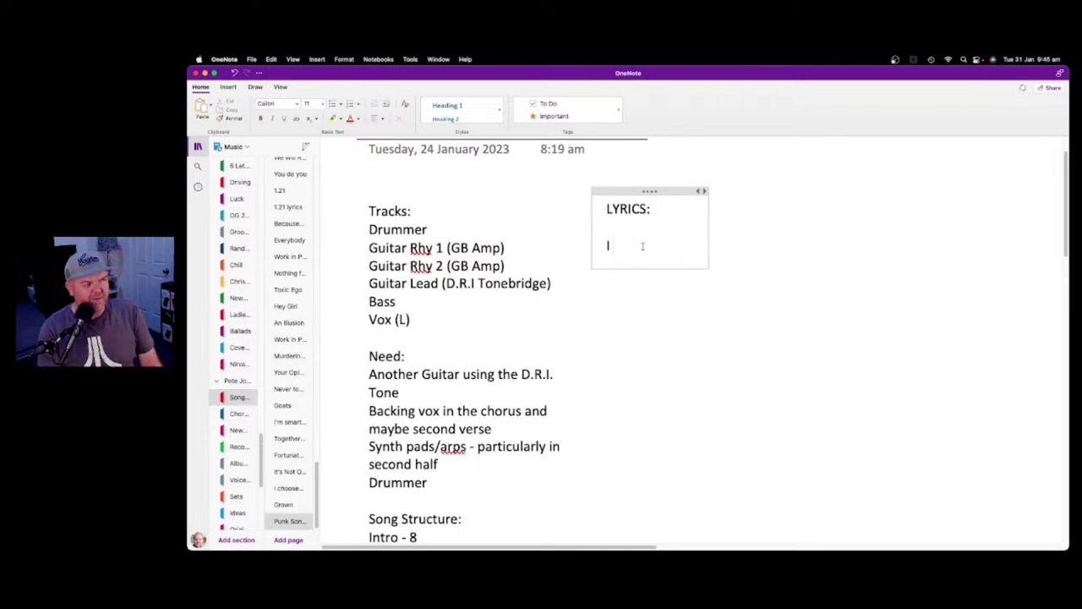
In the OneNote song page, write the line "'Cause I don't know what's in the water" under the LYRICS heading
{"action": "type", "text": "'Caus"}
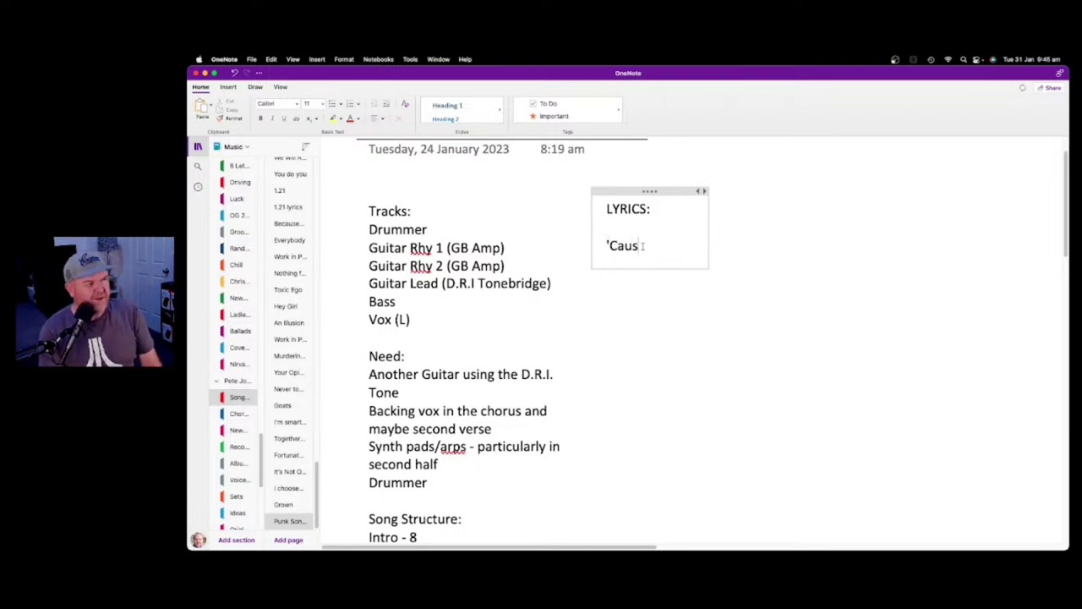
{"action": "type", "text": "e I don't know "}
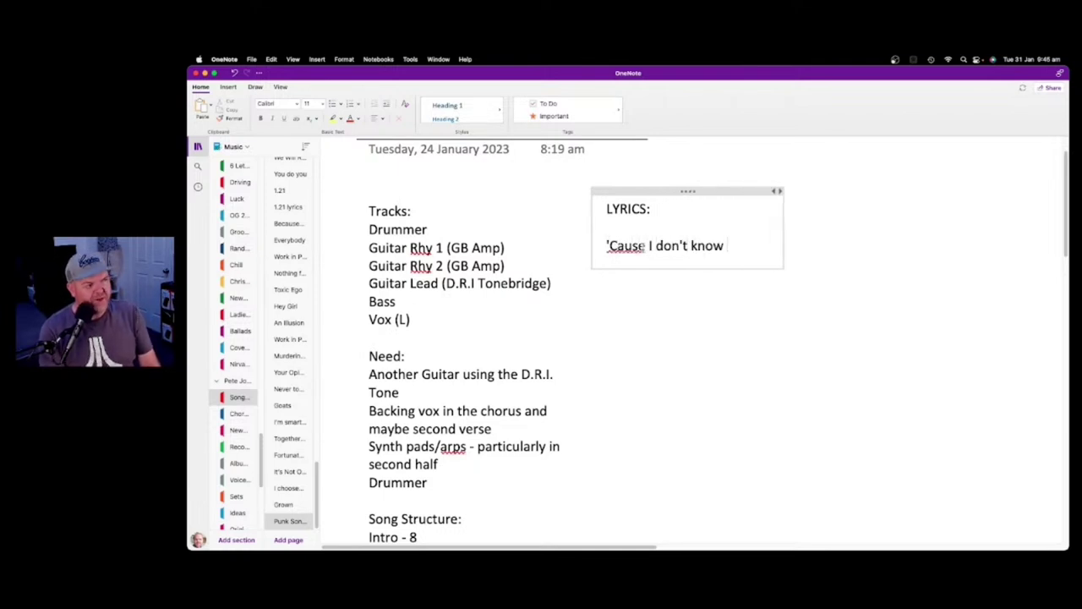
{"action": "type", "text": "what's in the wat"}
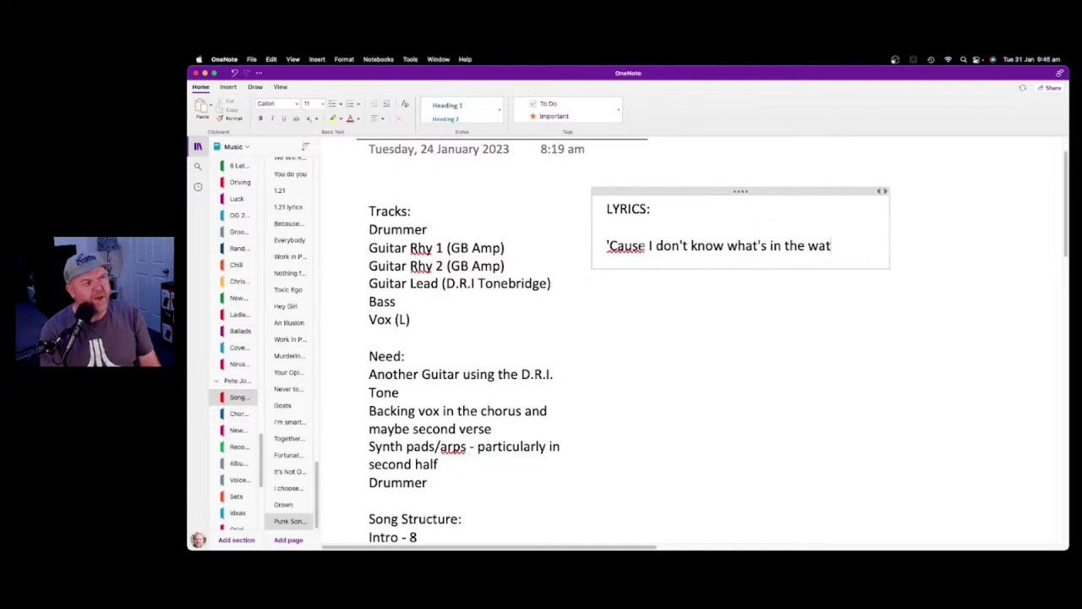
{"action": "type", "text": "er"}
{"action": "key", "text": "Return"}
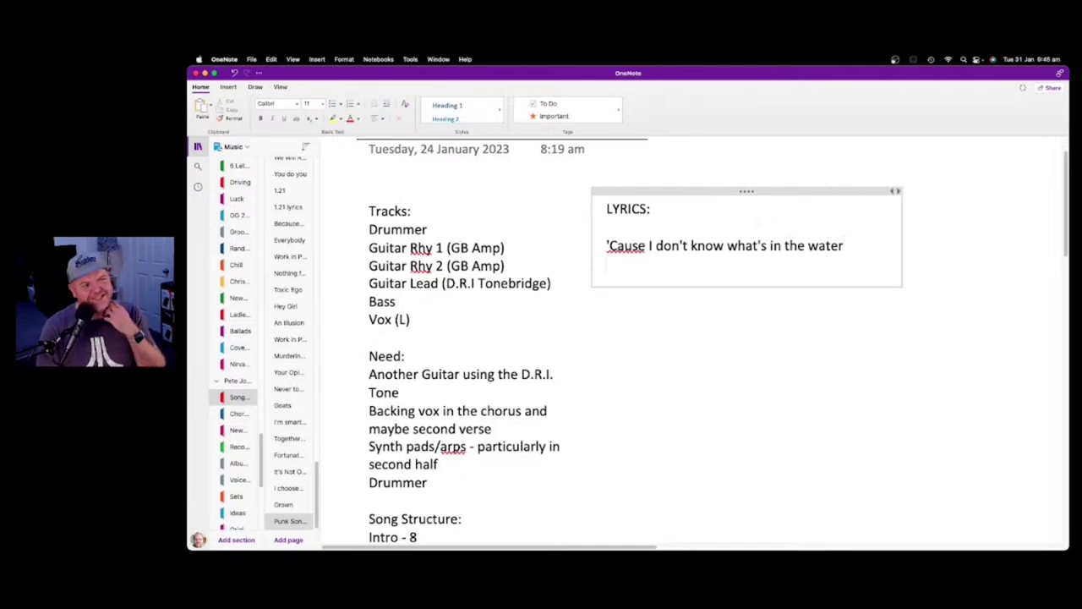
Add the label "Chorus" on its own line directly above the first lyric line
{"action": "left_click", "coordinate": [674, 227]}
{"action": "key", "text": "Return"}
{"action": "type", "text": "Chrosu"}
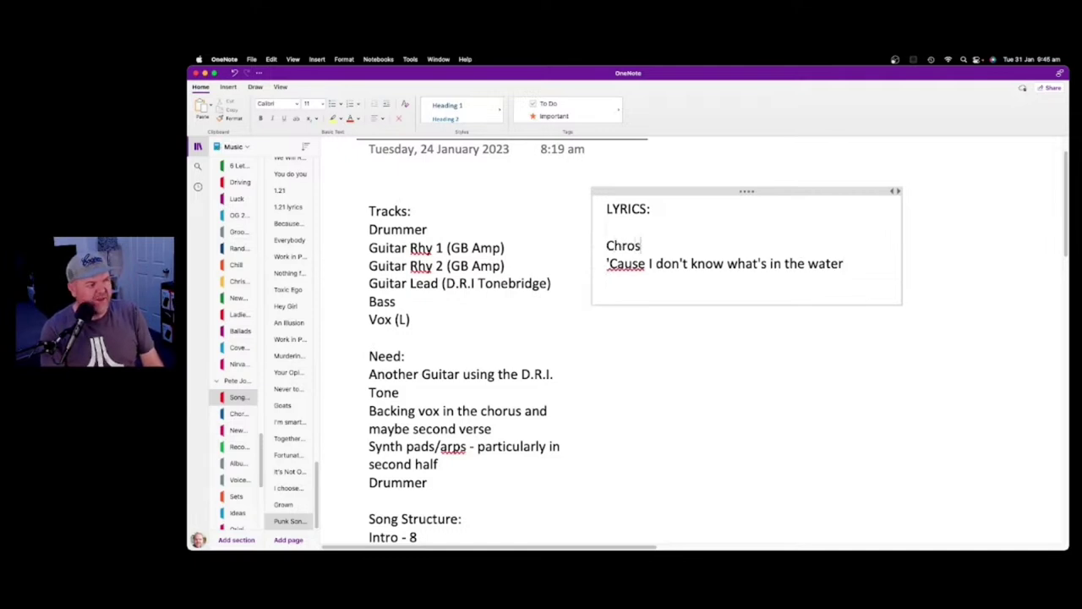
{"action": "key", "text": "BackSpace"}
{"action": "key", "text": "BackSpace"}
{"action": "key", "text": "BackSpace"}
{"action": "key", "text": "BackSpace"}
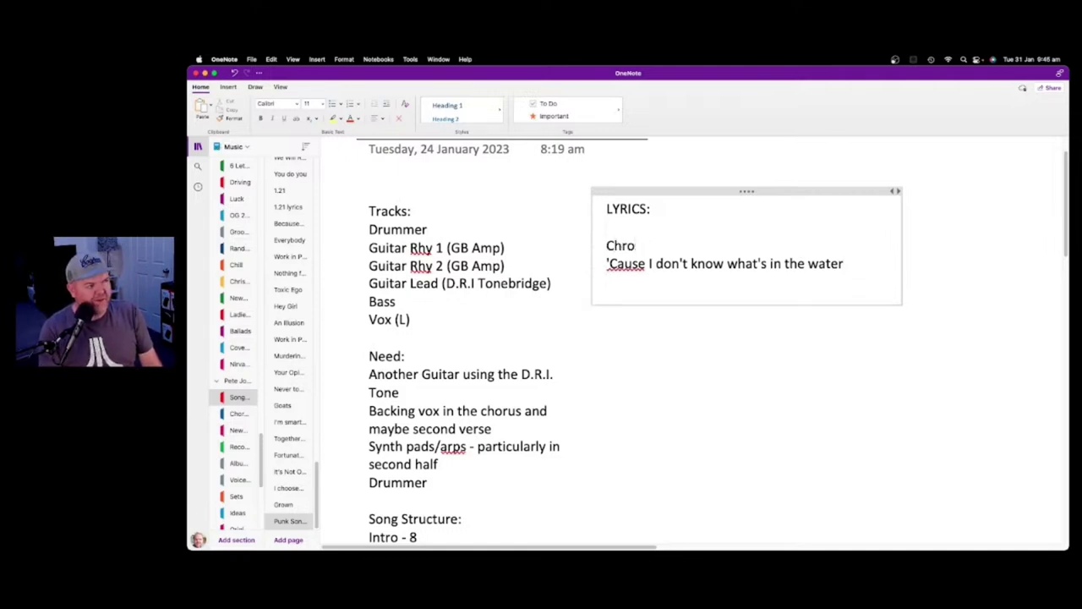
{"action": "type", "text": "orus"}
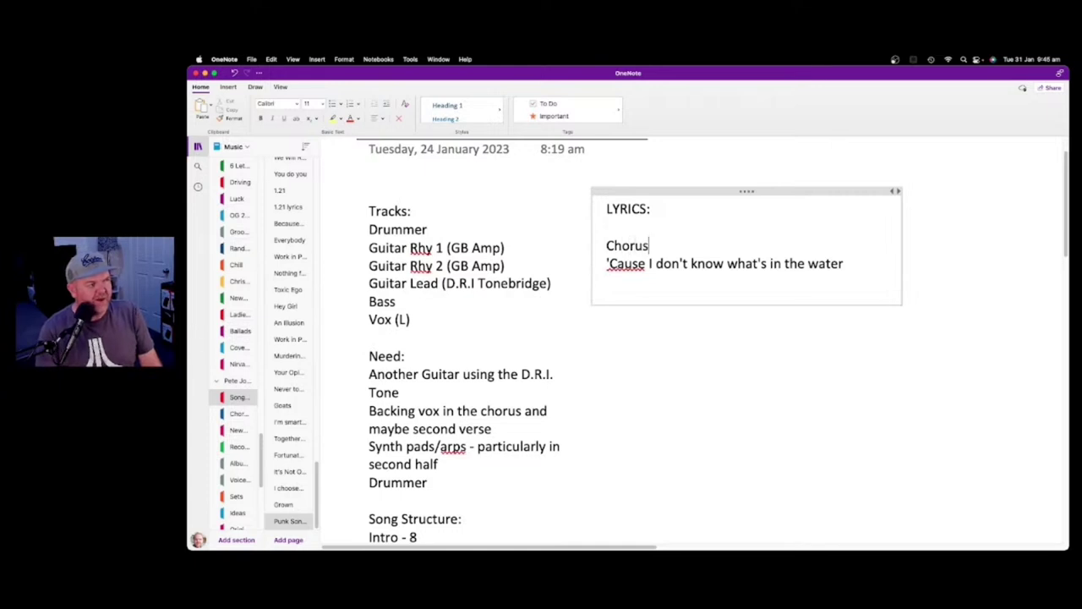
Add the placeholder lyric "Da da da da daaaaaa daaaa daa daaa" below the first chorus line
{"action": "left_click", "coordinate": [844, 263]}
{"action": "key", "text": "Return"}
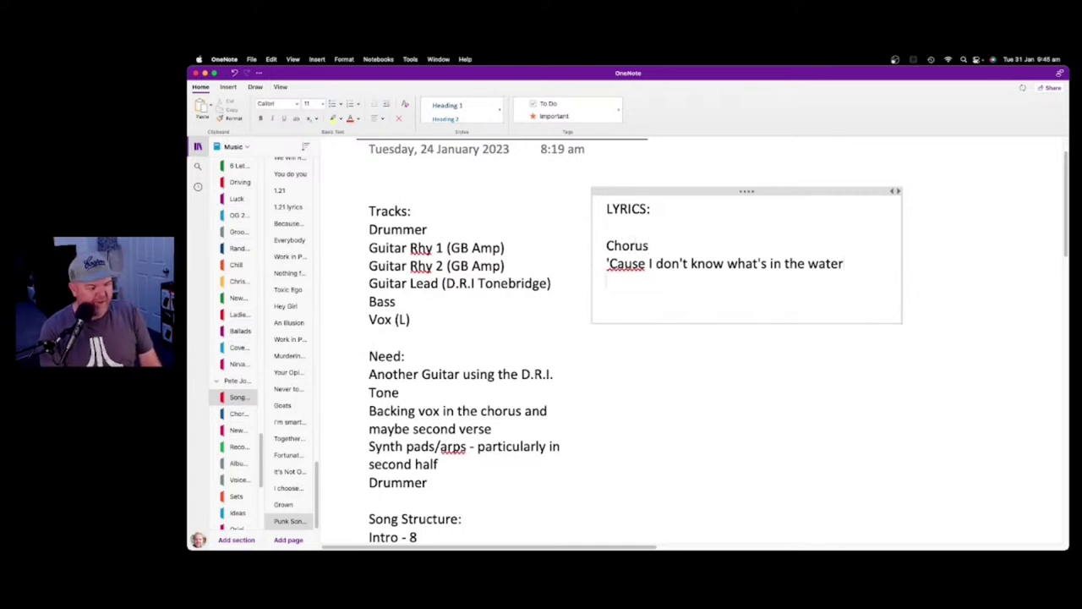
{"action": "type", "text": "D"}
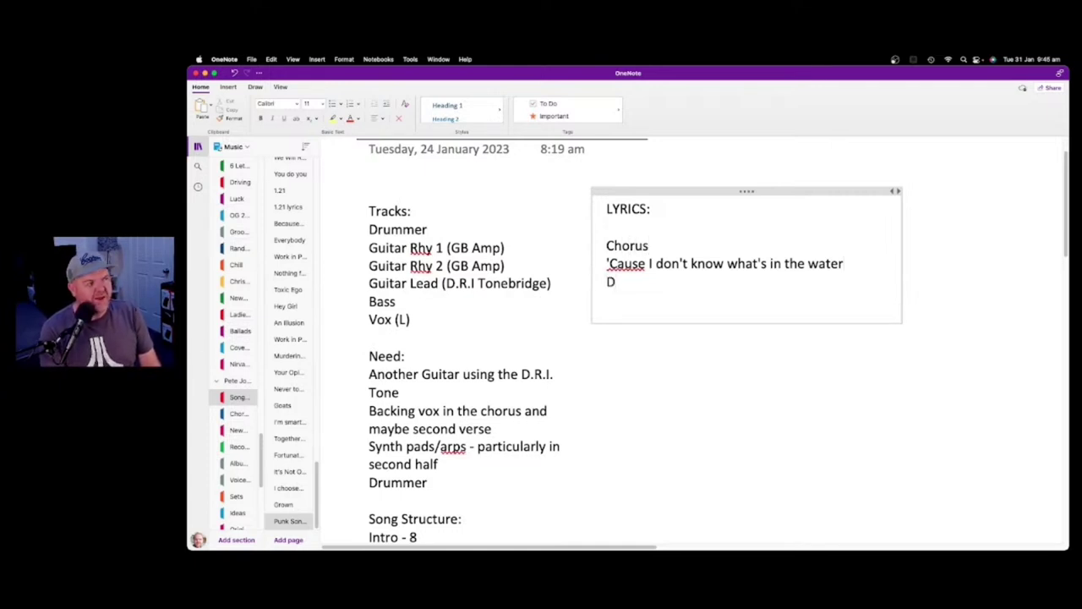
{"action": "type", "text": "a da da d"}
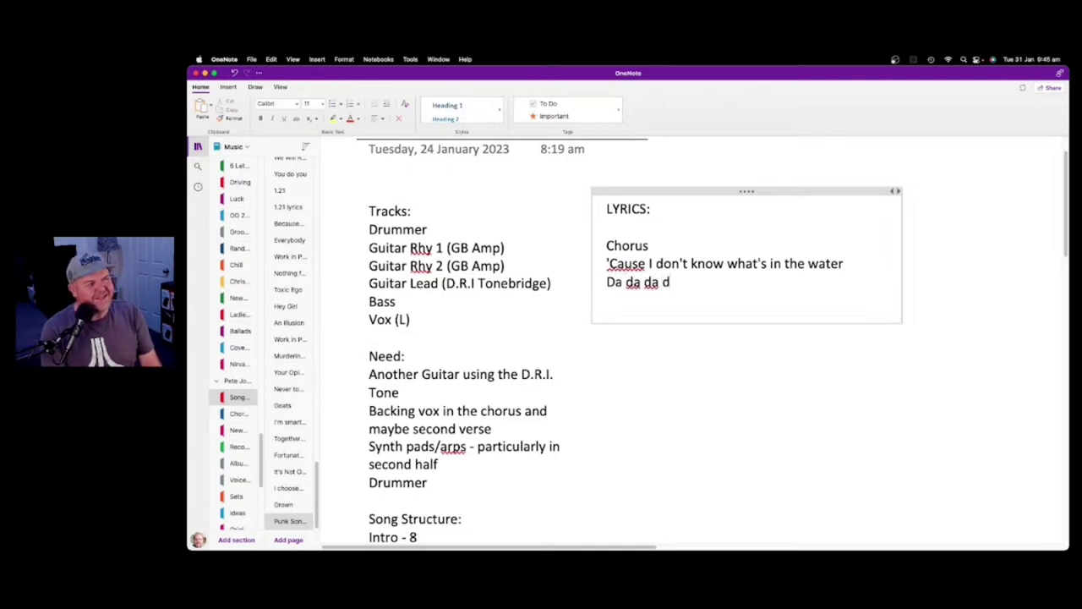
{"action": "type", "text": "aaaaaa daaaa daa daaa"}
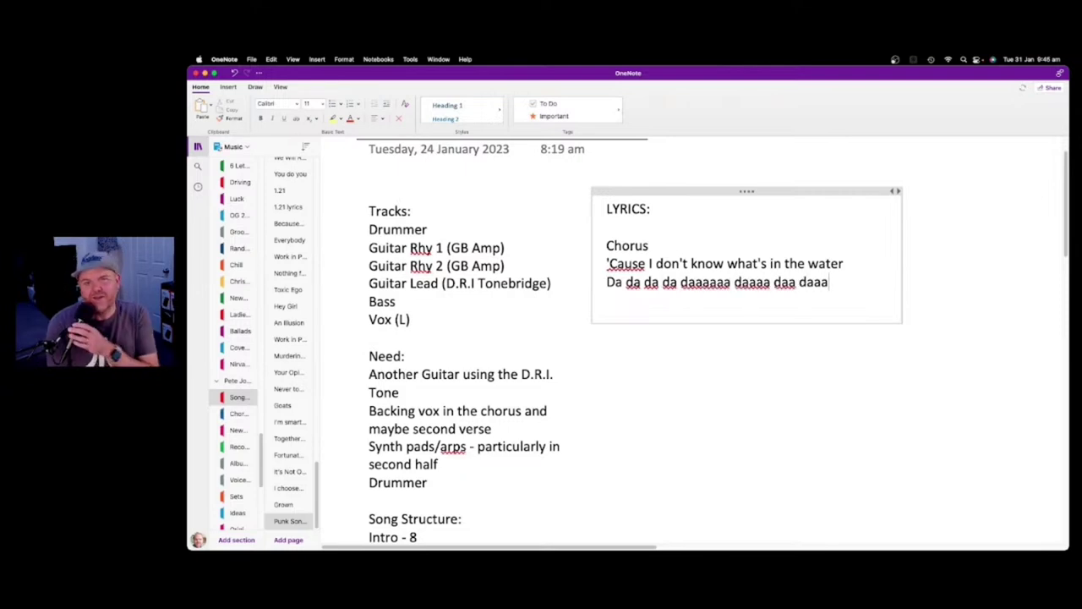
Insert seven blank lines between the LYRICS heading and the Chorus section
{"action": "left_click", "coordinate": [663, 228]}
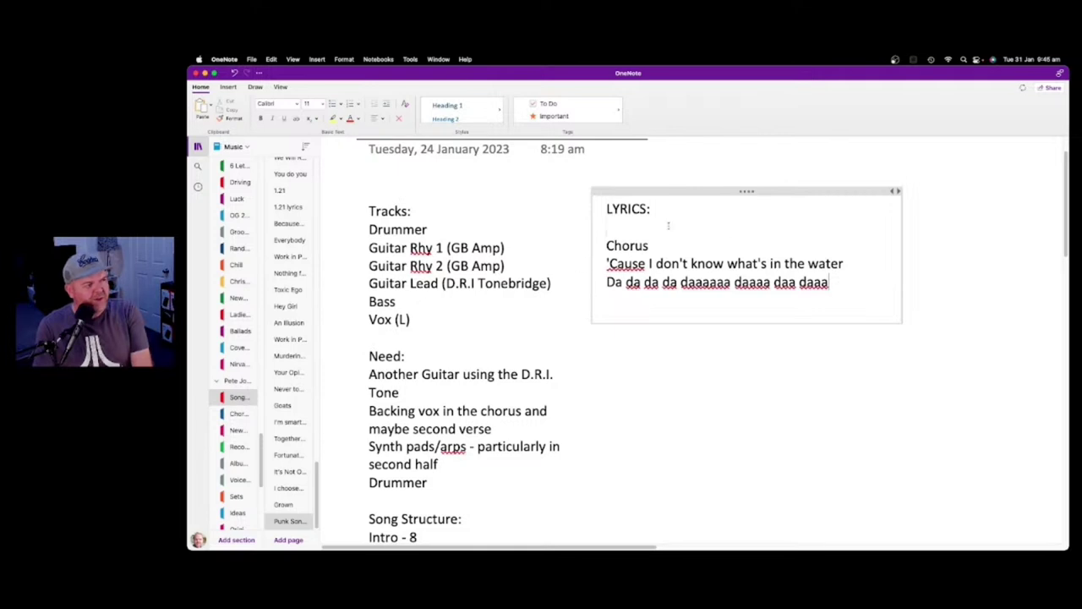
{"action": "key", "text": "Return"}
{"action": "key", "text": "Return"}
{"action": "key", "text": "Return"}
{"action": "key", "text": "Return"}
{"action": "key", "text": "Return"}
{"action": "key", "text": "Return"}
{"action": "key", "text": "Return"}
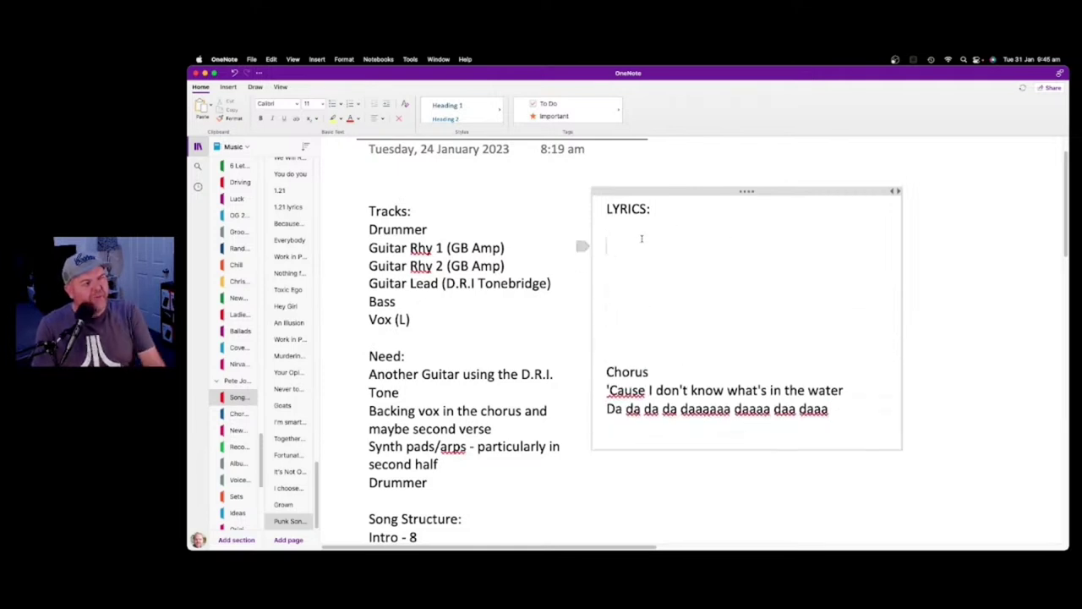
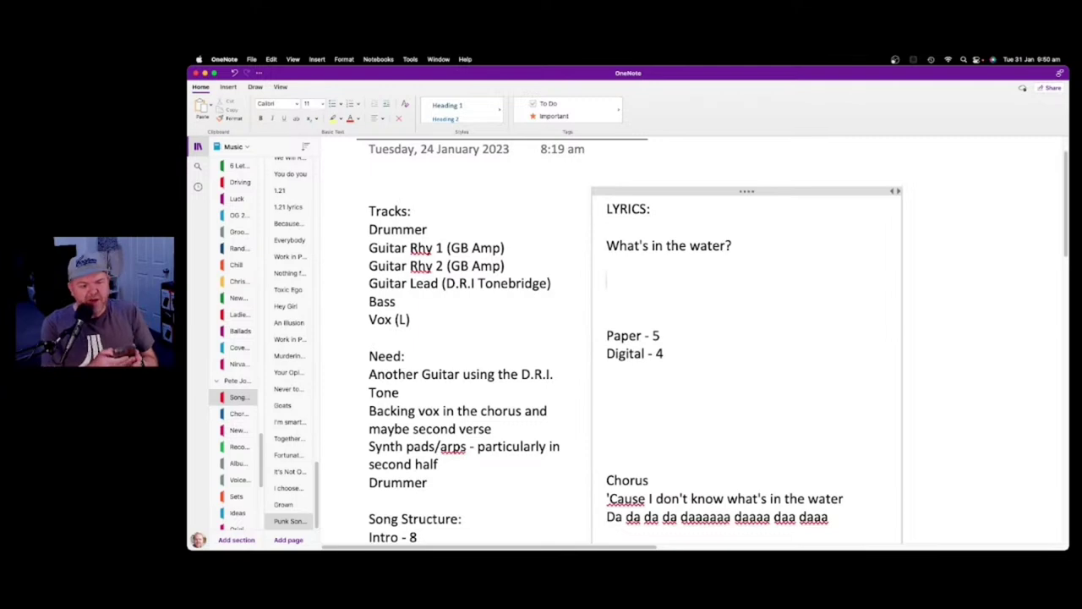
List the brainstorm words Sharks, Fish, Unknown and Lurking on separate lines under "What's in the water?"
{"action": "type", "text": "sharks"}
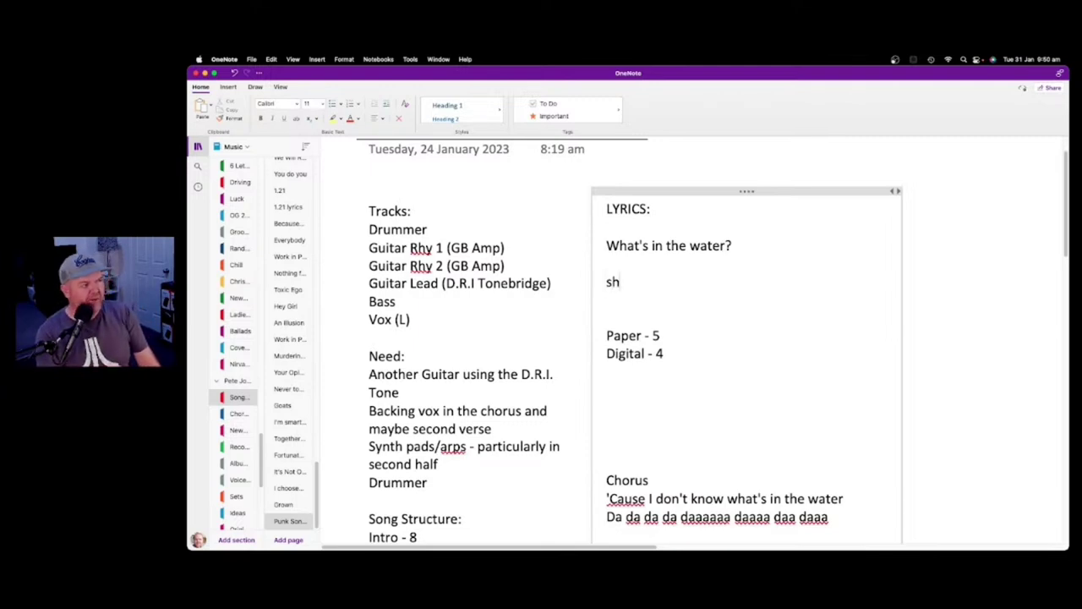
{"action": "key", "text": "Return"}
{"action": "type", "text": "fish"}
{"action": "key", "text": "Return"}
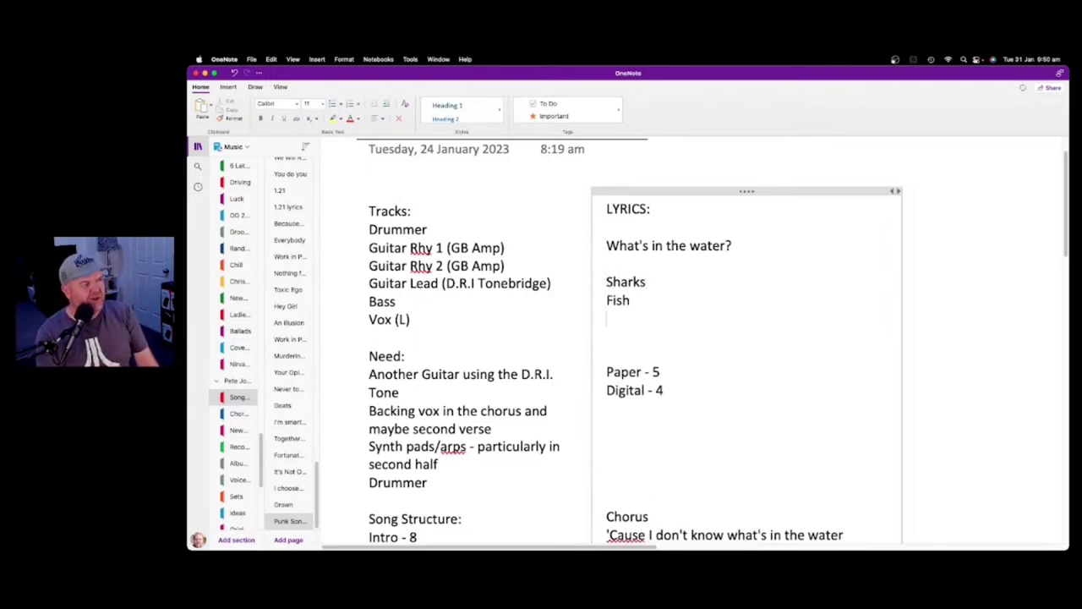
{"action": "type", "text": "unknown"}
{"action": "key", "text": "Return"}
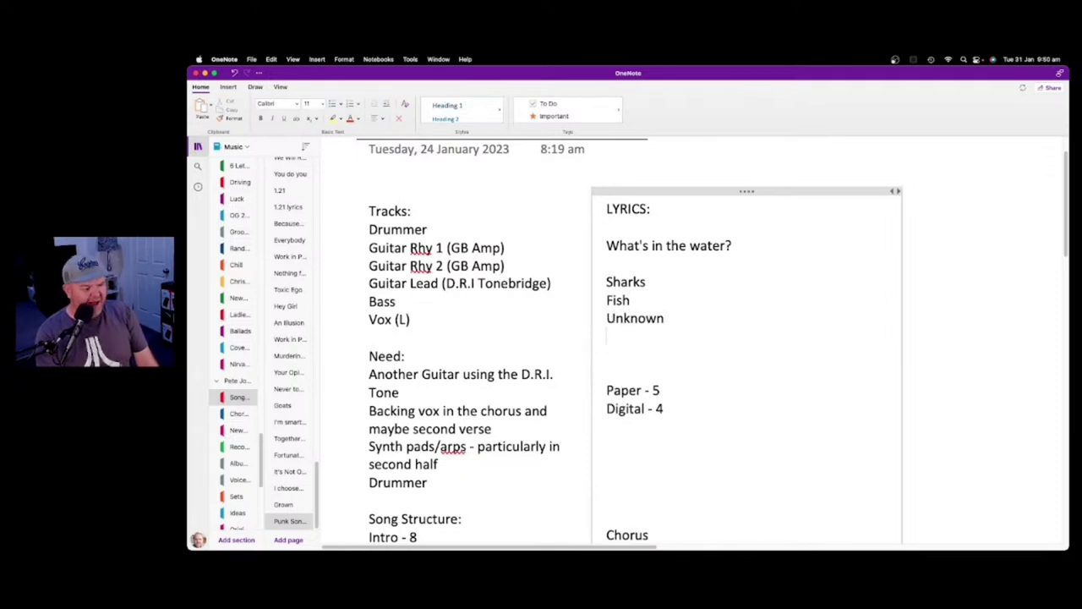
{"action": "type", "text": "lurking"}
{"action": "key", "text": "Return"}
Add Depths and Boat on separate lines to the brainstorm list
{"action": "type", "text": "desp"}
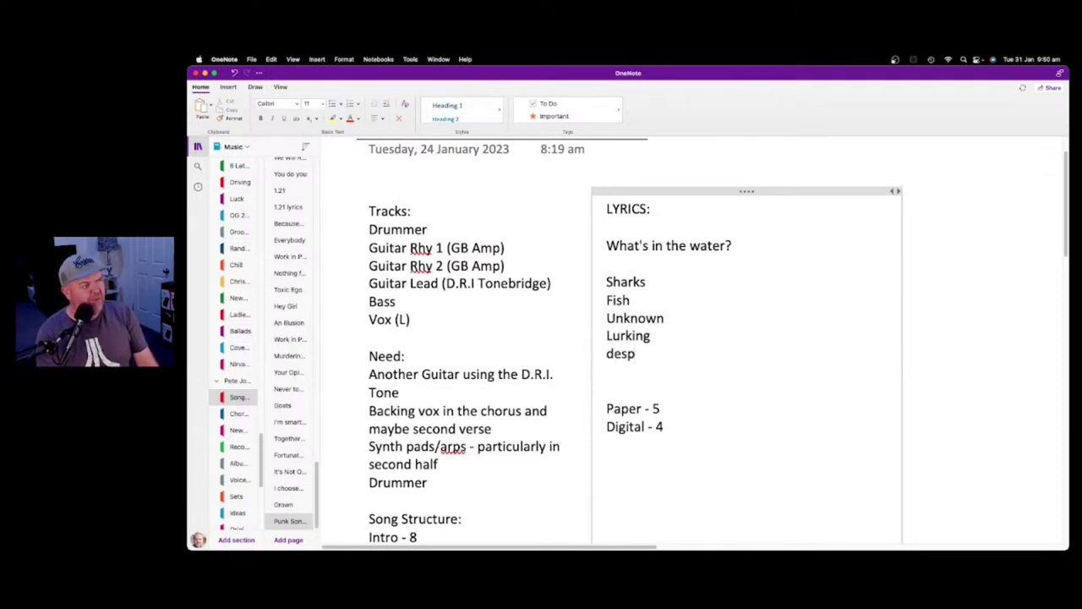
{"action": "key", "text": "BackSpace"}
{"action": "key", "text": "BackSpace"}
{"action": "type", "text": "pot"}
{"action": "key", "text": "BackSpace"}
{"action": "key", "text": "BackSpace"}
{"action": "type", "text": "ths"}
{"action": "key", "text": "Return"}
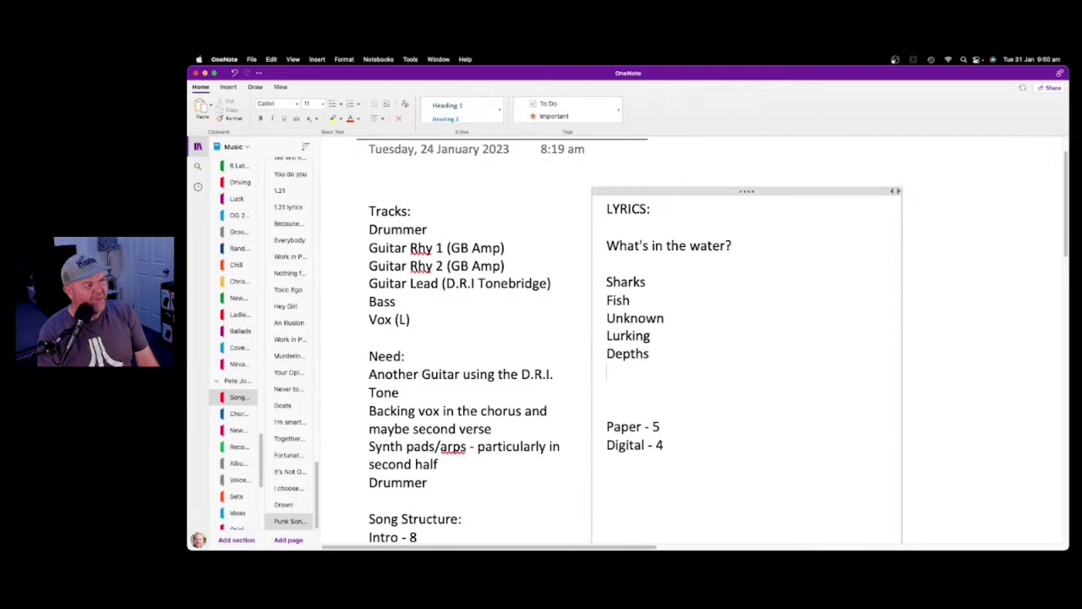
{"action": "type", "text": "boat"}
{"action": "key", "text": "Return"}
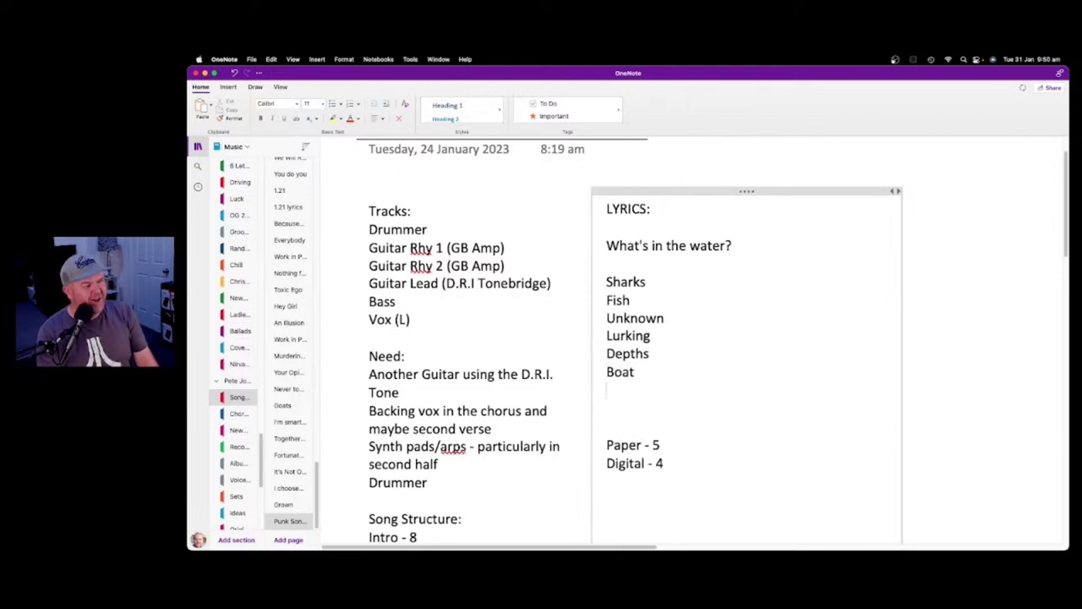
Add "Falling in the water" and "Drowning" on separate lines to the brainstorm list
{"action": "type", "text": "falling in the water"}
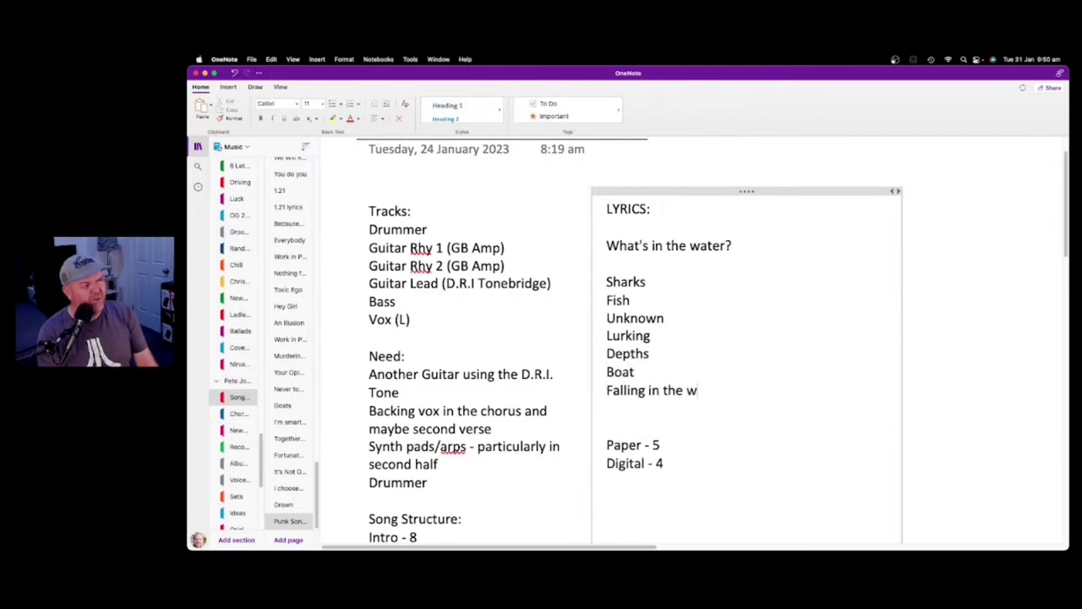
{"action": "key", "text": "Return"}
{"action": "type", "text": "drowning"}
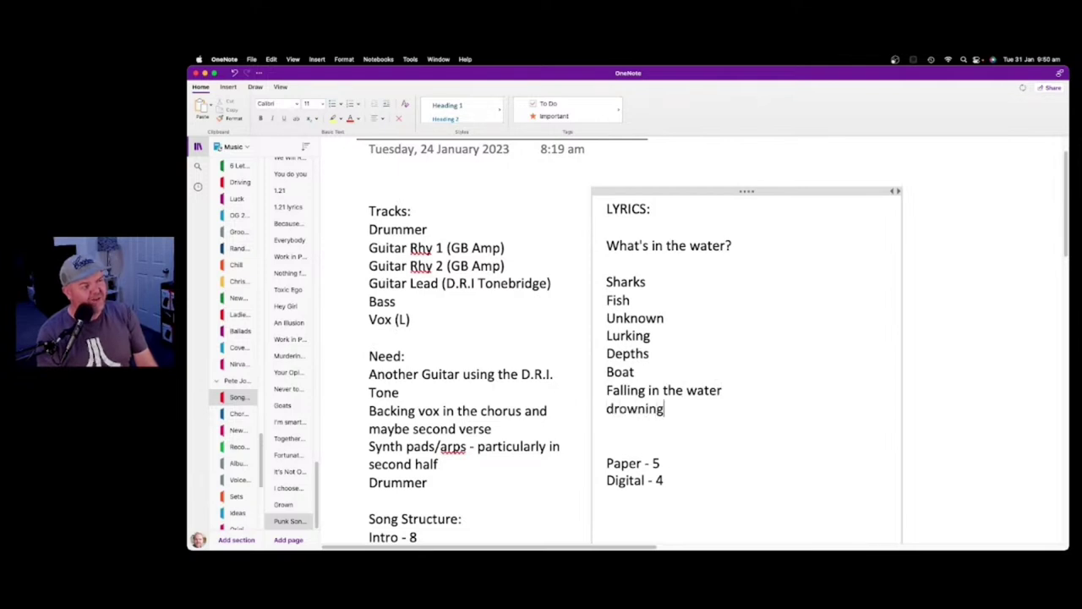
{"action": "key", "text": "Return"}
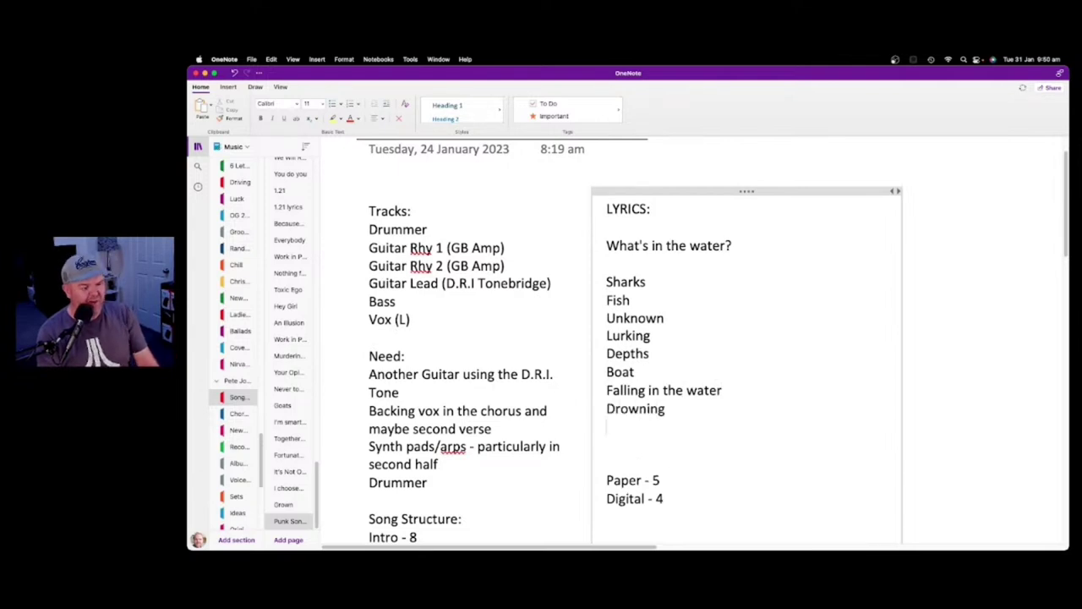
Add the word "Unpredicable" on its own line below Drowning
{"action": "type", "text": "unpred"}
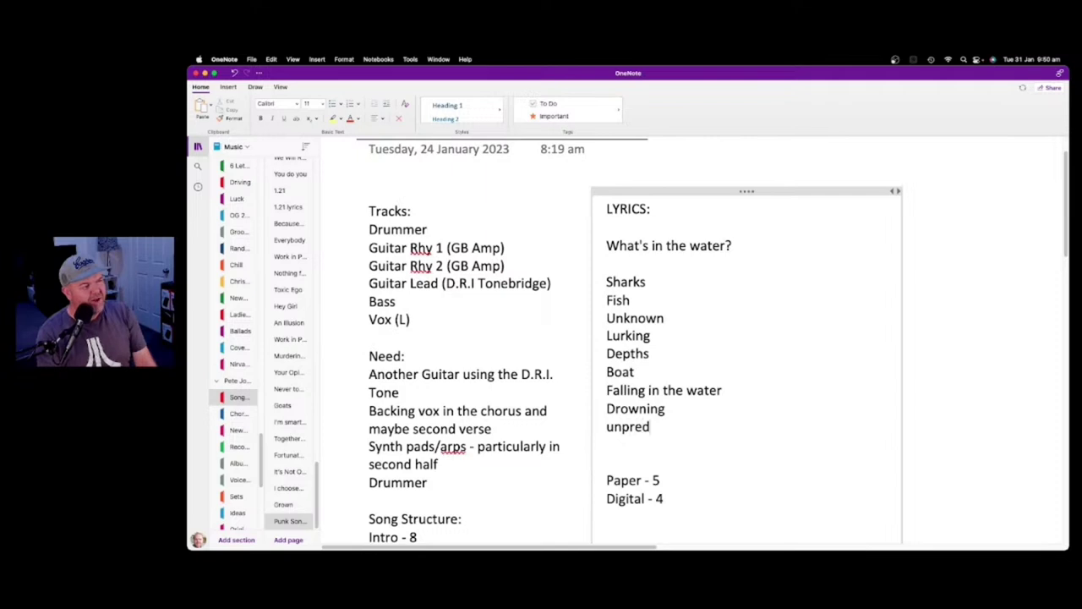
{"action": "type", "text": "icat"}
{"action": "key", "text": "BackSpace"}
{"action": "type", "text": "ble"}
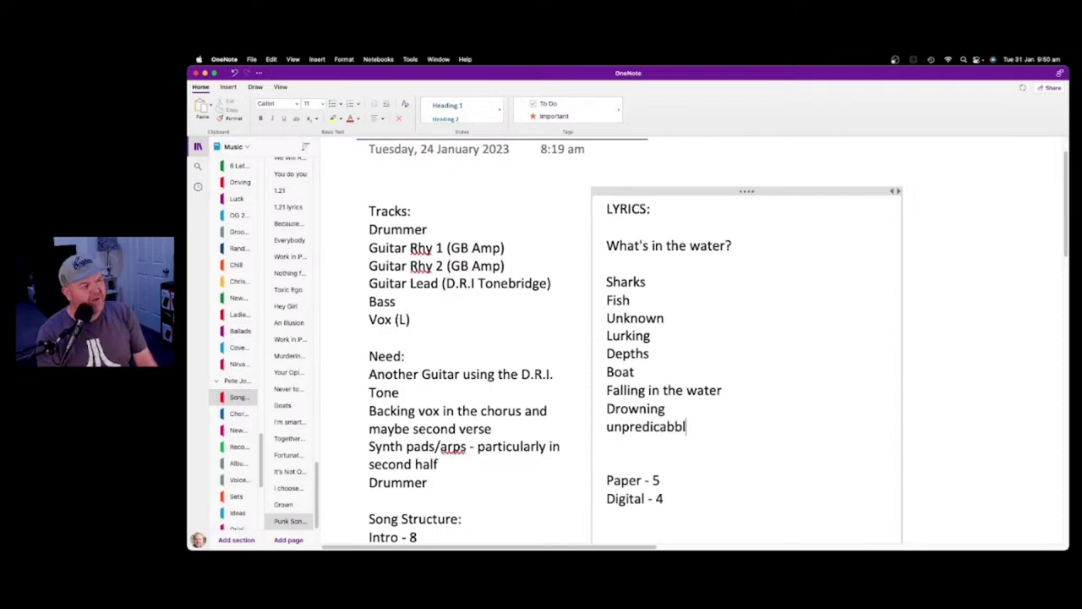
{"action": "key", "text": "BackSpace"}
{"action": "key", "text": "BackSpace"}
{"action": "type", "text": "le"}
{"action": "key", "text": "Return"}
Extend the brainstorm list with Learning, Overcoming, Doubt and Self-doubt, each on its own line
{"action": "type", "text": "learning"}
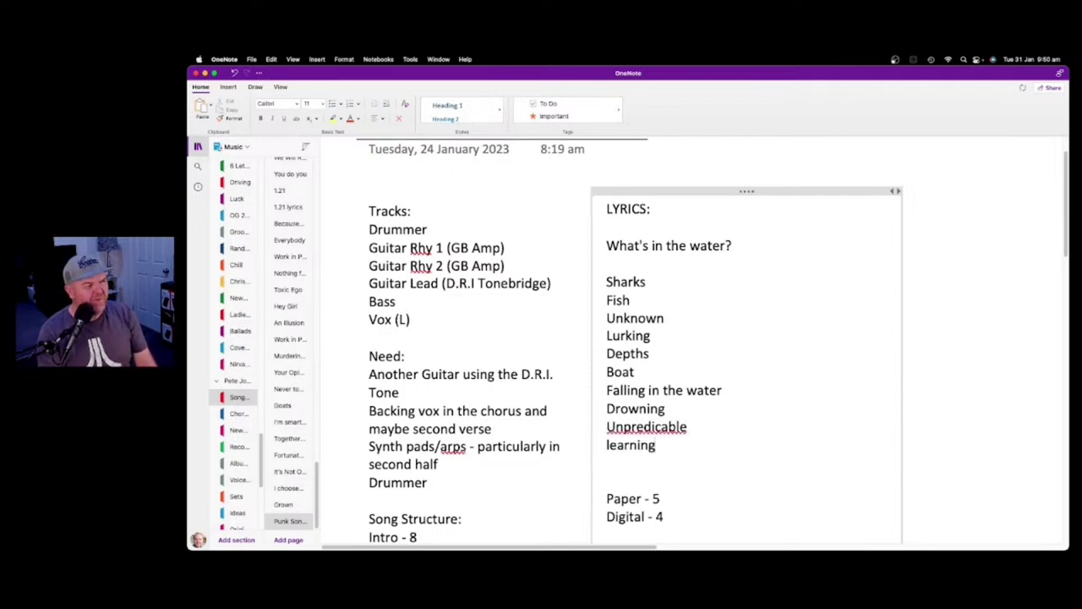
{"action": "key", "text": "Return"}
{"action": "type", "text": "overcoming"}
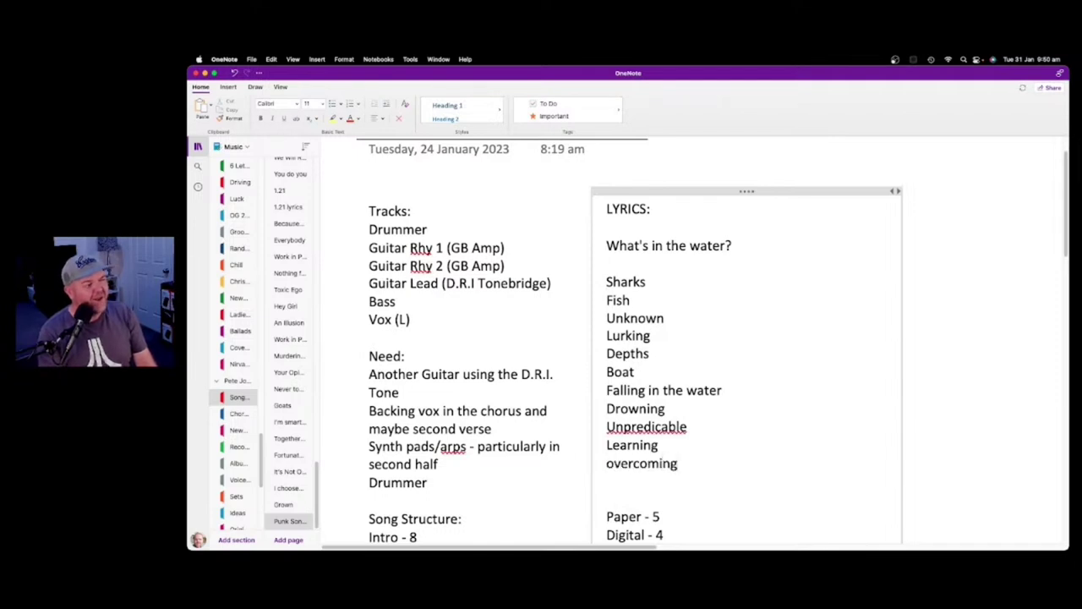
{"action": "key", "text": "Return"}
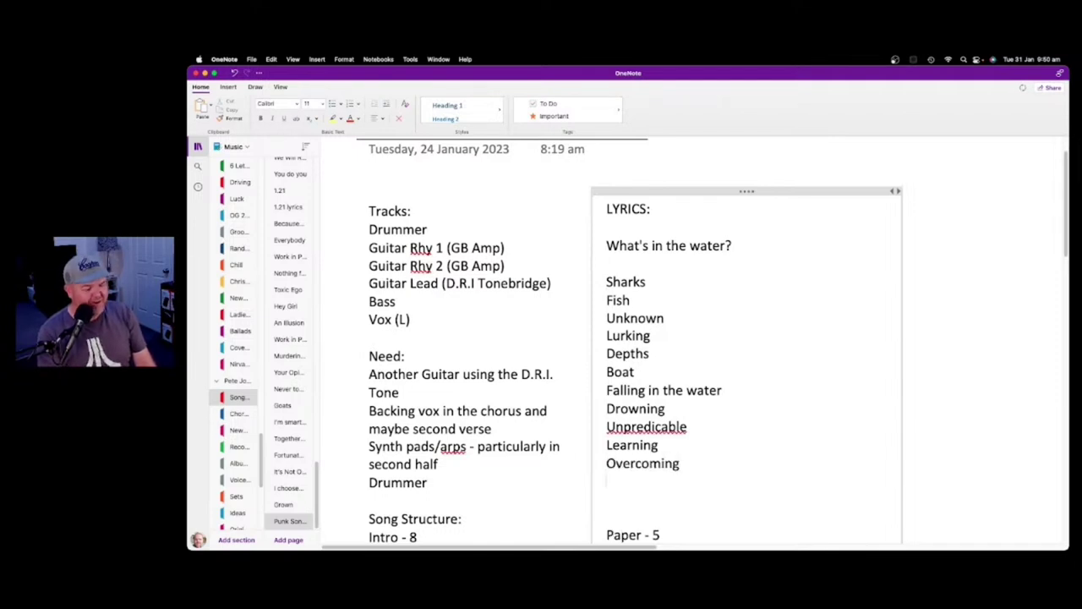
{"action": "type", "text": "doubt"}
{"action": "key", "text": "Return"}
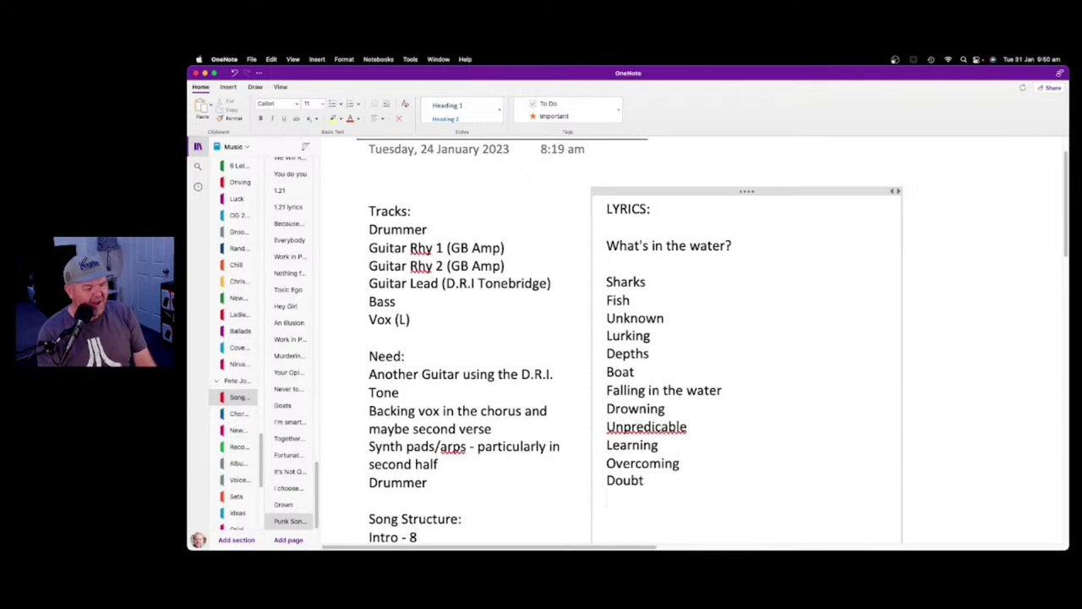
{"action": "type", "text": "self-doubt"}
{"action": "key", "text": "Return"}
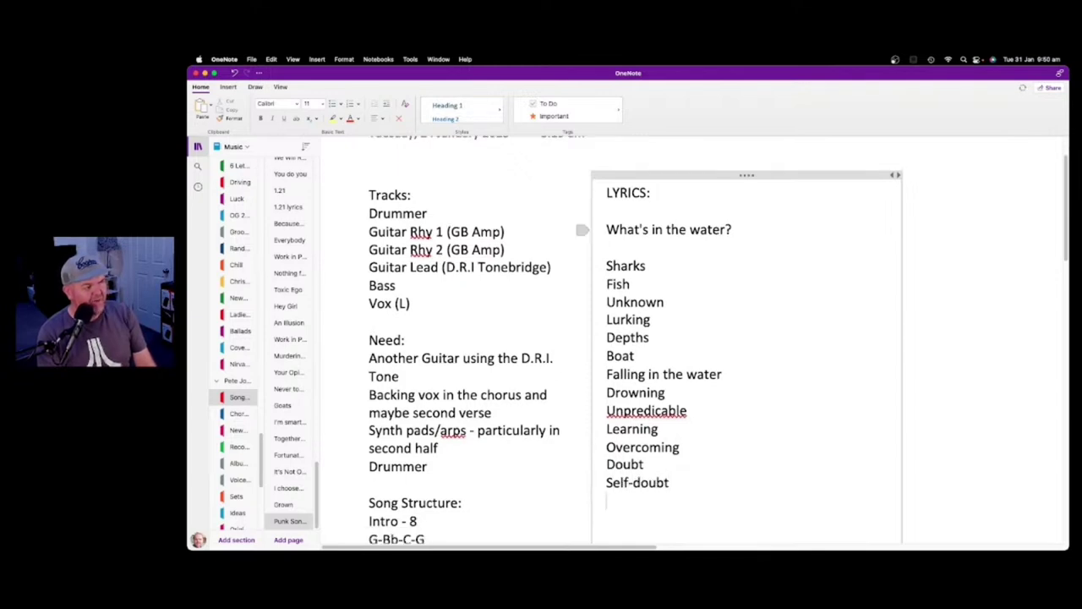
Add "Splash", "Get wet" and "soaking" on separate lines below Self-doubt
{"action": "type", "text": "splash"}
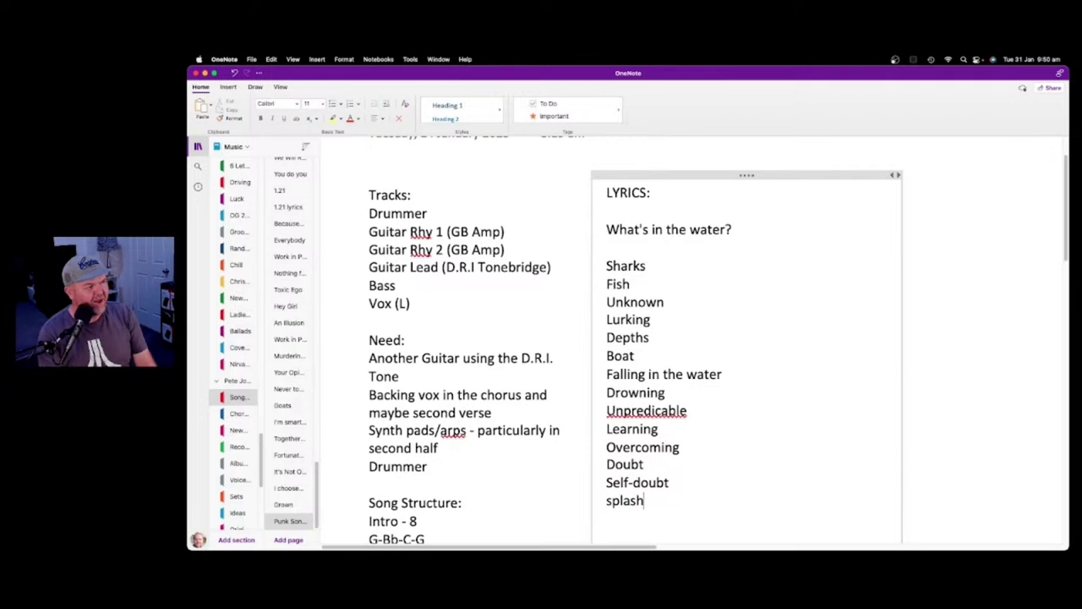
{"action": "key", "text": "Return"}
{"action": "type", "text": "get wet"}
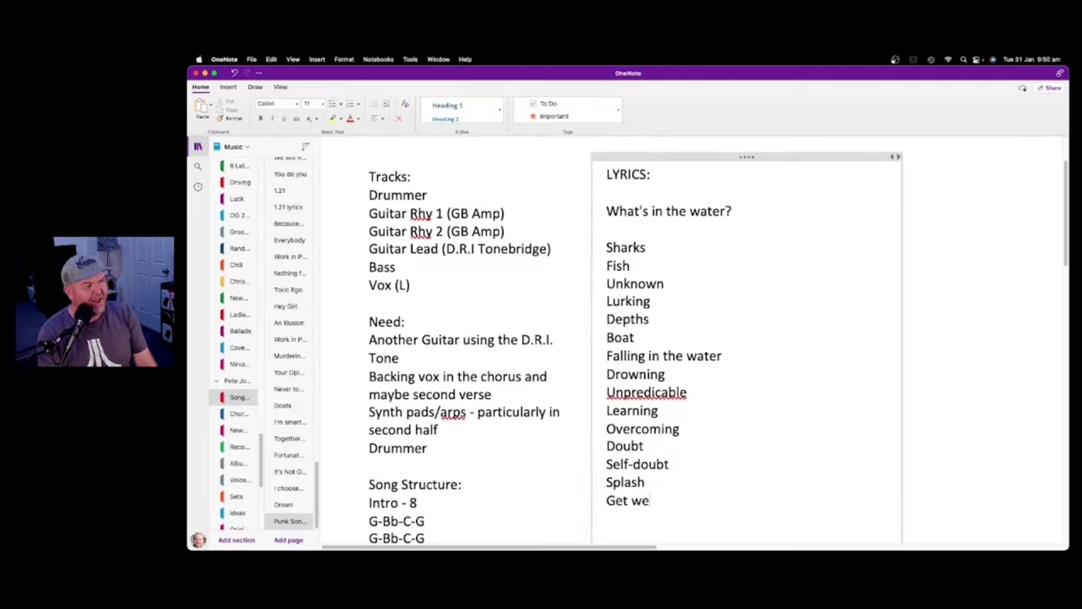
{"action": "key", "text": "Return"}
{"action": "type", "text": "soaking"}
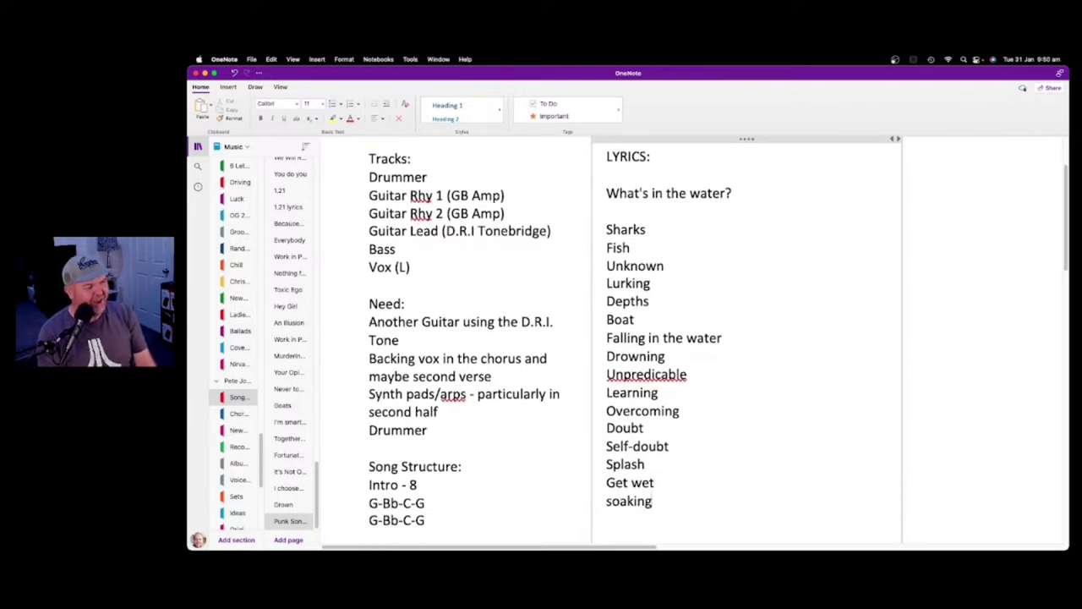
Add "Trapped", "Diving in" and "Head first" on separate lines below Soaking in the brainstorm list
{"action": "key", "text": "Return"}
{"action": "type", "text": "trapped"}
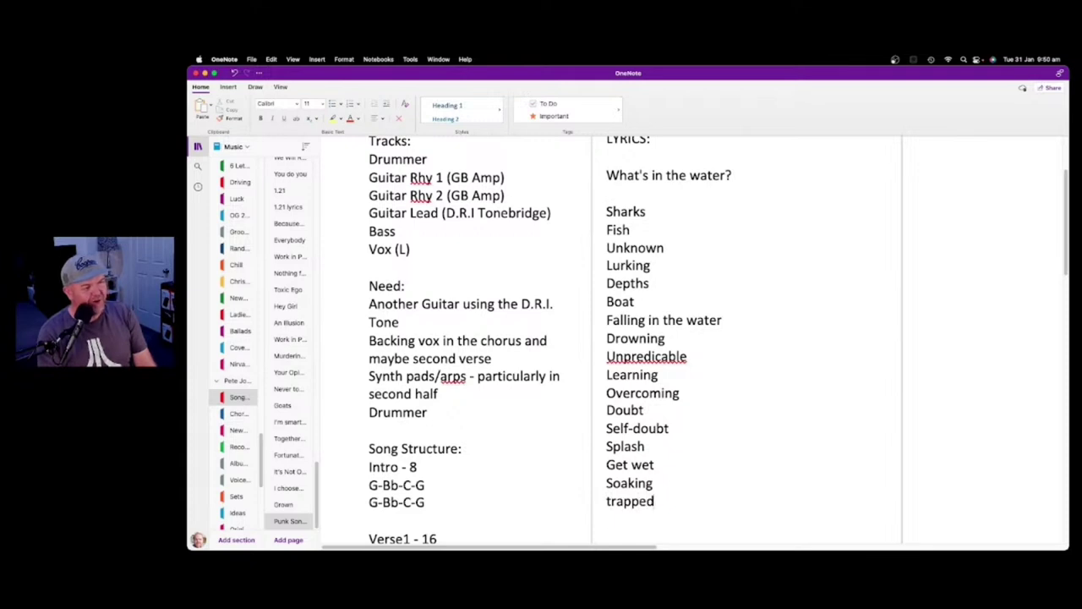
{"action": "key", "text": "Return"}
{"action": "type", "text": "diving in"}
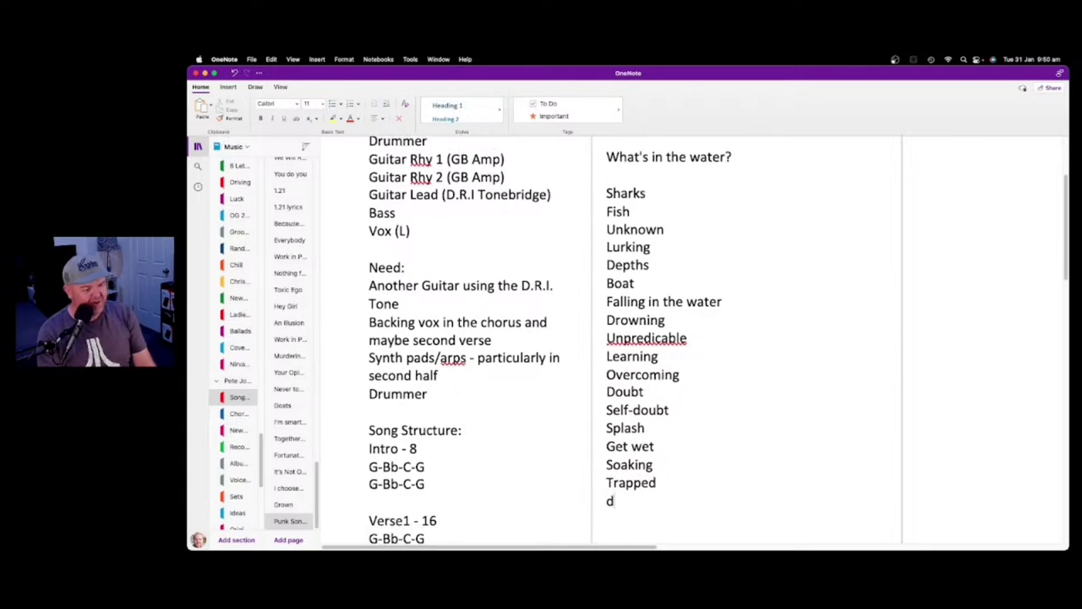
{"action": "key", "text": "Return"}
{"action": "type", "text": "head first"}
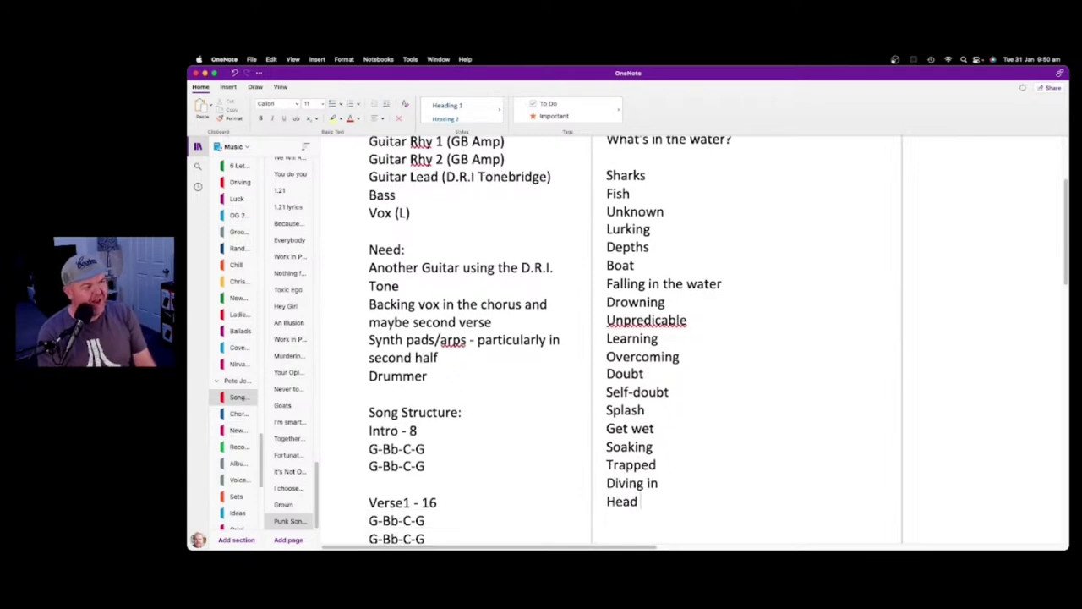
{"action": "key", "text": "Return"}
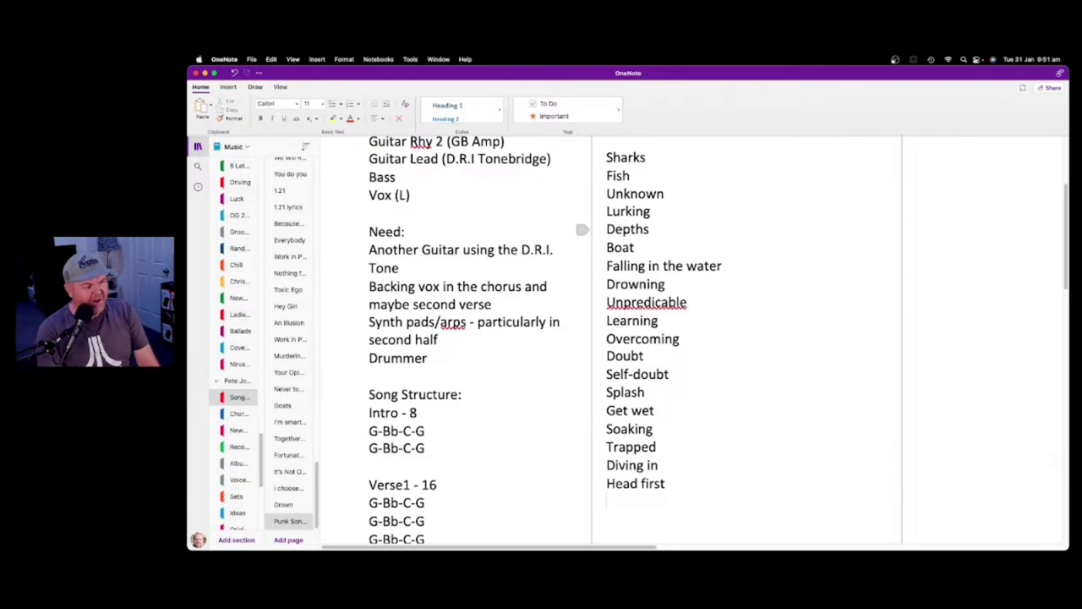
Extend the brainstorm list with Falling, Crashing, Cruise and Float, each on its own line
{"action": "type", "text": "falling"}
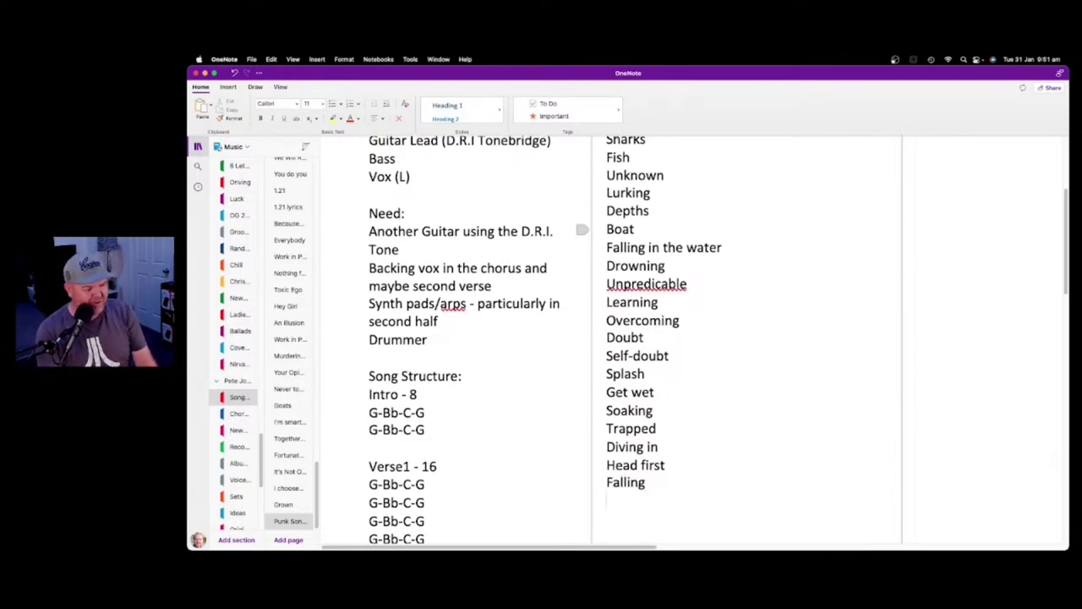
{"action": "type", "text": "crashing"}
{"action": "key", "text": "Return"}
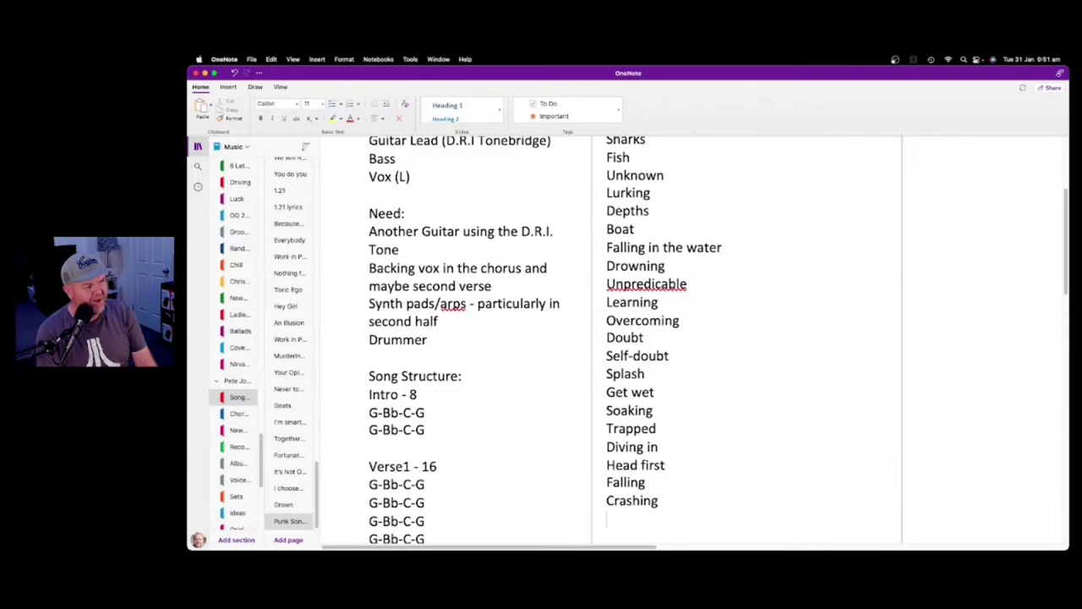
{"action": "type", "text": "cruise"}
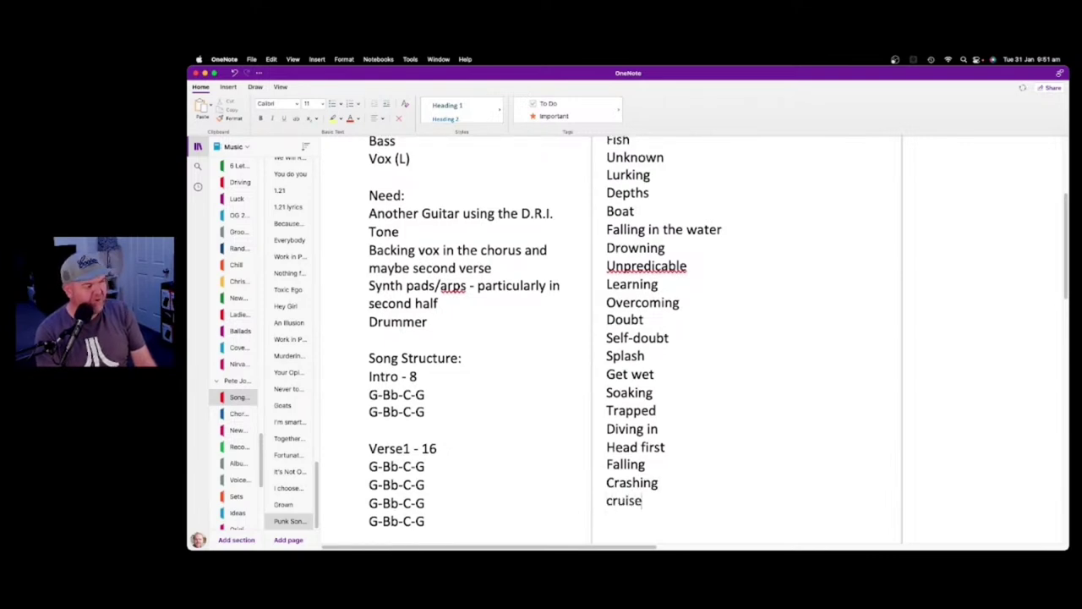
{"action": "key", "text": "Return"}
{"action": "type", "text": "float"}
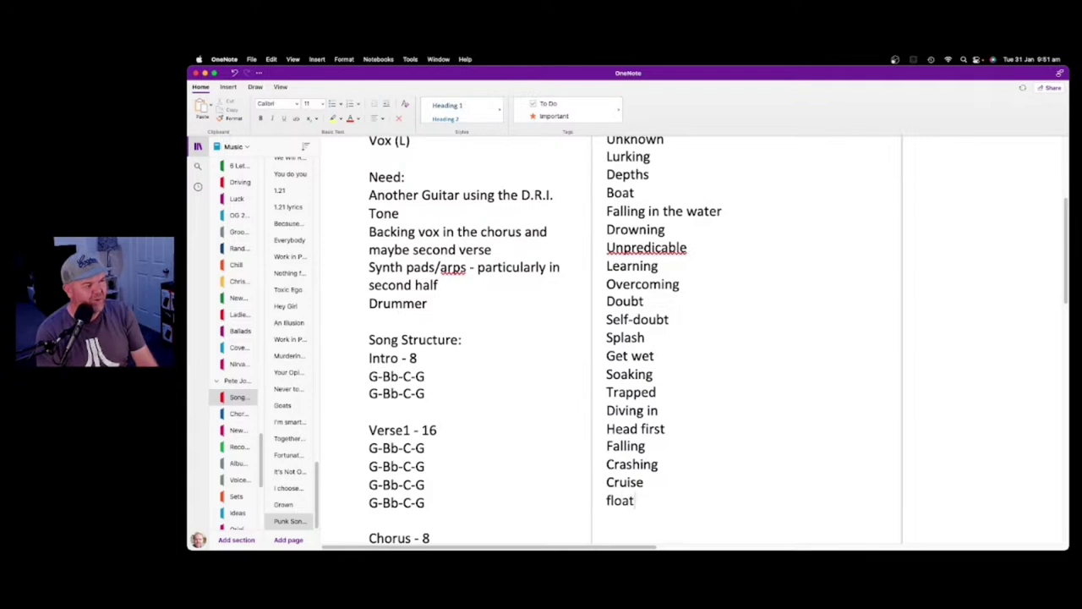
{"action": "key", "text": "Return"}
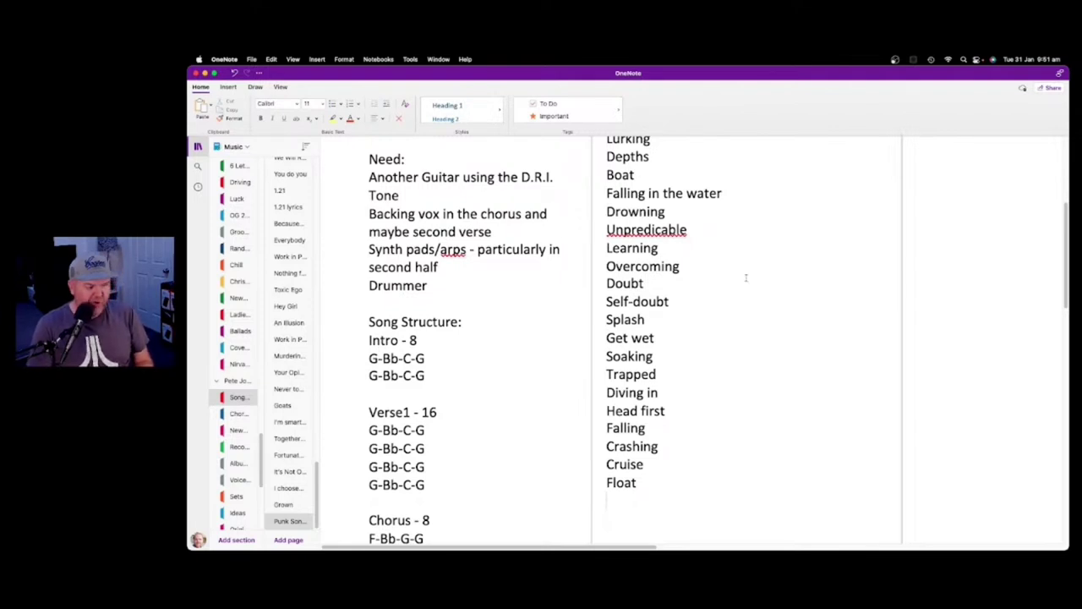
Review the brainstorm list under "What's in the water?" from Sharks down to Float
{"action": "scroll", "coordinate": [717, 319], "scroll_direction": "up", "scroll_amount": 5}
{"action": "scroll", "coordinate": [719, 315], "scroll_direction": "down", "scroll_amount": 2}
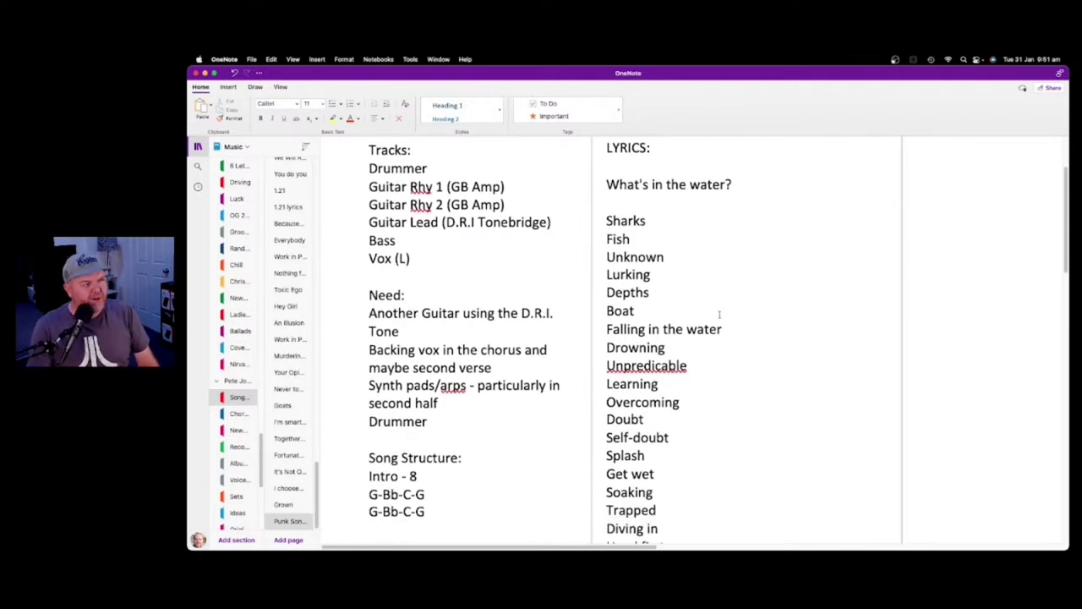
{"action": "scroll", "coordinate": [719, 315], "scroll_direction": "down", "scroll_amount": 2}
{"action": "scroll", "coordinate": [719, 314], "scroll_direction": "up", "scroll_amount": 4}
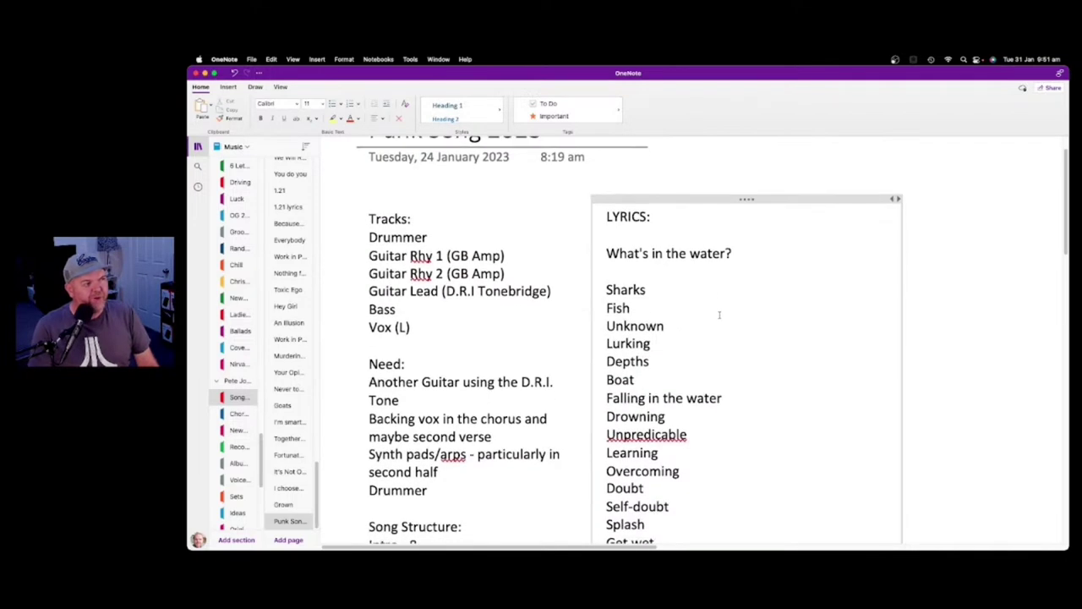
{"action": "scroll", "coordinate": [719, 315], "scroll_direction": "down", "scroll_amount": 2}
{"action": "scroll", "coordinate": [719, 314], "scroll_direction": "up", "scroll_amount": 1}
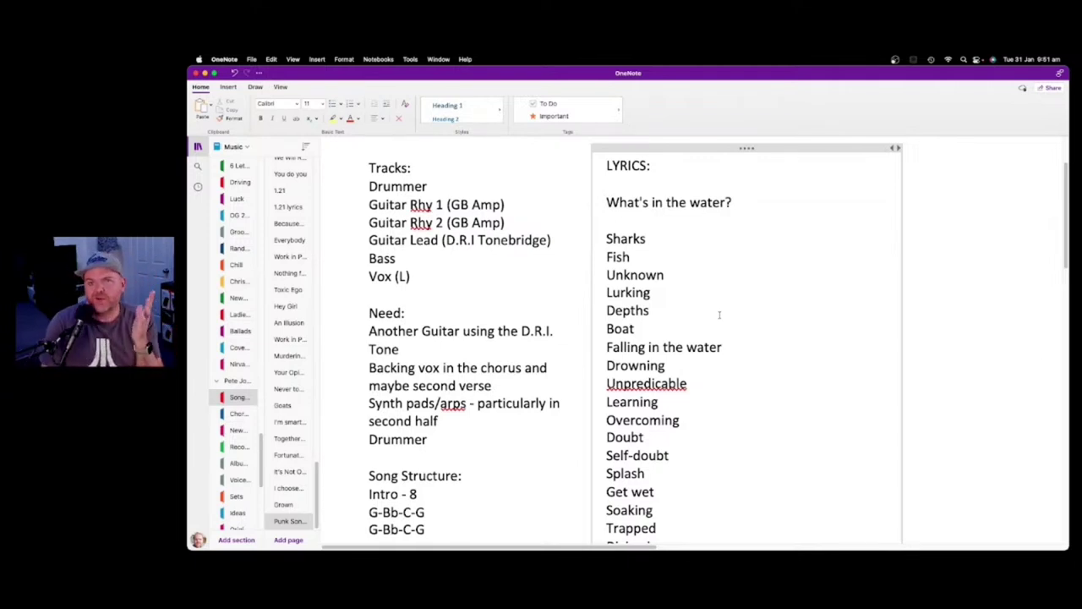
{"action": "scroll", "coordinate": [714, 301], "scroll_direction": "down", "scroll_amount": 4}
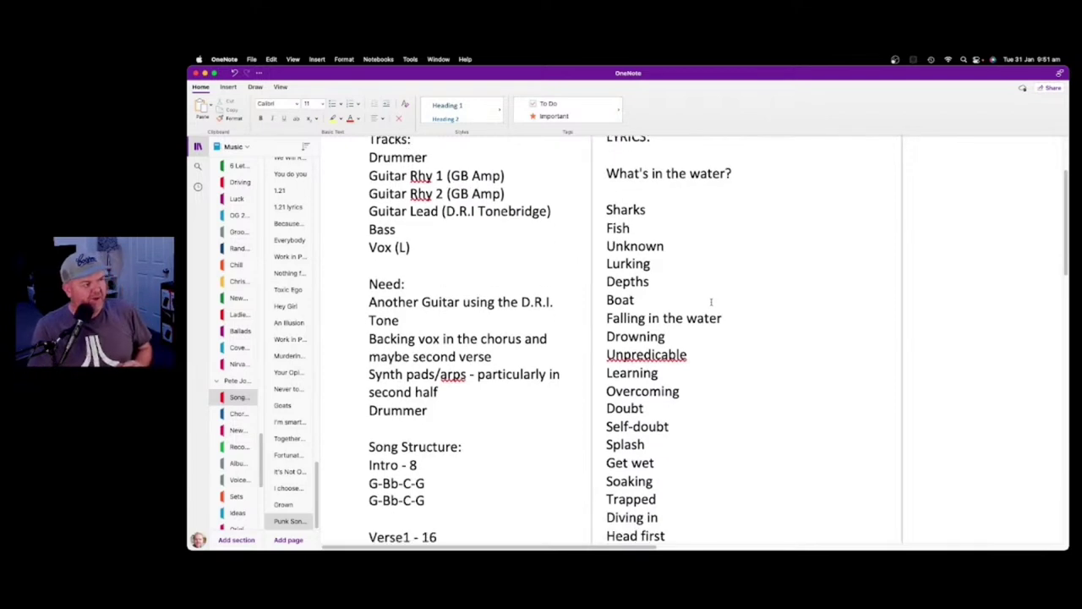
{"action": "scroll", "coordinate": [714, 301], "scroll_direction": "down", "scroll_amount": 6}
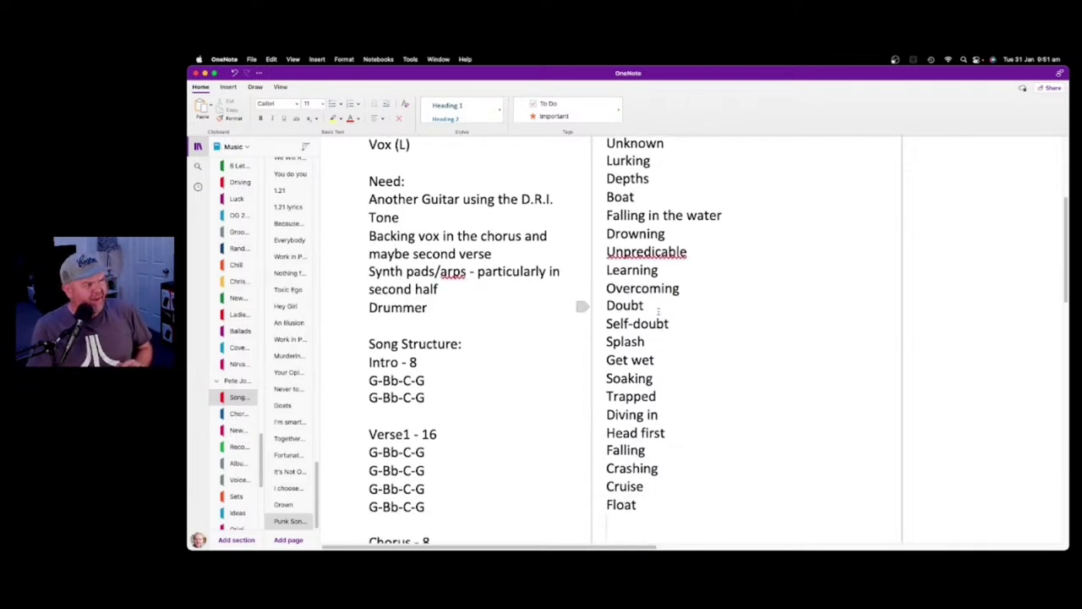
Examine related neighbouring entries in the list: Doubt and Self-doubt, Soaking and Trapped, Diving in and Head first
{"action": "left_click_drag", "start_coordinate": [676, 325], "coordinate": [606, 306]}
{"action": "left_click", "coordinate": [734, 353]}
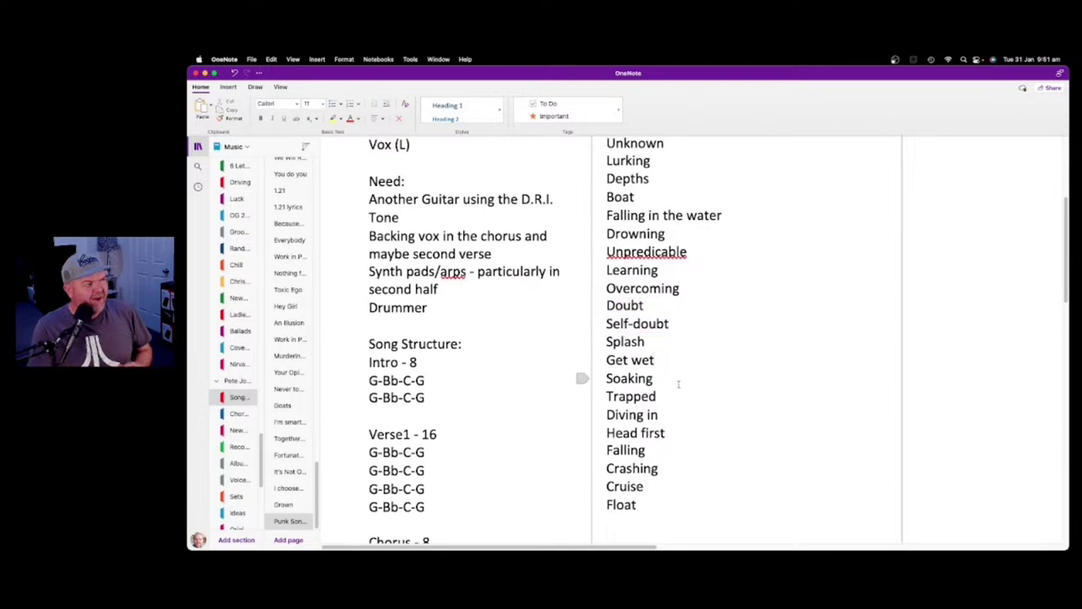
{"action": "left_click_drag", "start_coordinate": [657, 396], "coordinate": [606, 377]}
{"action": "left_click_drag", "start_coordinate": [662, 415], "coordinate": [606, 415]}
{"action": "left_click_drag", "start_coordinate": [681, 435], "coordinate": [606, 414]}
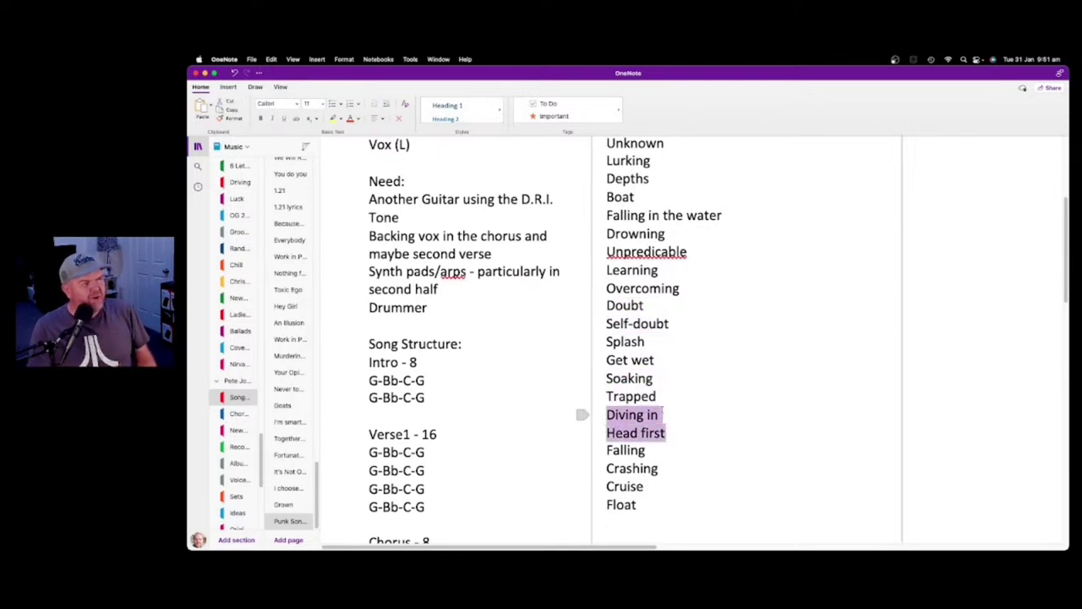
{"action": "scroll", "coordinate": [698, 402], "scroll_direction": "up", "scroll_amount": 5}
{"action": "scroll", "coordinate": [698, 403], "scroll_direction": "up", "scroll_amount": 8}
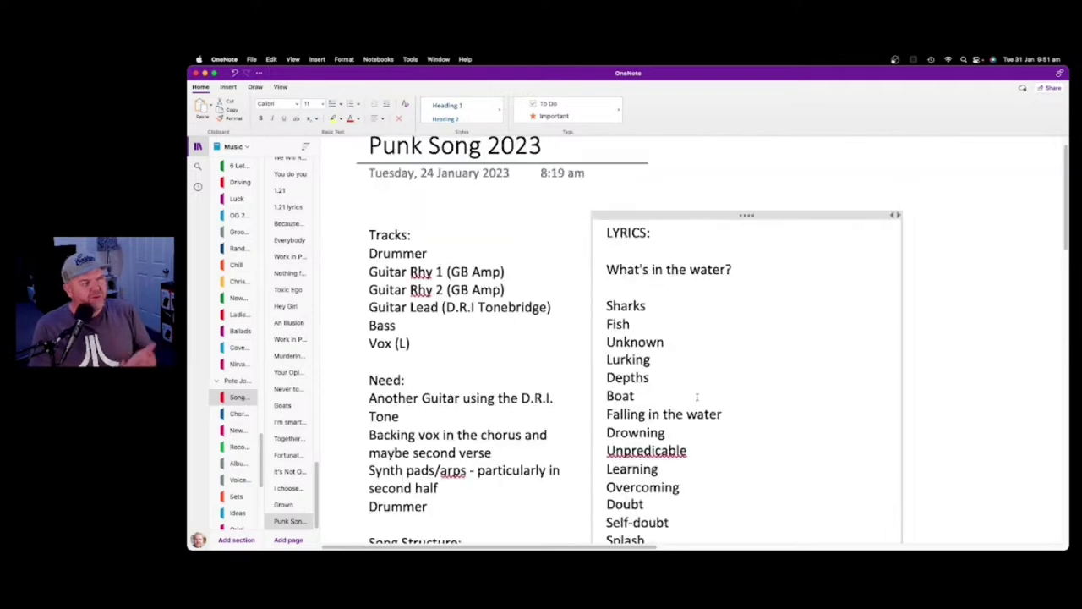
Reread the chorus line and the brainstormed words against it, comparing literal water images with themes such as Overcoming and Doubt
{"action": "left_click", "coordinate": [751, 268]}
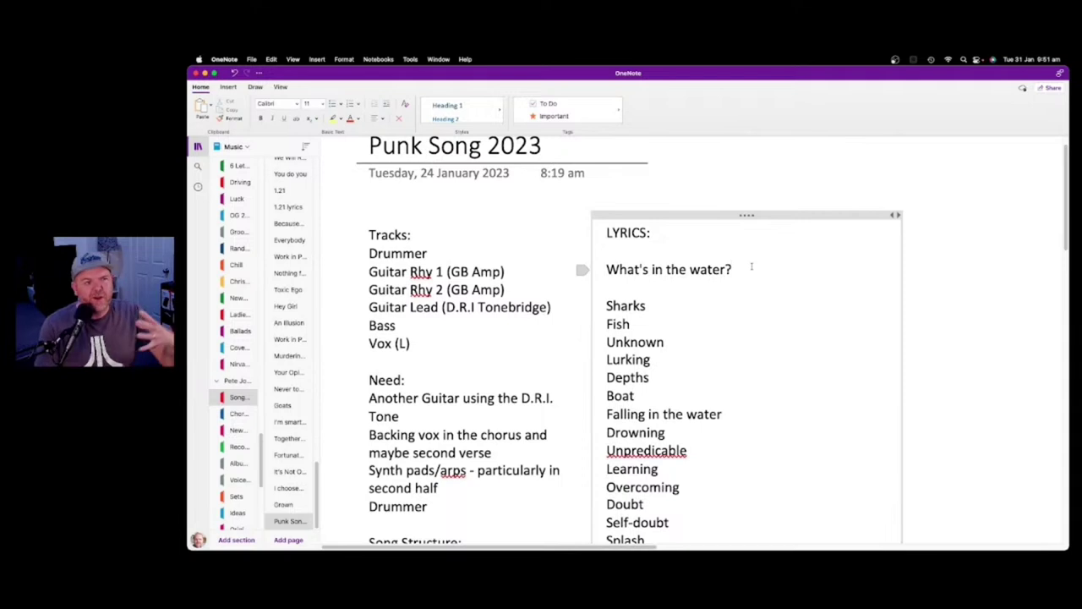
{"action": "scroll", "coordinate": [727, 317], "scroll_direction": "down", "scroll_amount": 2}
{"action": "left_click_drag", "start_coordinate": [676, 404], "coordinate": [608, 240]}
{"action": "left_click", "coordinate": [709, 292]}
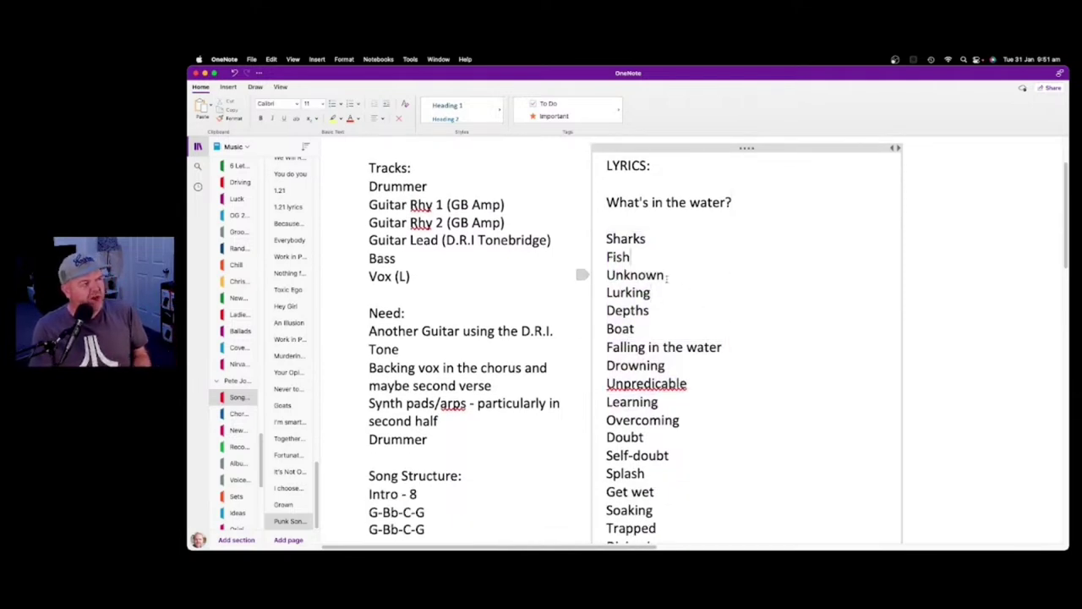
{"action": "left_click_drag", "start_coordinate": [634, 292], "coordinate": [649, 310]}
{"action": "left_click", "coordinate": [705, 315]}
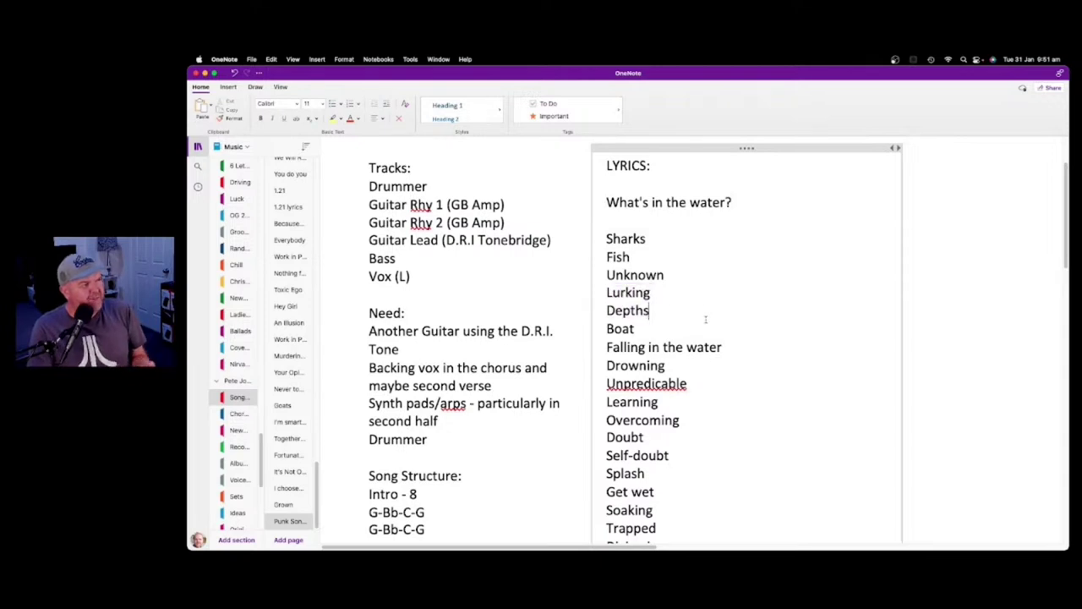
{"action": "left_click_drag", "start_coordinate": [749, 353], "coordinate": [605, 348]}
{"action": "left_click", "coordinate": [676, 364]}
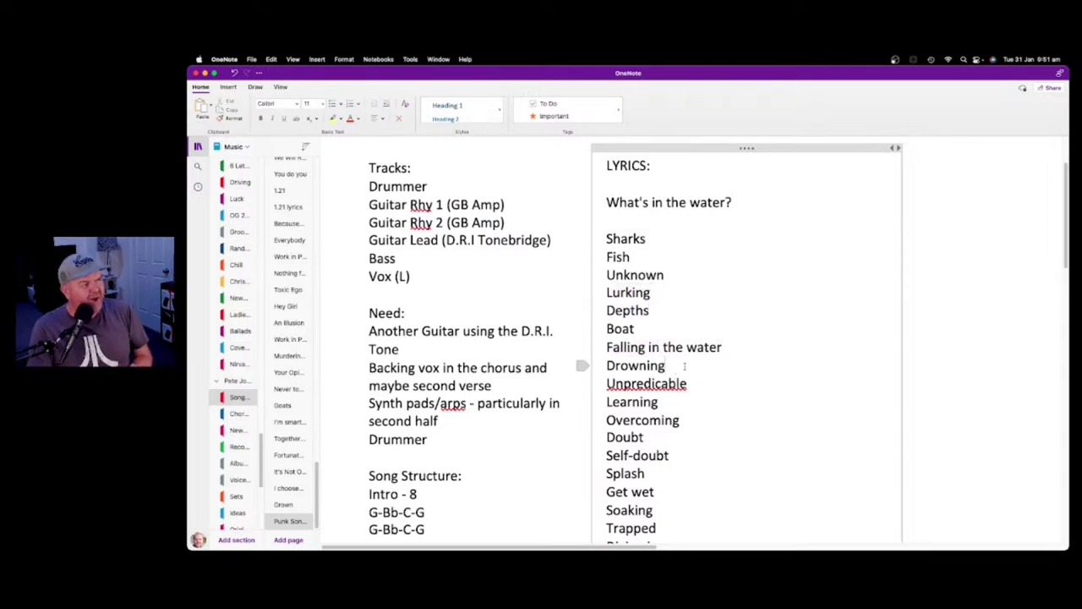
{"action": "scroll", "coordinate": [676, 358], "scroll_direction": "down", "scroll_amount": 3}
{"action": "left_click_drag", "start_coordinate": [681, 363], "coordinate": [679, 346]}
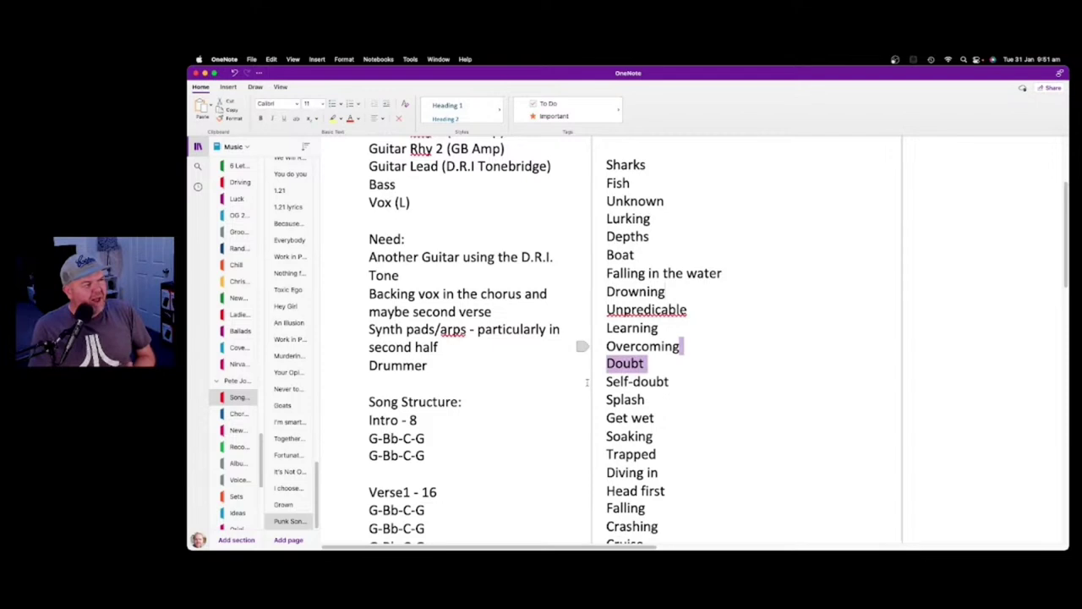
{"action": "left_click", "coordinate": [681, 406]}
{"action": "scroll", "coordinate": [681, 406], "scroll_direction": "down", "scroll_amount": 2}
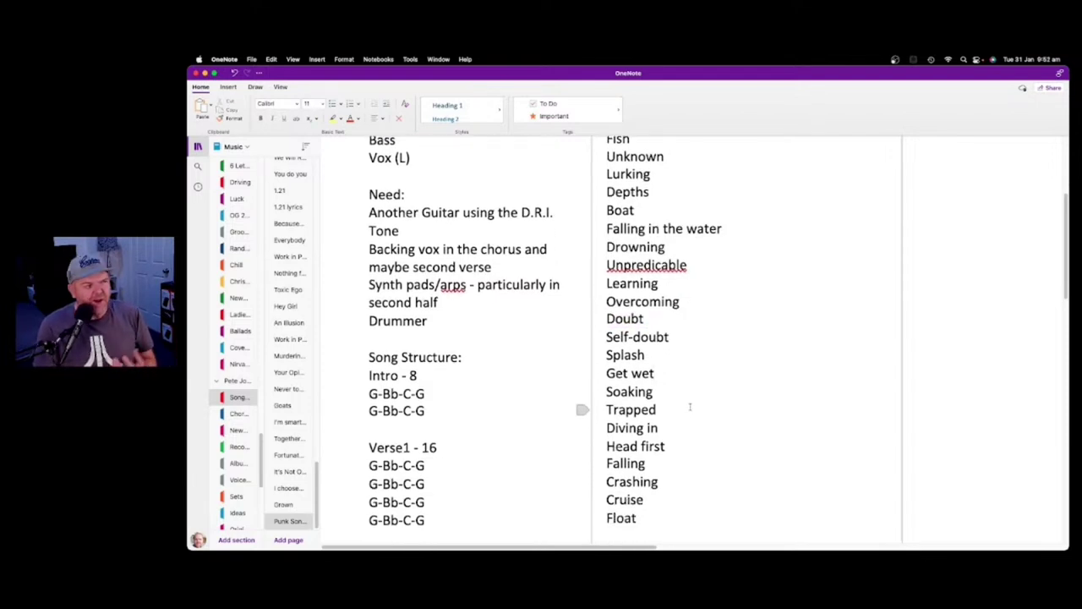
{"action": "scroll", "coordinate": [692, 397], "scroll_direction": "up", "scroll_amount": 5}
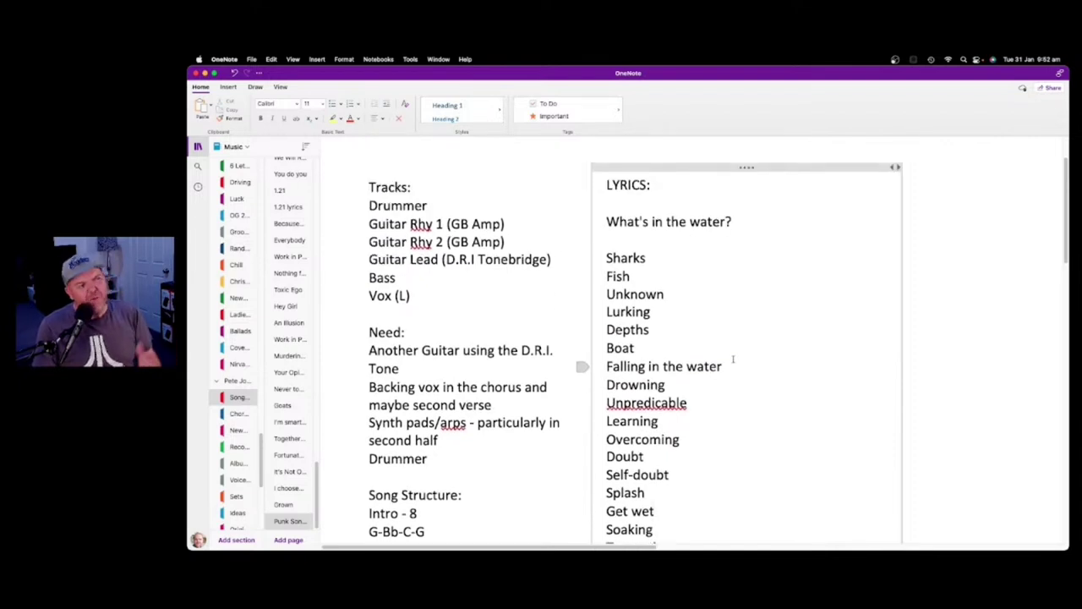
{"action": "scroll", "coordinate": [733, 358], "scroll_direction": "down", "scroll_amount": 2}
{"action": "scroll", "coordinate": [737, 323], "scroll_direction": "down", "scroll_amount": 1}
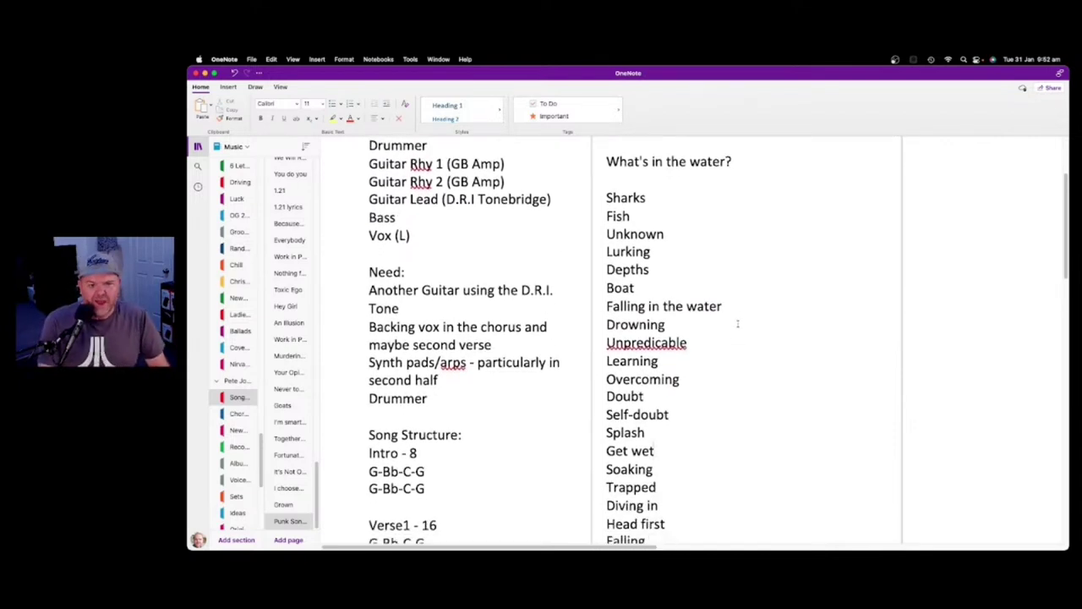
{"action": "scroll", "coordinate": [768, 294], "scroll_direction": "up", "scroll_amount": 4}
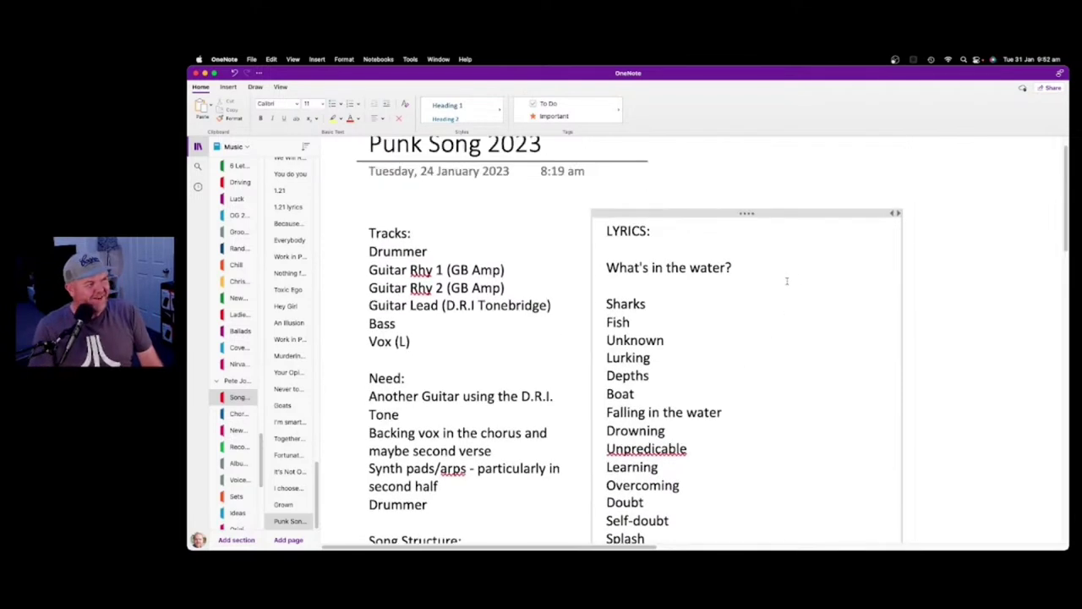
Narrow the lyrics note container and add the songwriter's first name as a bold heading above Sharks
{"action": "left_click_drag", "start_coordinate": [781, 295], "coordinate": [747, 290]}
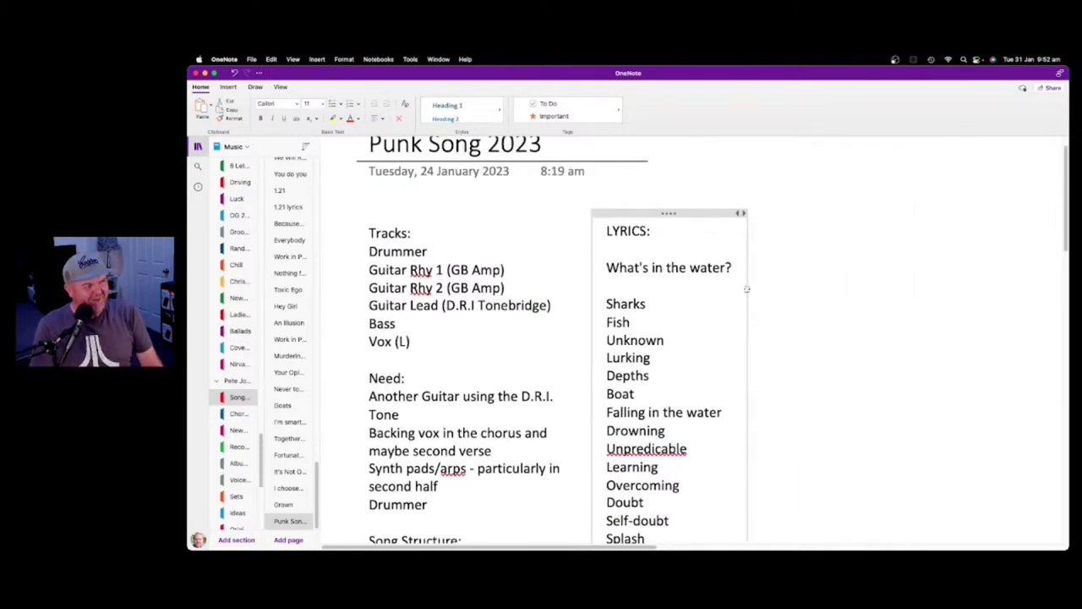
{"action": "left_click", "coordinate": [649, 257]}
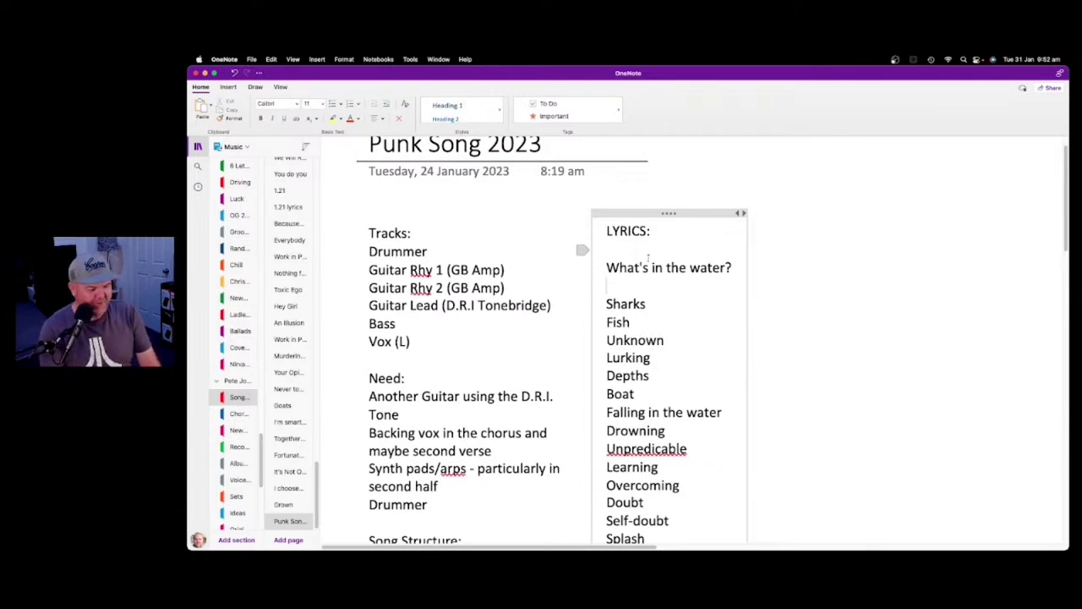
{"action": "key", "text": "Return"}
{"action": "type", "text": "Pete"}
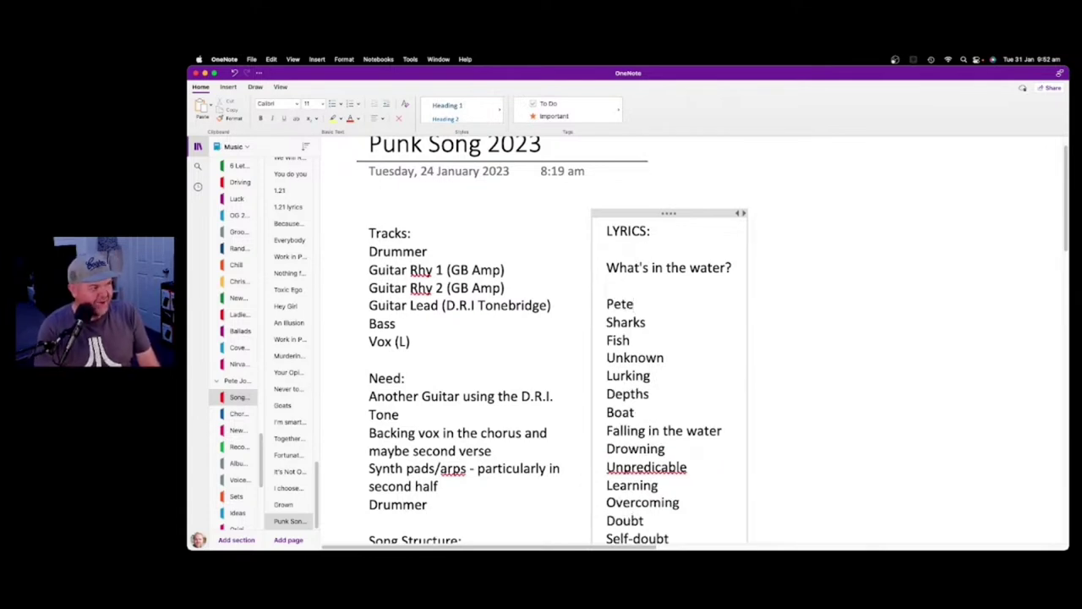
{"action": "key", "text": "shift+Home"}
{"action": "key", "text": "super+b"}
Start a separate note container beside the brainstorm list with the heading "Community"
{"action": "left_click", "coordinate": [783, 271]}
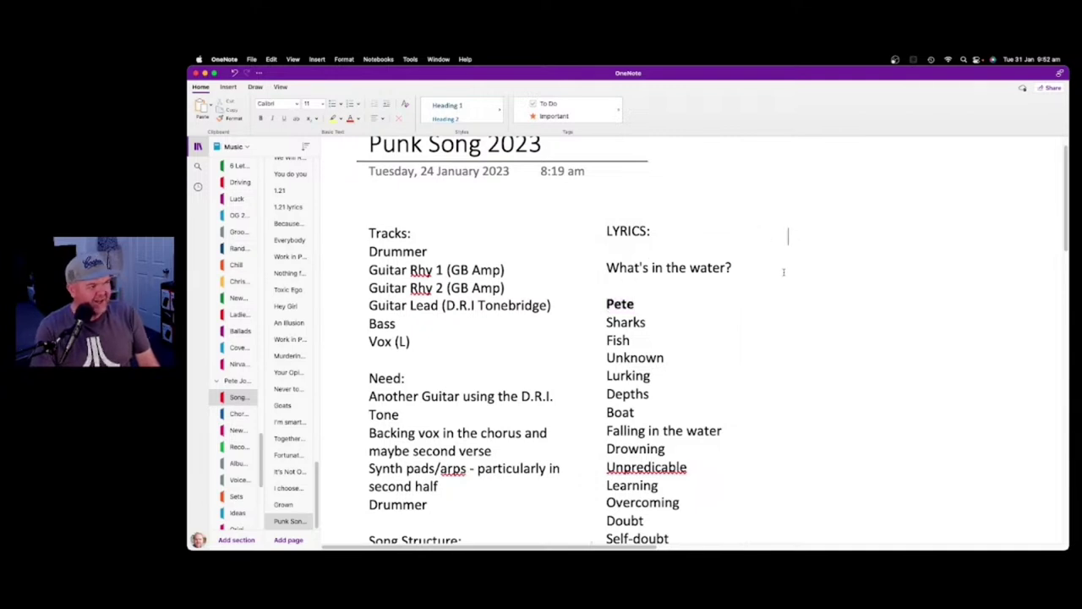
{"action": "left_click", "coordinate": [778, 311]}
{"action": "type", "text": "C"}
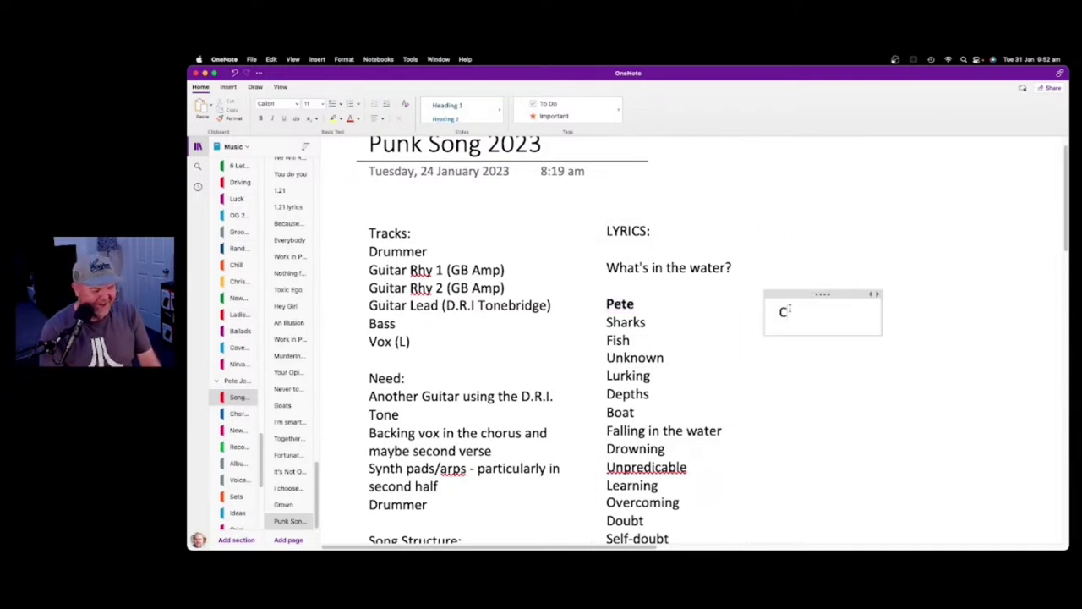
{"action": "type", "text": "ommunity"}
{"action": "key", "text": "Return"}
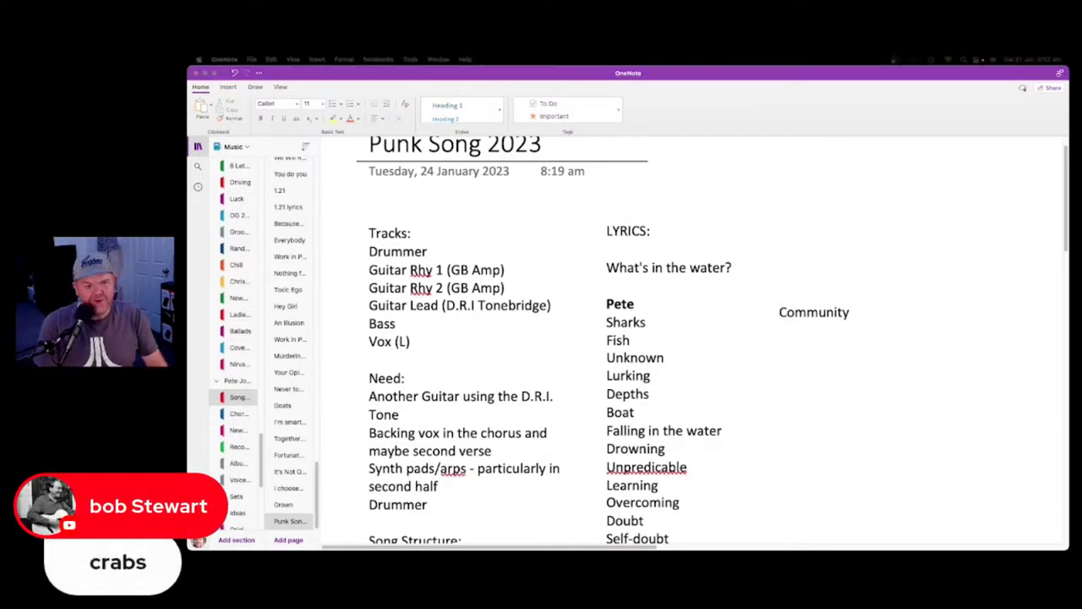
Add "Crabs" below the Community heading and continue on a new line
{"action": "left_click", "coordinate": [799, 317]}
{"action": "type", "text": "C"}
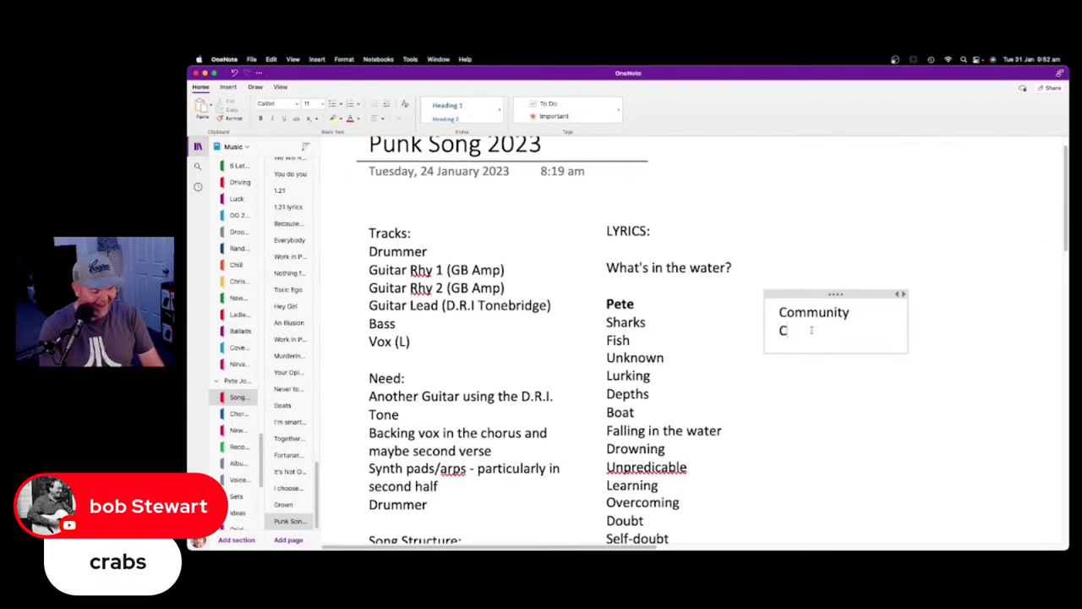
{"action": "type", "text": "rabs"}
{"action": "key", "text": "Return"}
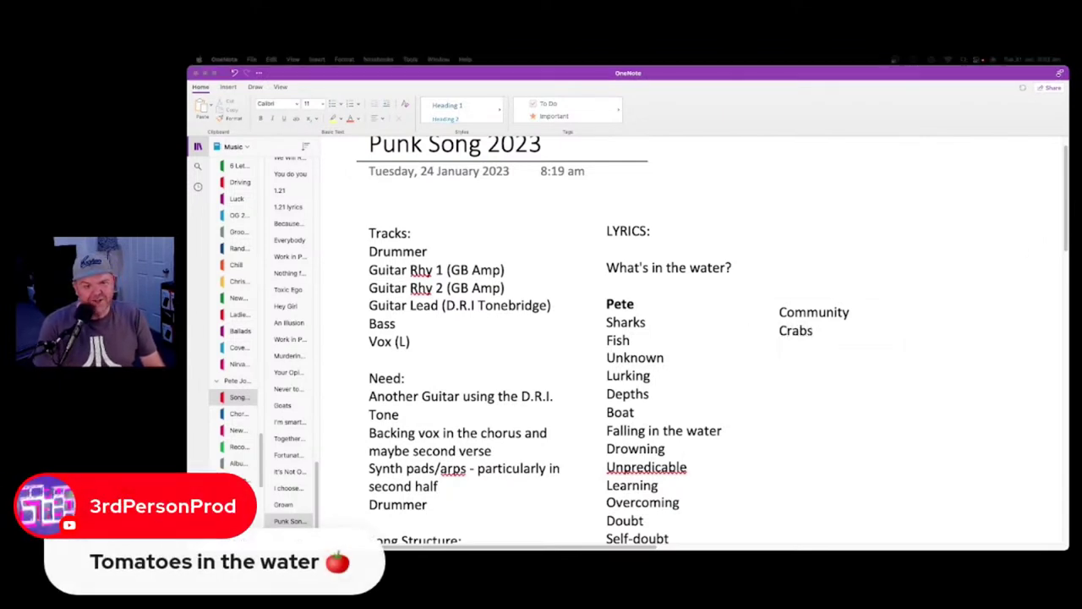
{"action": "left_click", "coordinate": [815, 347]}
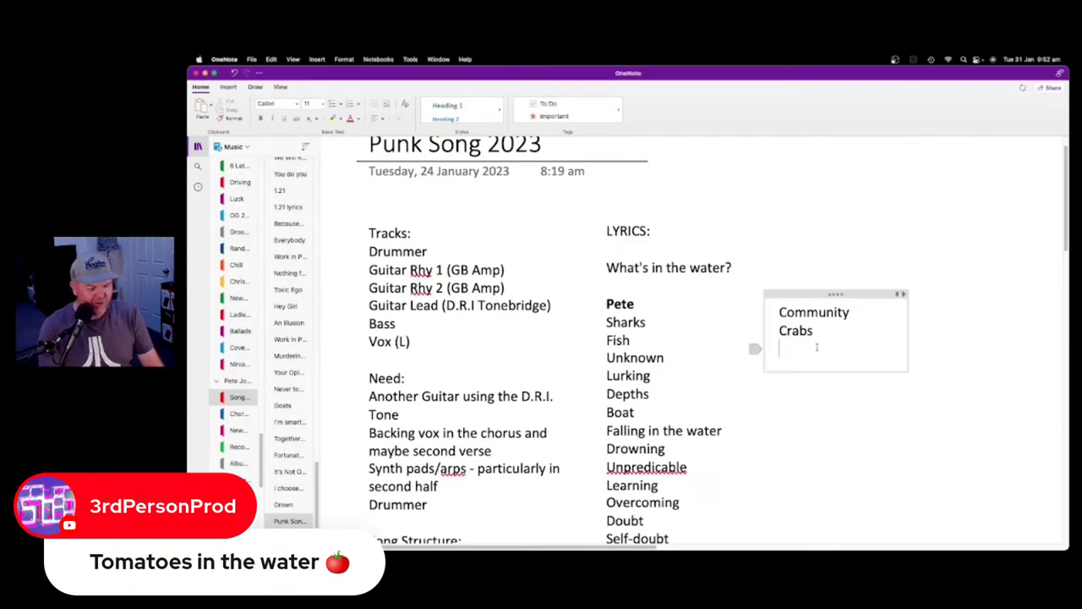
Add "Tomatoes", "Urchin" and "Flow" on separate lines below Crabs in the Community list
{"action": "type", "text": "Tomatoes"}
{"action": "key", "text": "Return"}
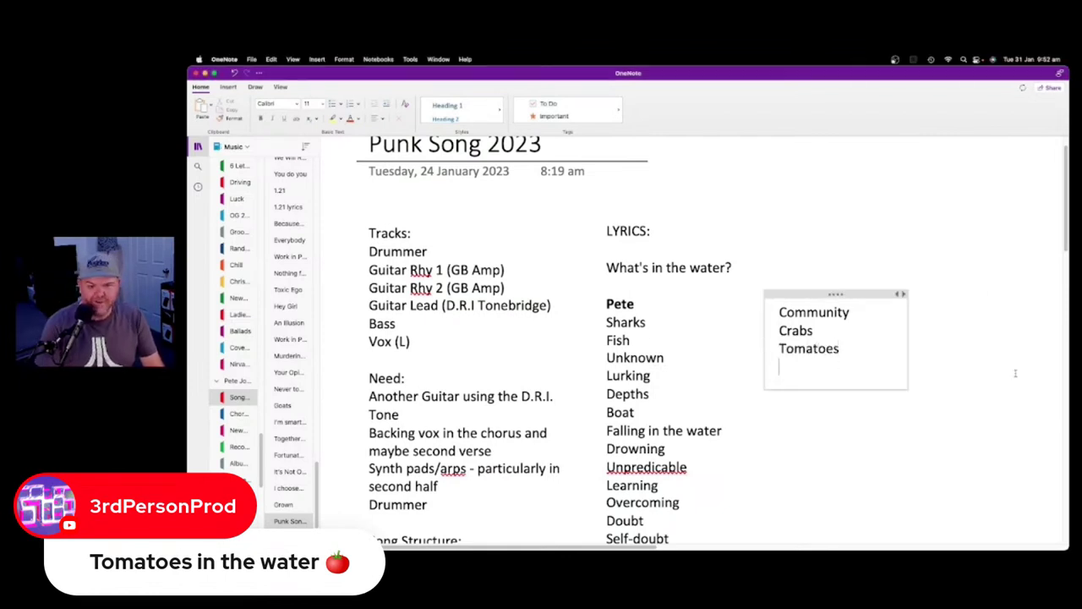
{"action": "type", "text": "Urchin"}
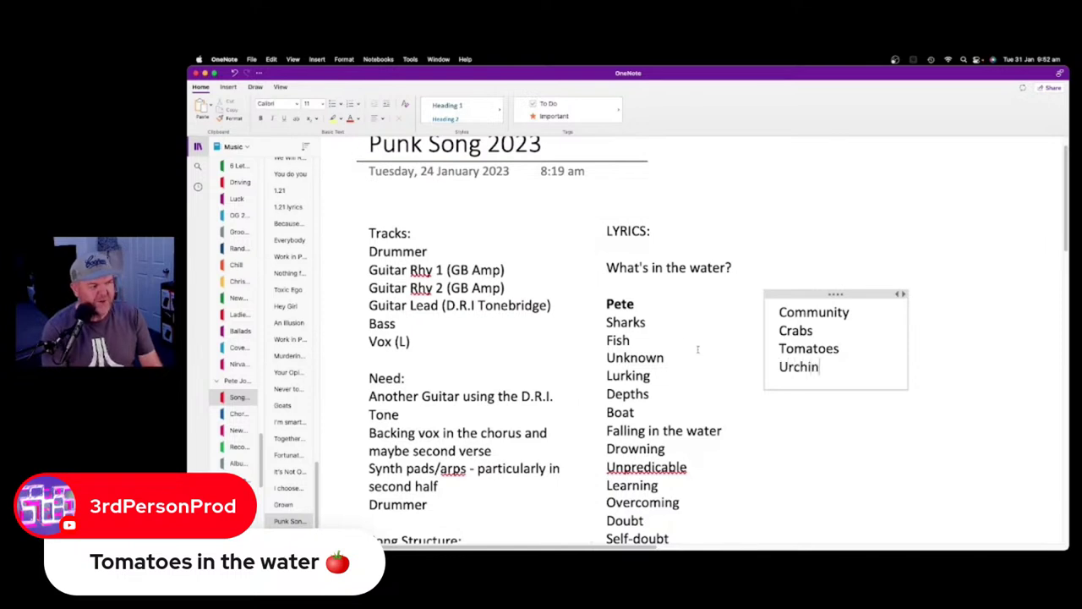
{"action": "key", "text": "Return"}
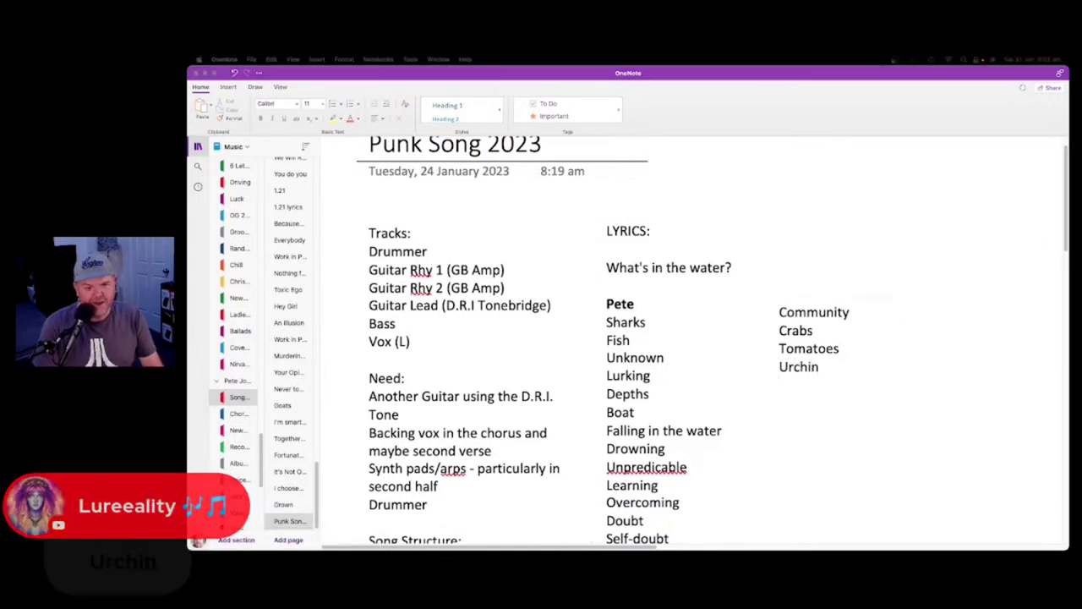
{"action": "left_click", "coordinate": [837, 385]}
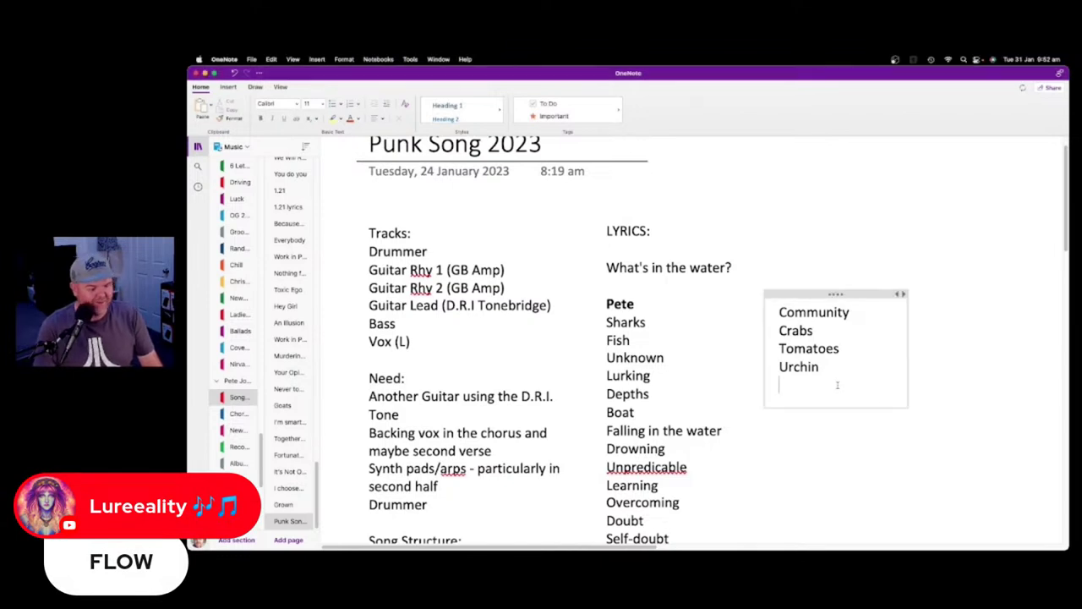
{"action": "type", "text": "Flow"}
{"action": "key", "text": "Return"}
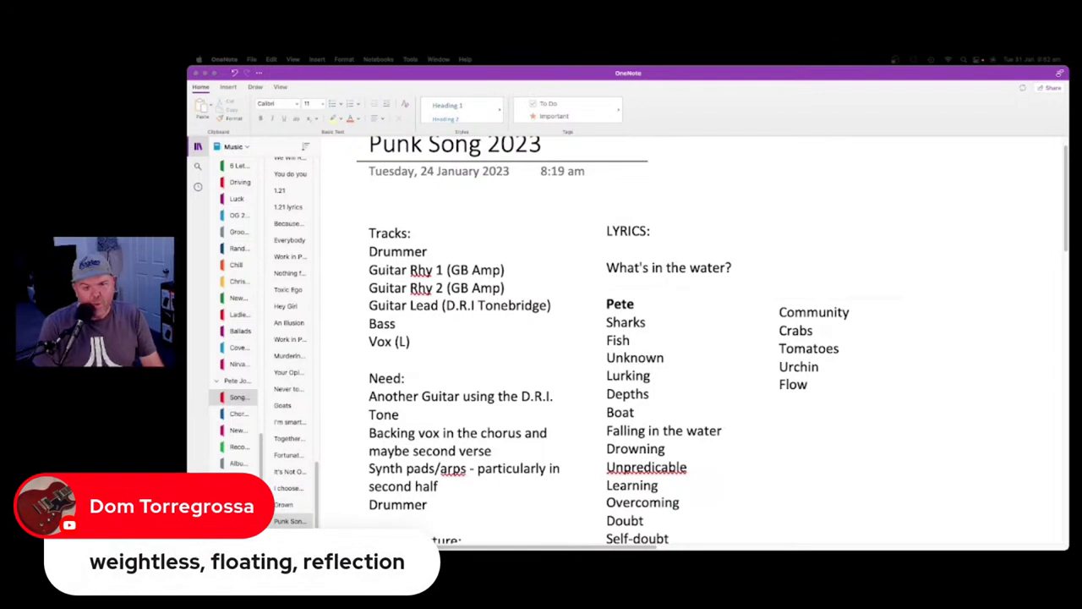
Add the line "Weightless, floating, reflection" below Flow in the Community list
{"action": "left_click", "coordinate": [847, 399]}
{"action": "type", "text": "W"}
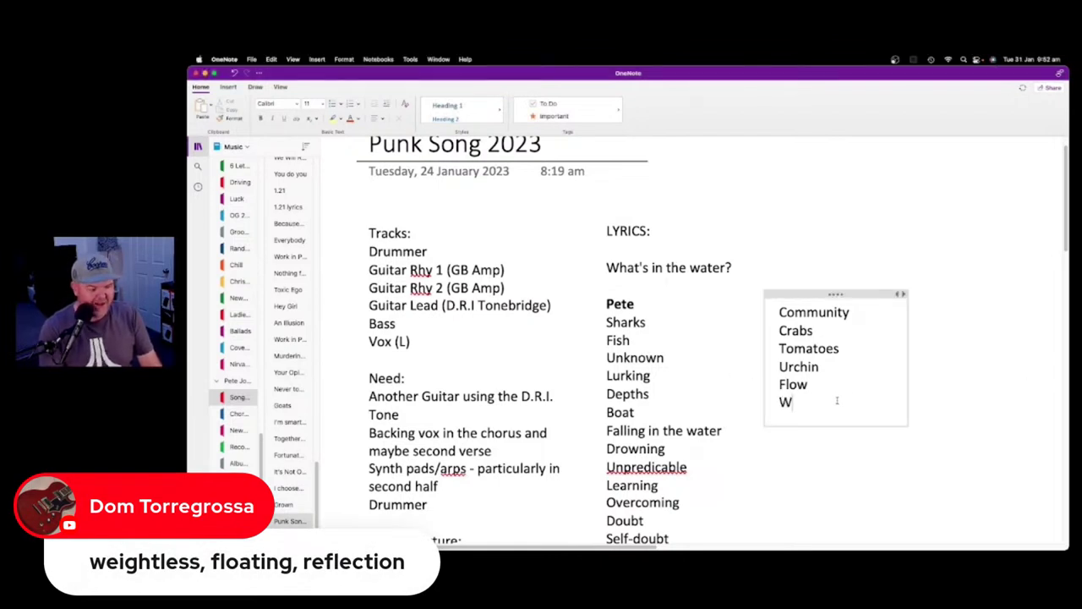
{"action": "type", "text": "eightless, f"}
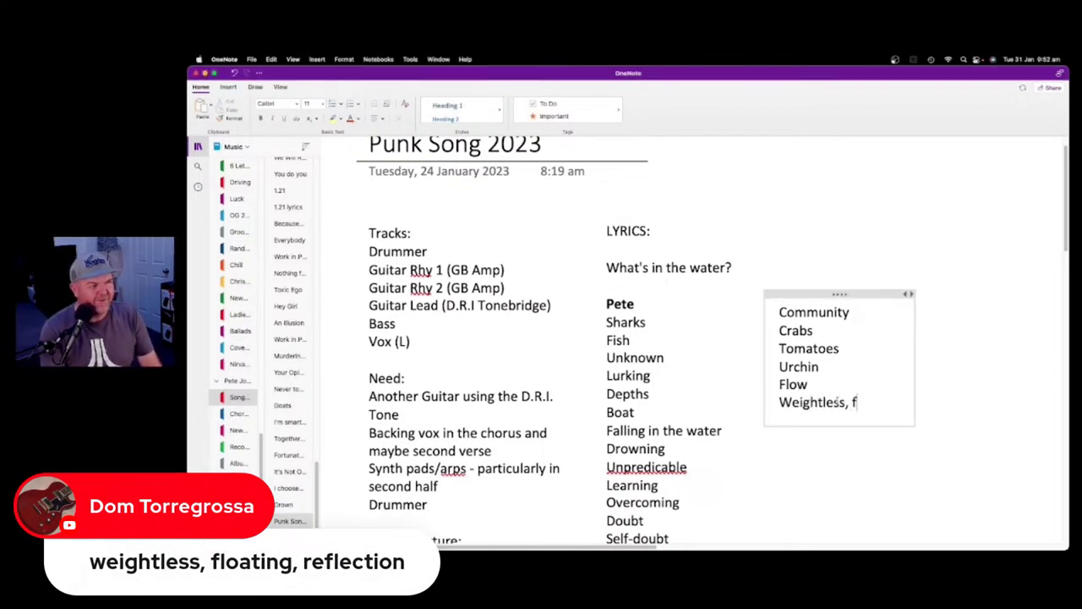
{"action": "type", "text": "loating, "}
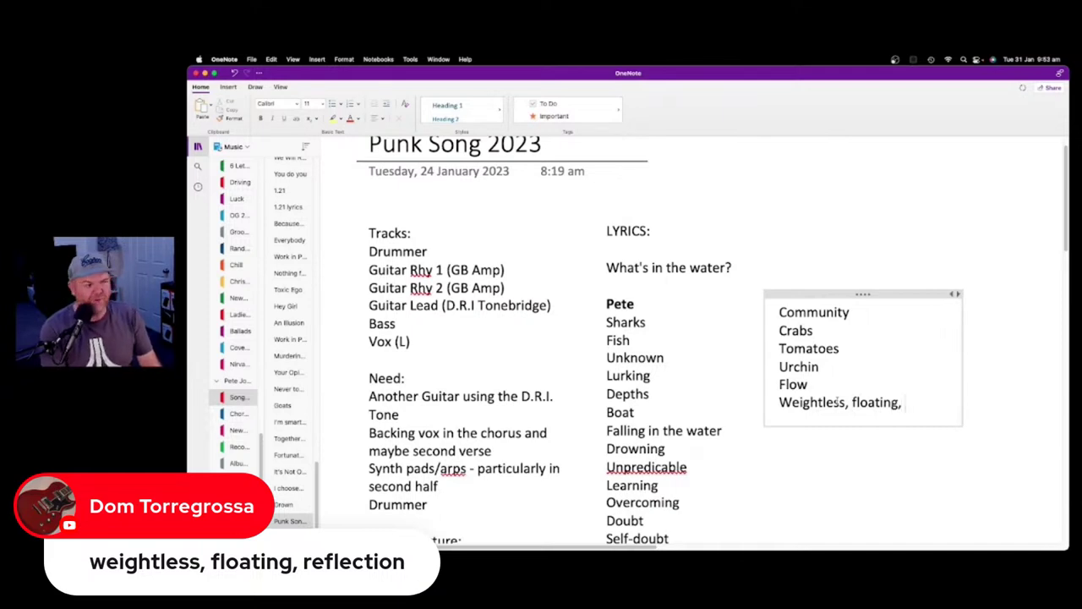
{"action": "type", "text": "reflection"}
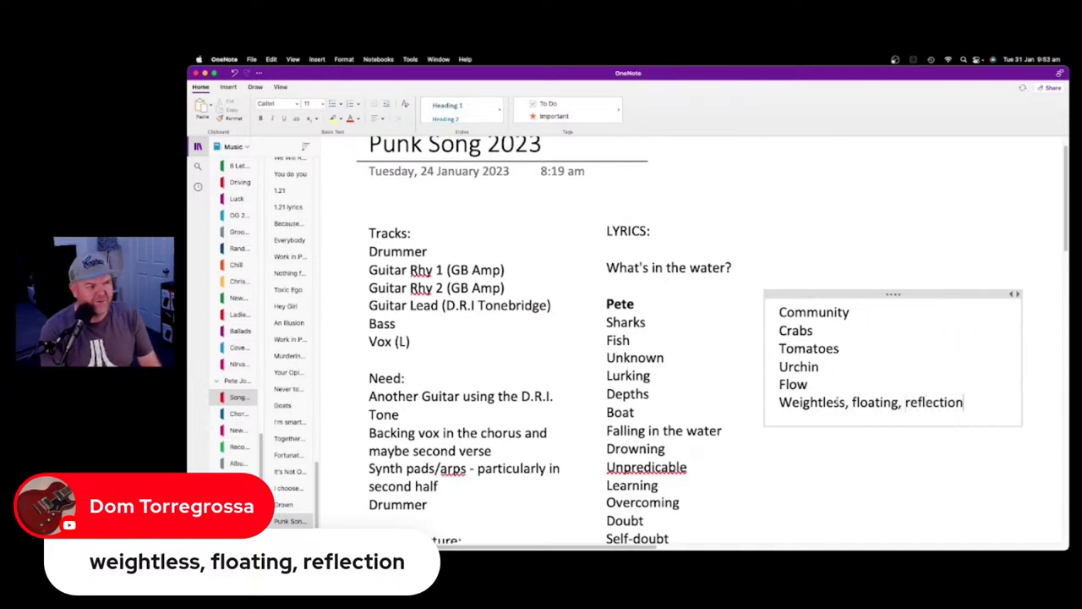
{"action": "key", "text": "Return"}
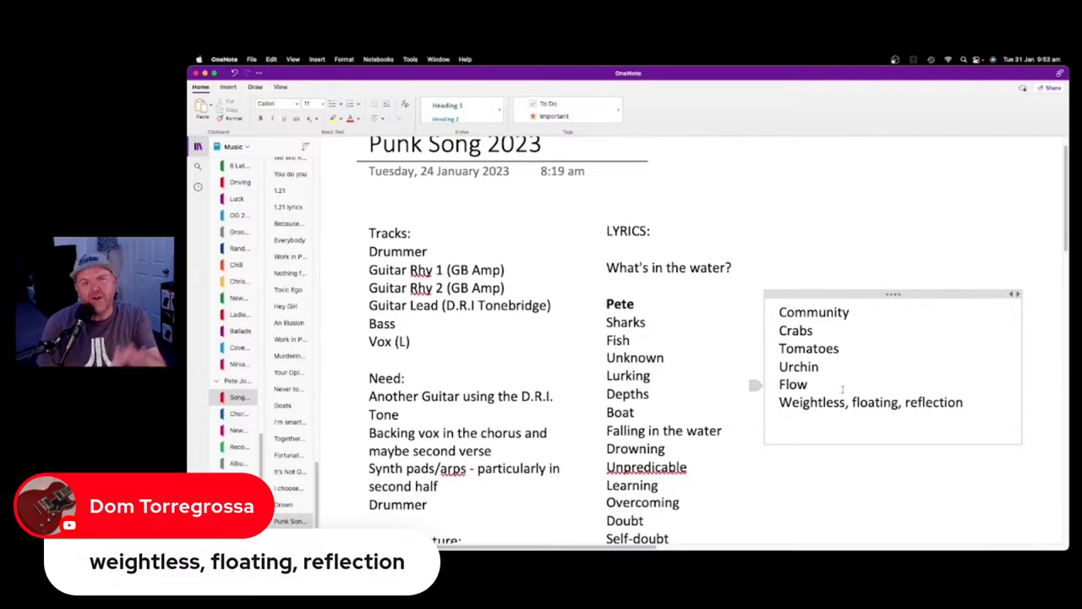
Write "Scared of what's in the water? Or maybe you're just scared of your own reflection." below Float, separated by a blank line
{"action": "scroll", "coordinate": [734, 425], "scroll_direction": "down", "scroll_amount": 10}
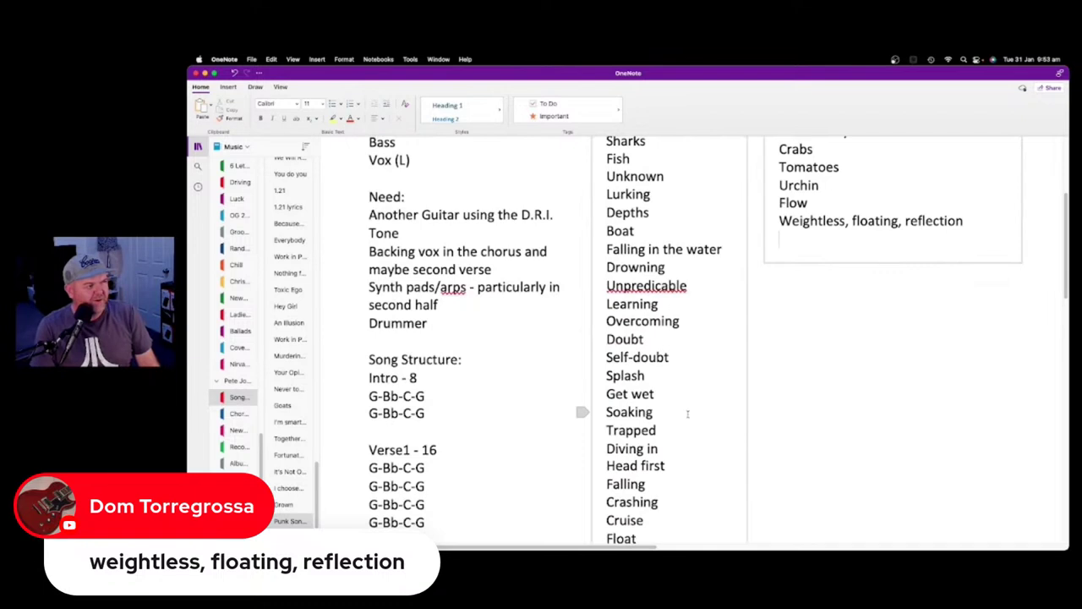
{"action": "scroll", "coordinate": [681, 458], "scroll_direction": "up", "scroll_amount": 5}
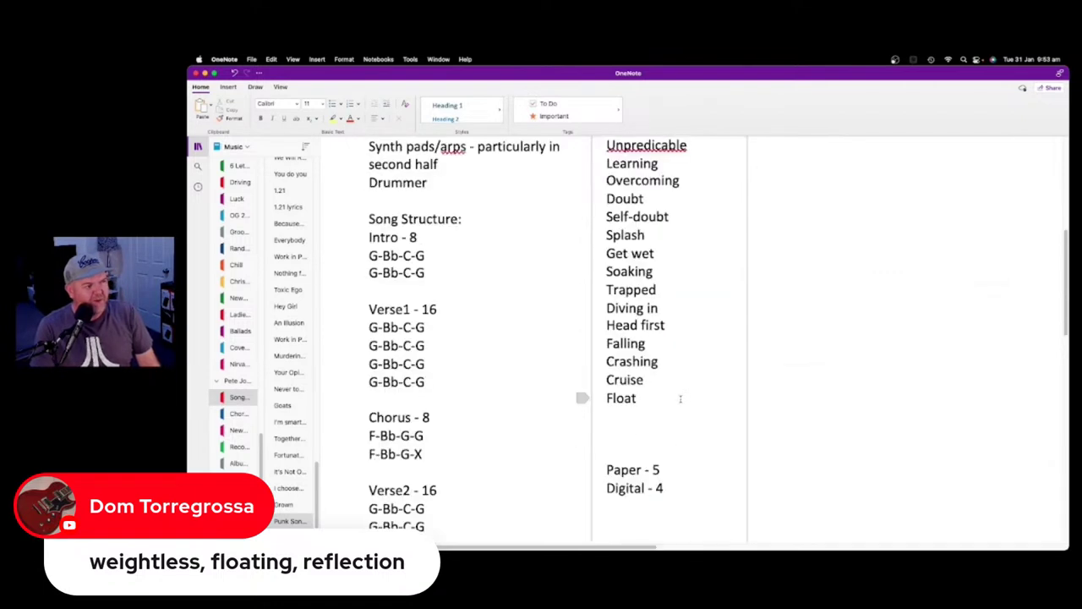
{"action": "type", "text": "Scare"}
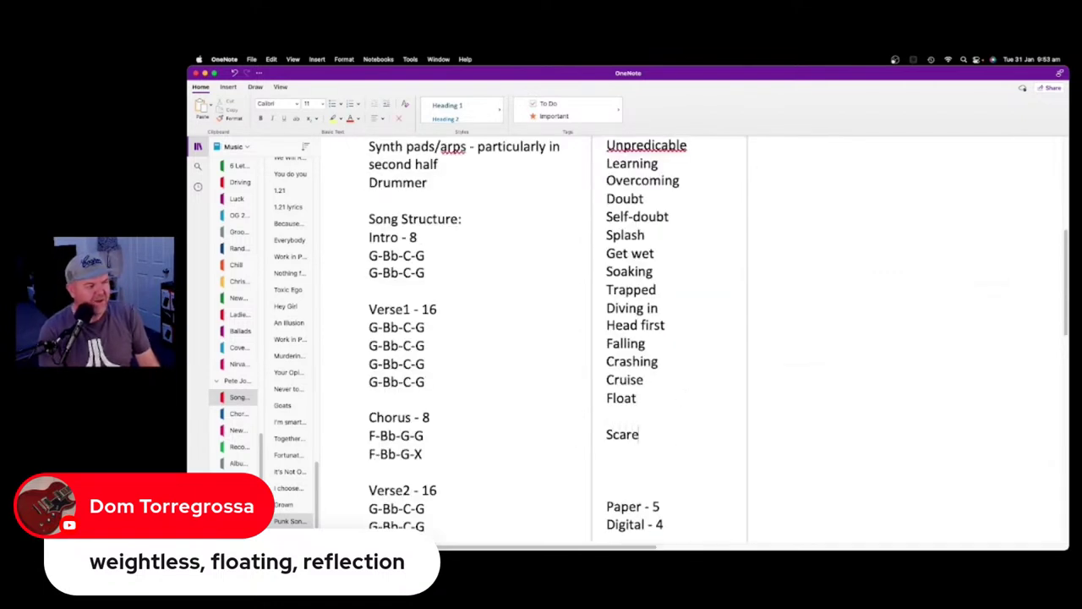
{"action": "type", "text": "d of what's in the"}
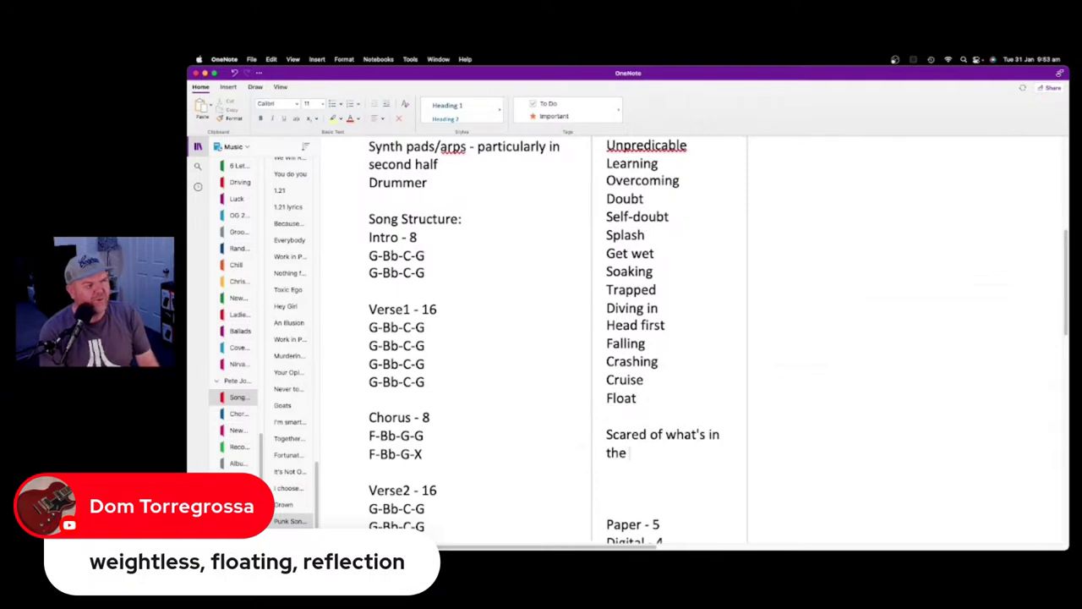
{"action": "type", "text": " water? Or maybe "}
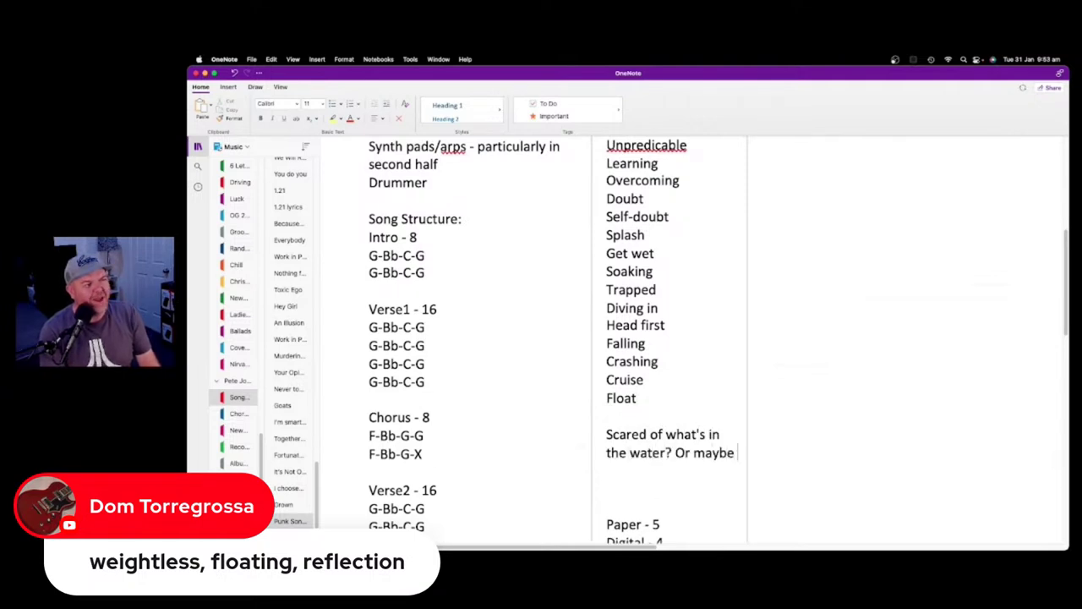
{"action": "type", "text": "you're just scared"}
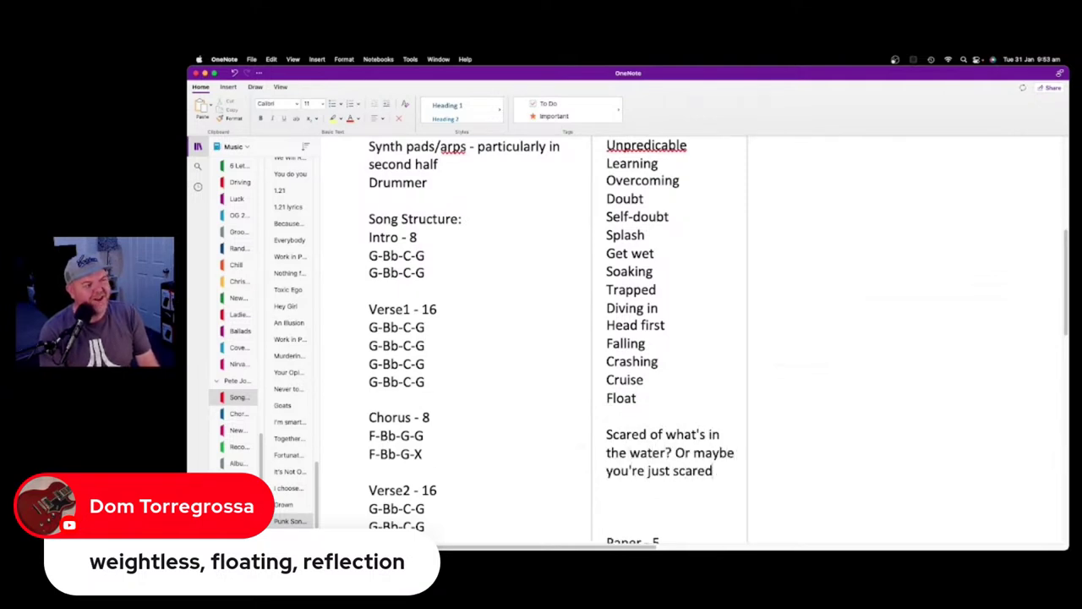
{"action": "type", "text": " of your own ref"}
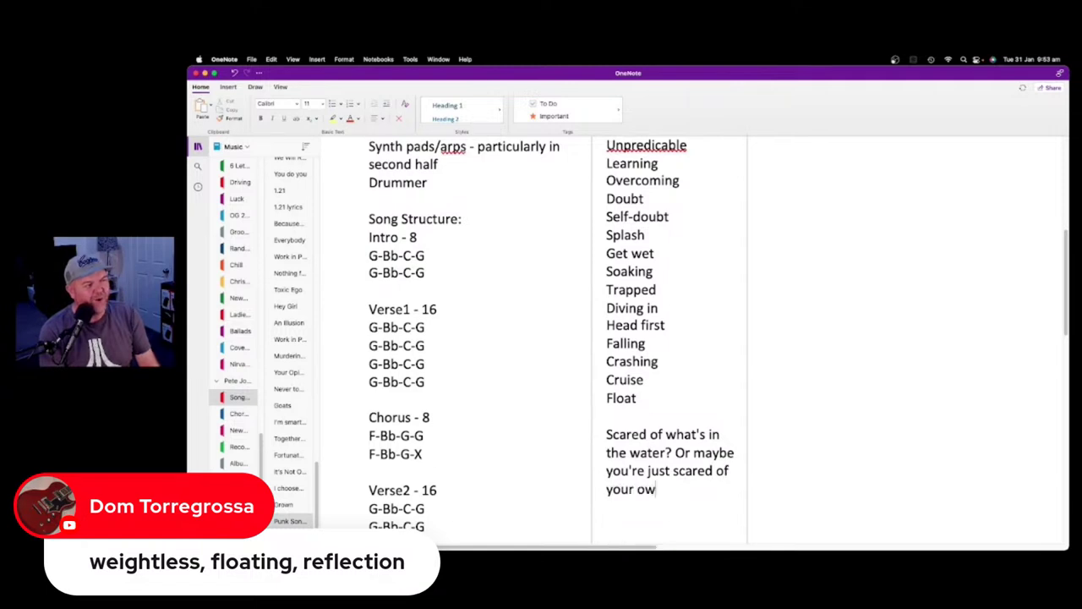
{"action": "type", "text": "lection."}
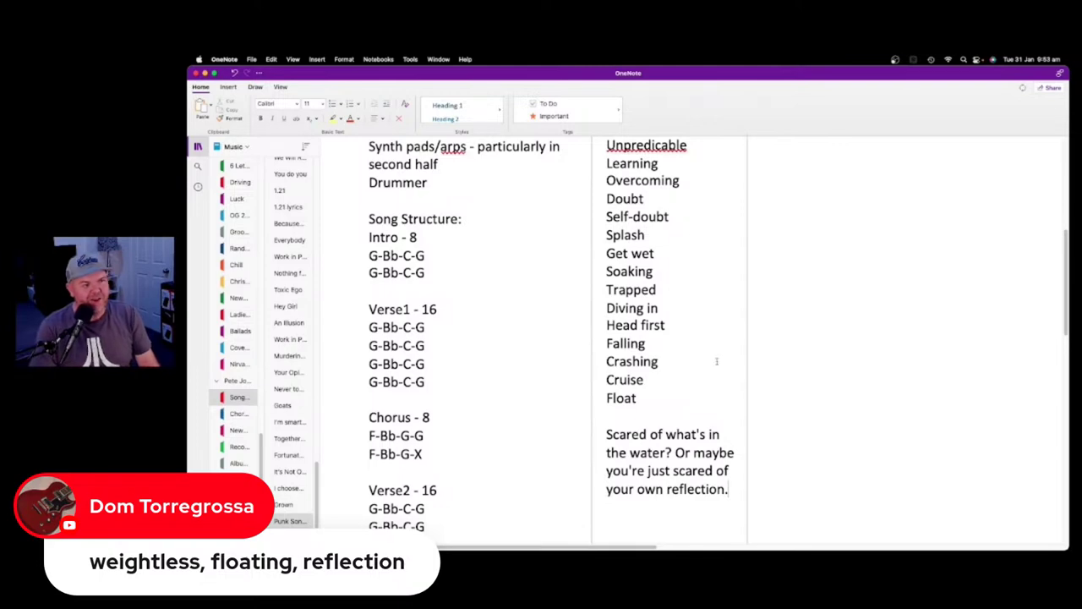
Add the line "Lies, surpise, satifisfired cries" below the weightless line in the Community list
{"action": "scroll", "coordinate": [776, 307], "scroll_direction": "up", "scroll_amount": 10}
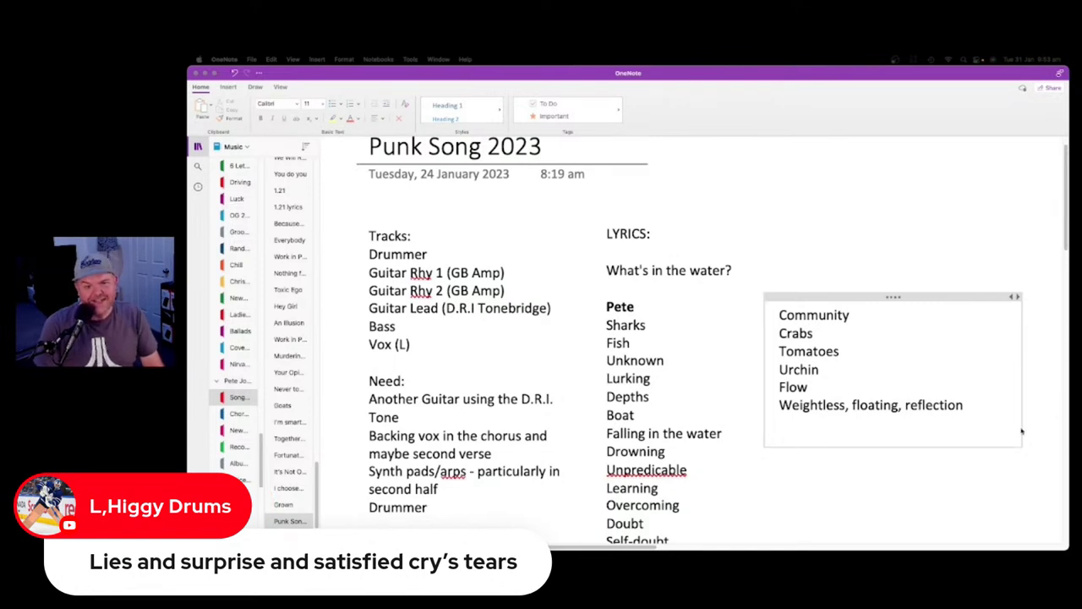
{"action": "left_click", "coordinate": [850, 425]}
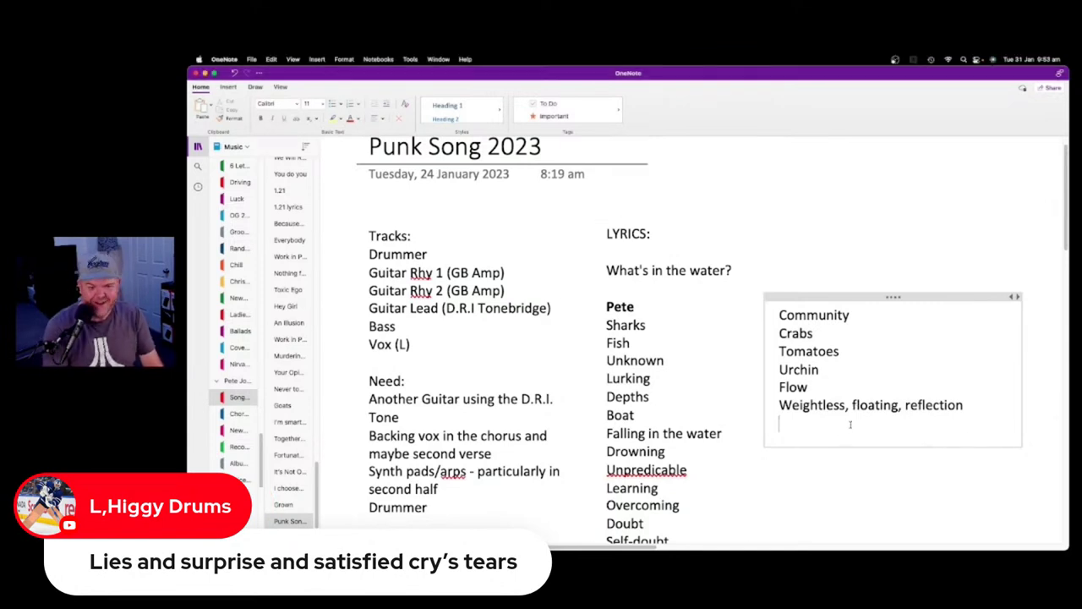
{"action": "type", "text": "Lies "}
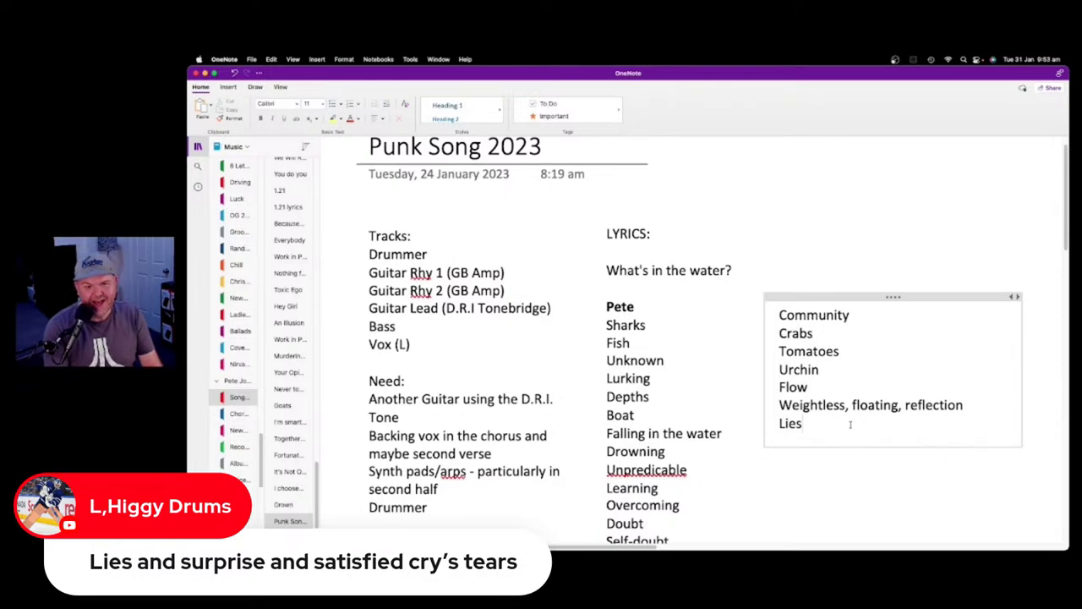
{"action": "type", "text": ", surpi"}
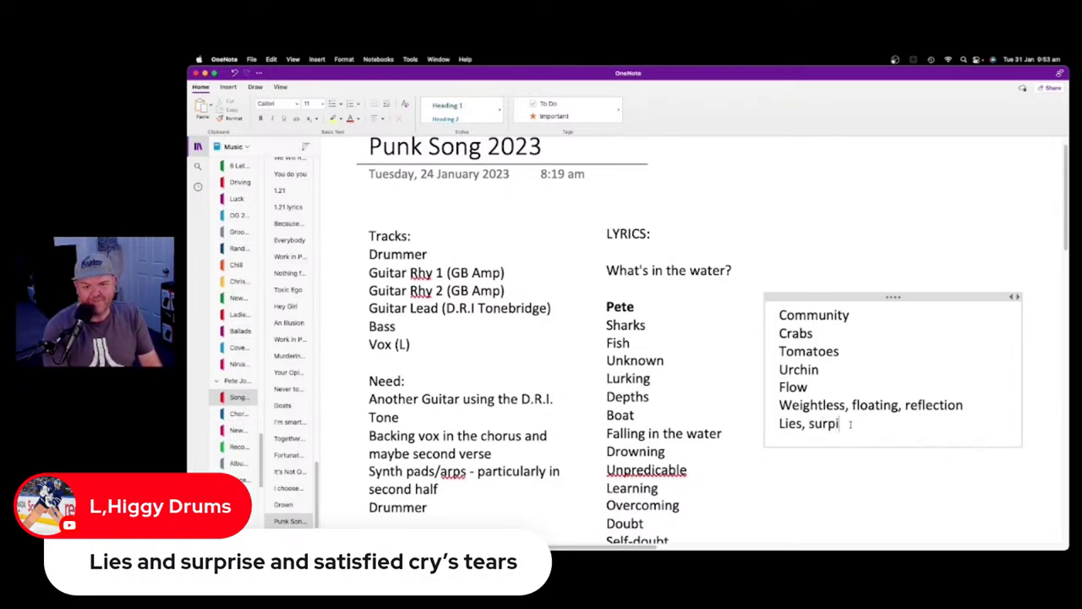
{"action": "type", "text": "se, satified"}
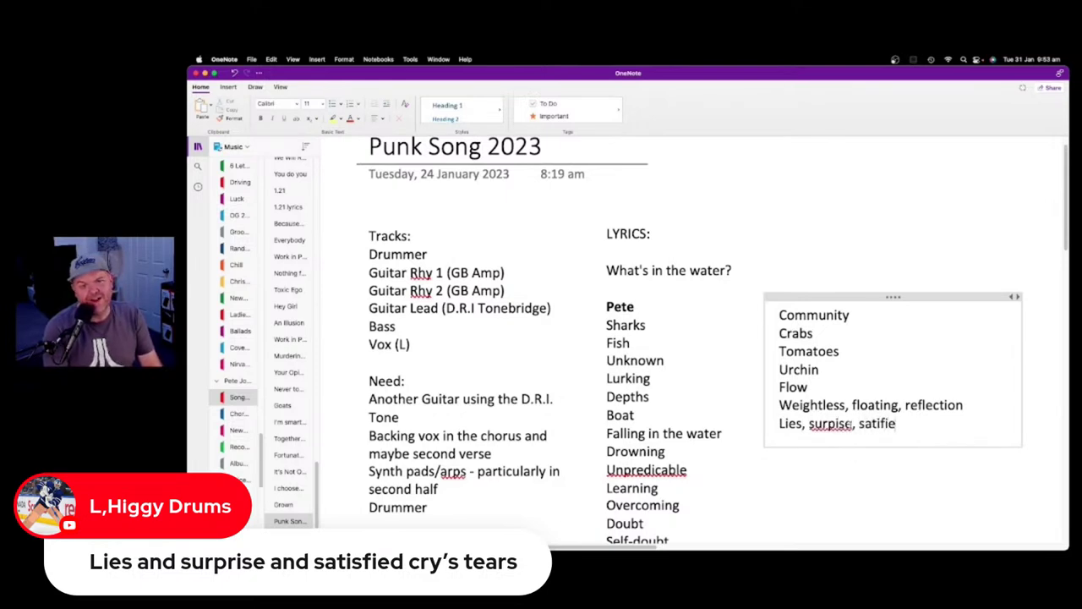
{"action": "key", "text": "BackSpace"}
{"action": "key", "text": "BackSpace"}
{"action": "key", "text": "BackSpace"}
{"action": "key", "text": "BackSpace"}
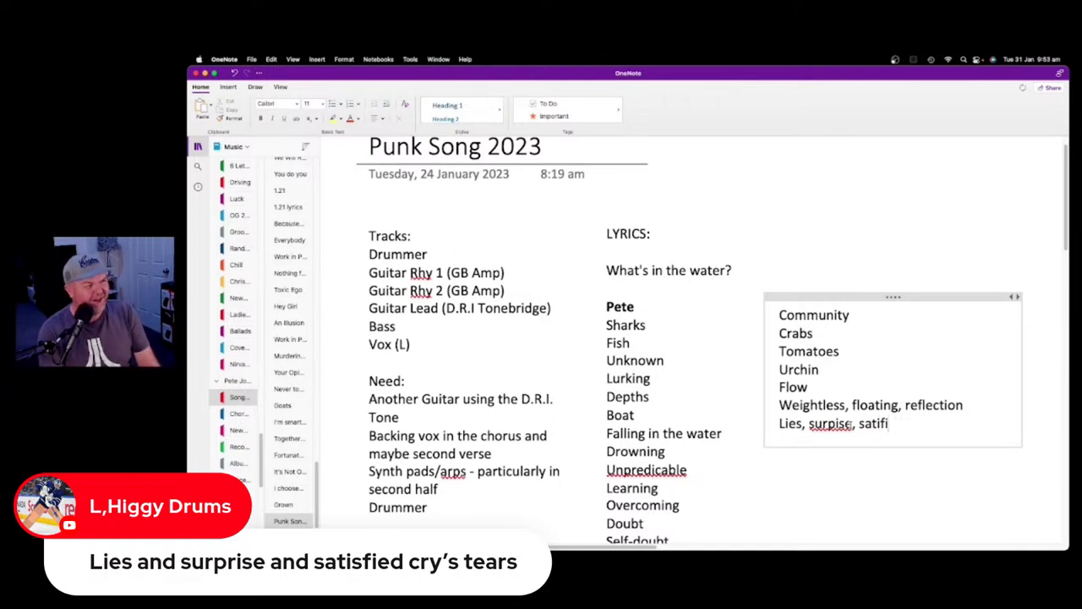
{"action": "type", "text": "sfired "}
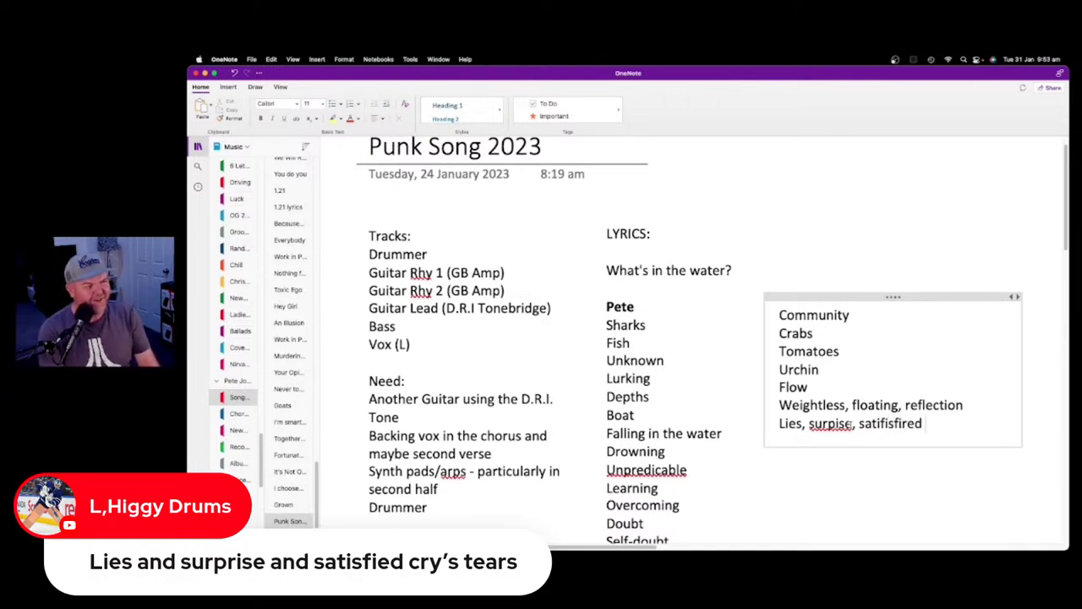
{"action": "type", "text": "cries"}
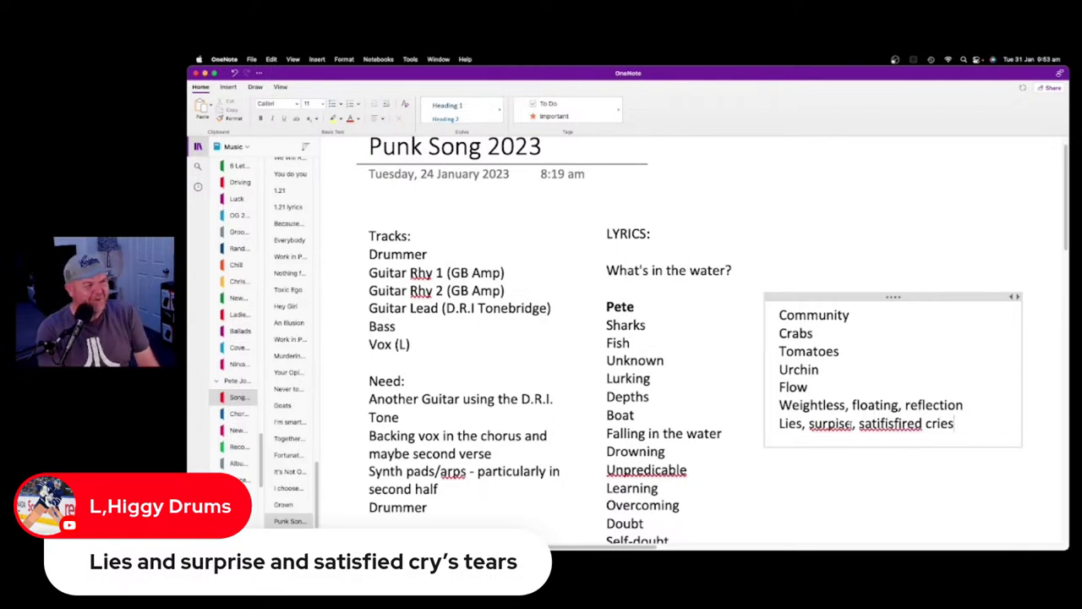
Extend the lies line with ", tears" and continue on a new line
{"action": "type", "text": ", years"}
{"action": "key", "text": "BackSpace"}
{"action": "key", "text": "BackSpace"}
{"action": "key", "text": "BackSpace"}
{"action": "key", "text": "BackSpace"}
{"action": "key", "text": "BackSpace"}
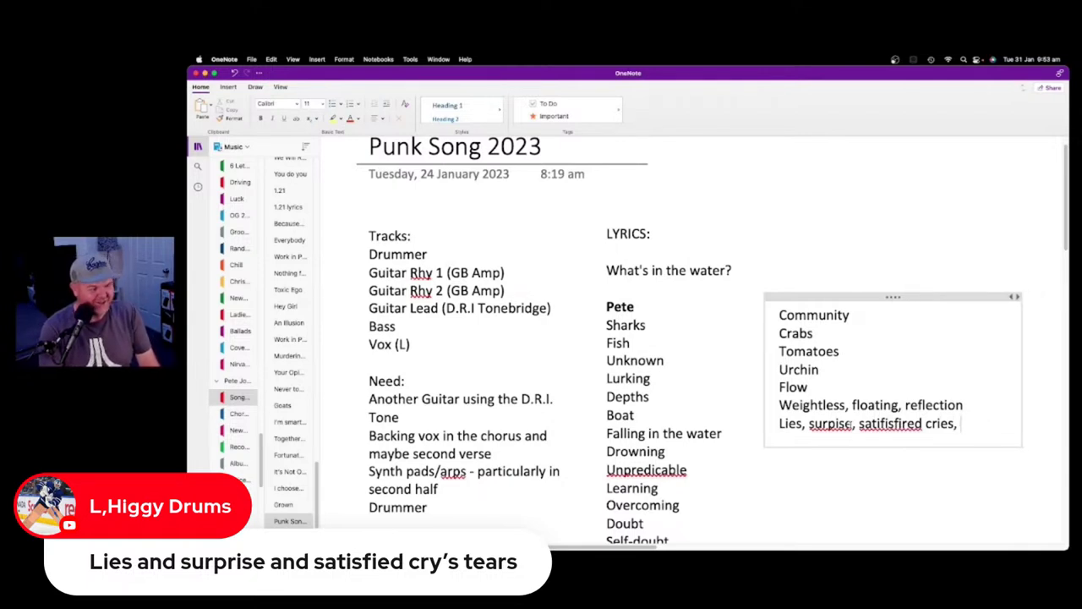
{"action": "type", "text": "tears"}
{"action": "key", "text": "Return"}
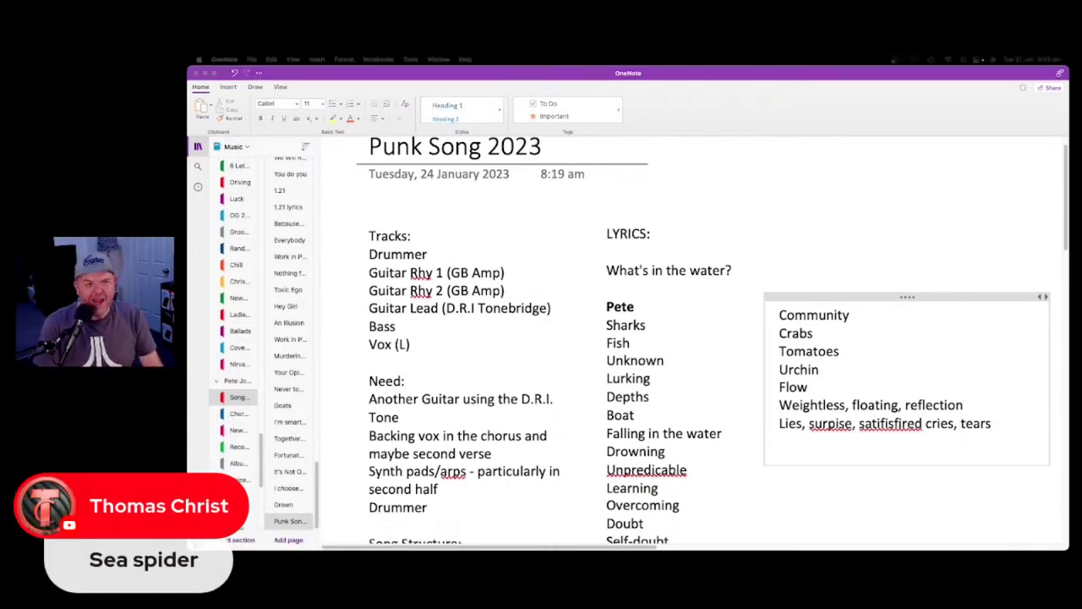
Add "Sea spider" and "Memories of someone getting bitten" as separate lines at the end of the Community list
{"action": "left_click", "coordinate": [893, 442]}
{"action": "type", "text": "S"}
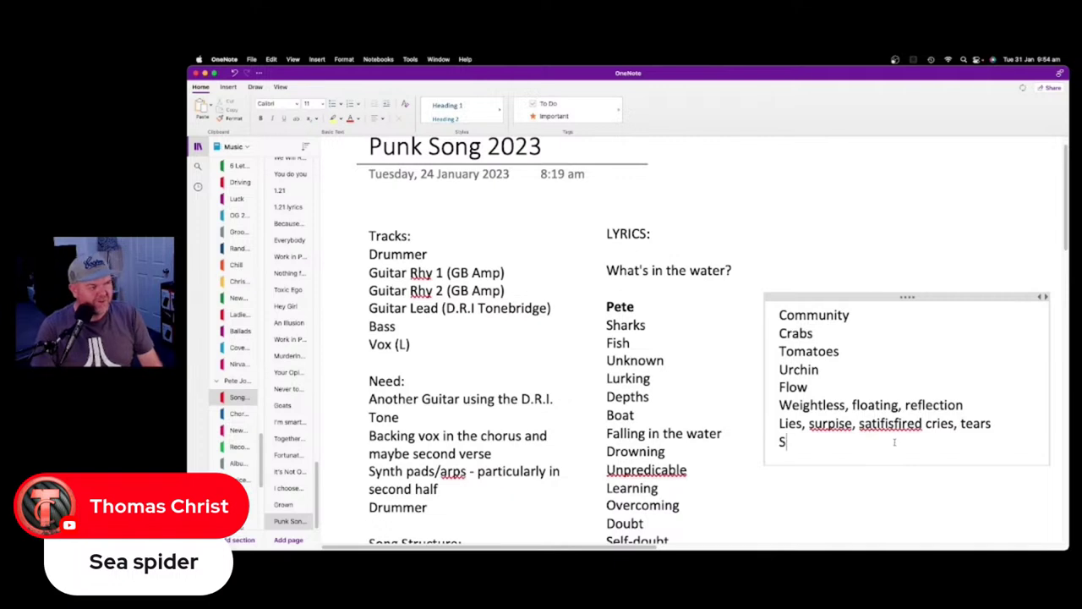
{"action": "type", "text": "ea spider"}
{"action": "key", "text": "Return"}
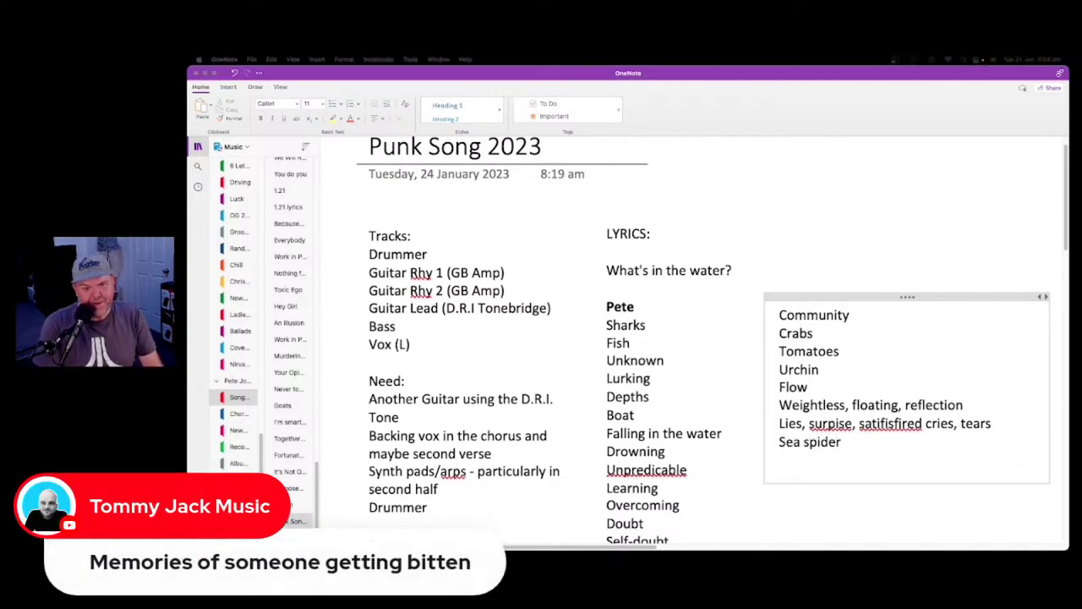
{"action": "type", "text": "Mem"}
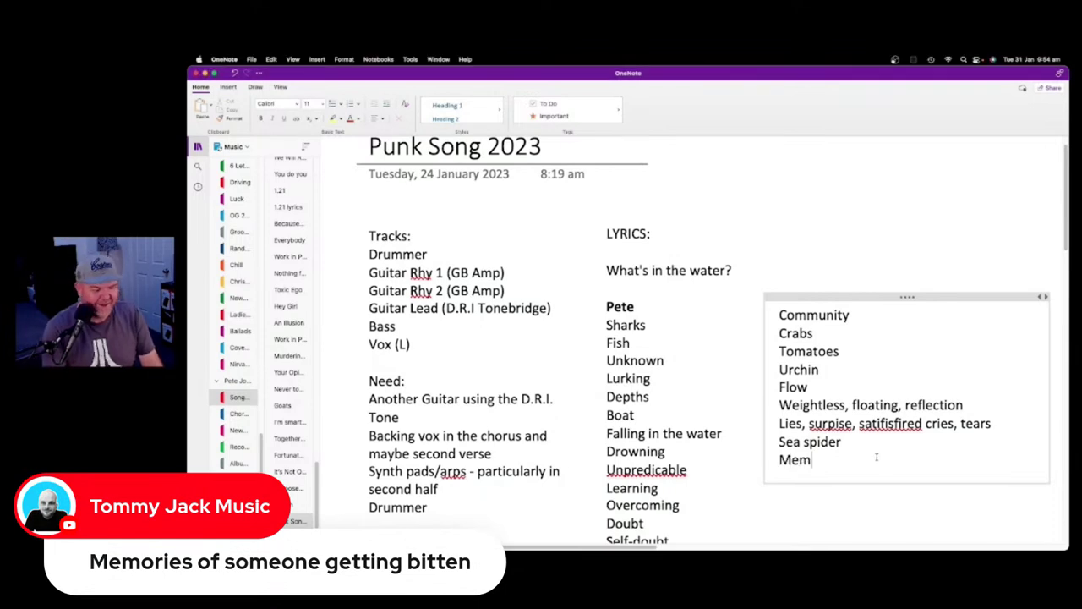
{"action": "type", "text": "ories of someone "}
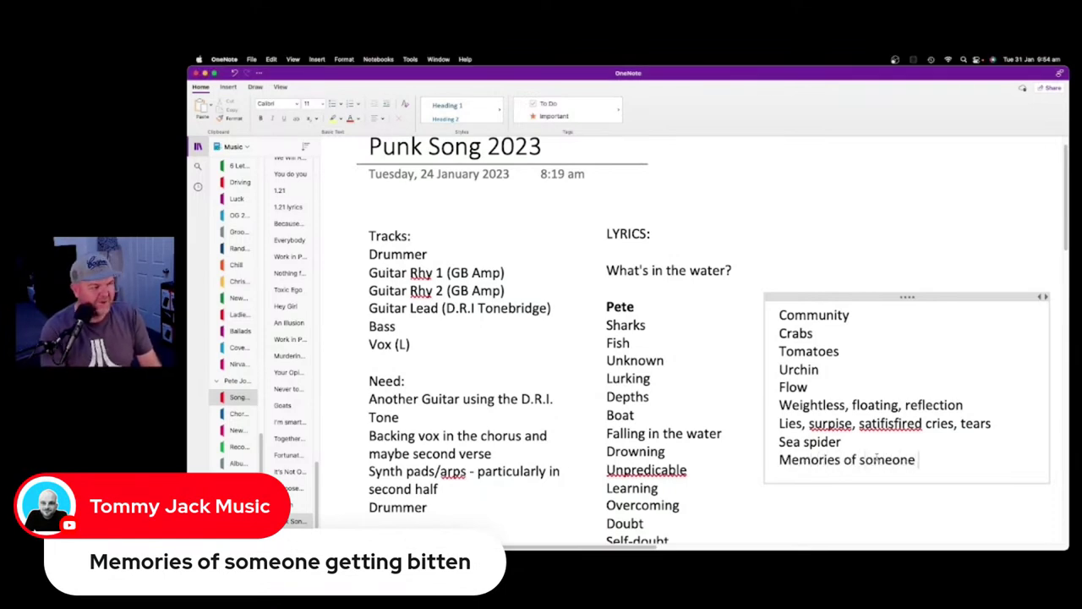
{"action": "type", "text": "getting bitten"}
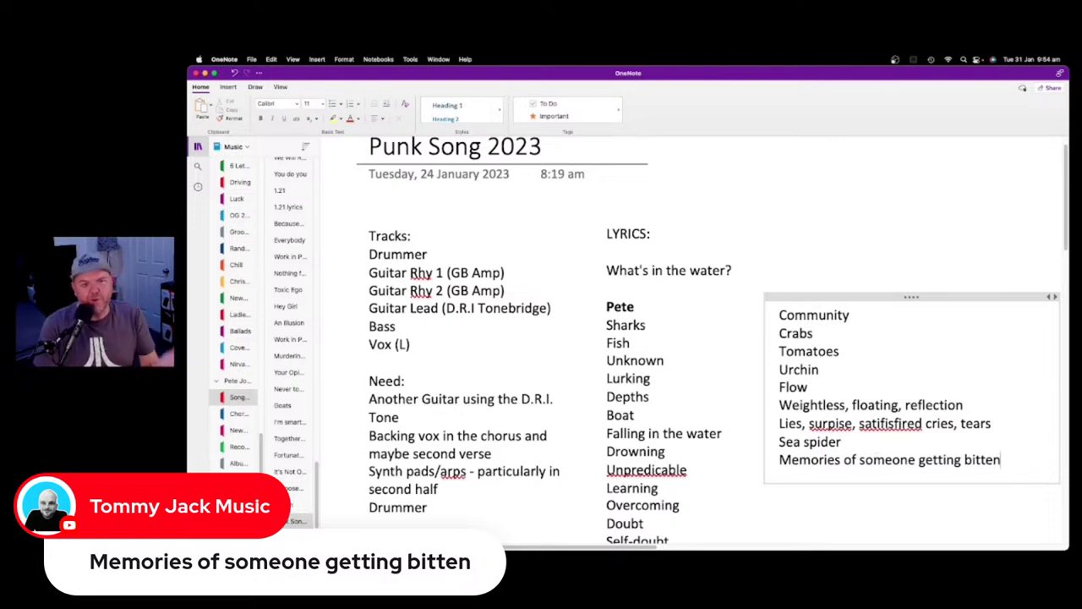
Write "Saw the news that someone was eaten by a shark - or maybe Steven Irwin - sting ray" below the reflection lyric
{"action": "scroll", "coordinate": [716, 367], "scroll_direction": "down", "scroll_amount": 10}
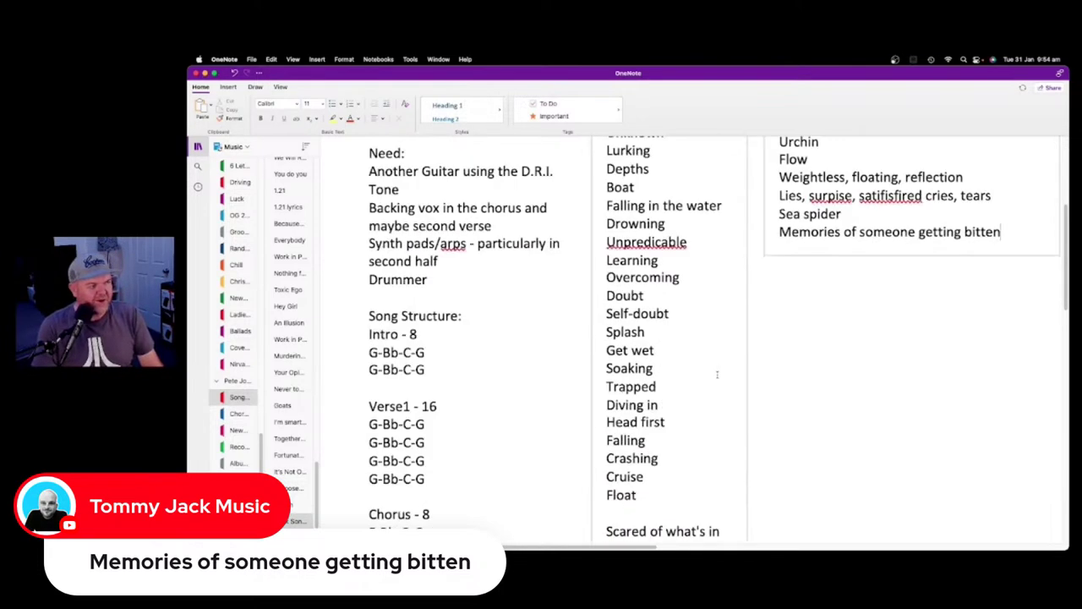
{"action": "key", "text": "Return"}
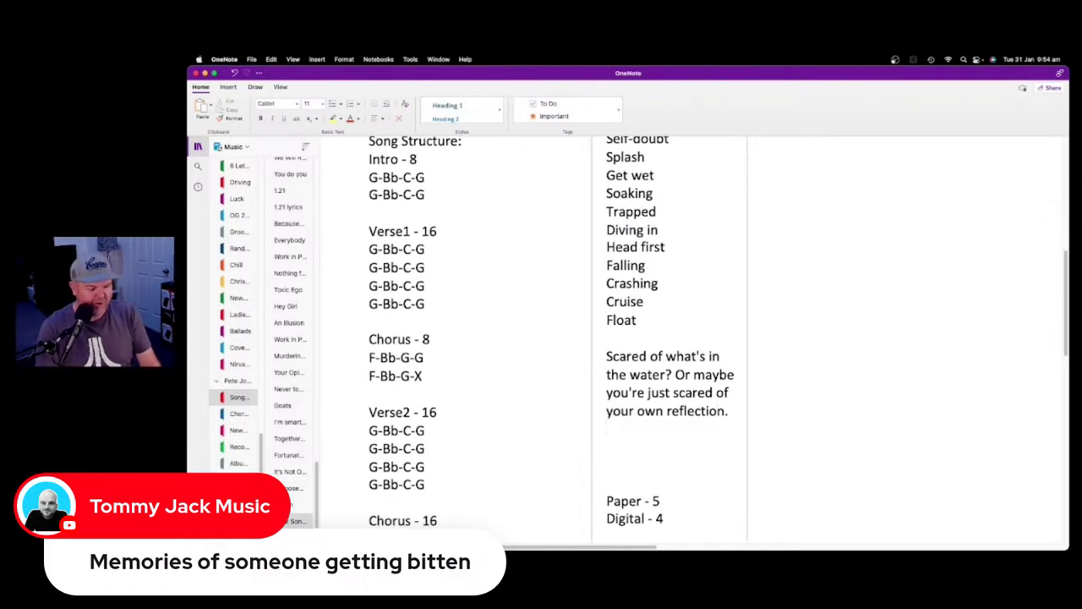
{"action": "type", "text": "Saw the "}
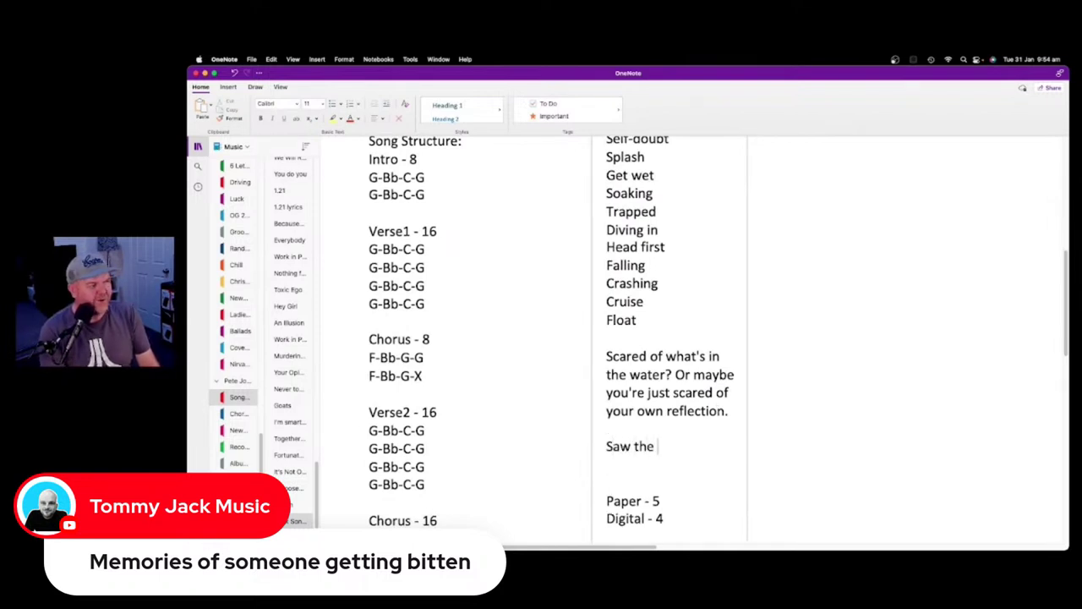
{"action": "type", "text": "news that someone w"}
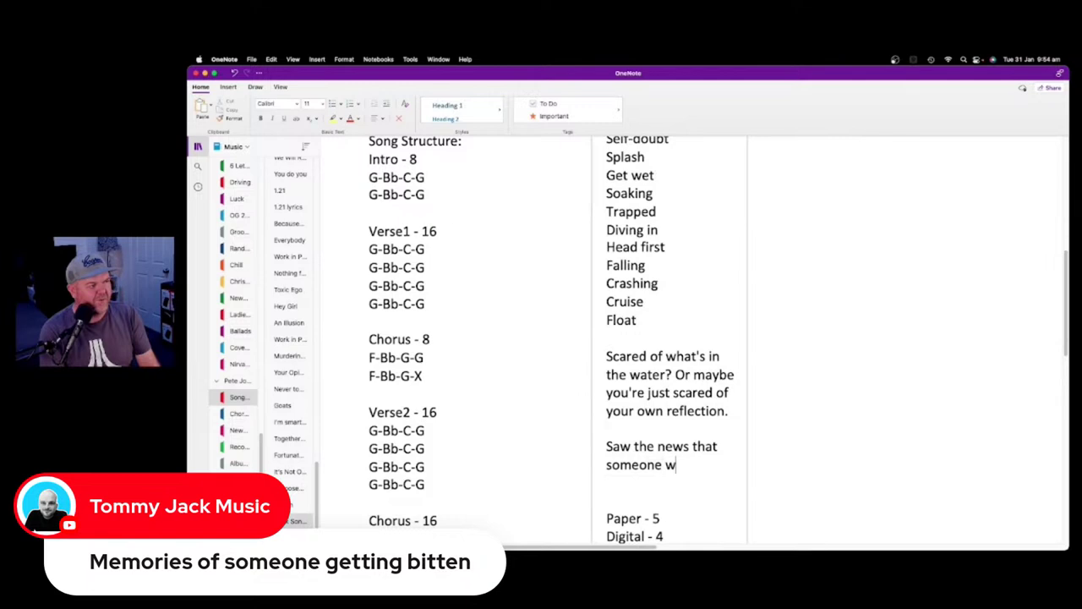
{"action": "type", "text": "as eaten b"}
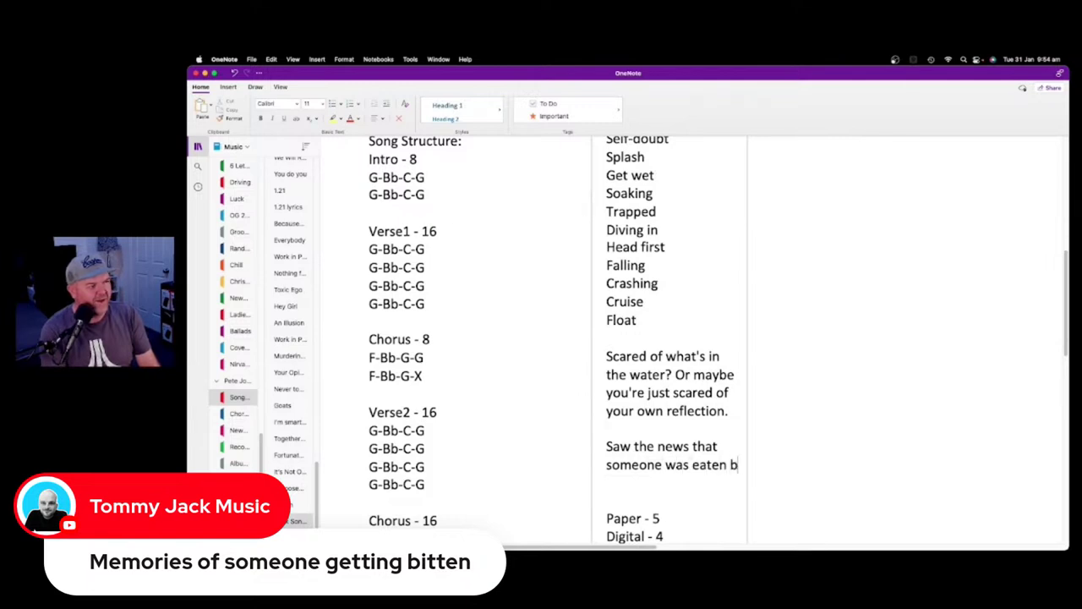
{"action": "type", "text": "y a shark - or ma"}
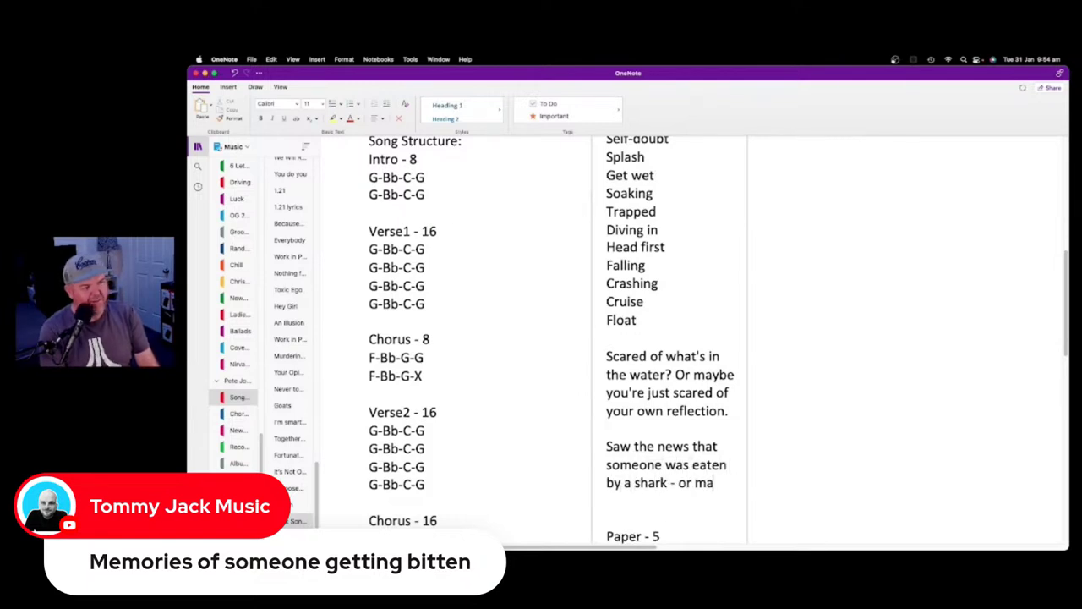
{"action": "type", "text": "ybe Steven"}
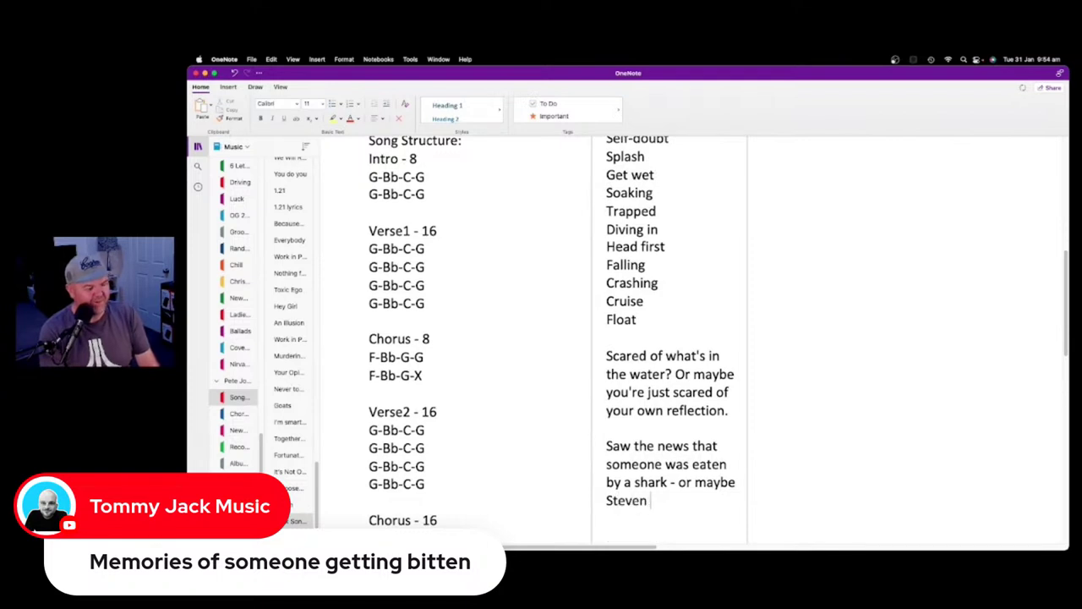
{"action": "type", "text": " E"}
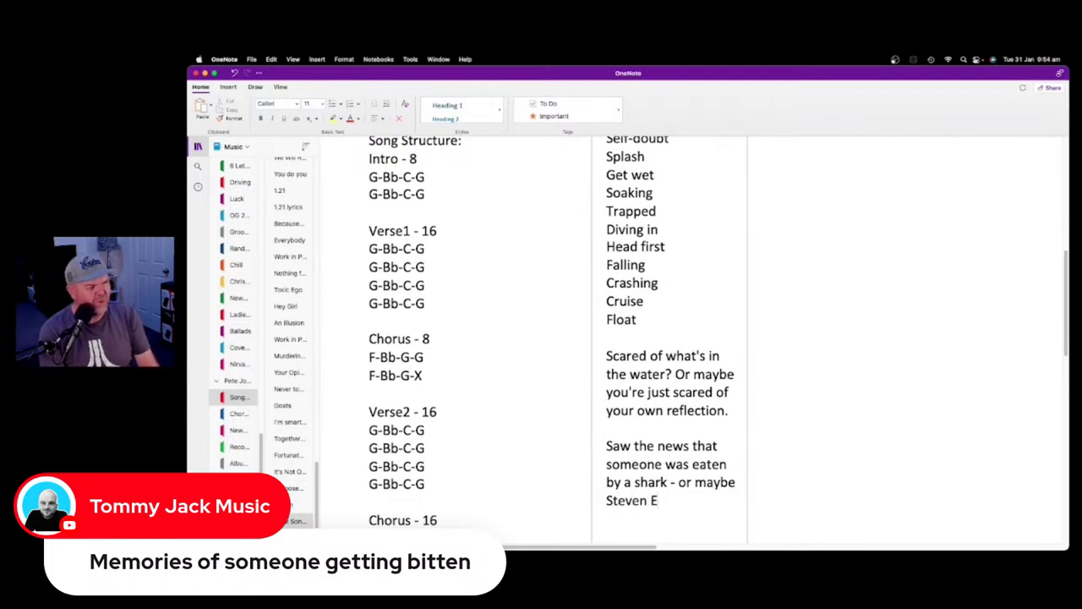
{"action": "key", "text": "BackSpace"}
{"action": "type", "text": "Irwin - sting ray"}
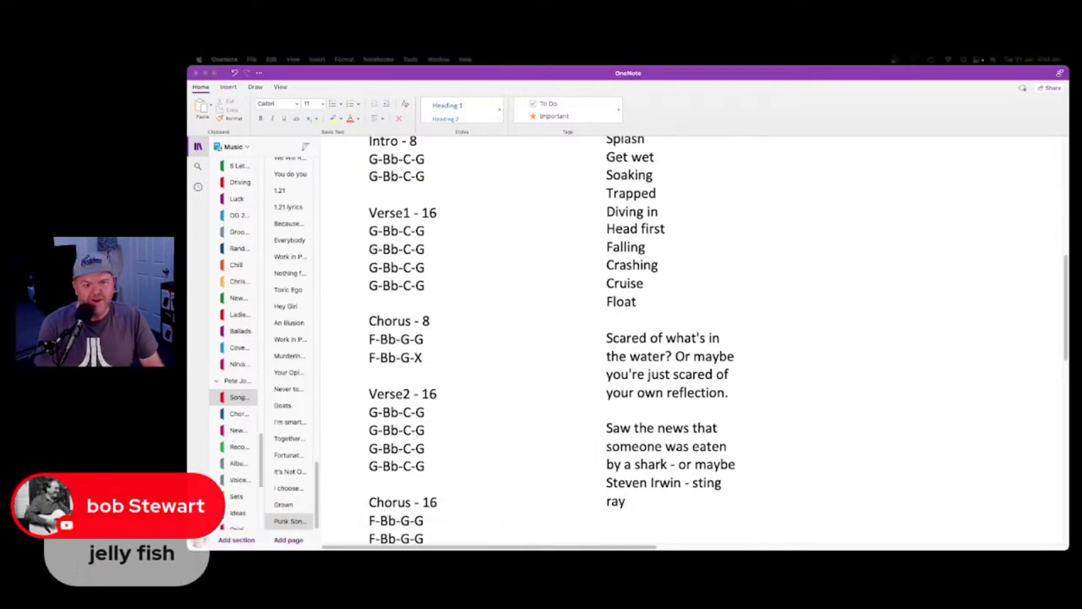
Add "Jelly fish" as a new line at the end of the Community list
{"action": "scroll", "coordinate": [869, 346], "scroll_direction": "up", "scroll_amount": 5}
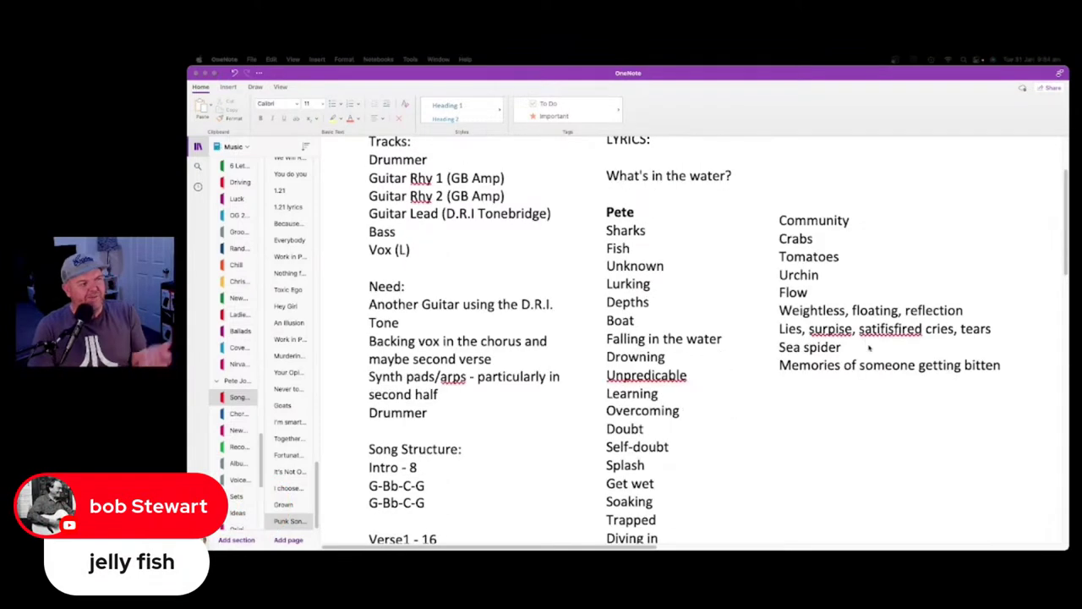
{"action": "left_click", "coordinate": [1023, 371]}
{"action": "key", "text": "Return"}
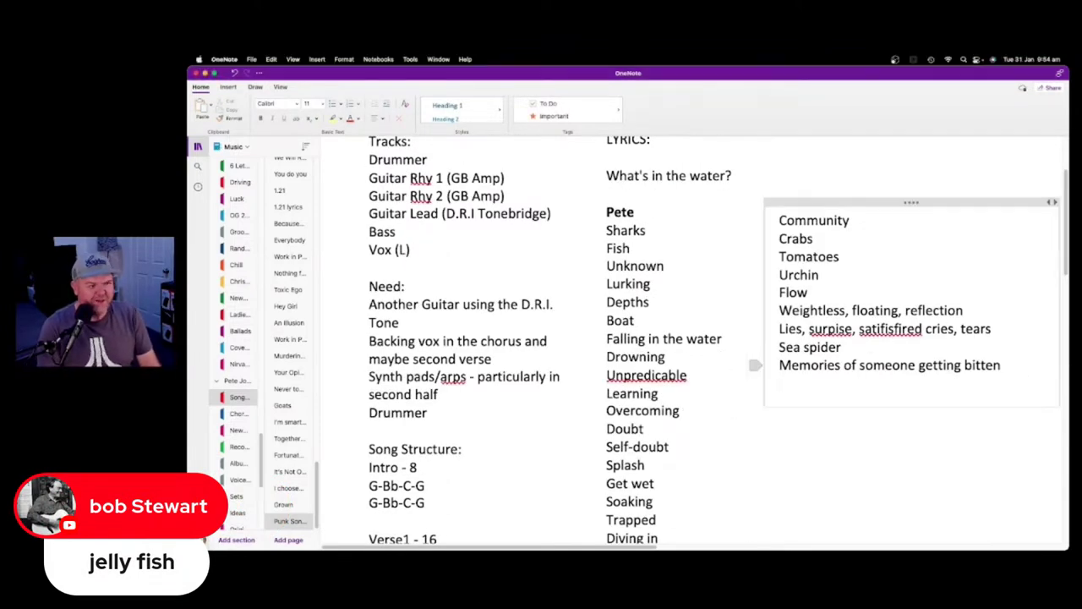
{"action": "type", "text": "Felly fish"}
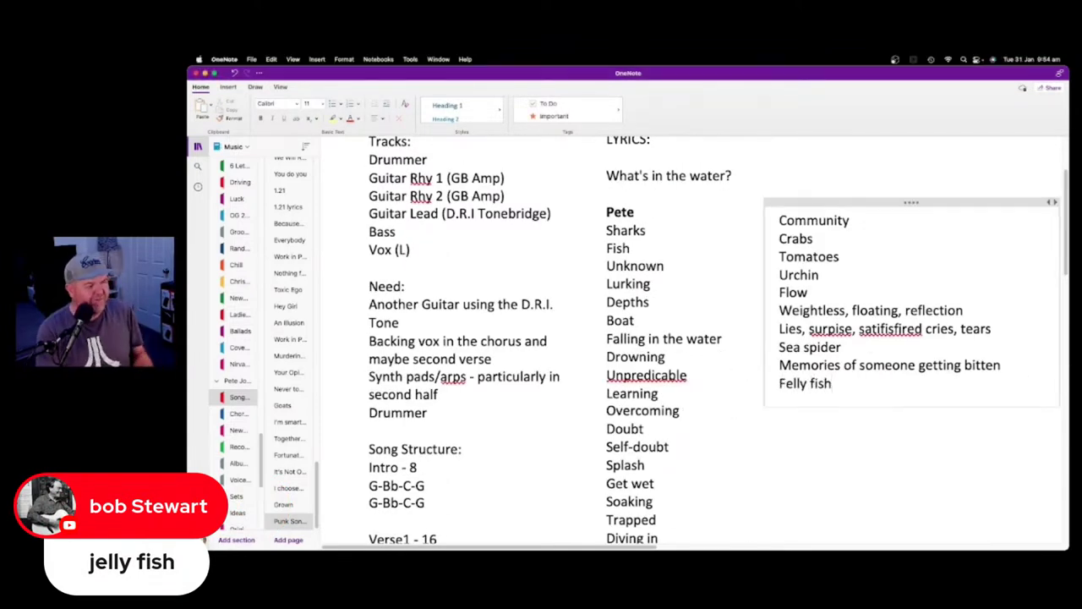
{"action": "key", "text": "Left"}
{"action": "key", "text": "Left"}
{"action": "key", "text": "Left"}
{"action": "key", "text": "Left"}
{"action": "key", "text": "Left"}
{"action": "key", "text": "Left"}
{"action": "key", "text": "Left"}
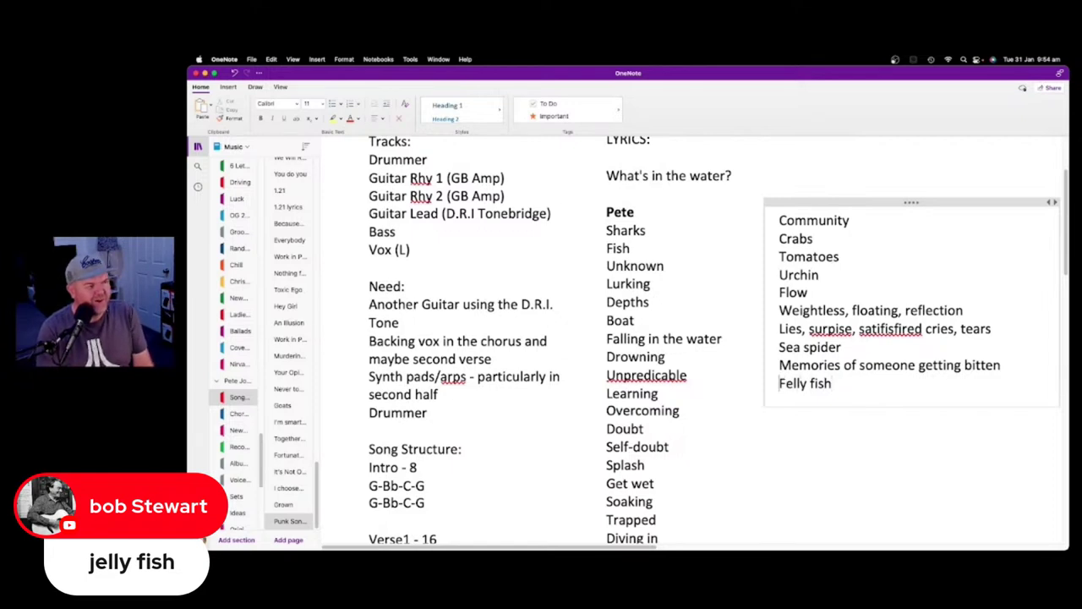
{"action": "key", "text": "Delete"}
{"action": "type", "text": "J"}
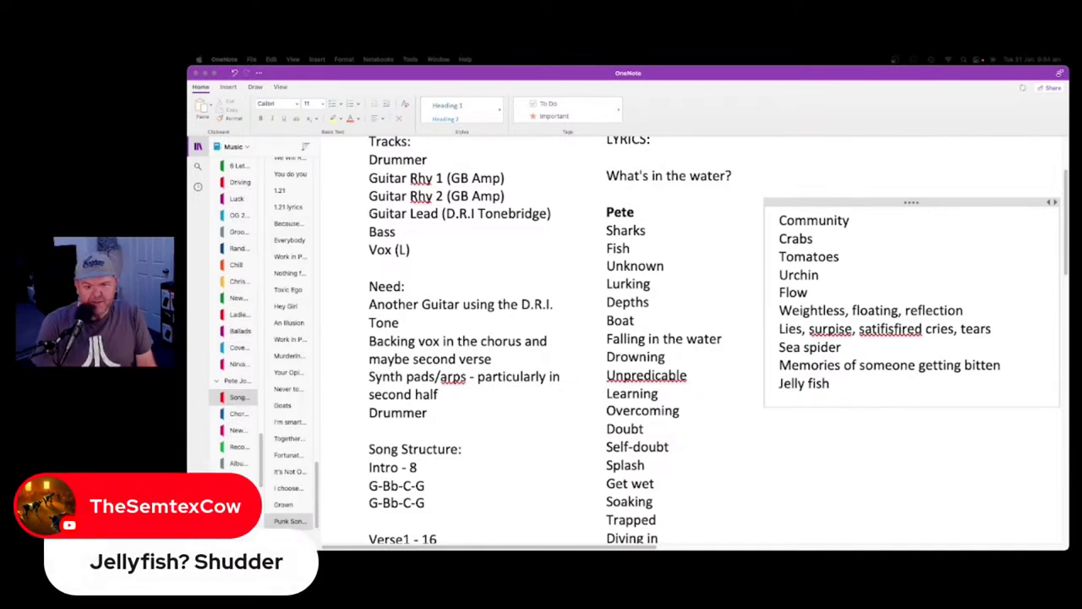
Add "Seaweed" below Jelly fish in the Community list and continue on a new line
{"action": "left_click", "coordinate": [873, 388]}
{"action": "key", "text": "Return"}
{"action": "type", "text": "Se"}
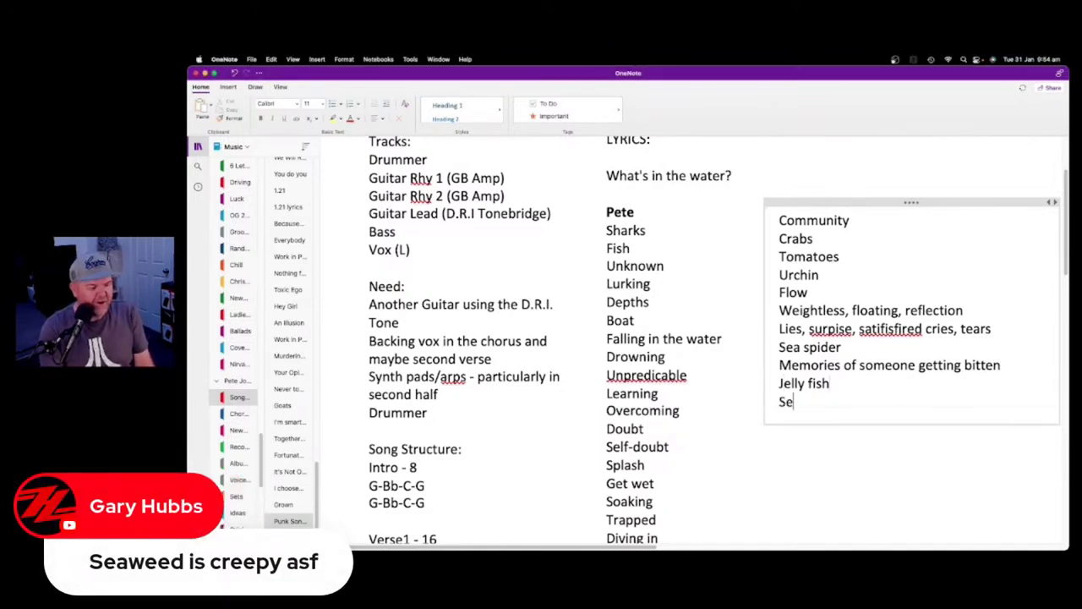
{"action": "type", "text": "aweed"}
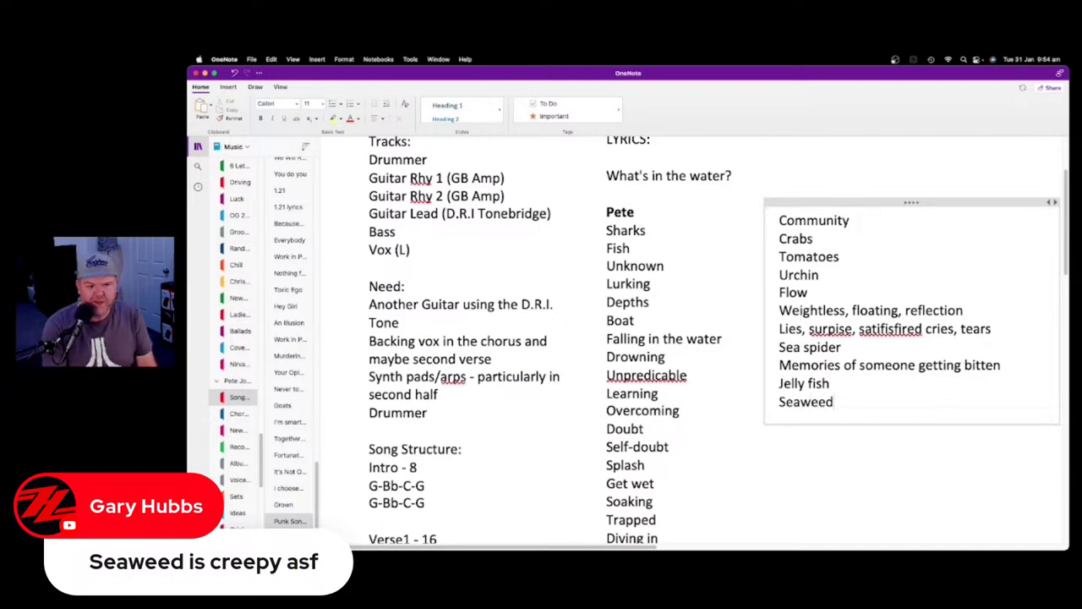
{"action": "key", "text": "Return"}
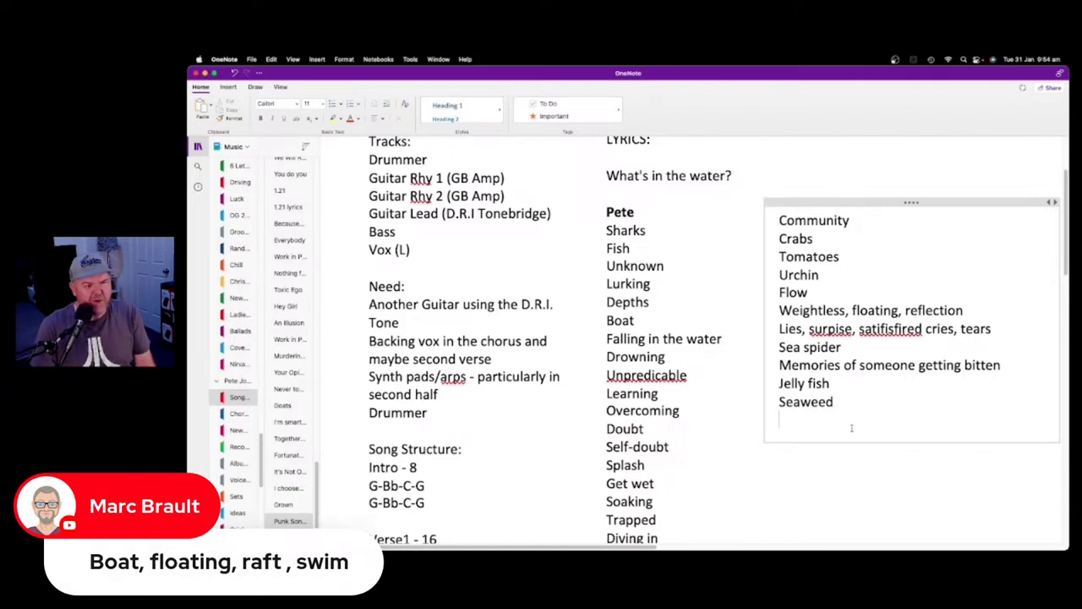
Add "Boat", "Floating", "Raft" and "Swim" as separate lines below Seaweed in the Community list
{"action": "type", "text": "Boat"}
{"action": "key", "text": "Return"}
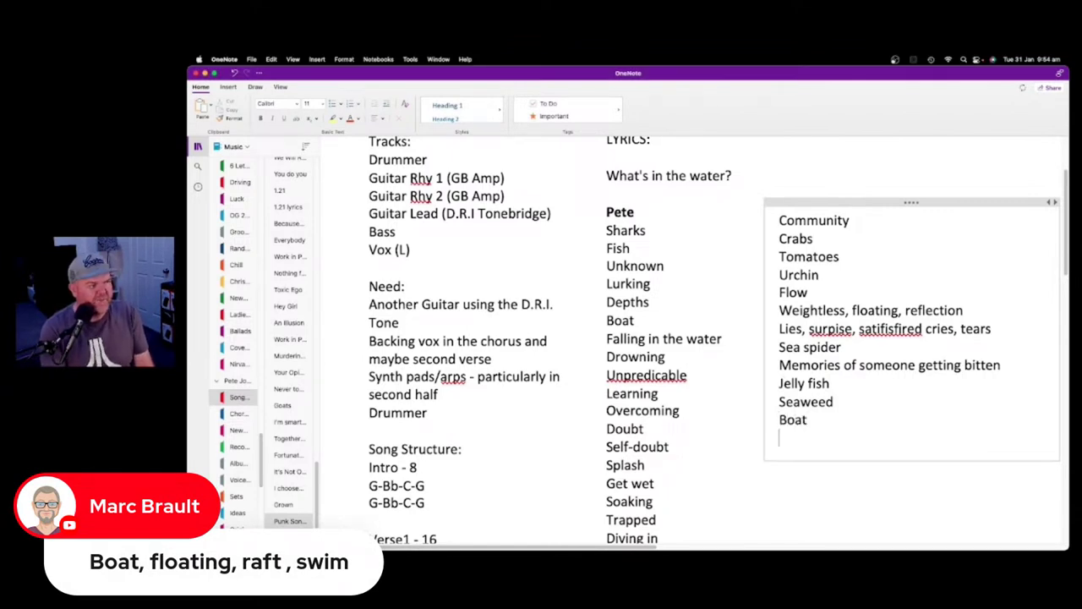
{"action": "type", "text": "Floating"}
{"action": "key", "text": "Return"}
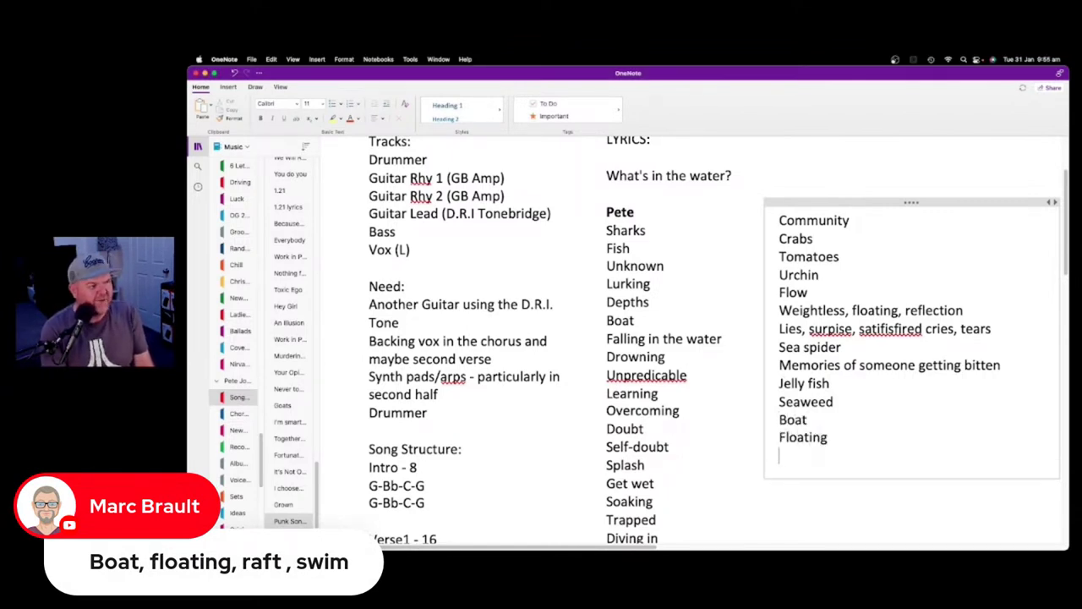
{"action": "type", "text": "raft"}
{"action": "key", "text": "Return"}
{"action": "type", "text": "swim"}
{"action": "key", "text": "Return"}
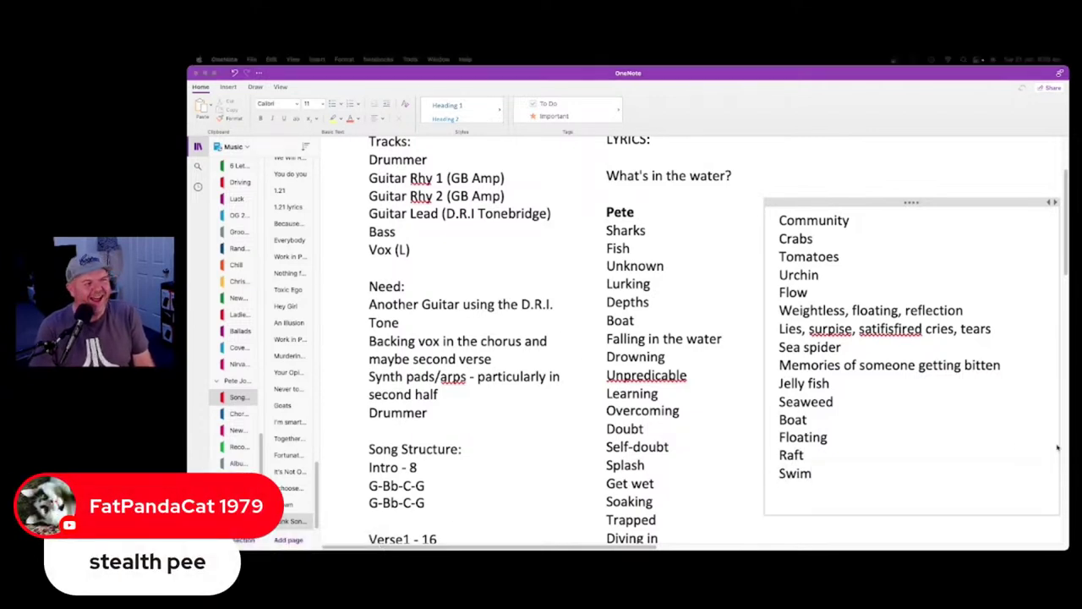
Add "Stealth pee" and "Things that sting" as separate lines below Swim in the Community list
{"action": "left_click", "coordinate": [830, 477]}
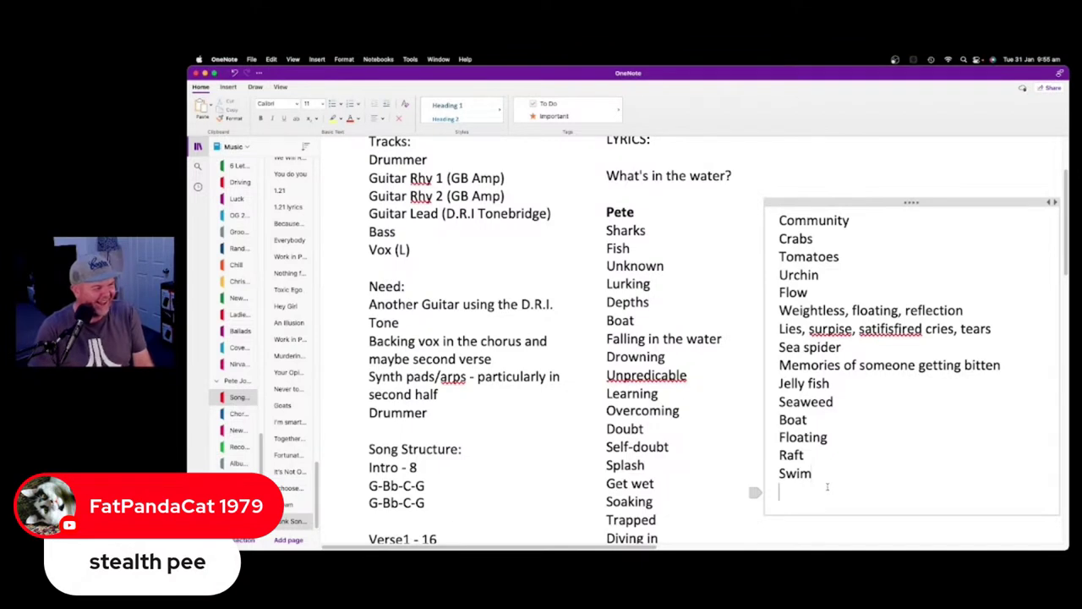
{"action": "type", "text": "Stealth pee"}
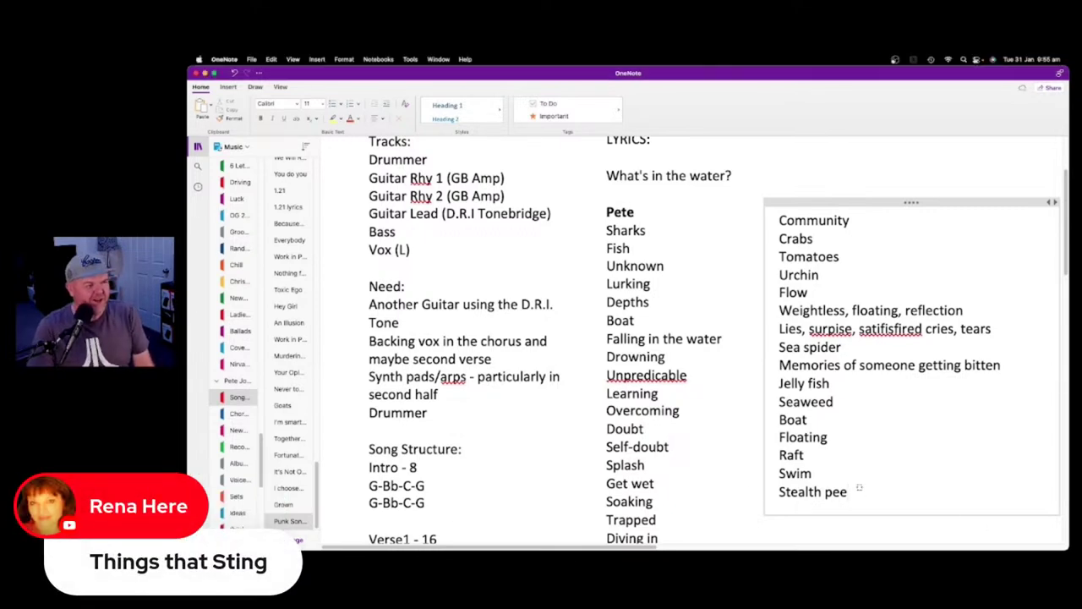
{"action": "key", "text": "Return"}
{"action": "type", "text": "Things that"}
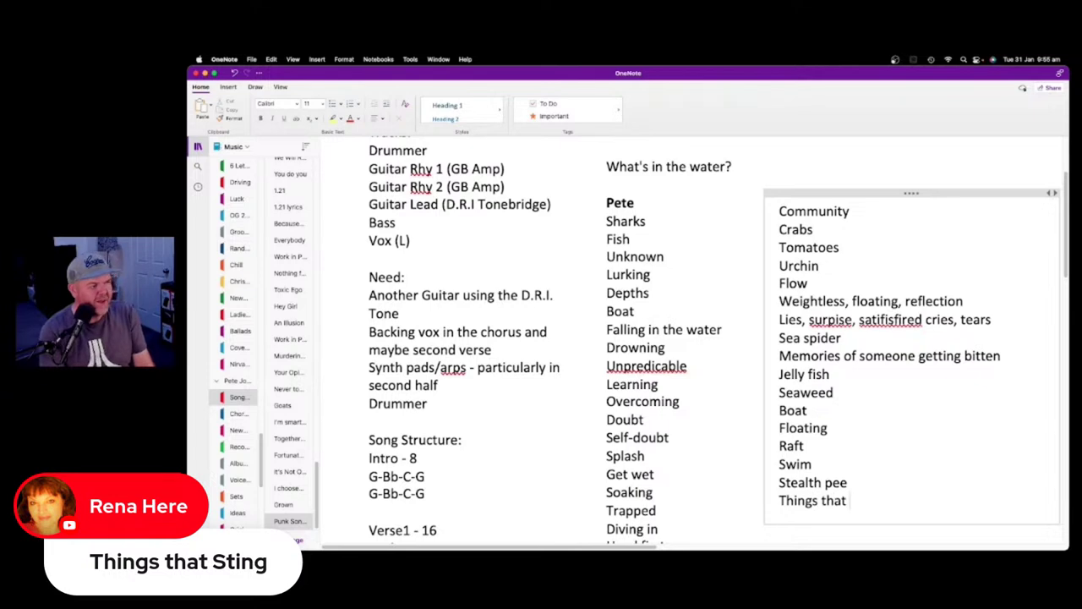
{"action": "type", "text": " sting"}
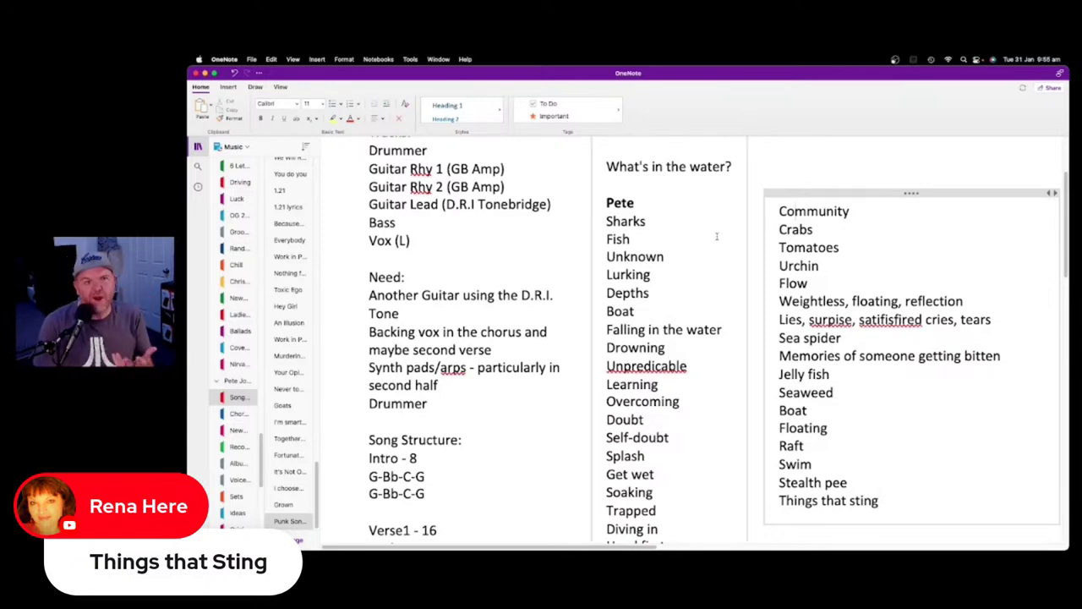
Add "Tears in the water" as a new line below "Things that sting" in the Community list
{"action": "scroll", "coordinate": [756, 301], "scroll_direction": "down", "scroll_amount": 6}
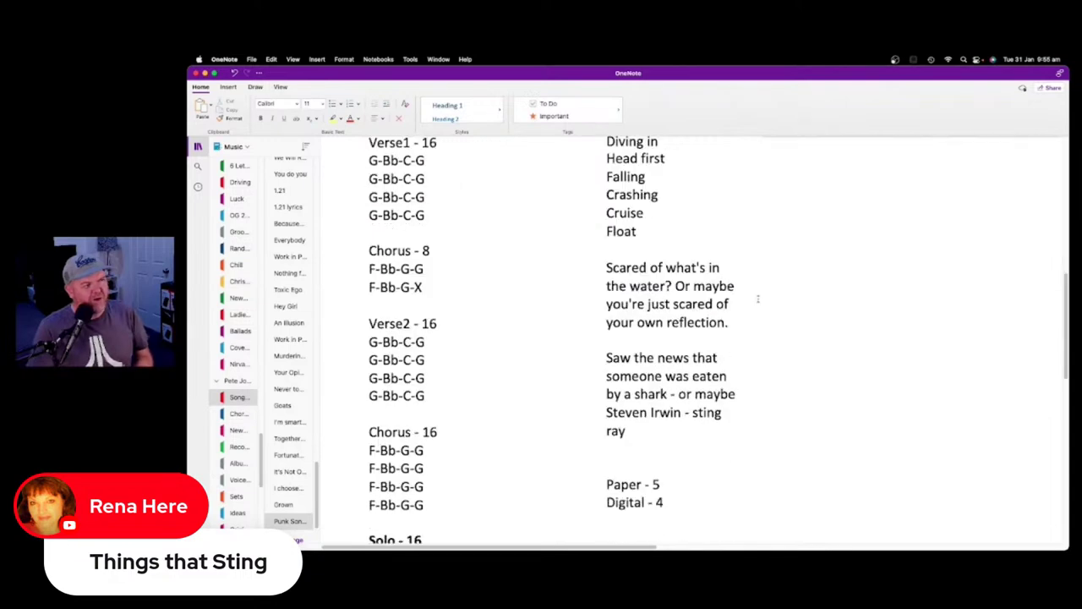
{"action": "scroll", "coordinate": [758, 298], "scroll_direction": "up", "scroll_amount": 5}
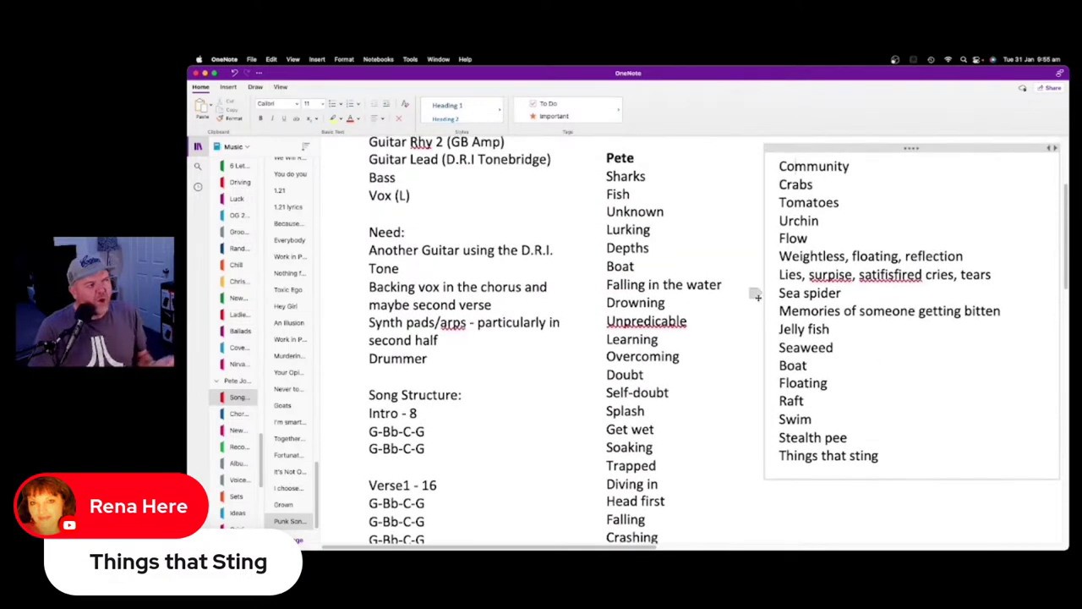
{"action": "scroll", "coordinate": [758, 296], "scroll_direction": "up", "scroll_amount": 1}
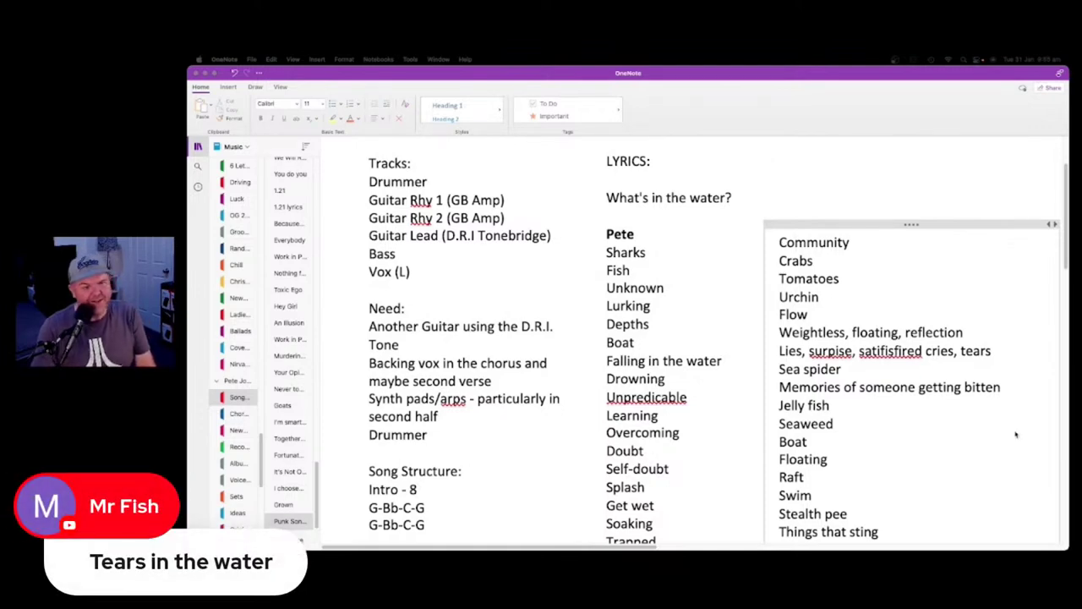
{"action": "scroll", "coordinate": [814, 452], "scroll_direction": "down", "scroll_amount": 5}
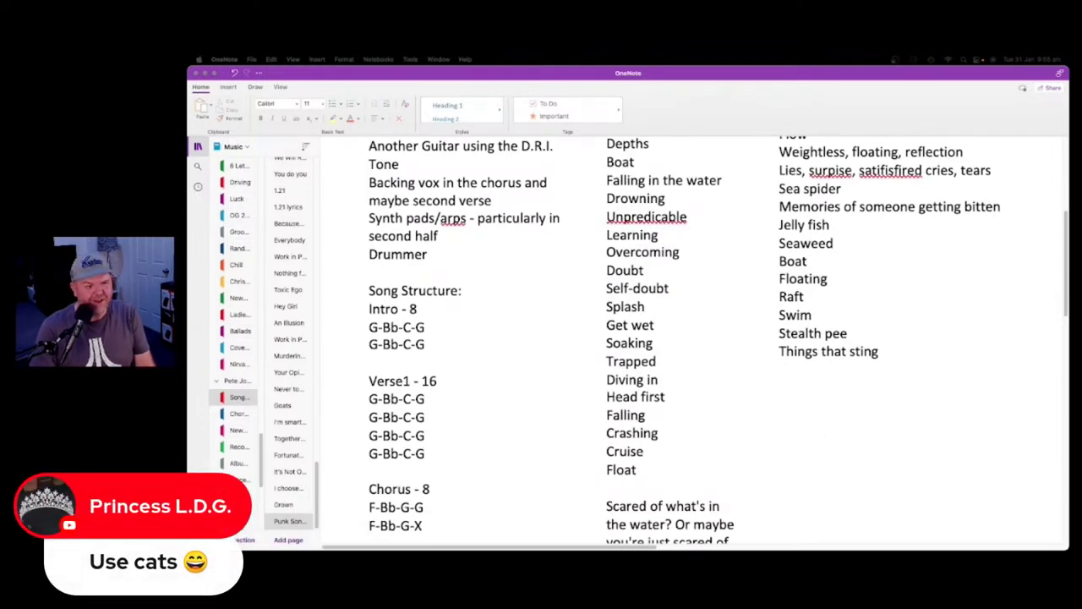
{"action": "left_click", "coordinate": [938, 369]}
{"action": "key", "text": "Return"}
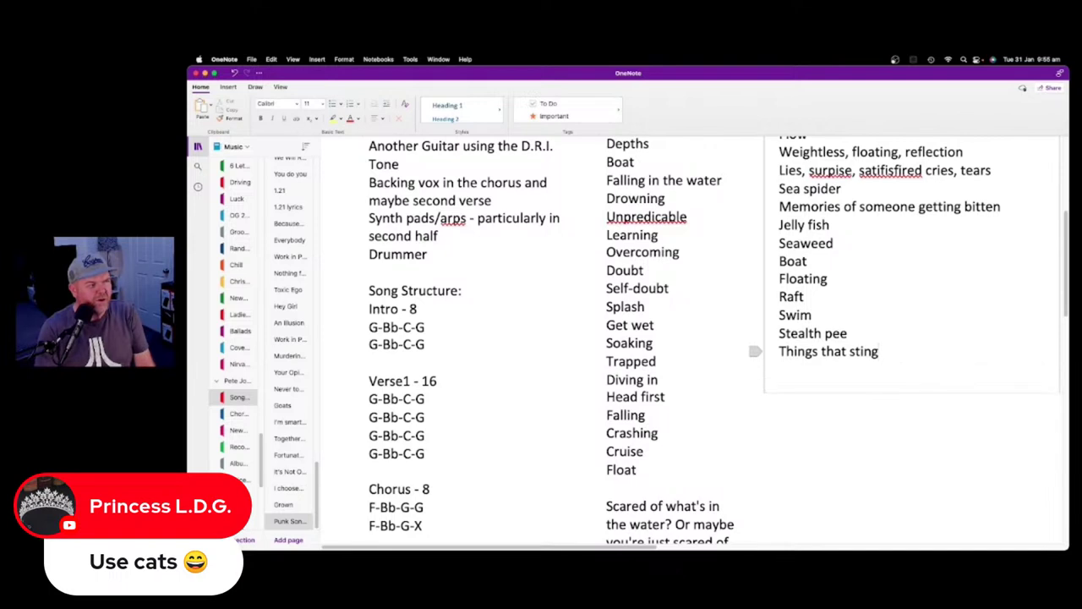
{"action": "type", "text": "Tears"}
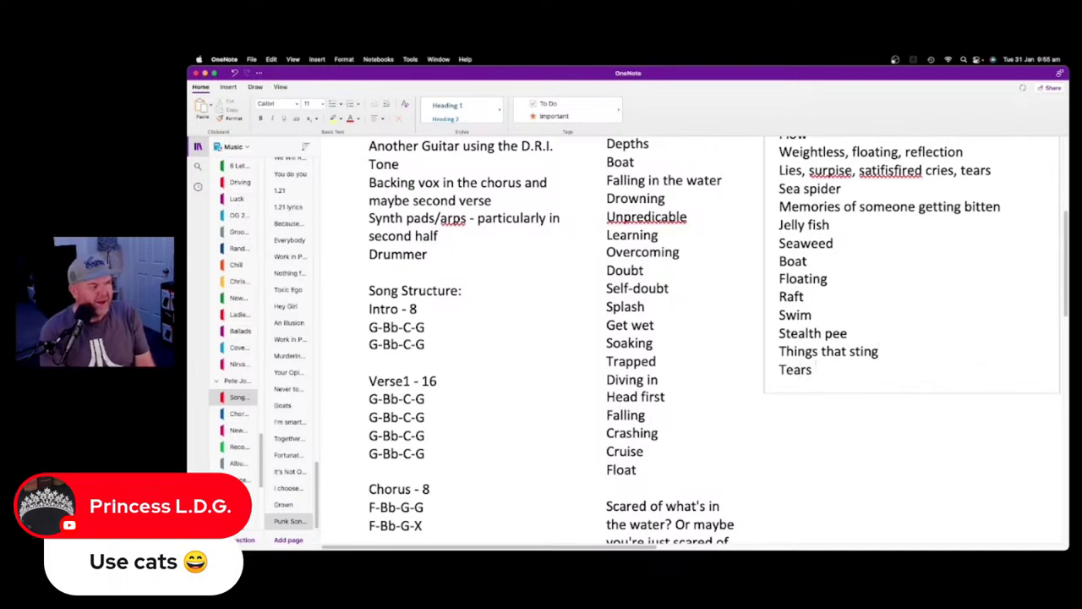
{"action": "type", "text": " in the water"}
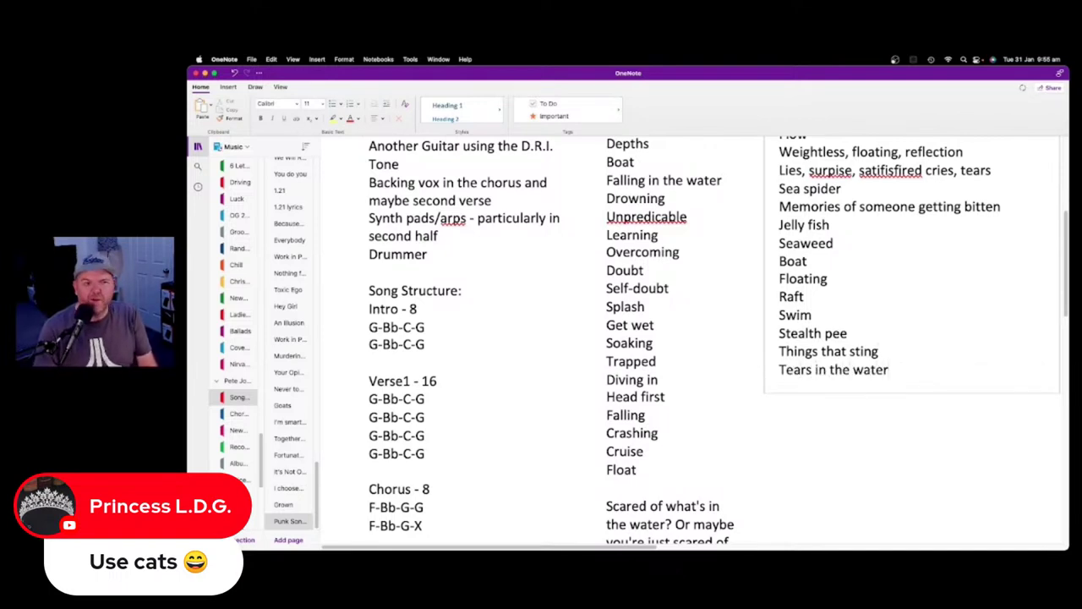
Write "Compare water to tears" below the sting ray note in the lyrics column, separated by a blank line
{"action": "scroll", "coordinate": [756, 370], "scroll_direction": "down", "scroll_amount": 5}
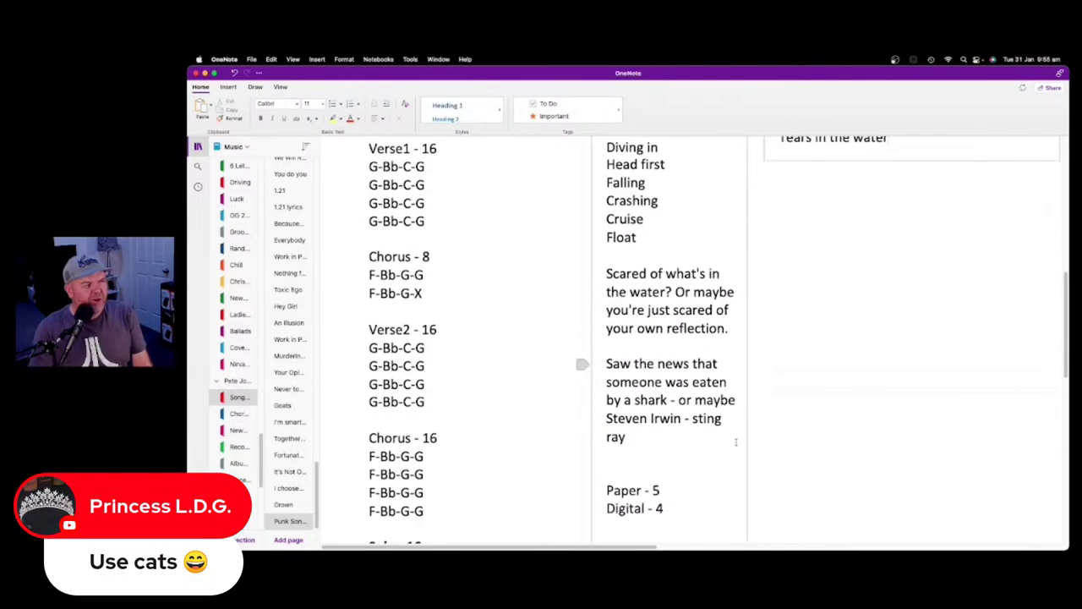
{"action": "left_click", "coordinate": [676, 445]}
{"action": "key", "text": "Return"}
{"action": "key", "text": "Return"}
{"action": "type", "text": "Comp"}
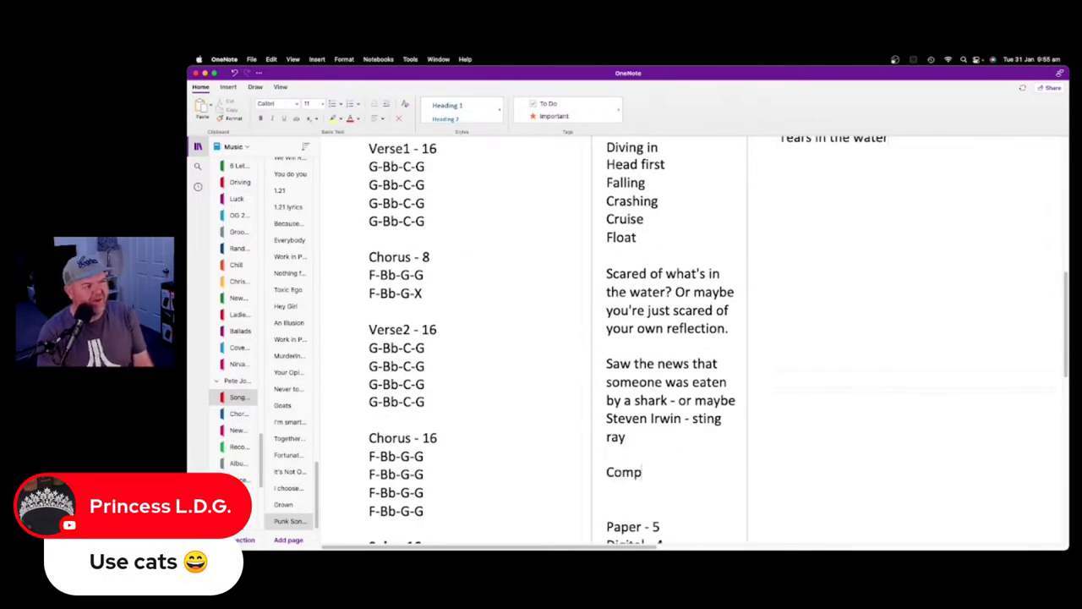
{"action": "type", "text": "are water to tears"}
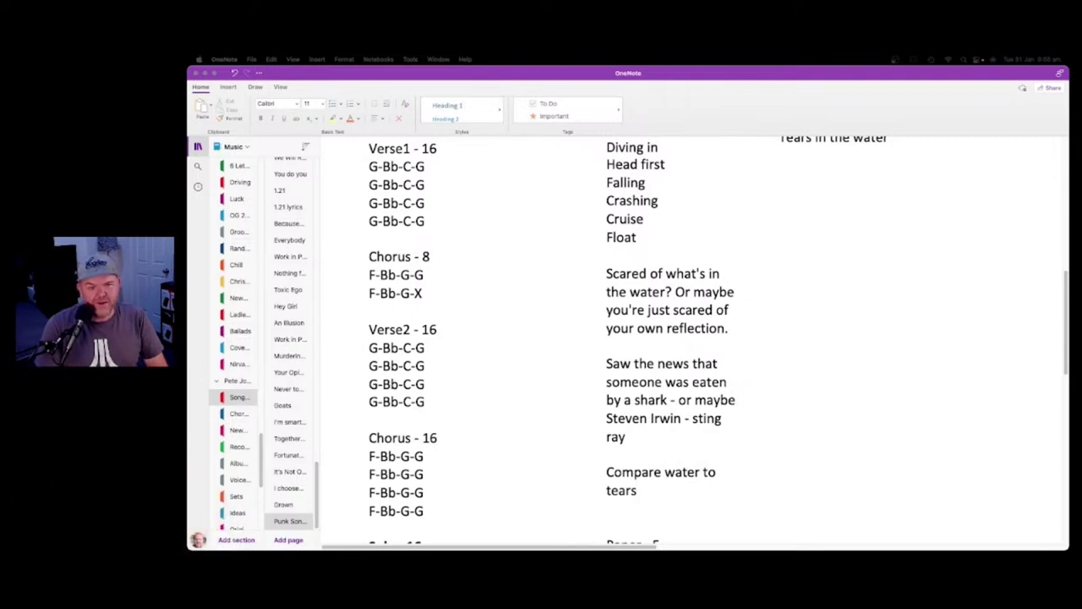
{"action": "scroll", "coordinate": [811, 330], "scroll_direction": "up", "scroll_amount": 5}
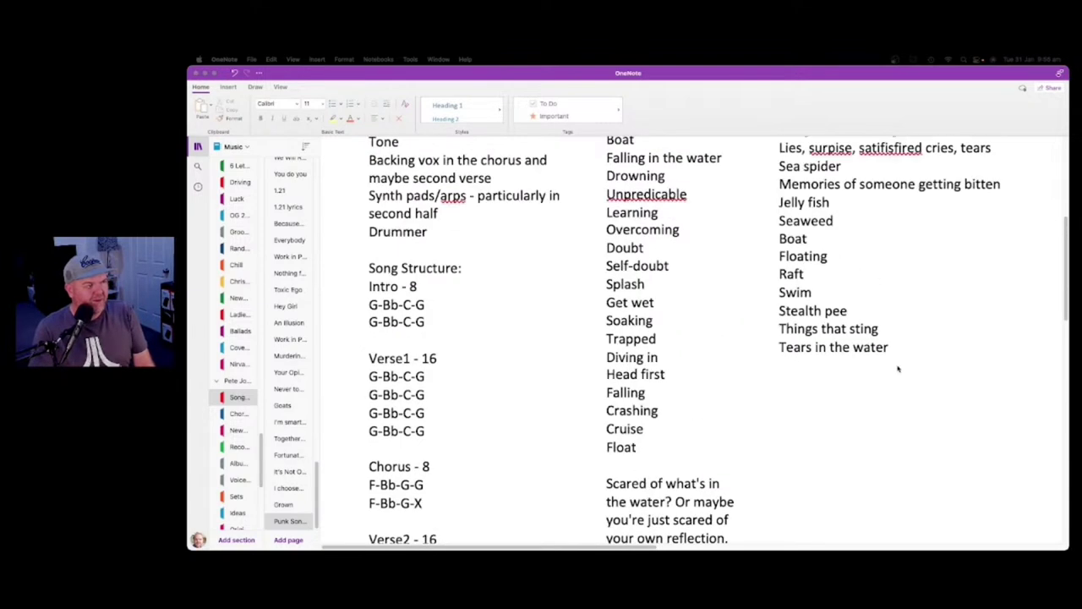
Add "Just keep swimming" as a new line below "Tears in the water" in the Community list
{"action": "left_click", "coordinate": [898, 367]}
{"action": "type", "text": "Just keepin sdwim"}
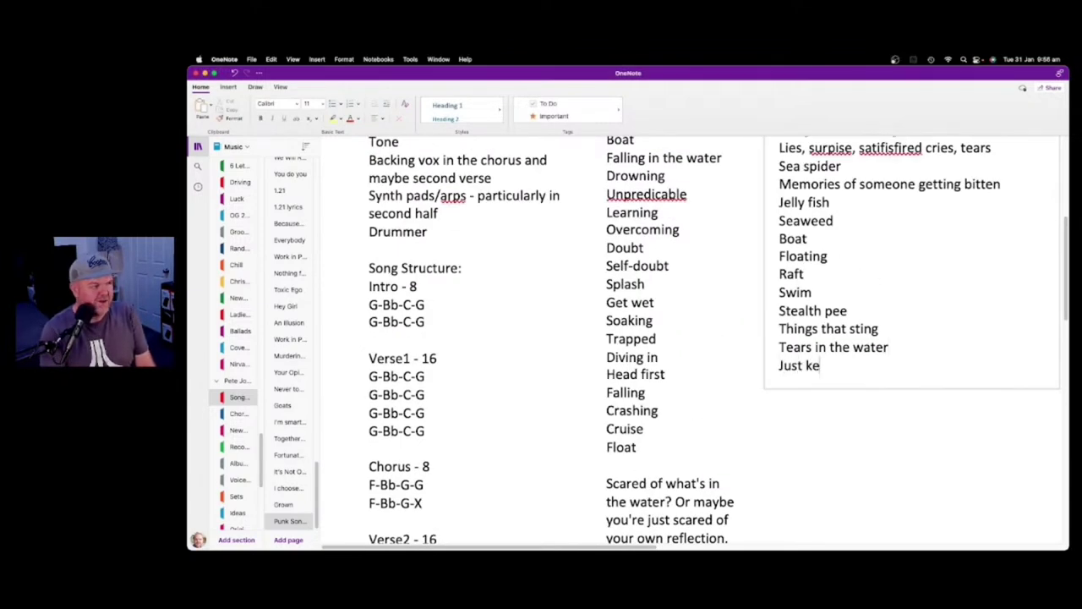
{"action": "key", "text": "BackSpace"}
{"action": "key", "text": "BackSpace"}
{"action": "key", "text": "BackSpace"}
{"action": "key", "text": "BackSpace"}
{"action": "type", "text": "w"}
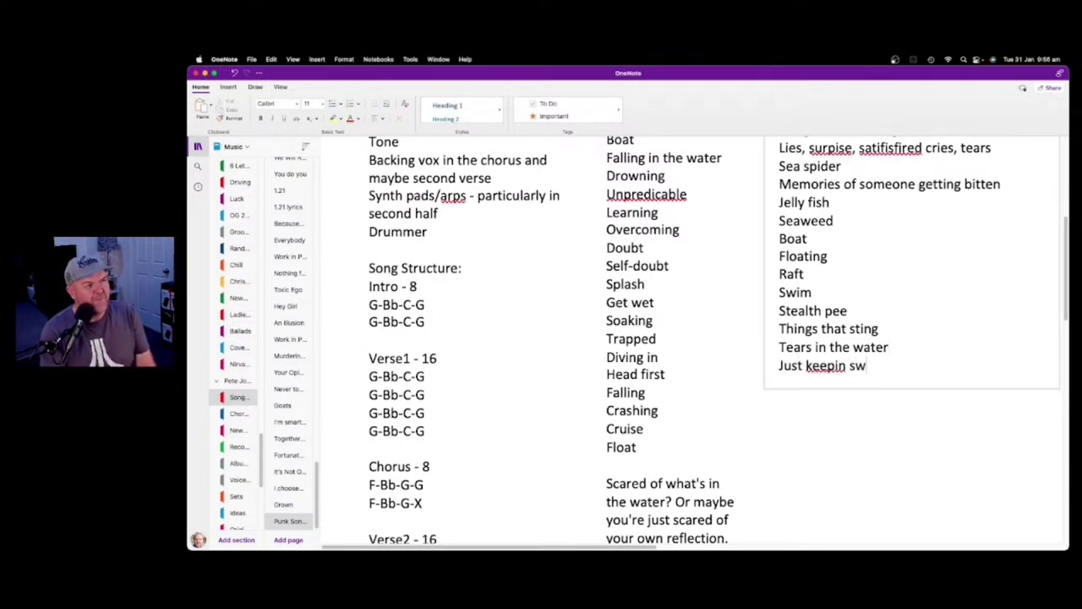
{"action": "key", "text": "BackSpace"}
{"action": "key", "text": "BackSpace"}
{"action": "key", "text": "BackSpace"}
{"action": "key", "text": "BackSpace"}
{"action": "key", "text": "BackSpace"}
{"action": "type", "text": "swimming"}
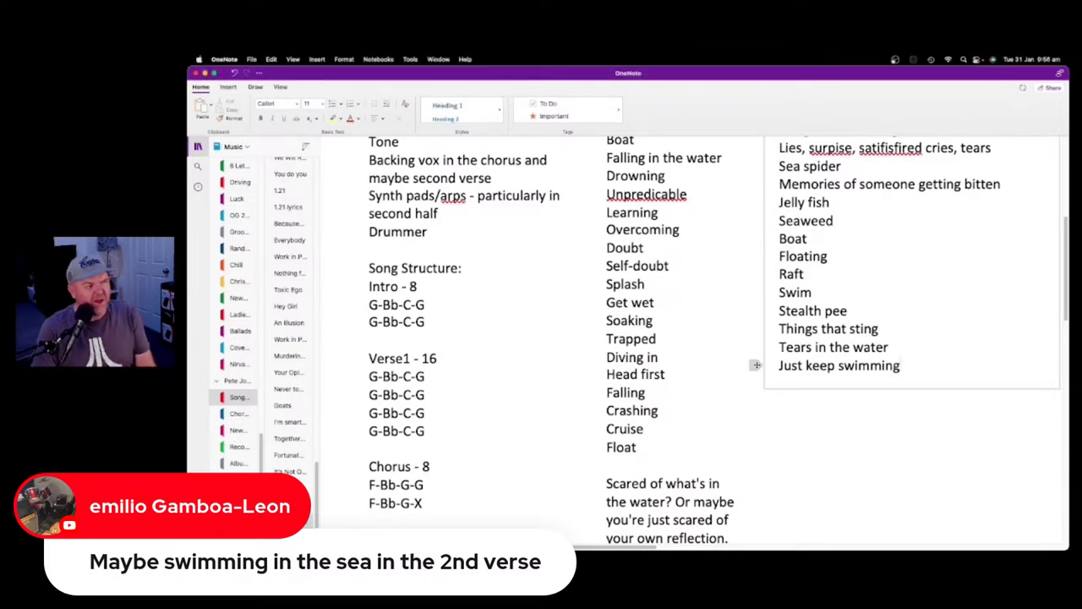
Create a new page in the same section and title it "Punk Song (2)"
{"action": "scroll", "coordinate": [742, 362], "scroll_direction": "down", "scroll_amount": 5}
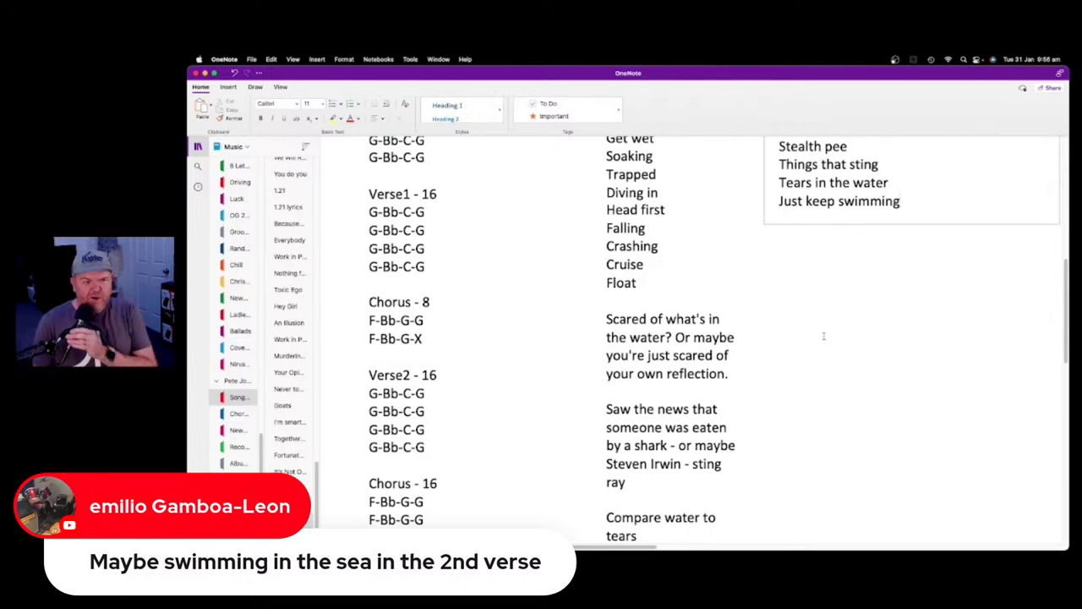
{"action": "scroll", "coordinate": [730, 262], "scroll_direction": "up", "scroll_amount": 15}
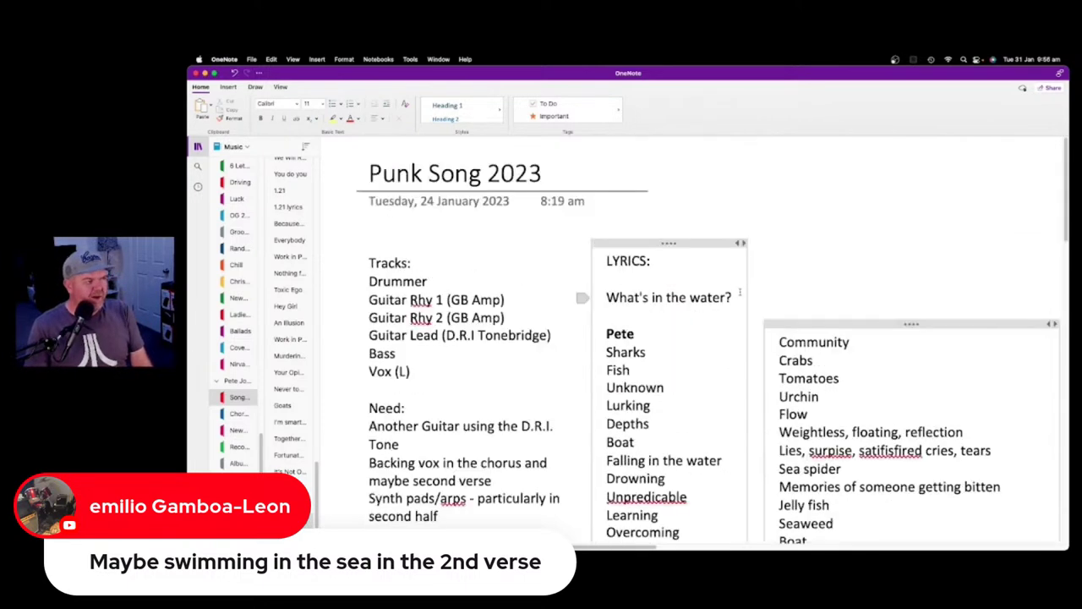
{"action": "scroll", "coordinate": [733, 273], "scroll_direction": "down", "scroll_amount": 3}
{"action": "scroll", "coordinate": [734, 273], "scroll_direction": "up", "scroll_amount": 3}
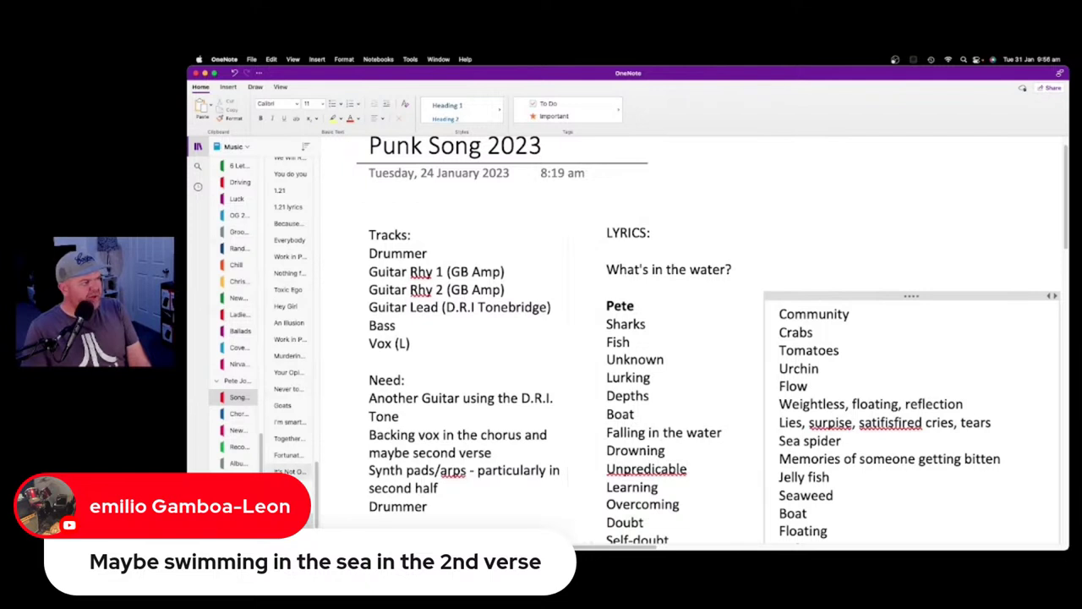
{"action": "key", "text": "super+n"}
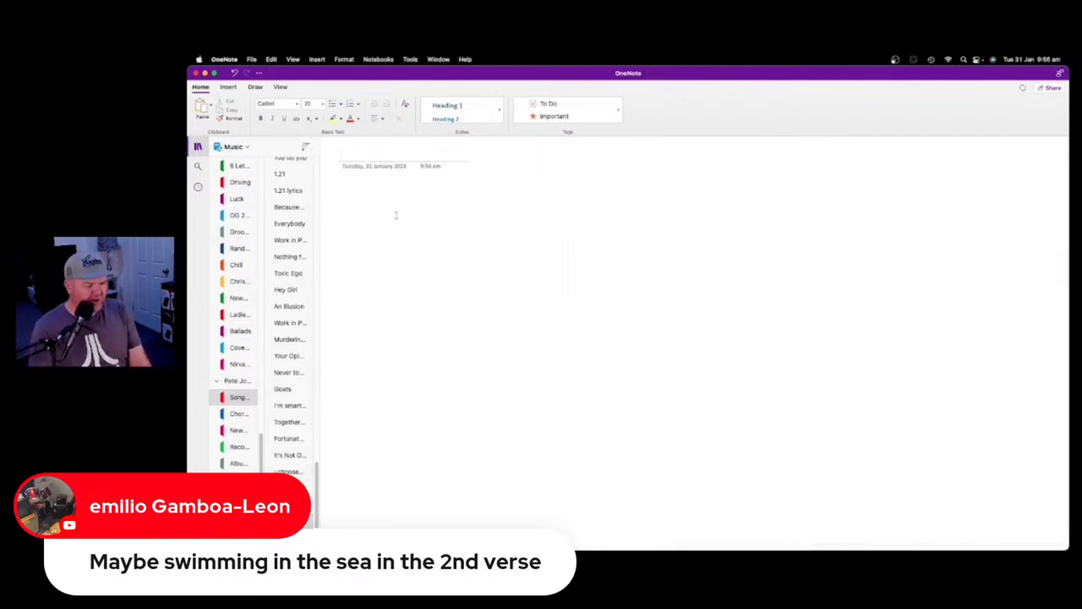
{"action": "type", "text": "Punk Song"}
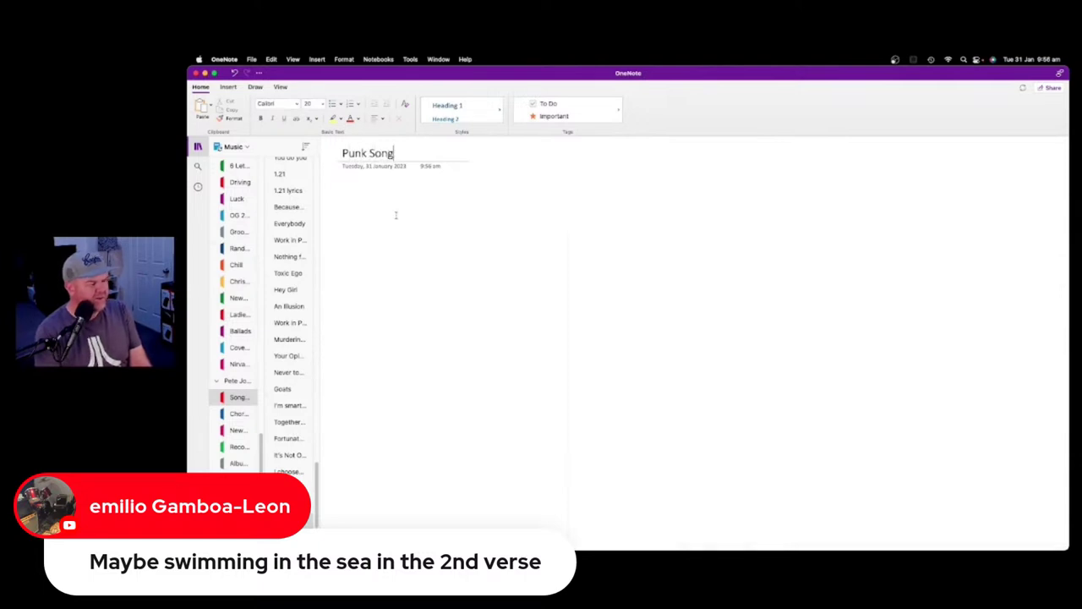
{"action": "type", "text": " ("}
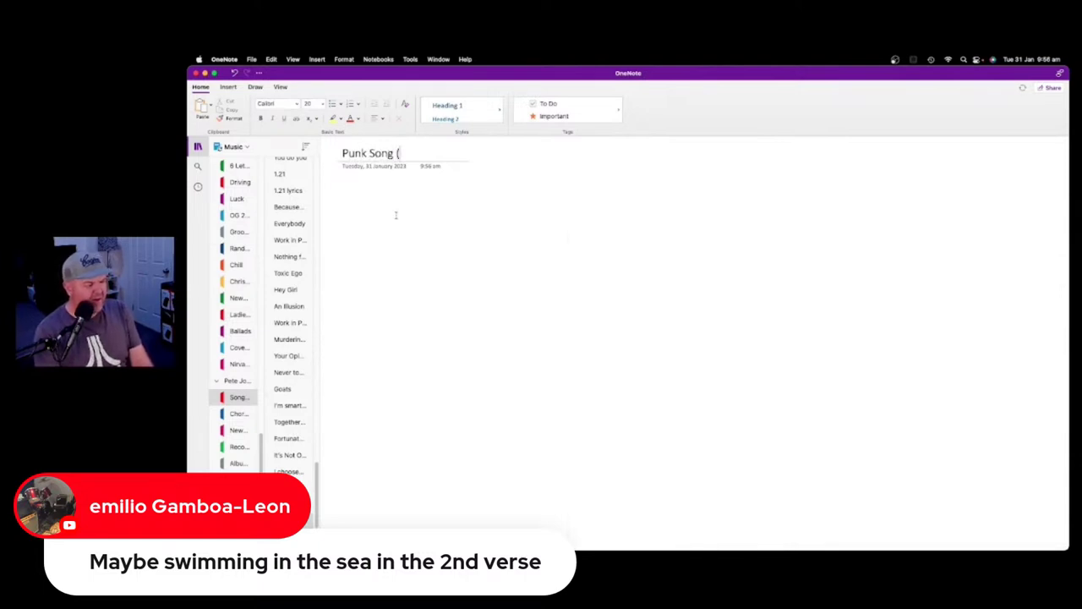
{"action": "type", "text": "2)"}
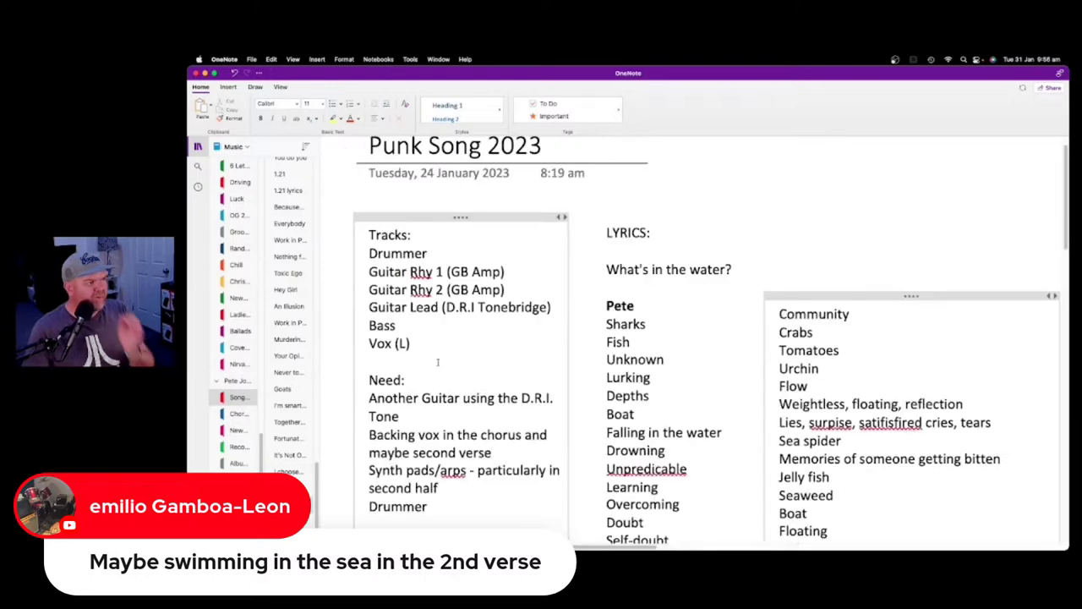
Copy the whole LYRICS text block from the Punk Song 2023 page into Punk Song (2) and narrow the pasted block
{"action": "scroll", "coordinate": [437, 362], "scroll_direction": "down", "scroll_amount": 10}
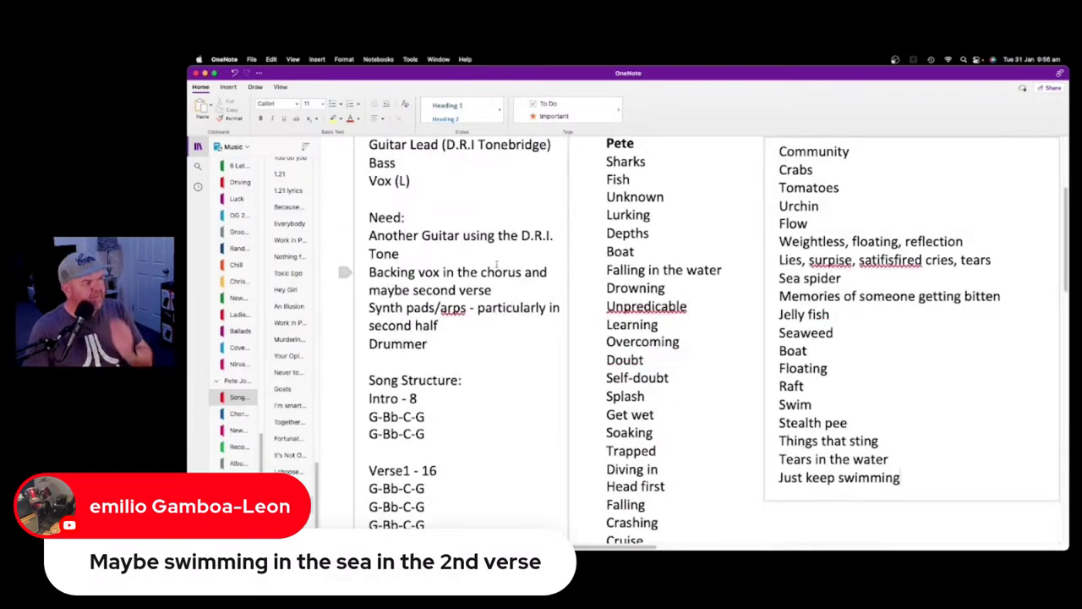
{"action": "scroll", "coordinate": [507, 265], "scroll_direction": "up", "scroll_amount": 10}
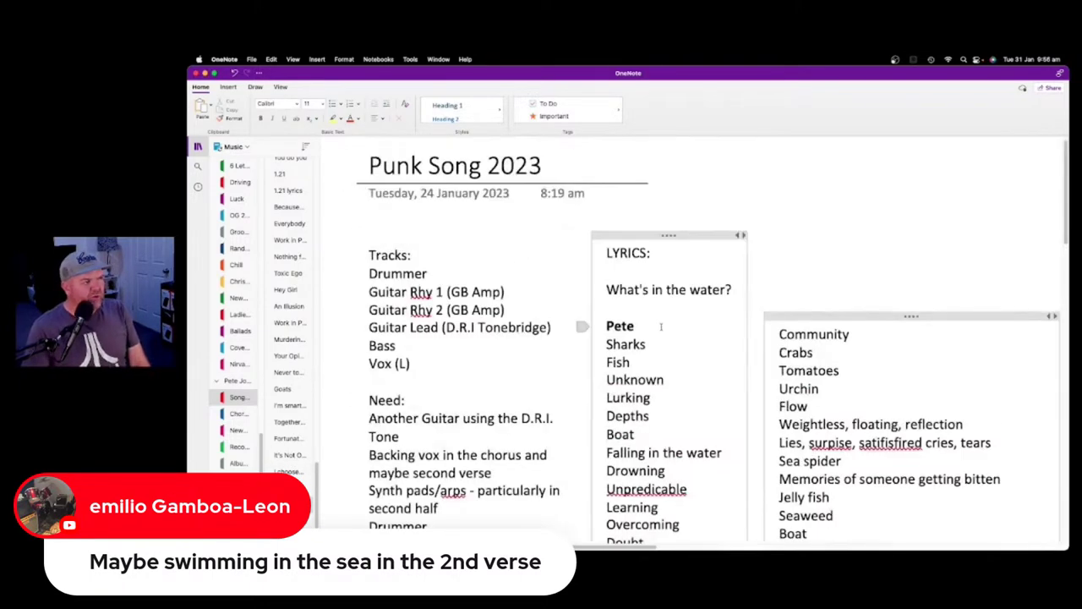
{"action": "left_click", "coordinate": [678, 236]}
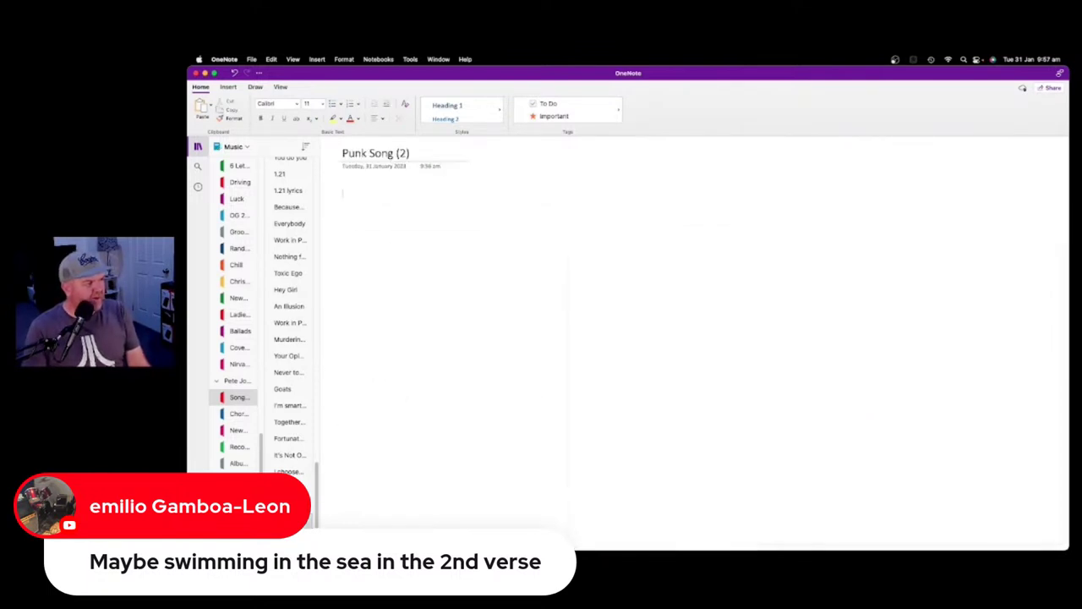
{"action": "key", "text": "super+v"}
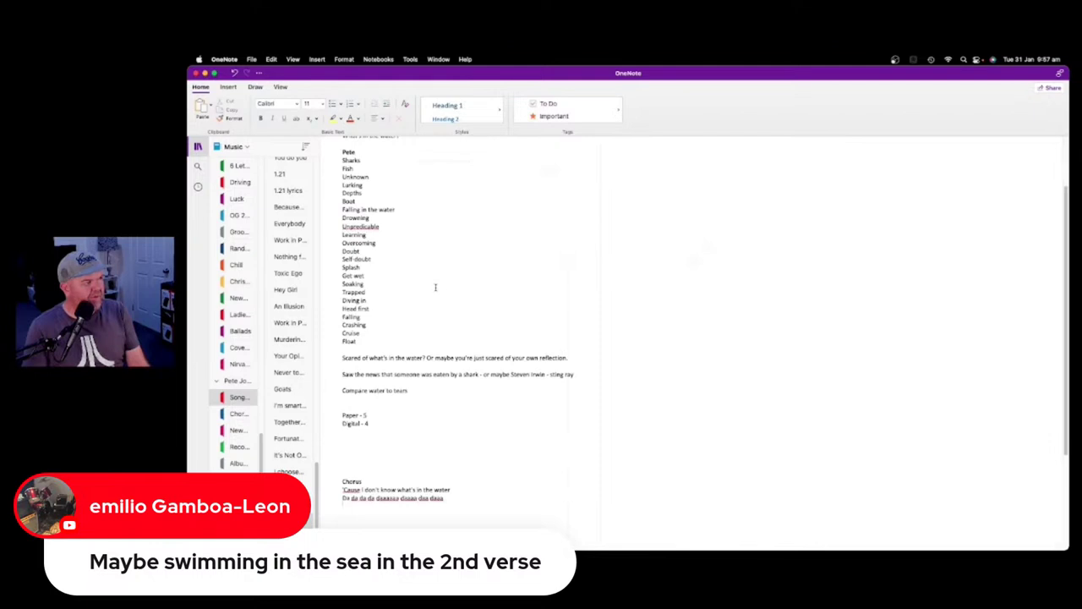
{"action": "left_click_drag", "start_coordinate": [600, 311], "coordinate": [434, 306]}
{"action": "key", "text": "super+equal"}
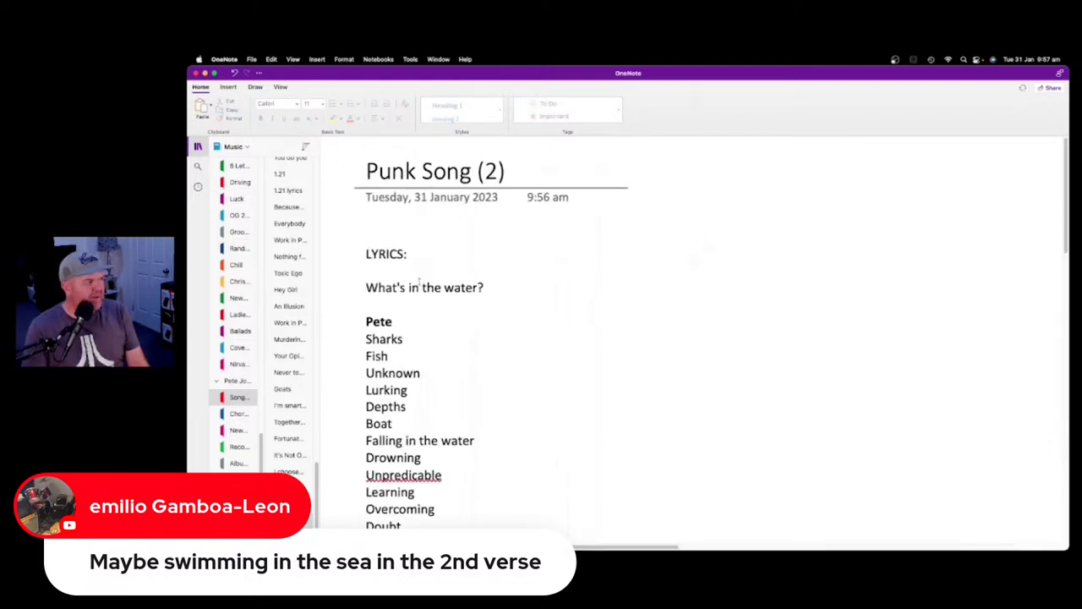
{"action": "scroll", "coordinate": [437, 280], "scroll_direction": "down", "scroll_amount": 10}
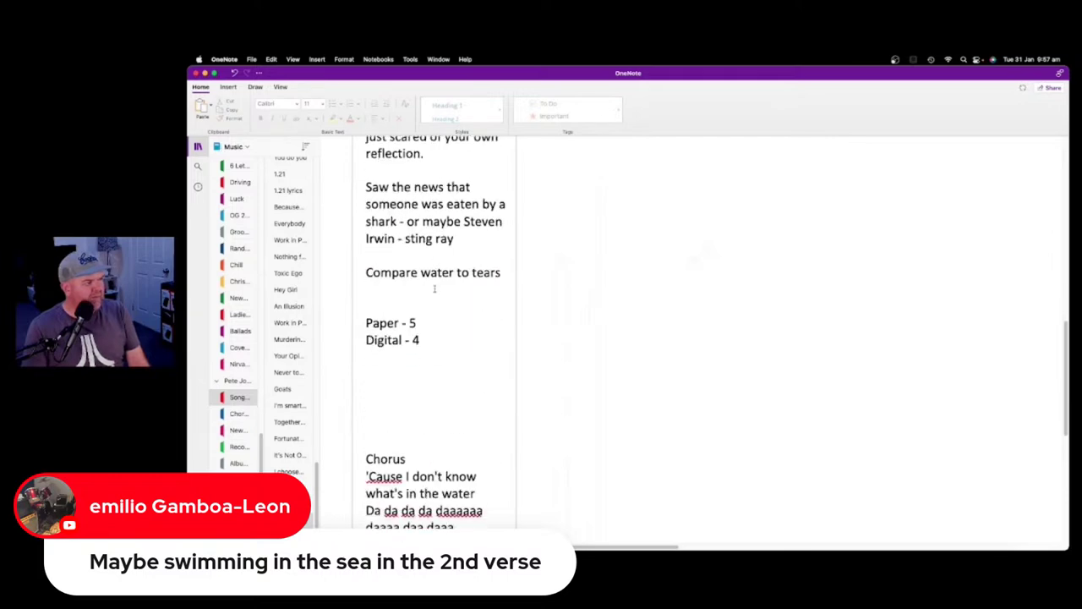
{"action": "scroll", "coordinate": [436, 284], "scroll_direction": "up", "scroll_amount": 10}
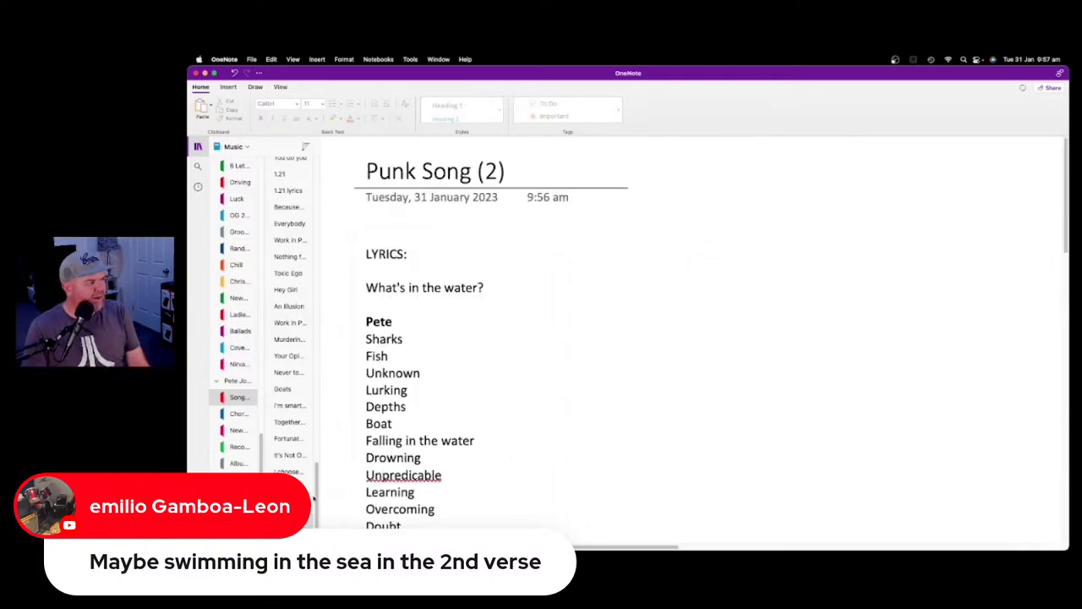
Copy the Community list from the Punk Song 2023 page and paste it beside the lyrics block on Punk Song (2)
{"action": "left_click", "coordinate": [306, 507]}
{"action": "key", "text": "super+a"}
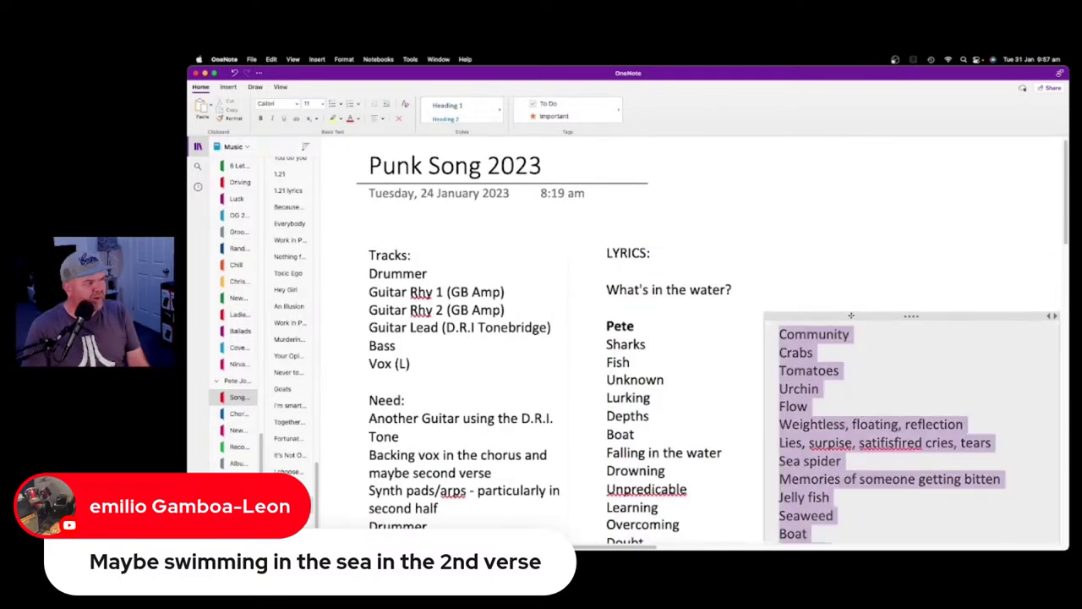
{"action": "left_click", "coordinate": [312, 504]}
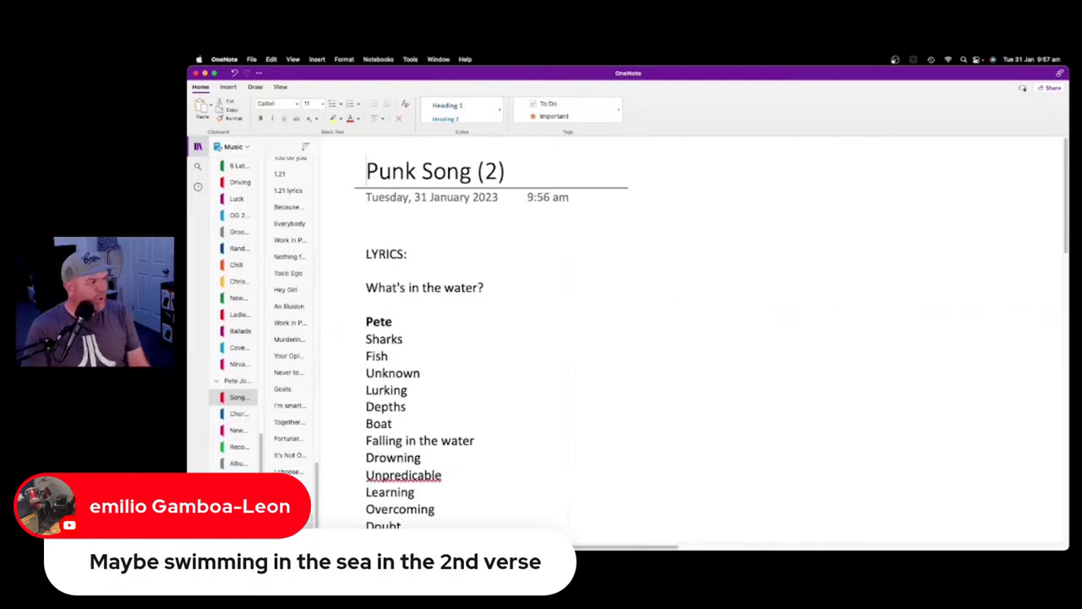
{"action": "left_click", "coordinate": [545, 259]}
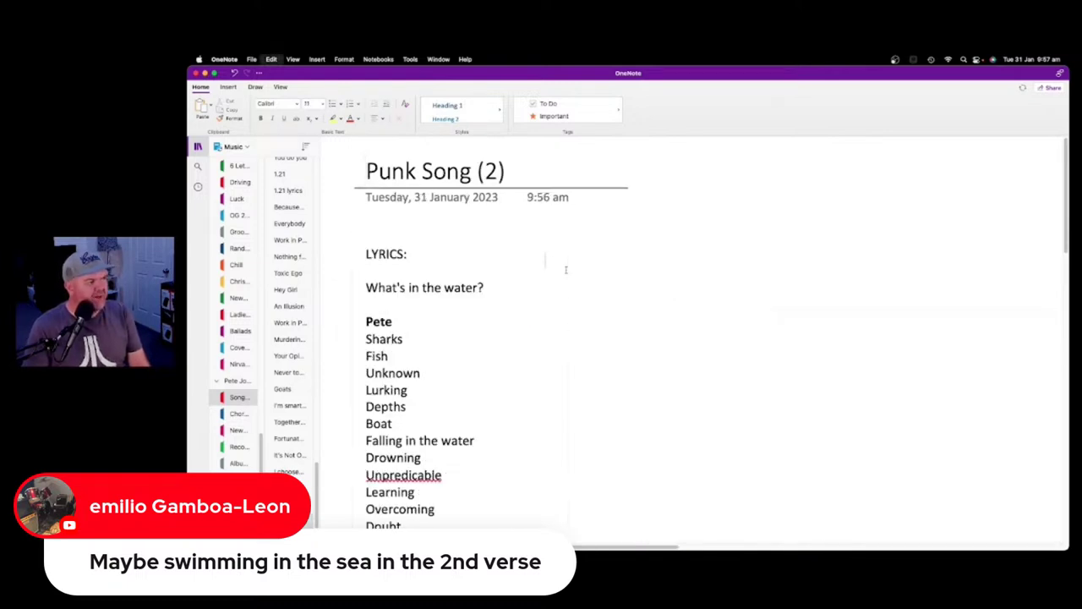
{"action": "key", "text": "super+v"}
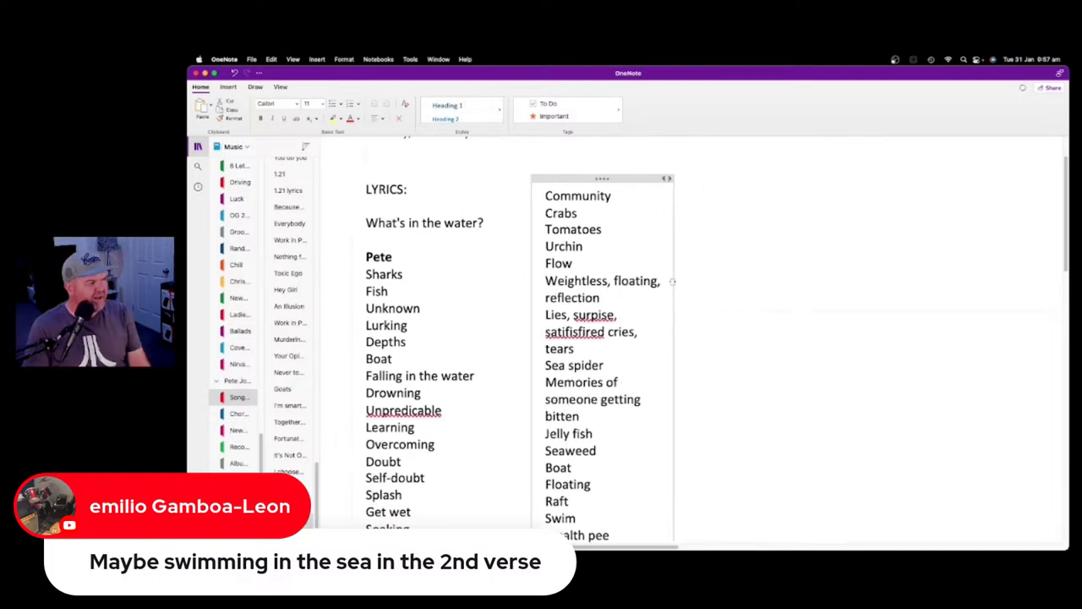
Narrow the pasted Community list slightly and shift it a little closer to the lyrics block
{"action": "left_click_drag", "start_coordinate": [672, 281], "coordinate": [663, 280]}
{"action": "scroll", "coordinate": [662, 279], "scroll_direction": "down", "scroll_amount": 1}
{"action": "scroll", "coordinate": [603, 314], "scroll_direction": "down", "scroll_amount": 5}
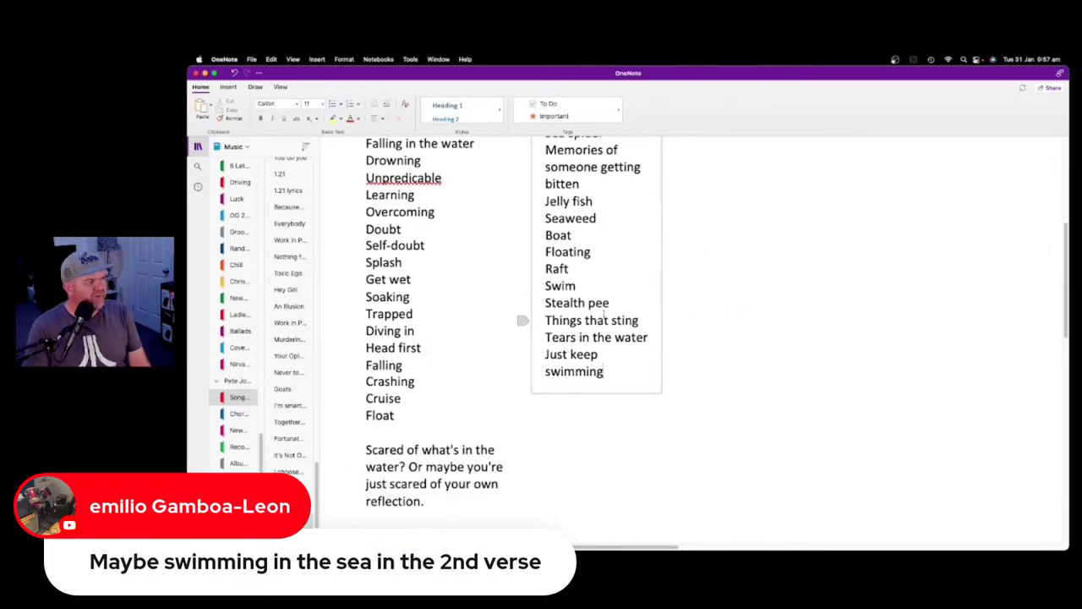
{"action": "scroll", "coordinate": [603, 314], "scroll_direction": "down", "scroll_amount": 5}
{"action": "scroll", "coordinate": [609, 287], "scroll_direction": "up", "scroll_amount": 10}
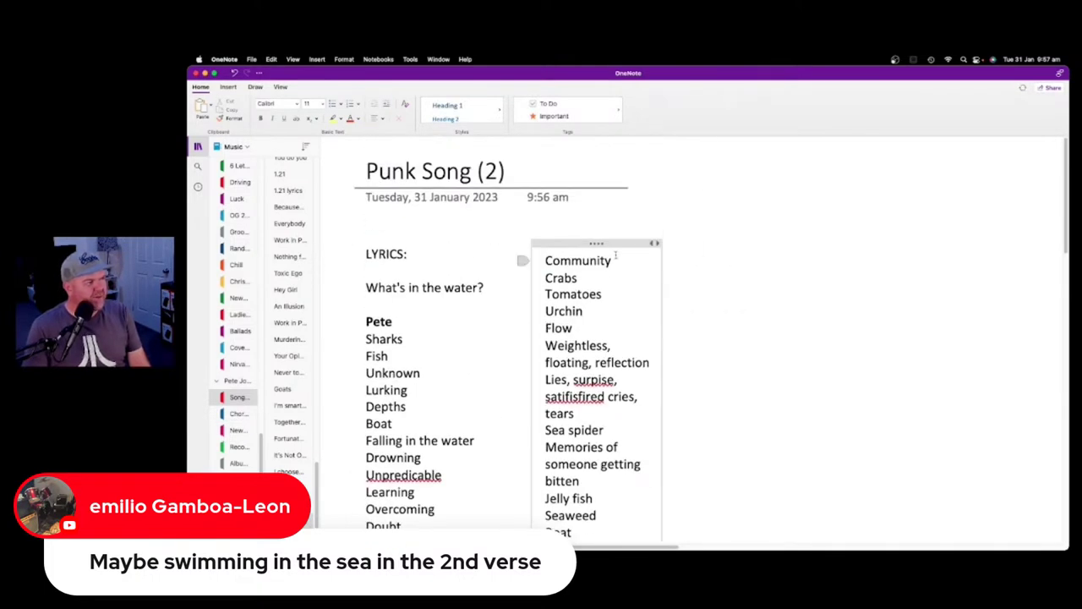
{"action": "left_click_drag", "start_coordinate": [623, 242], "coordinate": [617, 252]}
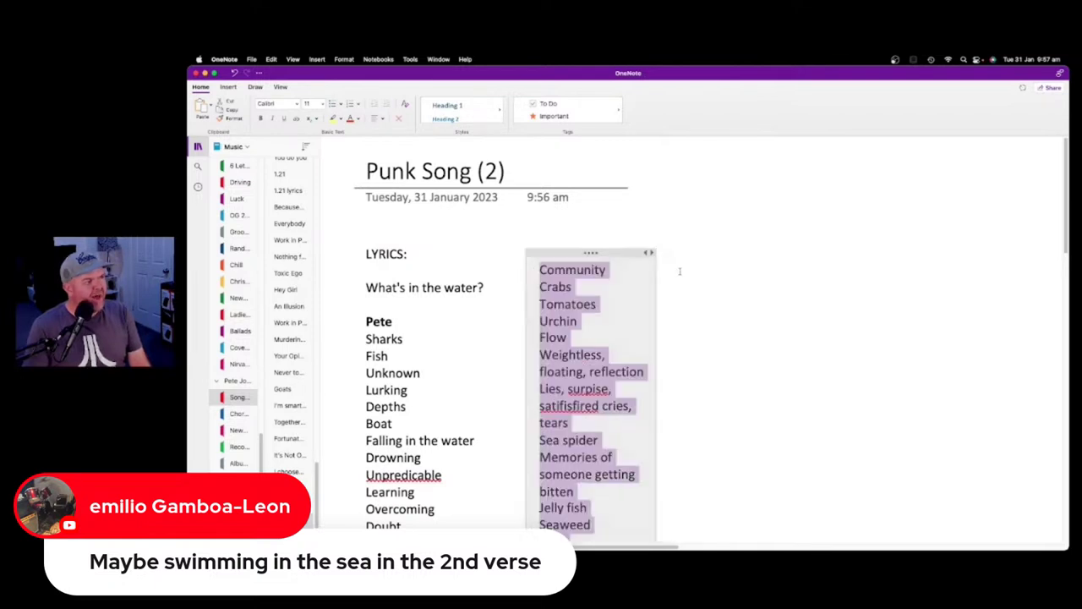
{"action": "left_click", "coordinate": [686, 272]}
Start a new text block with the heading "Verse" beside the Community list
{"action": "scroll", "coordinate": [689, 272], "scroll_direction": "down", "scroll_amount": 1}
{"action": "scroll", "coordinate": [688, 271], "scroll_direction": "down", "scroll_amount": 2}
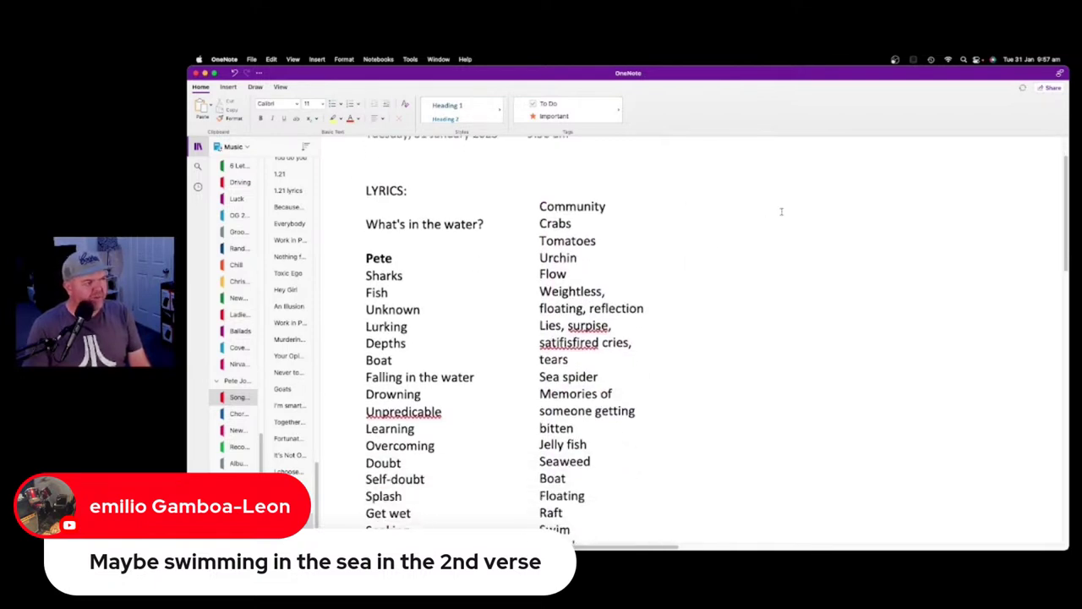
{"action": "type", "text": "Vers"}
{"action": "key", "text": "Return"}
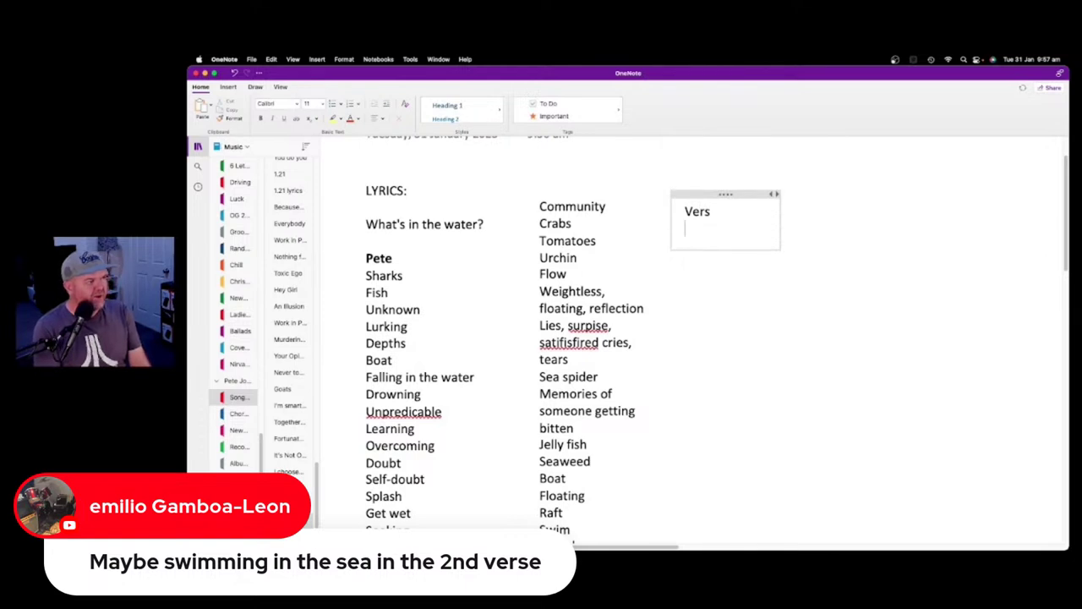
{"action": "key", "text": "BackSpace"}
{"action": "type", "text": "e"}
{"action": "key", "text": "Return"}
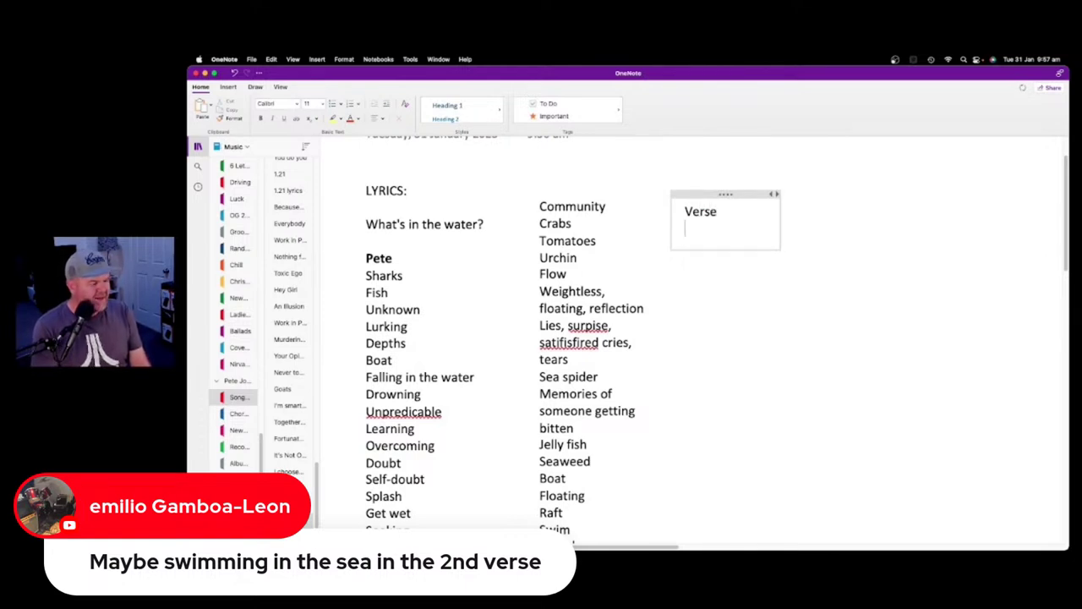
Add empty numbered lines 1. to 6. below the Verse heading, leaving them ready for lyrics
{"action": "type", "text": "1."}
{"action": "key", "text": "Return"}
{"action": "type", "text": "2."}
{"action": "key", "text": "Return"}
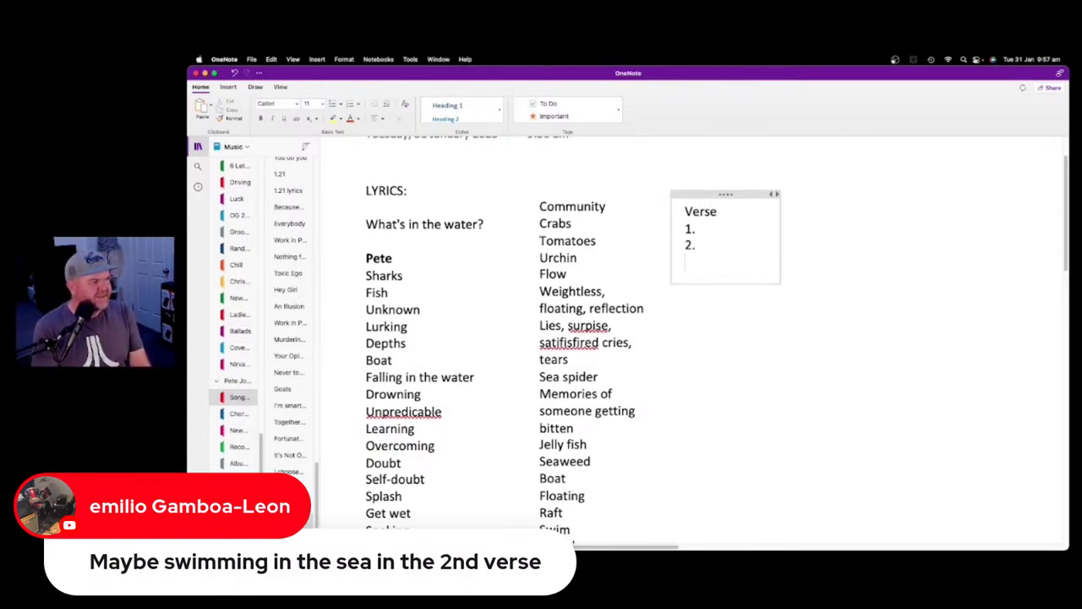
{"action": "type", "text": "3."}
{"action": "key", "text": "Return"}
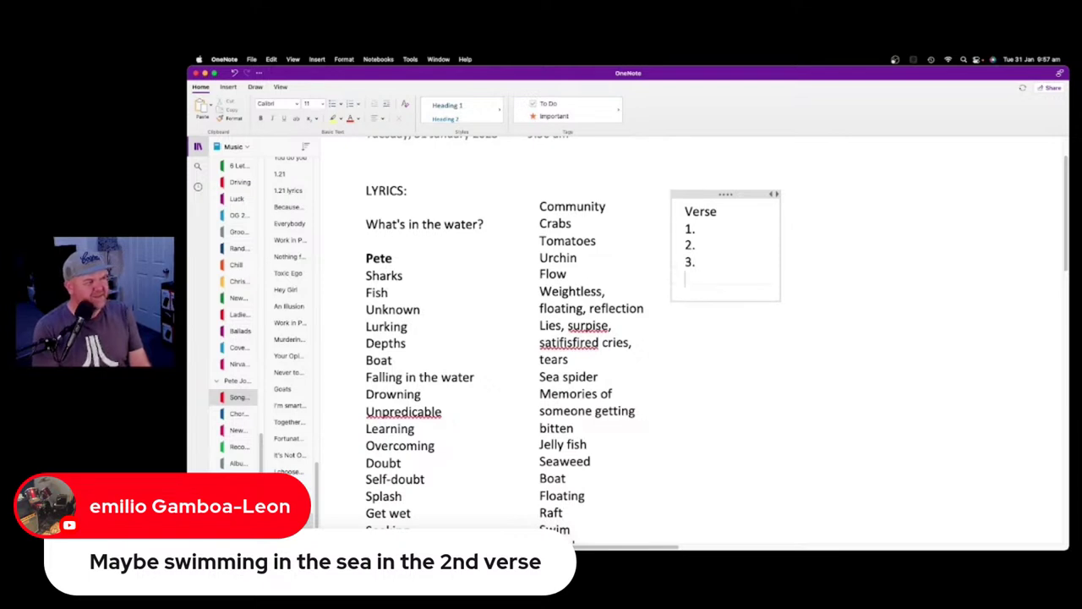
{"action": "type", "text": "4."}
{"action": "key", "text": "Return"}
{"action": "type", "text": "5."}
{"action": "key", "text": "Return"}
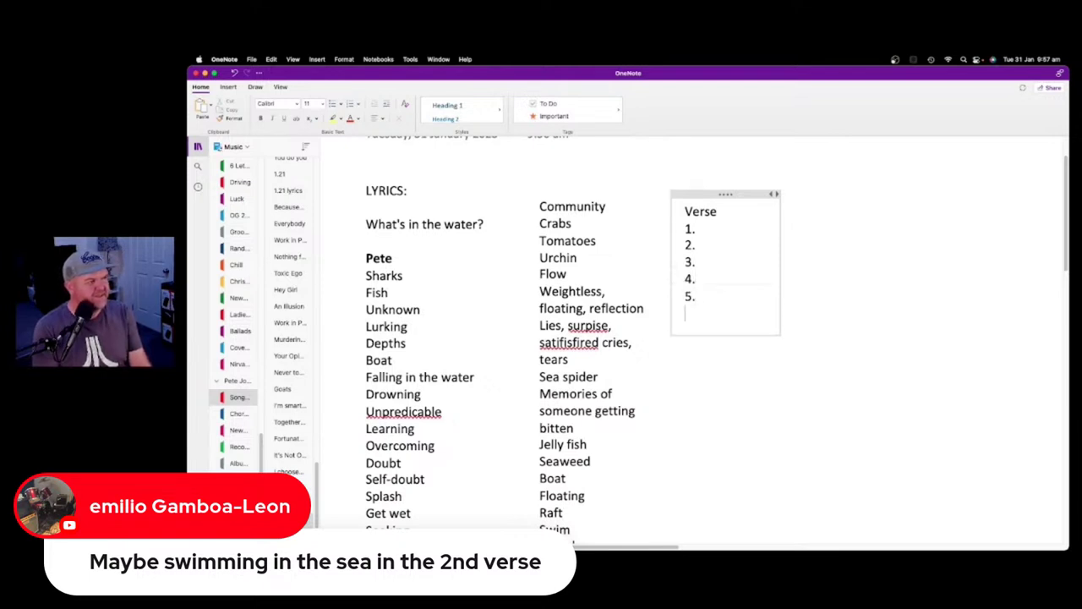
{"action": "type", "text": "6."}
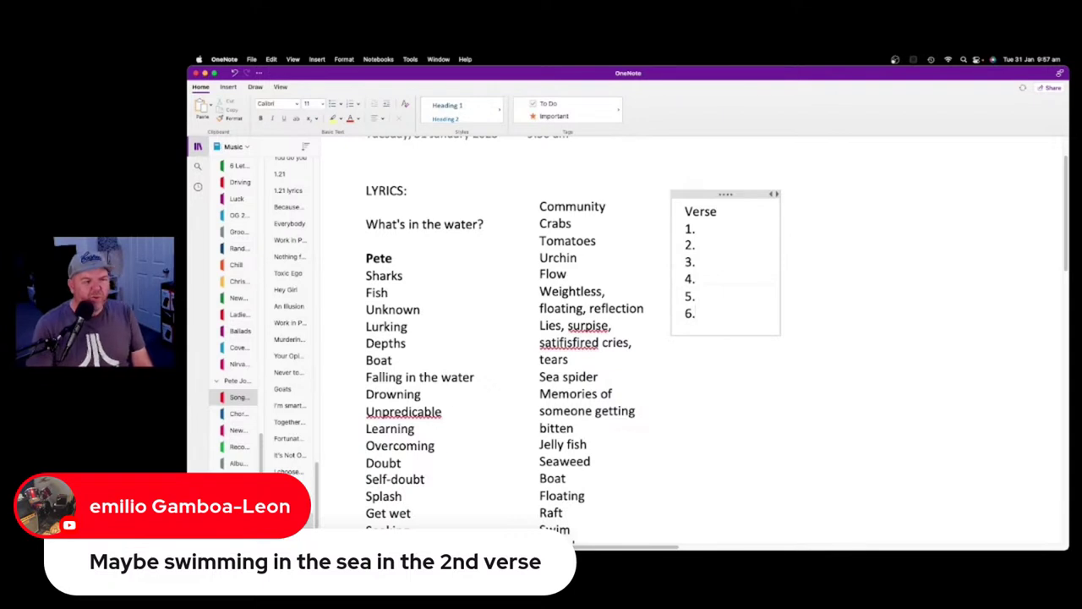
{"action": "left_click", "coordinate": [726, 230]}
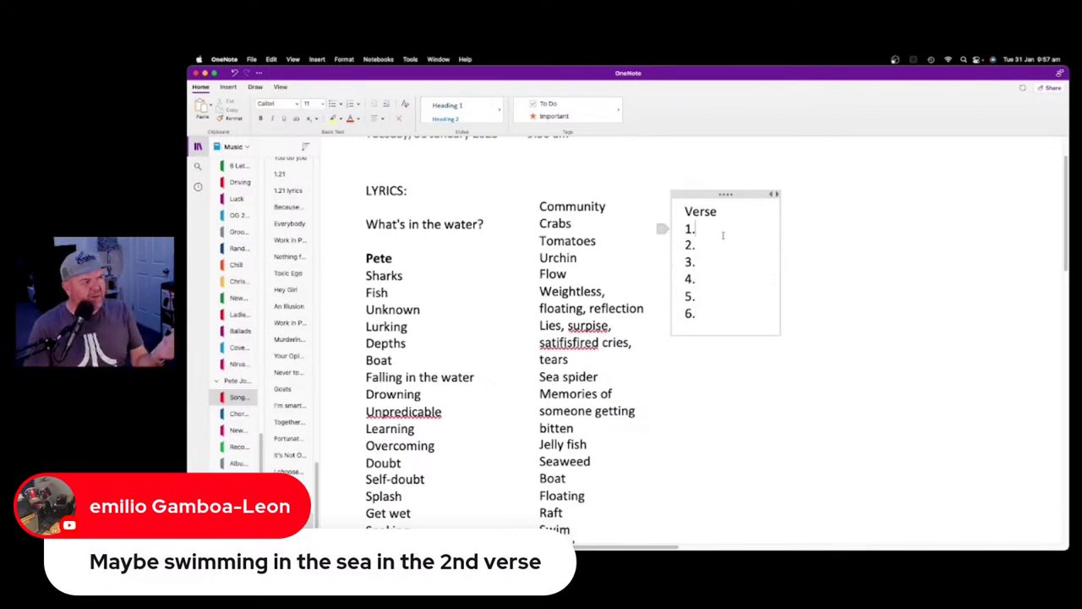
{"action": "key", "text": "Down"}
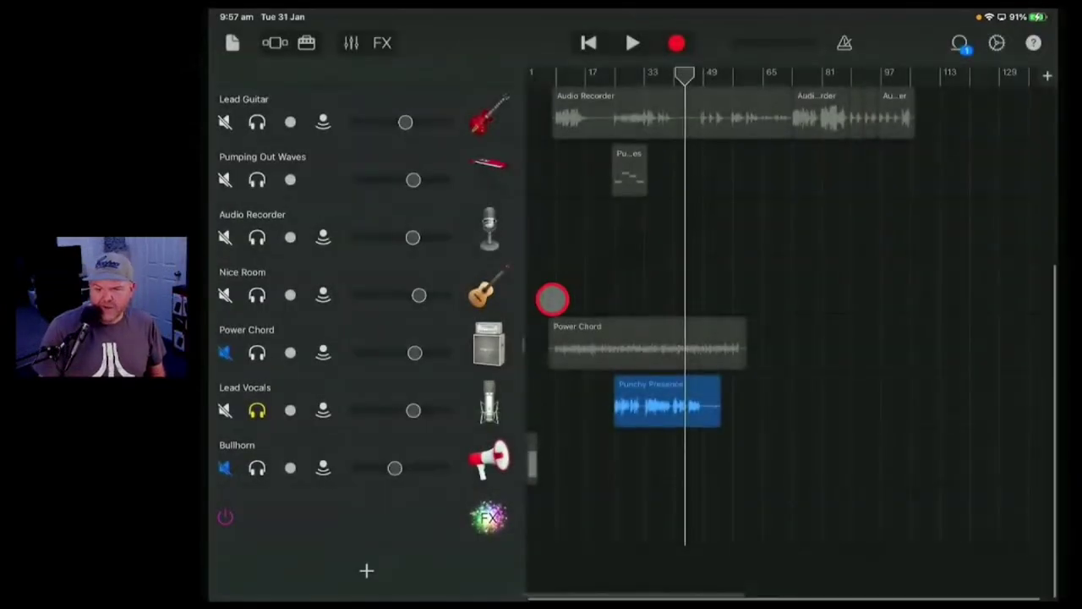
Switch to GarageBand, solo the Lead Vocals track above Lead Guitar and play from just before its vocals start
{"action": "scroll", "coordinate": [552, 298], "scroll_direction": "up", "scroll_amount": 5}
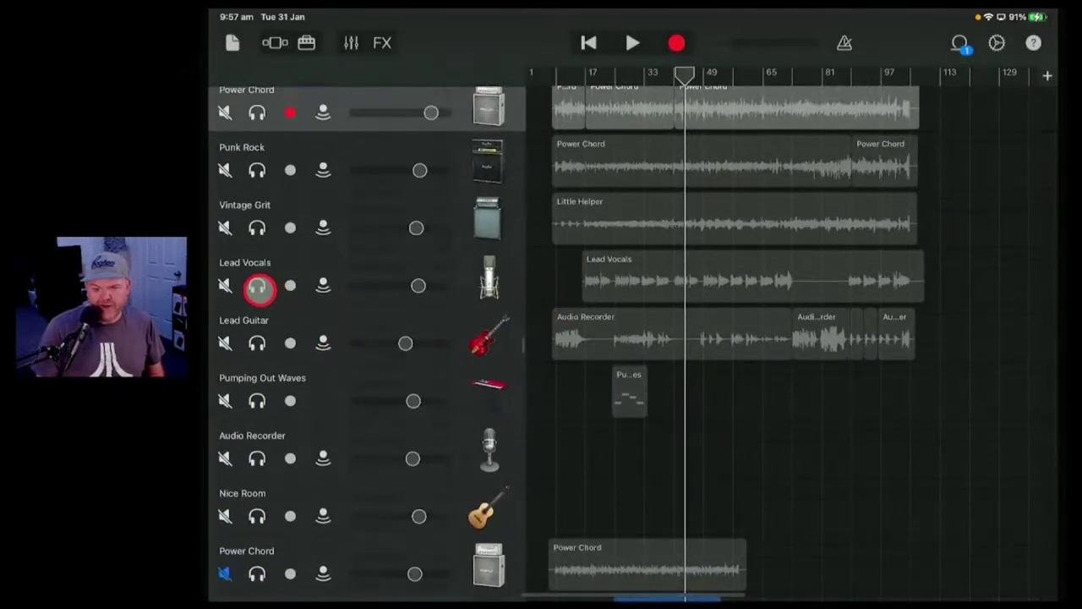
{"action": "left_click", "coordinate": [258, 289]}
{"action": "left_click_drag", "start_coordinate": [685, 74], "coordinate": [567, 79]}
{"action": "left_click", "coordinate": [626, 42]}
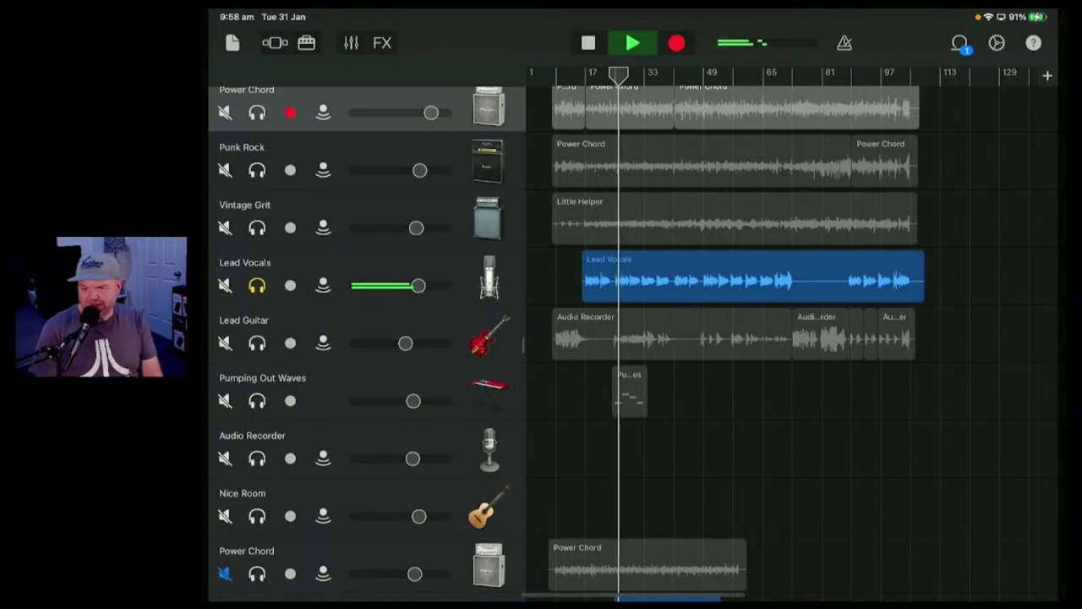
Check the vocal tracks further down the track list while the vocal guide plays, and stop playback
{"action": "scroll", "coordinate": [596, 372], "scroll_direction": "down", "scroll_amount": 3}
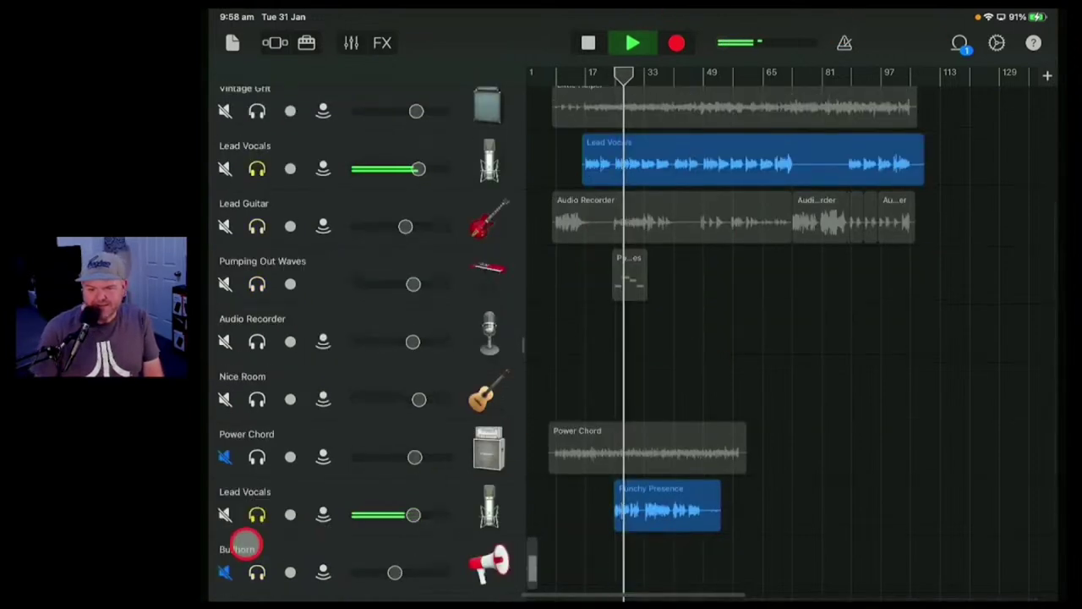
{"action": "scroll", "coordinate": [859, 271], "scroll_direction": "up", "scroll_amount": 3}
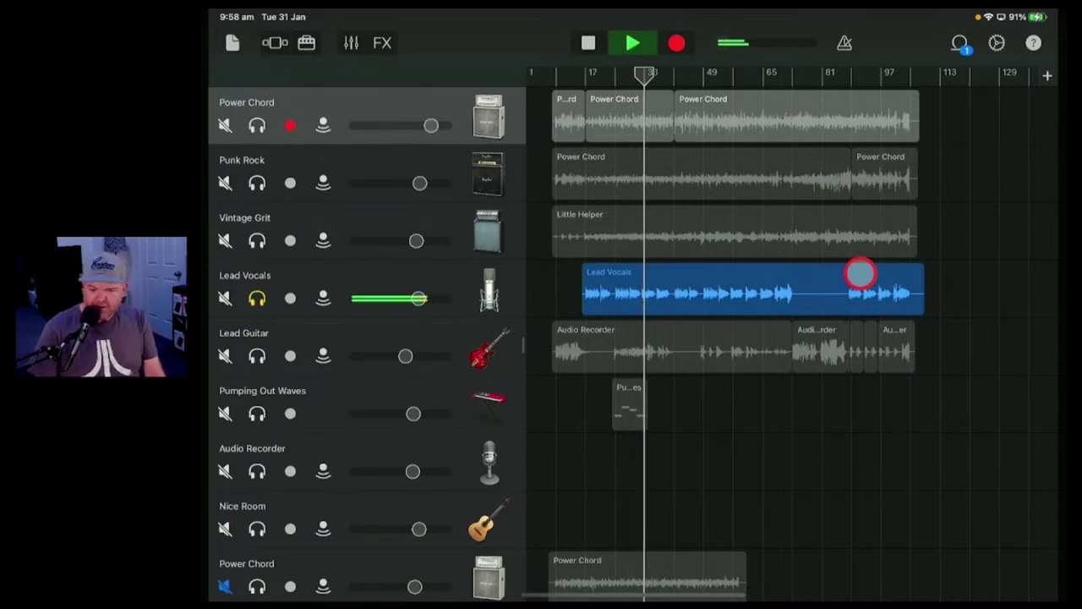
{"action": "left_click", "coordinate": [628, 44]}
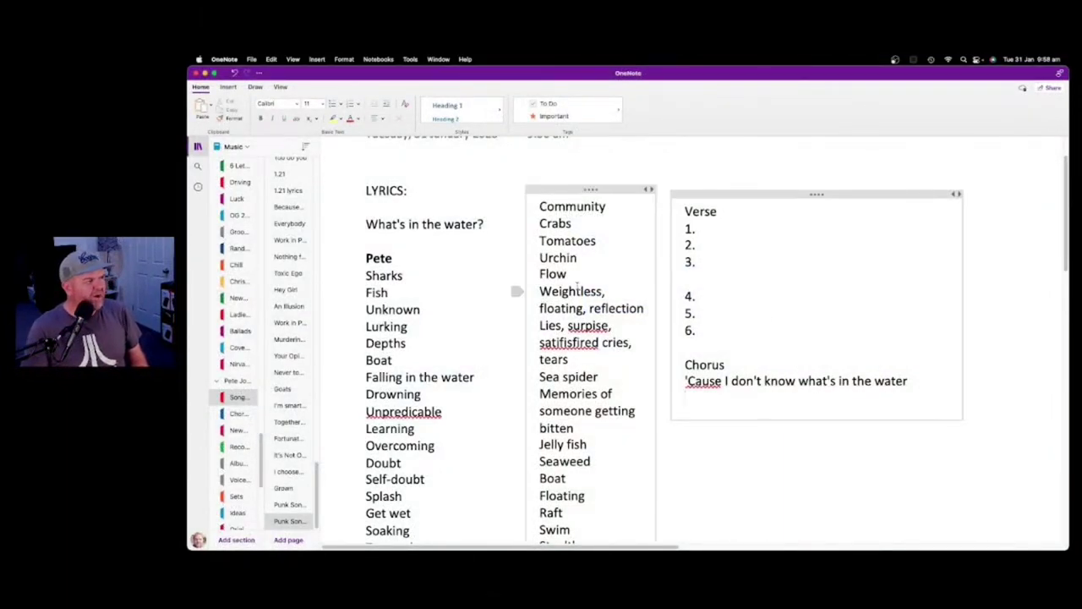
Switch to OneNote and examine the brainstormed word lists and the "Scared of what's in the water?" passage for chorus ideas
{"action": "scroll", "coordinate": [577, 288], "scroll_direction": "down", "scroll_amount": 10}
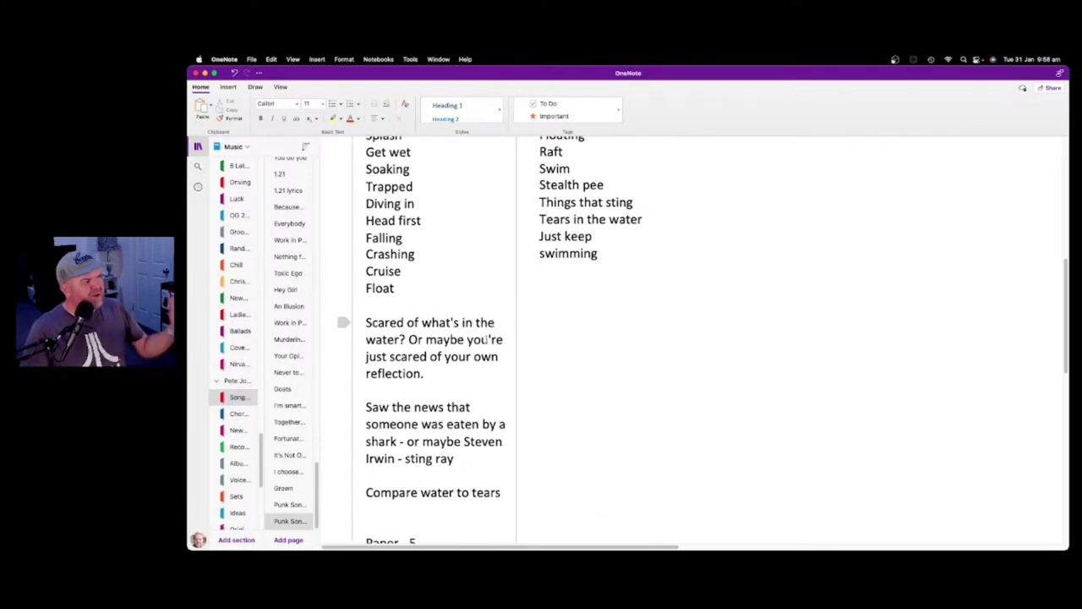
{"action": "left_click_drag", "start_coordinate": [389, 356], "coordinate": [353, 328]}
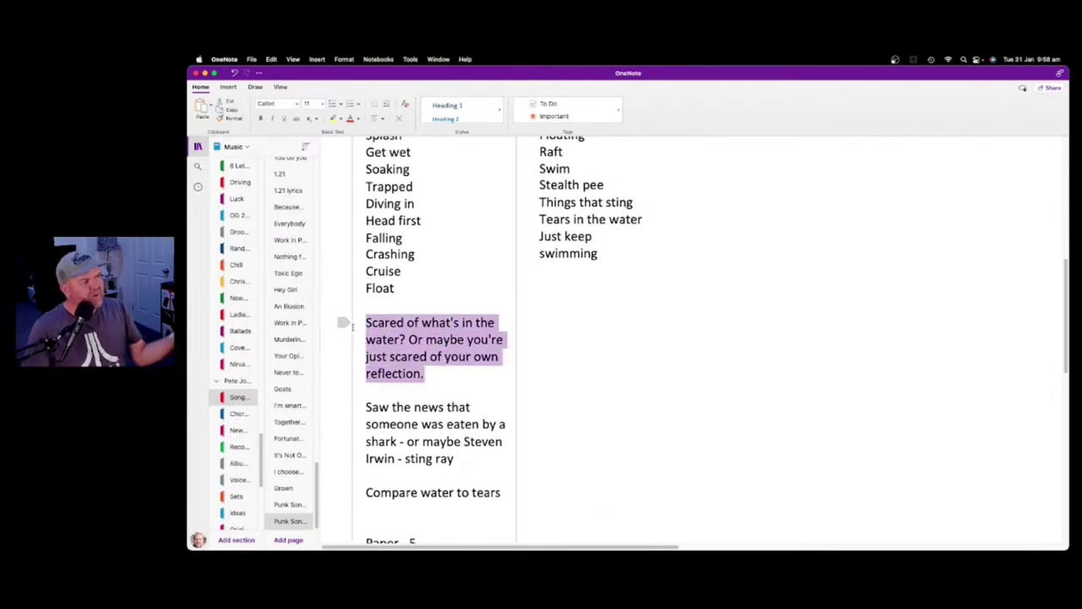
{"action": "key", "text": "super+minus"}
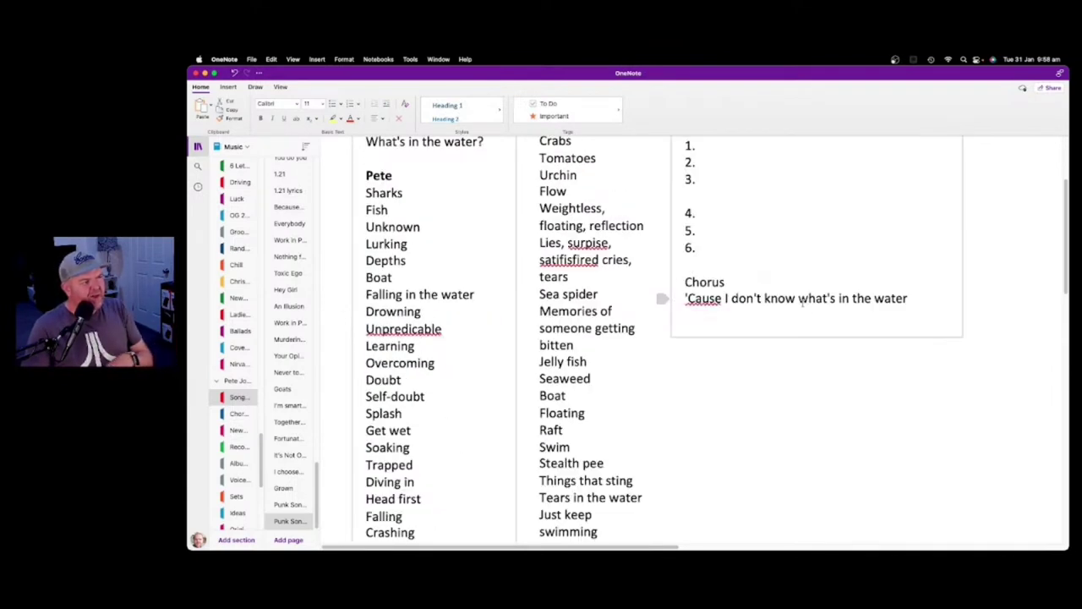
{"action": "key", "text": "super+equal"}
{"action": "scroll", "coordinate": [474, 316], "scroll_direction": "down", "scroll_amount": 2}
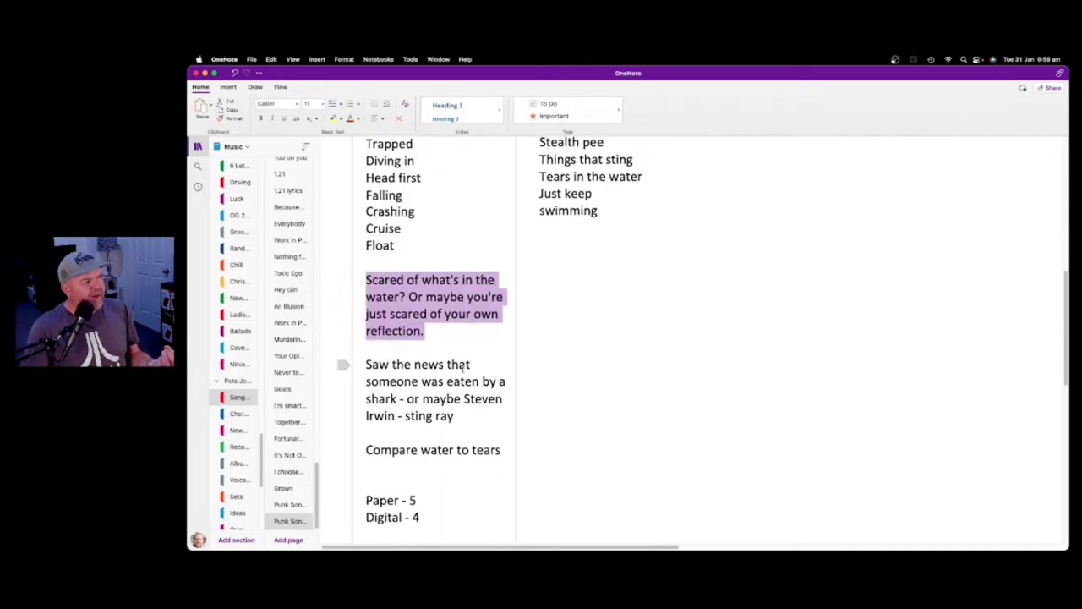
{"action": "scroll", "coordinate": [634, 279], "scroll_direction": "up", "scroll_amount": 3}
{"action": "scroll", "coordinate": [652, 275], "scroll_direction": "down", "scroll_amount": 2}
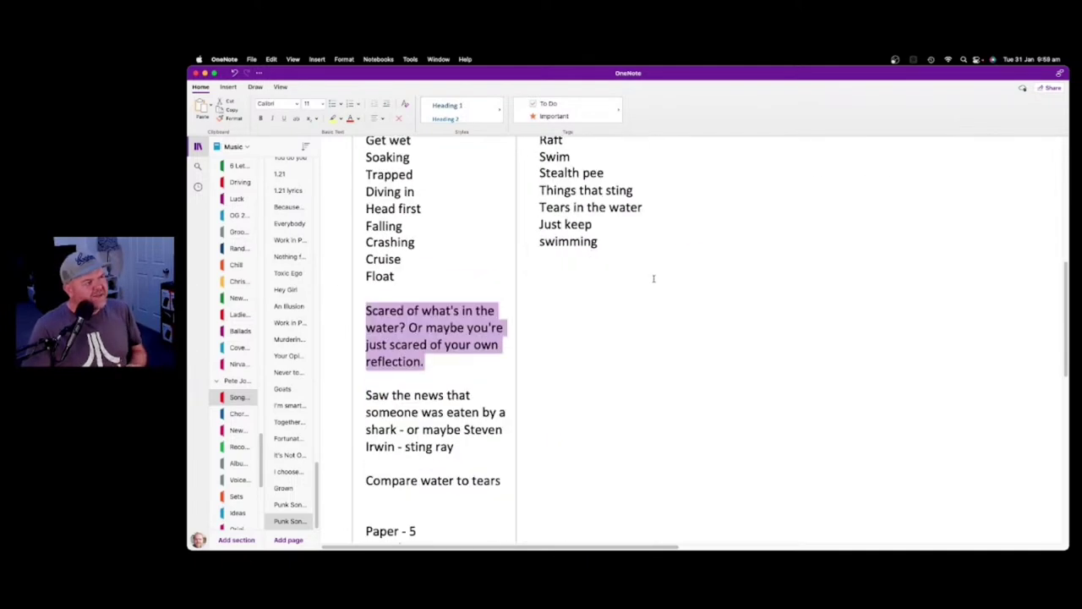
{"action": "scroll", "coordinate": [463, 384], "scroll_direction": "down", "scroll_amount": 1}
{"action": "scroll", "coordinate": [570, 338], "scroll_direction": "up", "scroll_amount": 7}
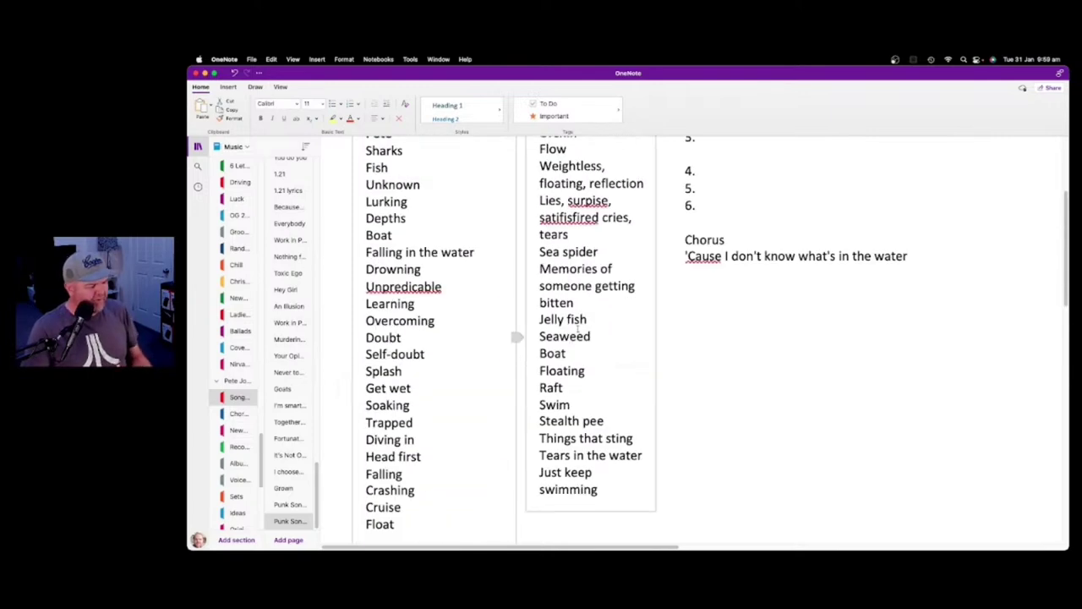
{"action": "scroll", "coordinate": [578, 331], "scroll_direction": "up", "scroll_amount": 4}
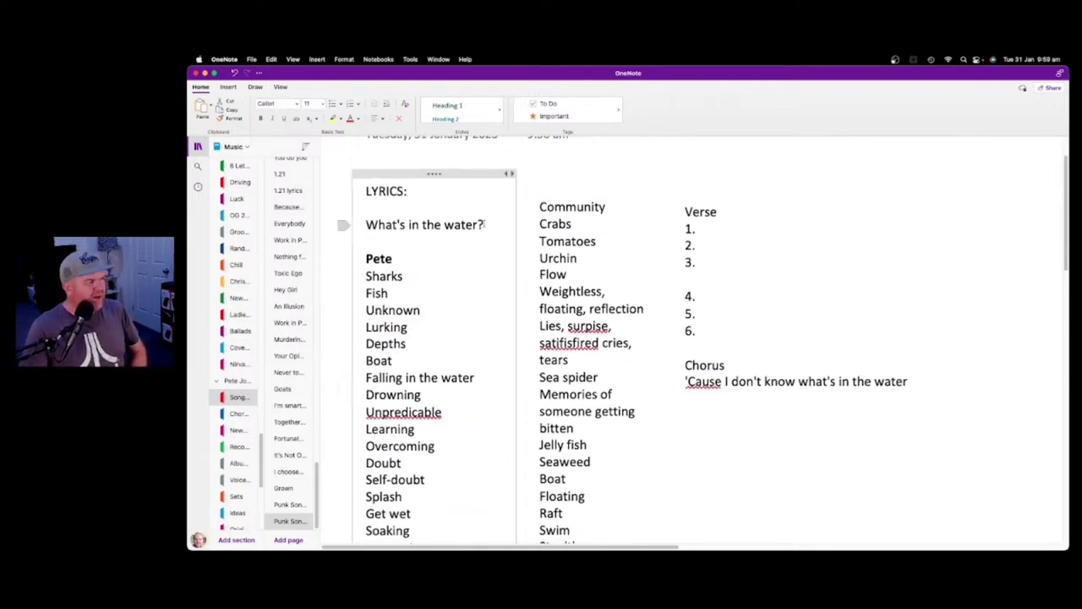
{"action": "scroll", "coordinate": [484, 224], "scroll_direction": "down", "scroll_amount": 4}
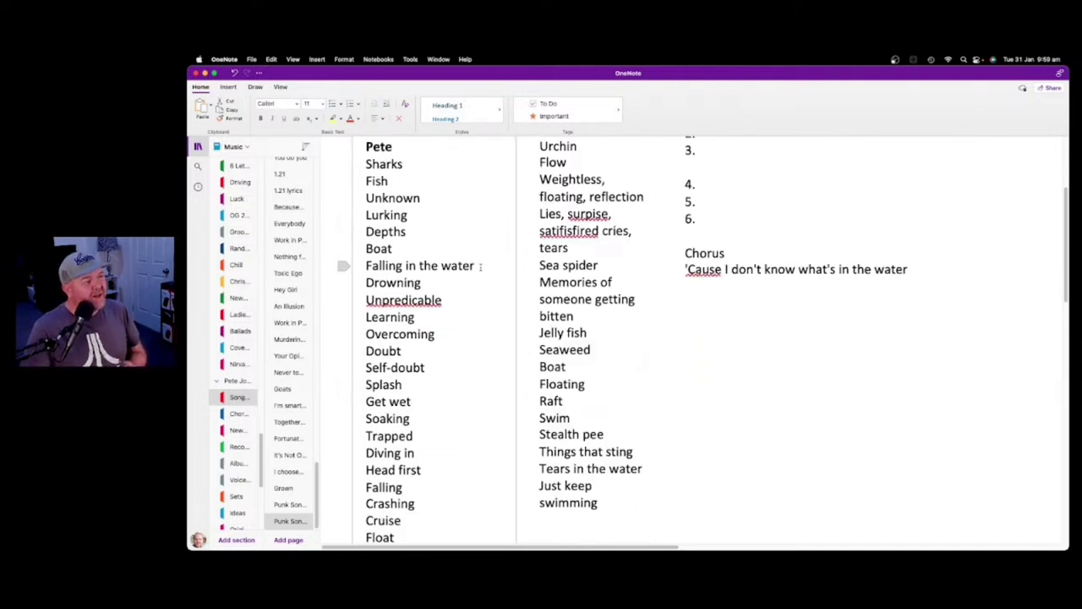
{"action": "scroll", "coordinate": [391, 276], "scroll_direction": "down", "scroll_amount": 1}
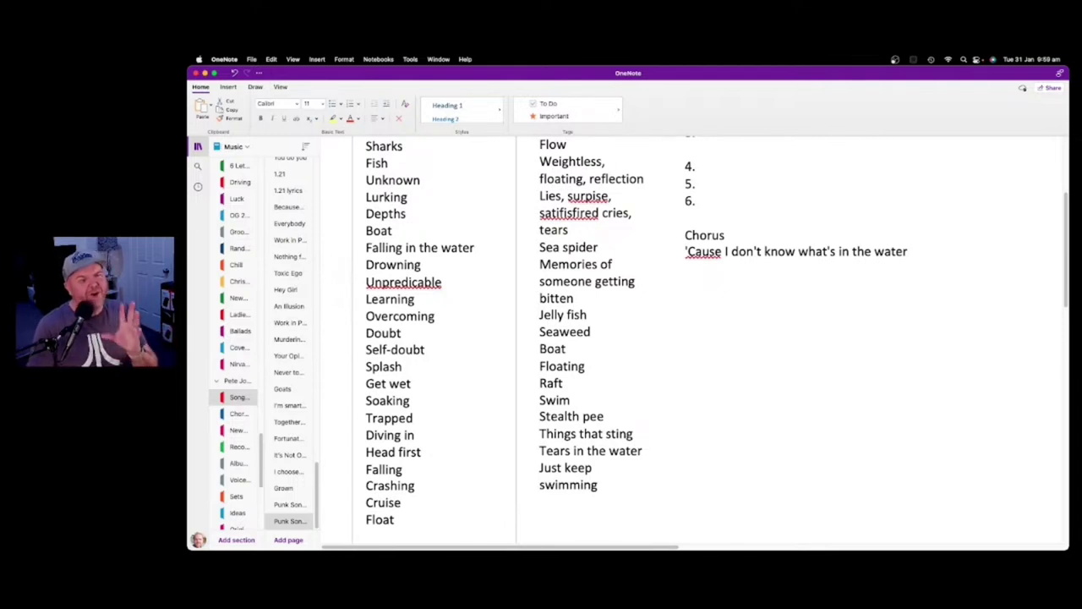
Begin the second chorus line below "'Cause I don't know what's in the water" with "And I might drown if I"
{"action": "left_click", "coordinate": [787, 269]}
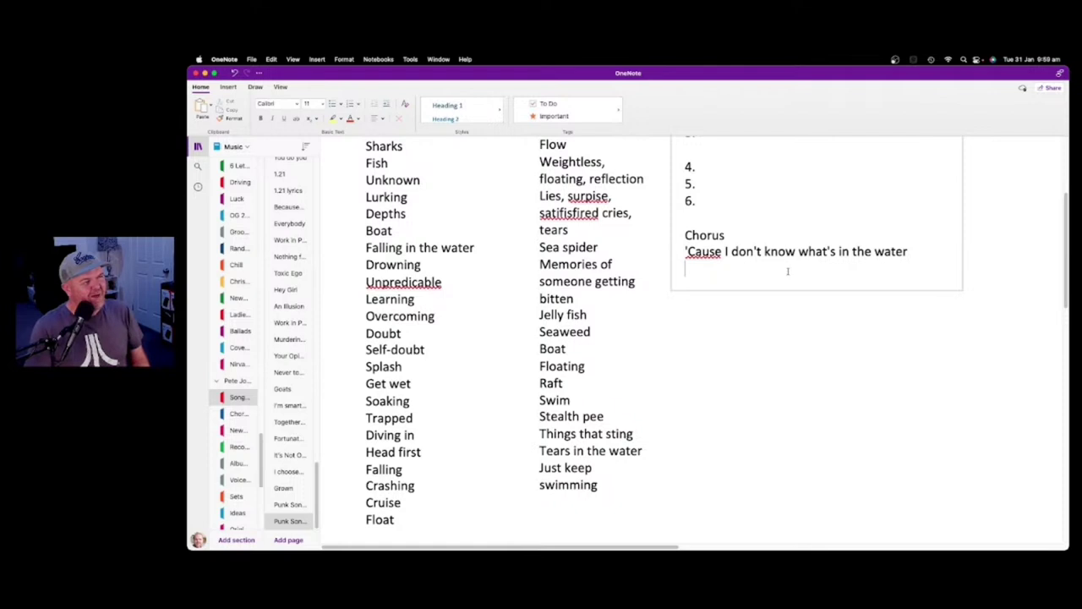
{"action": "scroll", "coordinate": [787, 270], "scroll_direction": "up", "scroll_amount": 5}
{"action": "scroll", "coordinate": [788, 274], "scroll_direction": "down", "scroll_amount": 2}
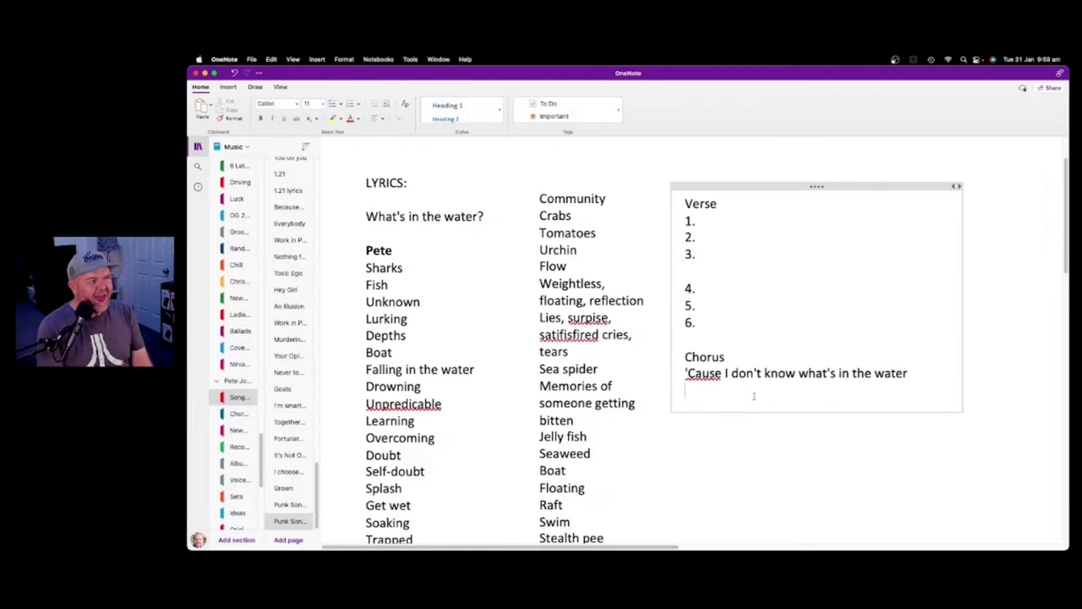
{"action": "type", "text": "And I"}
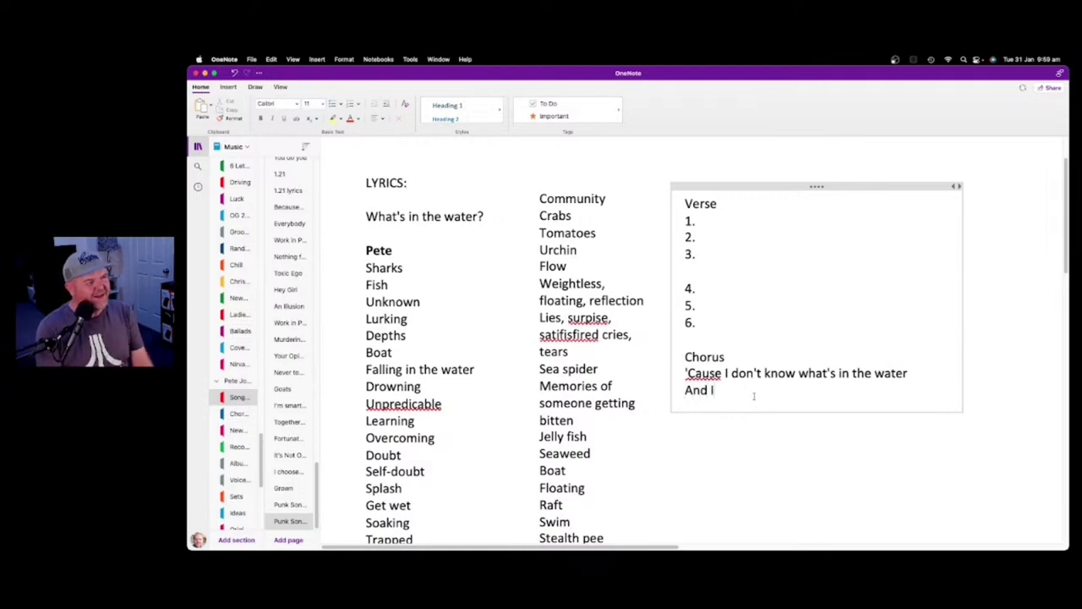
{"action": "type", "text": " don't"}
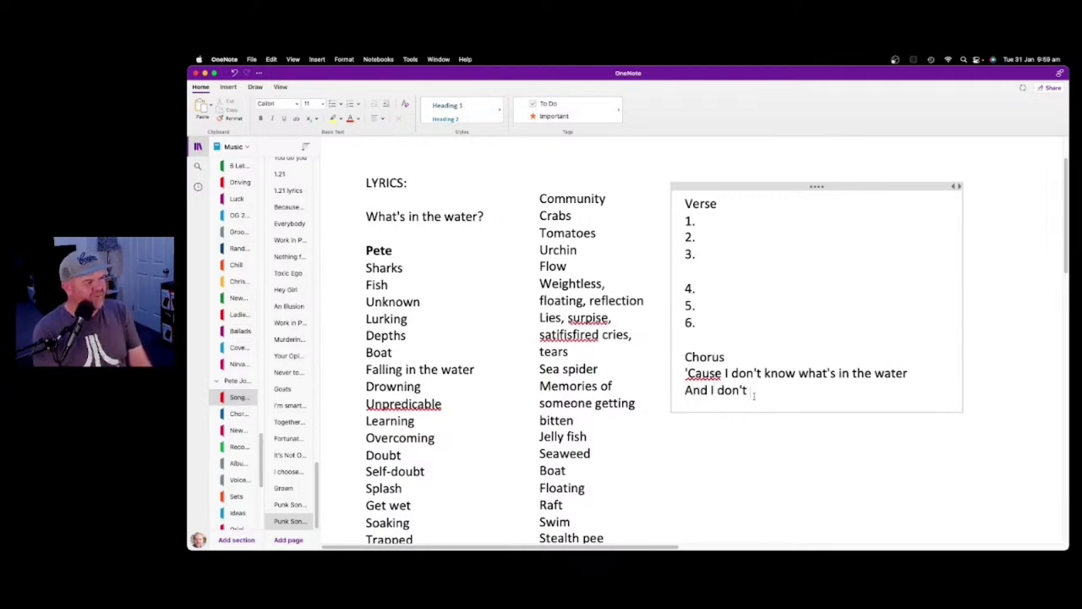
{"action": "key", "text": "BackSpace"}
{"action": "key", "text": "BackSpace"}
{"action": "key", "text": "BackSpace"}
{"action": "key", "text": "BackSpace"}
{"action": "key", "text": "BackSpace"}
{"action": "key", "text": "BackSpace"}
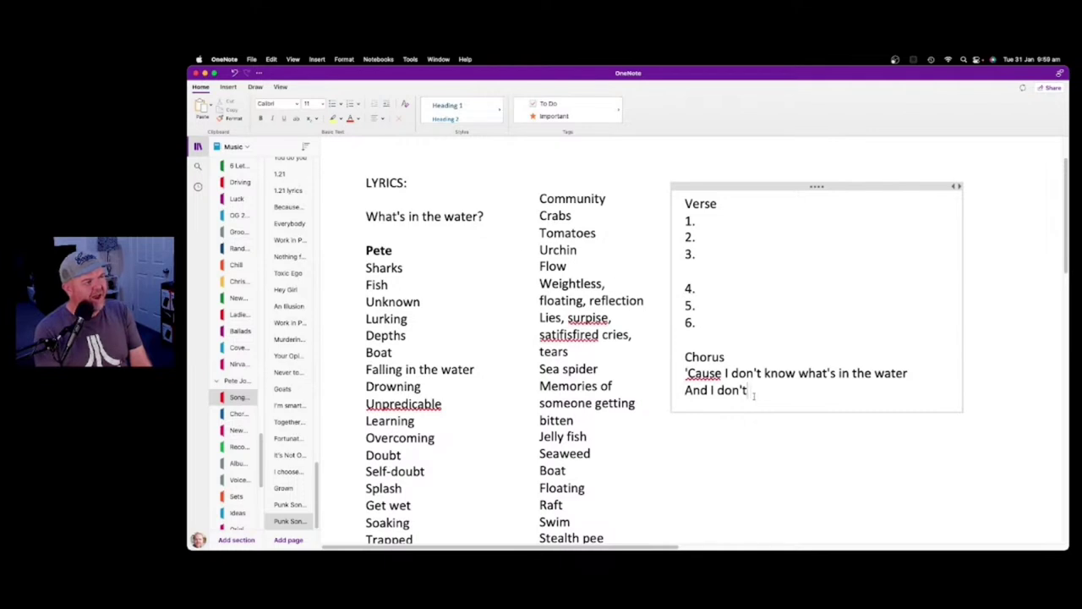
{"action": "type", "text": "might drown if I"}
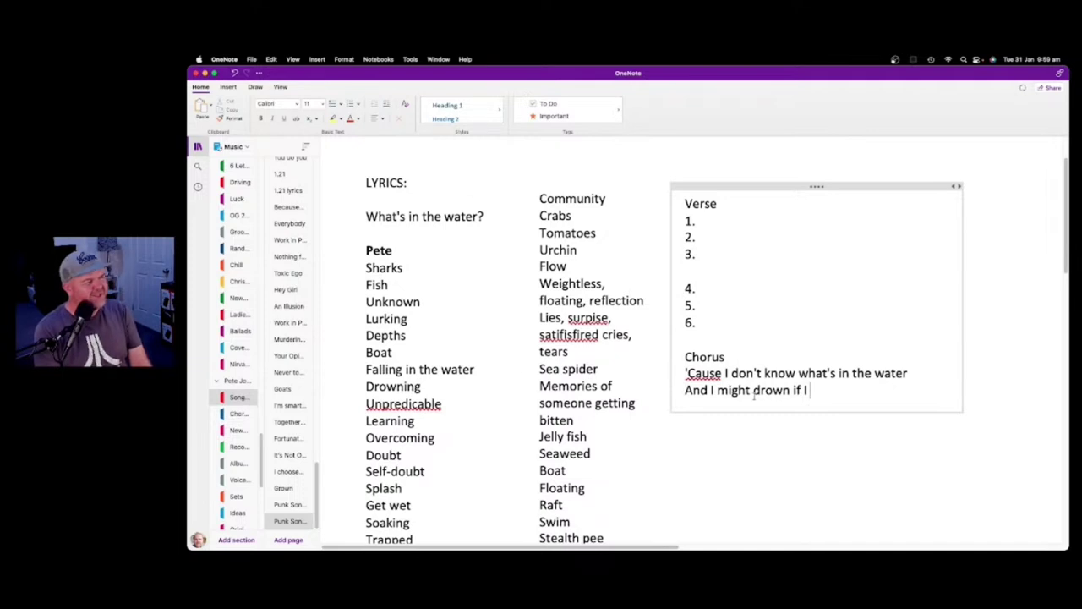
Check the word lists for a fitting ending and finish the second chorus line with "fall"
{"action": "scroll", "coordinate": [516, 288], "scroll_direction": "down", "scroll_amount": 2}
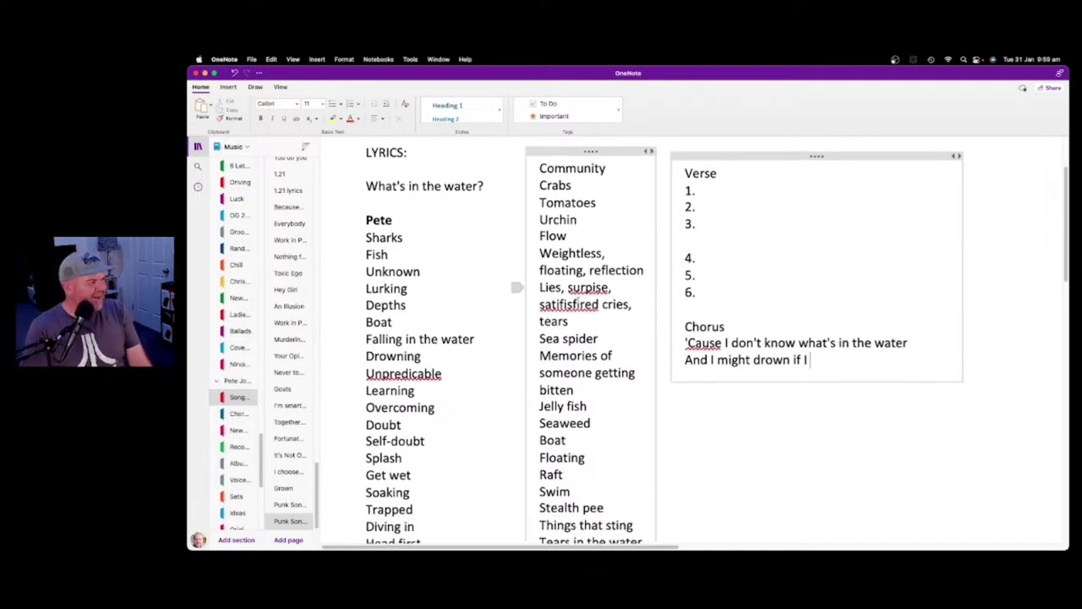
{"action": "scroll", "coordinate": [575, 302], "scroll_direction": "down", "scroll_amount": 5}
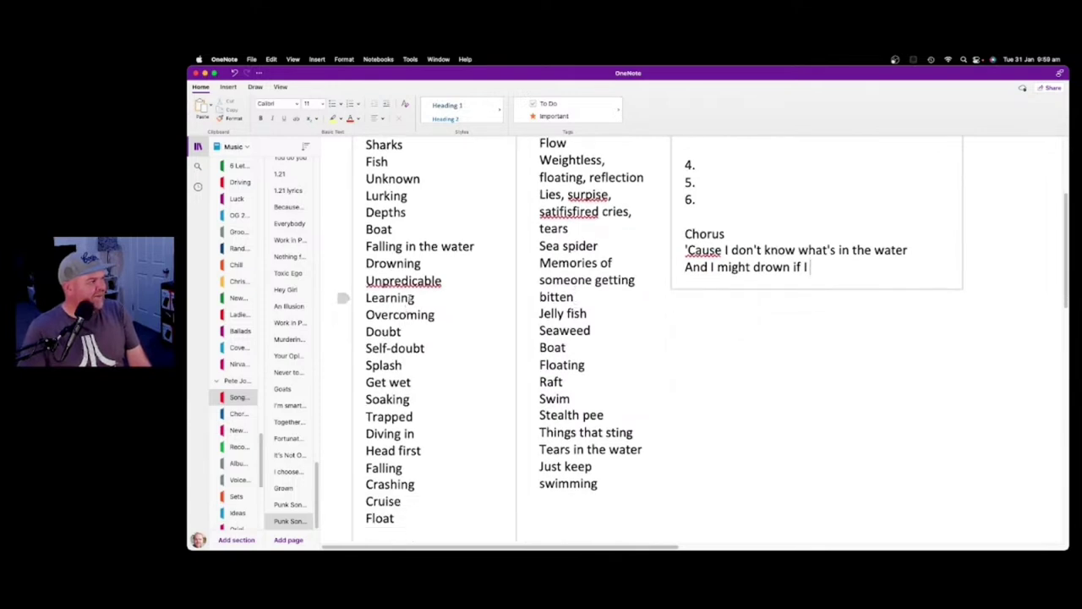
{"action": "scroll", "coordinate": [413, 298], "scroll_direction": "up", "scroll_amount": 1}
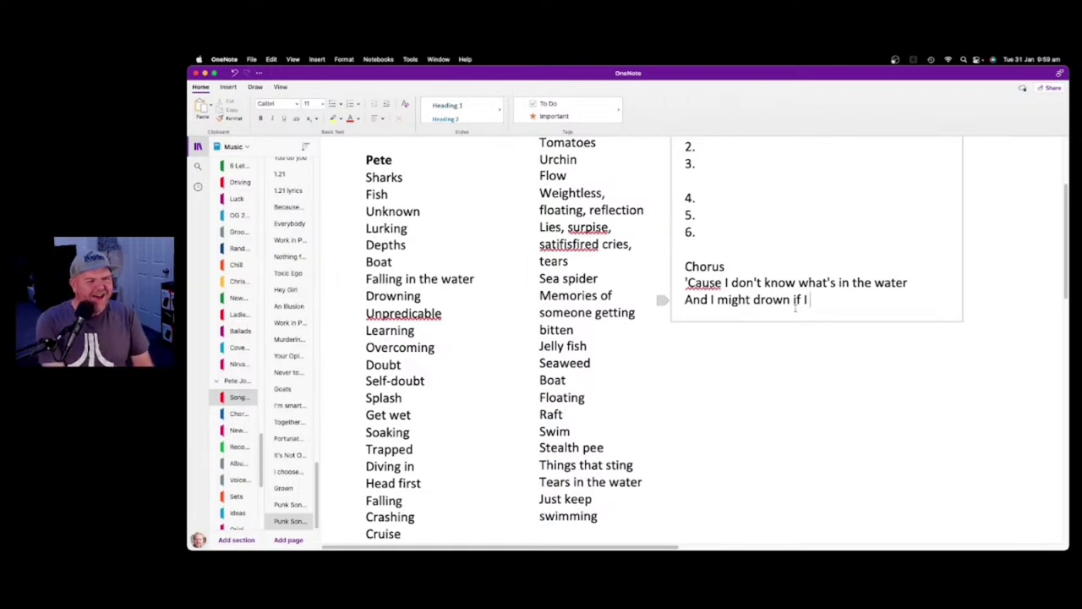
{"action": "type", "text": "fall"}
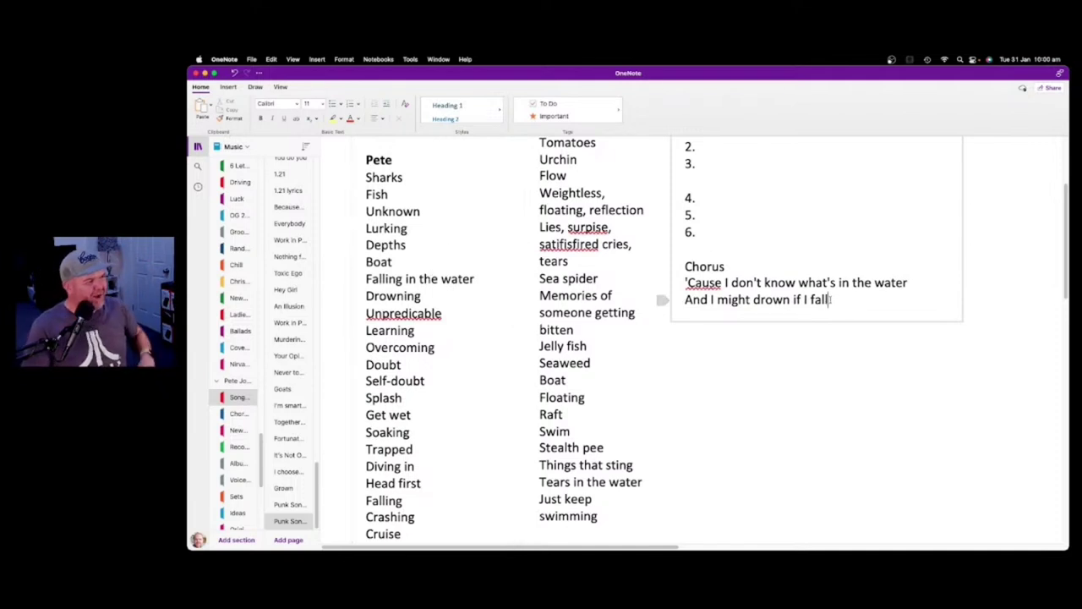
Start a third chorus line after "And I might drown if I fall" with the contributing viewer's first name in parentheses
{"action": "scroll", "coordinate": [825, 303], "scroll_direction": "up", "scroll_amount": 2}
{"action": "scroll", "coordinate": [825, 303], "scroll_direction": "up", "scroll_amount": 2}
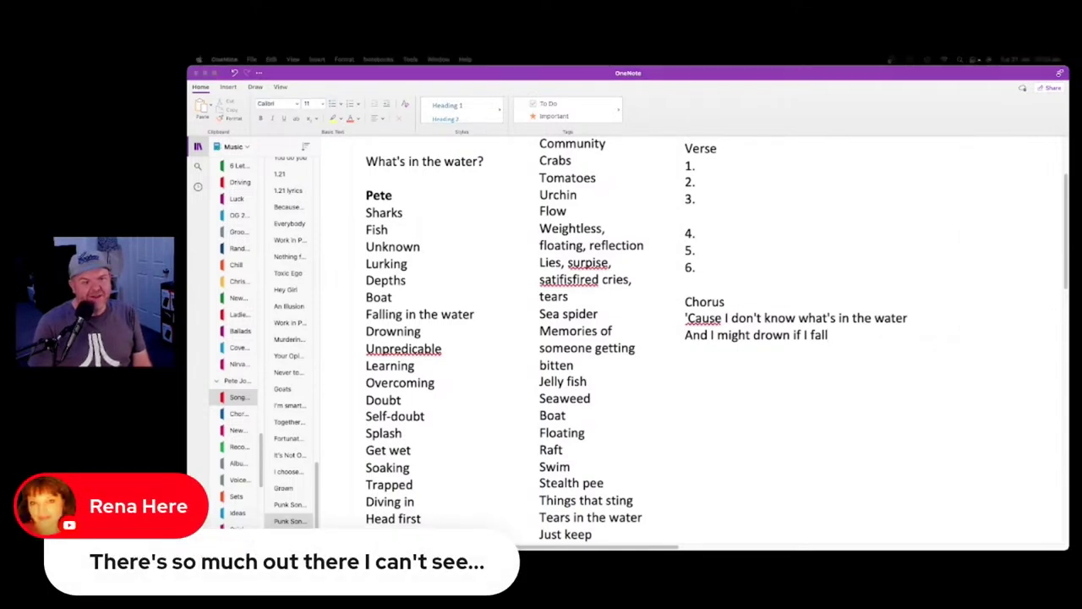
{"action": "left_click", "coordinate": [912, 317]}
{"action": "left_click_drag", "start_coordinate": [838, 320], "coordinate": [837, 335]}
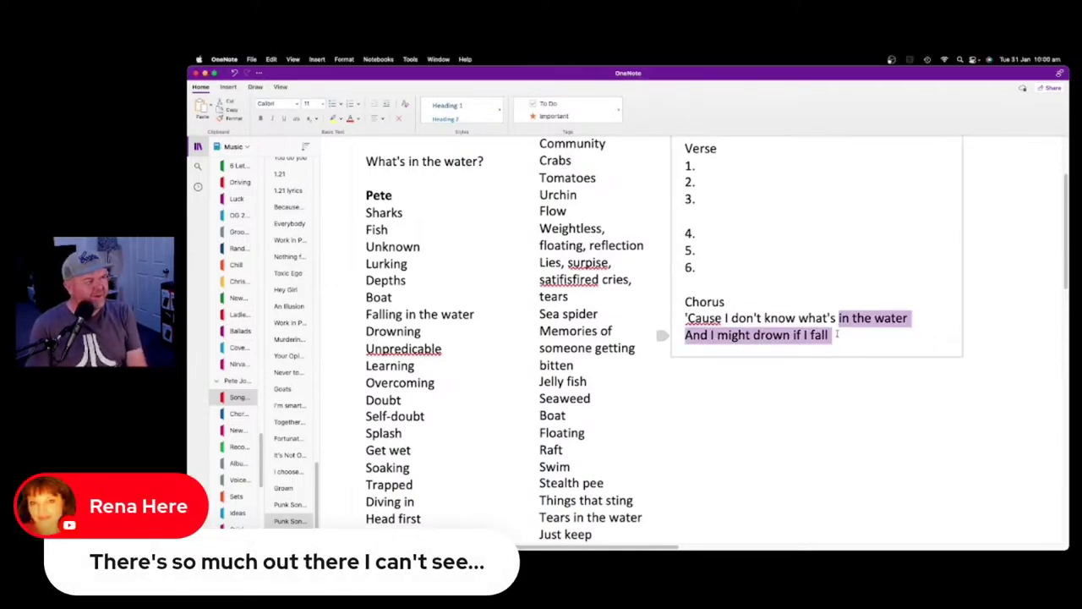
{"action": "left_click", "coordinate": [836, 335]}
{"action": "key", "text": "Return"}
{"action": "type", "text": "(R"}
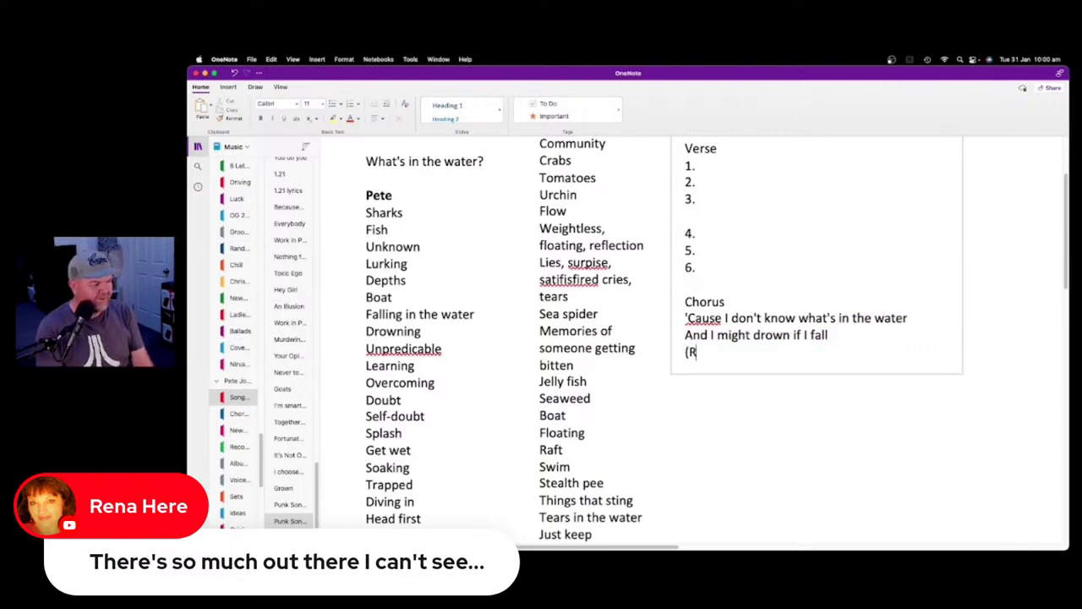
{"action": "type", "text": "ena)"}
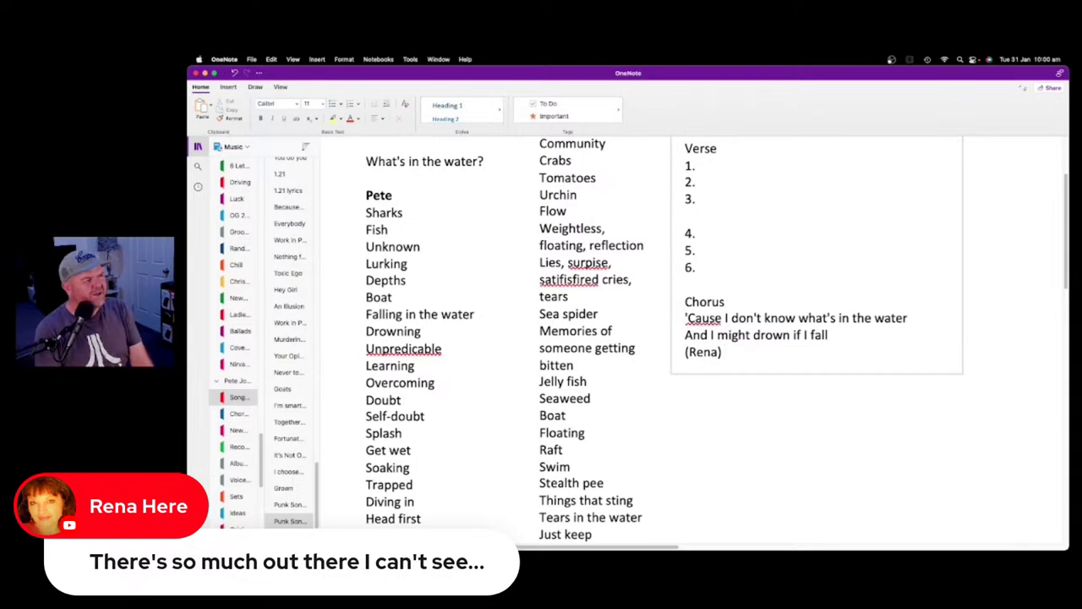
Write the viewer's suggested lyric "There's so much out there I can't see" after the credited name
{"action": "type", "text": " There's so"}
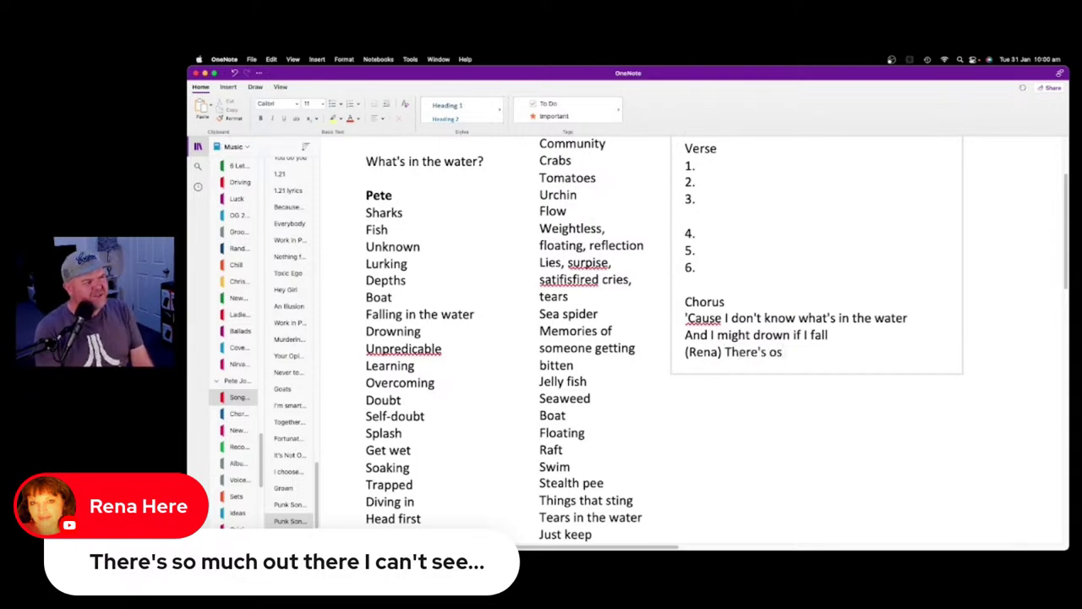
{"action": "key", "text": "BackSpace"}
{"action": "key", "text": "BackSpace"}
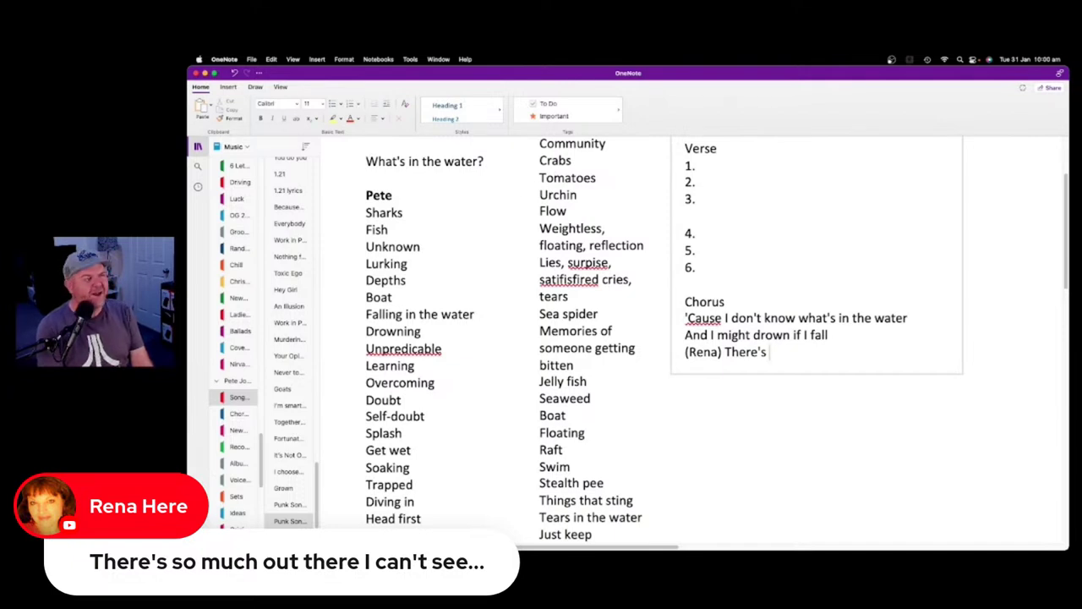
{"action": "type", "text": "so much out "}
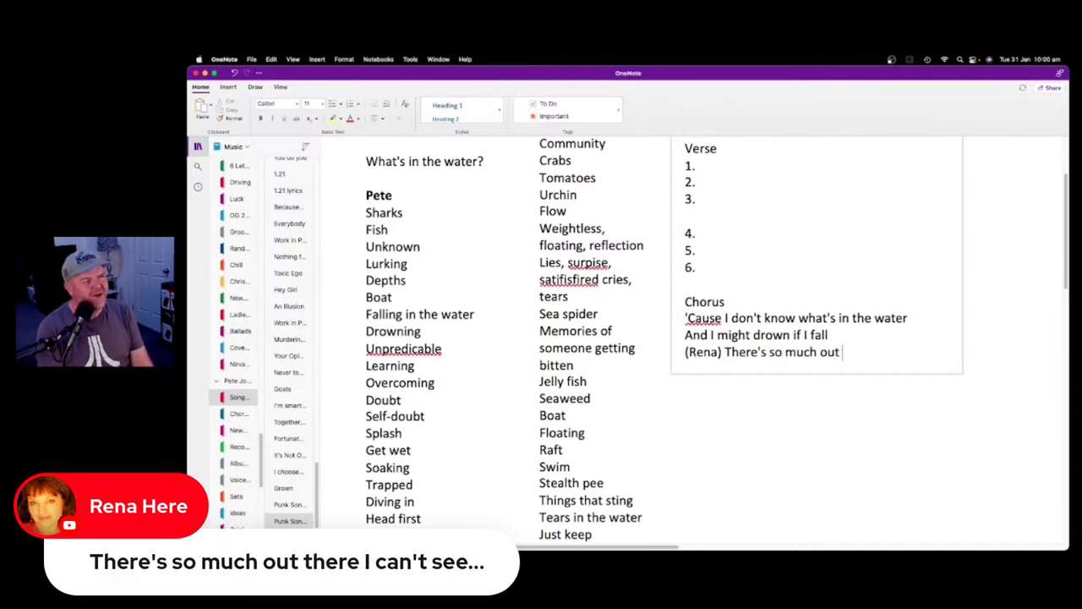
{"action": "type", "text": "there "}
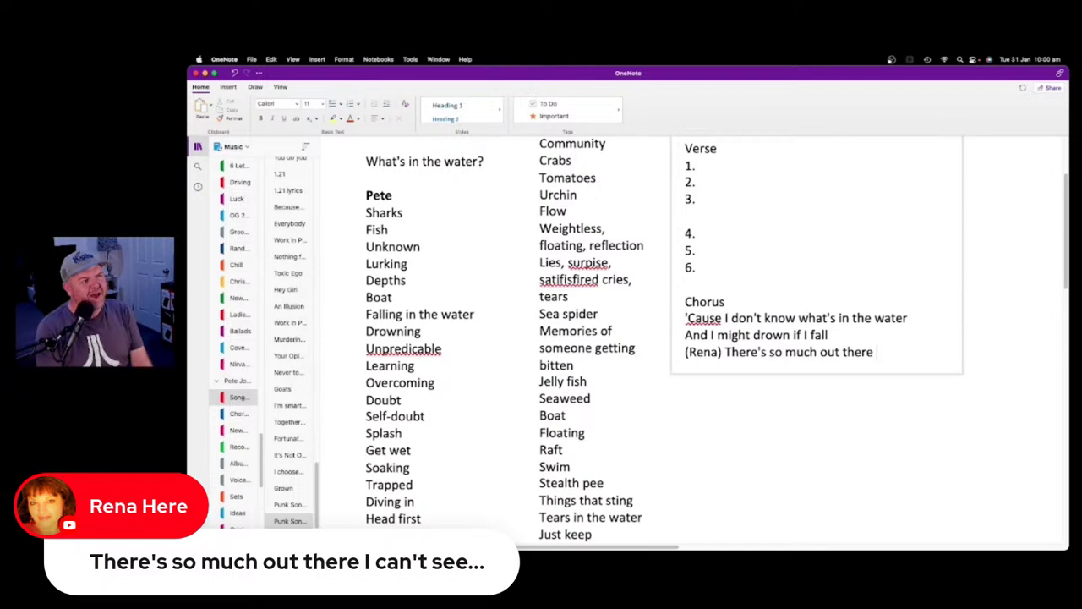
{"action": "type", "text": "I can't see"}
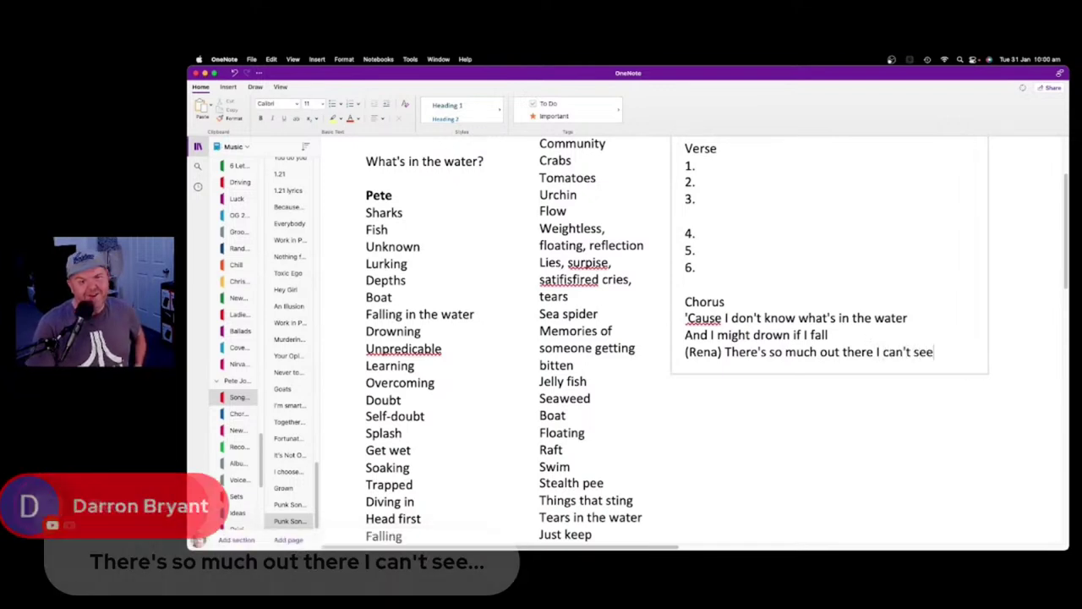
Add the viewer's suggested chorus line "And I don't know how to swim", preceded by their first name in parentheses
{"action": "left_click", "coordinate": [859, 330]}
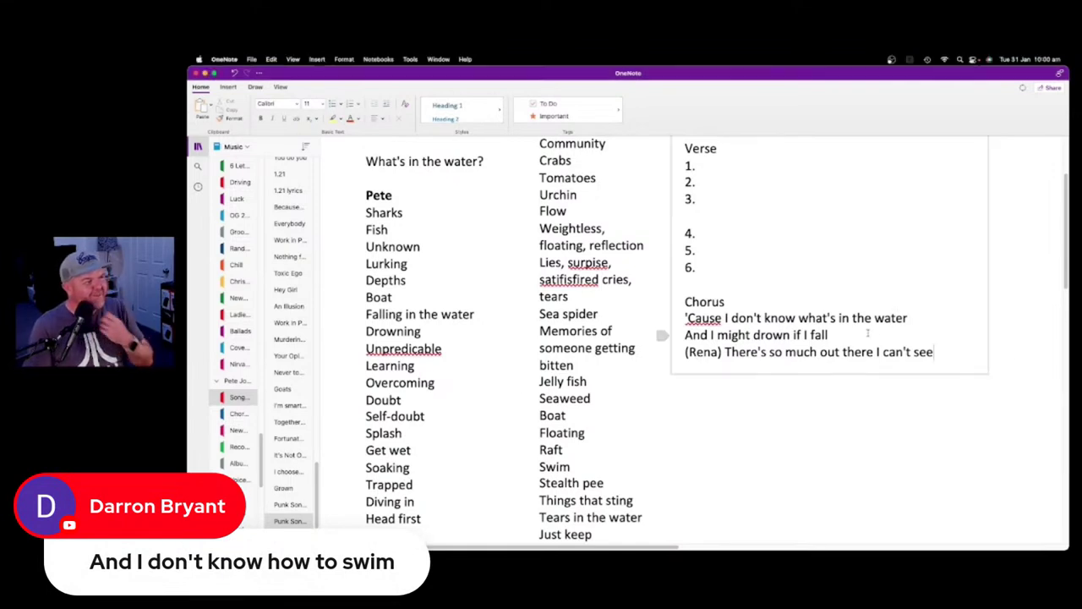
{"action": "left_click", "coordinate": [958, 349]}
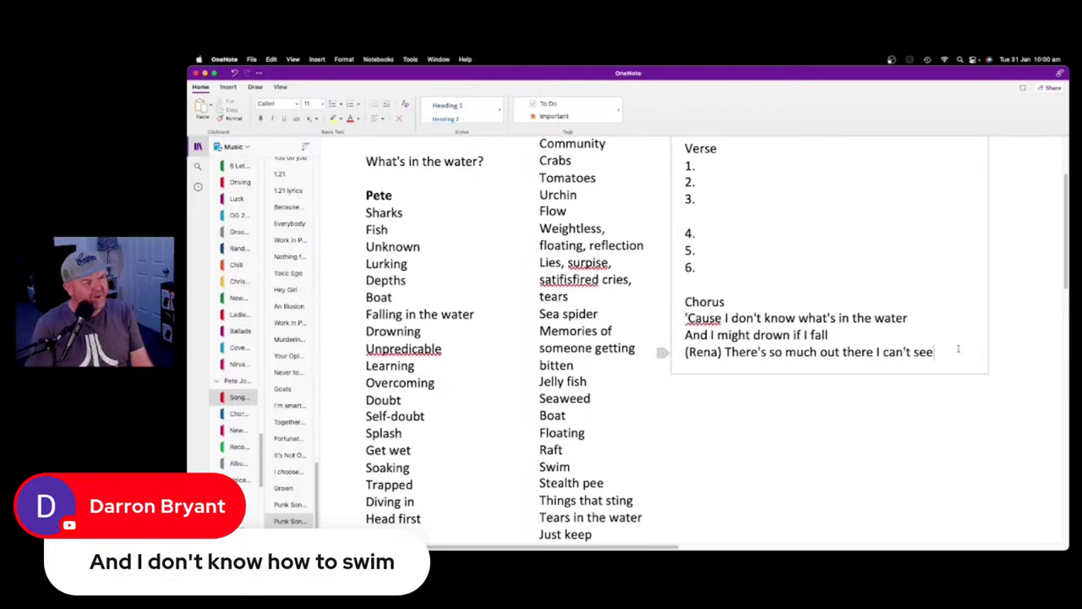
{"action": "key", "text": "Return"}
{"action": "type", "text": "(Da"}
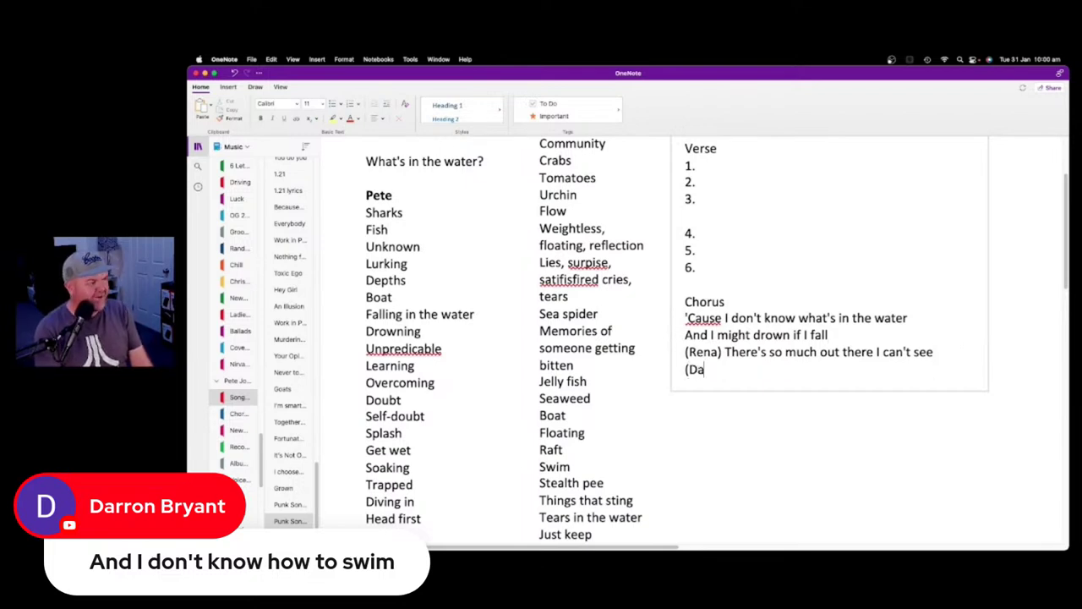
{"action": "type", "text": "rron) And I don't know"}
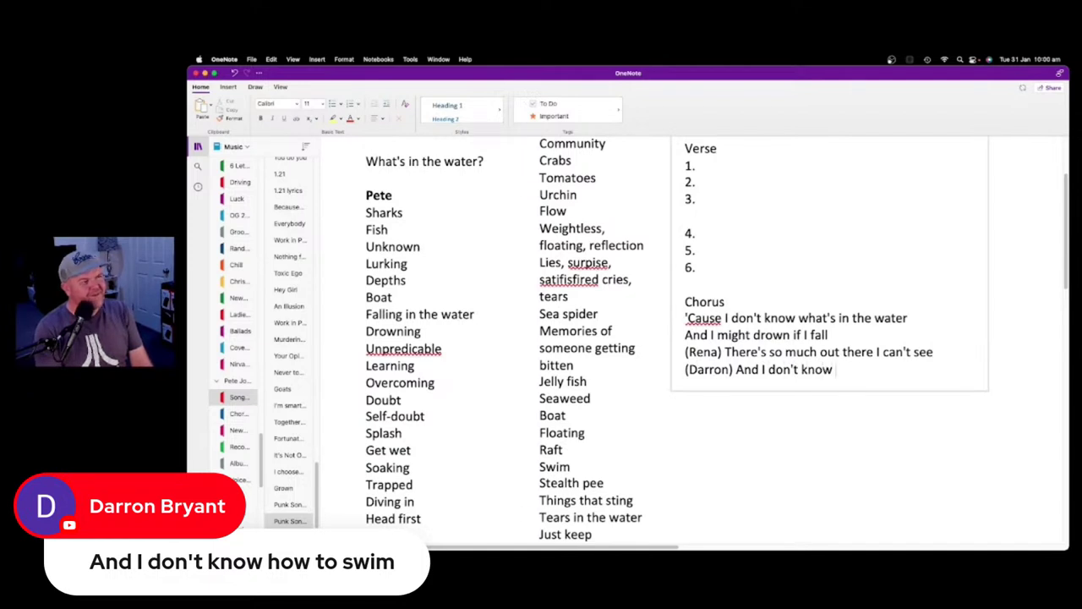
{"action": "type", "text": " how to swim"}
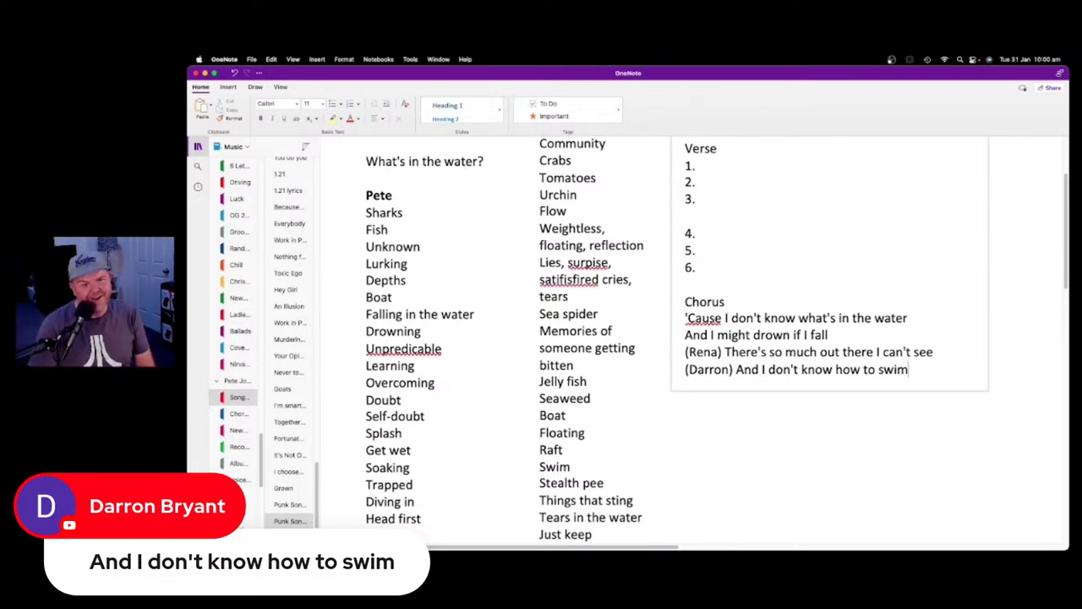
{"action": "key", "text": "super+Tab"}
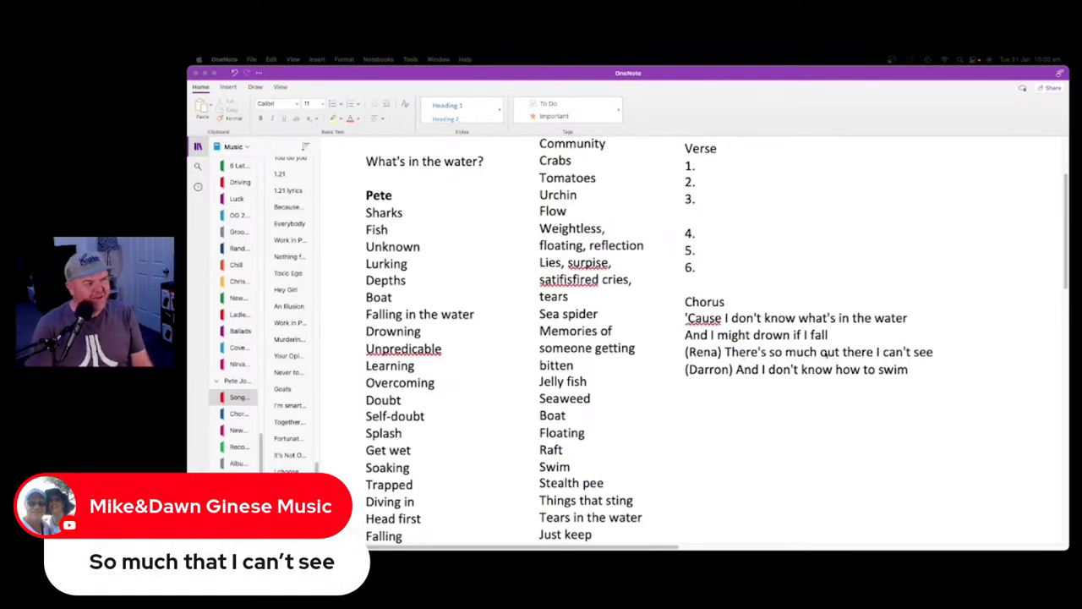
Credit the chorus line "And I might drown if I fall" with the songwriter's own first name in parentheses before it
{"action": "left_click", "coordinate": [743, 346]}
{"action": "key", "text": "Up"}
{"action": "key", "text": "Home"}
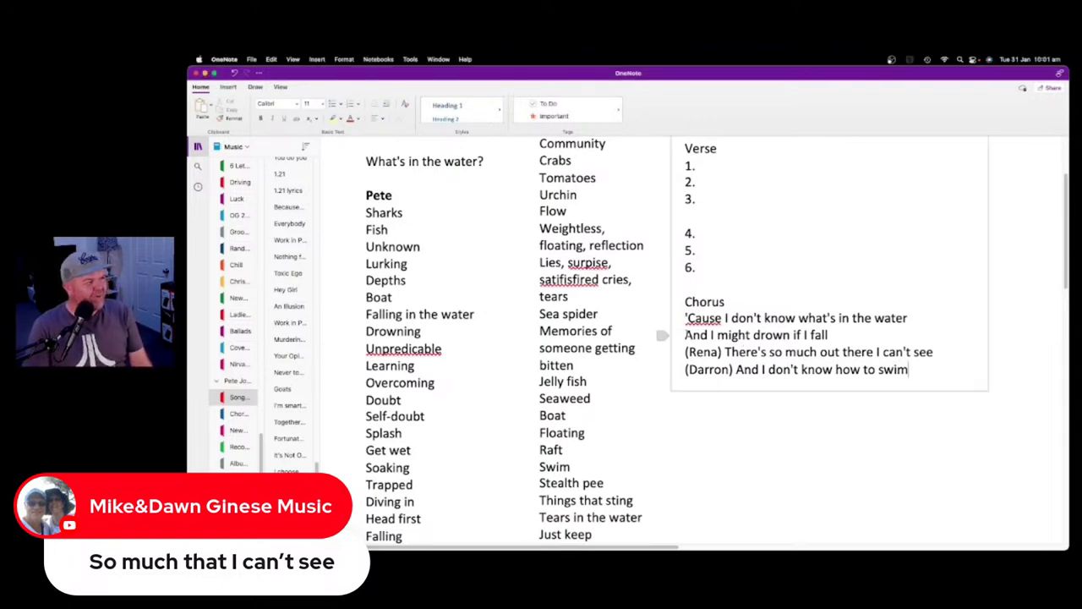
{"action": "type", "text": "(Pete)"}
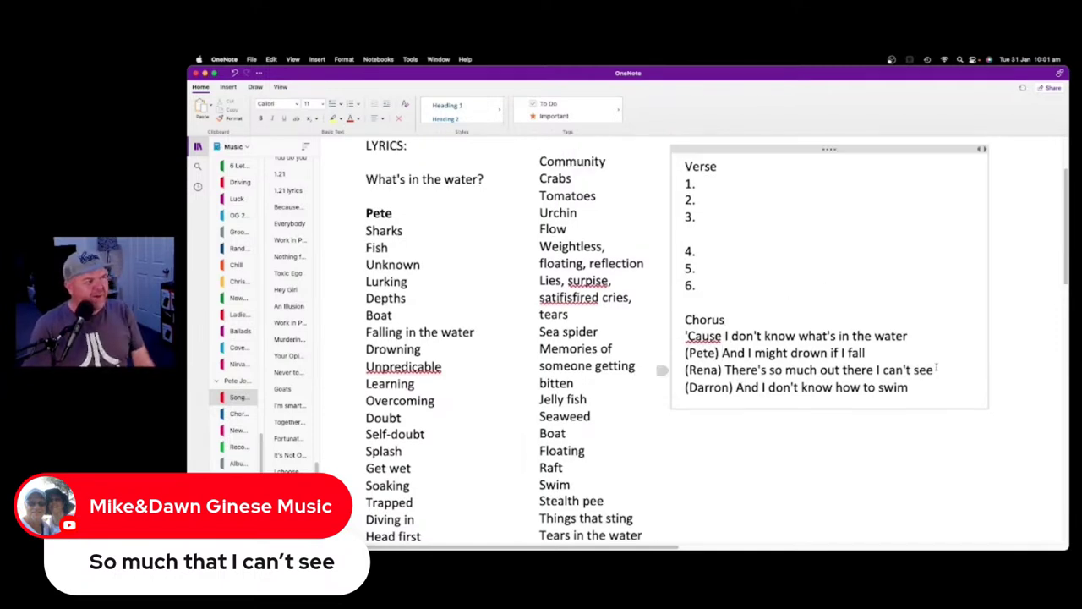
Add a "Verse" heading after a blank line below the chorus and append "(Short)" to the Chorus heading
{"action": "scroll", "coordinate": [942, 392], "scroll_direction": "up", "scroll_amount": 1}
{"action": "left_click", "coordinate": [924, 388]}
{"action": "key", "text": "Return"}
{"action": "key", "text": "Return"}
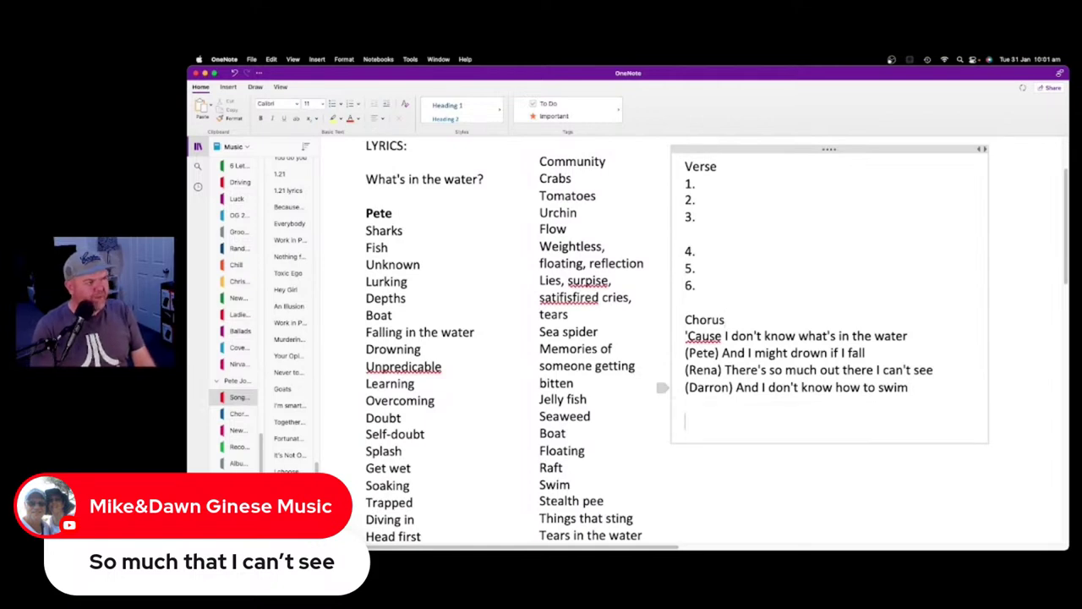
{"action": "type", "text": "Verse"}
{"action": "key", "text": "Up"}
{"action": "key", "text": "Up"}
{"action": "key", "text": "Up"}
{"action": "key", "text": "Up"}
{"action": "key", "text": "Up"}
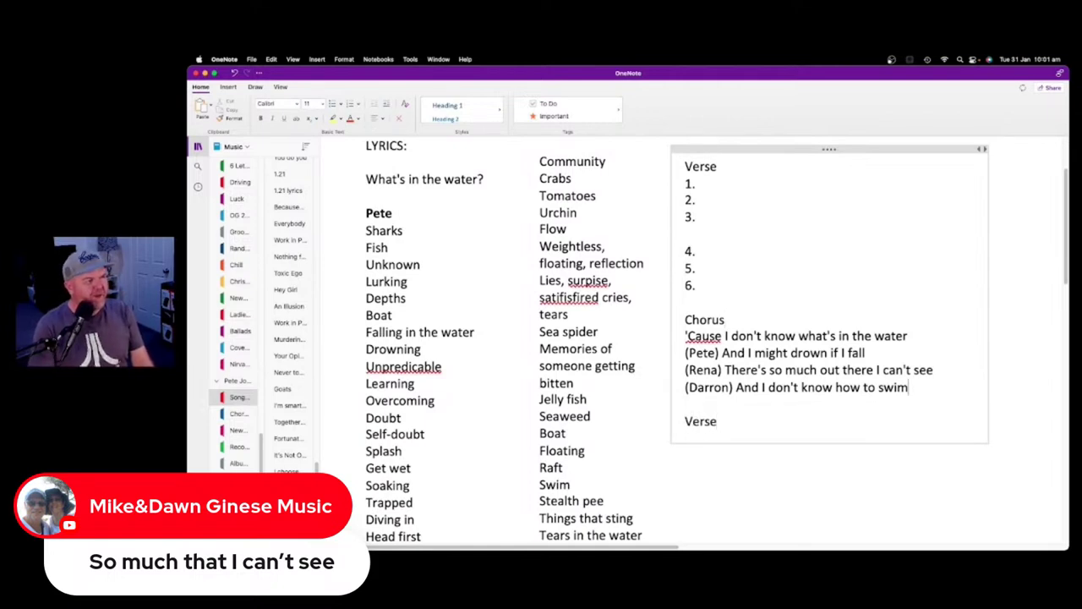
{"action": "type", "text": "(Short)"}
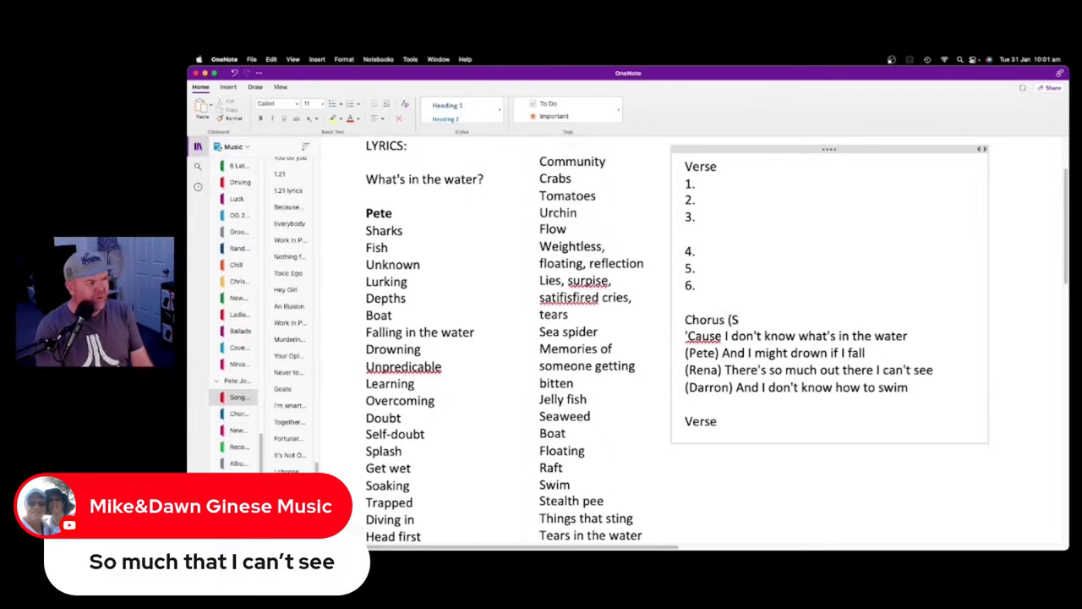
{"action": "left_click", "coordinate": [908, 335]}
{"action": "left_click", "coordinate": [933, 369]}
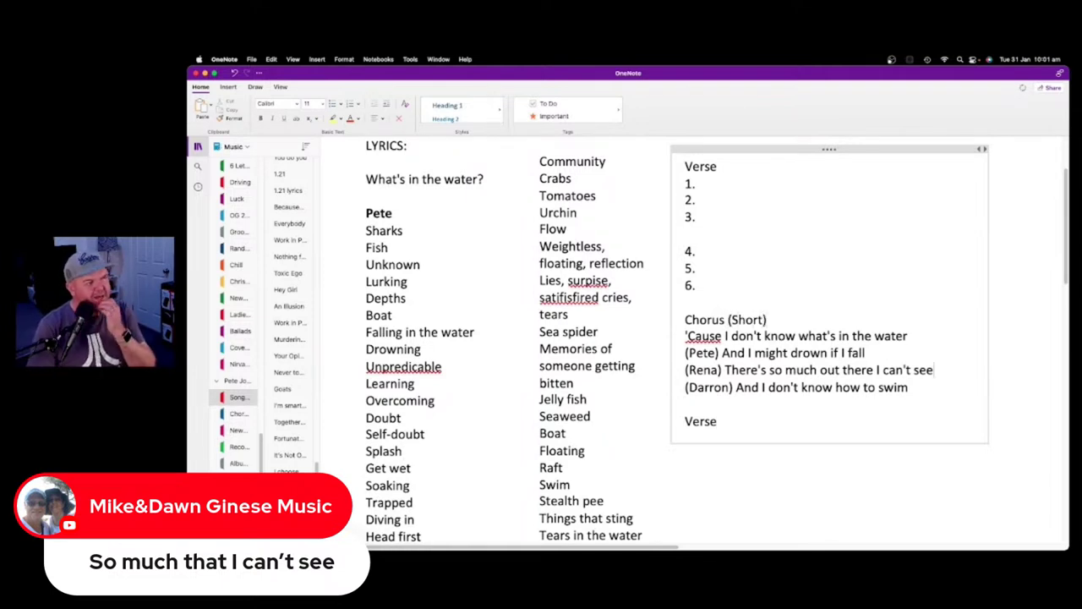
Lay out numbered lines 1. to 6. under the second Verse heading, with a blank line between 3. and 4
{"action": "left_click", "coordinate": [717, 420]}
{"action": "key", "text": "Return"}
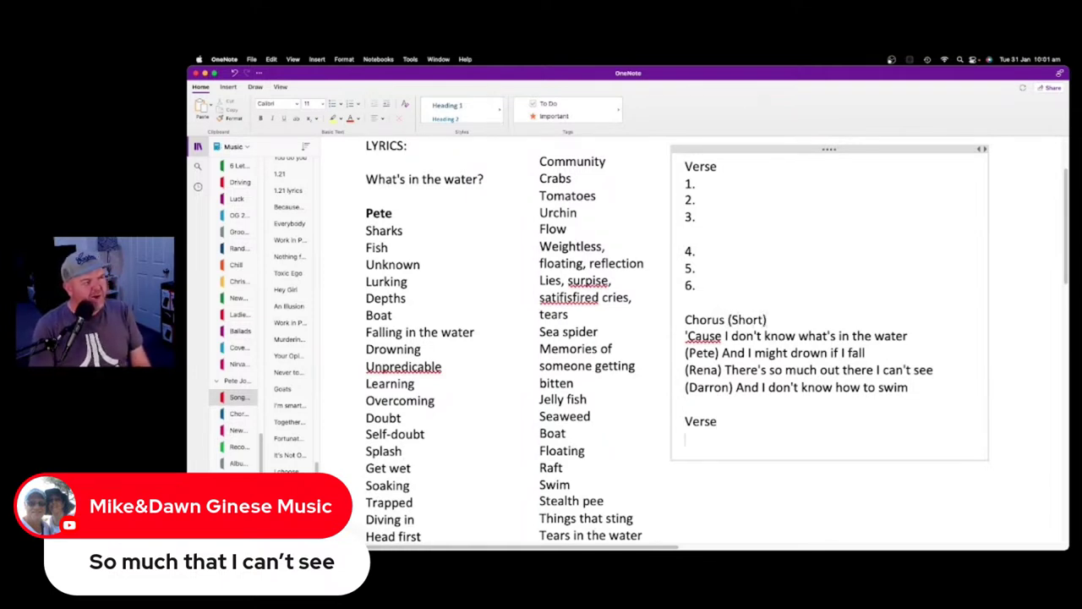
{"action": "type", "text": "1."}
{"action": "key", "text": "Return"}
{"action": "type", "text": "2."}
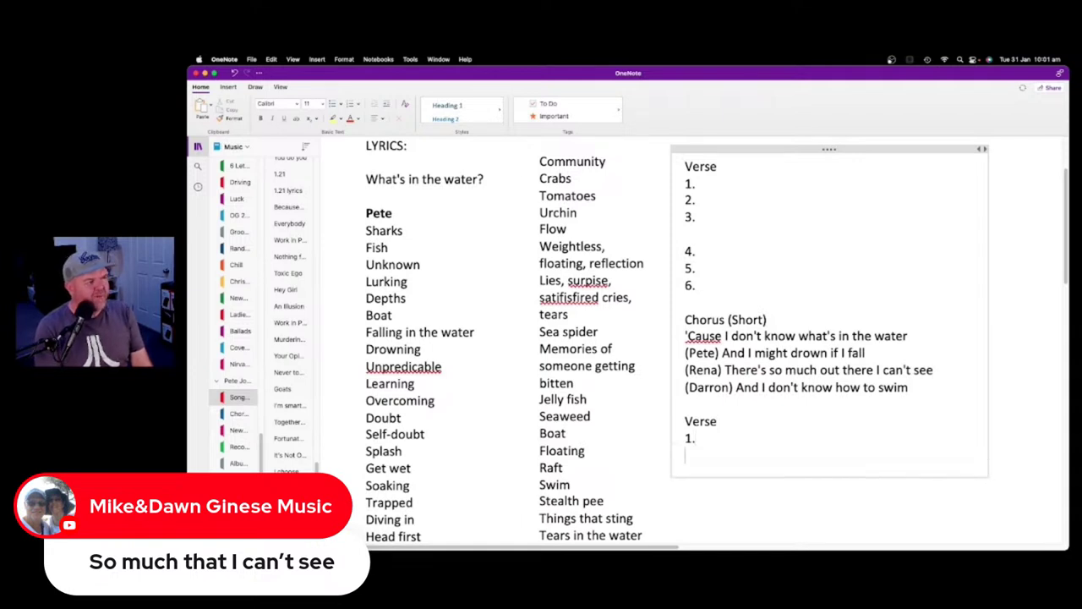
{"action": "key", "text": "Return"}
{"action": "type", "text": "3."}
{"action": "key", "text": "Return"}
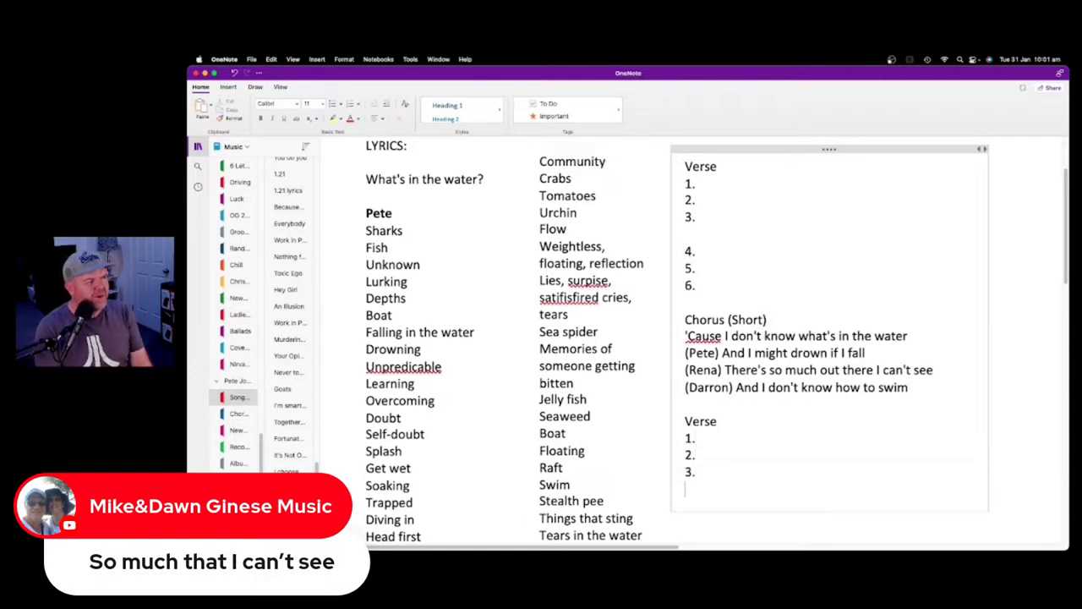
{"action": "type", "text": "4."}
{"action": "key", "text": "Return"}
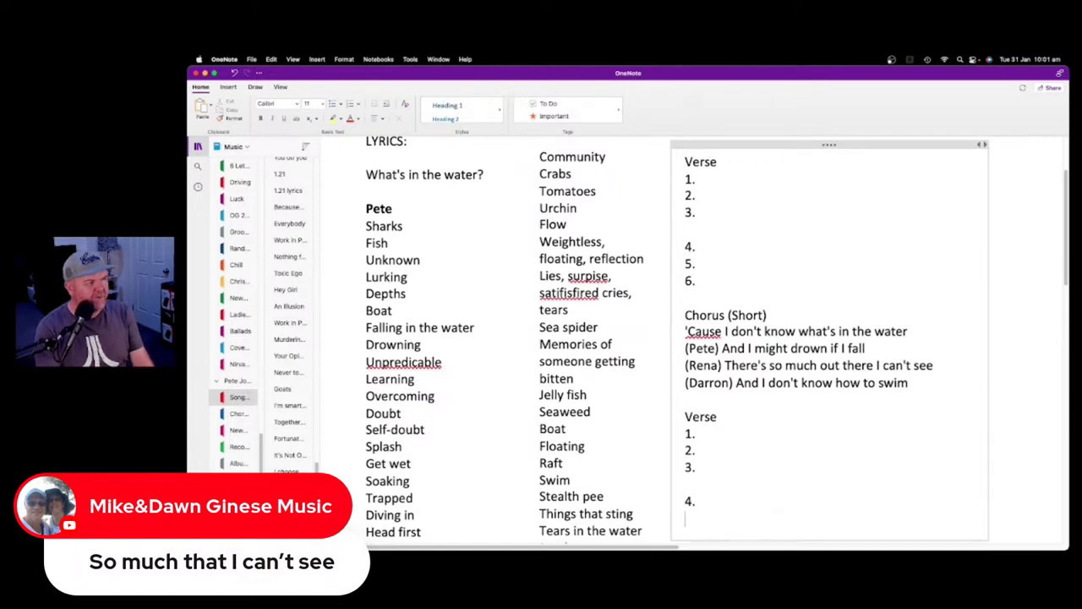
{"action": "type", "text": "5."}
{"action": "key", "text": "Return"}
{"action": "type", "text": "6."}
{"action": "key", "text": "Return"}
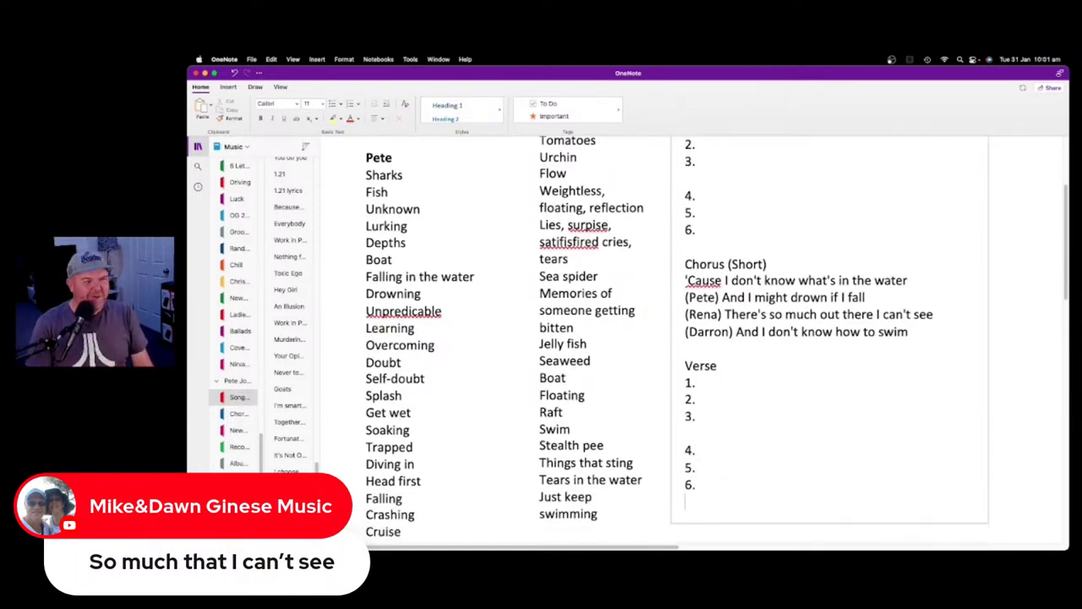
Switch to Chrome, search for "chatgpt" in a new tab and open a new ChatGPT chat from the OpenAI page
{"action": "double_click", "coordinate": [656, 73]}
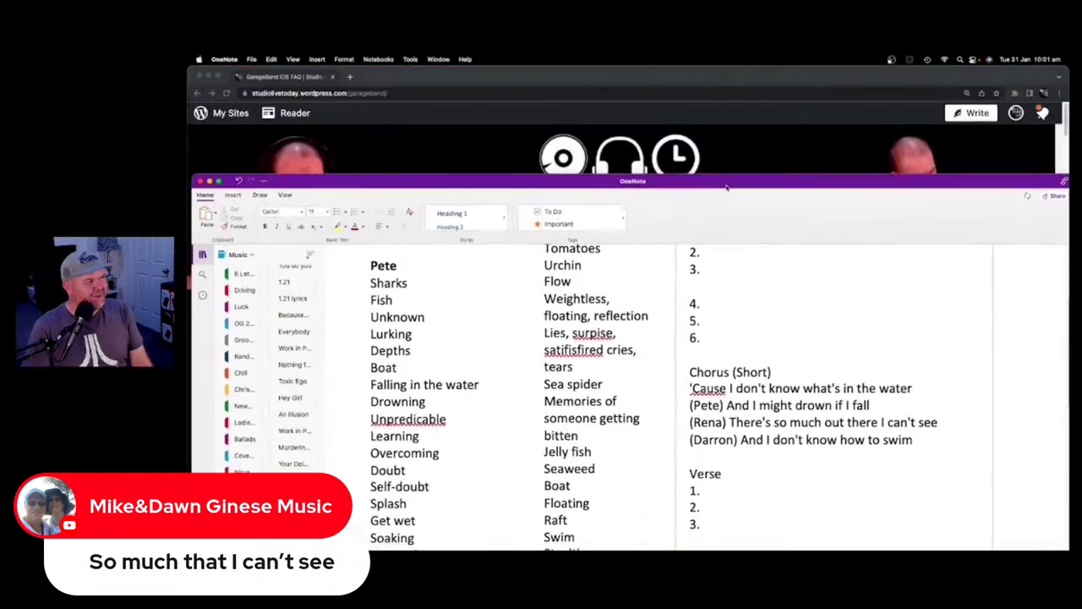
{"action": "left_click", "coordinate": [655, 80]}
{"action": "left_click", "coordinate": [350, 77]}
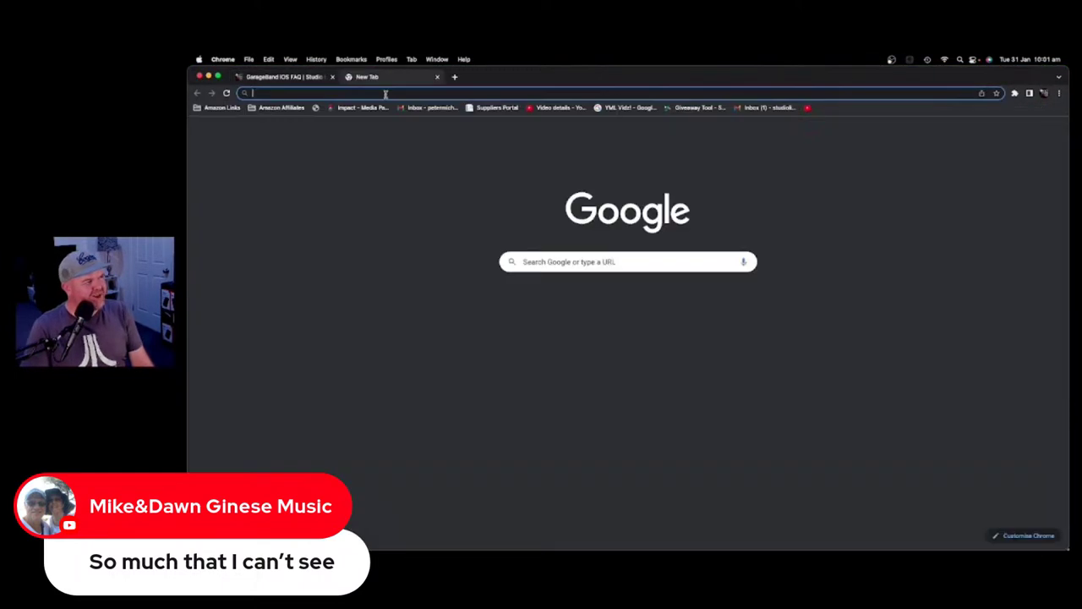
{"action": "type", "text": "chatgpt"}
{"action": "key", "text": "Return"}
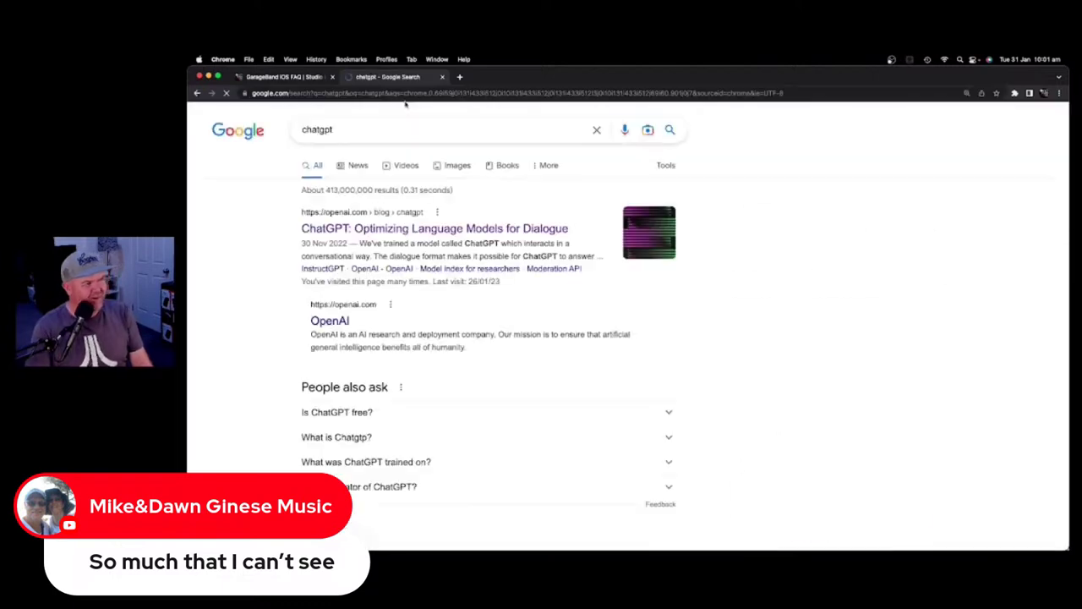
{"action": "left_click", "coordinate": [445, 230]}
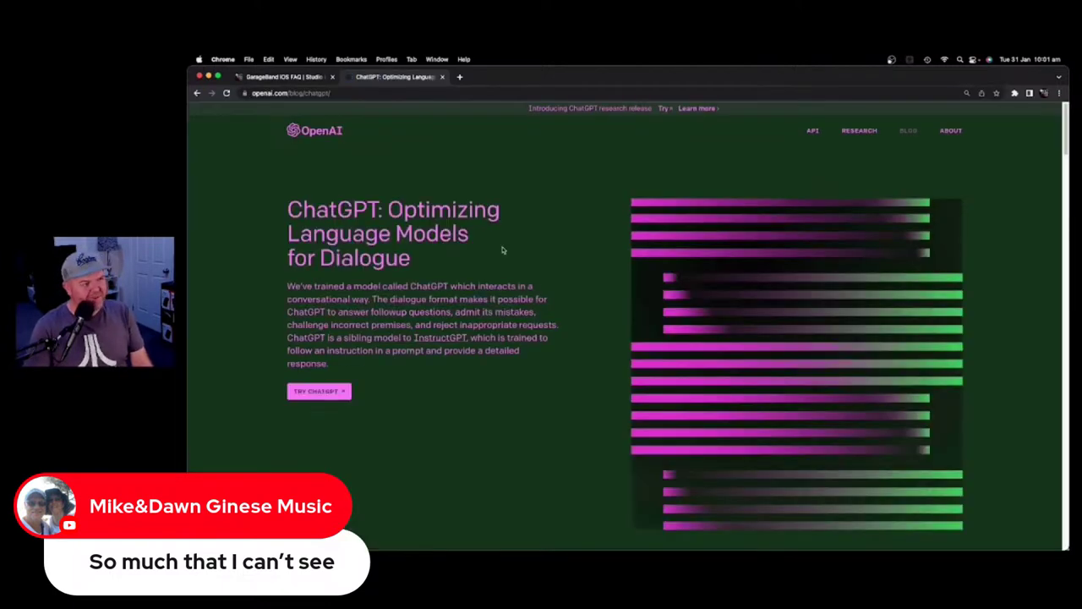
{"action": "left_click", "coordinate": [326, 393]}
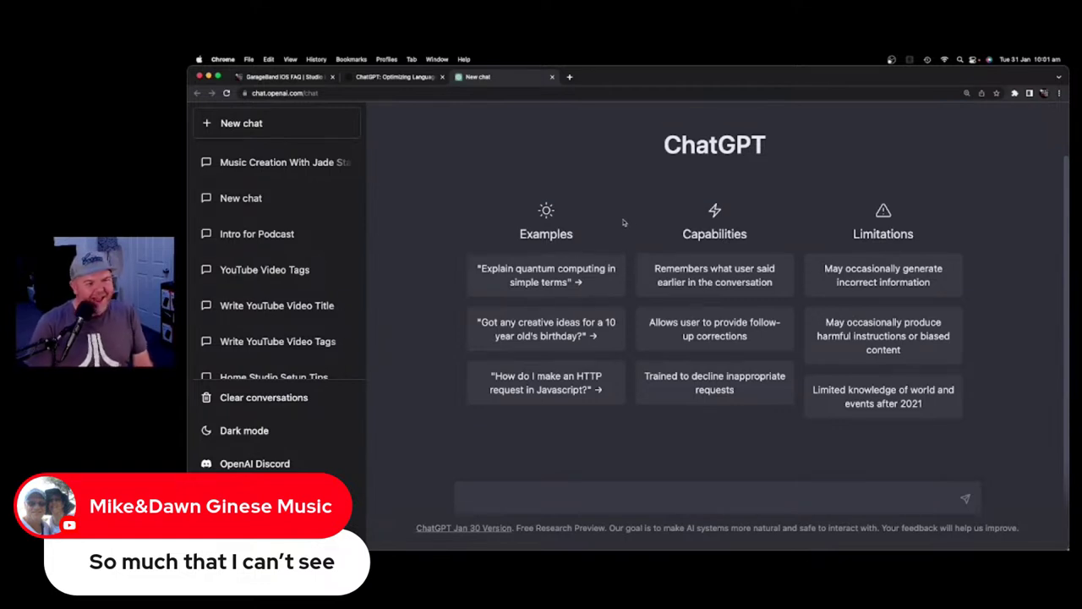
Return to OneNote and add the credited viewer suggestion "And I'm going down if I fall" as the last chorus line
{"action": "key", "text": "super+Tab"}
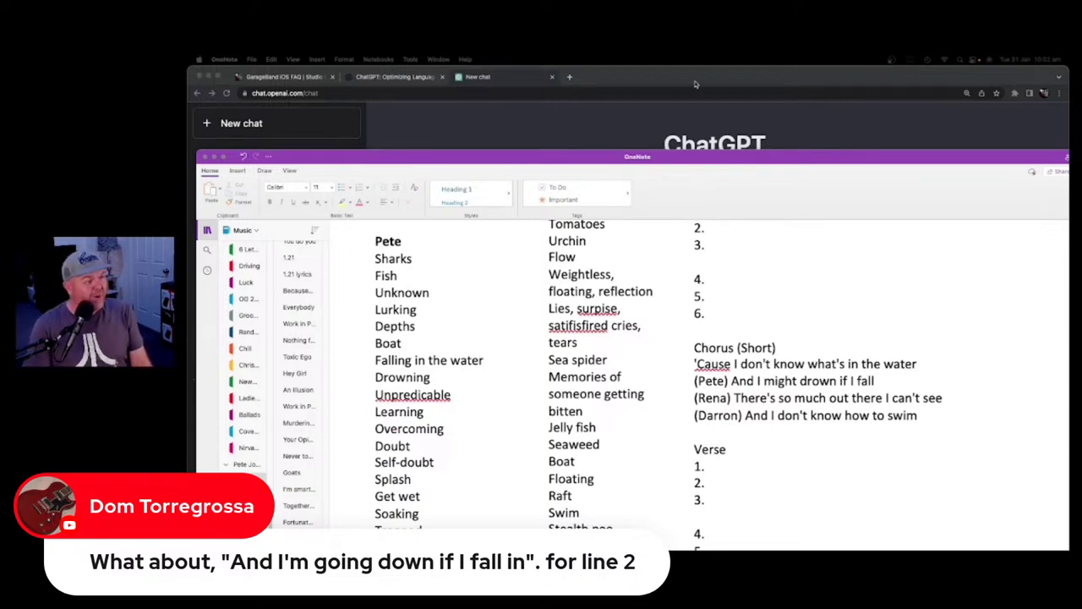
{"action": "left_click", "coordinate": [937, 416]}
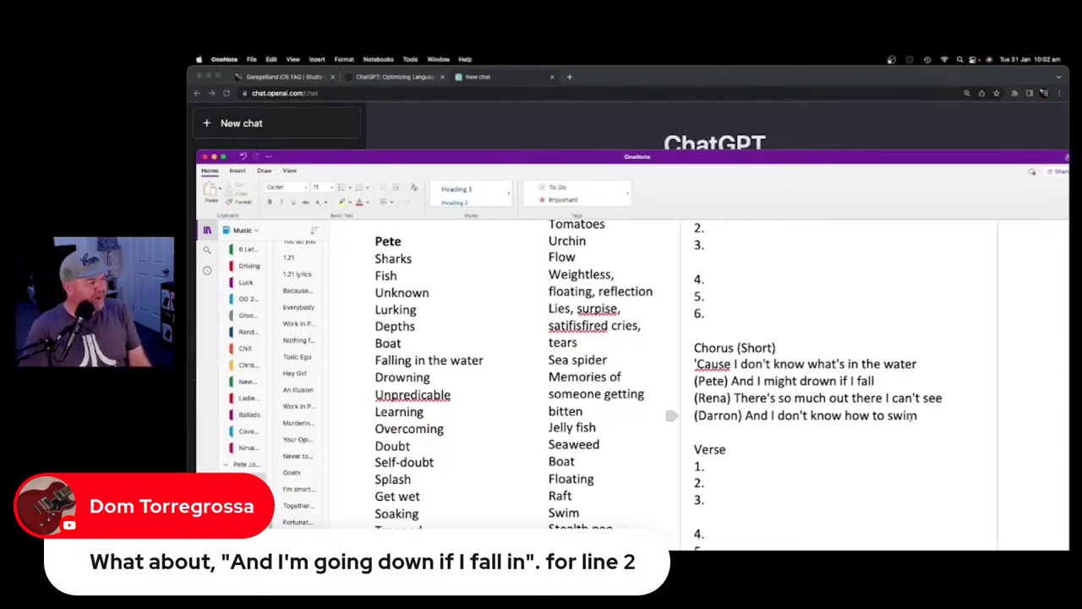
{"action": "key", "text": "Return"}
{"action": "type", "text": "(Dom"}
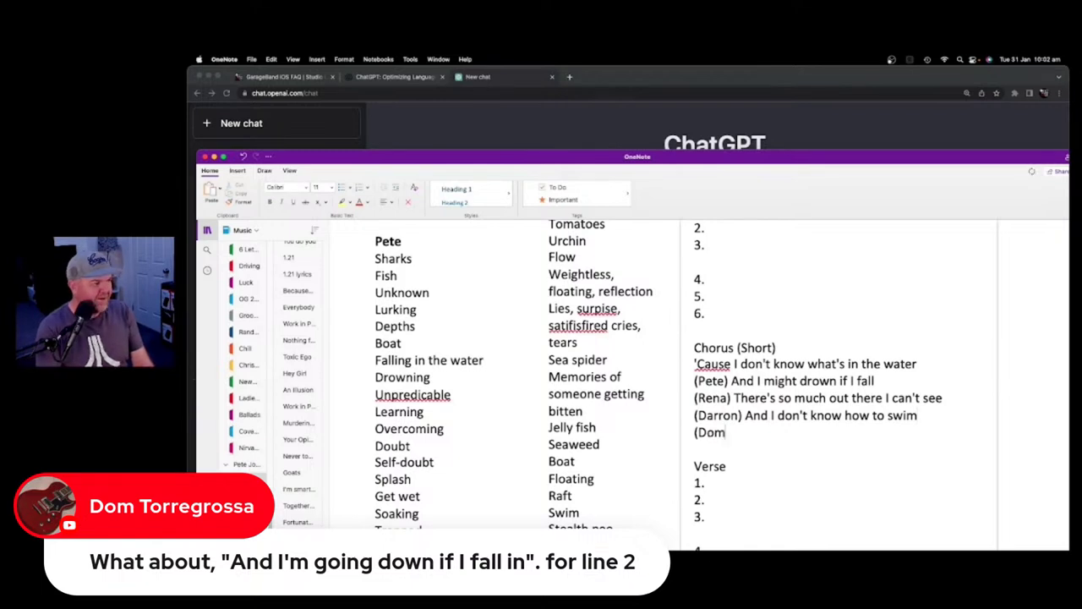
{"action": "type", "text": ") And I'm going down if I"}
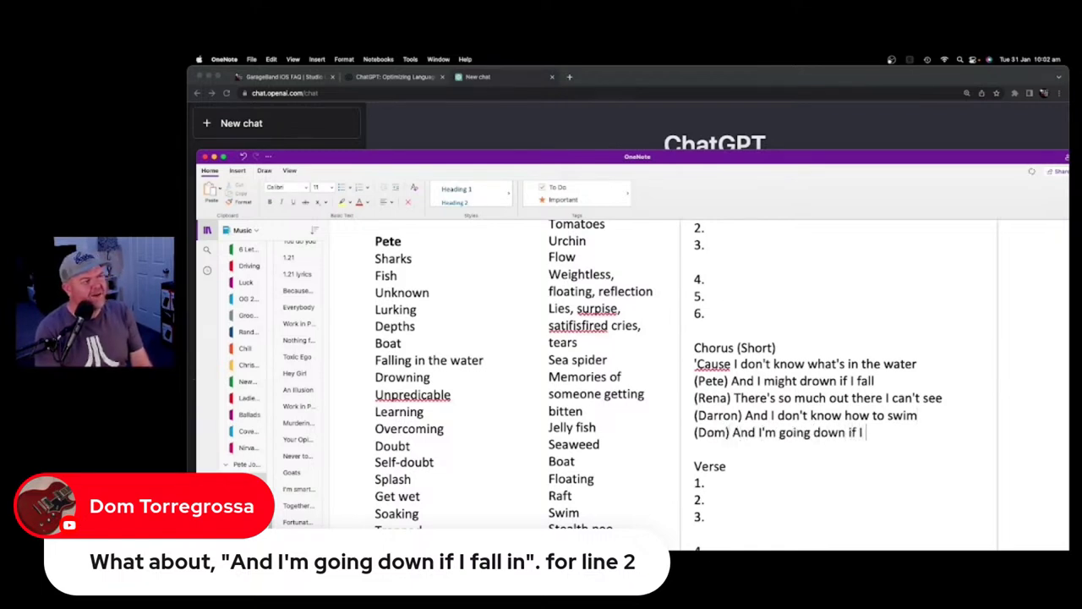
{"action": "type", "text": "fall"}
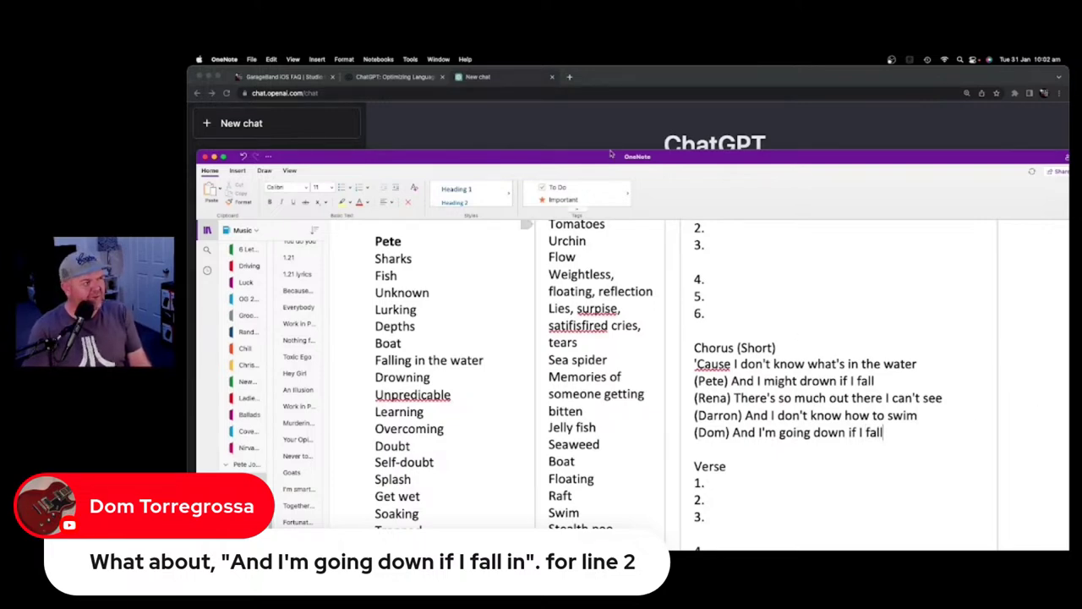
Switch to the ChatGPT window in Chrome and move it down to uncover the OneNote lyrics behind it
{"action": "left_click", "coordinate": [630, 96]}
{"action": "left_click", "coordinate": [616, 489]}
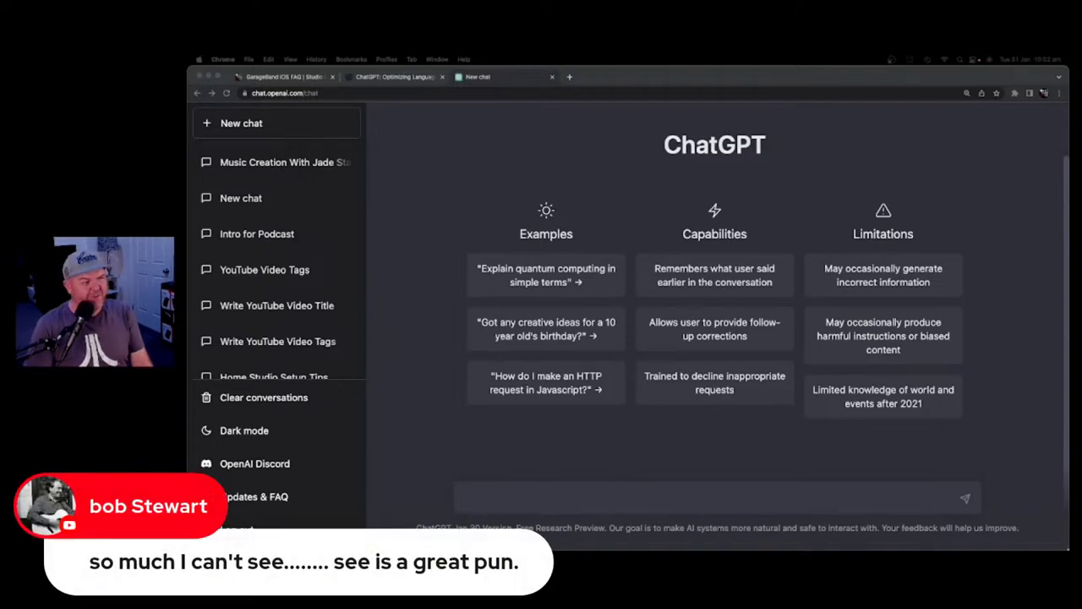
{"action": "left_click_drag", "start_coordinate": [765, 76], "coordinate": [758, 320]}
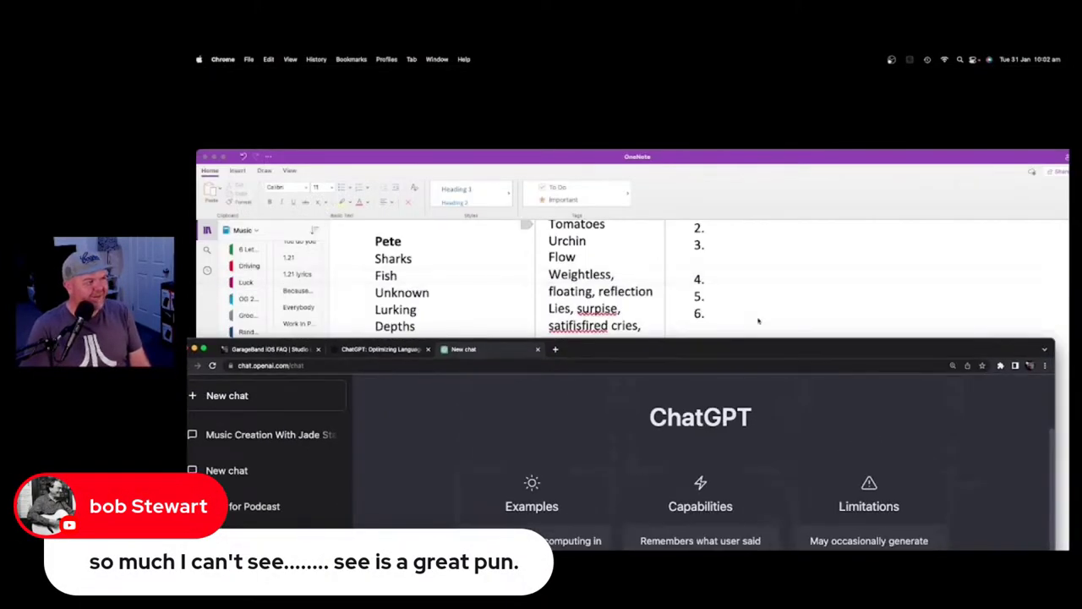
{"action": "left_click", "coordinate": [798, 289]}
{"action": "scroll", "coordinate": [797, 285], "scroll_direction": "down", "scroll_amount": 2}
{"action": "left_click", "coordinate": [885, 402]}
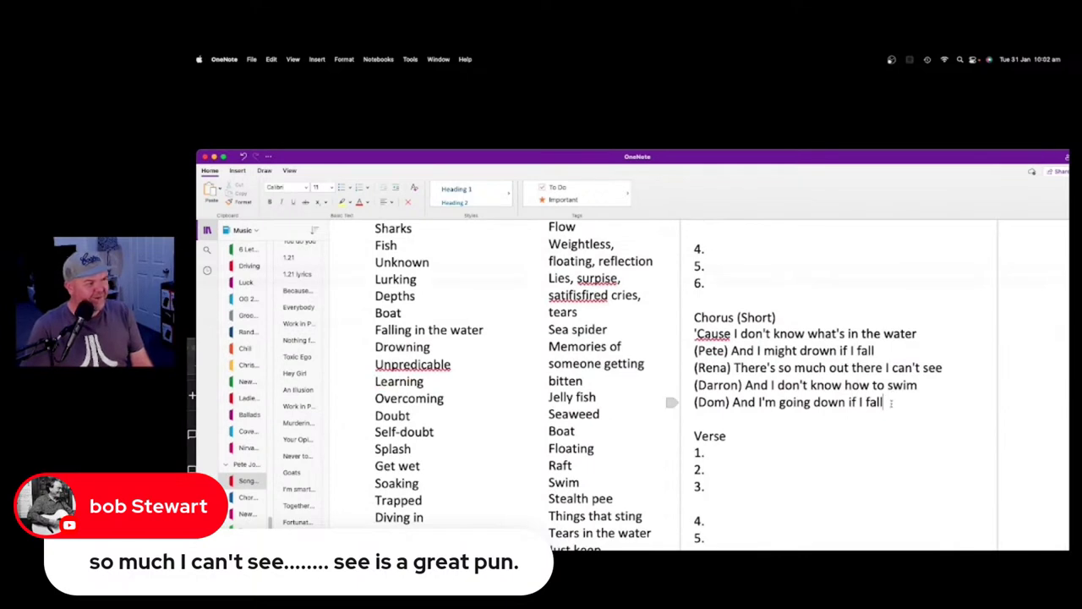
{"action": "key", "text": "Return"}
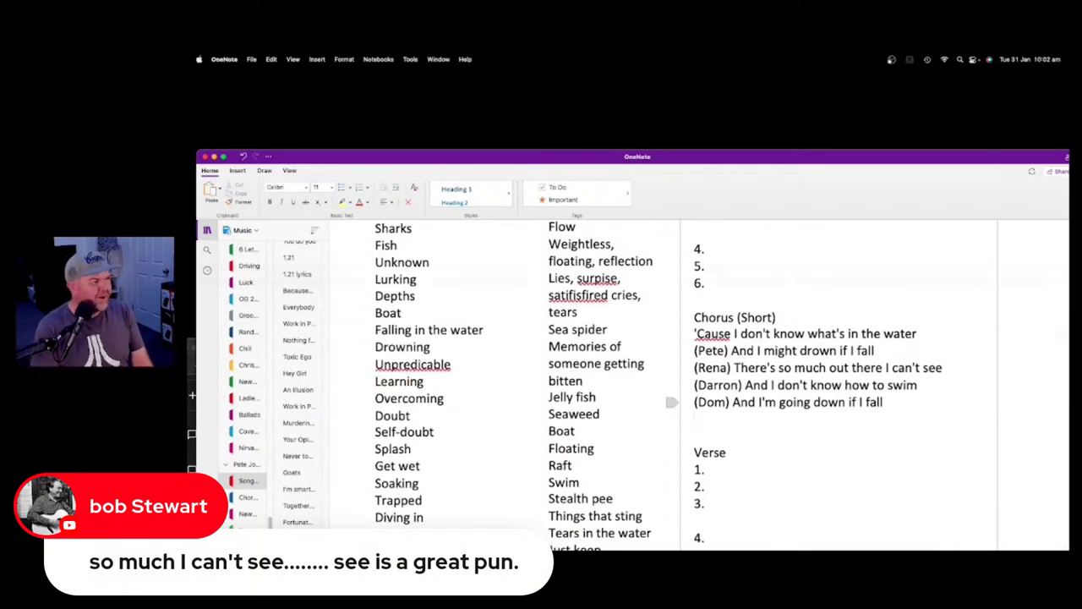
{"action": "key", "text": "BackSpace"}
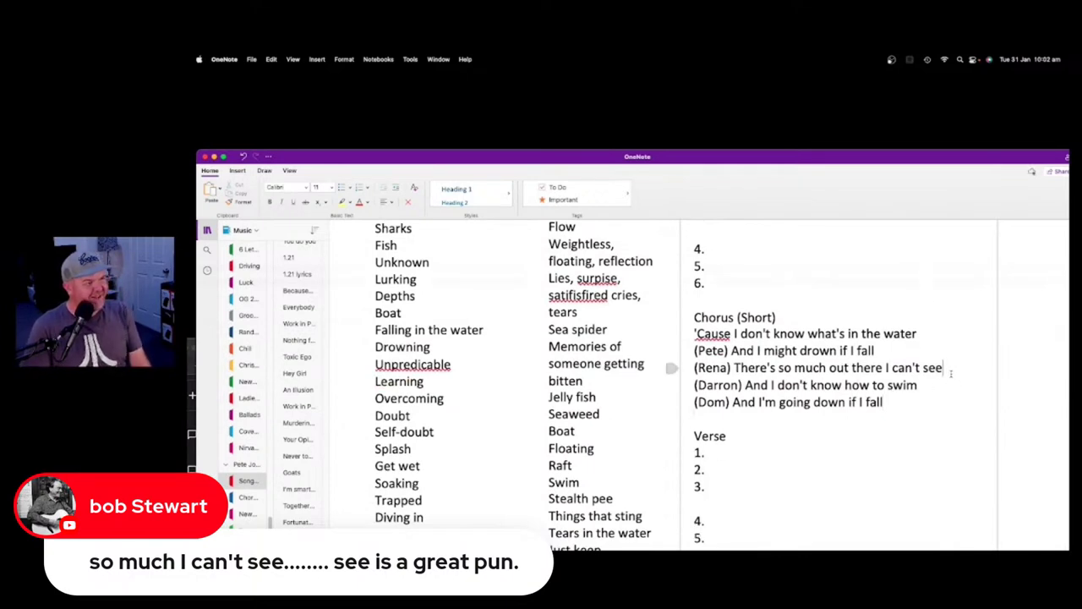
Shift the ChatGPT window lower to expose the chorus and copy its line "'Cause I don't know what's in the water" in OneNote
{"action": "key", "text": "super+Tab"}
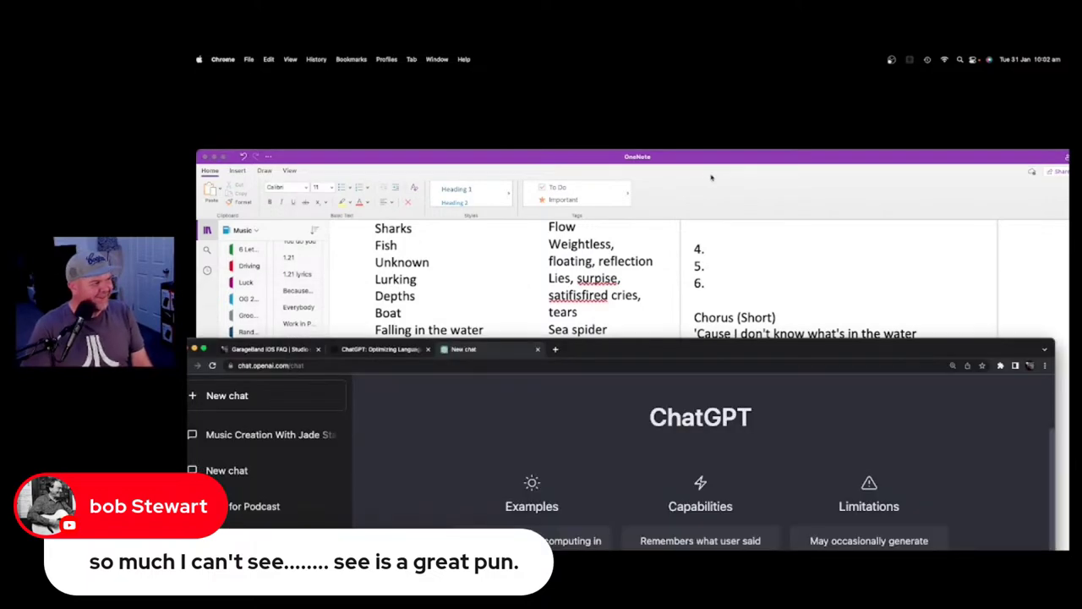
{"action": "left_click_drag", "start_coordinate": [707, 349], "coordinate": [769, 402]}
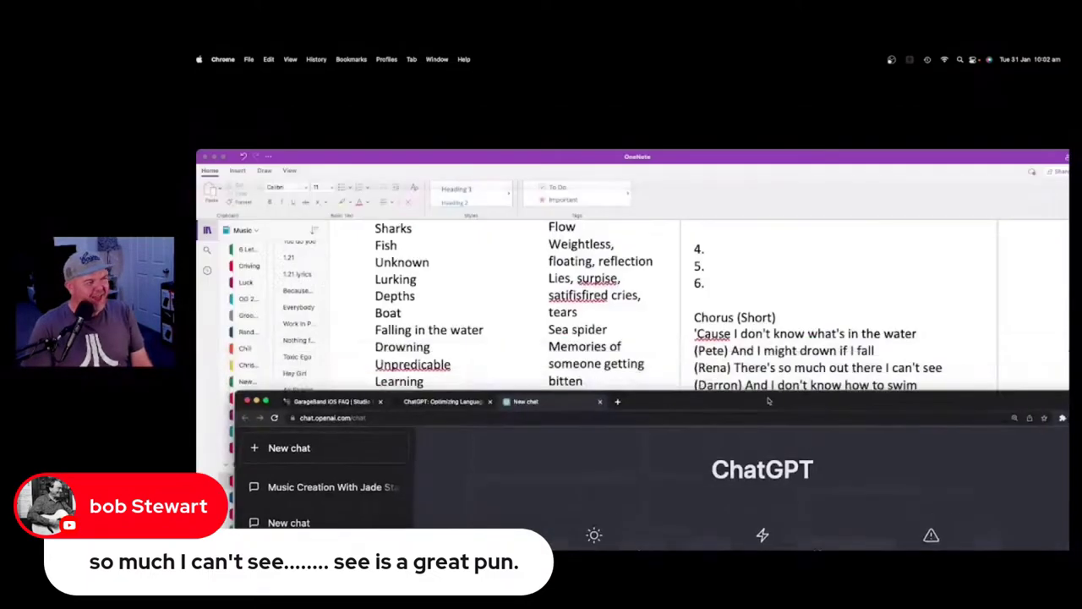
{"action": "left_click", "coordinate": [858, 330]}
{"action": "left_click_drag", "start_coordinate": [933, 333], "coordinate": [694, 333]}
{"action": "key", "text": "super+c"}
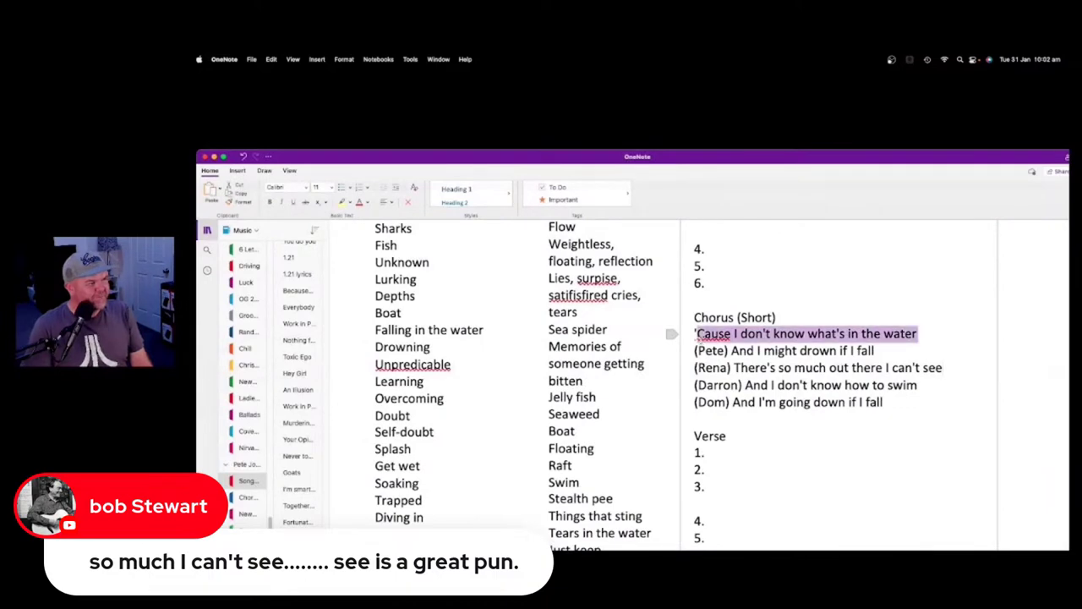
Switch to Chrome, move the ChatGPT window up and begin a prompt asking for a punk song's next line, pasting the copied lyric as the first chorus line
{"action": "key", "text": "super+Tab"}
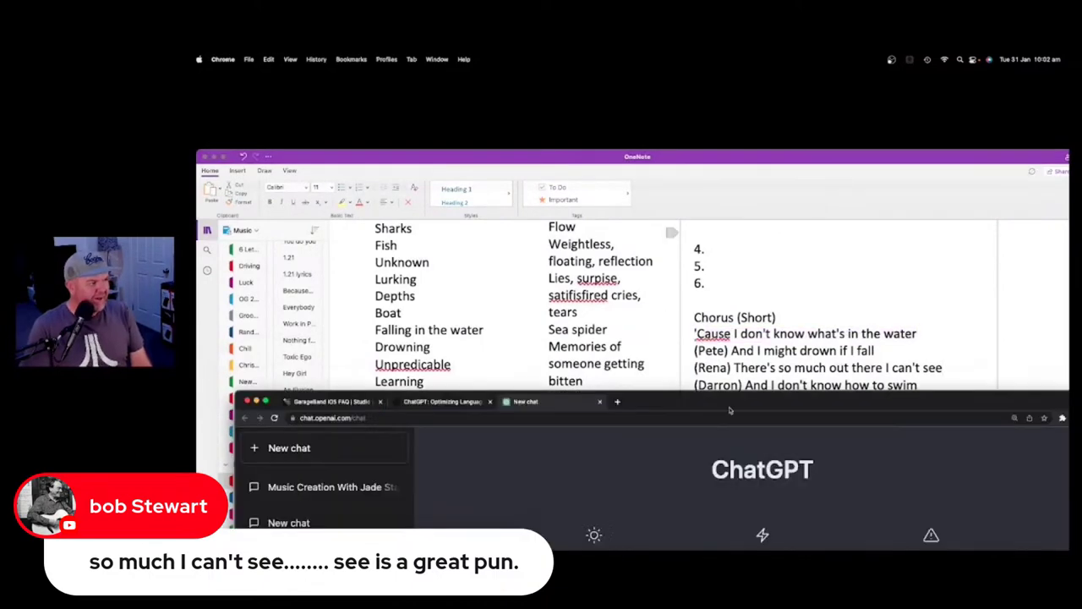
{"action": "left_click_drag", "start_coordinate": [712, 388], "coordinate": [683, 74]}
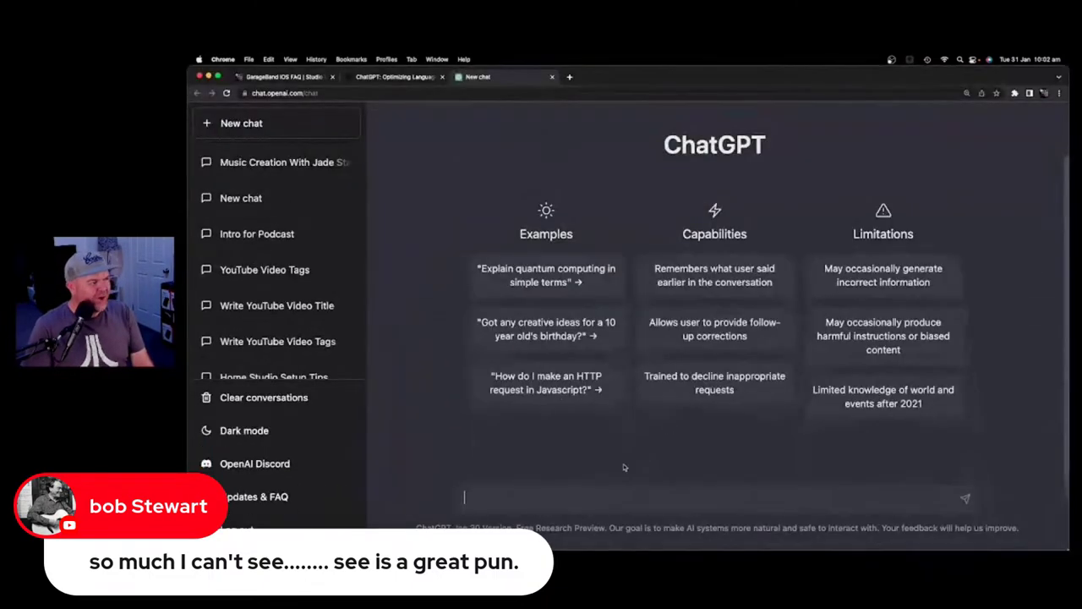
{"action": "type", "text": "Write the next "}
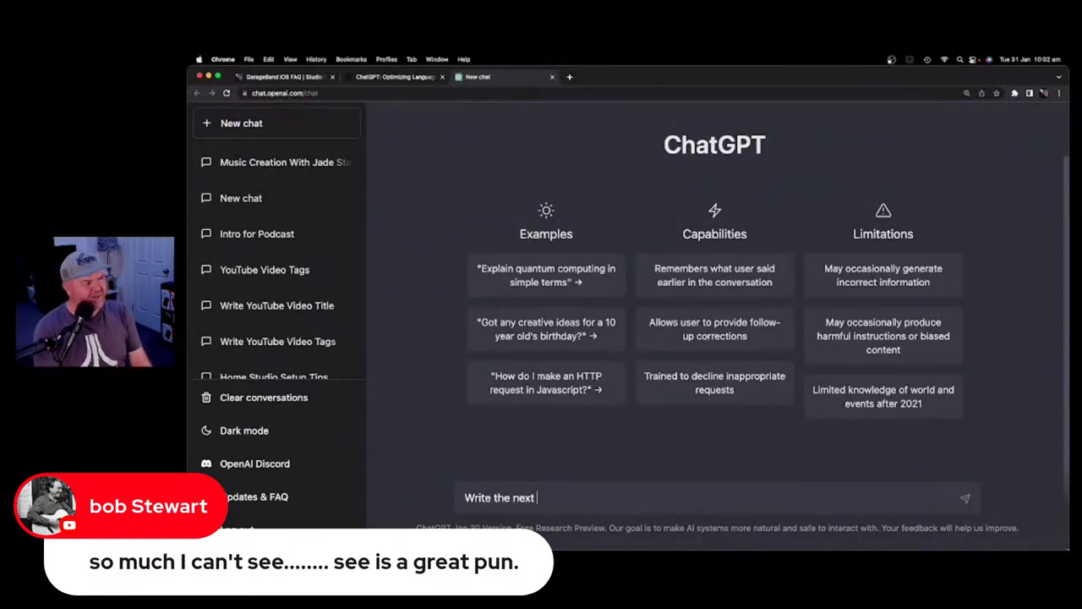
{"action": "type", "text": "line of a punk song"}
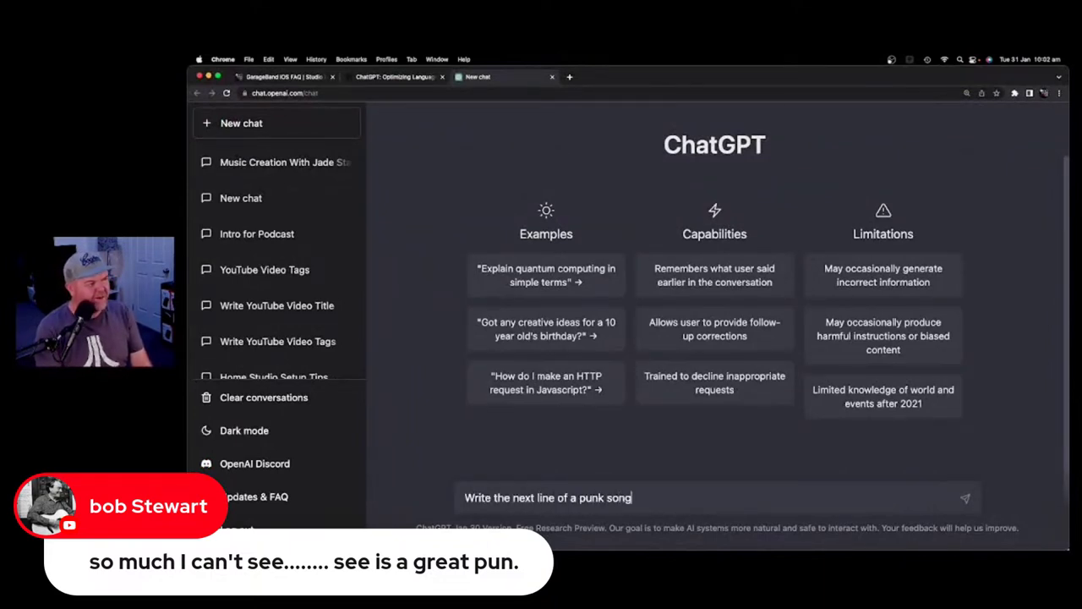
{"action": "type", "text": ", where the first "}
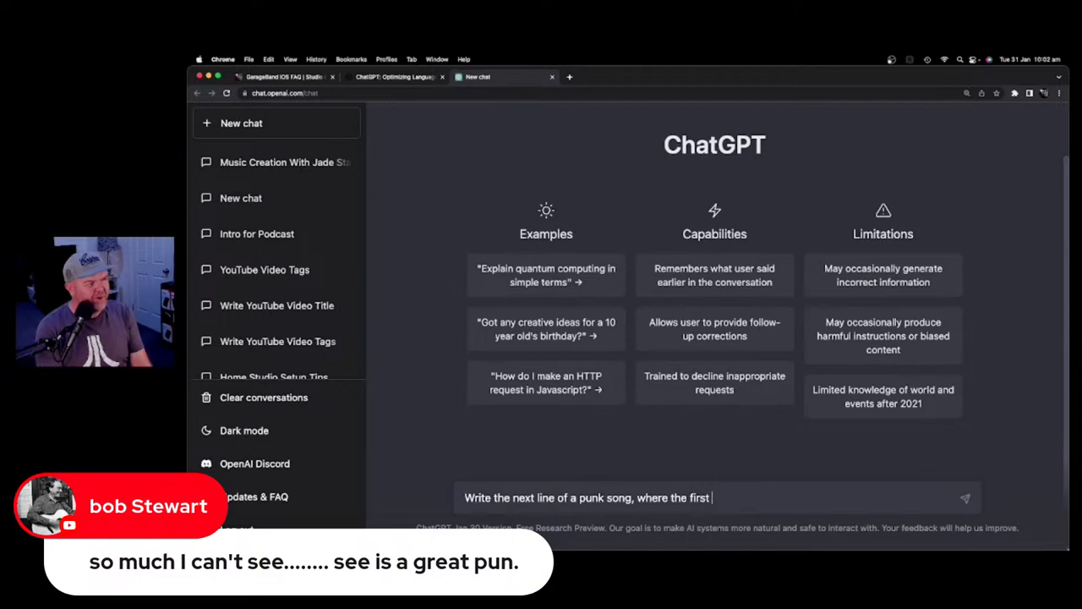
{"action": "type", "text": "line of the chorus is "}
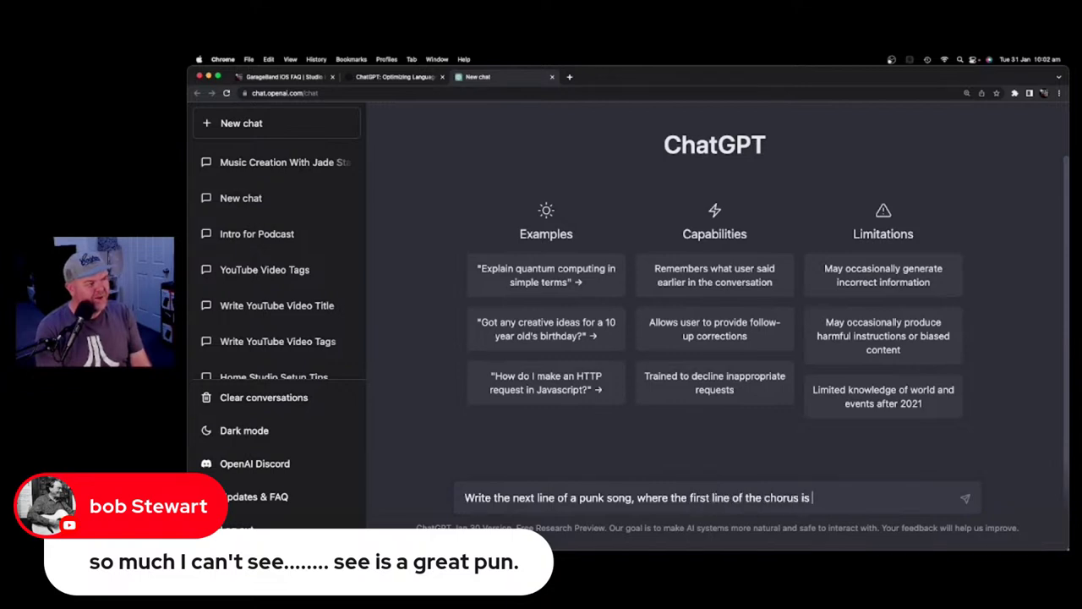
{"action": "type", "text": "\""}
{"action": "key", "text": "super+v"}
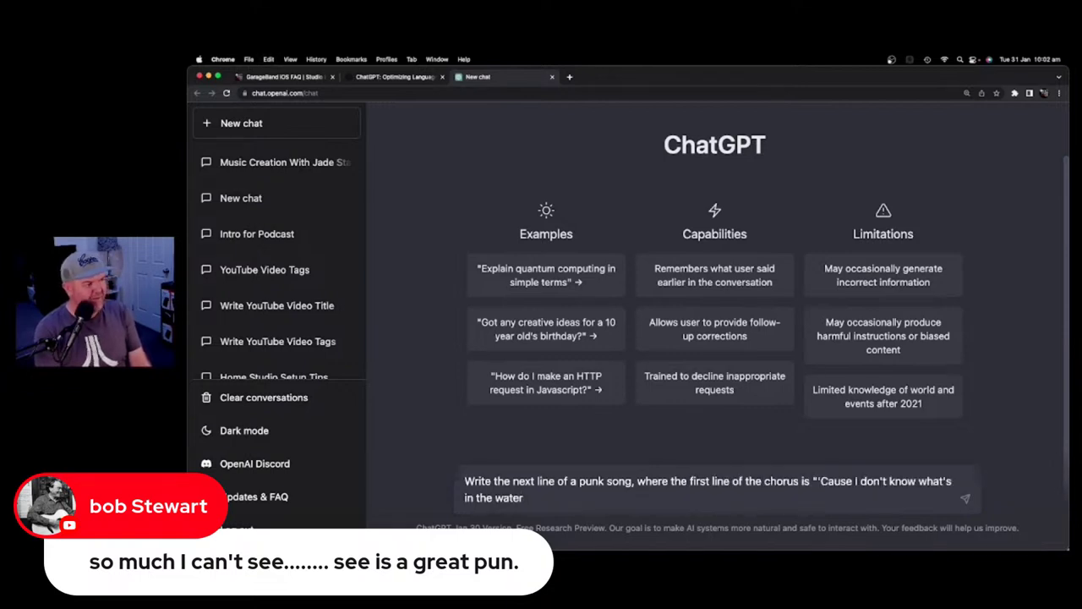
{"action": "type", "text": "\""}
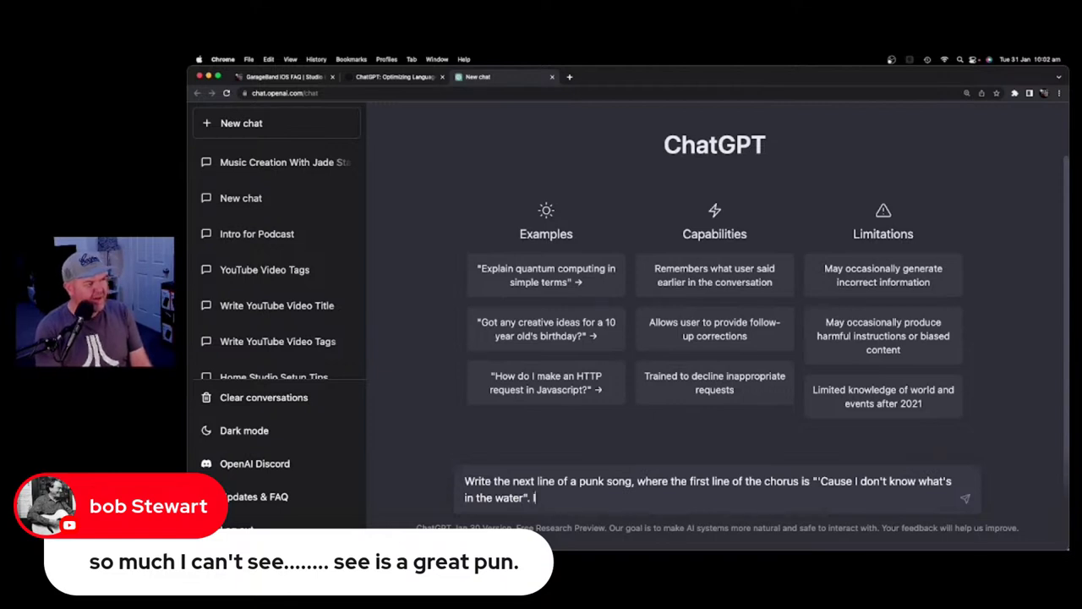
Add "It should not rhyme and should use about the same number of syllables." to the prompt and send it
{"action": "type", "text": ". It should not r"}
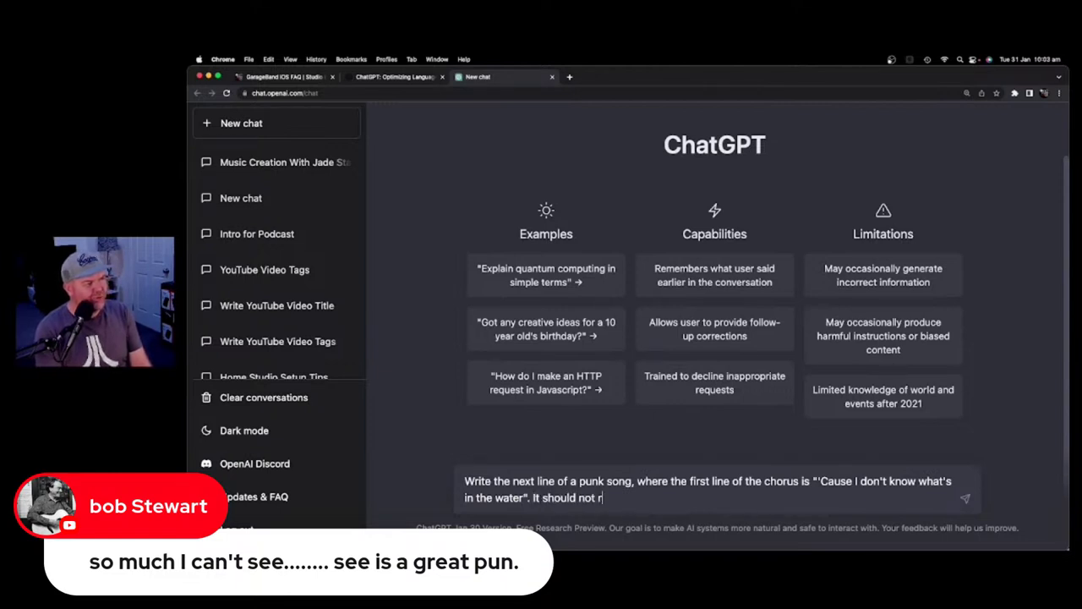
{"action": "type", "text": "hyme"}
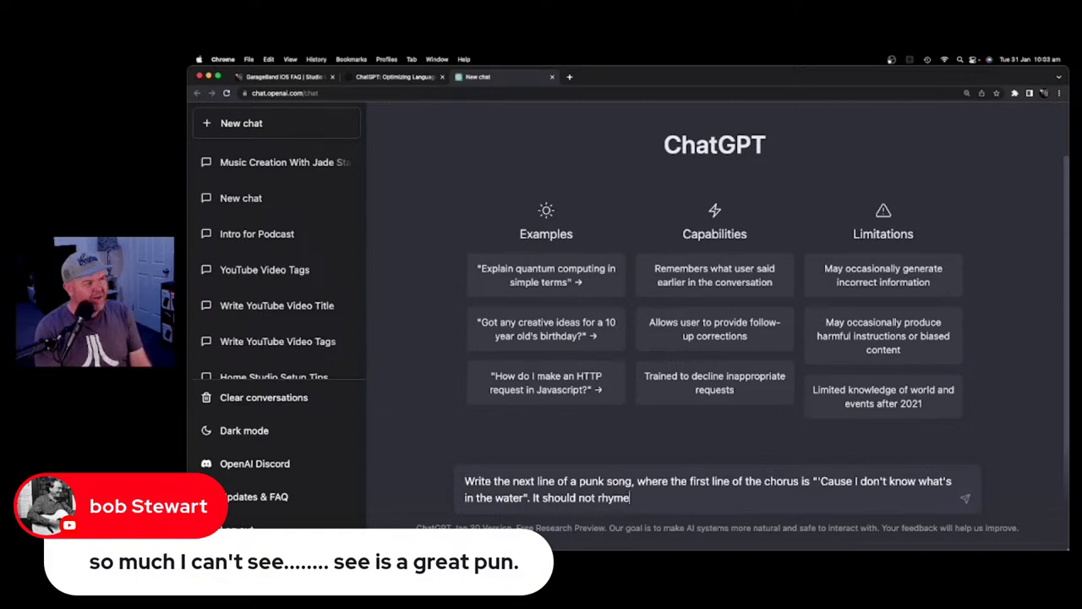
{"action": "type", "text": " and should use ab"}
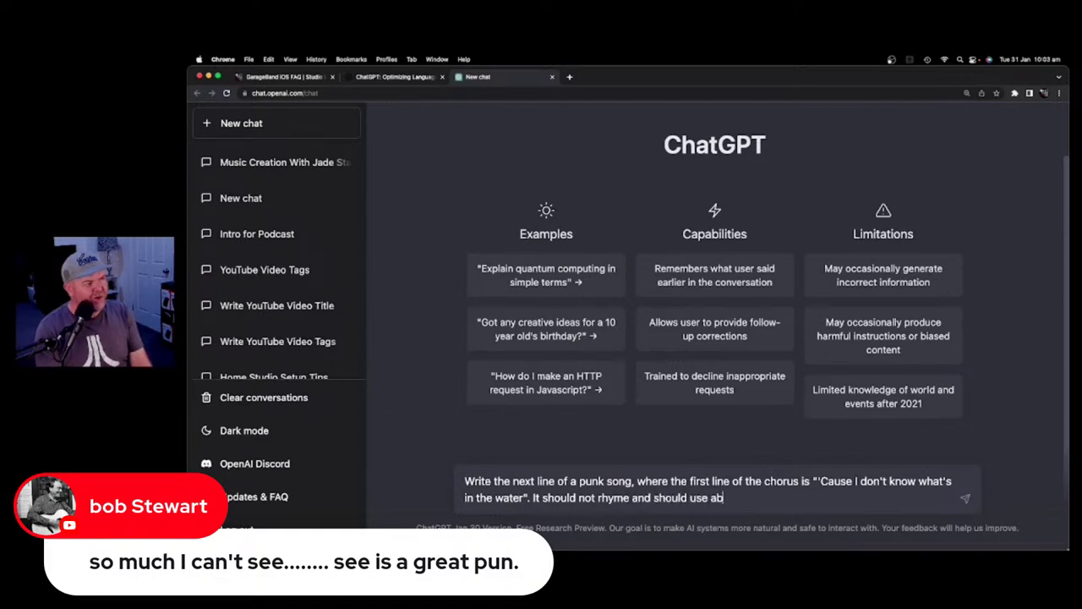
{"action": "type", "text": "out the same number of "}
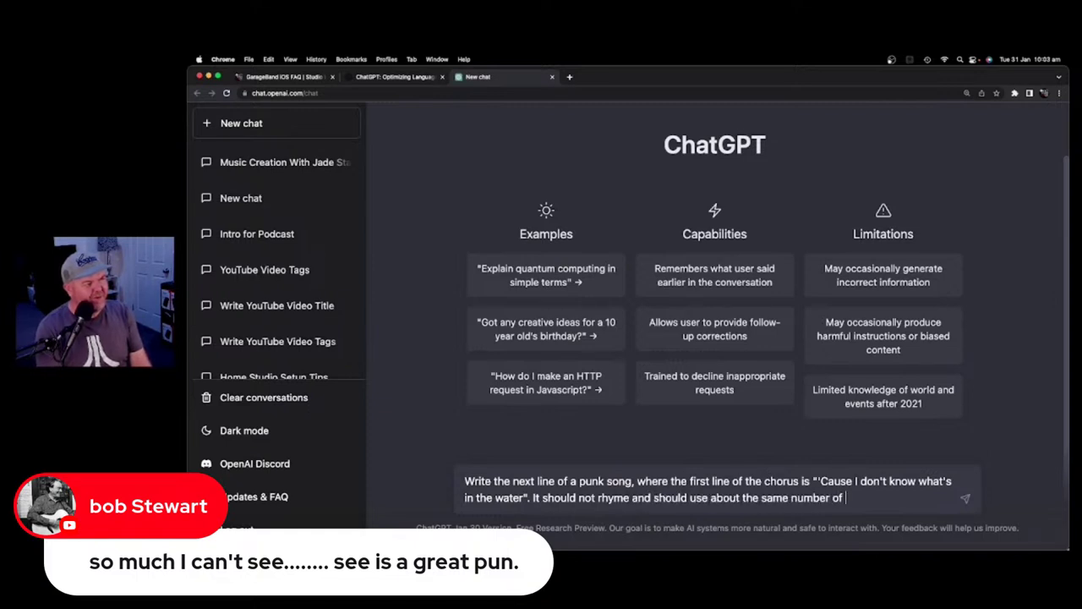
{"action": "type", "text": "syllables."}
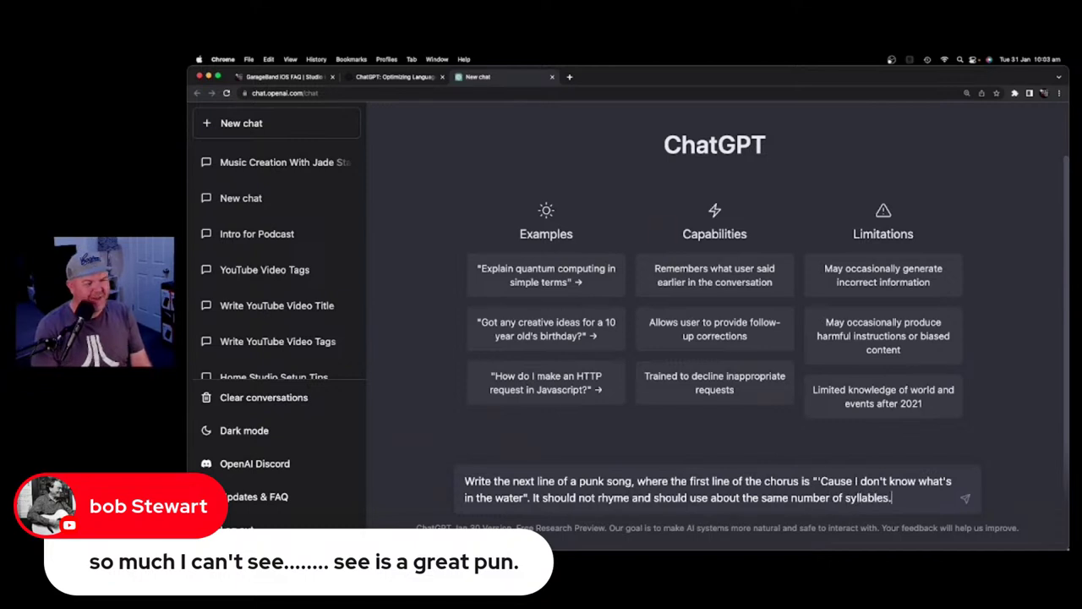
{"action": "key", "text": "Return"}
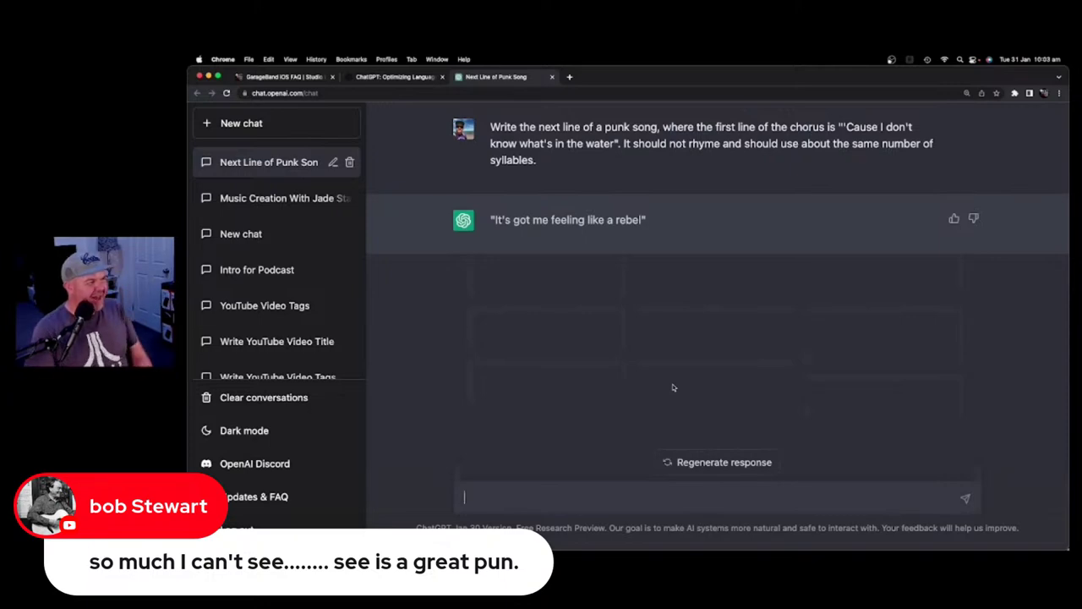
Send ChatGPT the follow-up "Try again, but make it 8 syllables this time."
{"action": "mouse_move", "coordinate": [649, 78]}
{"action": "left_mouse_down"}
{"action": "mouse_move", "coordinate": [649, 440]}
{"action": "mouse_move", "coordinate": [635, 138]}
{"action": "mouse_move", "coordinate": [645, 121]}
{"action": "mouse_move", "coordinate": [634, 88]}
{"action": "left_mouse_up"}
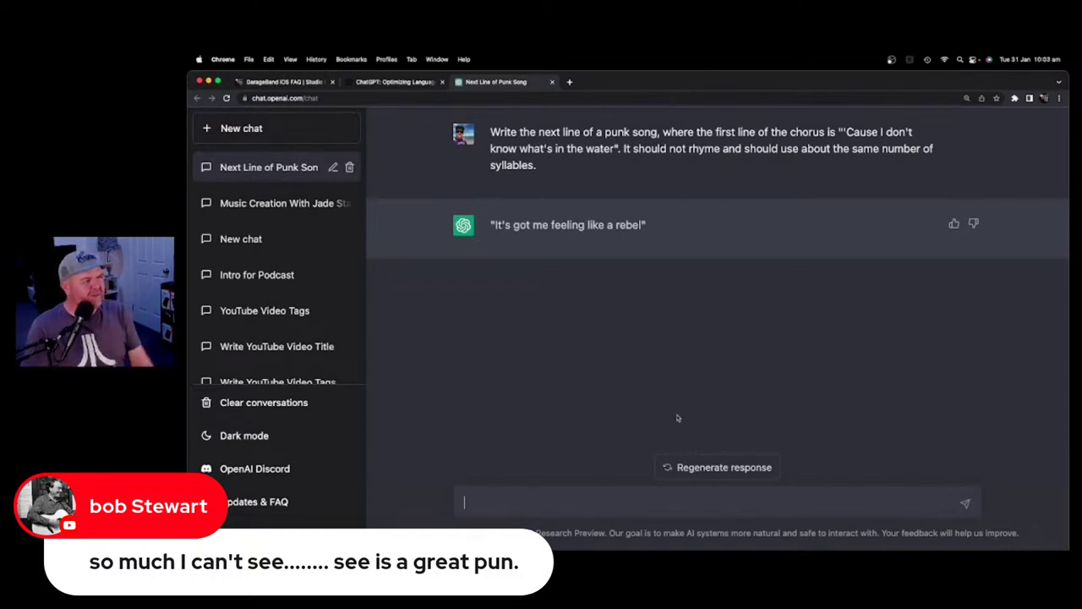
{"action": "type", "text": "Try"}
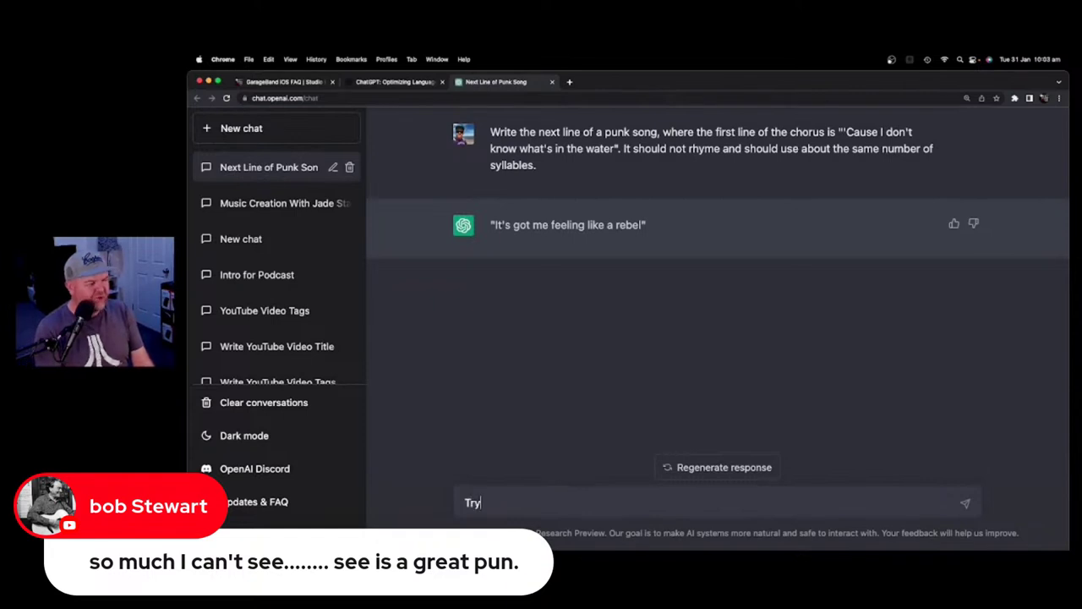
{"action": "type", "text": " again, but make it "}
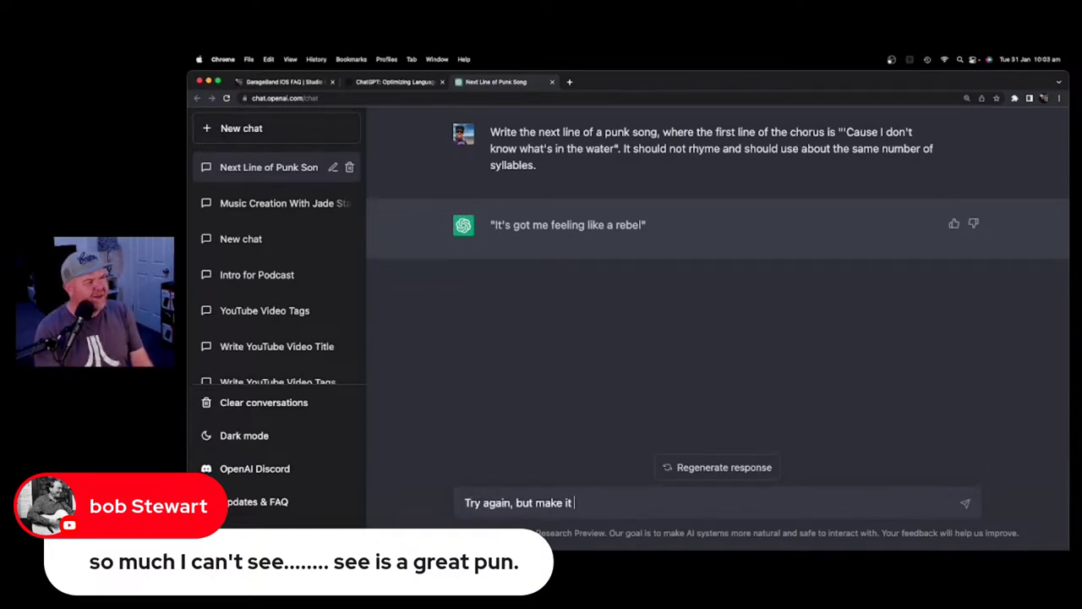
{"action": "type", "text": "8 sy"}
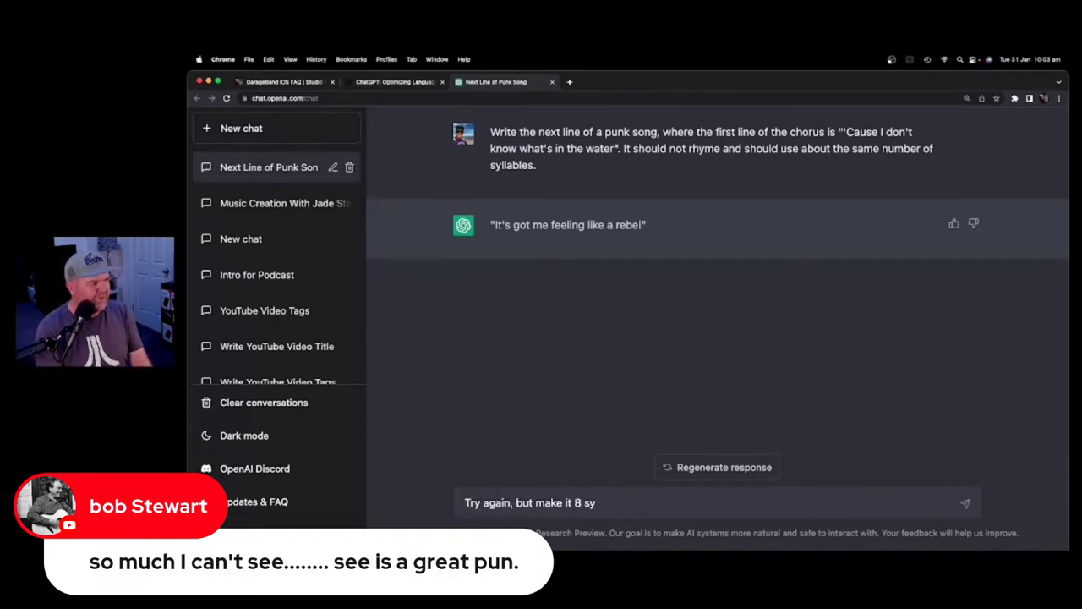
{"action": "type", "text": "allables this time."}
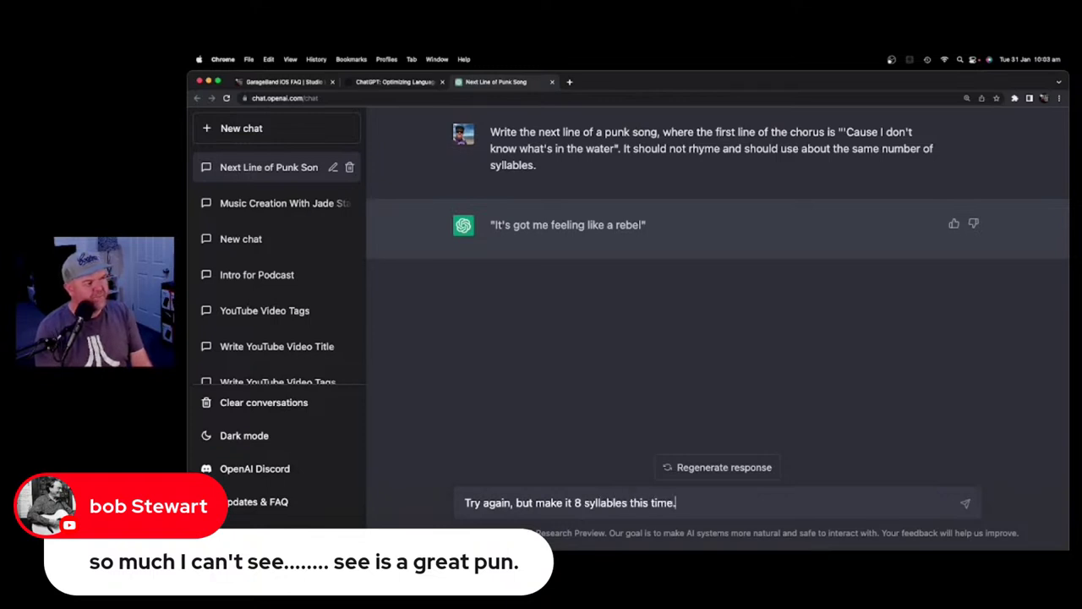
{"action": "key", "text": "Return"}
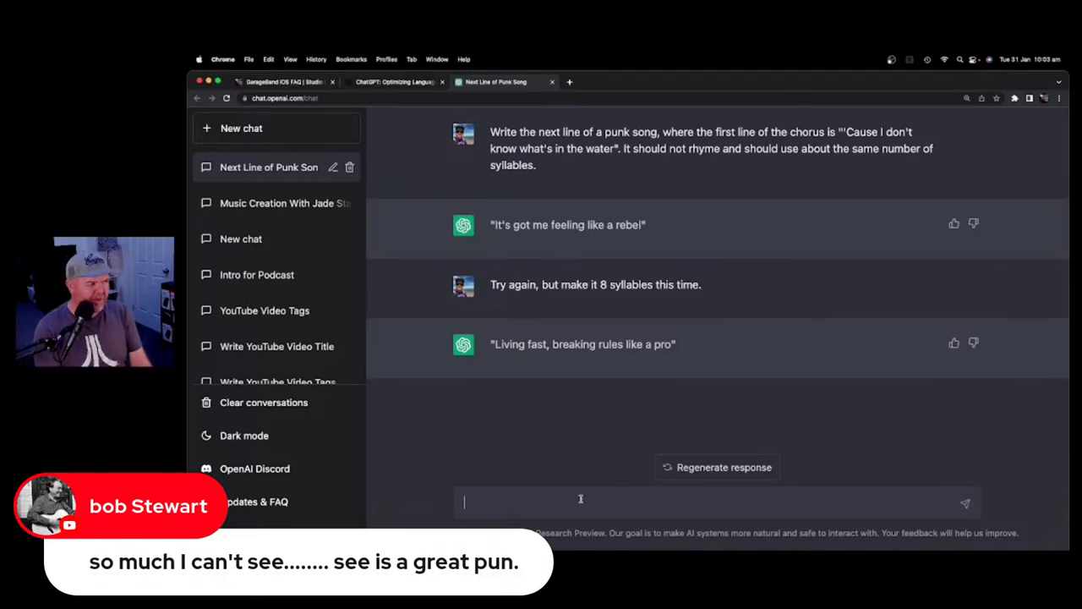
Send ChatGPT the request "Now make it about falling in the water, and only 7 syllables"
{"action": "type", "text": "No"}
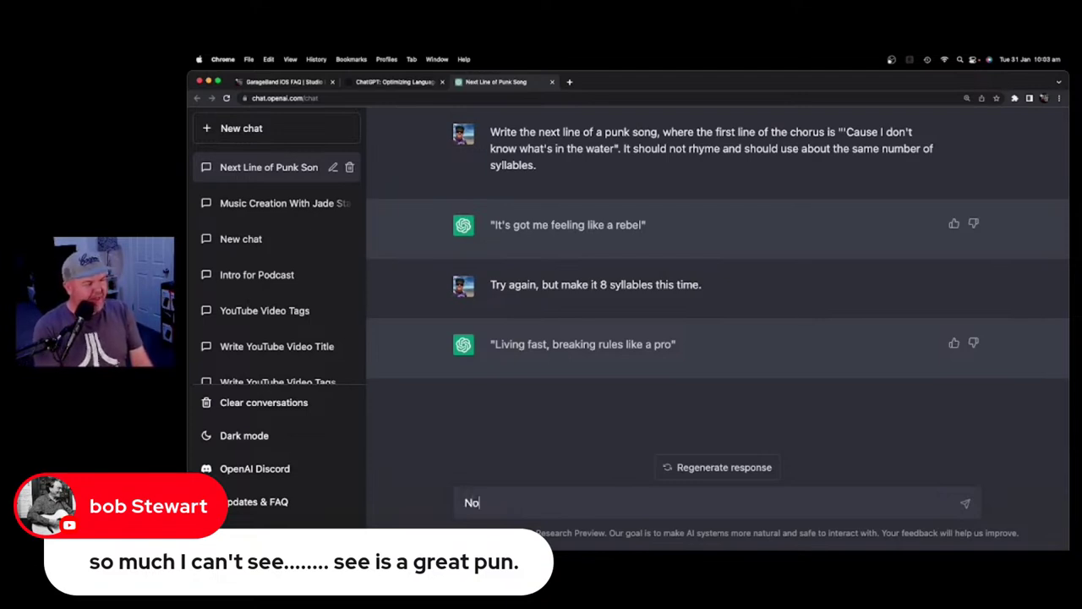
{"action": "type", "text": "w make it about f"}
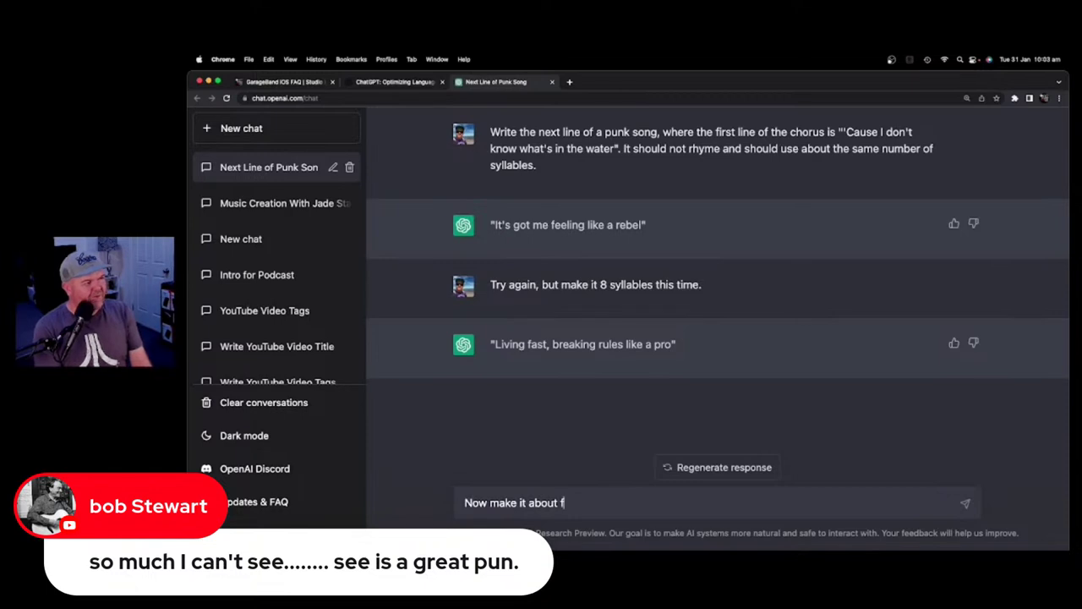
{"action": "type", "text": "alling in the wat"}
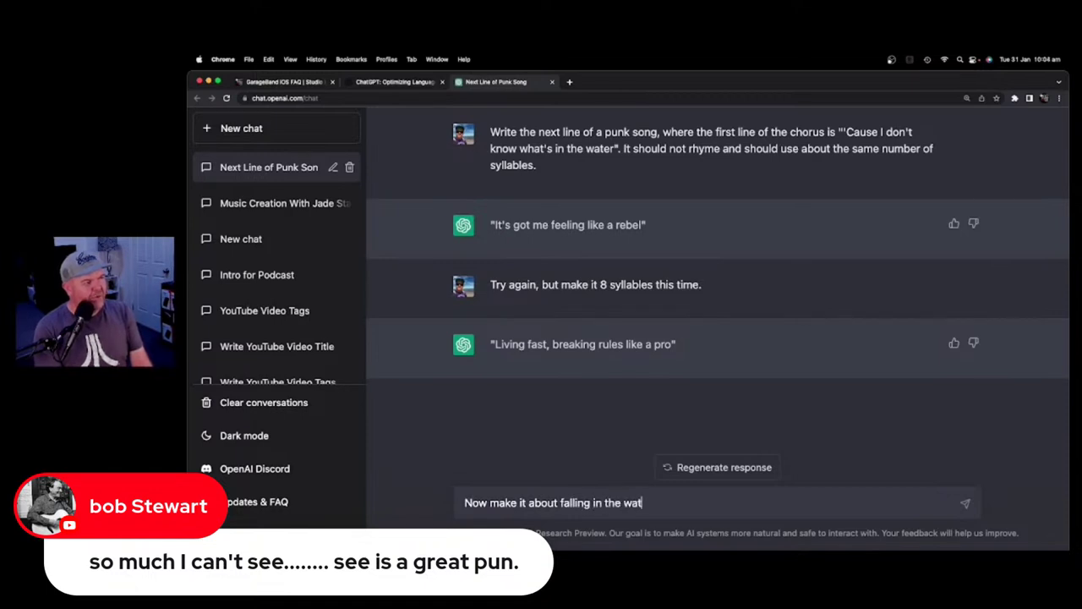
{"action": "type", "text": "er, and only 7 "}
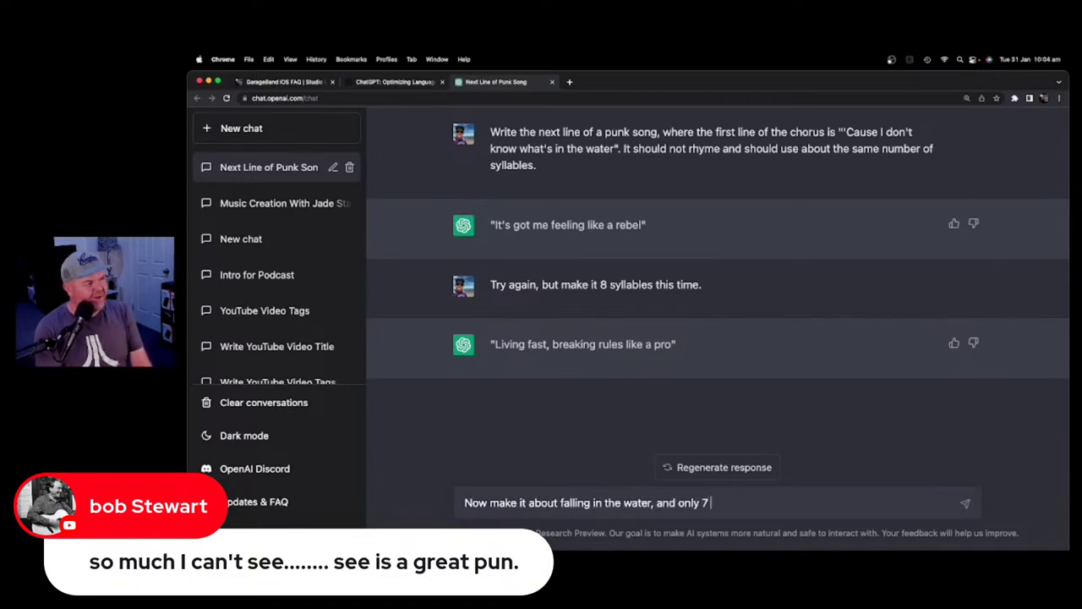
{"action": "type", "text": "syllables"}
{"action": "key", "text": "Return"}
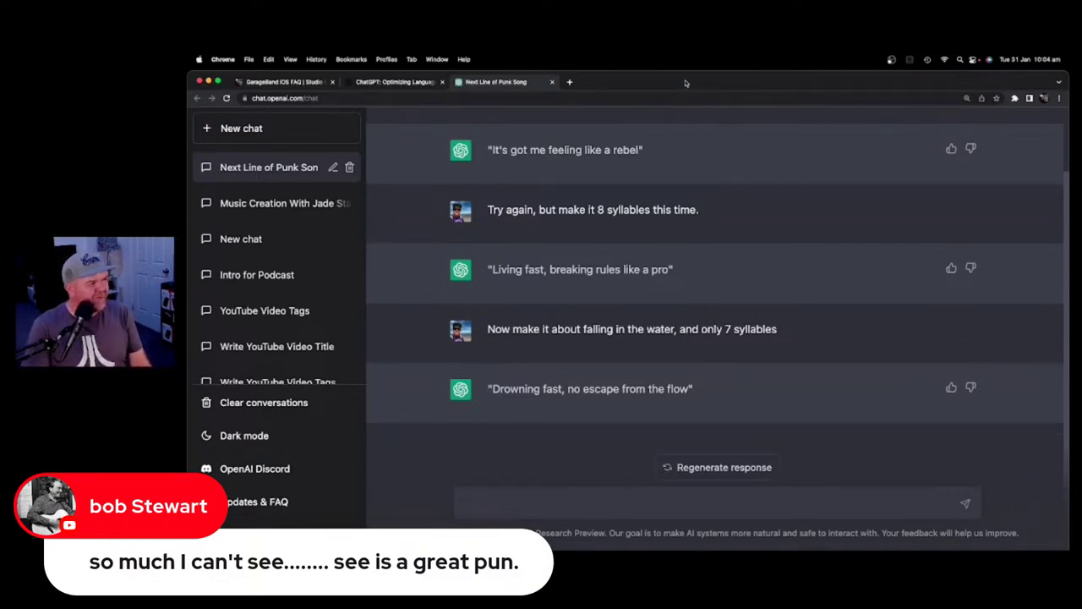
Ask ChatGPT for another line with the message "Try one more time using the same parameters"
{"action": "left_click_drag", "start_coordinate": [685, 83], "coordinate": [708, 91]}
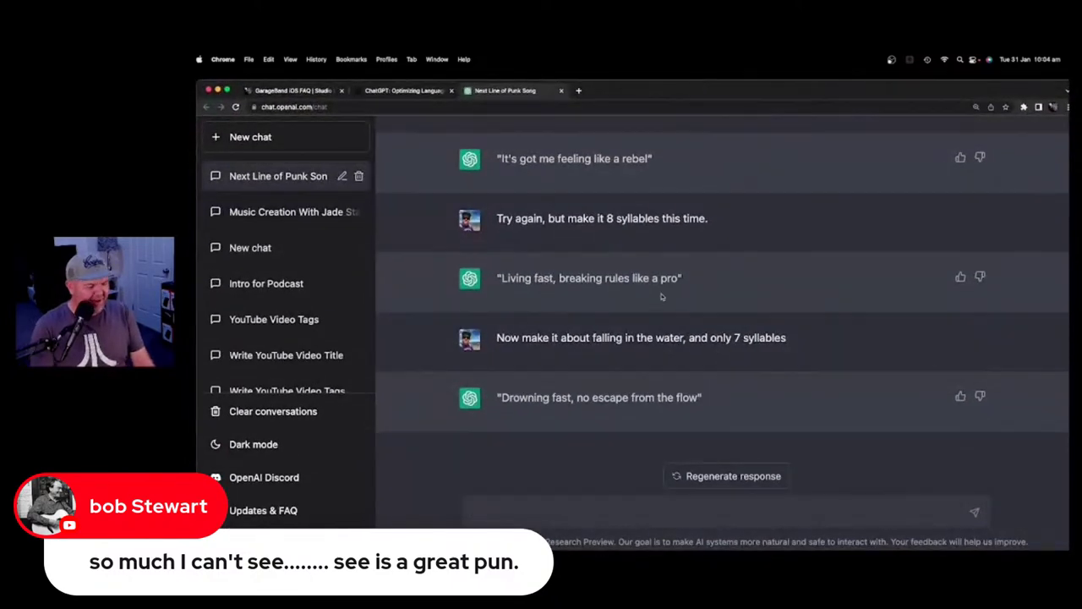
{"action": "type", "text": "Try one more time"}
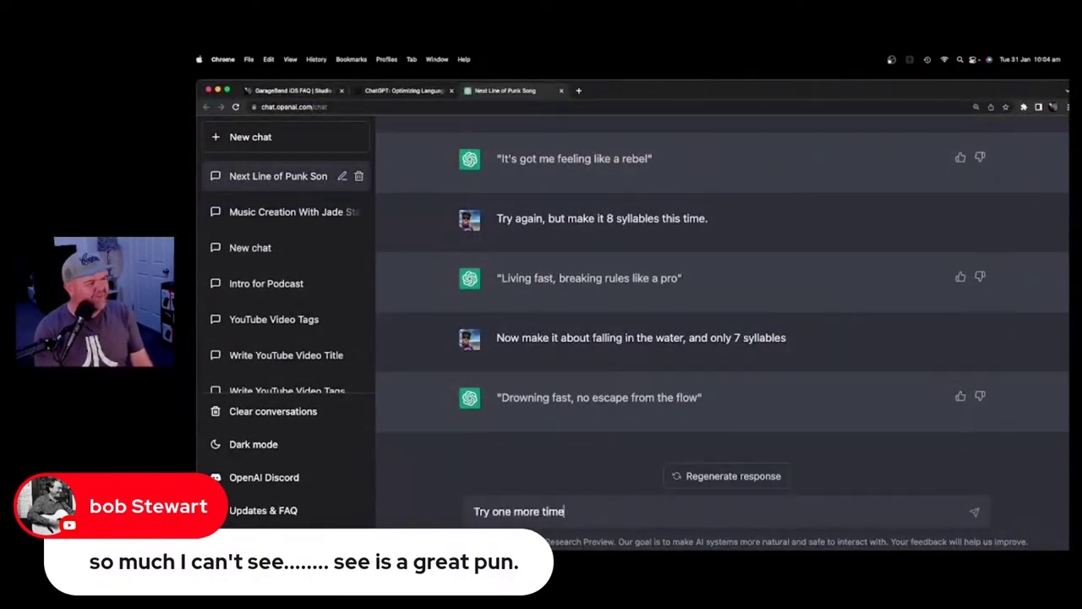
{"action": "type", "text": " using the same"}
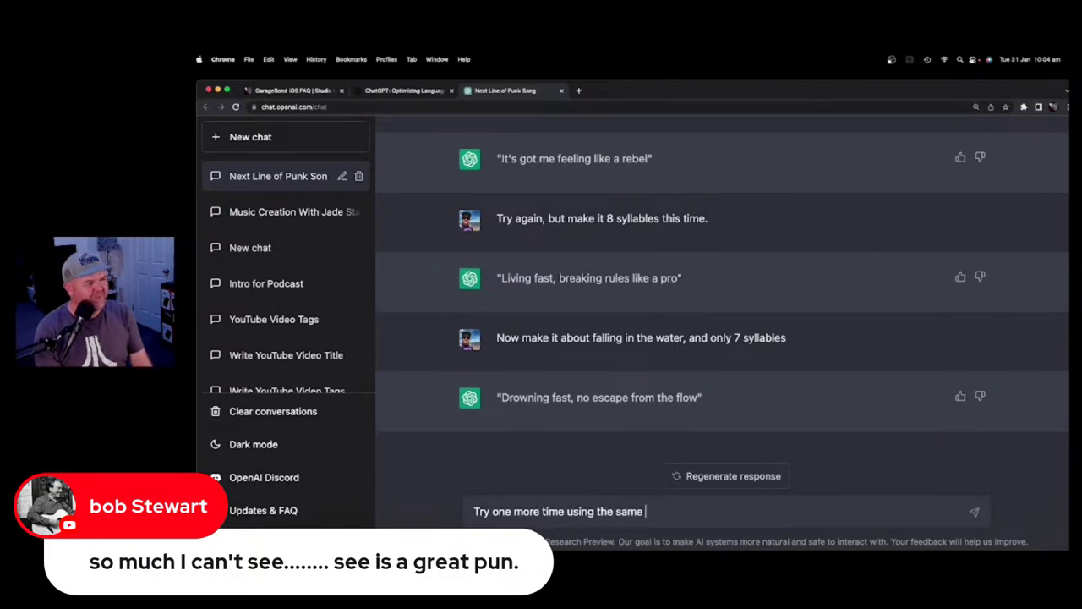
{"action": "type", "text": " parameters"}
{"action": "key", "text": "Return"}
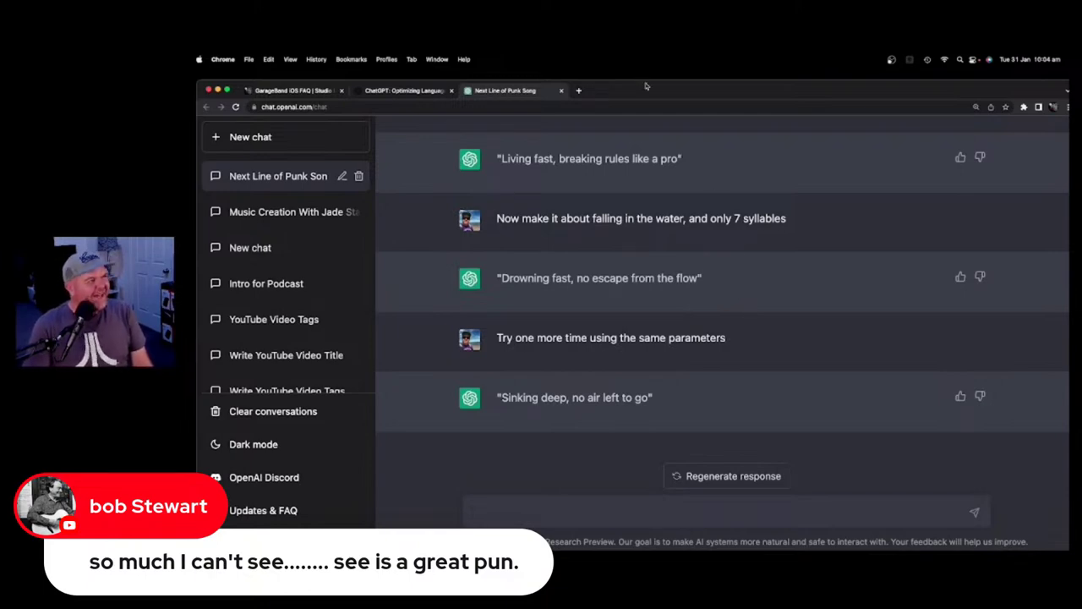
Check the chorus lines in OneNote against ChatGPT's suggestions, repositioning both windows and returning to the ChatGPT chat in Chrome
{"action": "left_click_drag", "start_coordinate": [646, 86], "coordinate": [645, 541]}
{"action": "left_click", "coordinate": [852, 369]}
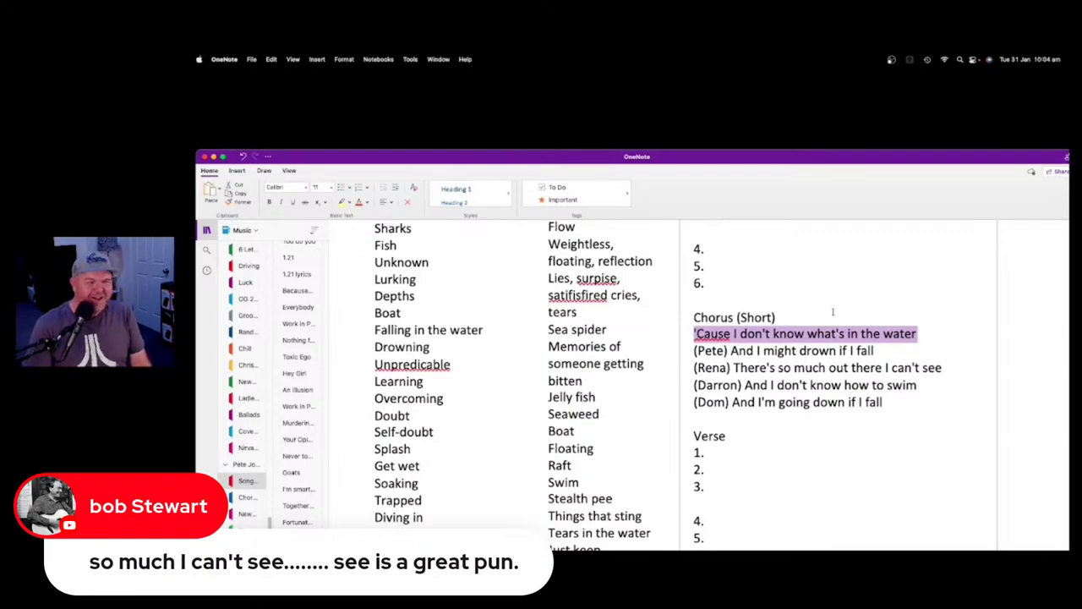
{"action": "key", "text": "super+Tab"}
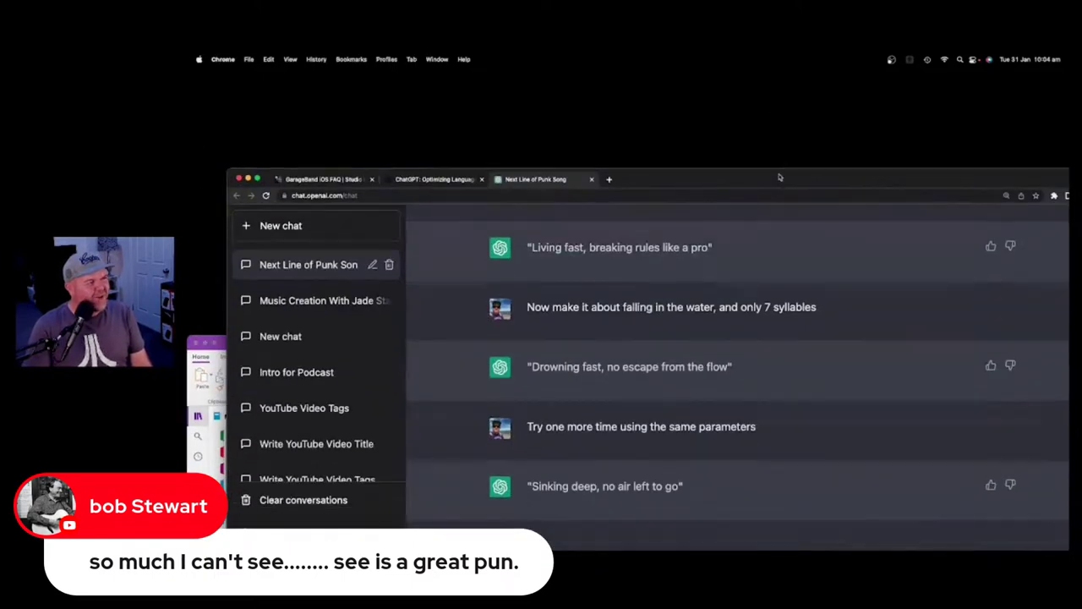
{"action": "left_click_drag", "start_coordinate": [780, 177], "coordinate": [797, 127]}
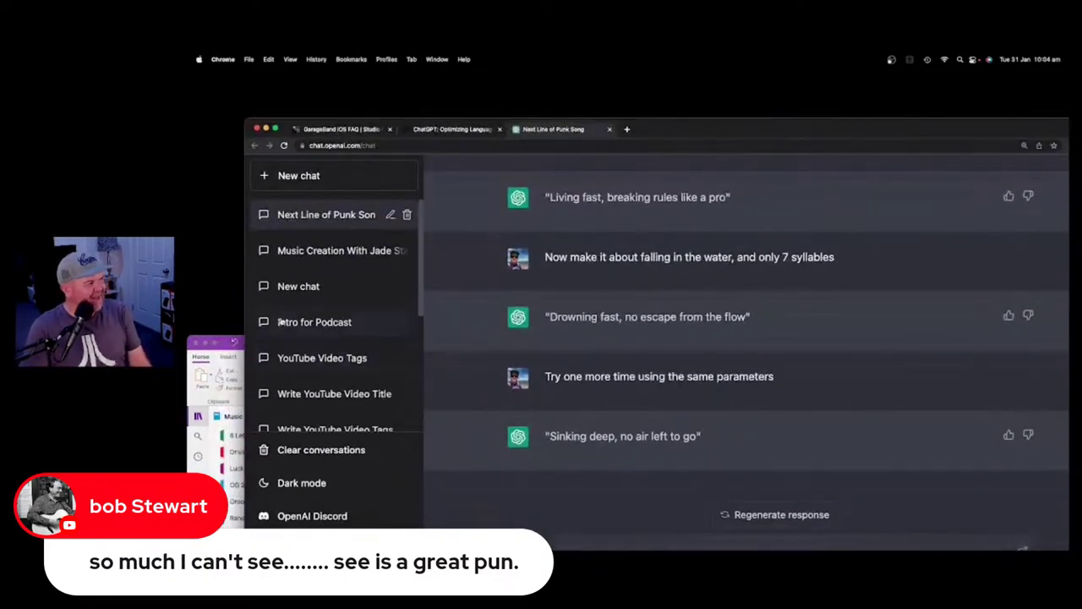
{"action": "left_click", "coordinate": [594, 350]}
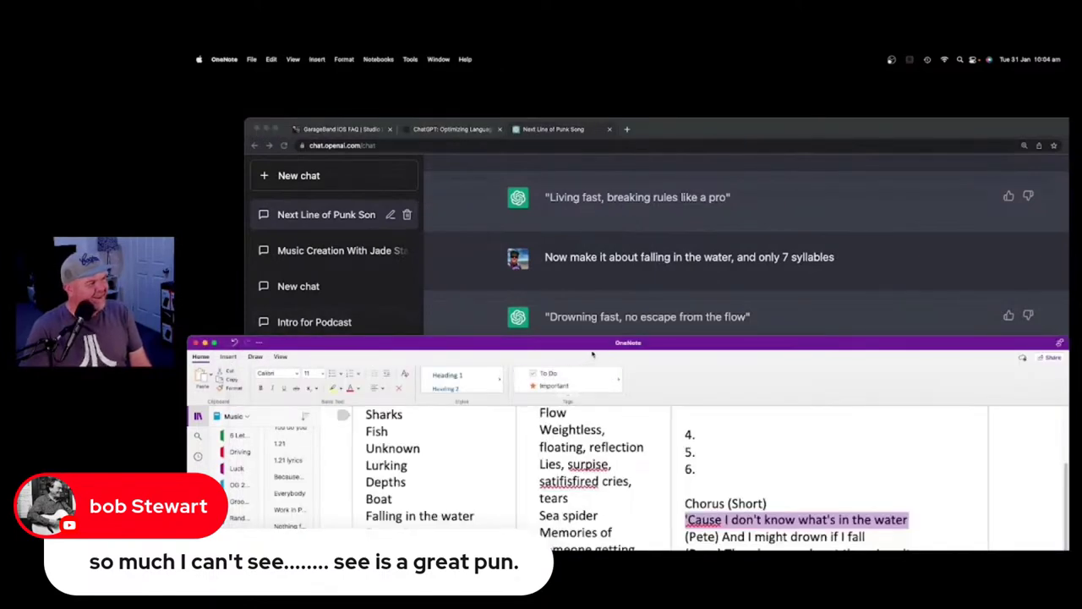
{"action": "left_click_drag", "start_coordinate": [593, 350], "coordinate": [616, 182]}
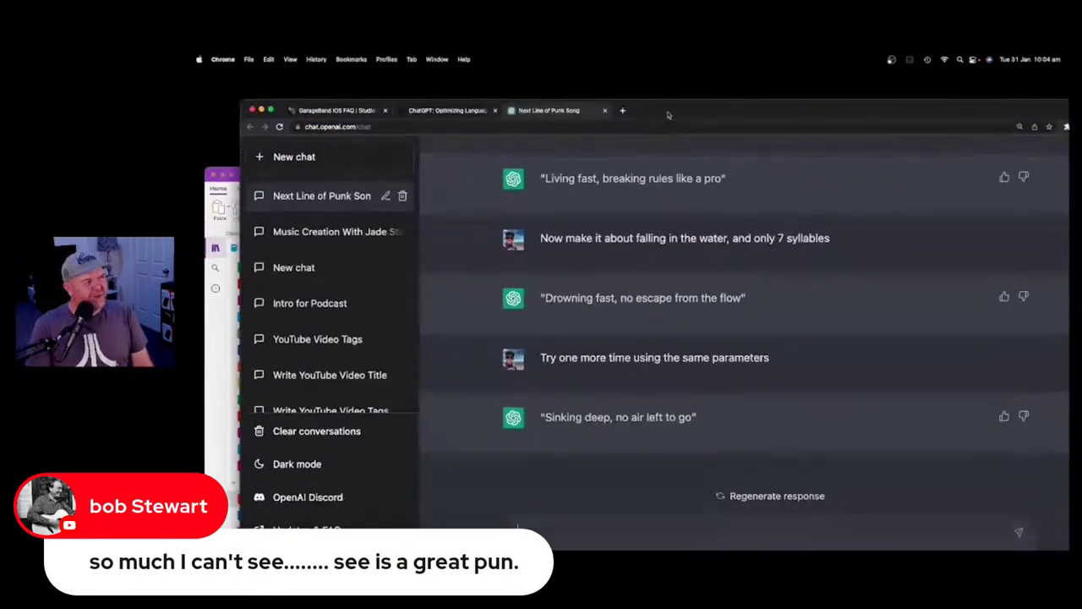
{"action": "left_click_drag", "start_coordinate": [674, 134], "coordinate": [668, 105]}
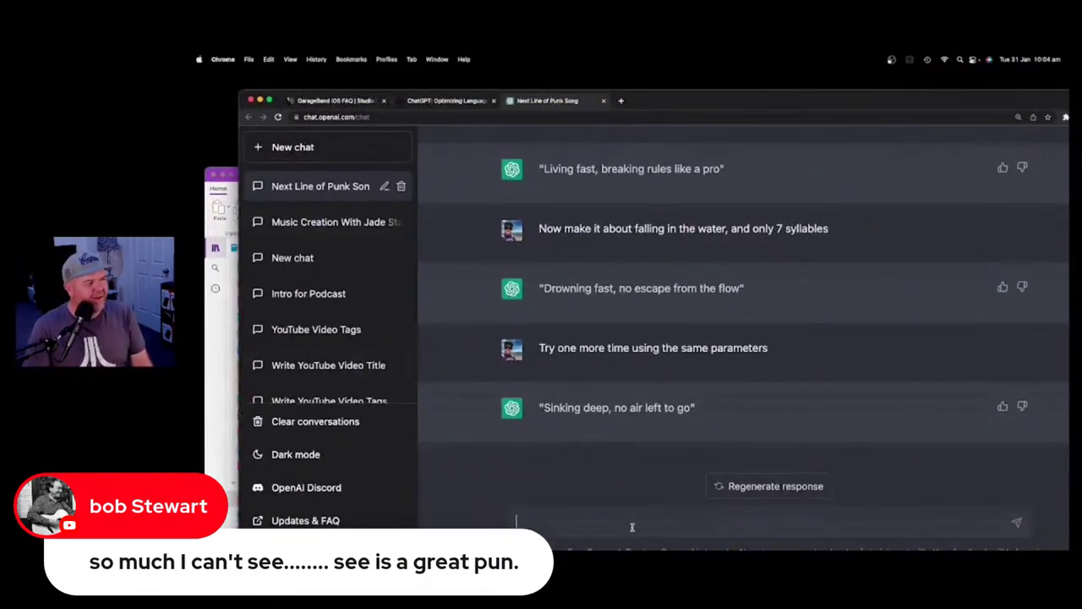
Send ChatGPT the request "Please give me 20 words that are related to falling in the water and not being able to swim."
{"action": "double_click", "coordinate": [790, 103]}
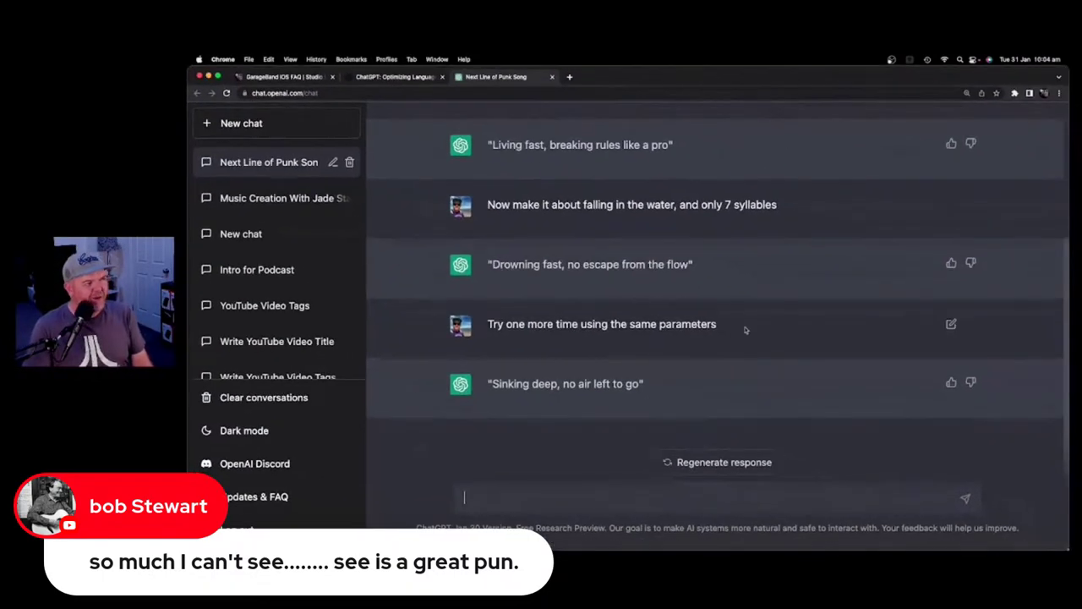
{"action": "left_click", "coordinate": [569, 502]}
{"action": "type", "text": "Please give me "}
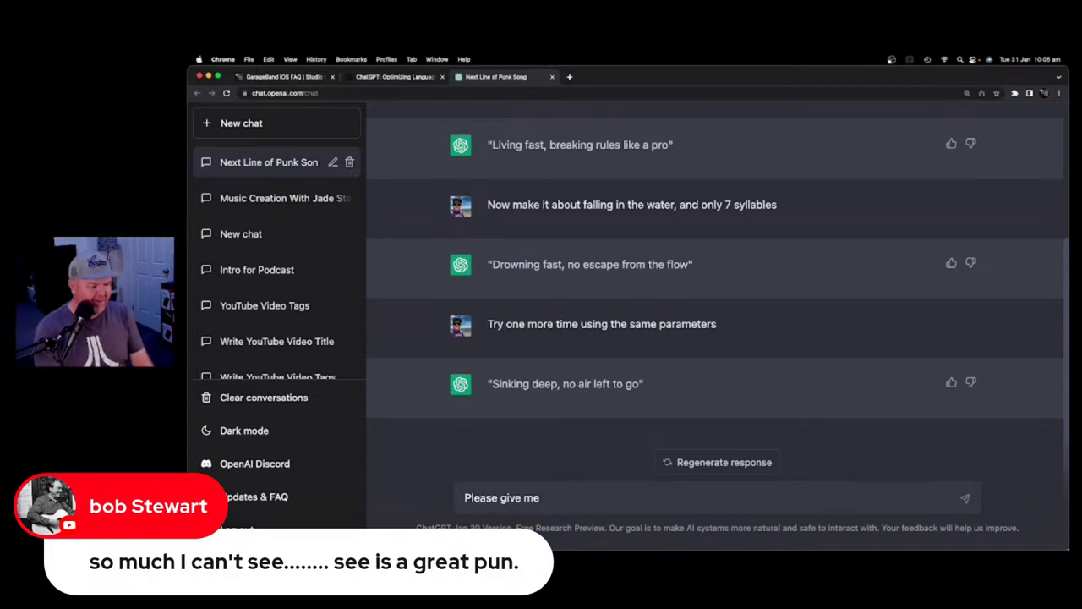
{"action": "type", "text": "20 words the"}
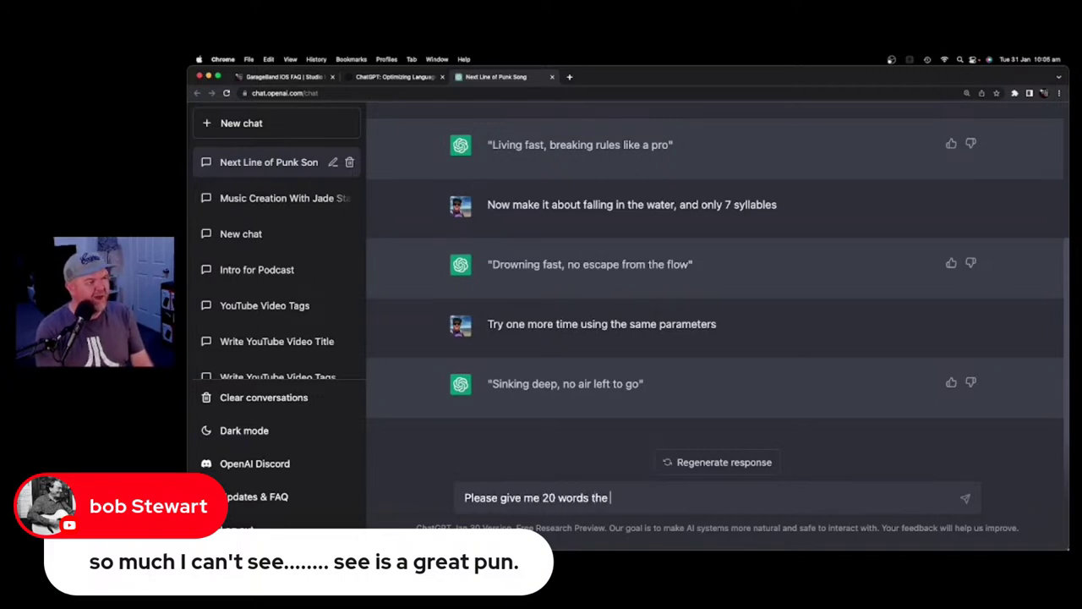
{"action": "type", "text": "t are related to "}
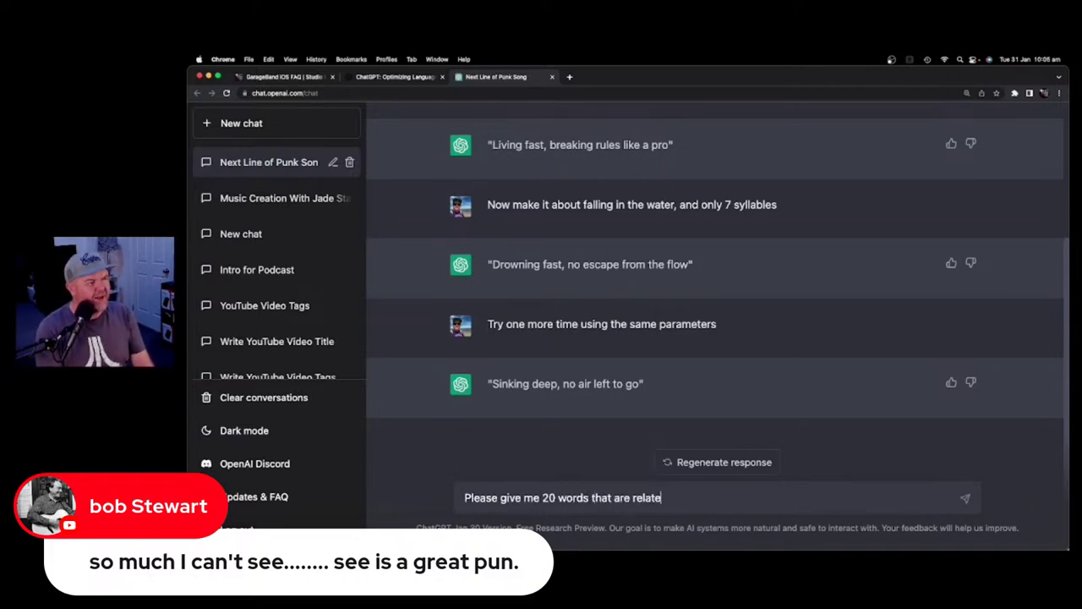
{"action": "type", "text": "f"}
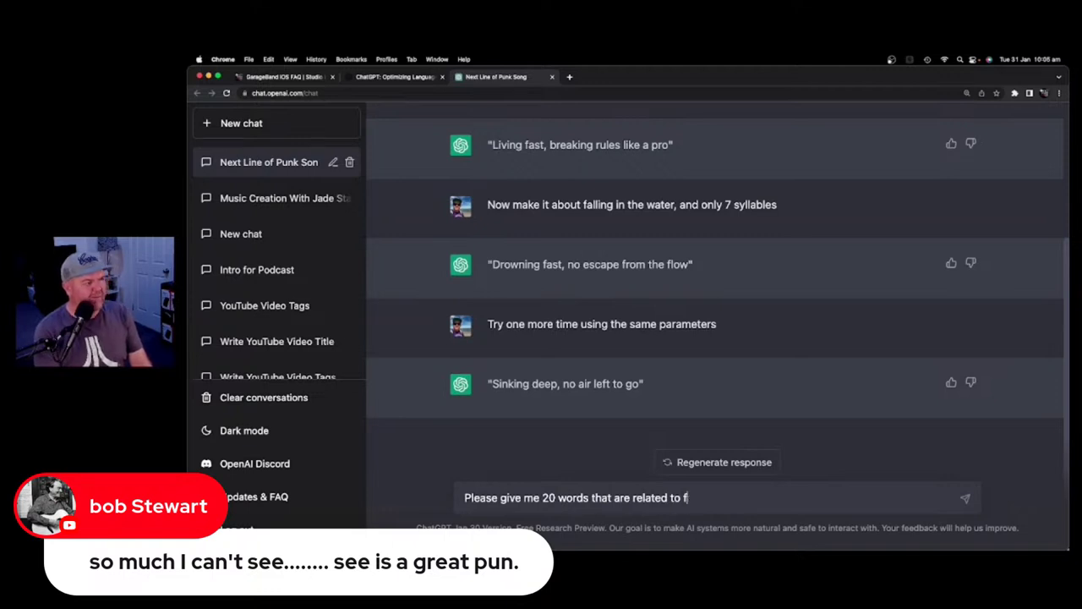
{"action": "type", "text": "alling in the water and "}
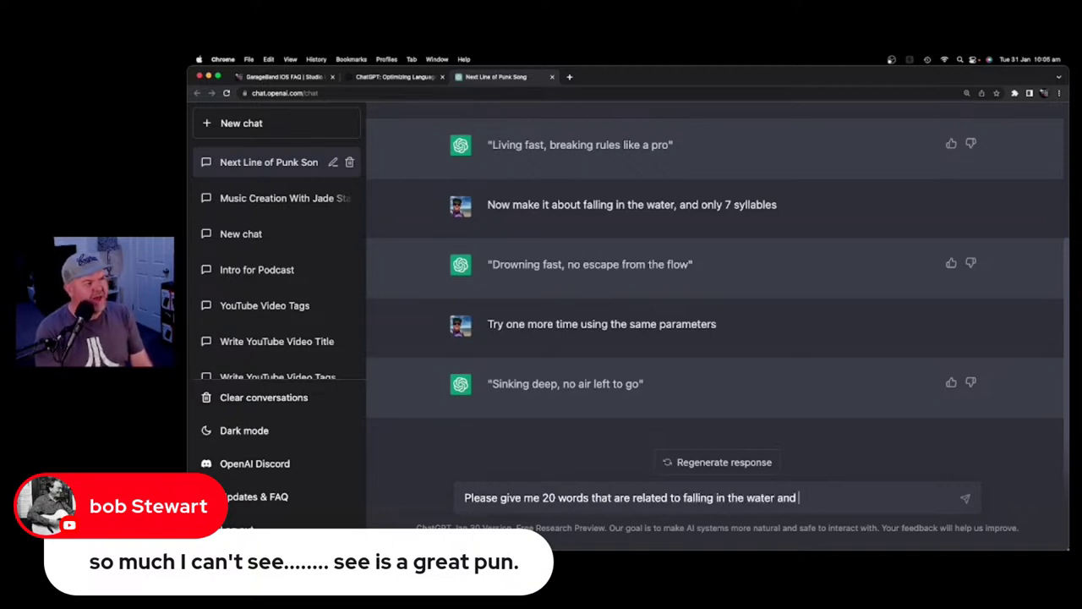
{"action": "type", "text": "not being able to"}
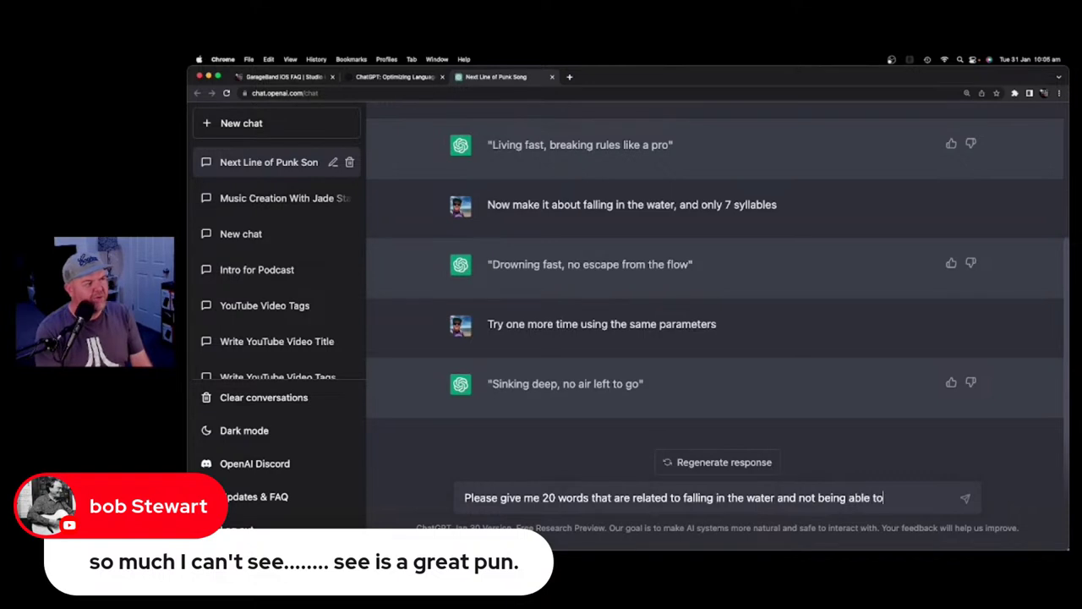
{"action": "type", "text": " swim."}
{"action": "key", "text": "Return"}
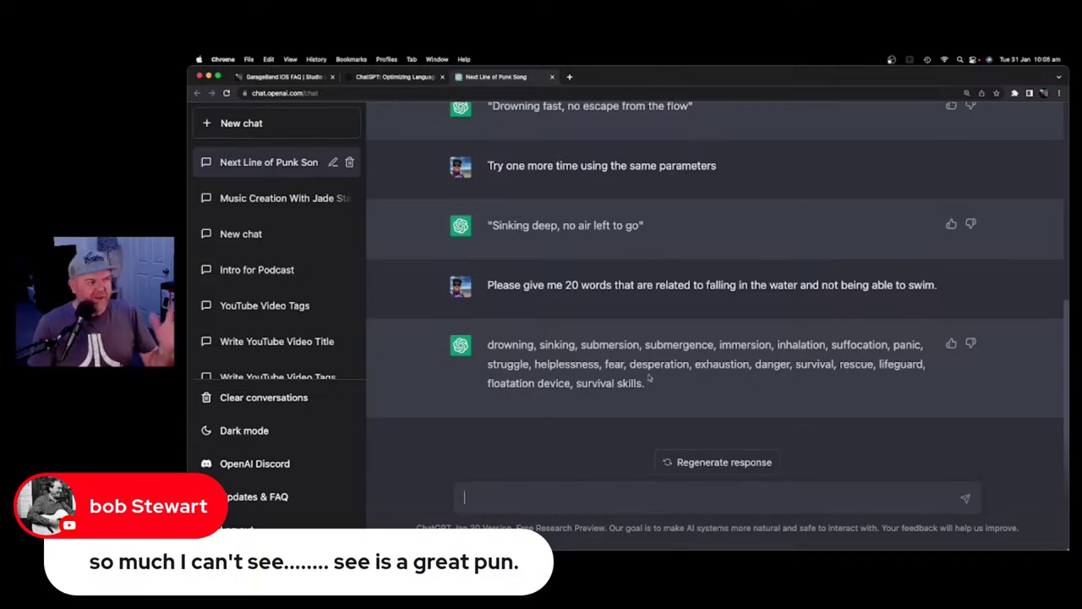
Copy ChatGPT's word list into OneNote below "Just keep swimming", under the heading "ROBOT:"
{"action": "left_click_drag", "start_coordinate": [661, 388], "coordinate": [489, 345]}
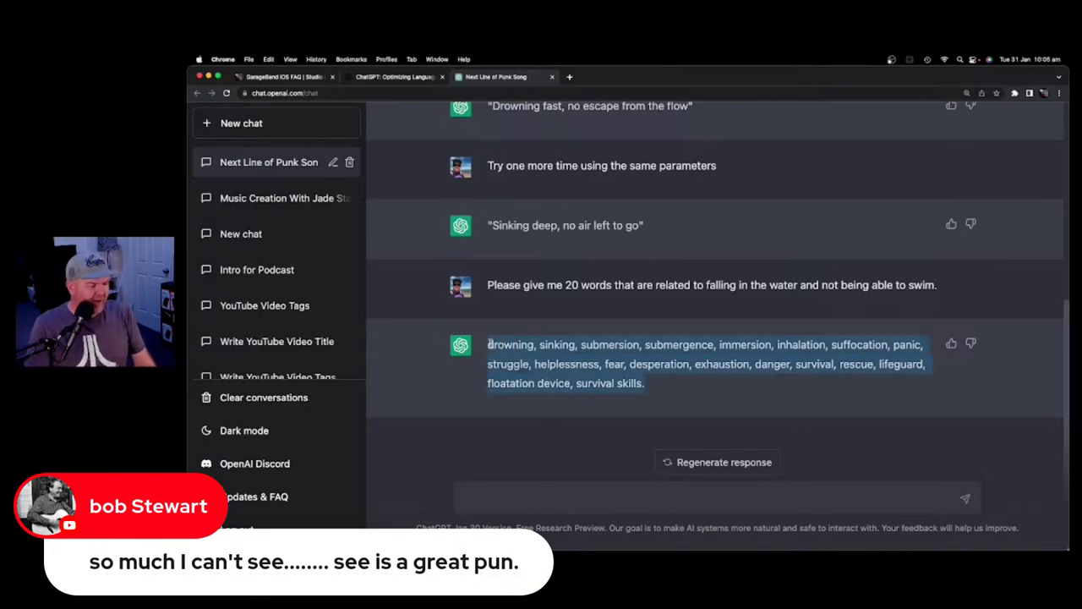
{"action": "key", "text": "super+Tab"}
{"action": "scroll", "coordinate": [816, 330], "scroll_direction": "up", "scroll_amount": 5}
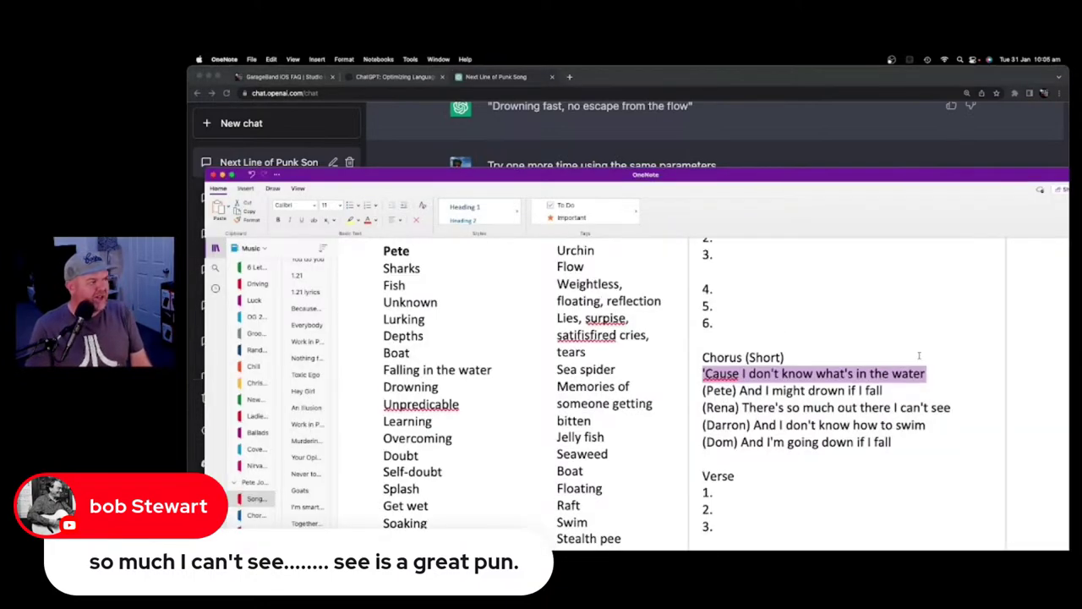
{"action": "scroll", "coordinate": [816, 330], "scroll_direction": "down", "scroll_amount": 10}
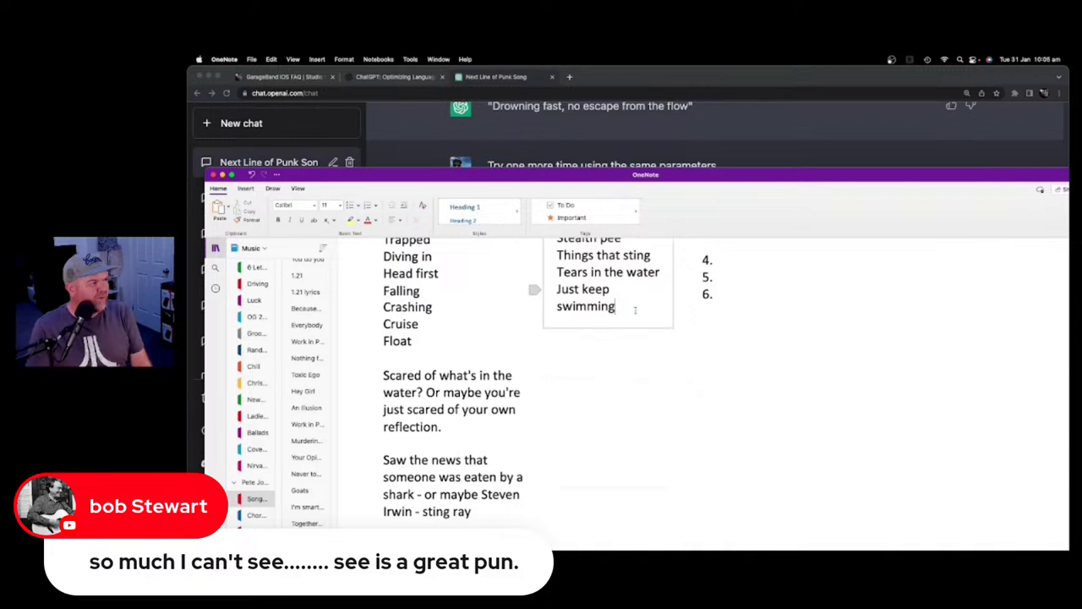
{"action": "key", "text": "Return"}
{"action": "type", "text": "ROBOT\""}
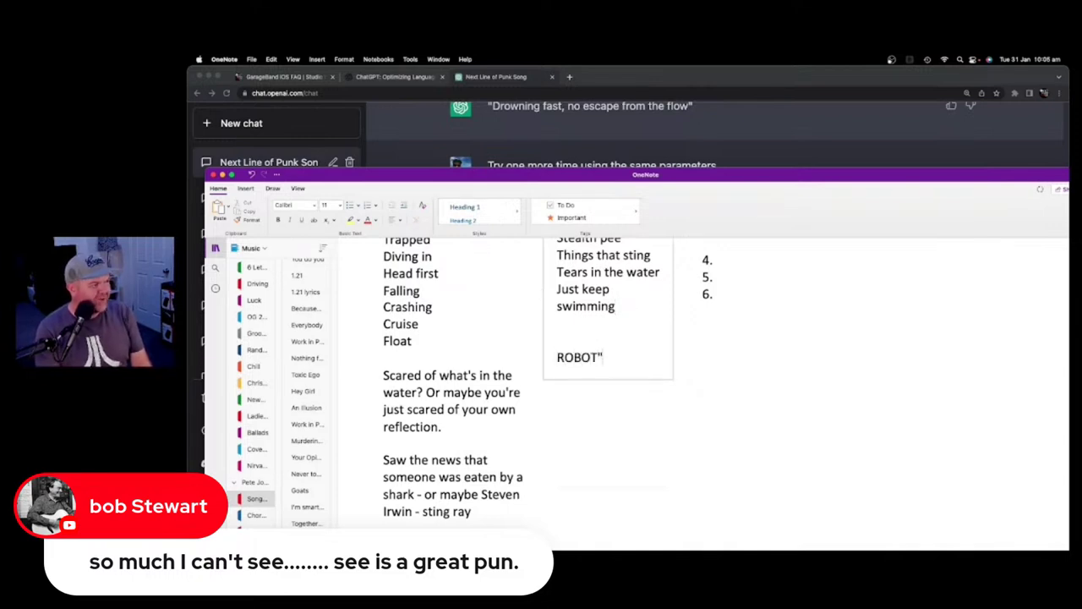
{"action": "key", "text": "Return"}
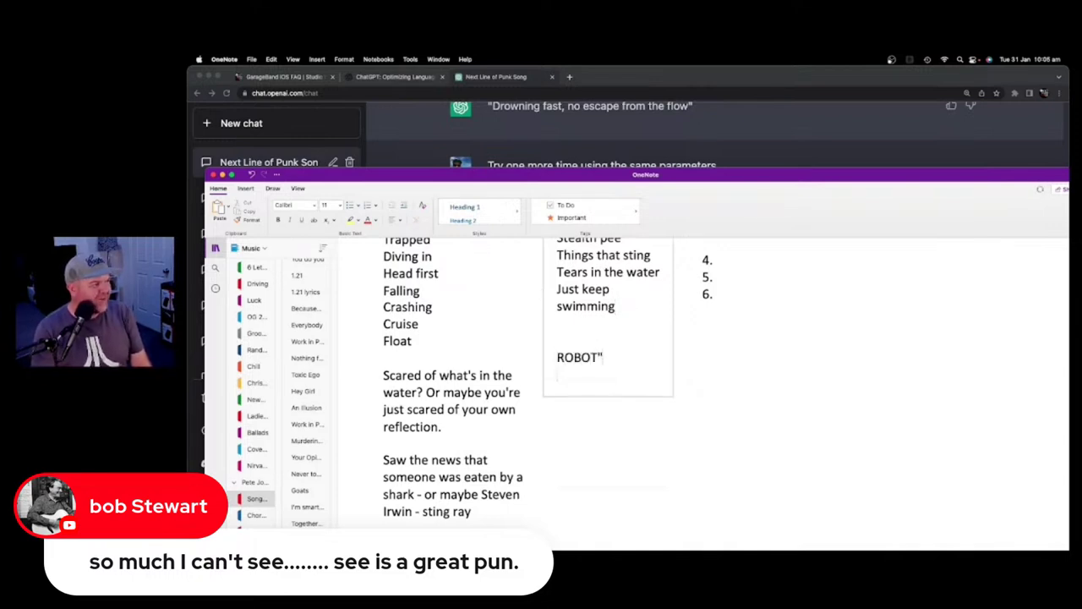
{"action": "key", "text": "super+v"}
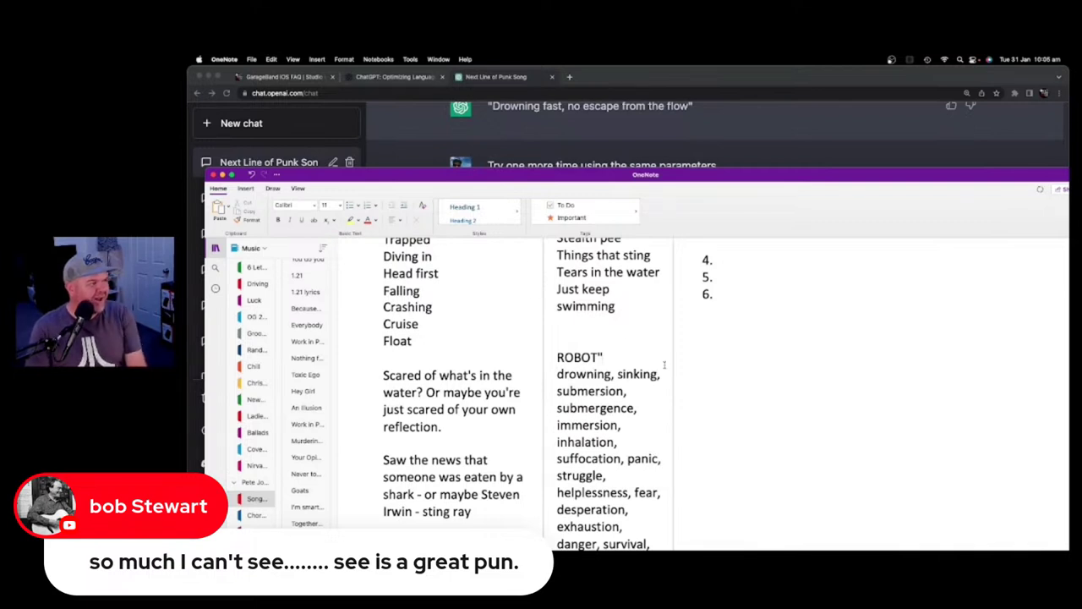
{"action": "left_click", "coordinate": [610, 355]}
{"action": "key", "text": "BackSpace"}
{"action": "type", "text": ":"}
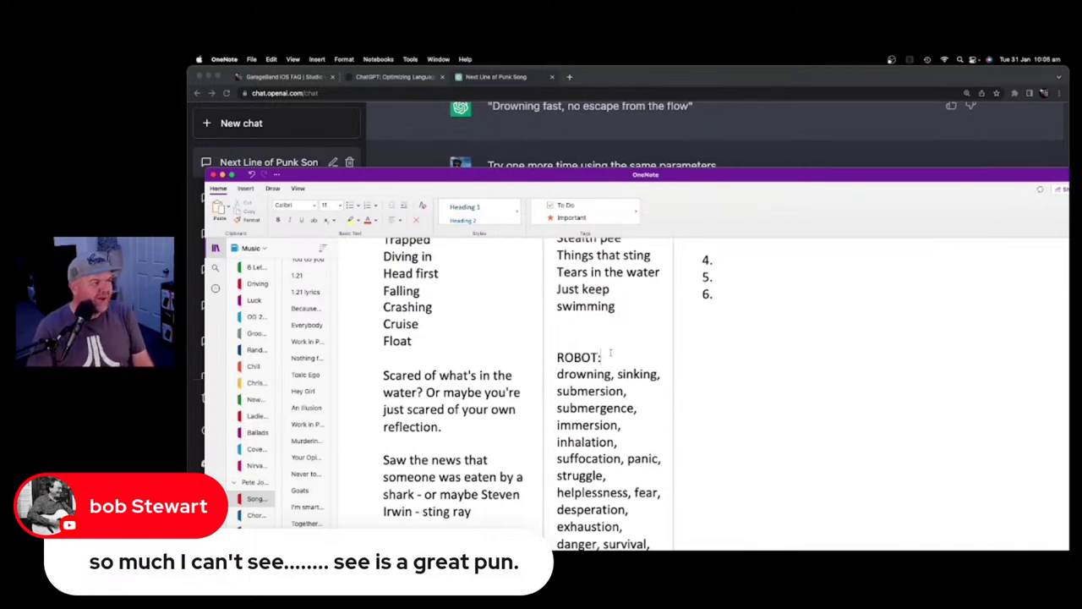
Add "Hasselhoff" as a separate idea below the sting ray note in the first word column
{"action": "scroll", "coordinate": [645, 364], "scroll_direction": "down", "scroll_amount": 2}
{"action": "scroll", "coordinate": [645, 363], "scroll_direction": "down", "scroll_amount": 2}
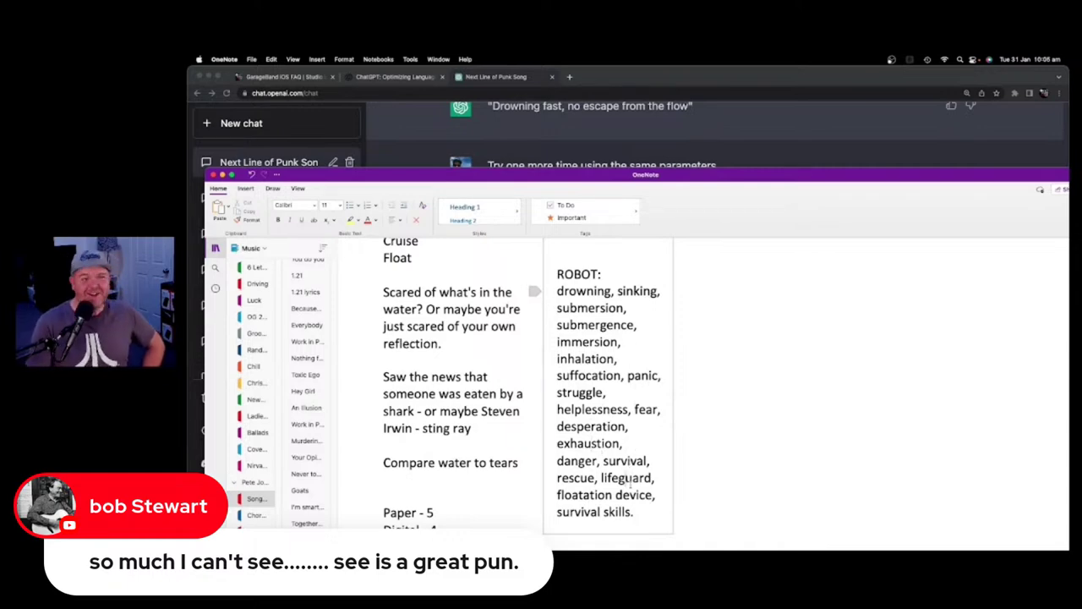
{"action": "scroll", "coordinate": [625, 456], "scroll_direction": "up", "scroll_amount": 10}
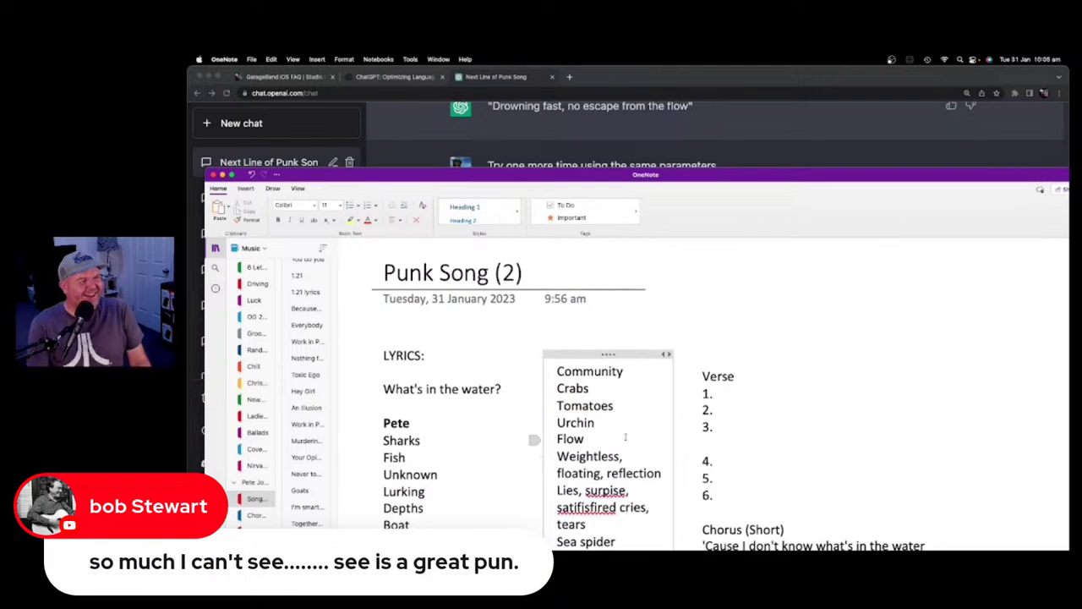
{"action": "scroll", "coordinate": [625, 437], "scroll_direction": "down", "scroll_amount": 15}
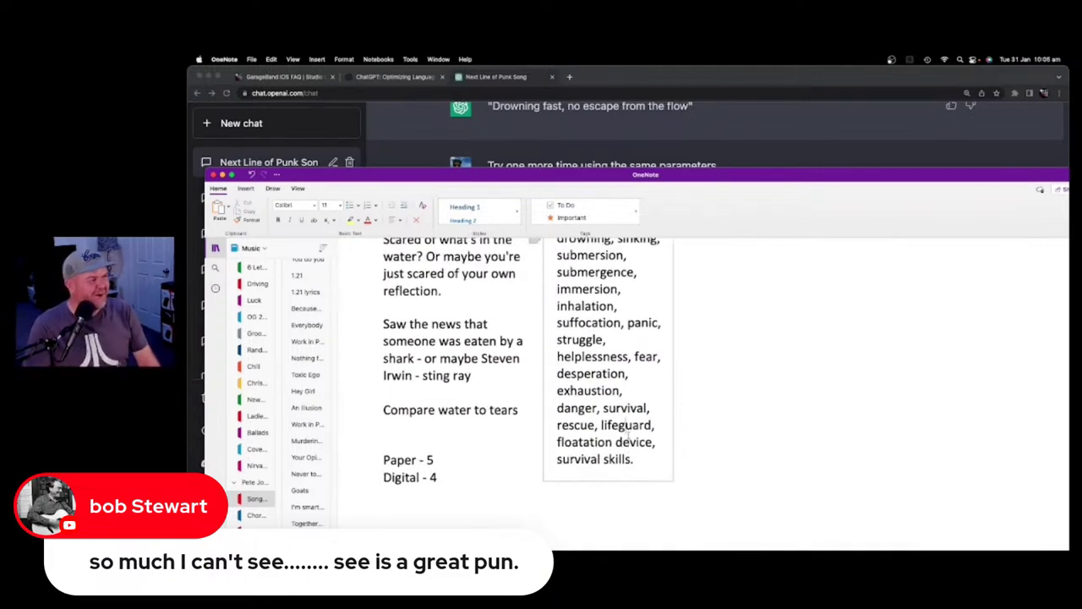
{"action": "scroll", "coordinate": [625, 425], "scroll_direction": "up", "scroll_amount": 3}
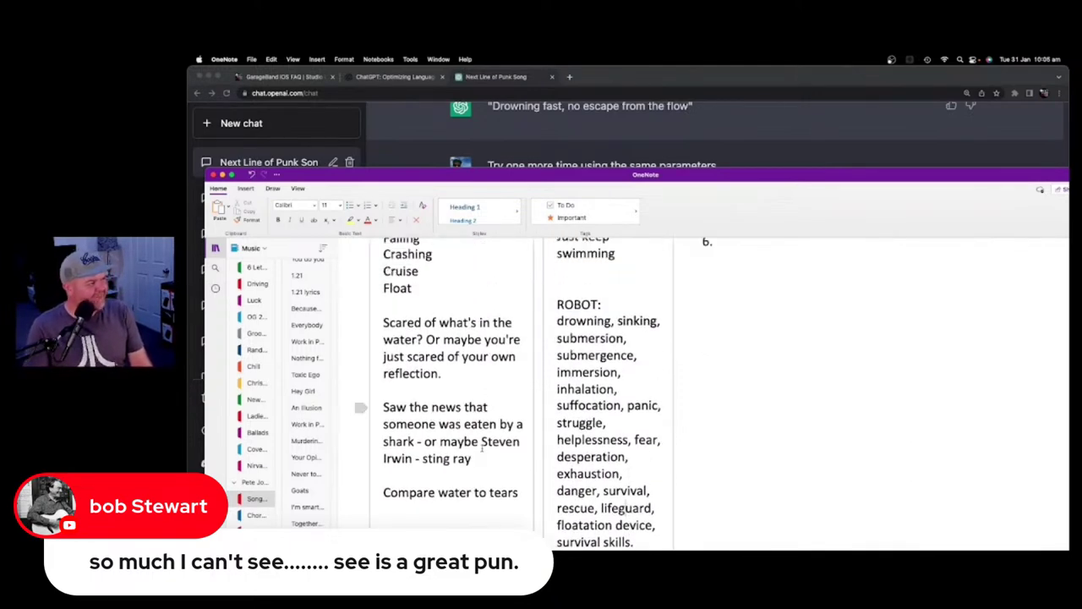
{"action": "left_click", "coordinate": [482, 454]}
{"action": "key", "text": "Return"}
{"action": "key", "text": "Return"}
{"action": "type", "text": "H"}
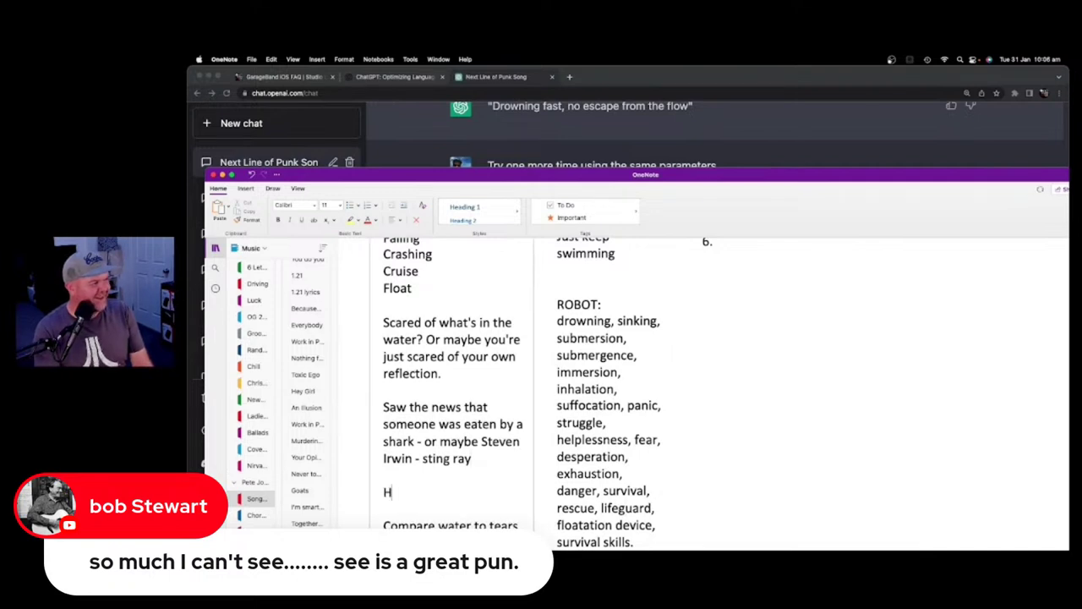
{"action": "type", "text": "asselgo"}
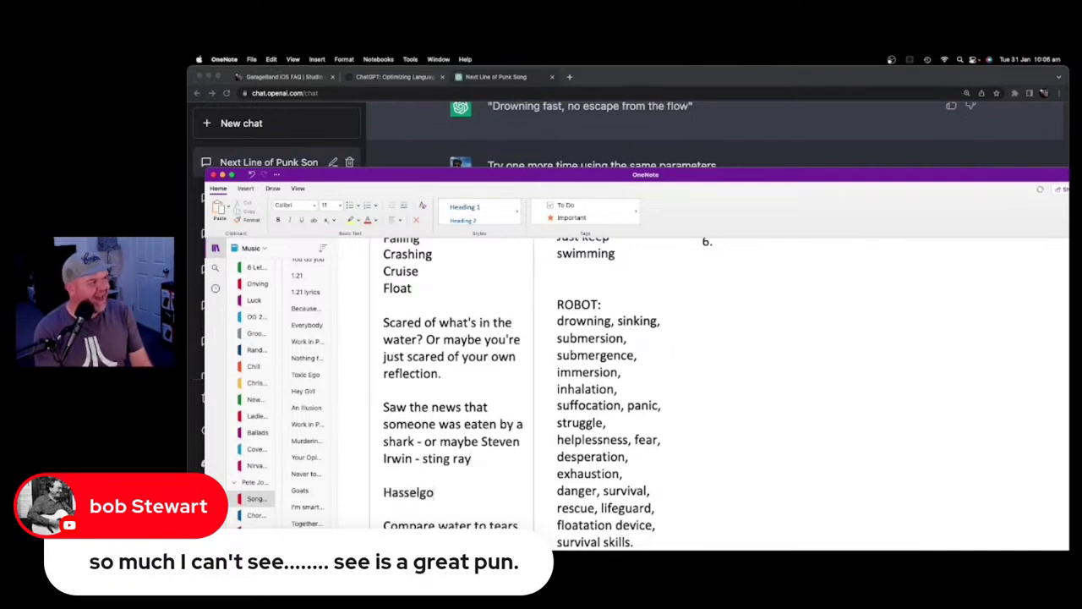
{"action": "key", "text": "BackSpace"}
{"action": "key", "text": "BackSpace"}
{"action": "type", "text": "hoff"}
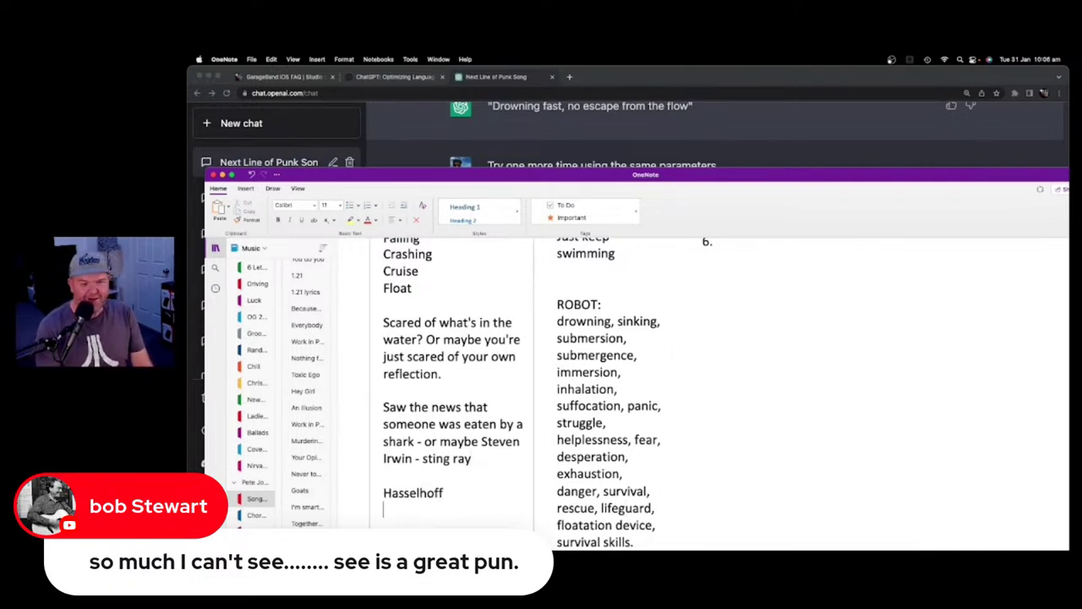
{"action": "key", "text": "Return"}
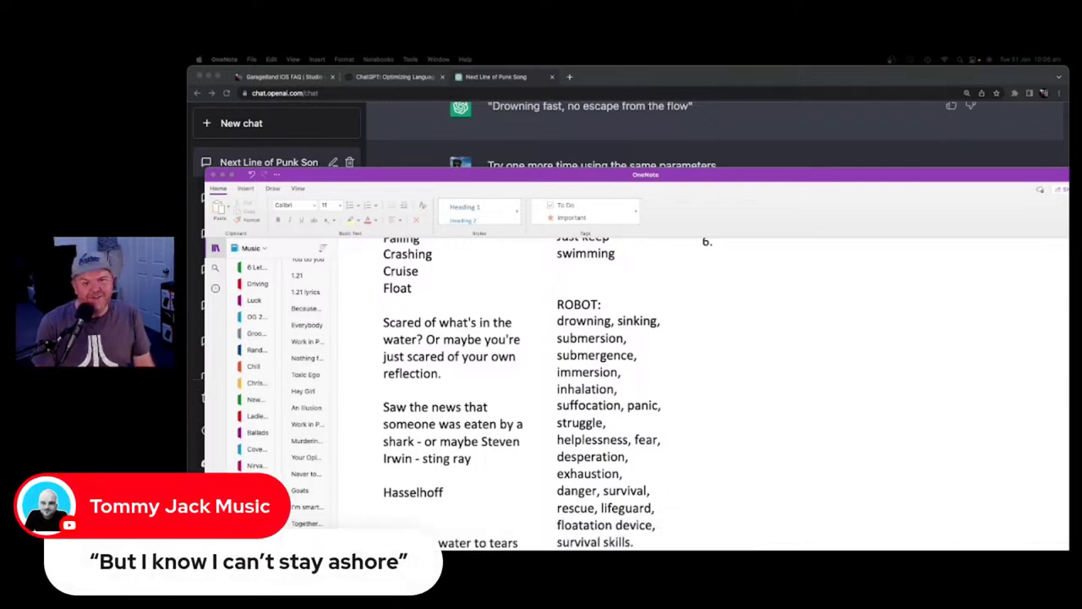
Add the line "But I know I can't star ashore" at the end of the short chorus, prefixed with the viewer's first name in parentheses
{"action": "scroll", "coordinate": [730, 266], "scroll_direction": "up", "scroll_amount": 8}
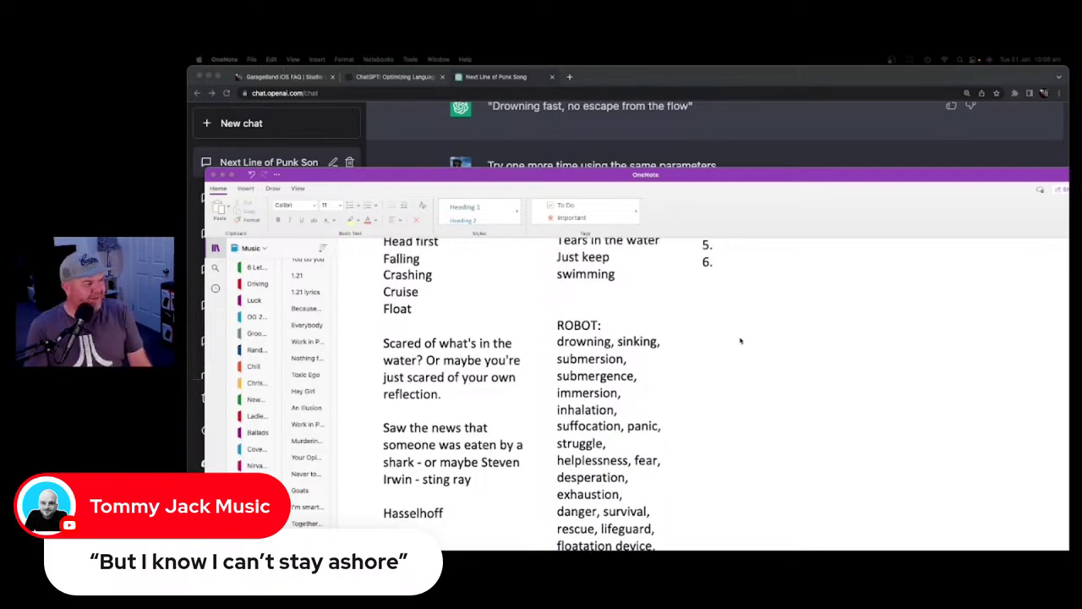
{"action": "left_click", "coordinate": [893, 457]}
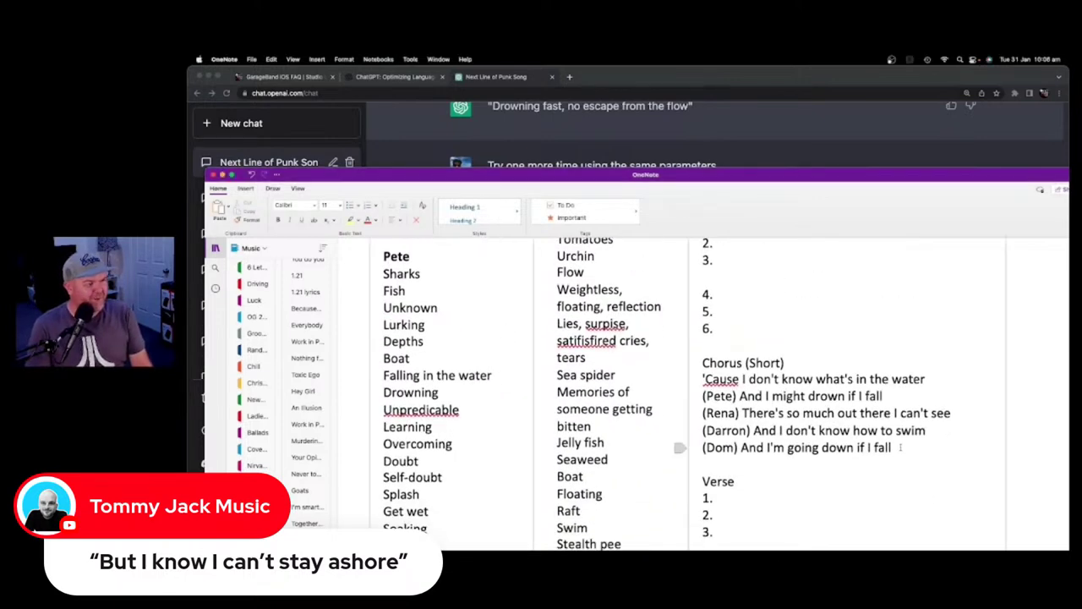
{"action": "key", "text": "Return"}
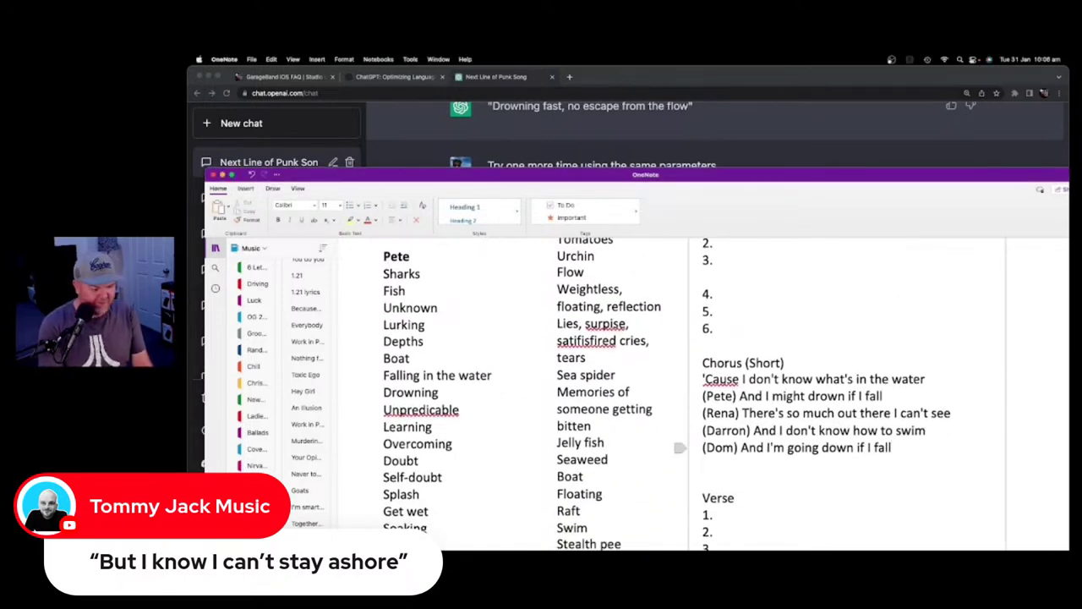
{"action": "type", "text": "(Tommy"}
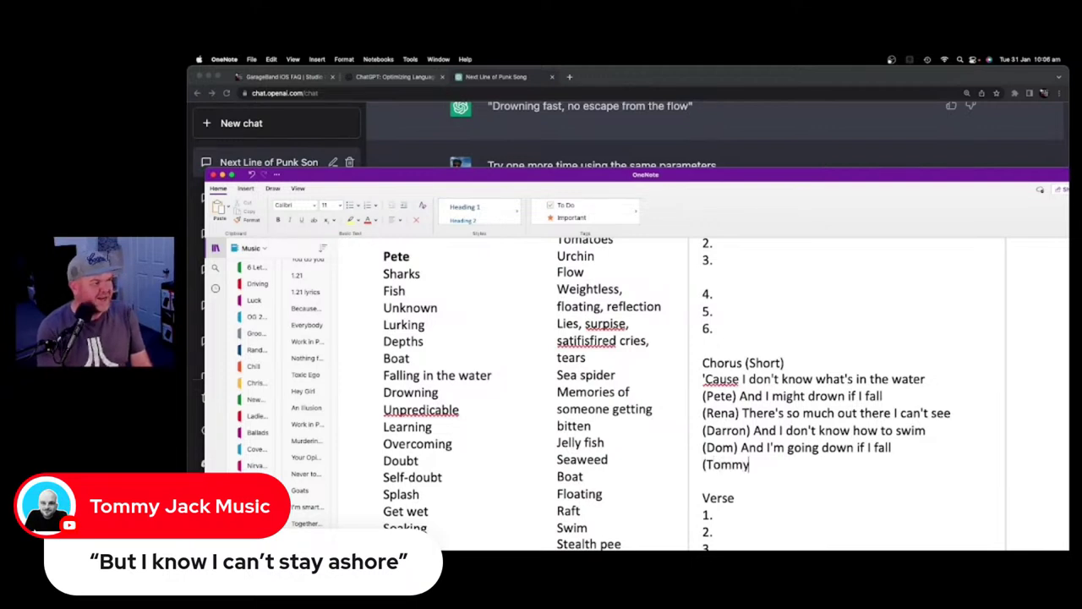
{"action": "type", "text": ") But"}
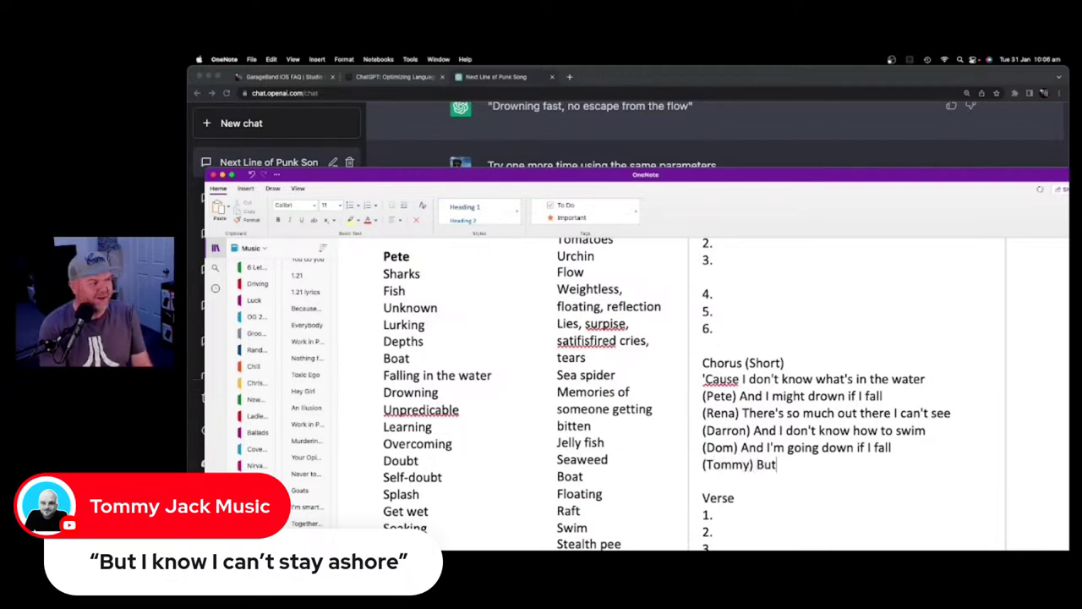
{"action": "type", "text": " I know I can't"}
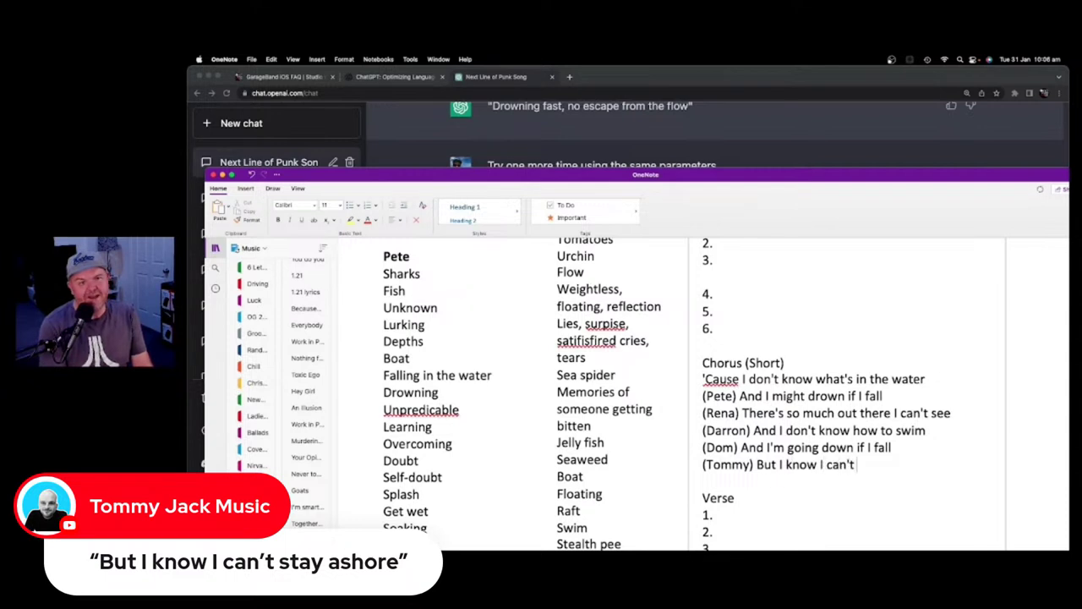
{"action": "type", "text": " star ashore"}
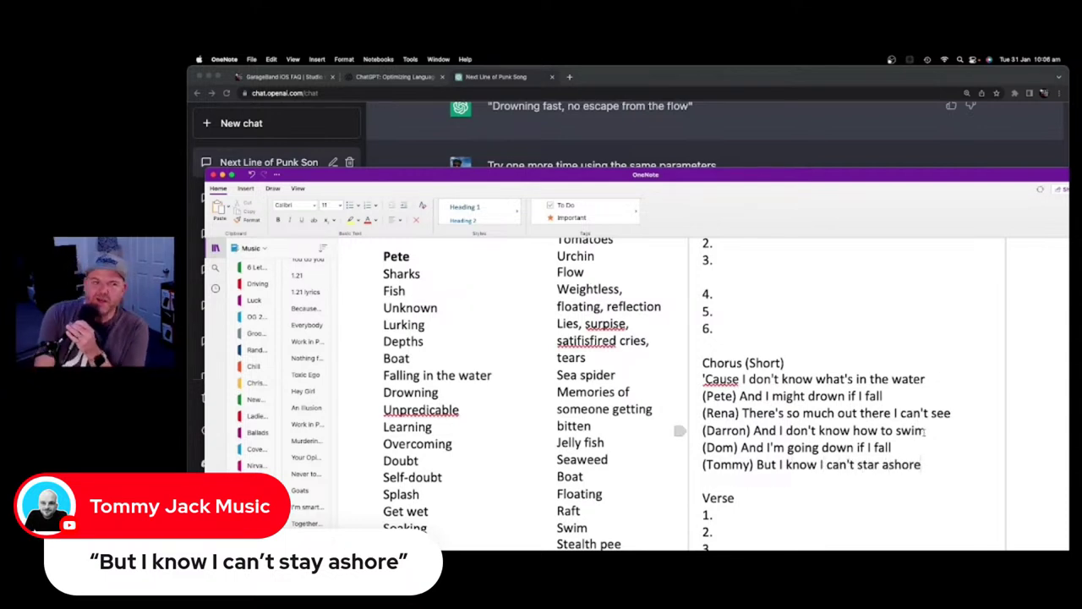
Turn line 1 under the first Verse heading into an empty, automatically numbered list item
{"action": "scroll", "coordinate": [923, 431], "scroll_direction": "up", "scroll_amount": 5}
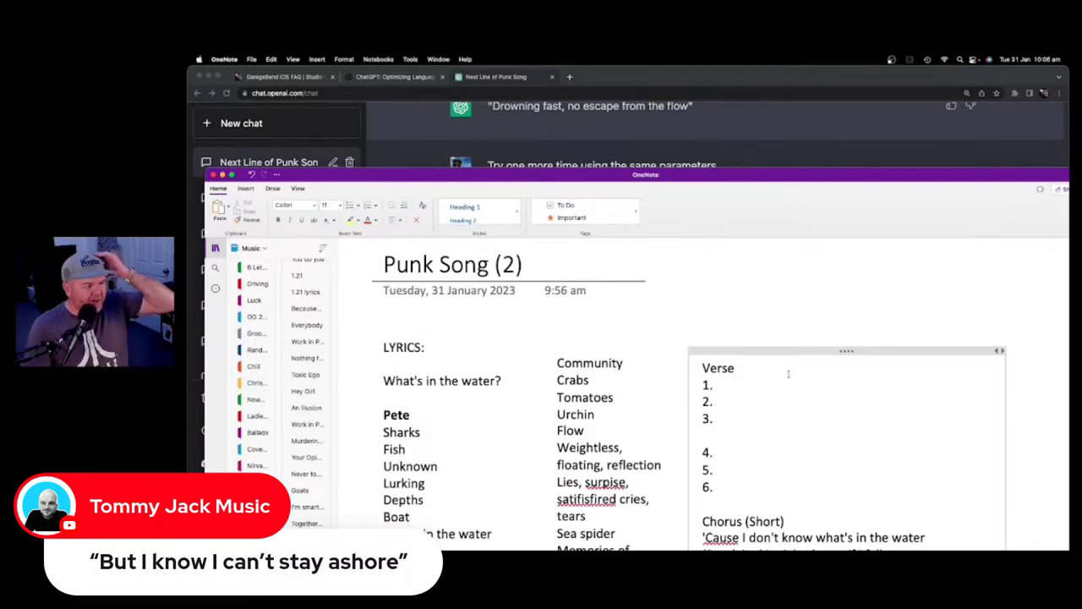
{"action": "left_click", "coordinate": [751, 385]}
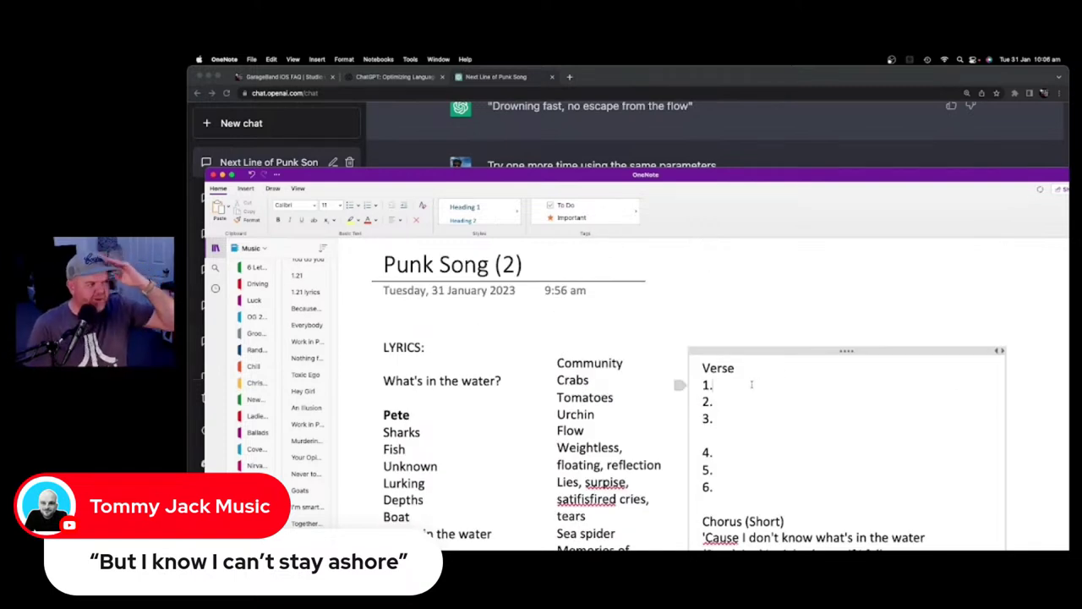
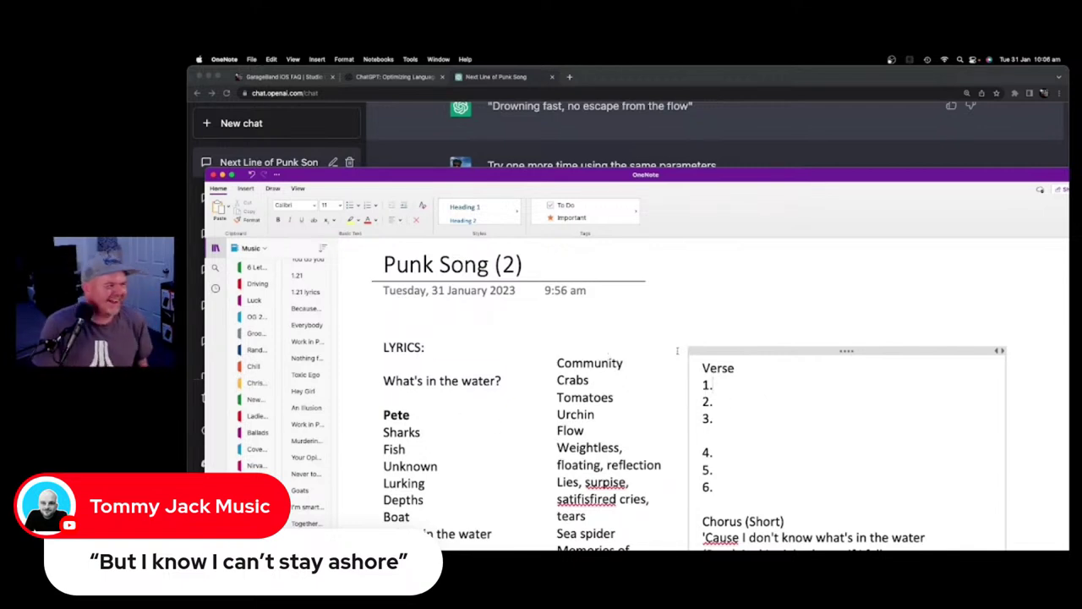
{"action": "scroll", "coordinate": [683, 354], "scroll_direction": "down", "scroll_amount": 3}
{"action": "scroll", "coordinate": [711, 347], "scroll_direction": "down", "scroll_amount": 1}
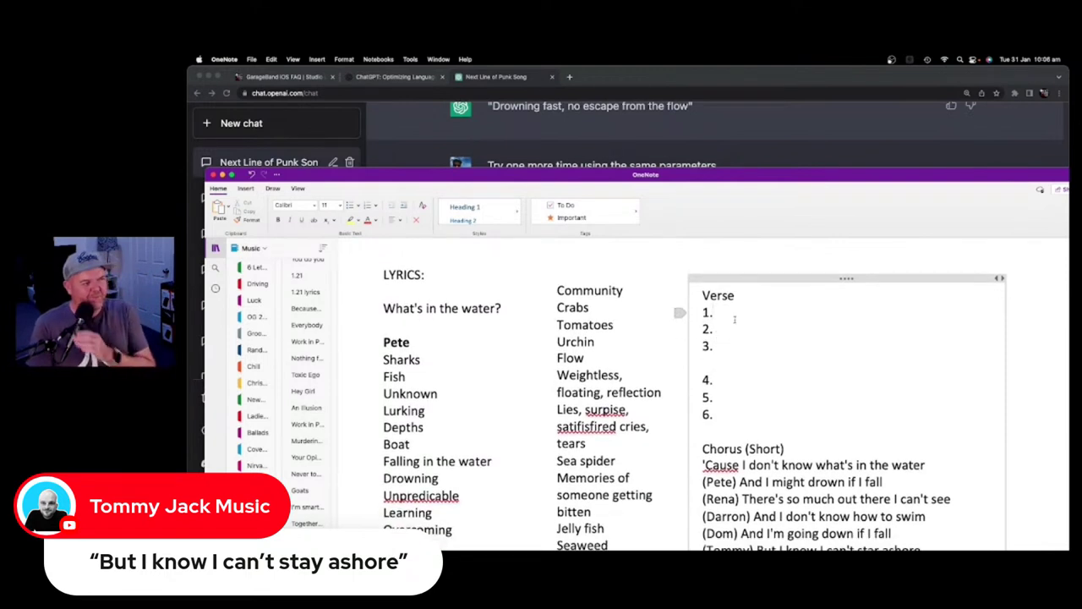
{"action": "type", "text": "All"}
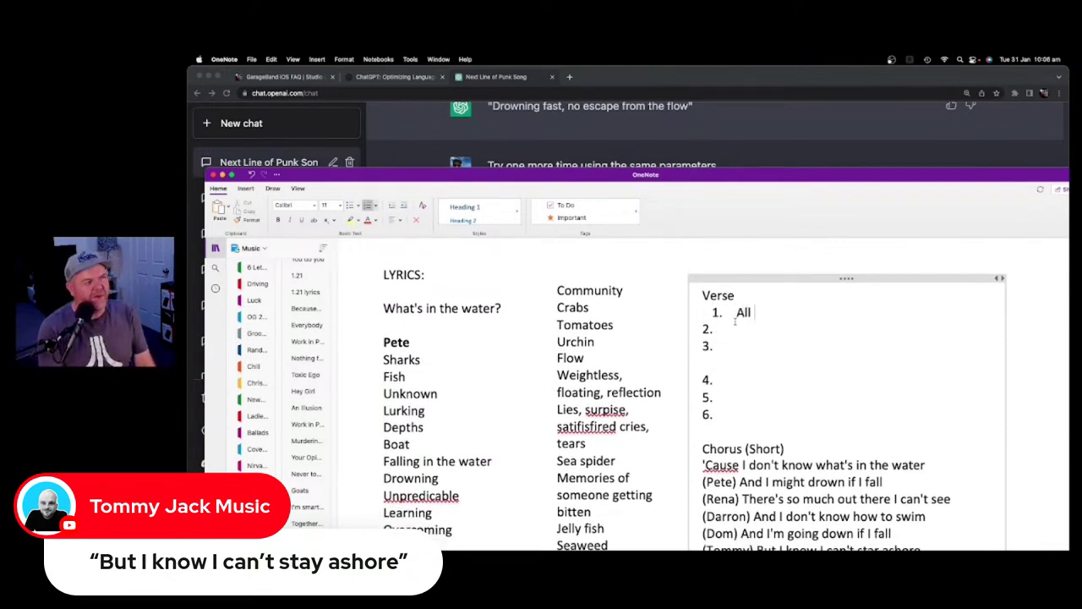
{"action": "key", "text": "BackSpace"}
{"action": "key", "text": "BackSpace"}
{"action": "key", "text": "BackSpace"}
{"action": "key", "text": "BackSpace"}
{"action": "type", "text": "1."}
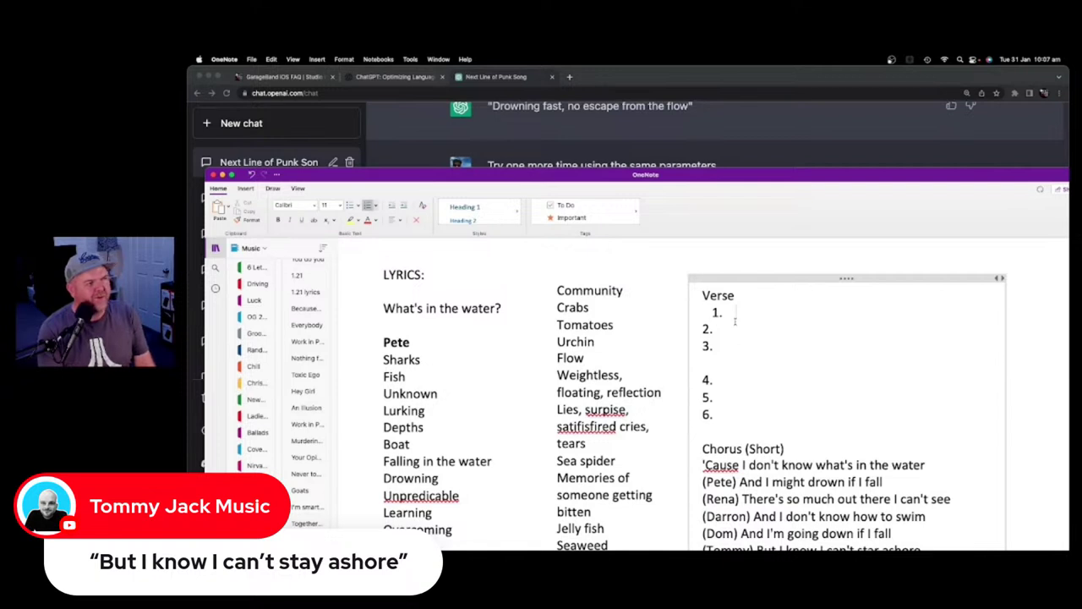
{"action": "key", "text": "BackSpace"}
{"action": "type", "text": "1."}
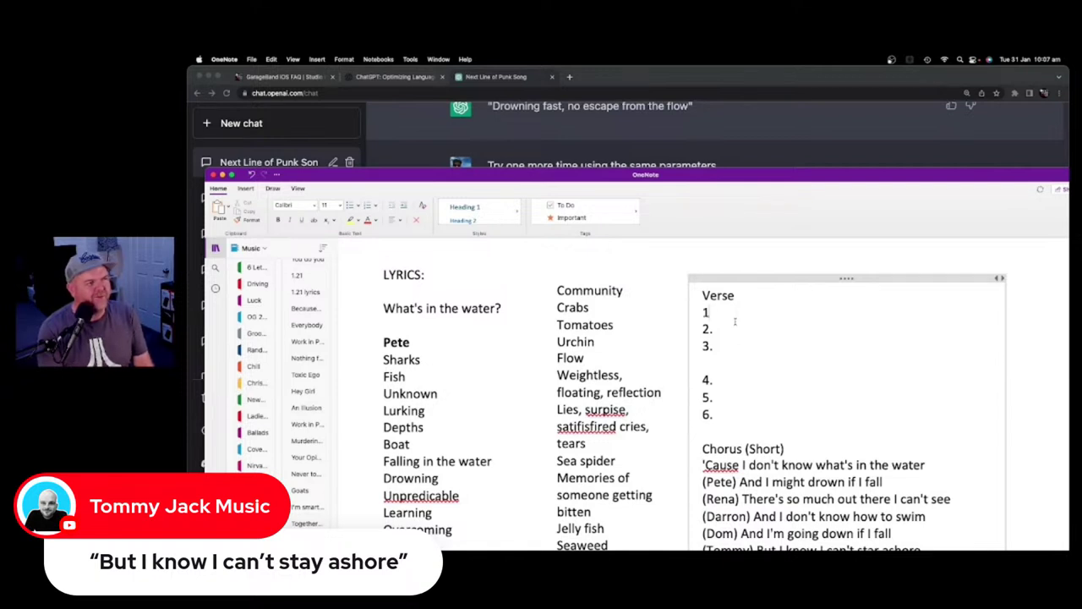
{"action": "left_click", "coordinate": [726, 347]}
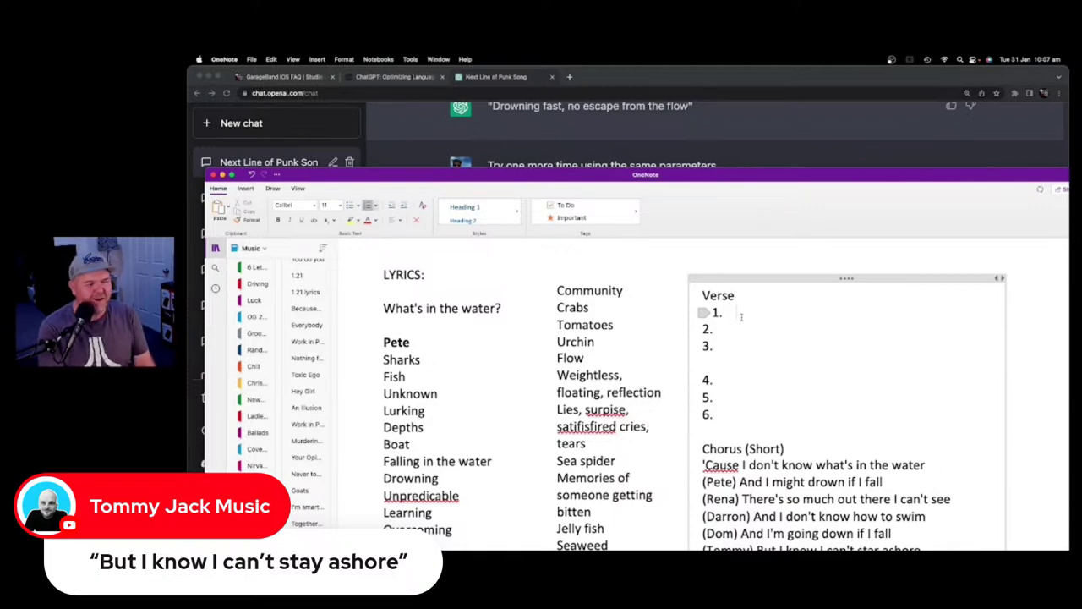
Begin line 1 of the first verse with "All my life I've"
{"action": "type", "text": "All my life"}
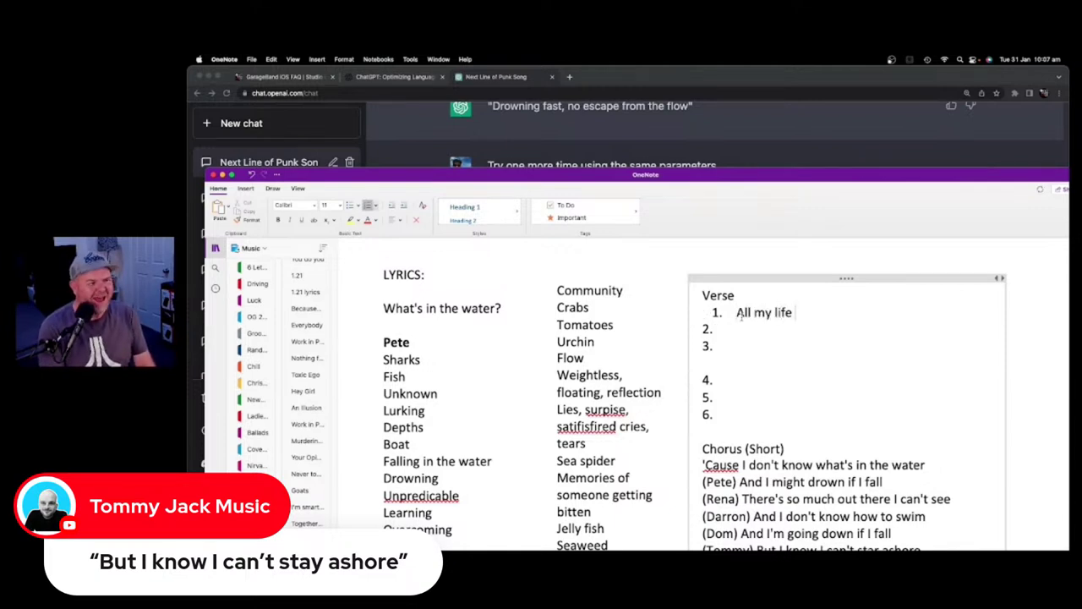
{"action": "type", "text": " I've worr"}
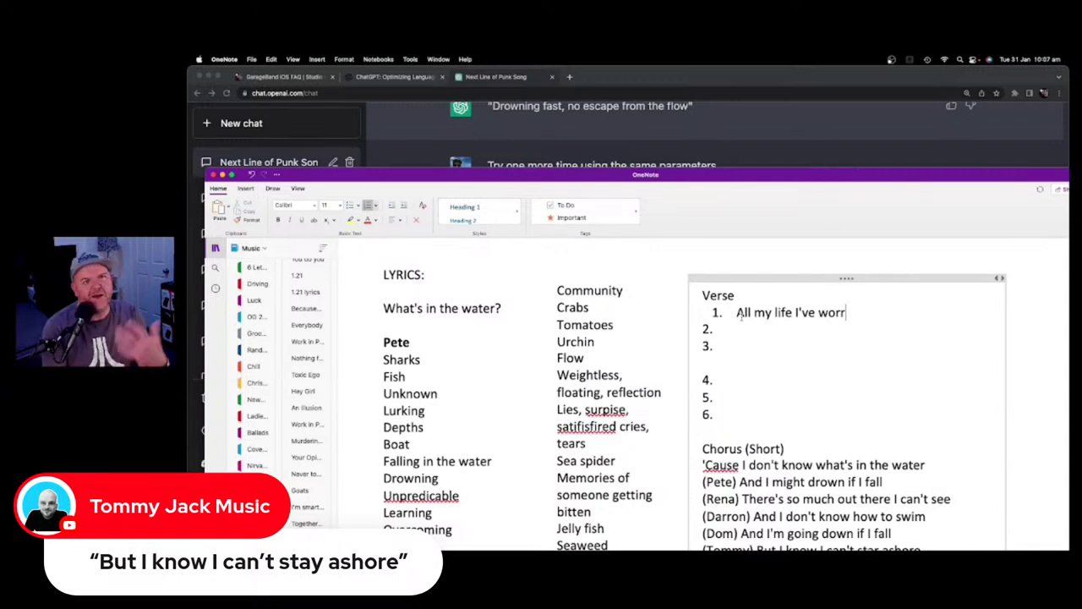
{"action": "key", "text": "BackSpace"}
{"action": "key", "text": "BackSpace"}
{"action": "key", "text": "BackSpace"}
{"action": "key", "text": "BackSpace"}
{"action": "key", "text": "BackSpace"}
{"action": "key", "text": "BackSpace"}
{"action": "key", "text": "BackSpace"}
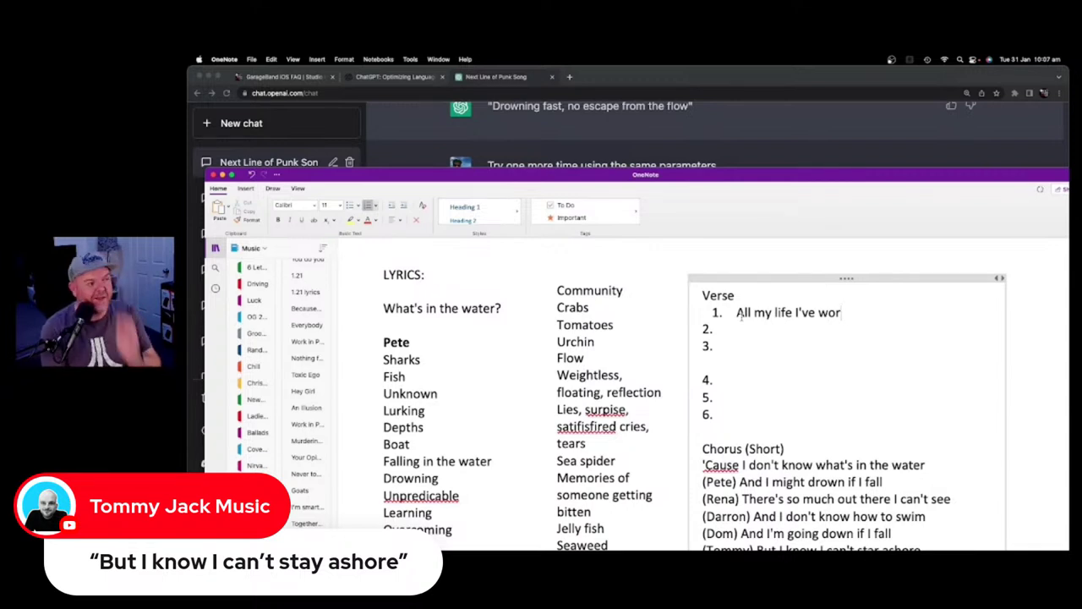
{"action": "key", "text": "BackSpace"}
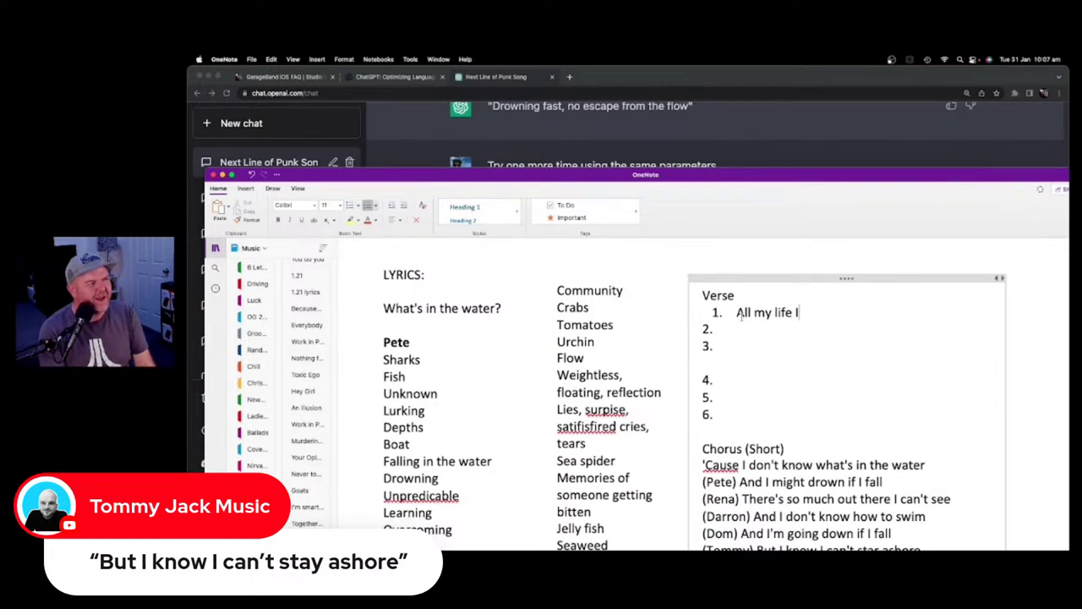
{"action": "type", "text": "'v"}
{"action": "key", "text": "BackSpace"}
{"action": "key", "text": "BackSpace"}
{"action": "key", "text": "BackSpace"}
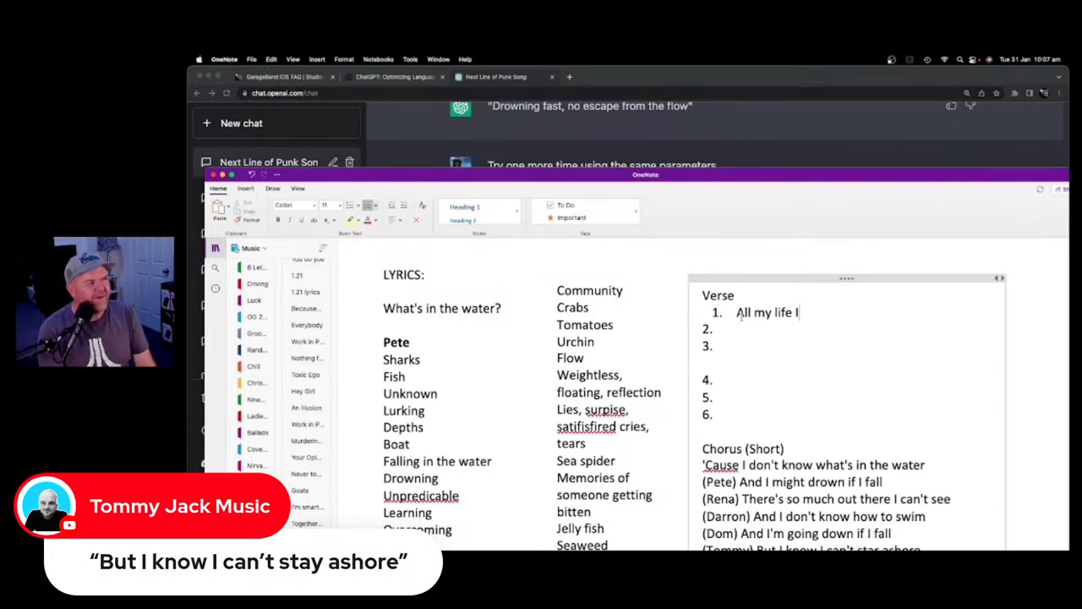
{"action": "type", "text": "I've"}
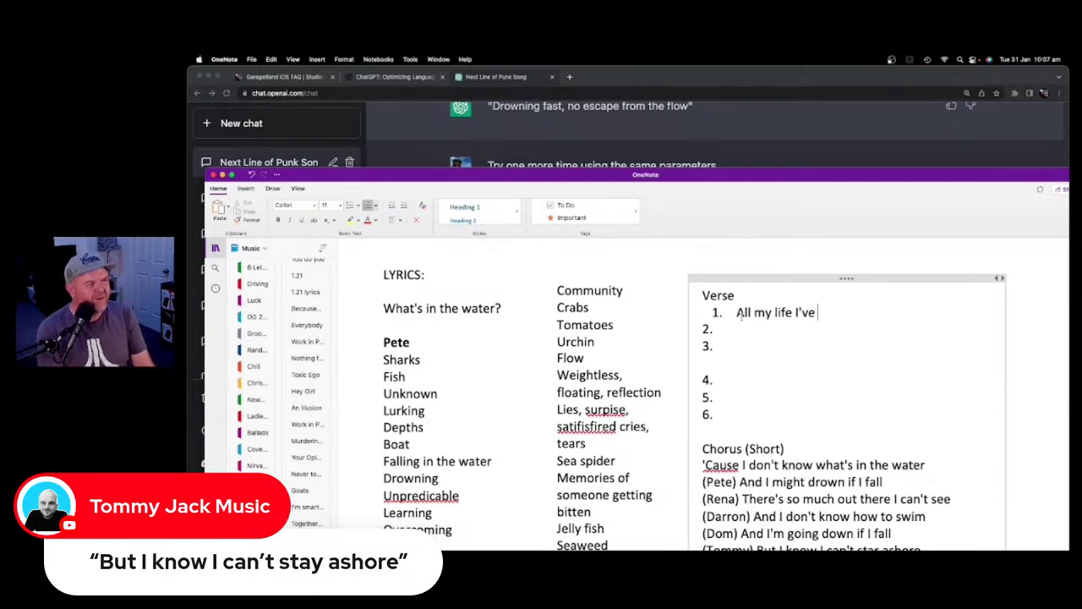
Continue line 1 of the first verse with "worried bout the things"
{"action": "type", "text": " worried a"}
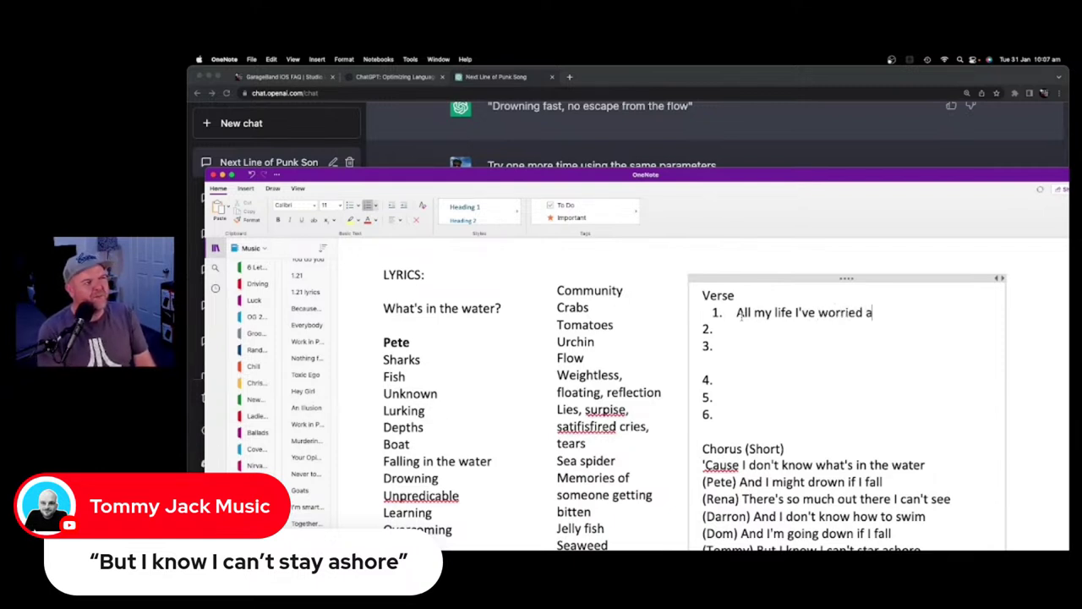
{"action": "key", "text": "BackSpace"}
{"action": "key", "text": "BackSpace"}
{"action": "type", "text": "b"}
{"action": "key", "text": "BackSpace"}
{"action": "type", "text": "bouc"}
{"action": "key", "text": "BackSpace"}
{"action": "key", "text": "BackSpace"}
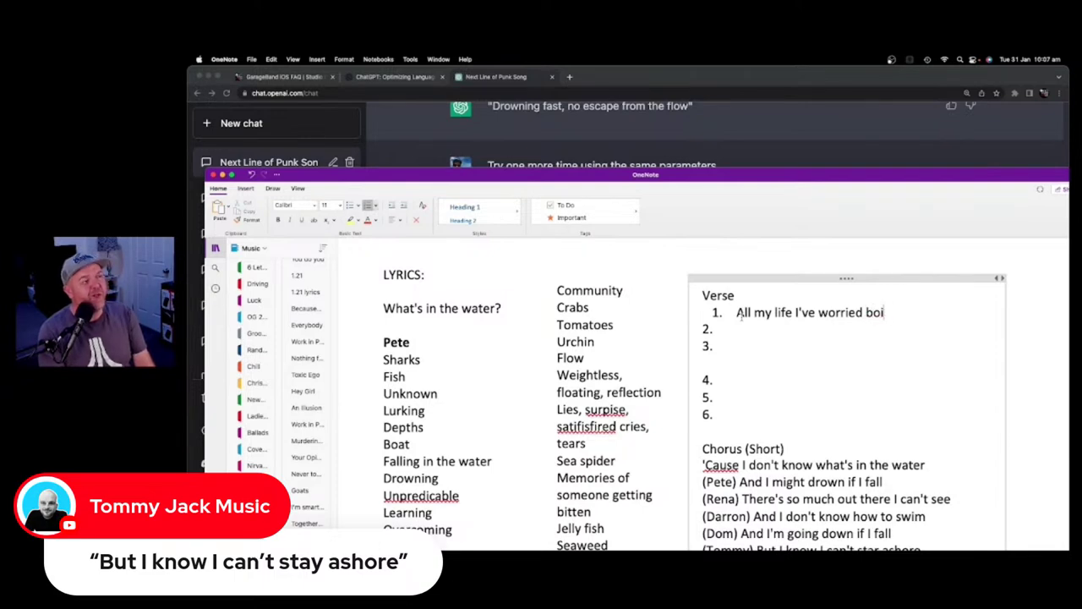
{"action": "type", "text": "ut the"}
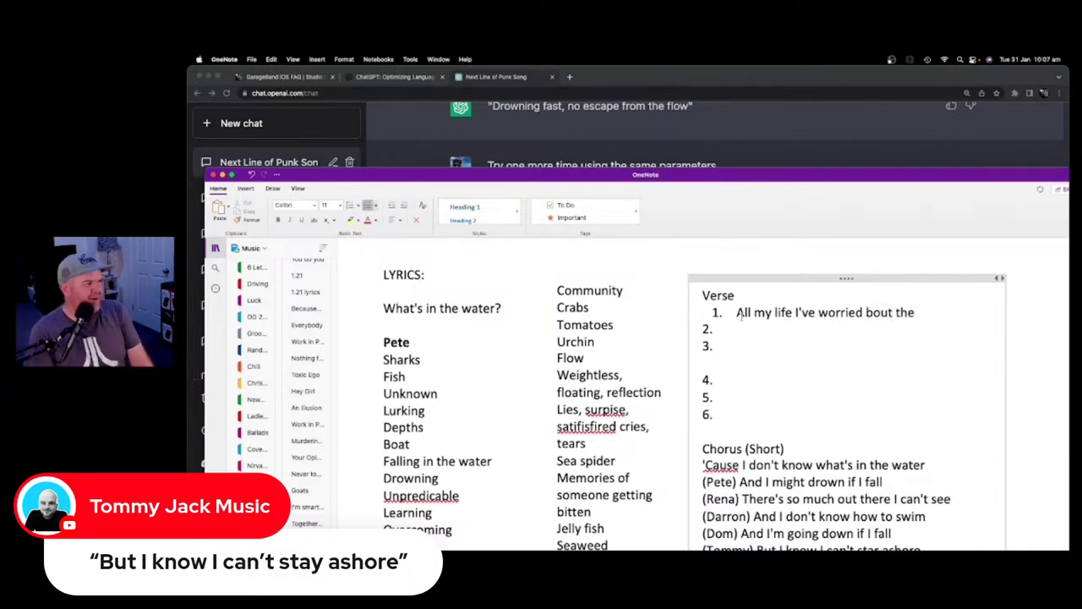
{"action": "scroll", "coordinate": [602, 377], "scroll_direction": "down", "scroll_amount": 5}
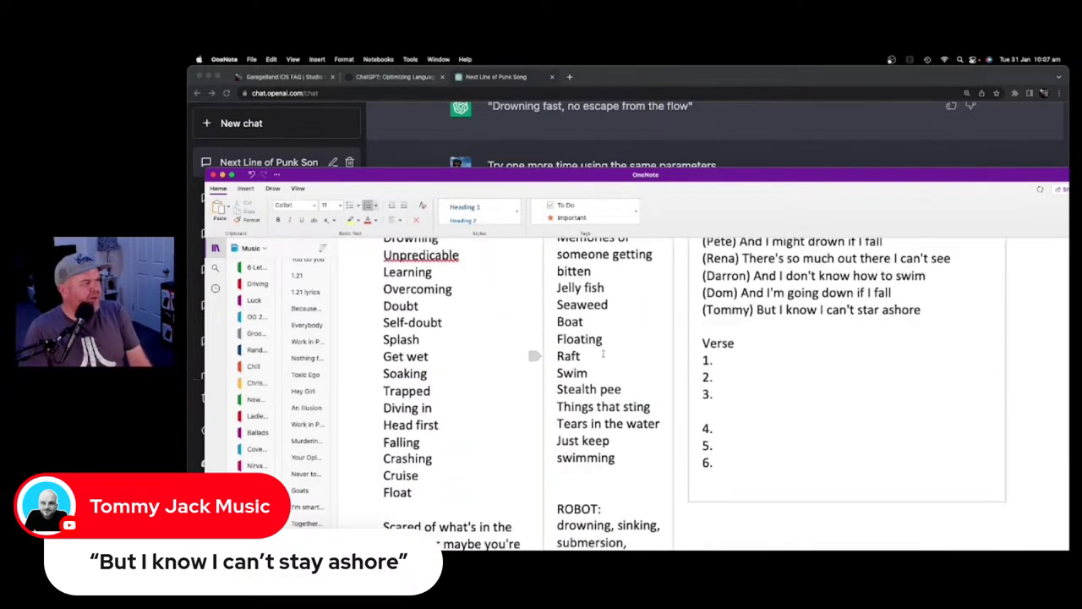
{"action": "scroll", "coordinate": [602, 377], "scroll_direction": "up", "scroll_amount": 4}
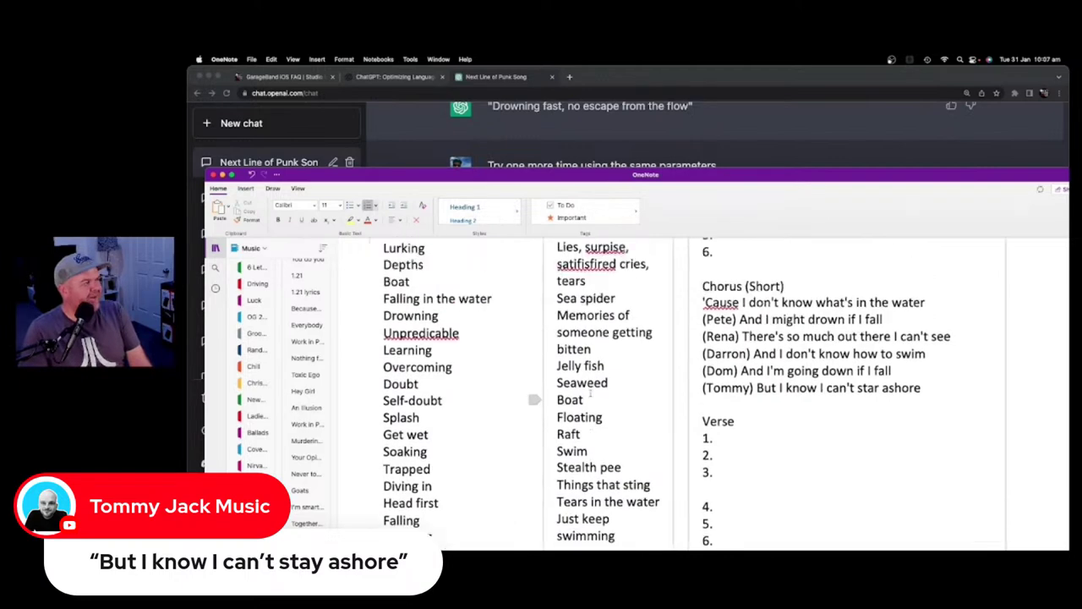
{"action": "scroll", "coordinate": [606, 390], "scroll_direction": "up", "scroll_amount": 2}
{"action": "type", "text": "t"}
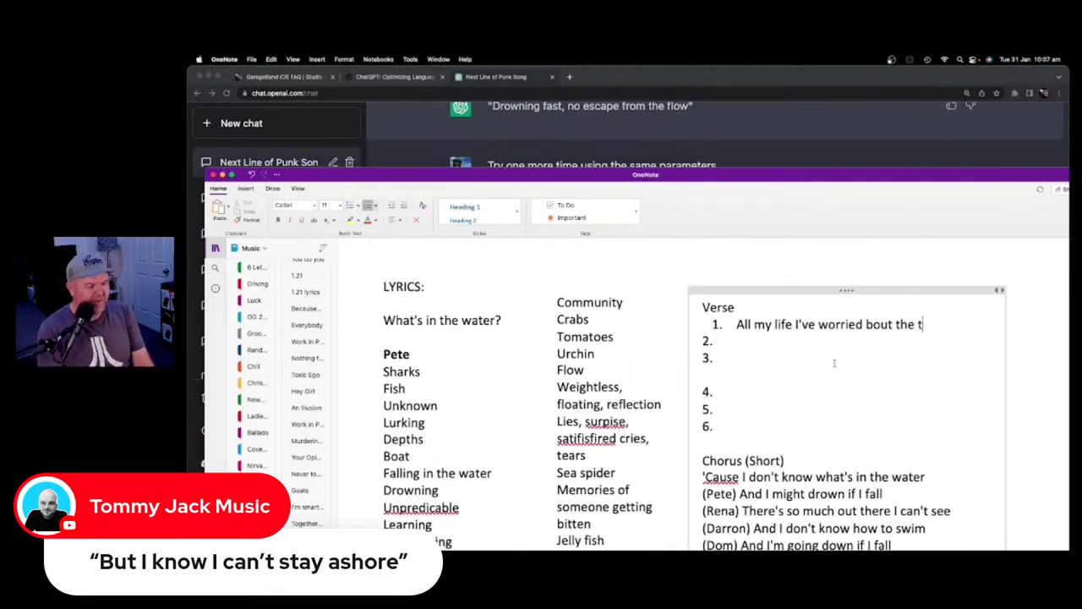
{"action": "type", "text": "hings"}
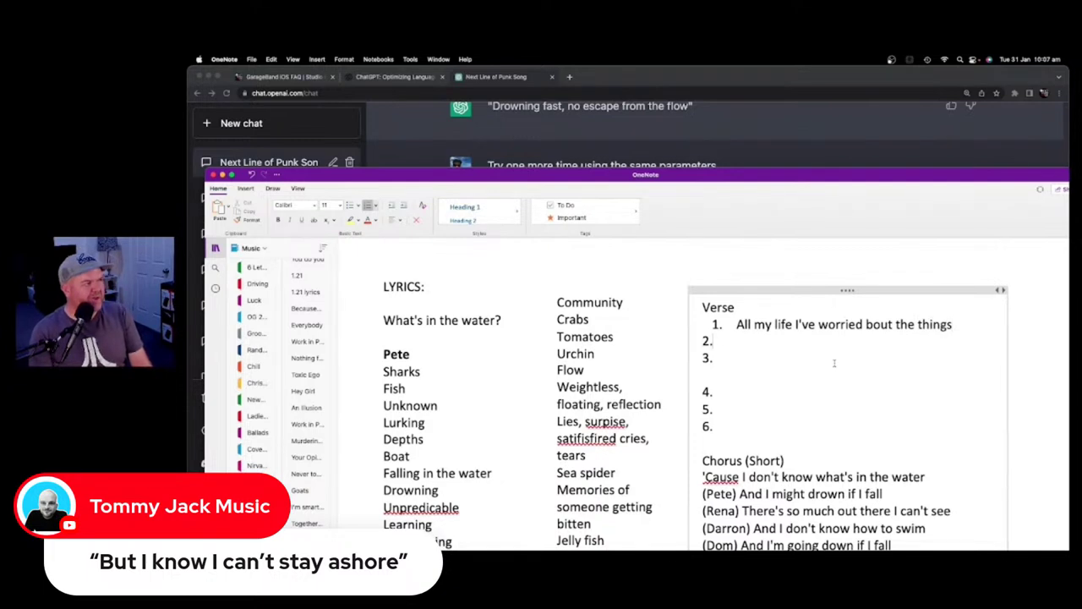
Write "Underneath the surface I can't see" as line 2 of the first verse
{"action": "key", "text": "Down"}
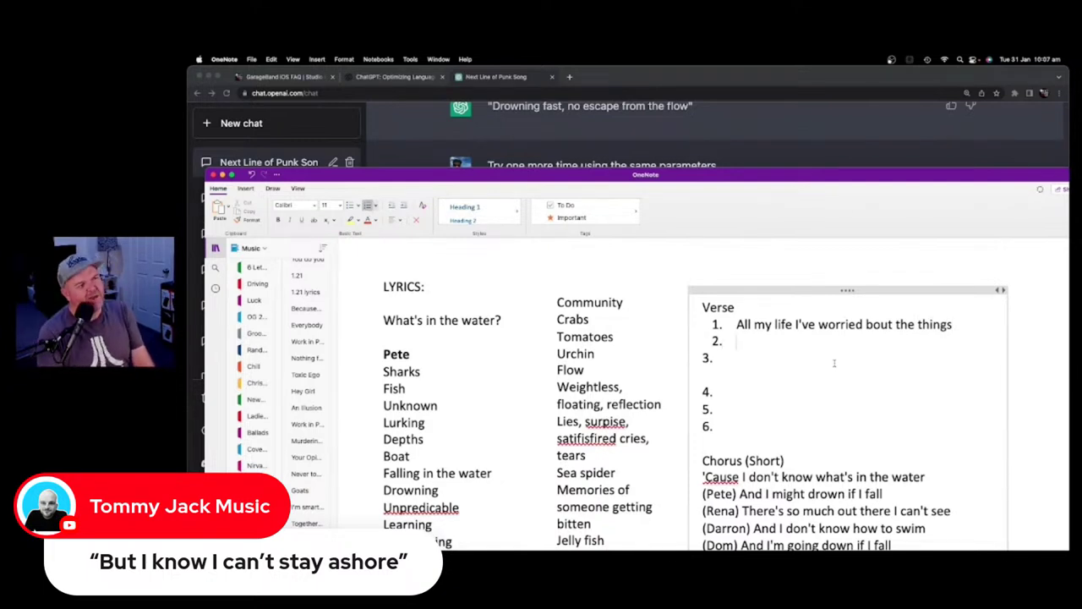
{"action": "type", "text": "Underneath"}
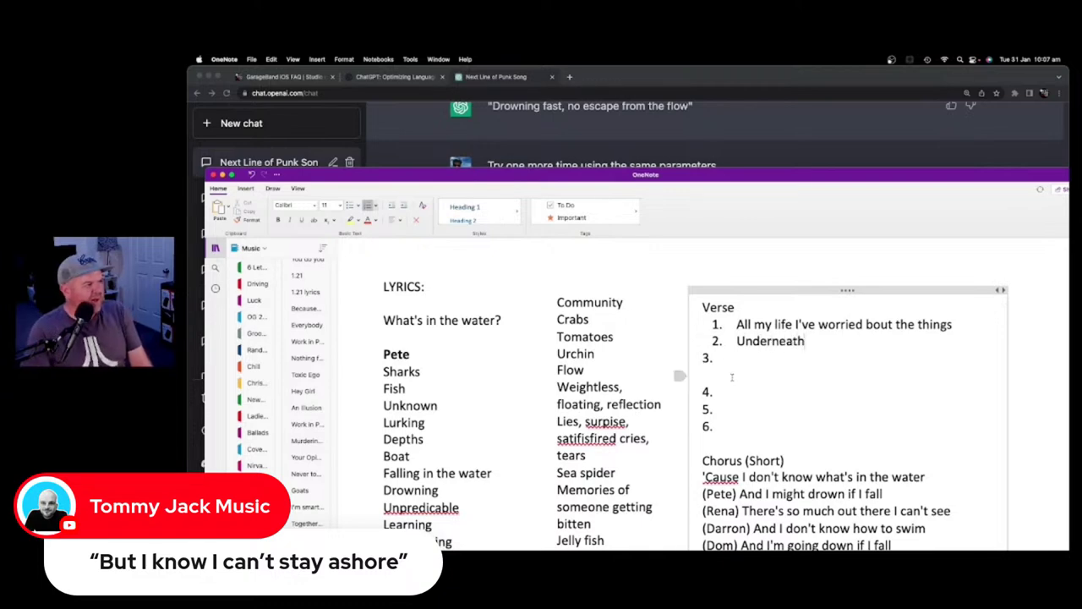
{"action": "scroll", "coordinate": [553, 355], "scroll_direction": "down", "scroll_amount": 5}
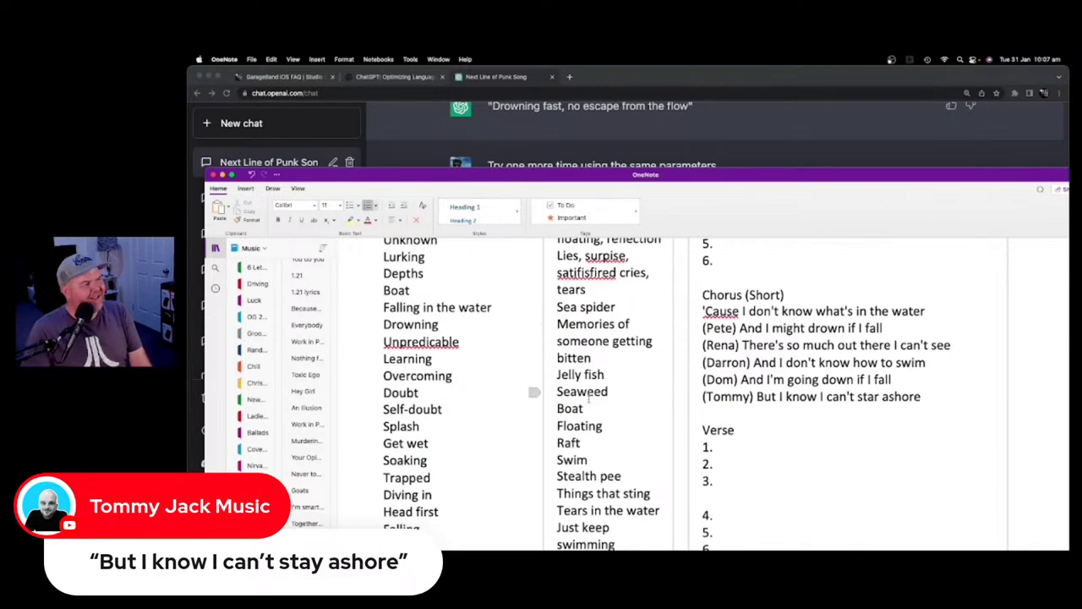
{"action": "scroll", "coordinate": [592, 391], "scroll_direction": "down", "scroll_amount": 1}
{"action": "scroll", "coordinate": [595, 391], "scroll_direction": "up", "scroll_amount": 1}
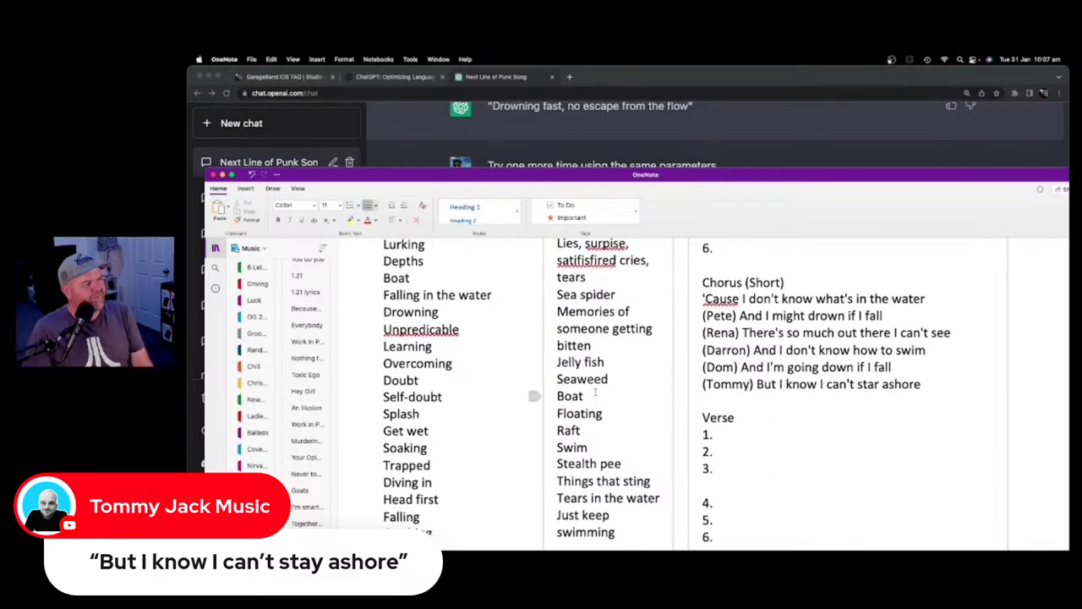
{"action": "scroll", "coordinate": [597, 429], "scroll_direction": "up", "scroll_amount": 5}
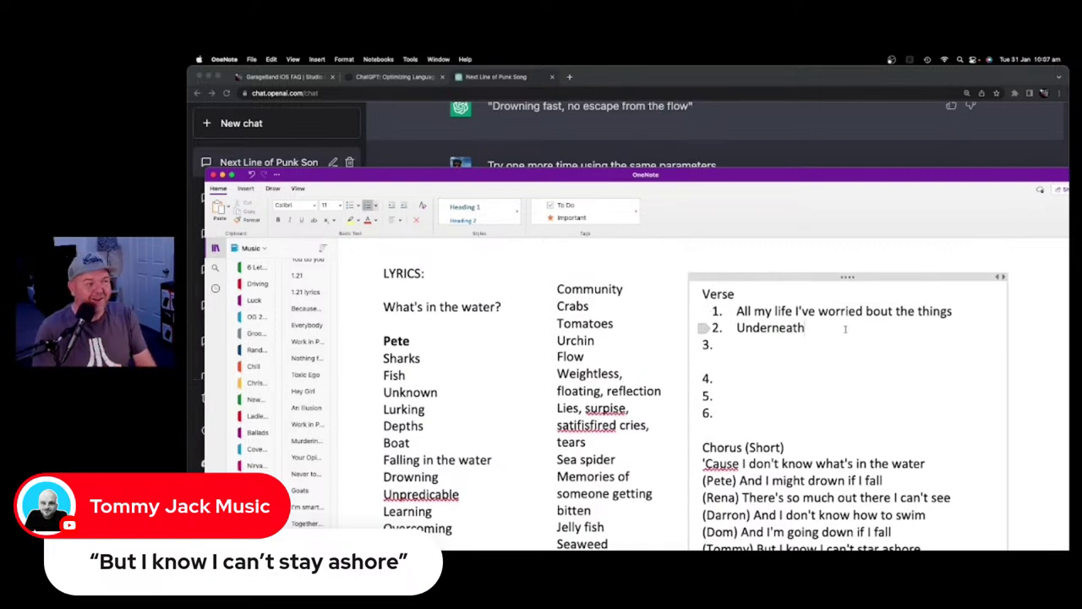
{"action": "type", "text": "the surf"}
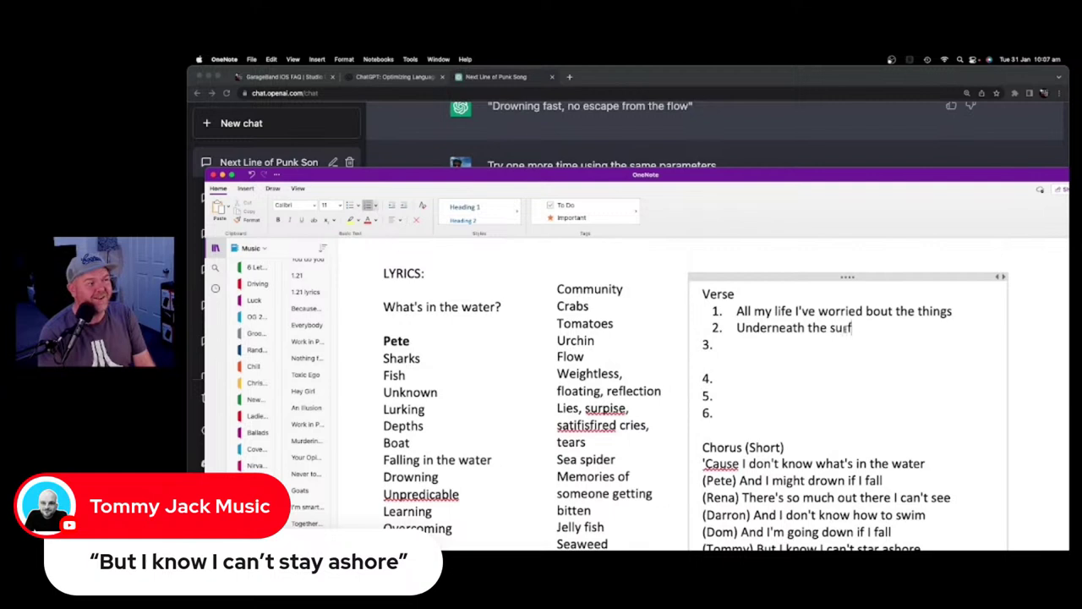
{"action": "type", "text": "ace I can't see"}
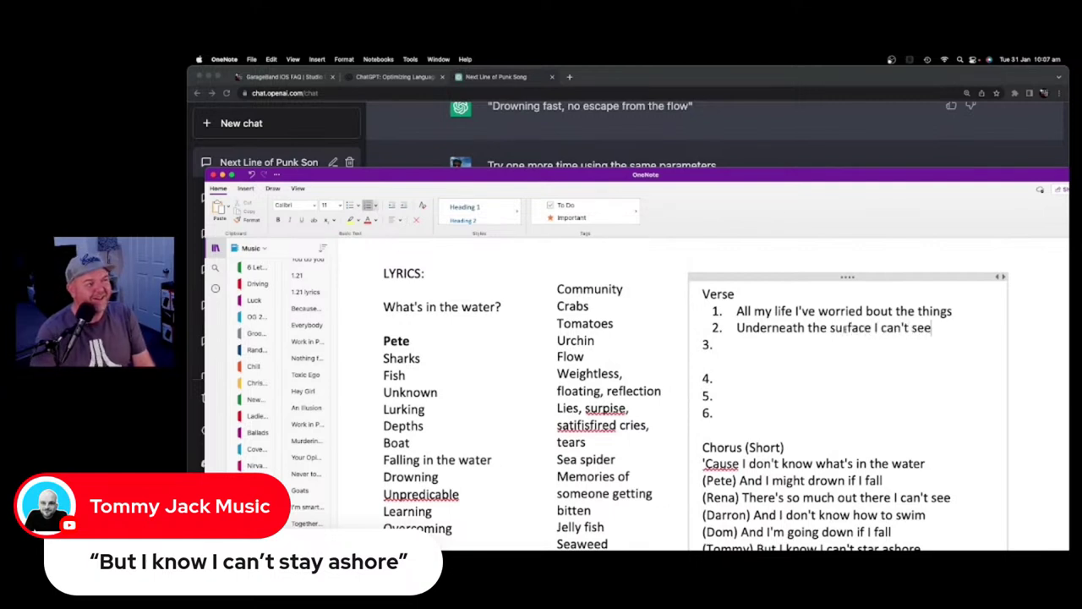
{"action": "key", "text": "Down"}
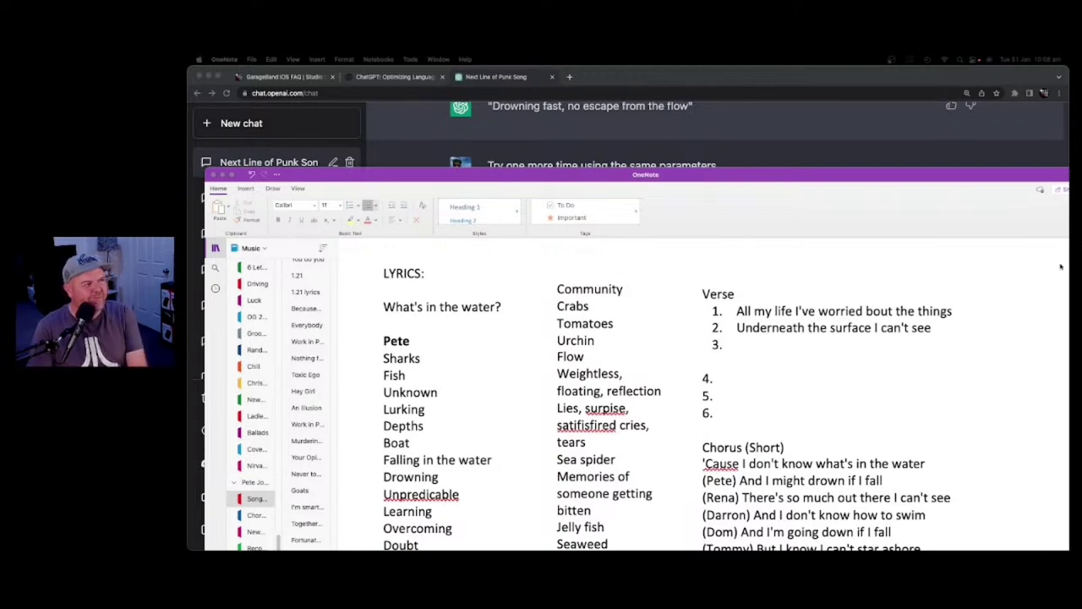
Remove the word "things" from the end of line 1 in the first verse
{"action": "left_click", "coordinate": [938, 320]}
{"action": "double_click", "coordinate": [934, 311]}
{"action": "key", "text": "BackSpace"}
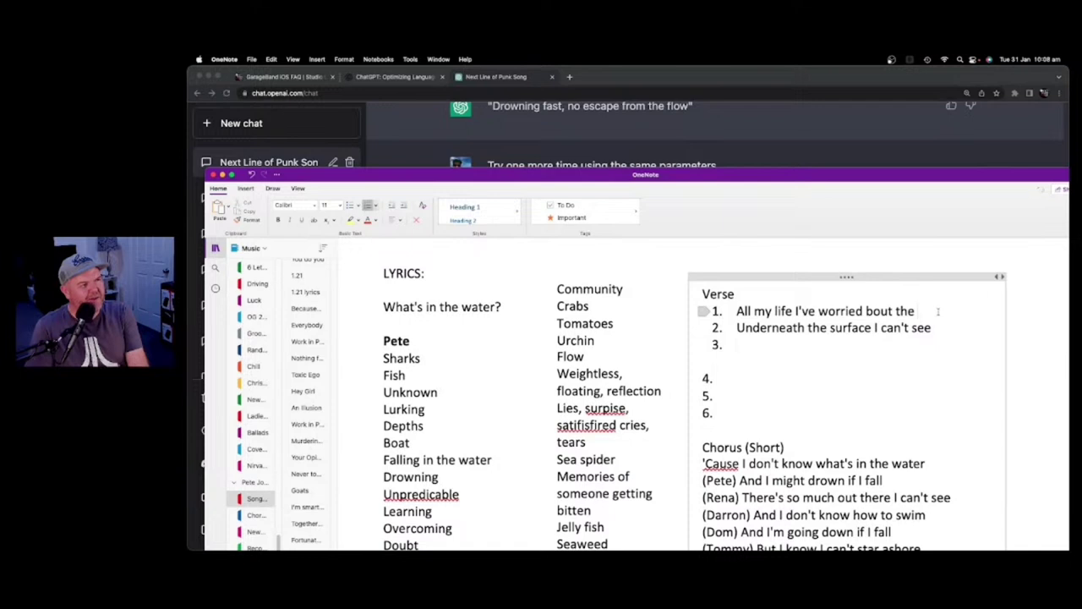
Rewrite line 2 of the first verse as "Things in the water I cannot see"
{"action": "left_click", "coordinate": [737, 328]}
{"action": "type", "text": "Things"}
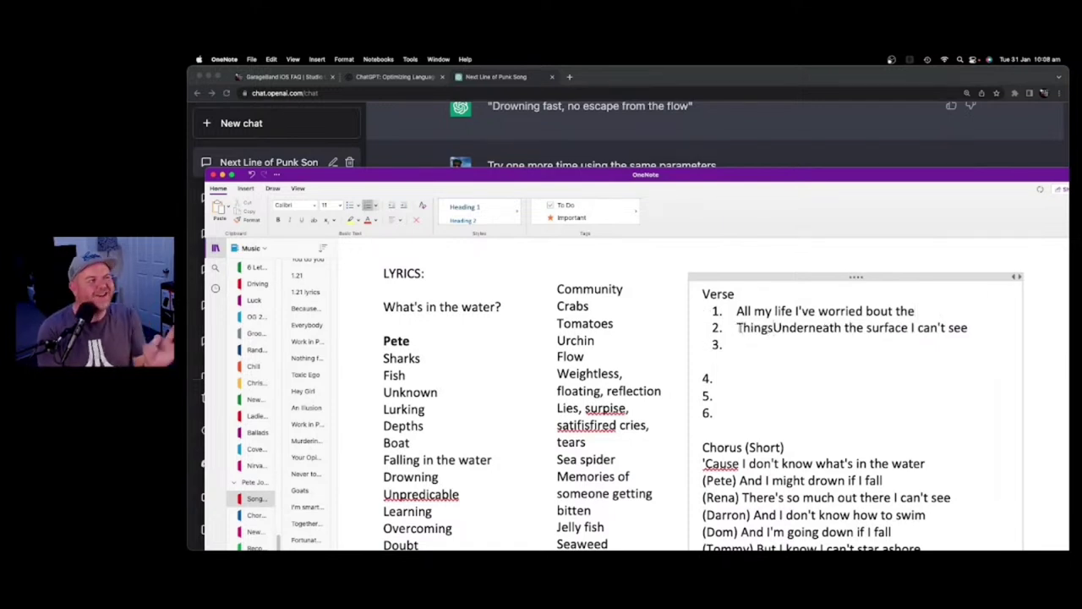
{"action": "key", "text": "Delete"}
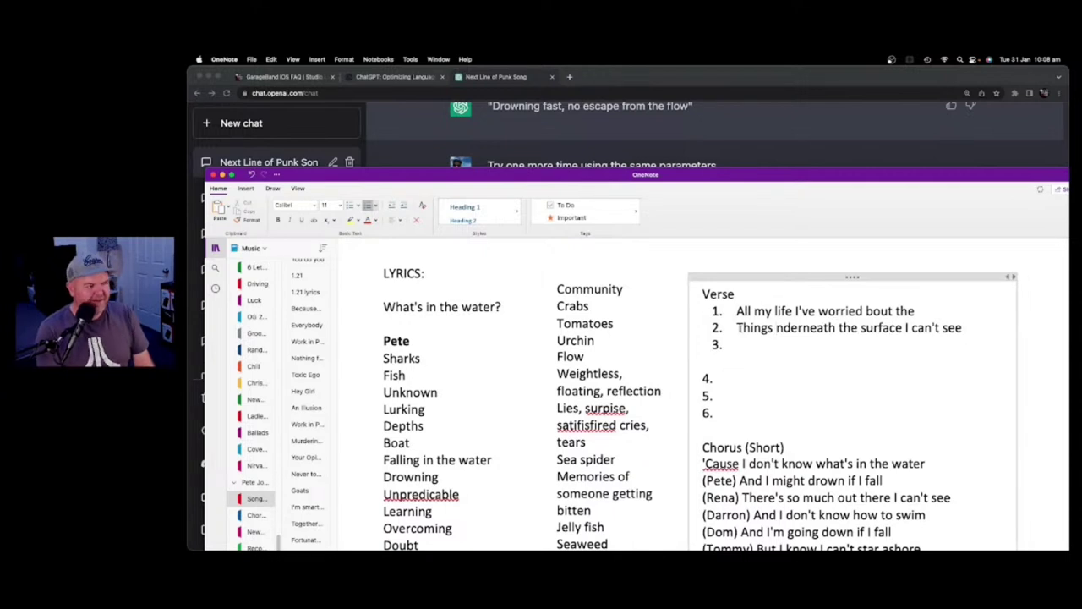
{"action": "left_click_drag", "start_coordinate": [968, 328], "coordinate": [777, 328]}
{"action": "type", "text": "ings in"}
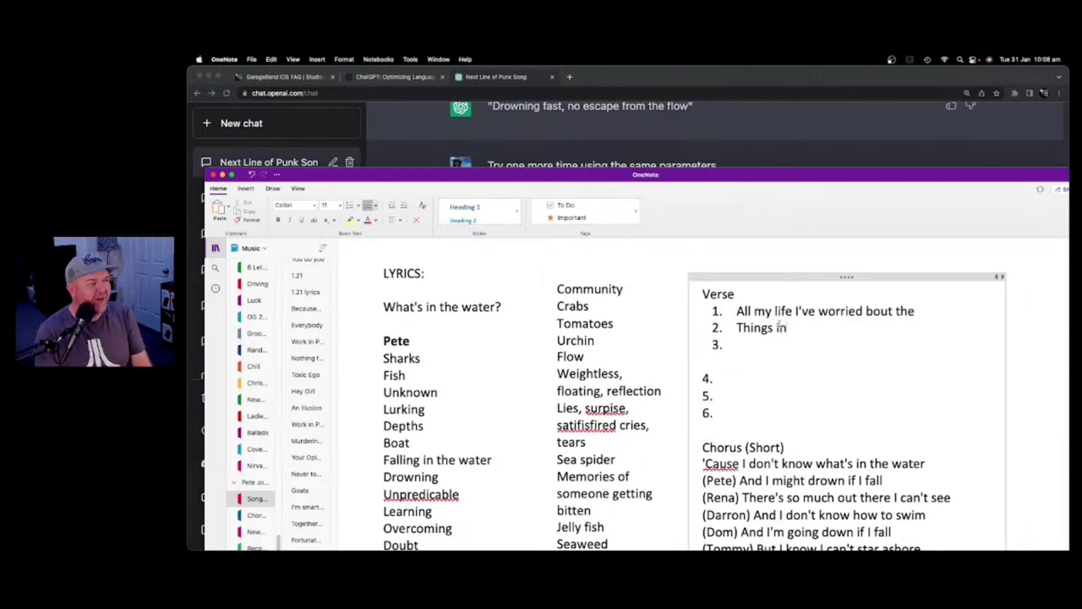
{"action": "type", "text": " the water I cannot"}
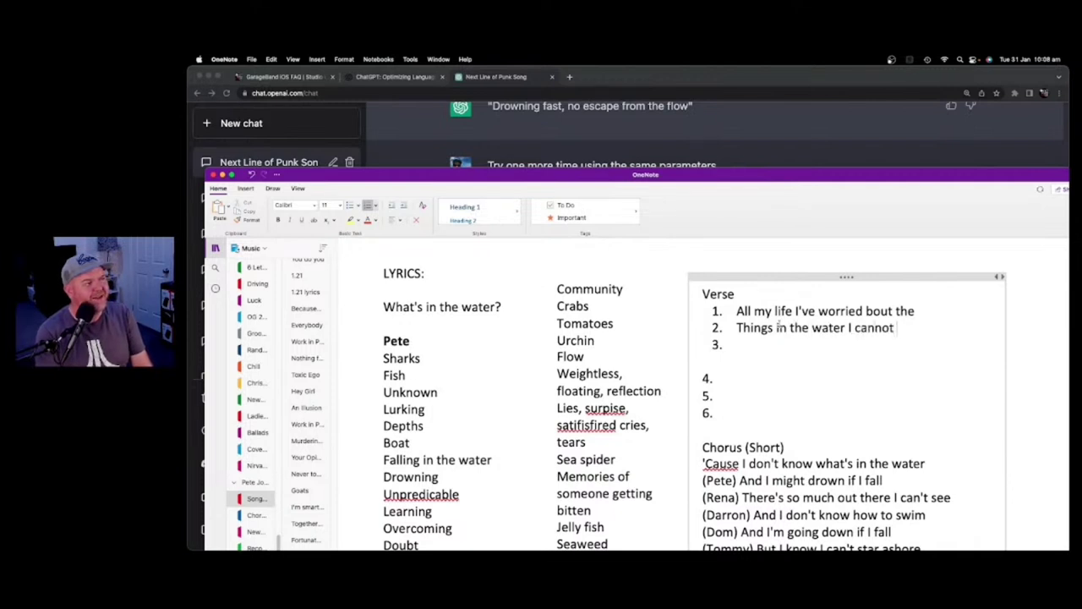
{"action": "type", "text": " see"}
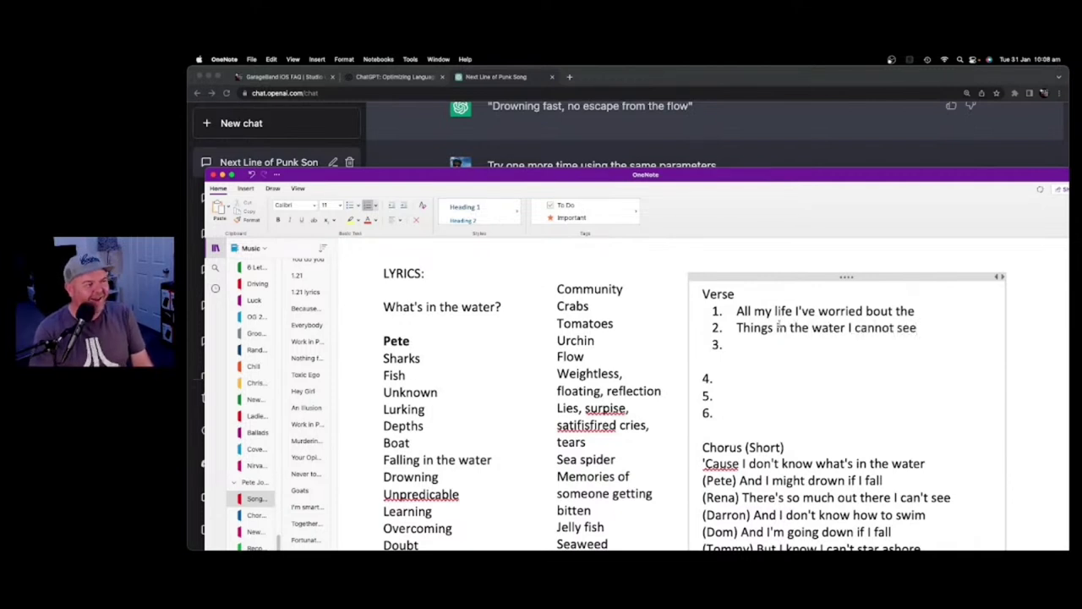
Begin line 3 of the first verse with the word "All"
{"action": "scroll", "coordinate": [819, 369], "scroll_direction": "down", "scroll_amount": 1}
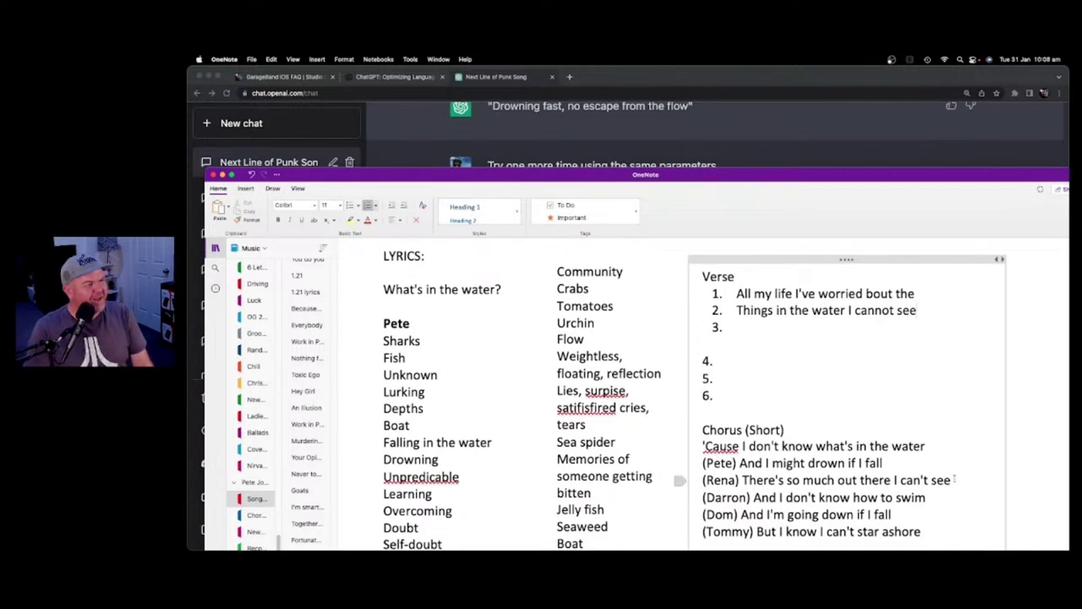
{"action": "left_click_drag", "start_coordinate": [954, 480], "coordinate": [707, 480]}
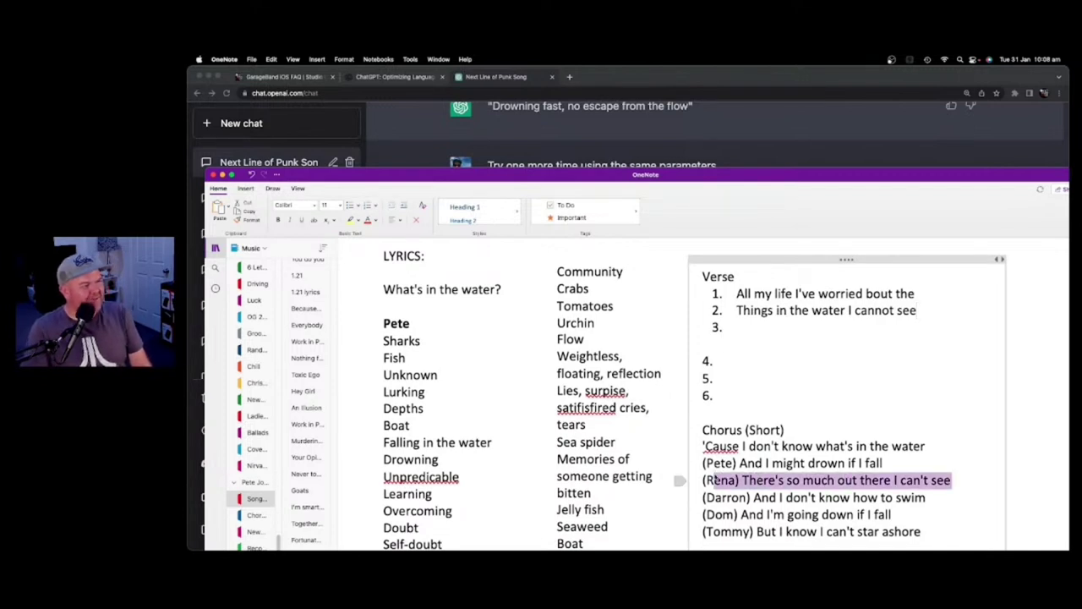
{"action": "left_click", "coordinate": [807, 328]}
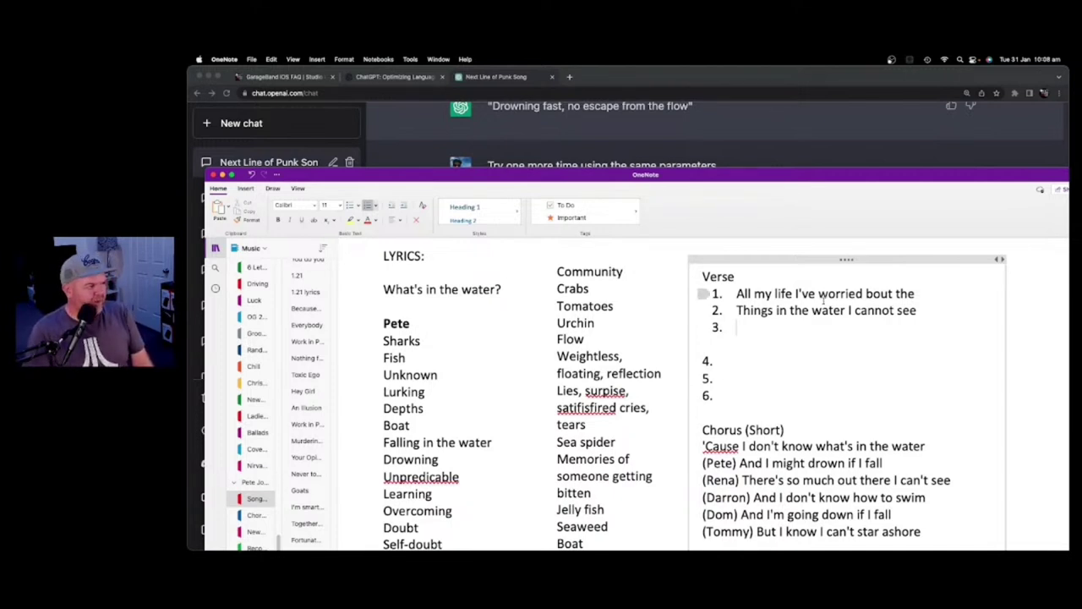
{"action": "scroll", "coordinate": [623, 346], "scroll_direction": "down", "scroll_amount": 1}
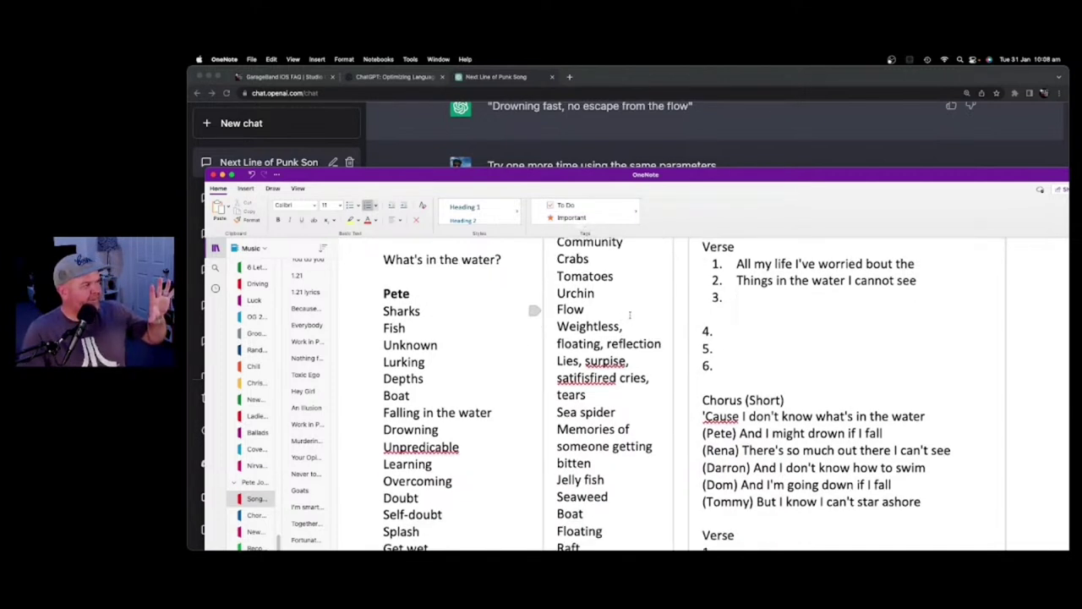
{"action": "scroll", "coordinate": [623, 331], "scroll_direction": "down", "scroll_amount": 10}
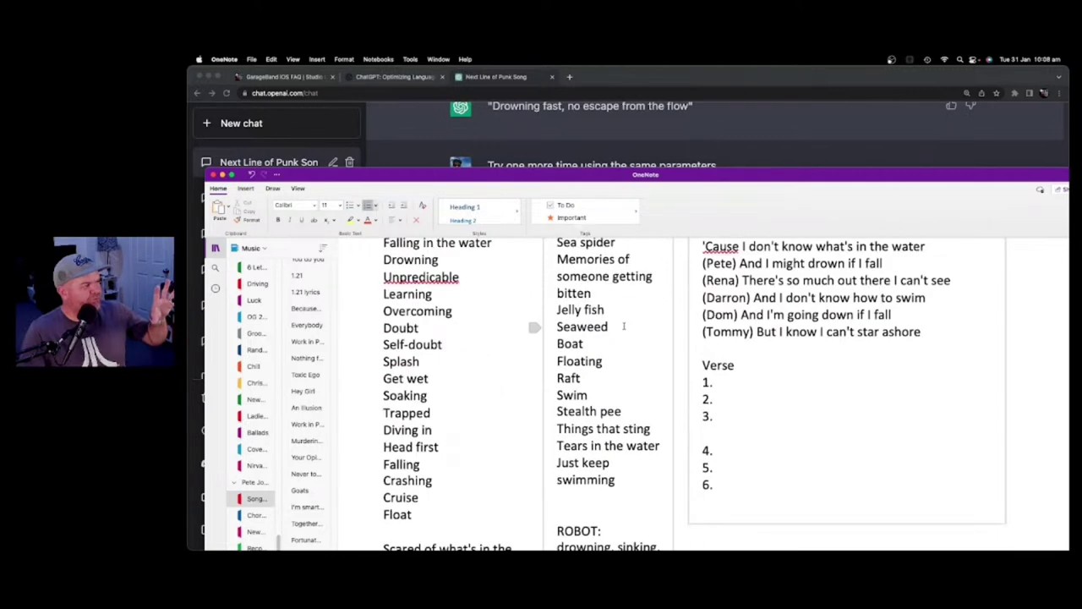
{"action": "scroll", "coordinate": [430, 474], "scroll_direction": "up", "scroll_amount": 6}
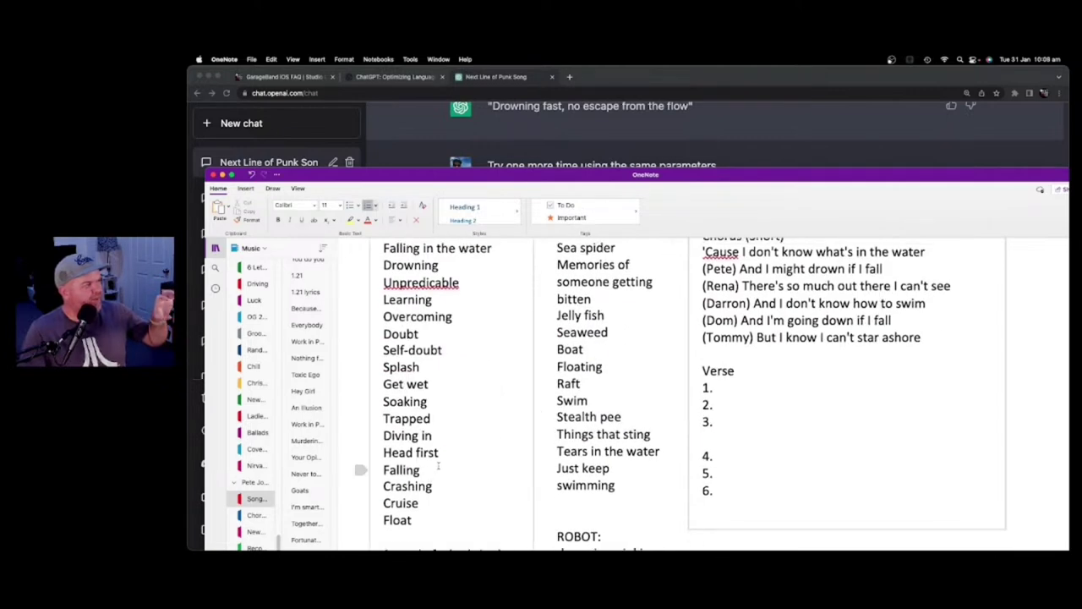
{"action": "scroll", "coordinate": [441, 460], "scroll_direction": "up", "scroll_amount": 12}
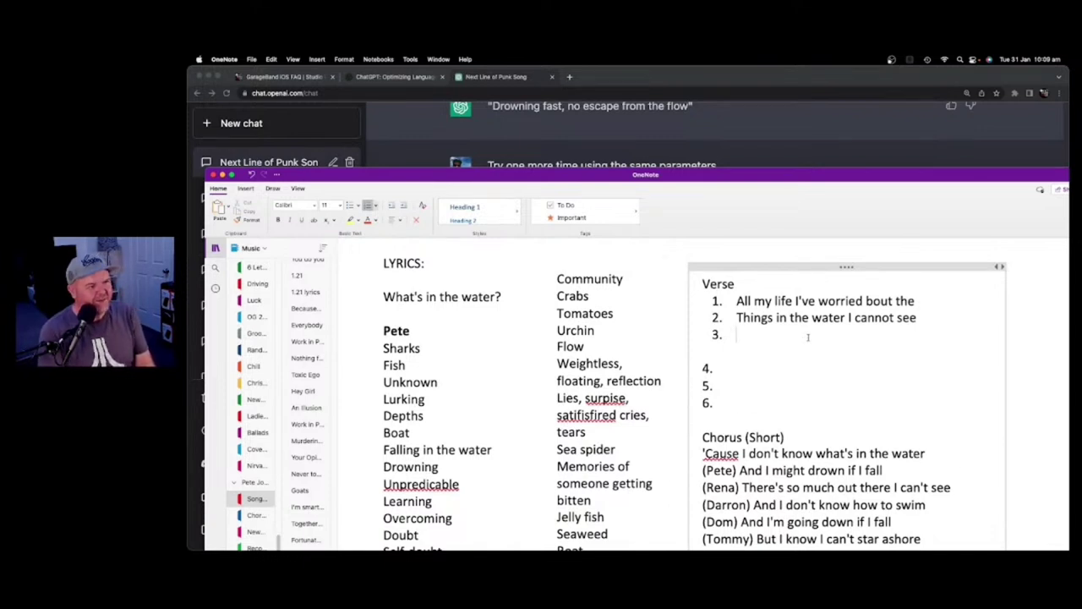
{"action": "type", "text": "All"}
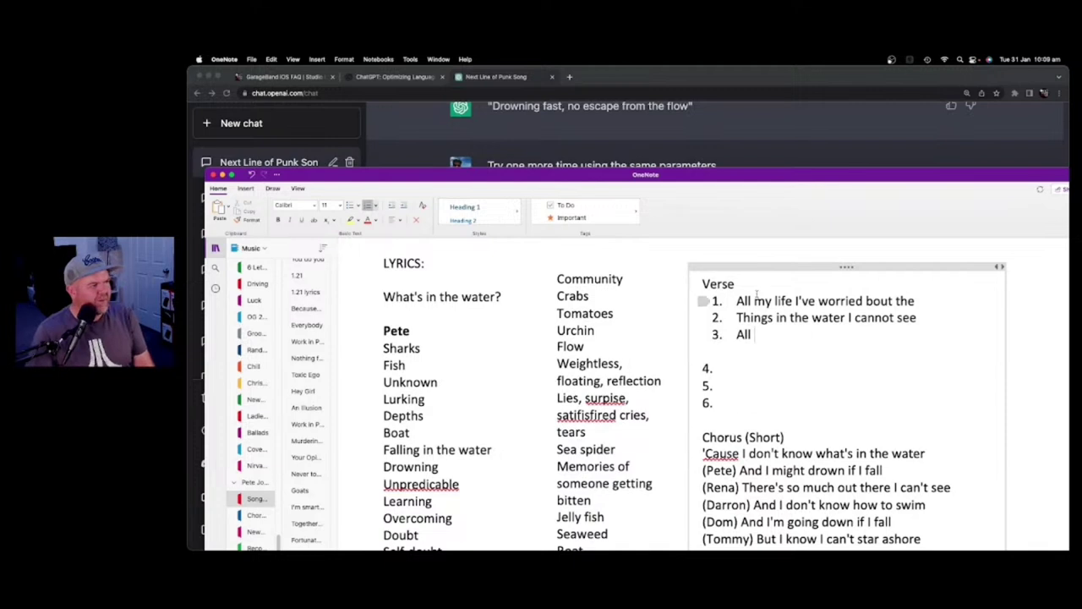
Select the word "All" in line 3 of the first verse and examine the collected word lists for ideas
{"action": "scroll", "coordinate": [600, 363], "scroll_direction": "down", "scroll_amount": 3}
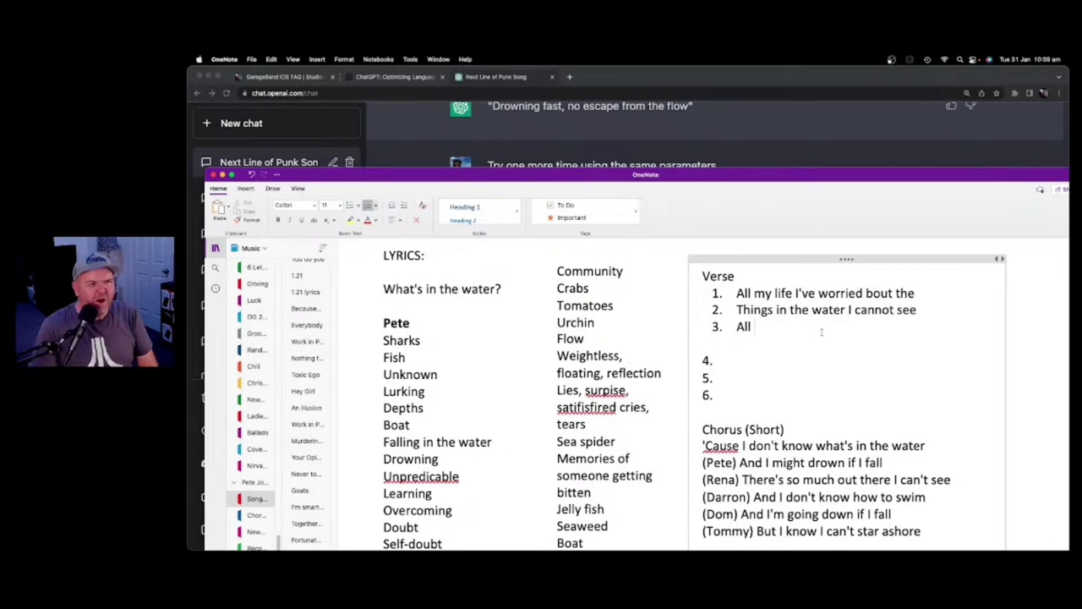
{"action": "double_click", "coordinate": [754, 327]}
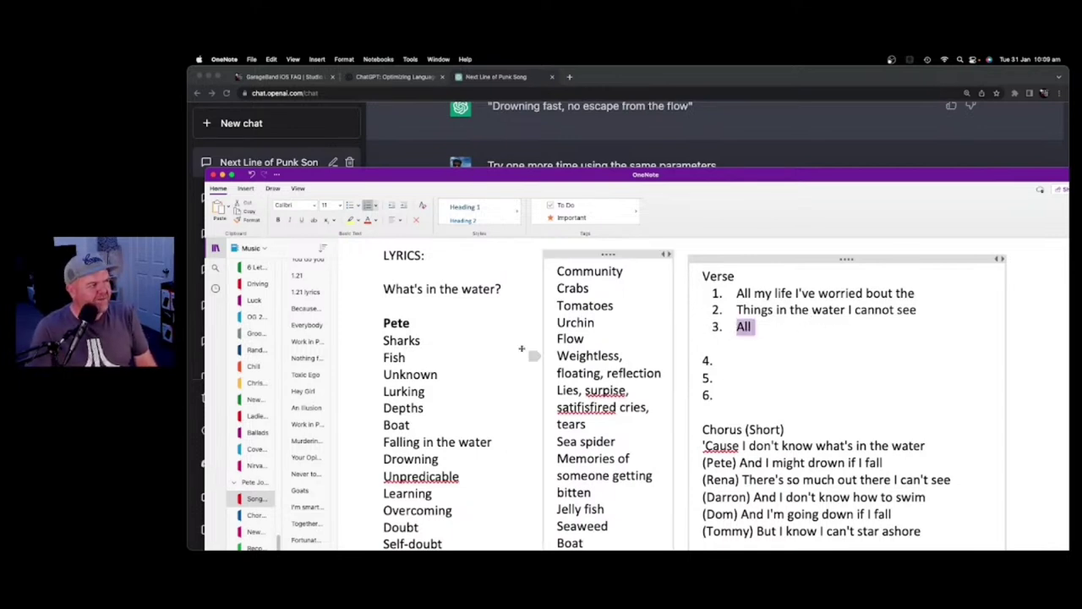
{"action": "scroll", "coordinate": [534, 338], "scroll_direction": "down", "scroll_amount": 5}
{"action": "scroll", "coordinate": [576, 337], "scroll_direction": "down", "scroll_amount": 2}
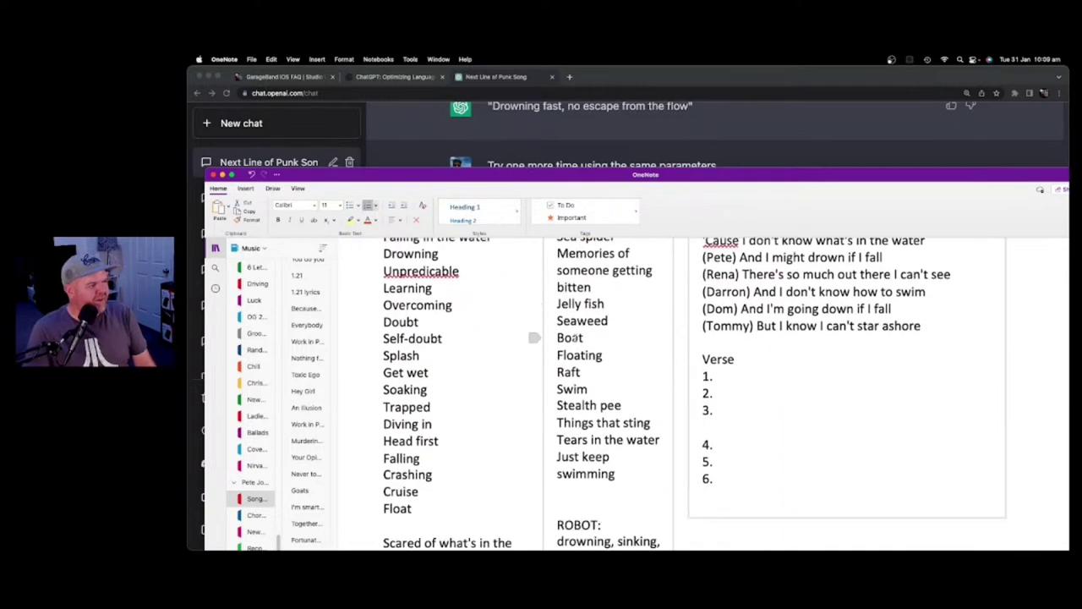
{"action": "scroll", "coordinate": [608, 389], "scroll_direction": "up", "scroll_amount": 5}
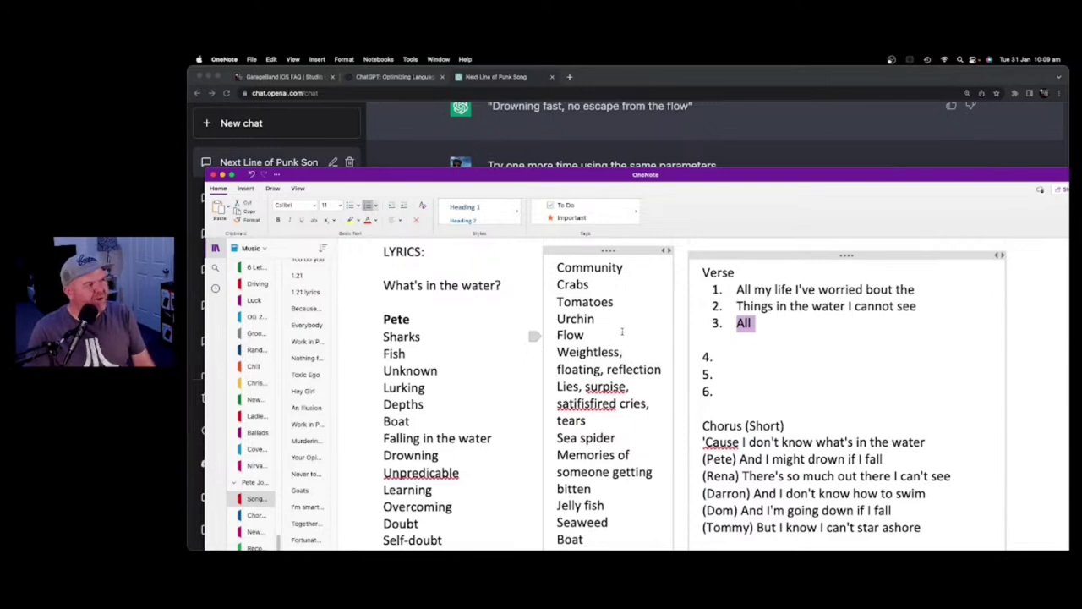
{"action": "scroll", "coordinate": [620, 332], "scroll_direction": "down", "scroll_amount": 2}
{"action": "scroll", "coordinate": [629, 321], "scroll_direction": "down", "scroll_amount": 3}
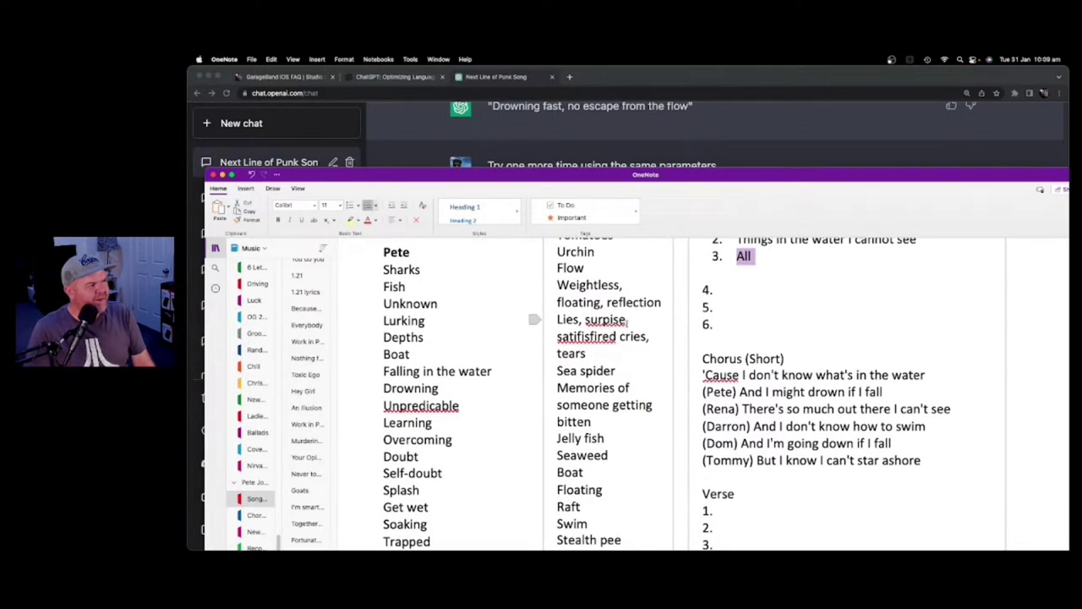
{"action": "scroll", "coordinate": [596, 380], "scroll_direction": "down", "scroll_amount": 8}
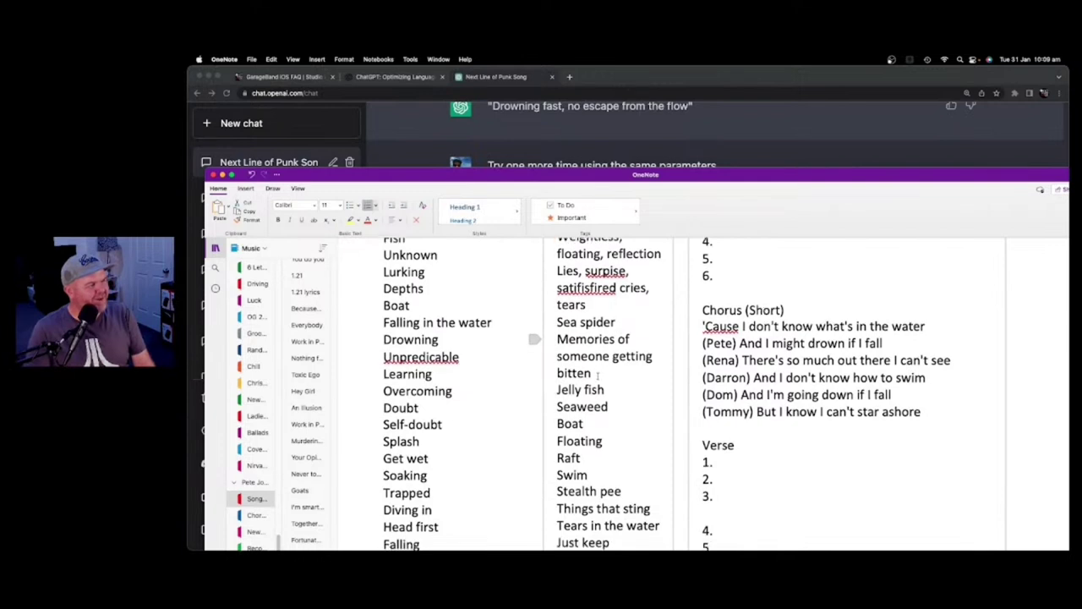
Check the brainstormed word lists and replace the third line of the first verse with "Got this sinking coming over me"
{"action": "scroll", "coordinate": [600, 377], "scroll_direction": "up", "scroll_amount": 3}
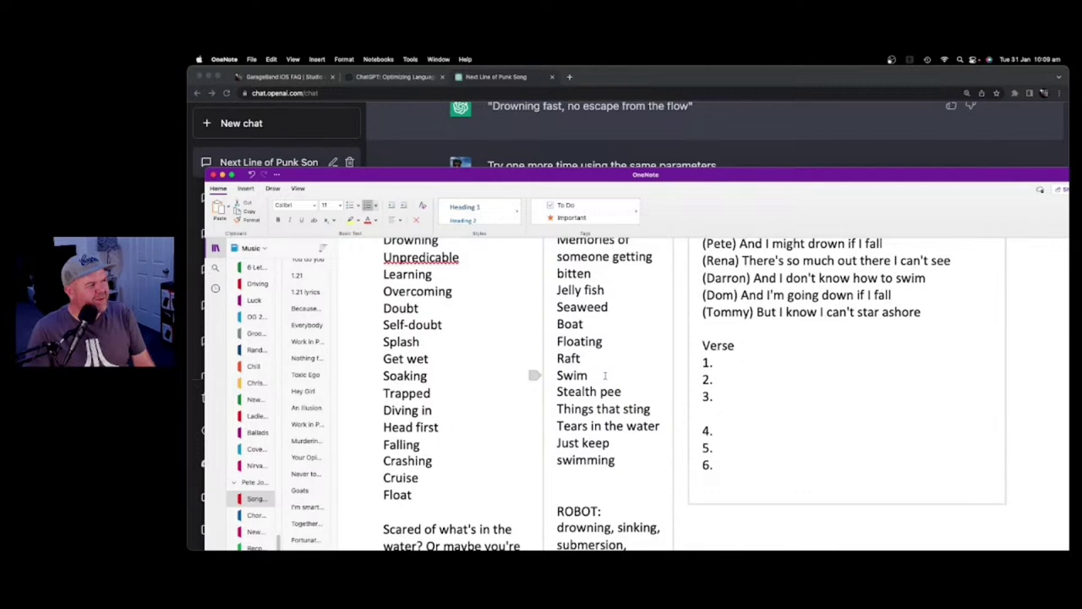
{"action": "scroll", "coordinate": [605, 372], "scroll_direction": "up", "scroll_amount": 2}
{"action": "scroll", "coordinate": [604, 372], "scroll_direction": "down", "scroll_amount": 6}
{"action": "scroll", "coordinate": [611, 332], "scroll_direction": "down", "scroll_amount": 4}
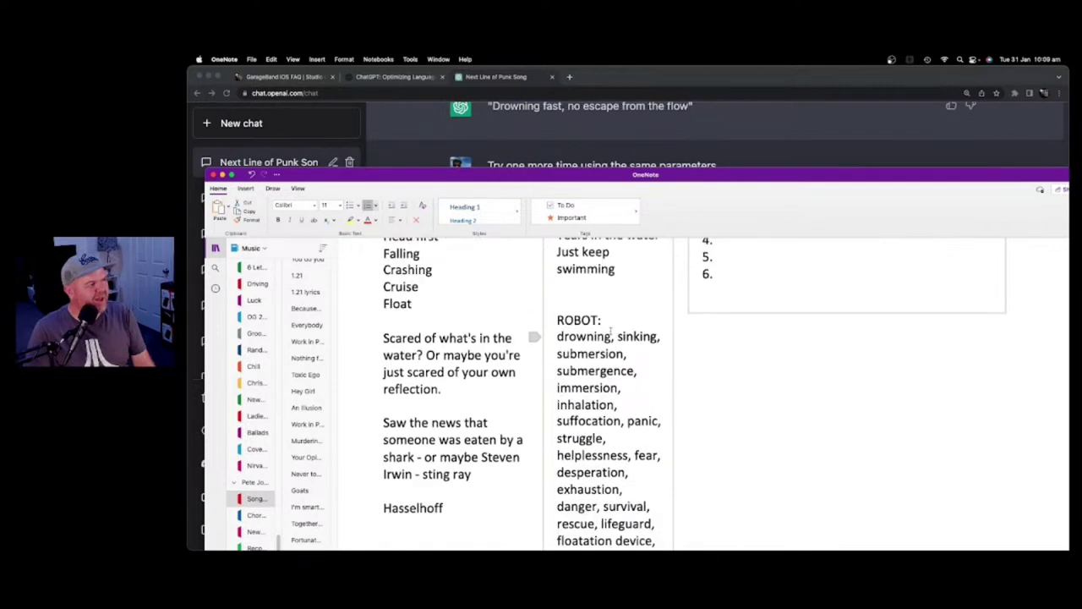
{"action": "scroll", "coordinate": [613, 334], "scroll_direction": "down", "scroll_amount": 1}
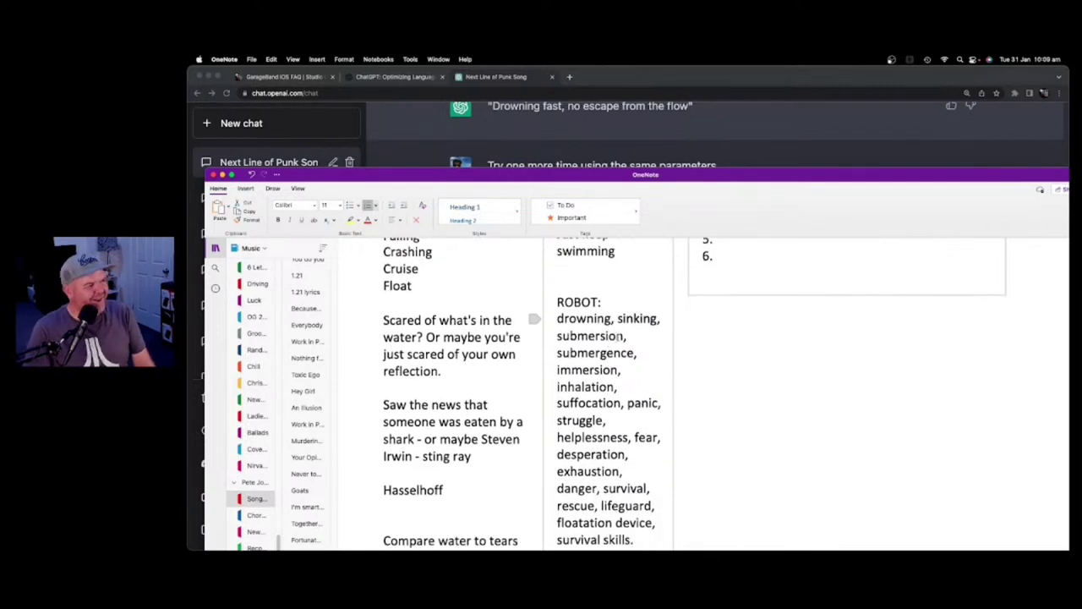
{"action": "scroll", "coordinate": [633, 354], "scroll_direction": "up", "scroll_amount": 15}
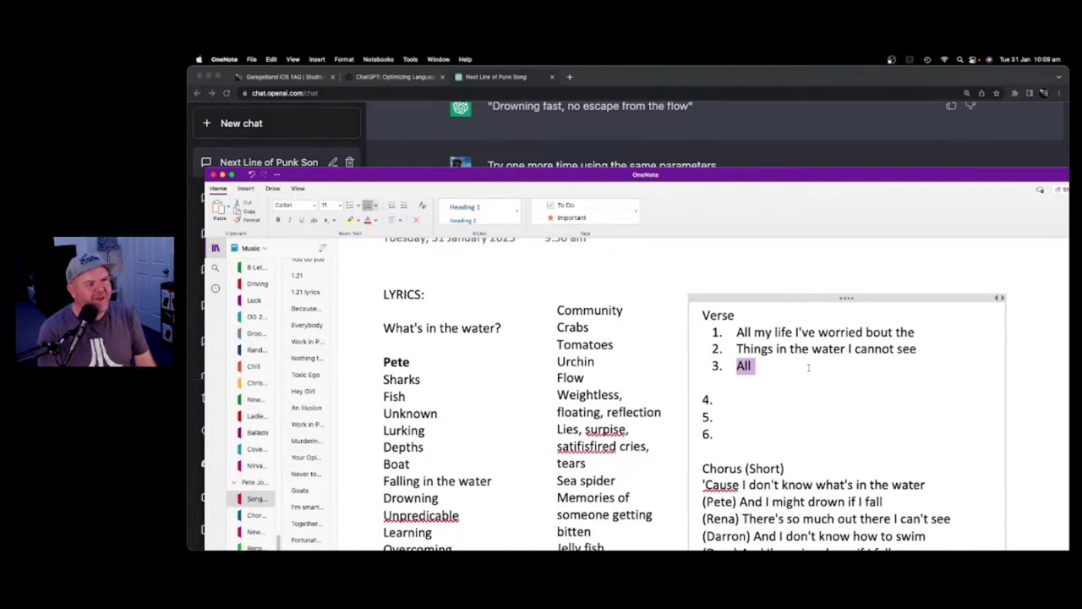
{"action": "type", "text": "Got "}
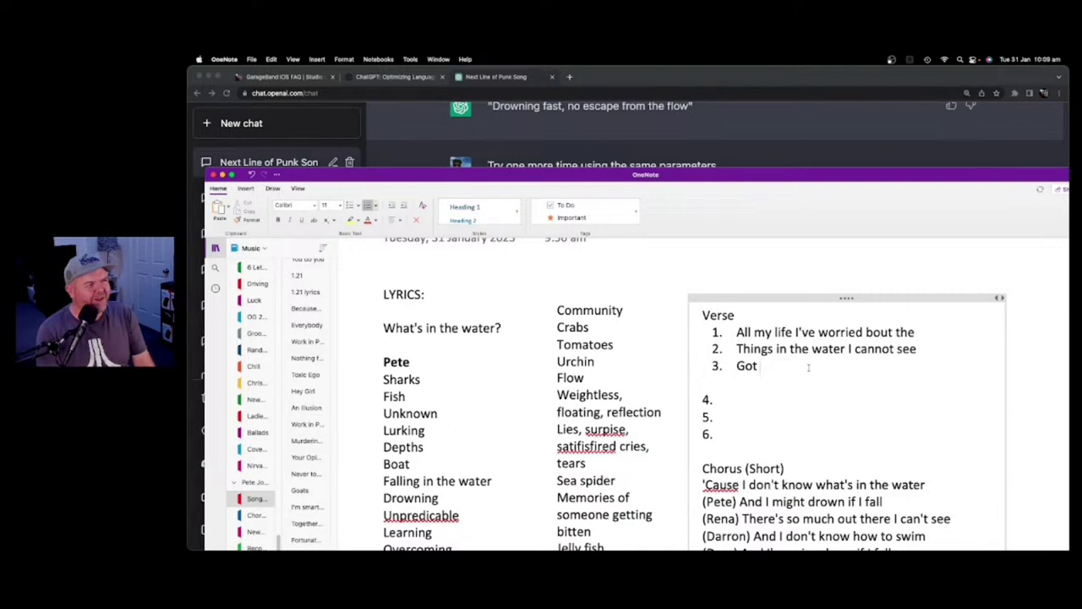
{"action": "type", "text": "this skin"}
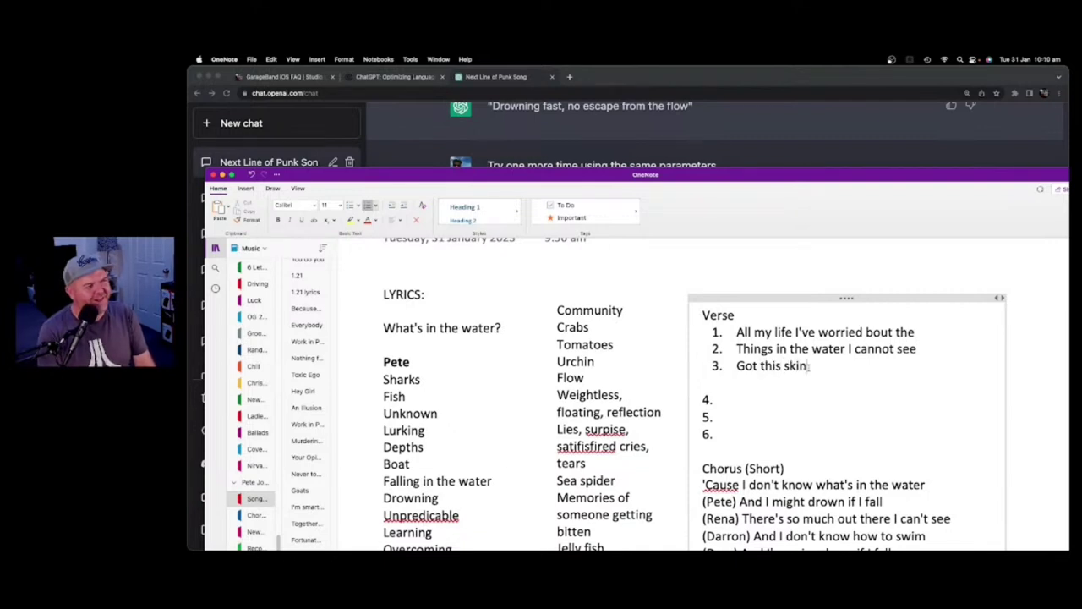
{"action": "key", "text": "BackSpace"}
{"action": "key", "text": "BackSpace"}
{"action": "key", "text": "BackSpace"}
{"action": "type", "text": "ki"}
{"action": "key", "text": "BackSpace"}
{"action": "key", "text": "BackSpace"}
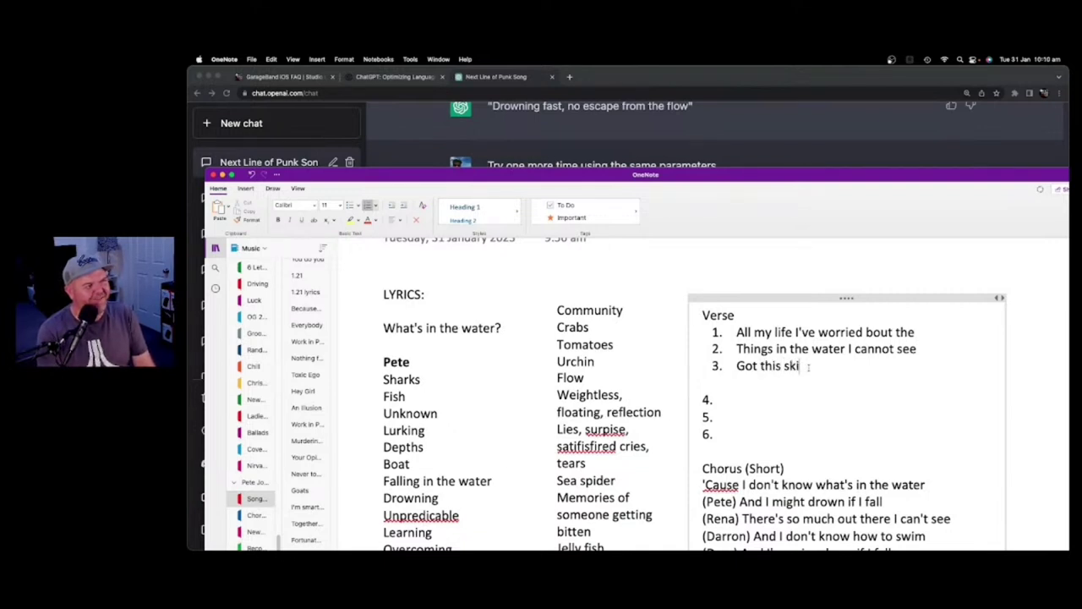
{"action": "type", "text": "inking coming over me"}
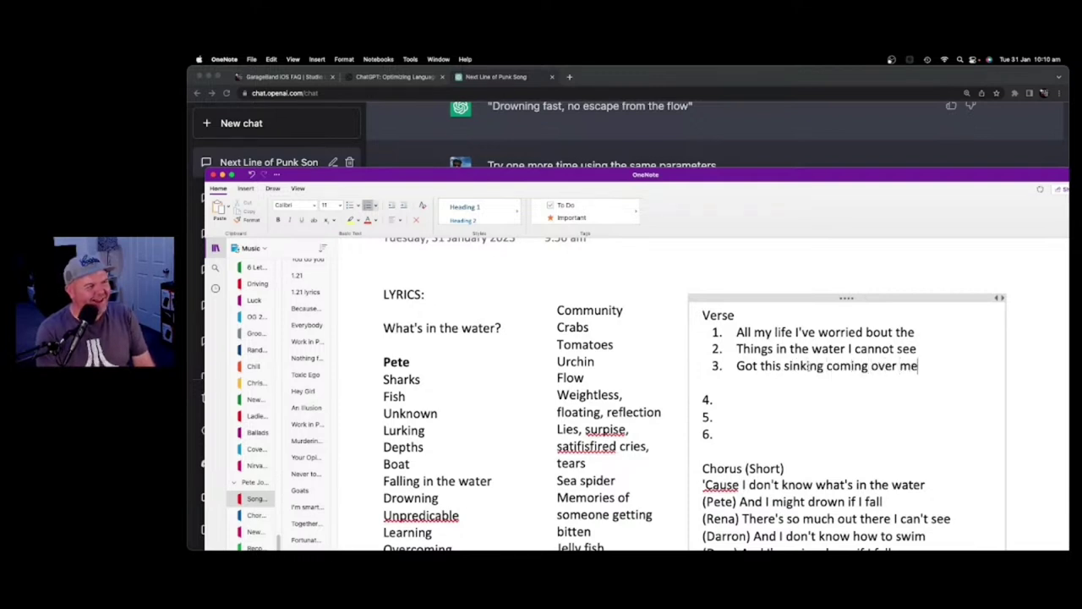
Insert the word "feeling" after "sinking" in the third line of the first verse
{"action": "key", "text": "Left"}
{"action": "key", "text": "Left"}
{"action": "key", "text": "Left"}
{"action": "key", "text": "Left"}
{"action": "key", "text": "Left"}
{"action": "key", "text": "Left"}
{"action": "key", "text": "Left"}
{"action": "key", "text": "Left"}
{"action": "key", "text": "Left"}
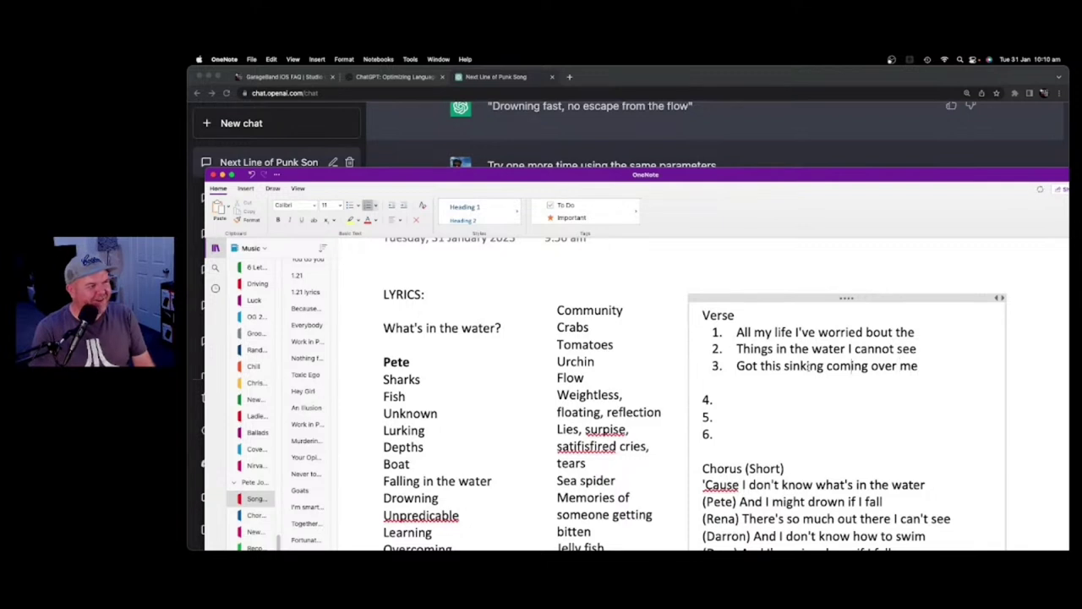
{"action": "type", "text": "feeling"}
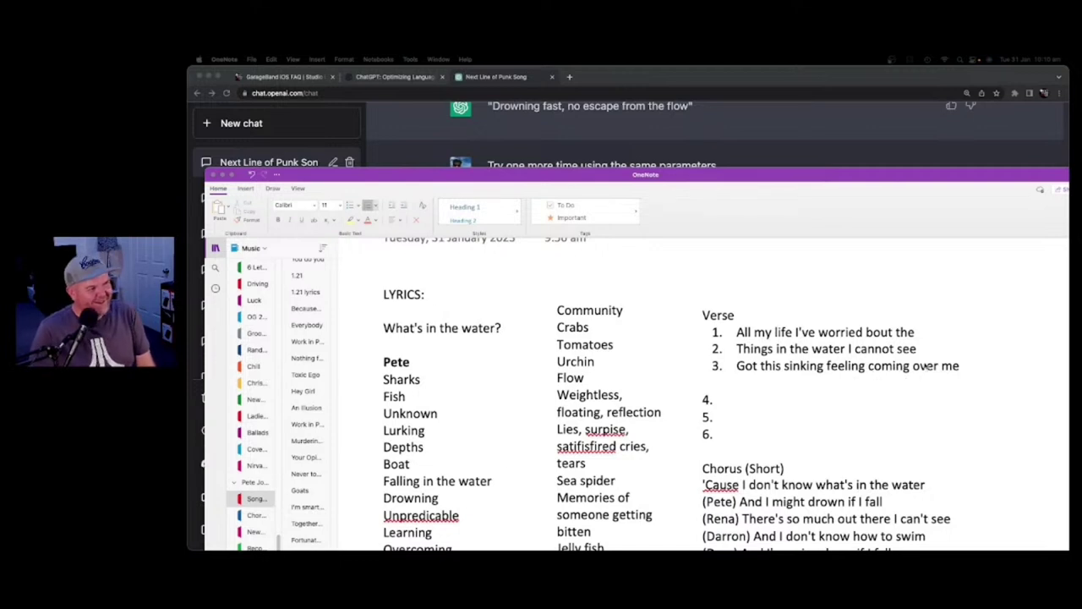
Replace "coming over me" with "of unease" in the third verse line and go to the fourth line
{"action": "left_click_drag", "start_coordinate": [960, 366], "coordinate": [869, 367]}
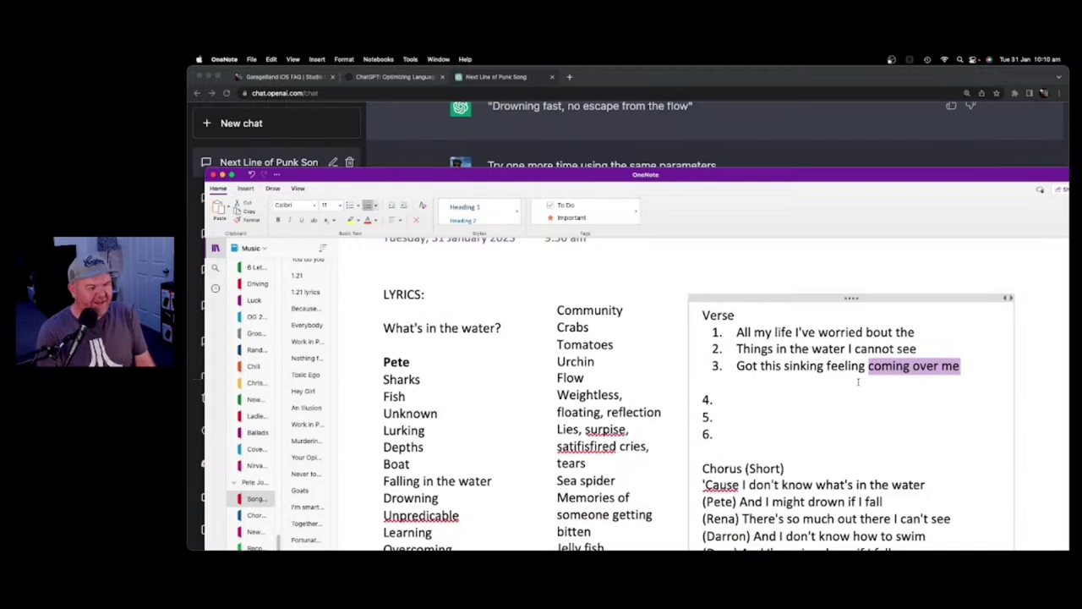
{"action": "type", "text": "of unease"}
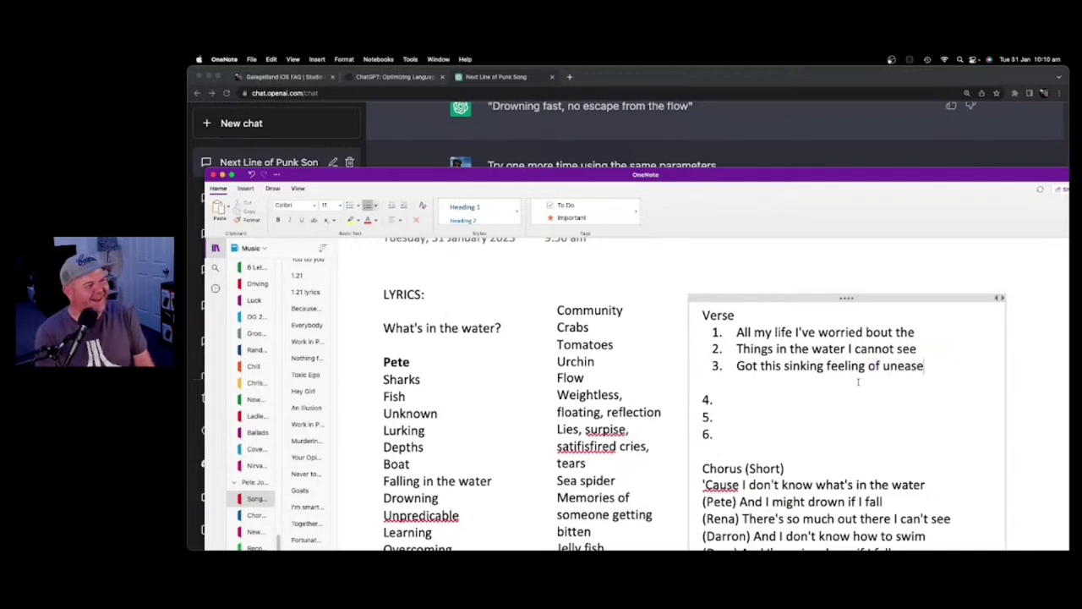
{"action": "left_click", "coordinate": [782, 403]}
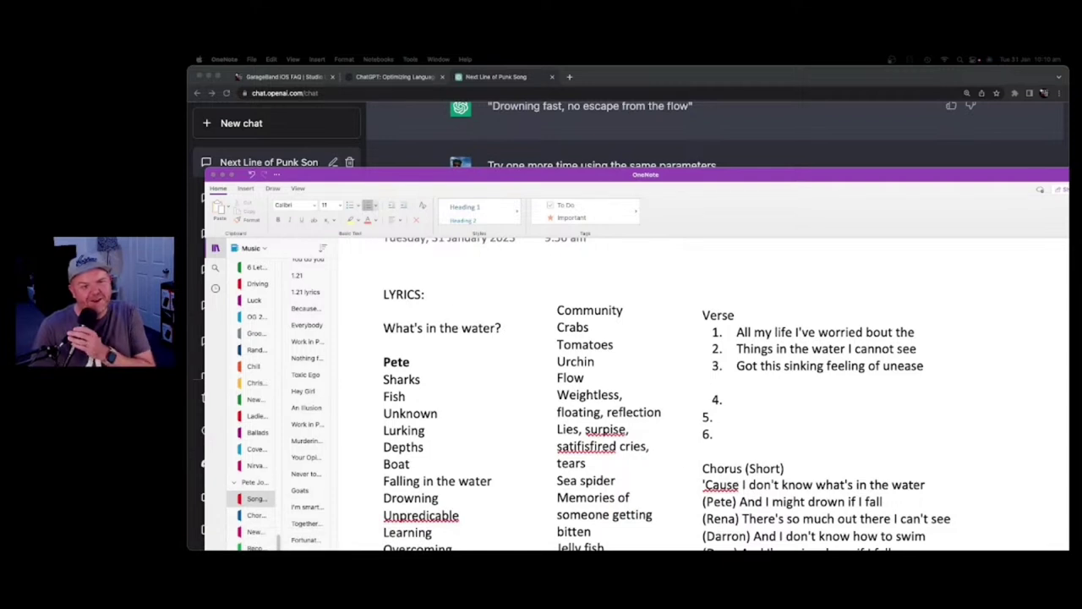
Replace the whole third line of the first verse with "Got this panic washing over me"
{"action": "left_click", "coordinate": [934, 366]}
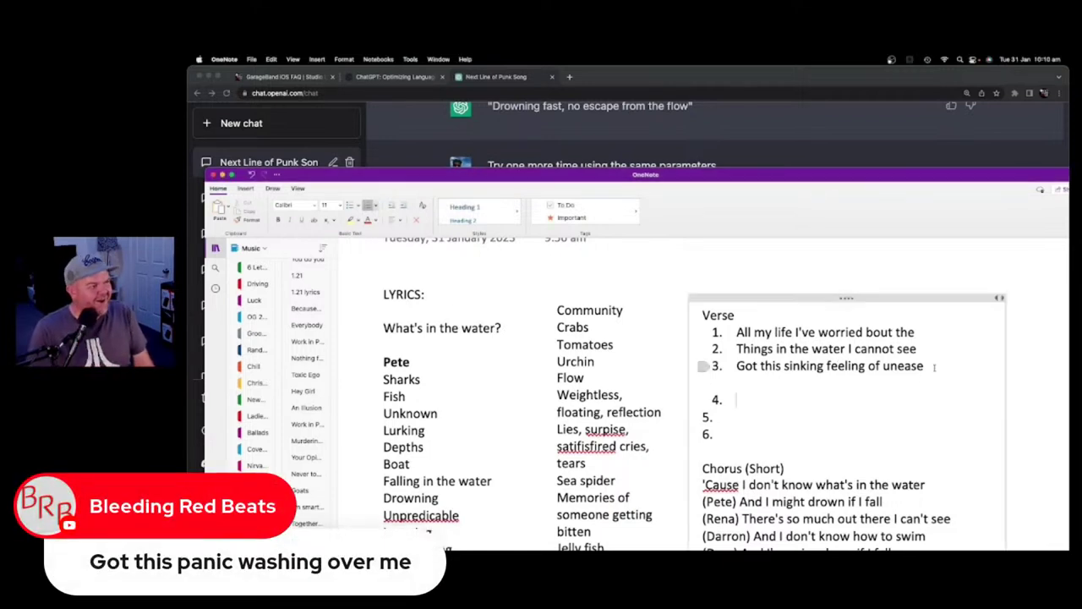
{"action": "left_click_drag", "start_coordinate": [934, 366], "coordinate": [732, 366]}
{"action": "type", "text": "Go"}
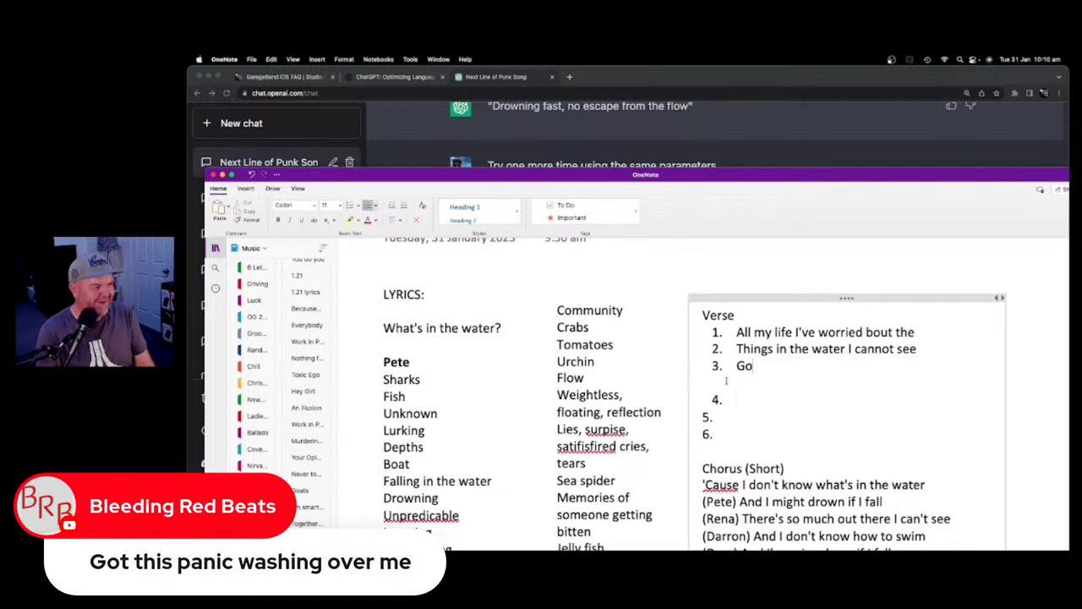
{"action": "type", "text": " this"}
{"action": "key", "text": "BackSpace"}
{"action": "key", "text": "BackSpace"}
{"action": "key", "text": "BackSpace"}
{"action": "key", "text": "BackSpace"}
{"action": "key", "text": "BackSpace"}
{"action": "type", "text": "t "}
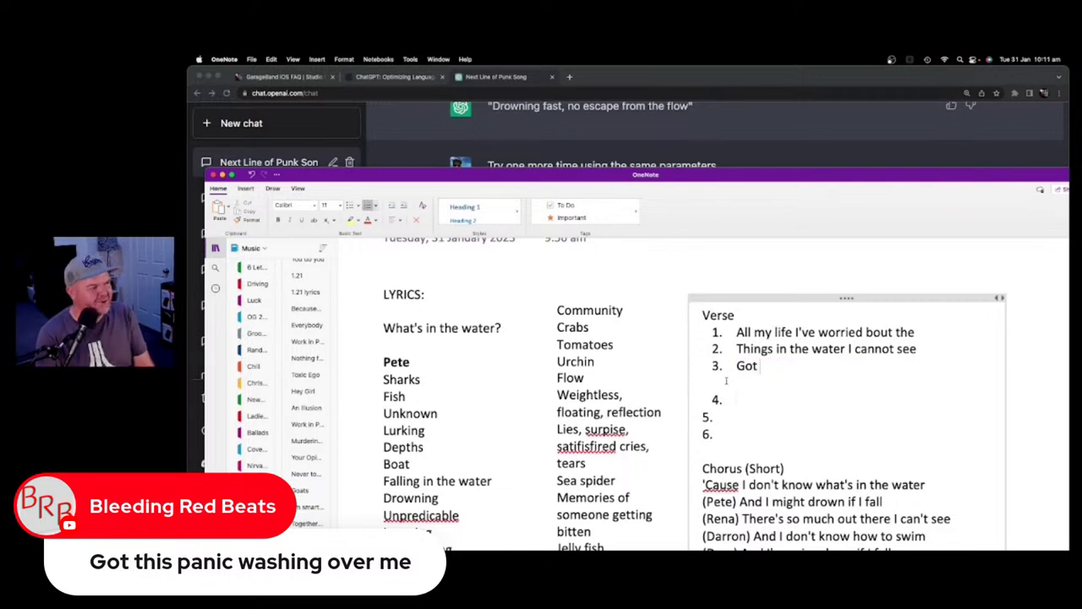
{"action": "type", "text": "this panic "}
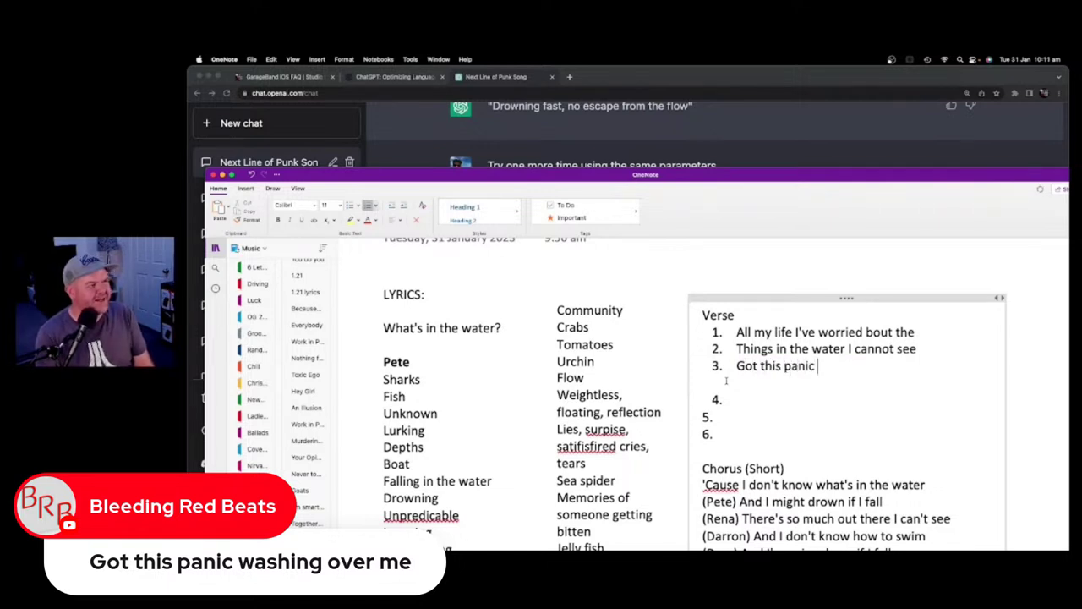
{"action": "type", "text": "washing over me"}
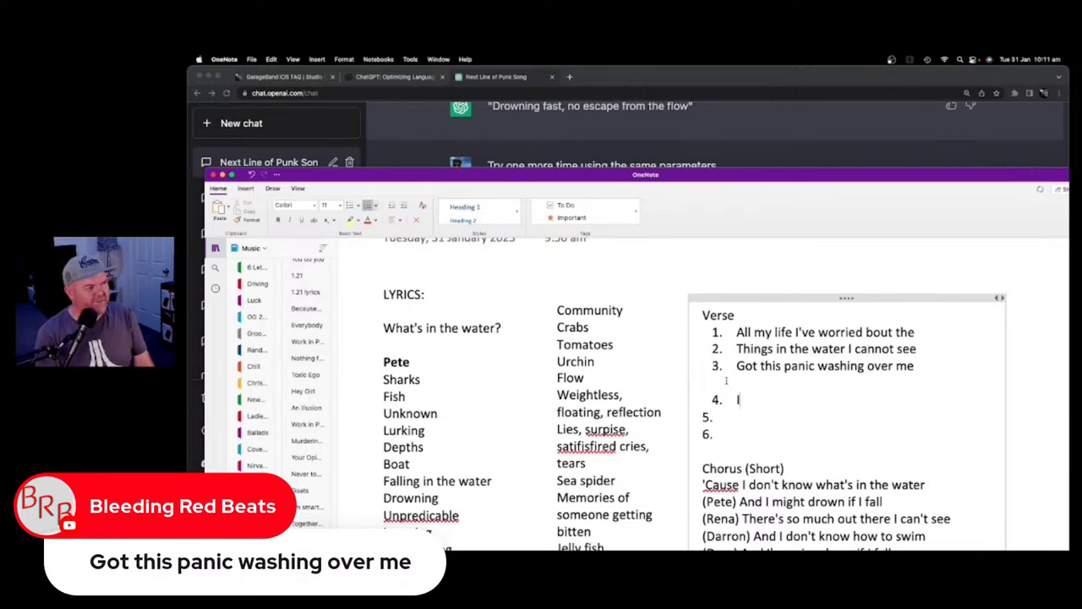
Write "I have a fear of circling sharks" as the fourth line of the first verse
{"action": "type", "text": "have a fe"}
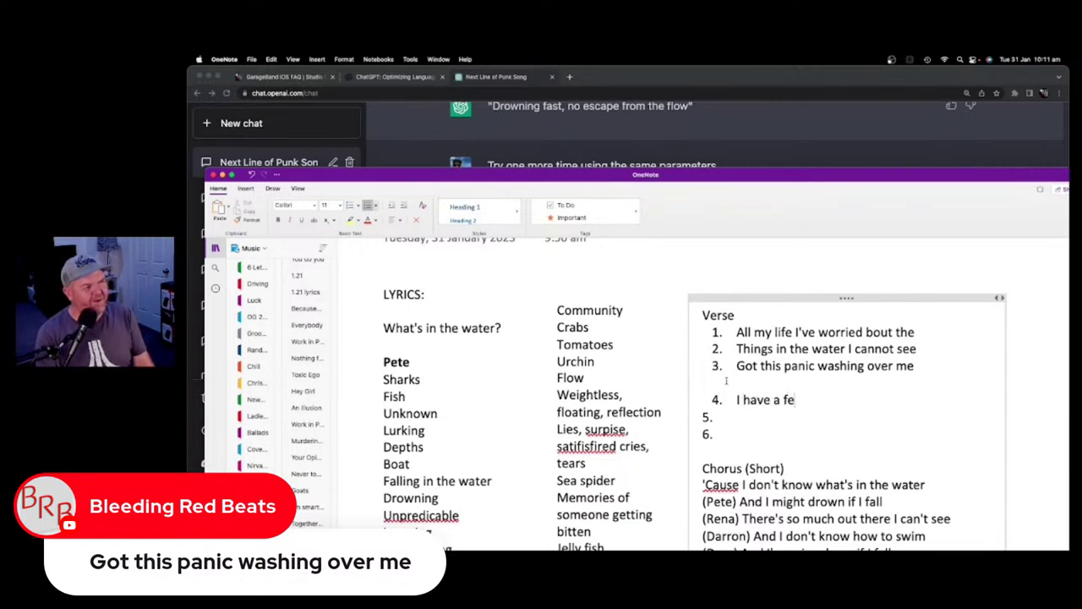
{"action": "type", "text": "ar from"}
{"action": "key", "text": "BackSpace"}
{"action": "key", "text": "BackSpace"}
{"action": "key", "text": "BackSpace"}
{"action": "type", "text": "o"}
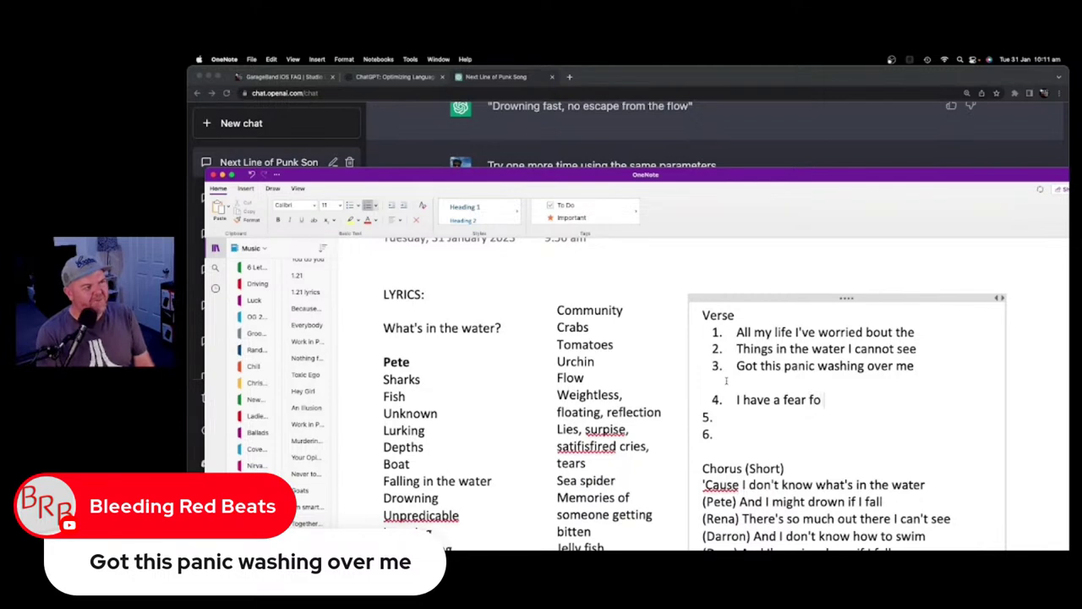
{"action": "key", "text": "BackSpace"}
{"action": "key", "text": "BackSpace"}
{"action": "type", "text": "of"}
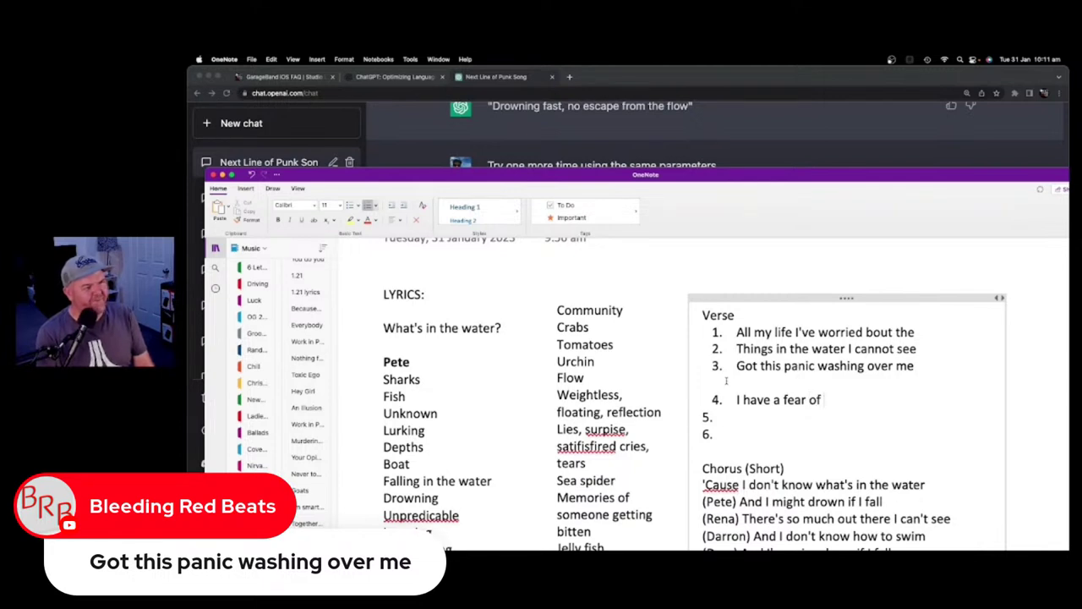
{"action": "type", "text": " circling "}
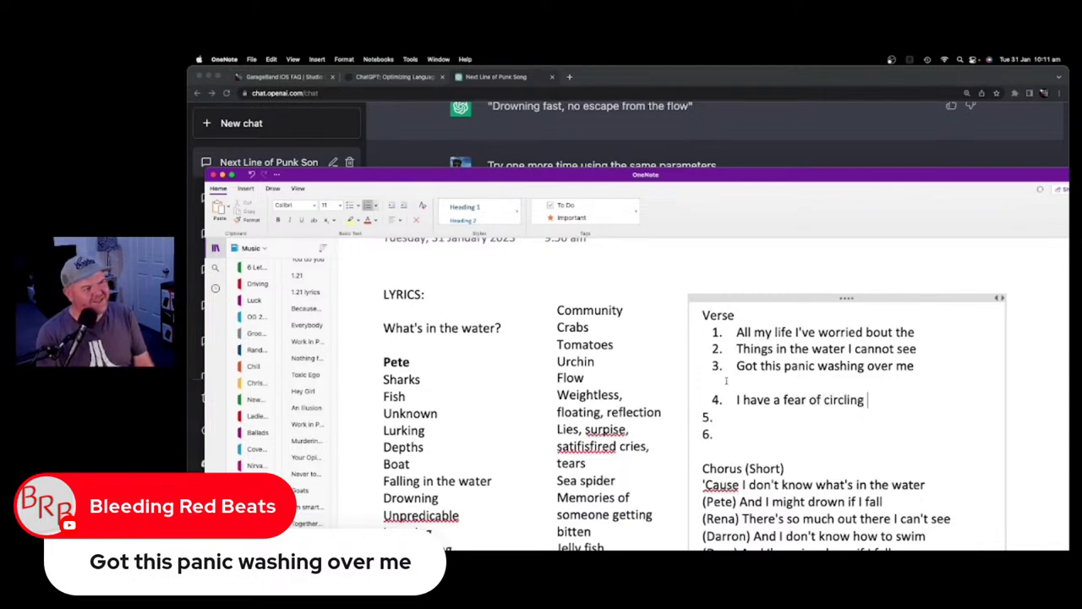
{"action": "type", "text": "sharks"}
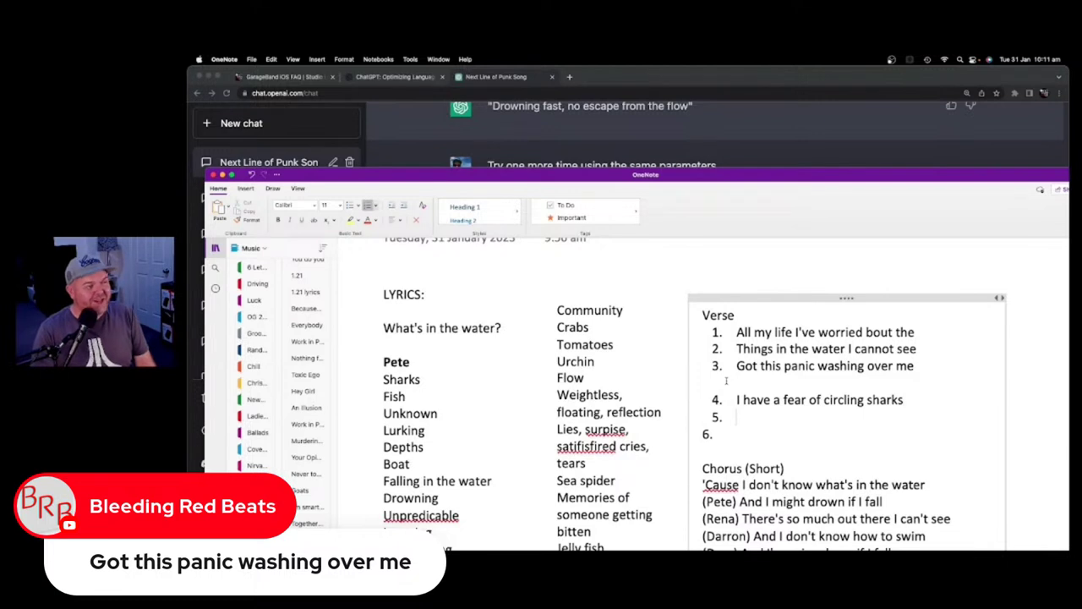
Change "circling sharks" in the fourth verse line to "what might sting" and start the fifth line with "And the"
{"action": "left_click_drag", "start_coordinate": [823, 401], "coordinate": [905, 404]}
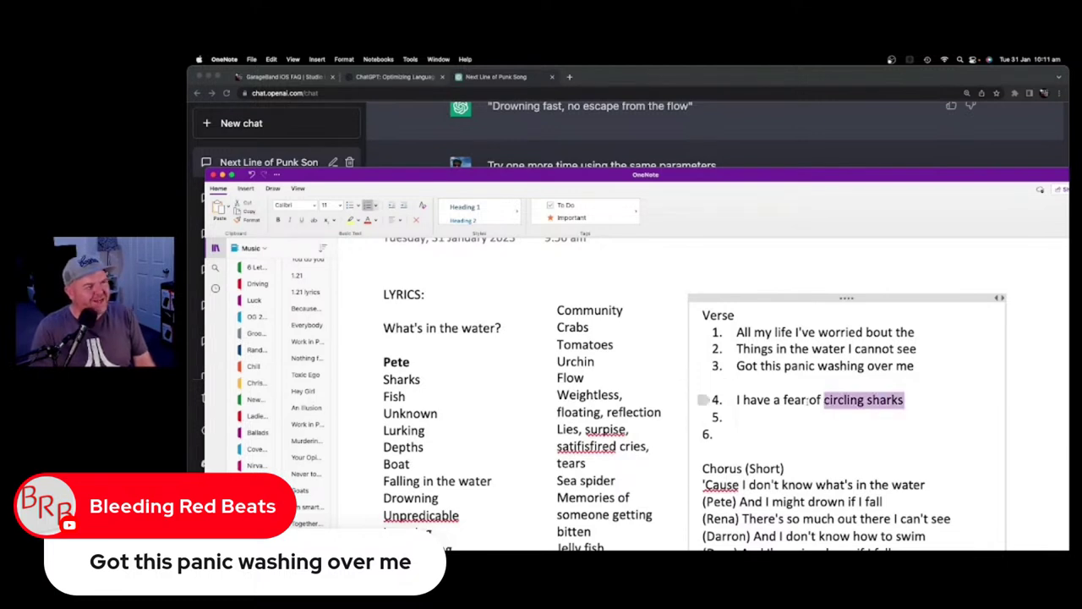
{"action": "type", "text": "what might sting"}
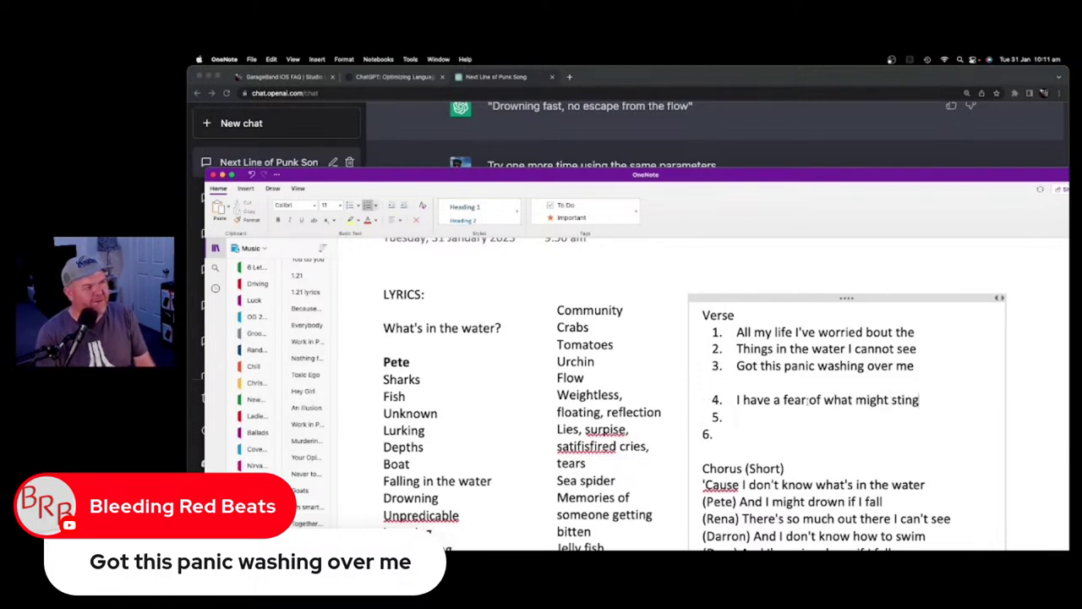
{"action": "type", "text": "A"}
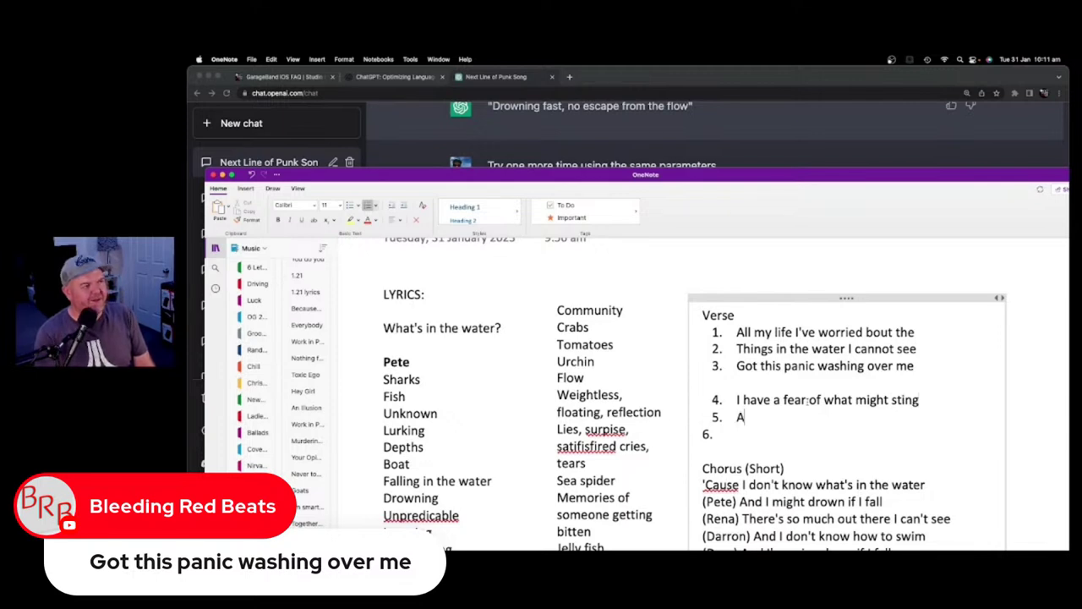
{"action": "type", "text": "nd the cra"}
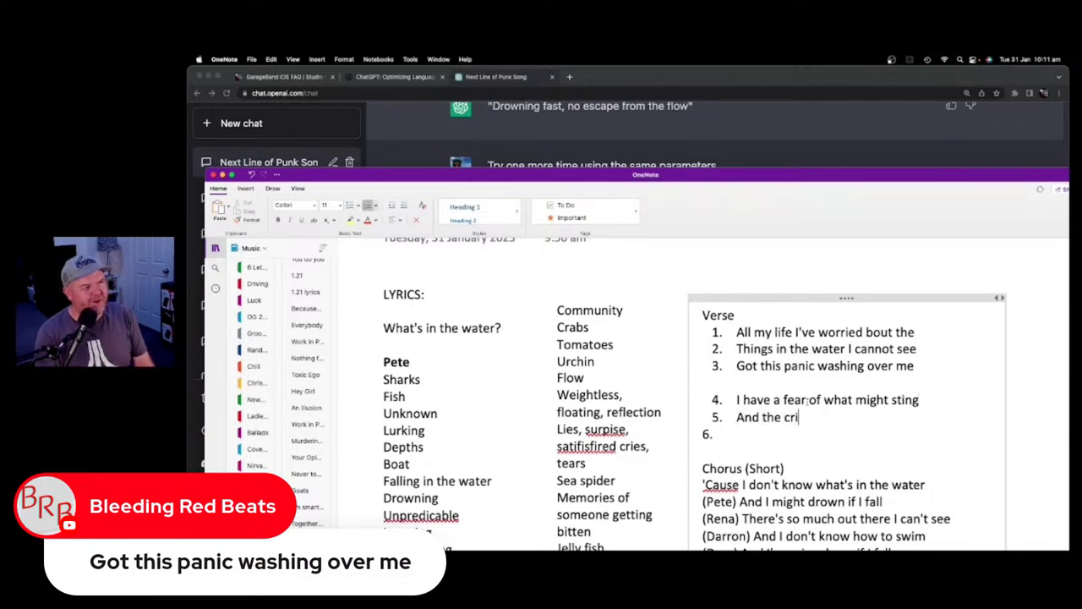
{"action": "key", "text": "BackSpace"}
{"action": "key", "text": "BackSpace"}
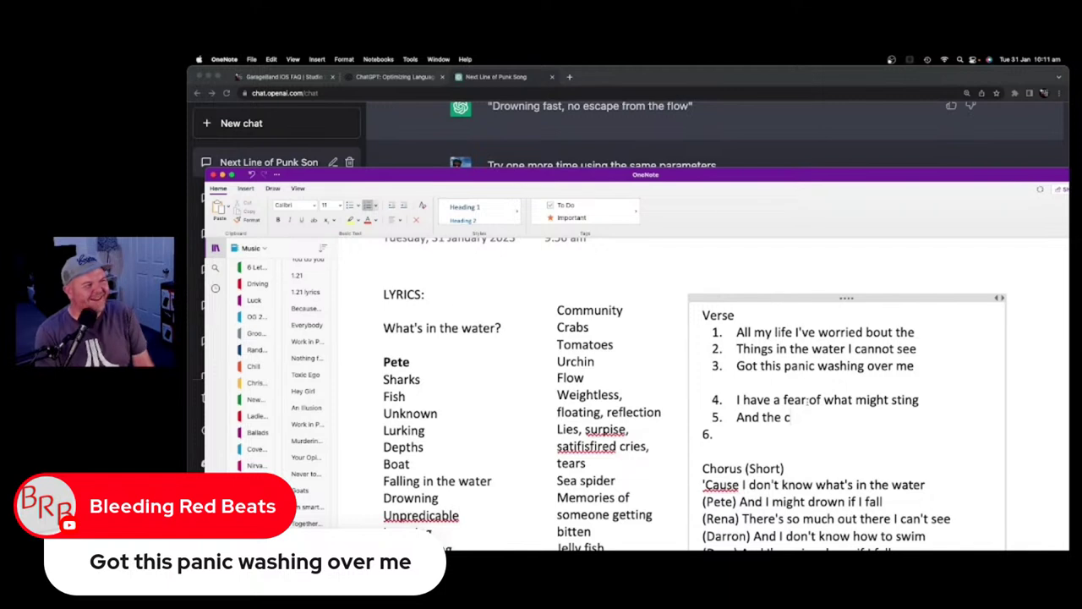
{"action": "type", "text": "ir"}
{"action": "key", "text": "BackSpace"}
{"action": "key", "text": "BackSpace"}
{"action": "key", "text": "BackSpace"}
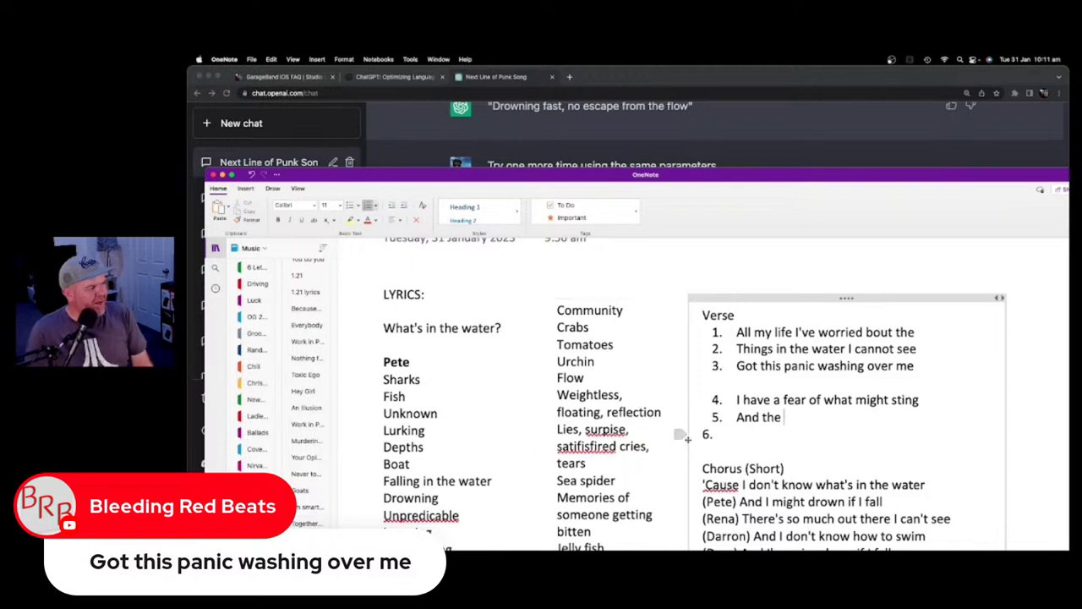
Rewrite the fifth line of the first verse as "And what those circling sharks bring"
{"action": "left_click", "coordinate": [785, 417]}
{"action": "scroll", "coordinate": [621, 416], "scroll_direction": "down", "scroll_amount": 2}
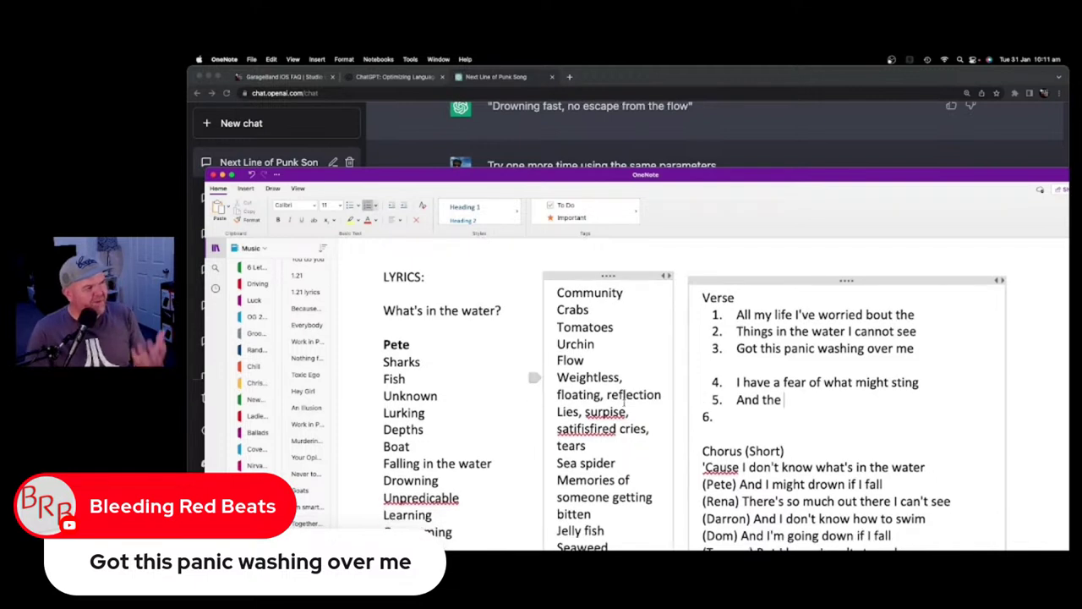
{"action": "scroll", "coordinate": [623, 415], "scroll_direction": "down", "scroll_amount": 2}
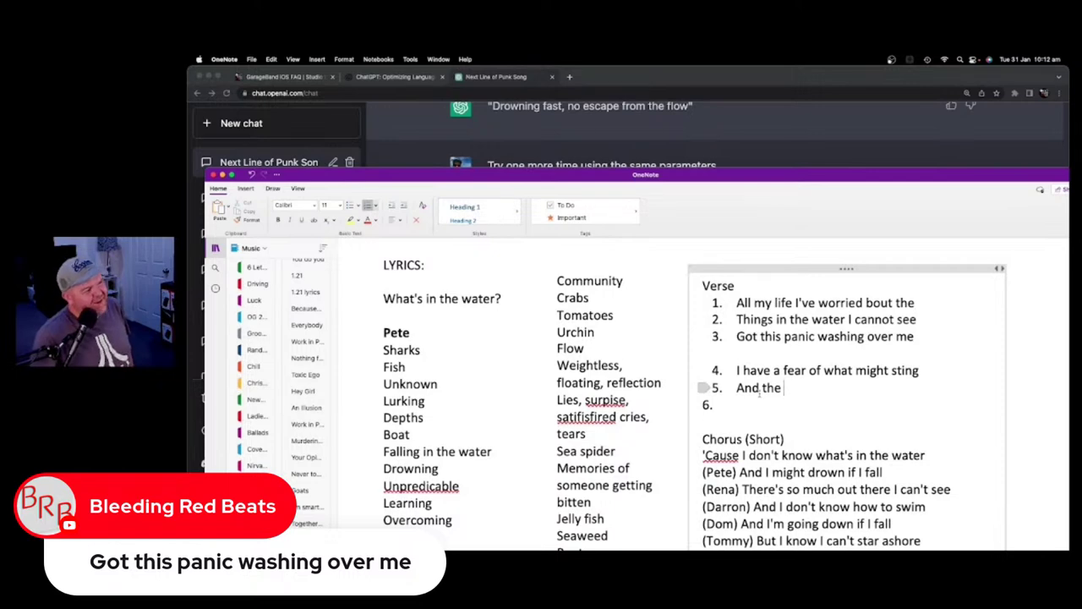
{"action": "scroll", "coordinate": [717, 387], "scroll_direction": "down", "scroll_amount": 3}
{"action": "scroll", "coordinate": [661, 388], "scroll_direction": "down", "scroll_amount": 2}
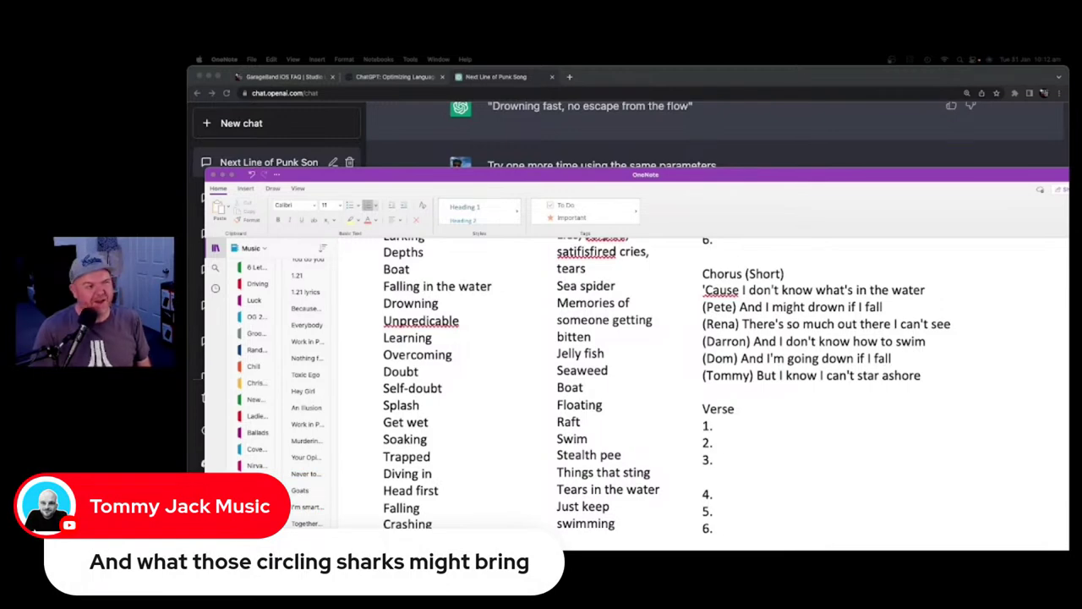
{"action": "scroll", "coordinate": [828, 337], "scroll_direction": "up", "scroll_amount": 4}
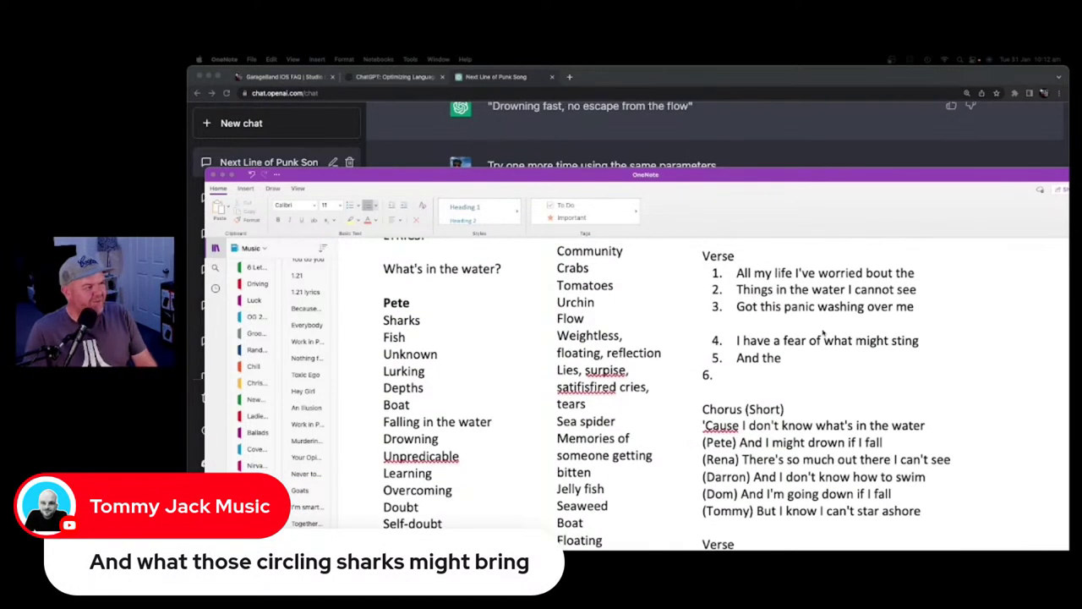
{"action": "left_click", "coordinate": [795, 364]}
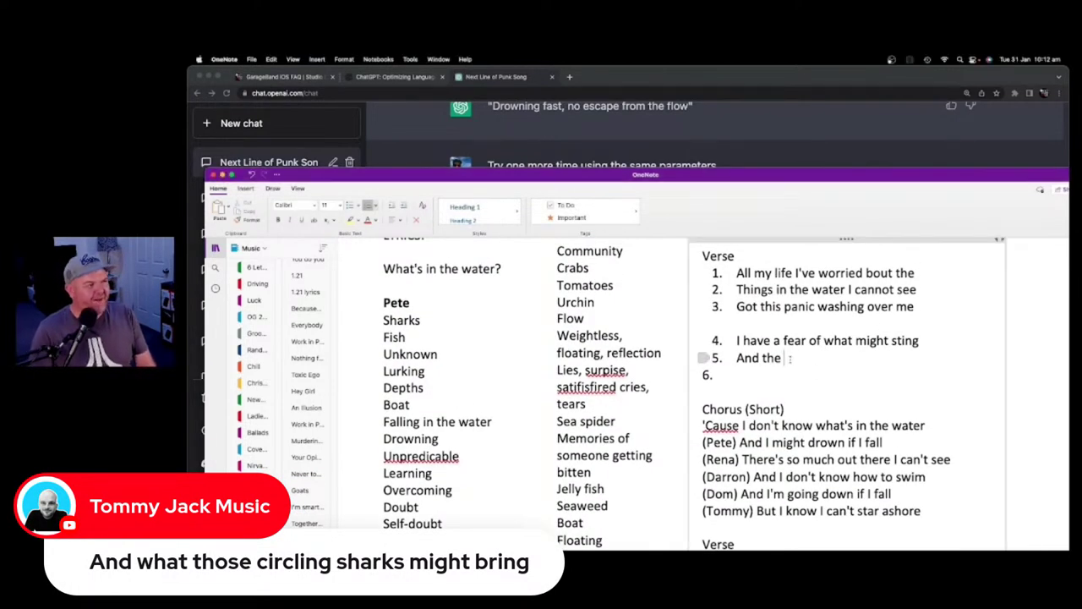
{"action": "key", "text": "BackSpace"}
{"action": "key", "text": "BackSpace"}
{"action": "key", "text": "BackSpace"}
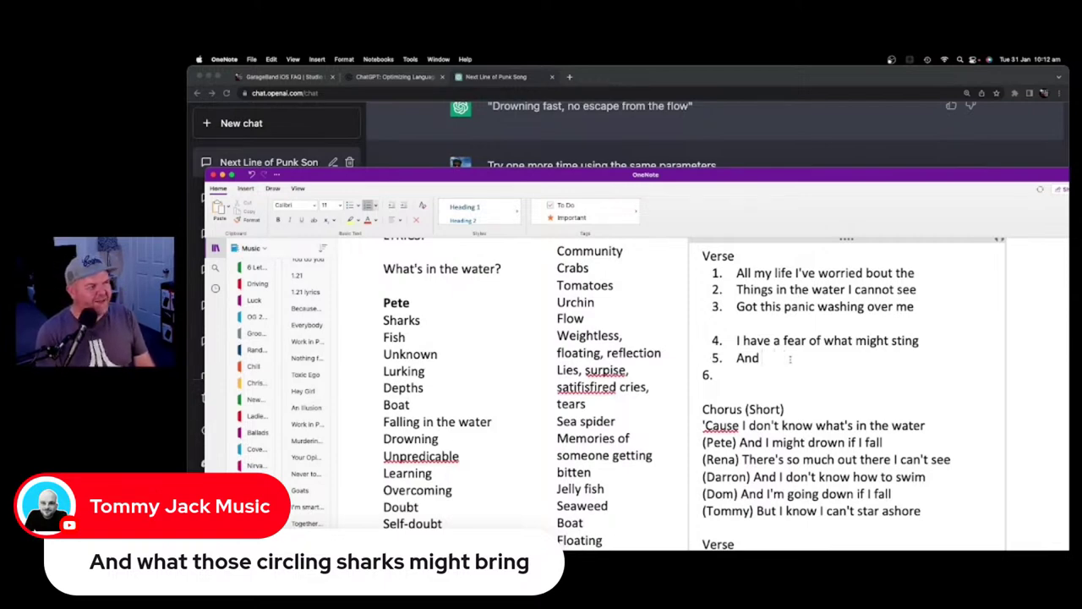
{"action": "type", "text": "what those circling"}
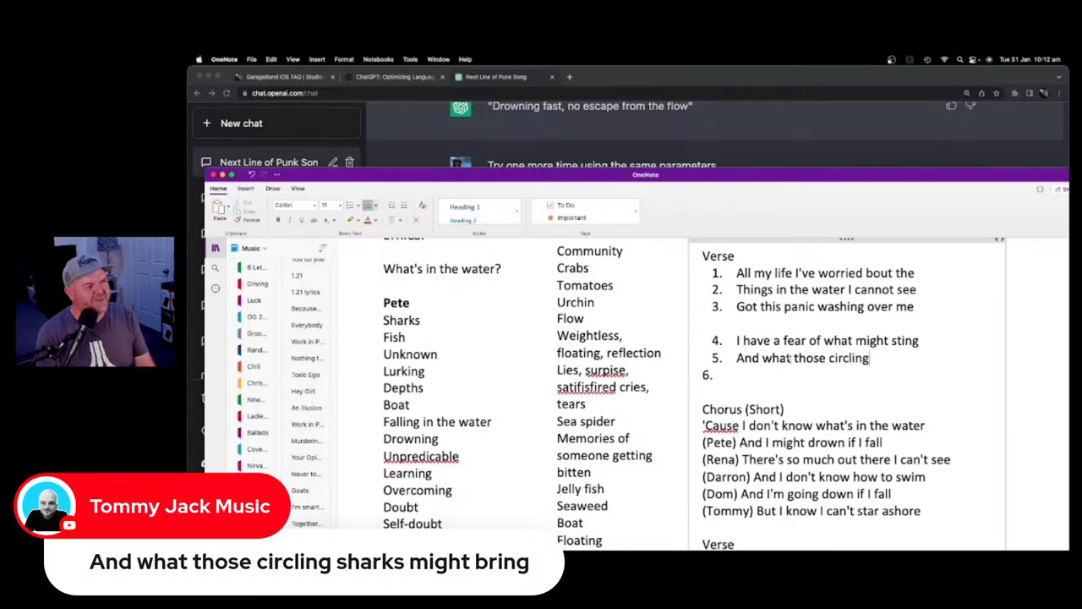
{"action": "type", "text": " sharks bring"}
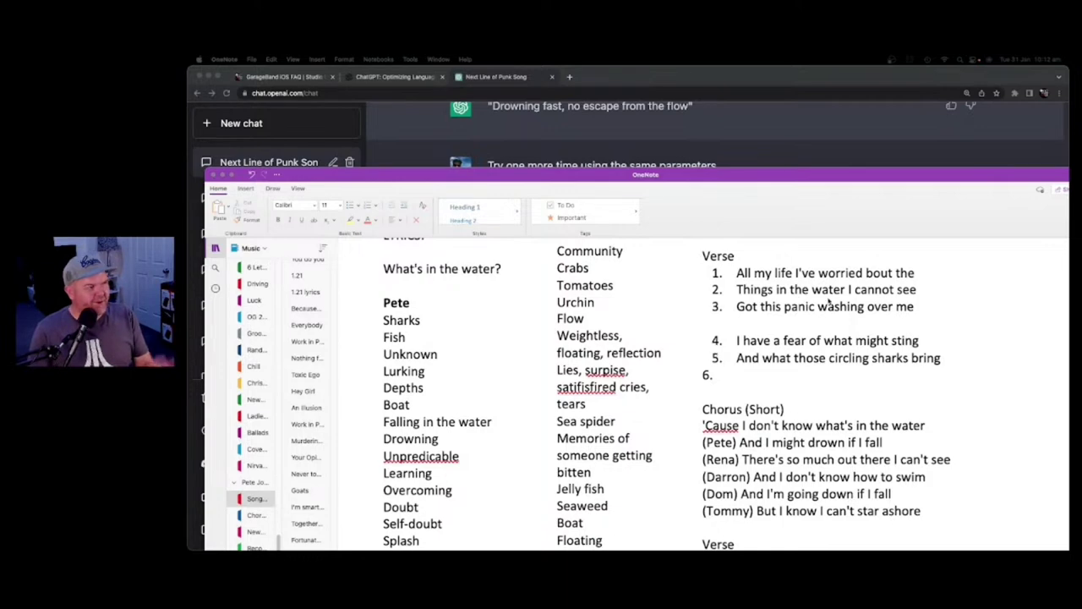
Go to the empty sixth verse line and review the brainstormed words and existing verse lines for ideas
{"action": "left_click", "coordinate": [792, 369]}
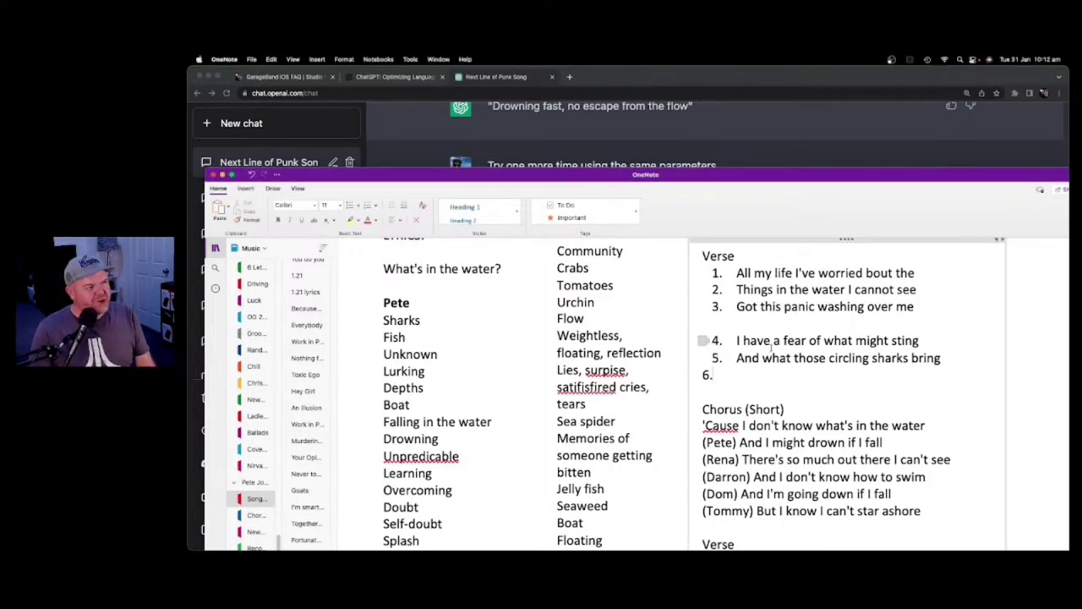
{"action": "scroll", "coordinate": [783, 336], "scroll_direction": "down", "scroll_amount": 1}
{"action": "scroll", "coordinate": [784, 339], "scroll_direction": "up", "scroll_amount": 2}
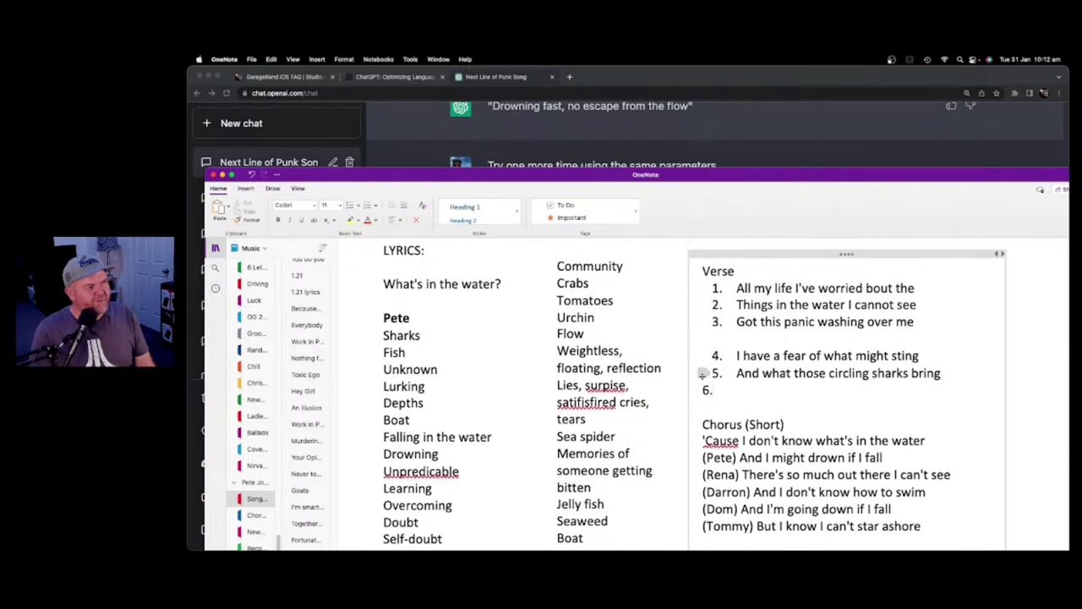
{"action": "key", "text": "Down"}
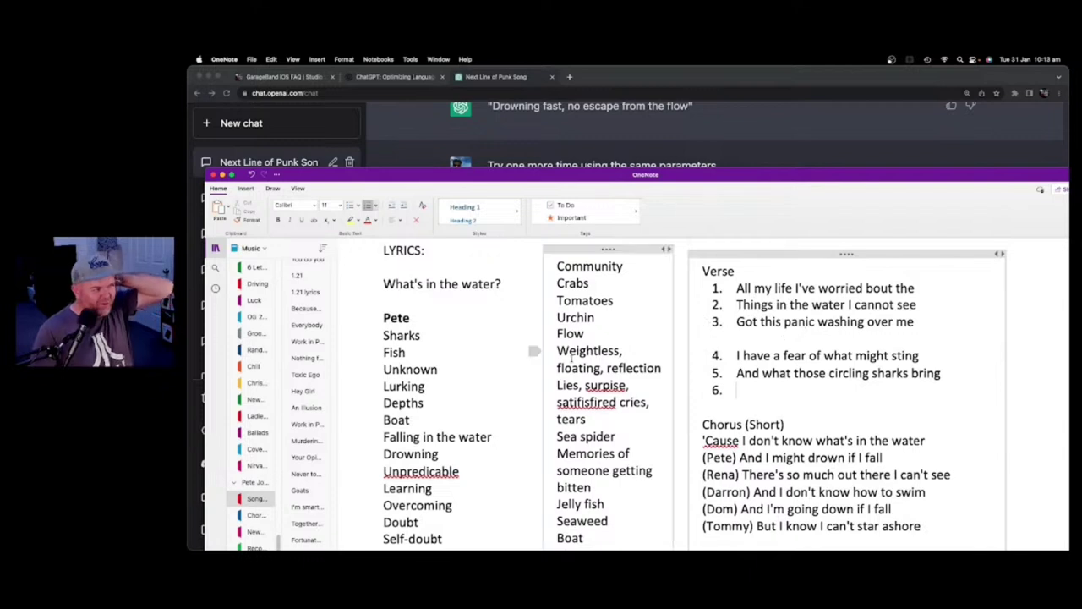
{"action": "scroll", "coordinate": [612, 342], "scroll_direction": "down", "scroll_amount": 3}
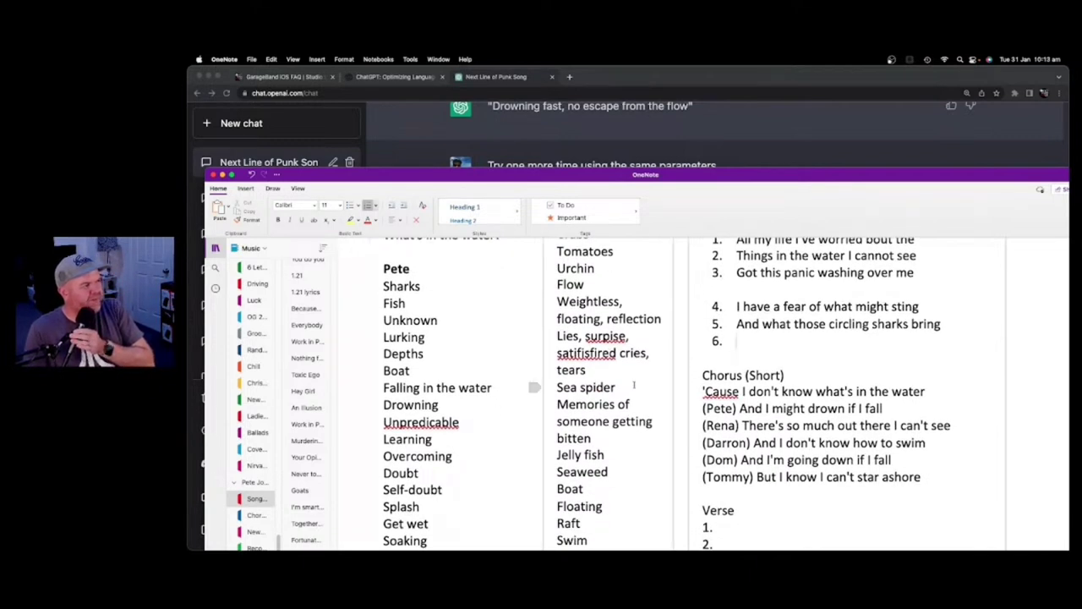
{"action": "scroll", "coordinate": [709, 346], "scroll_direction": "up", "scroll_amount": 2}
{"action": "scroll", "coordinate": [531, 413], "scroll_direction": "down", "scroll_amount": 2}
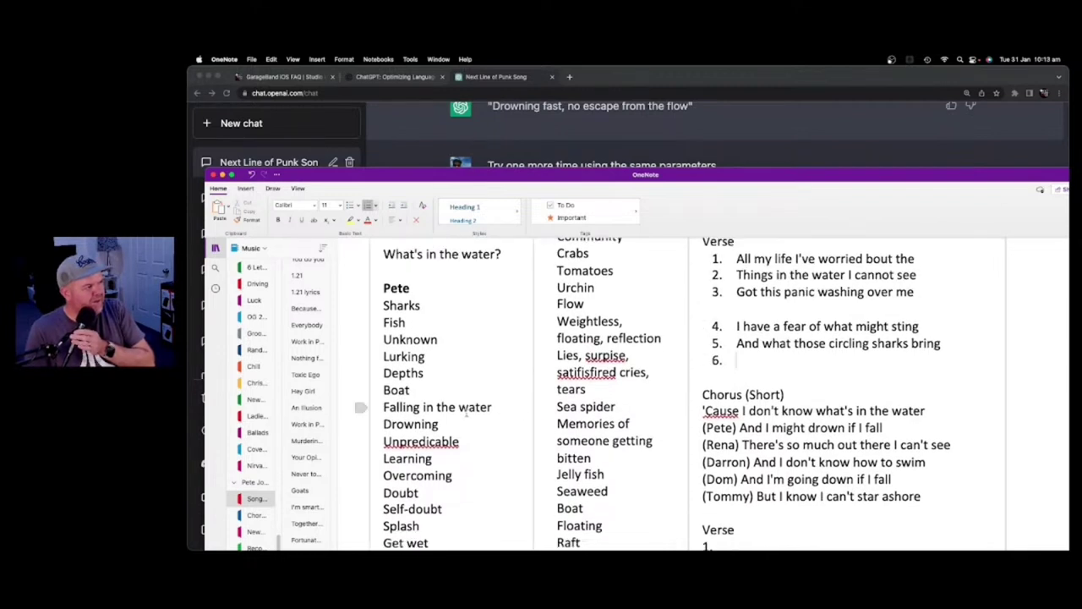
{"action": "scroll", "coordinate": [524, 393], "scroll_direction": "up", "scroll_amount": 2}
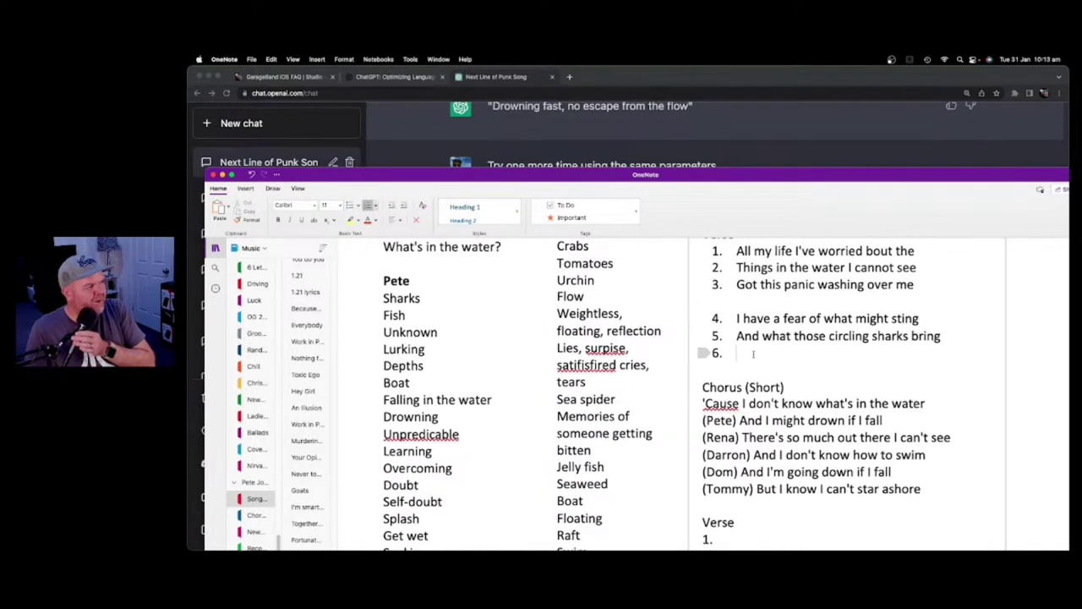
{"action": "scroll", "coordinate": [830, 330], "scroll_direction": "up", "scroll_amount": 1}
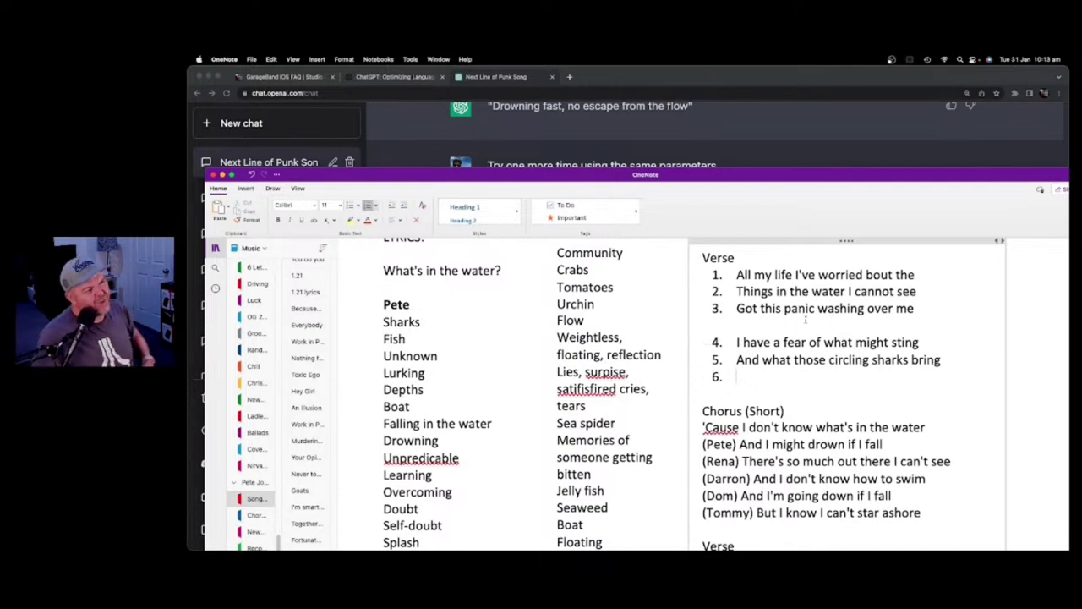
{"action": "left_click_drag", "start_coordinate": [915, 309], "coordinate": [750, 275]}
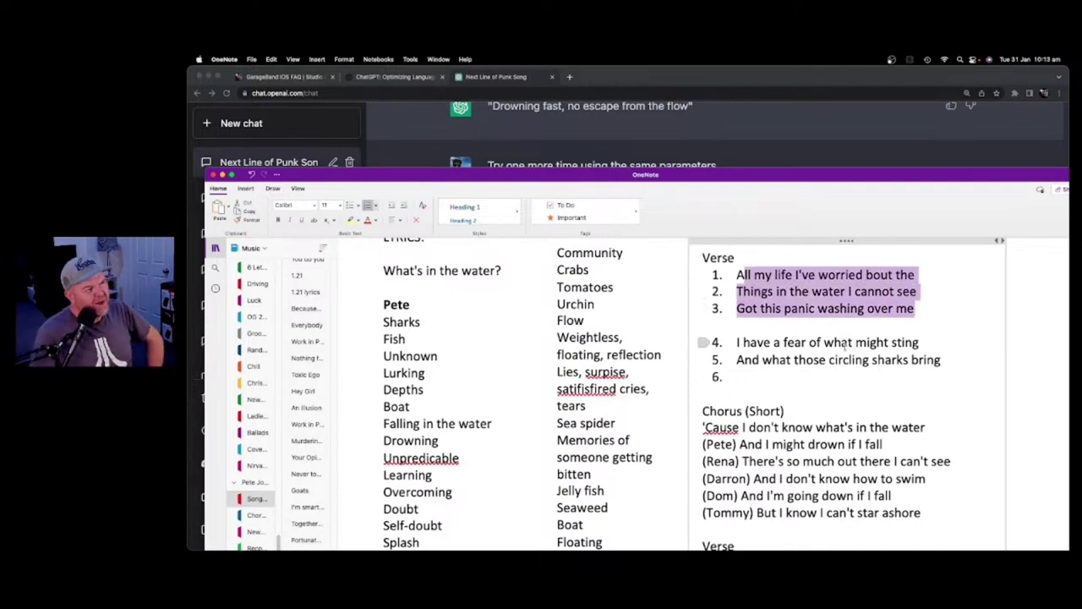
{"action": "left_click", "coordinate": [847, 342]}
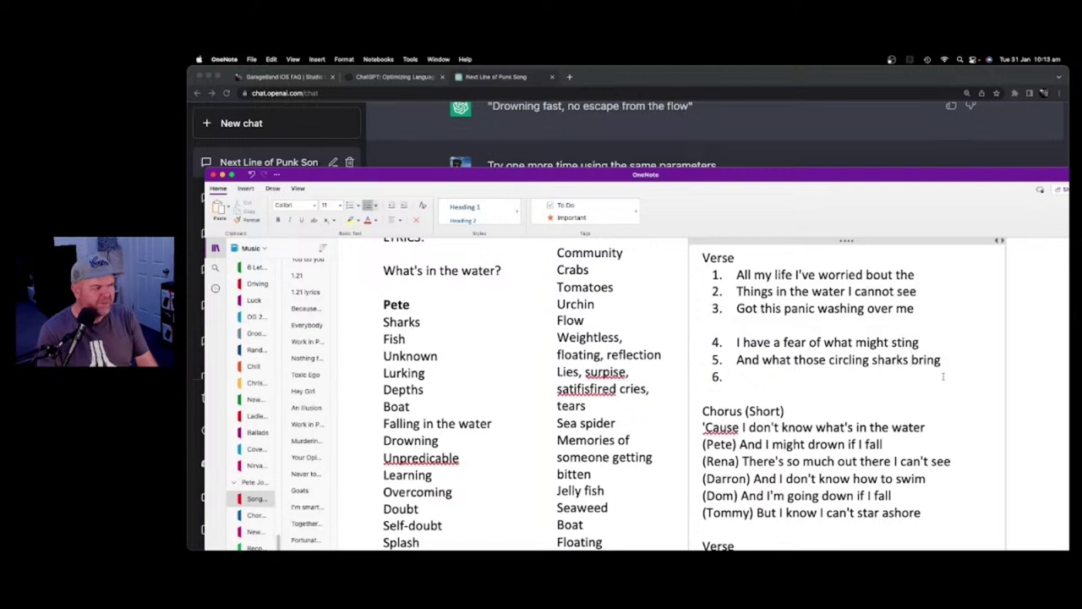
Try "might" before "bring" in the fifth verse line and replace it with "will"
{"action": "type", "text": "might"}
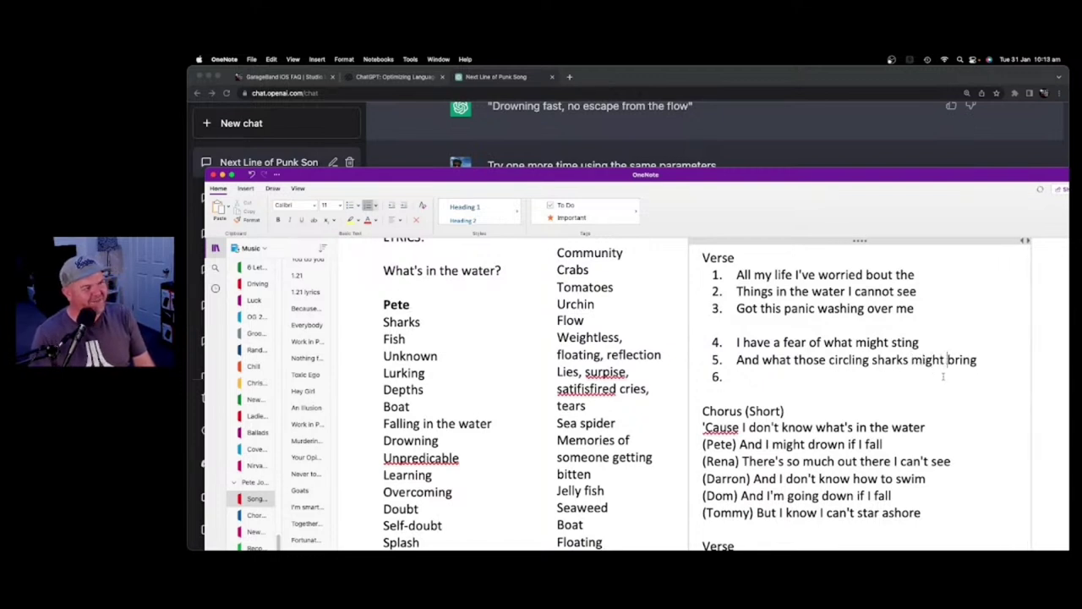
{"action": "key", "text": "BackSpace"}
{"action": "key", "text": "BackSpace"}
{"action": "key", "text": "BackSpace"}
{"action": "key", "text": "BackSpace"}
{"action": "key", "text": "BackSpace"}
{"action": "key", "text": "BackSpace"}
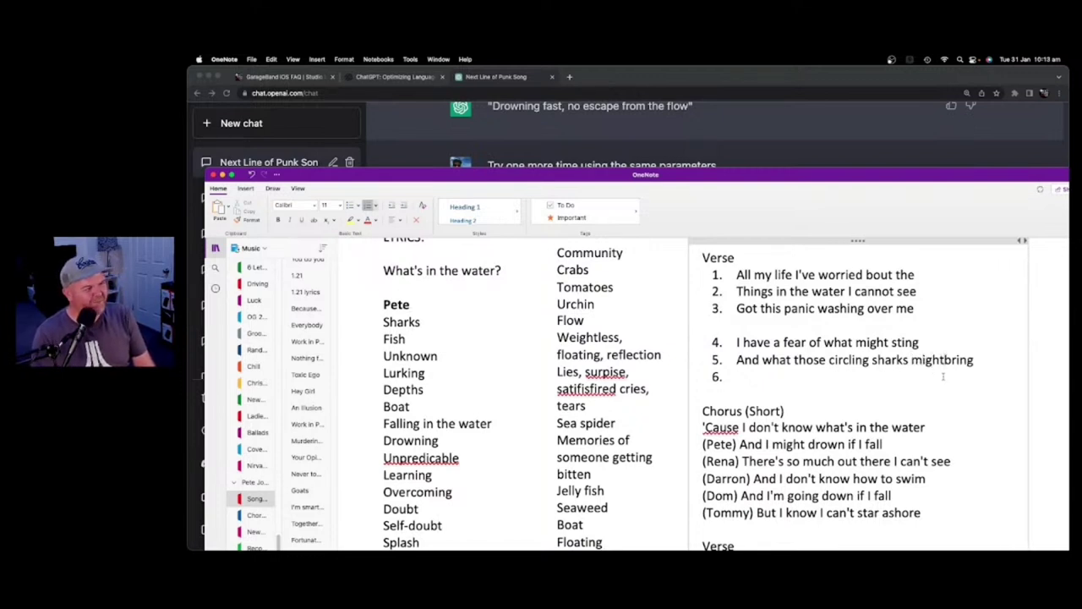
{"action": "type", "text": "will"}
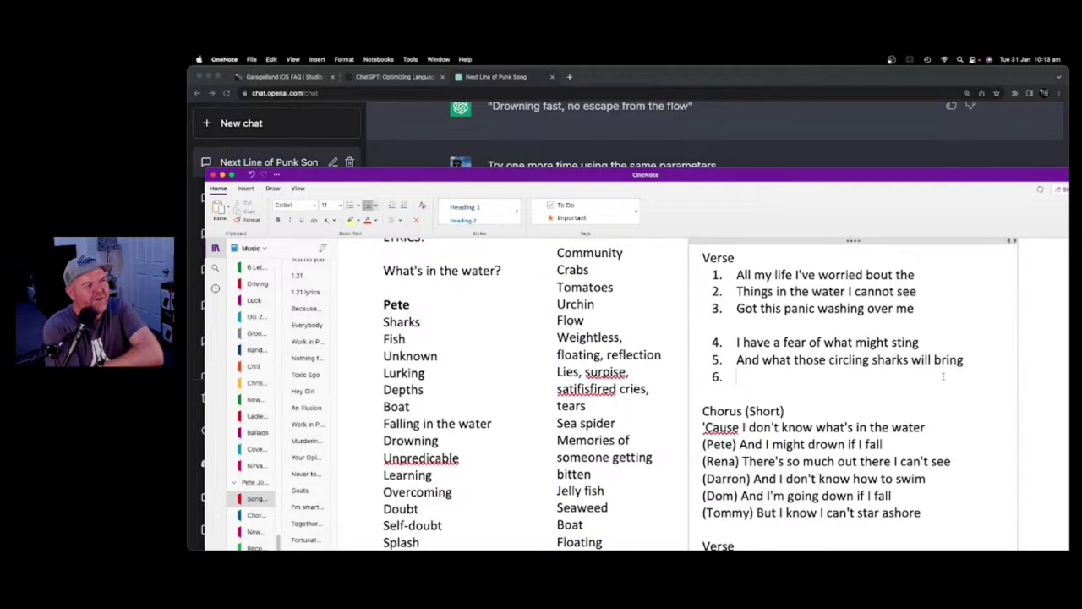
Write "Maybe I will safer on the shore" as the sixth line of the first verse
{"action": "type", "text": "Ma"}
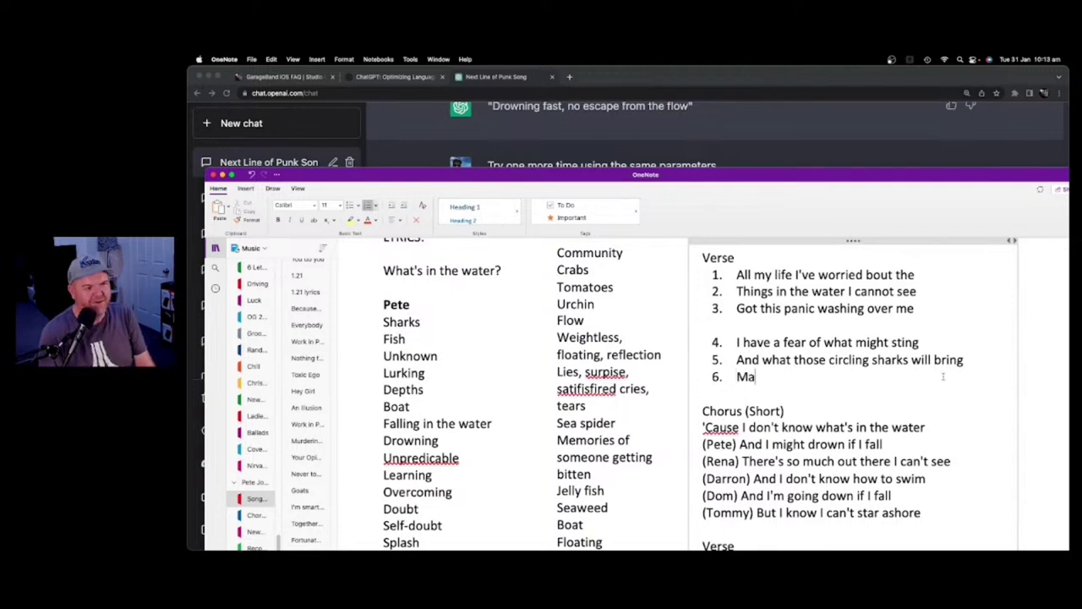
{"action": "type", "text": "ybe I will safet"}
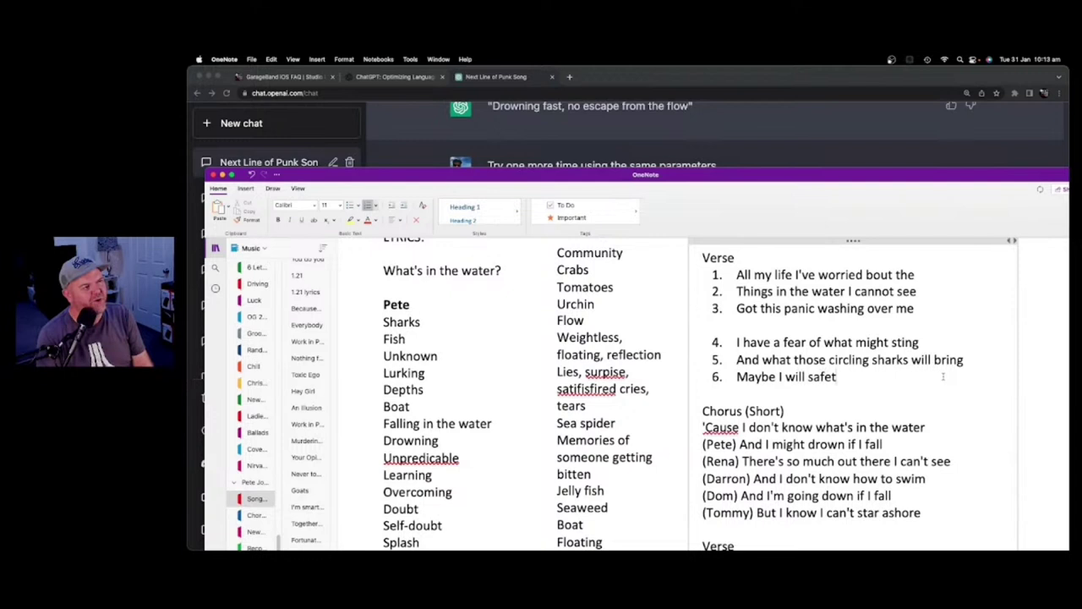
{"action": "key", "text": "BackSpace"}
{"action": "type", "text": "r on the shore"}
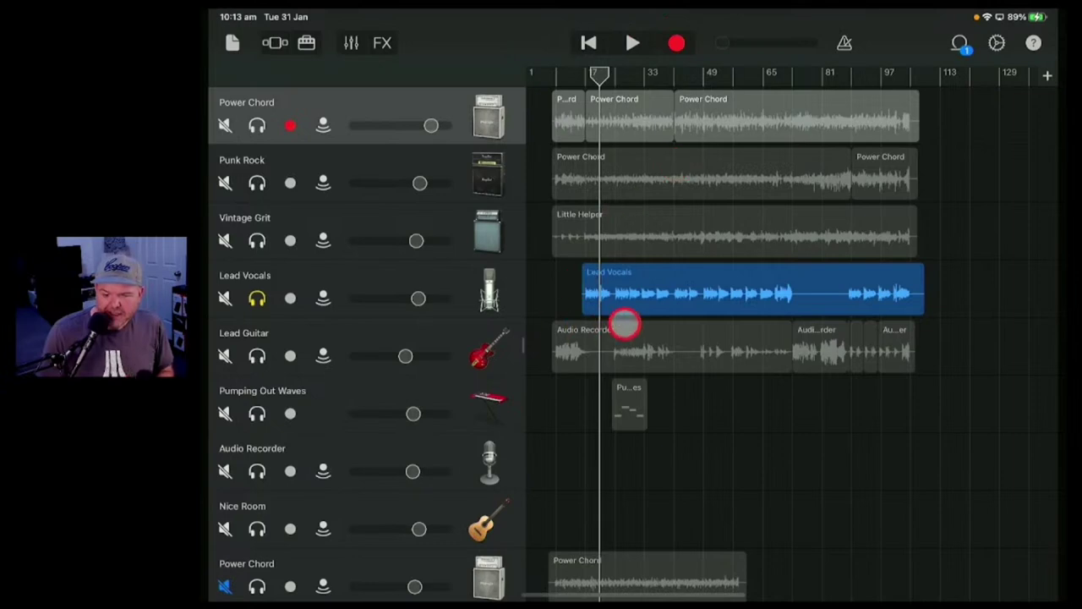
Switch to GarageBand and duplicate the Lead Vocals track
{"action": "left_click", "coordinate": [488, 294]}
{"action": "left_click", "coordinate": [584, 304]}
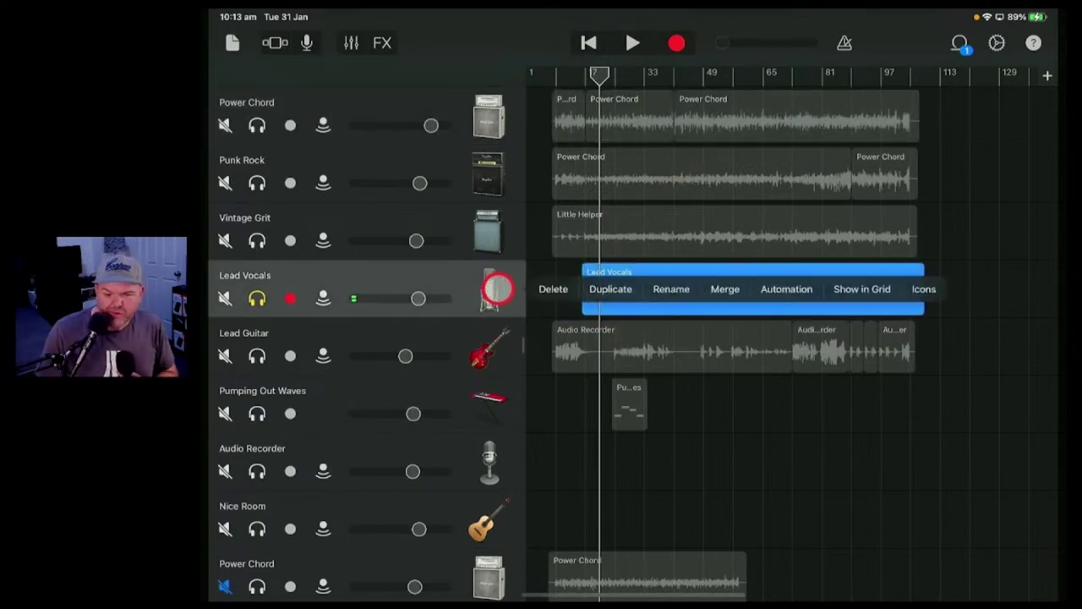
{"action": "left_click", "coordinate": [618, 292]}
Unsolo and mute the original Lead Vocals track, and move the playhead back to the start of its region
{"action": "left_click", "coordinate": [258, 300]}
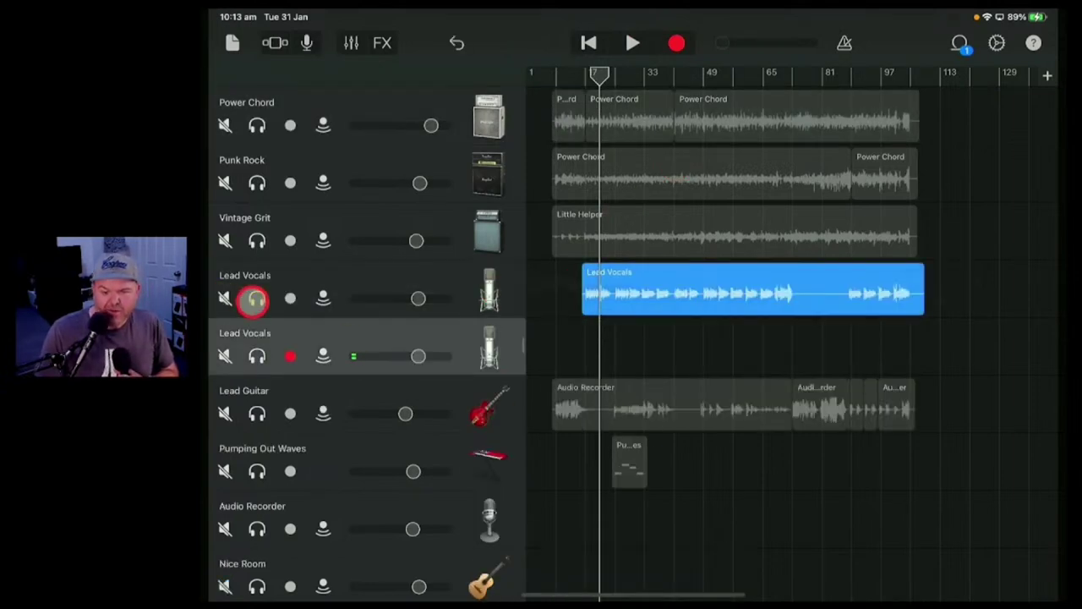
{"action": "left_click", "coordinate": [224, 298]}
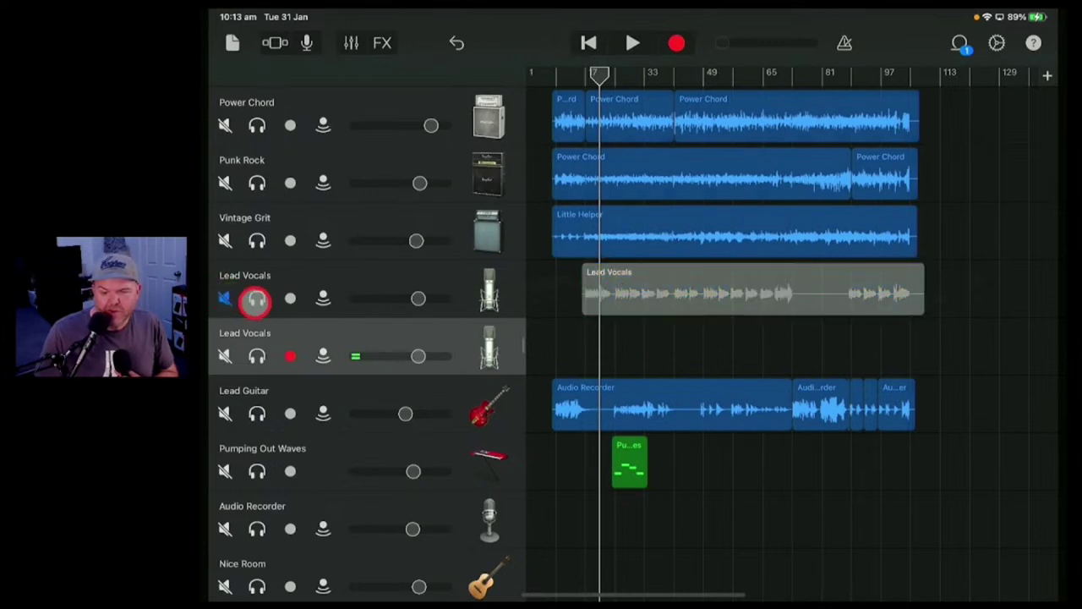
{"action": "left_click_drag", "start_coordinate": [600, 71], "coordinate": [579, 74]}
{"action": "scroll", "coordinate": [608, 309], "scroll_direction": "up", "scroll_amount": 2}
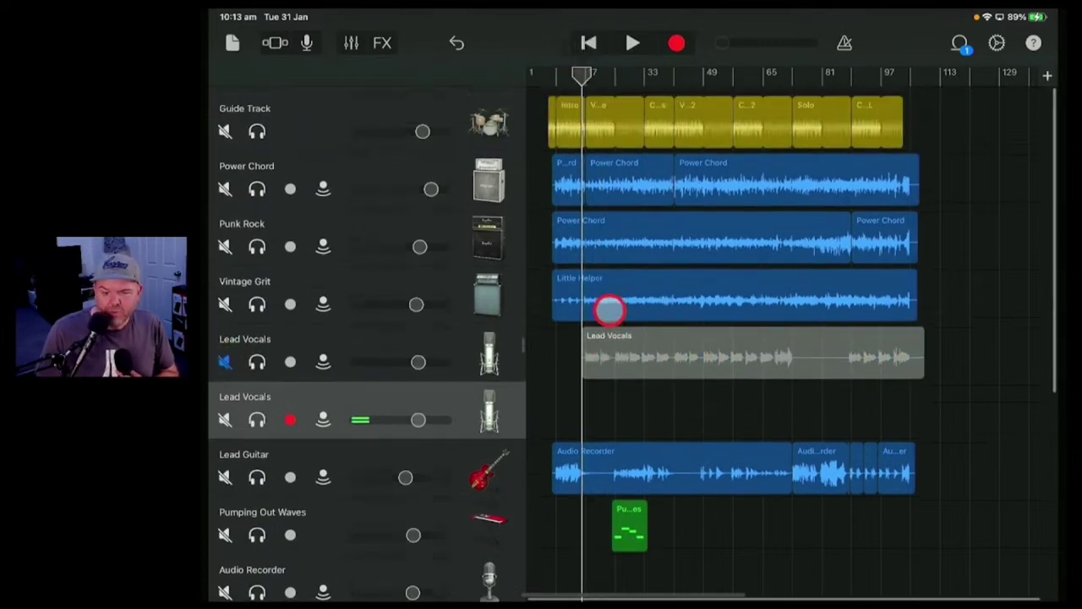
Turn on monitoring for the duplicated Lead Vocals track and lower its Drive and Compressor
{"action": "left_click", "coordinate": [307, 43]}
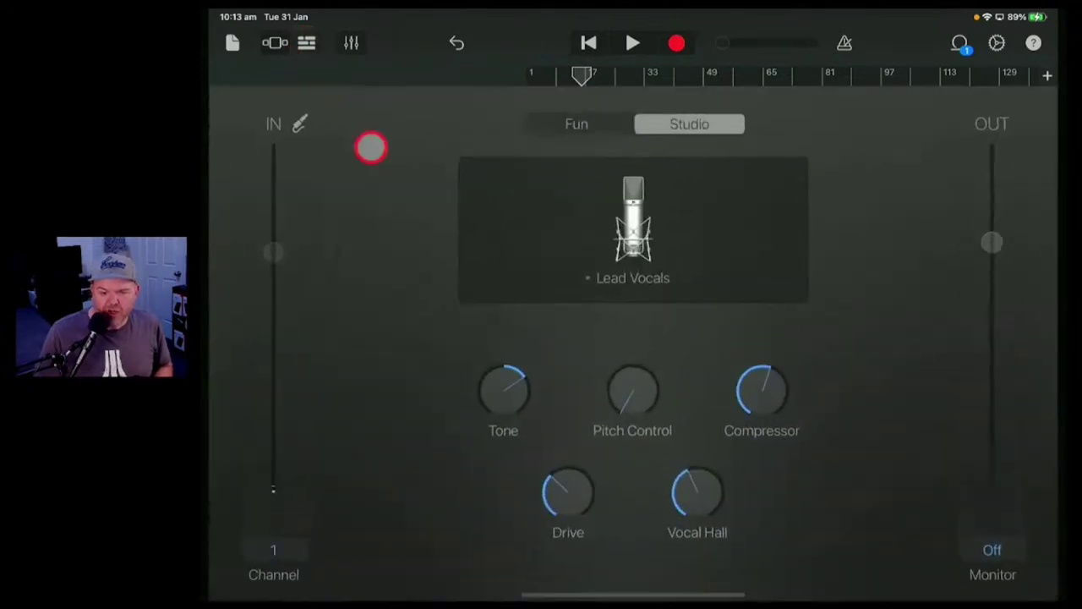
{"action": "left_click", "coordinate": [987, 549]}
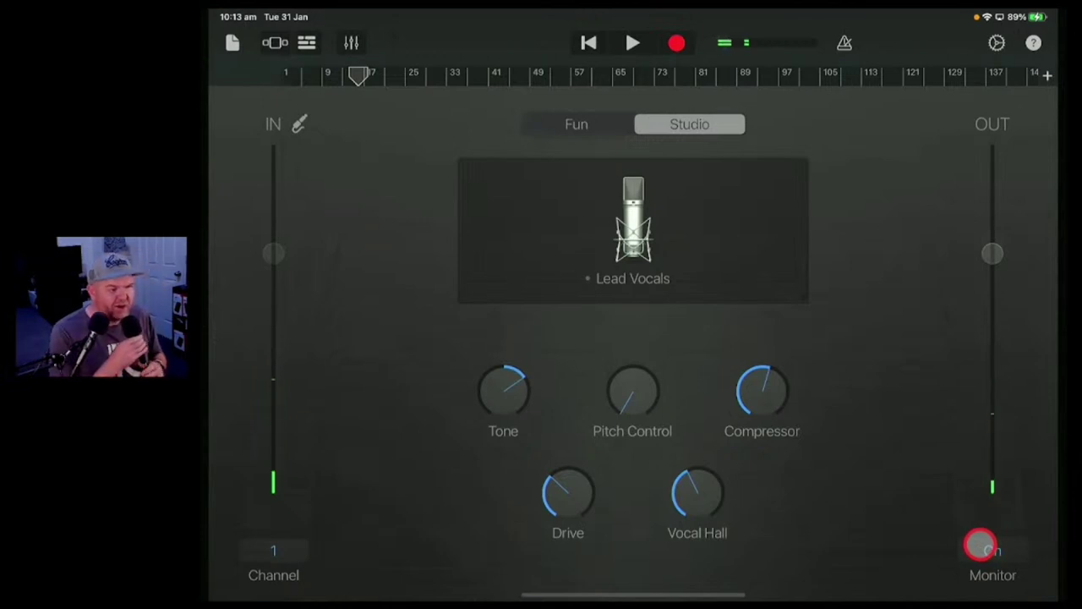
{"action": "left_click_drag", "start_coordinate": [544, 479], "coordinate": [577, 505]}
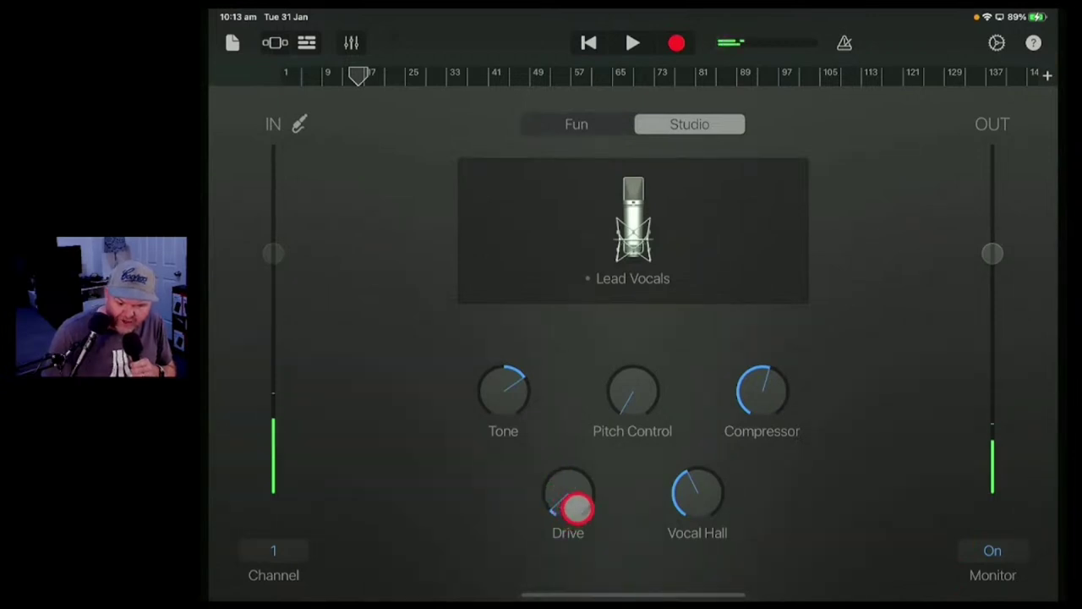
{"action": "left_click_drag", "start_coordinate": [815, 357], "coordinate": [767, 389]}
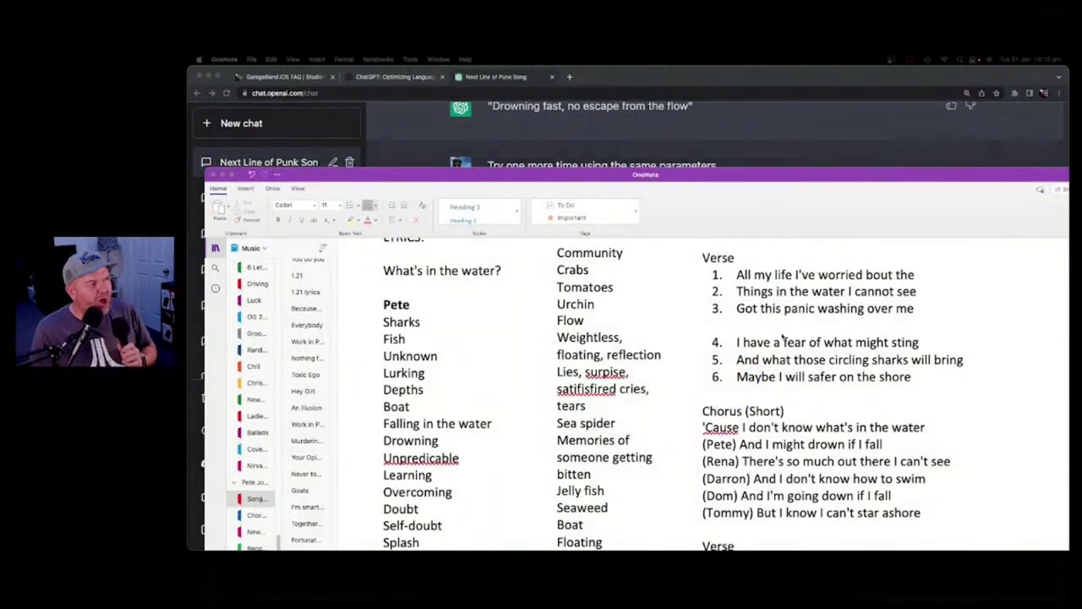
Enlarge the OneNote lyrics window and record a GarageBand vocal take on the duplicated track from before bar 17 to about bar 41
{"action": "double_click", "coordinate": [816, 177]}
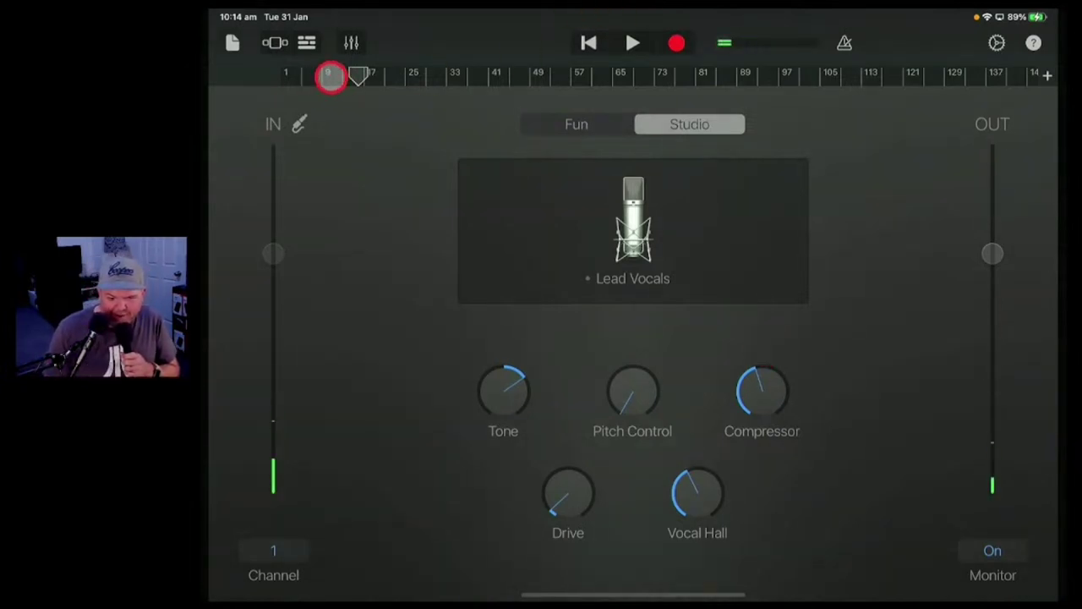
{"action": "left_click_drag", "start_coordinate": [370, 75], "coordinate": [342, 75]}
{"action": "left_click", "coordinate": [677, 43]}
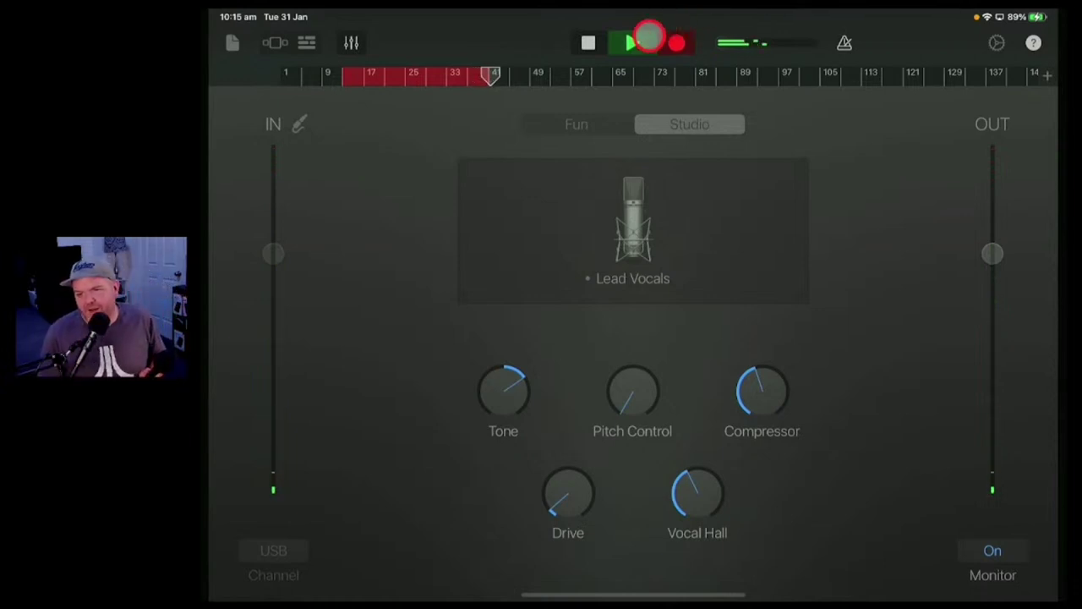
{"action": "left_click", "coordinate": [649, 37]}
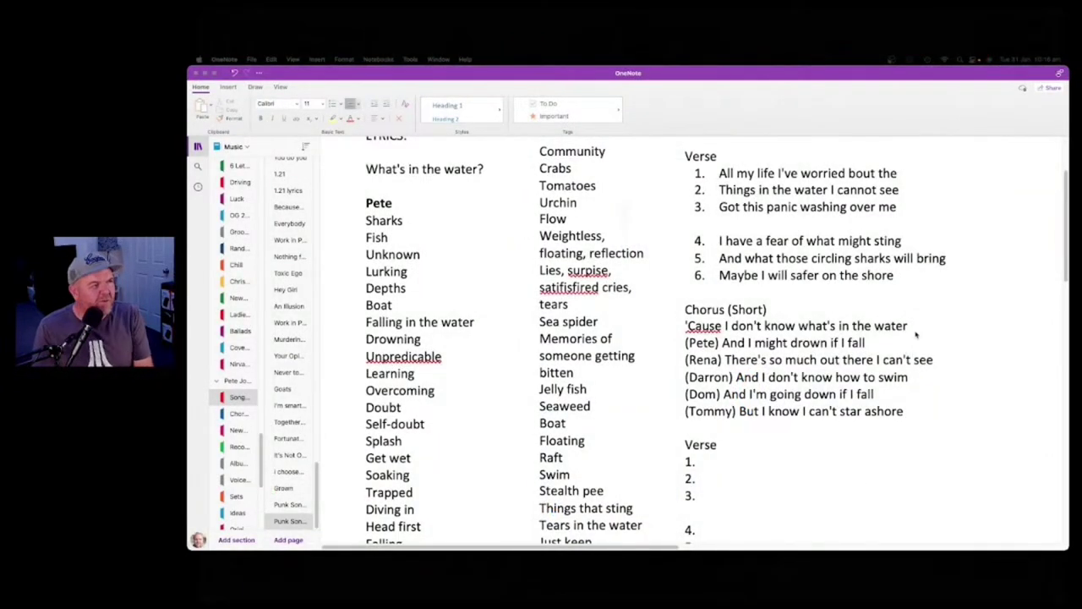
Return to the OneNote lyrics and insert an extra blank line above the "Chorus (Short)" heading
{"action": "left_click", "coordinate": [916, 335]}
{"action": "key", "text": "Return"}
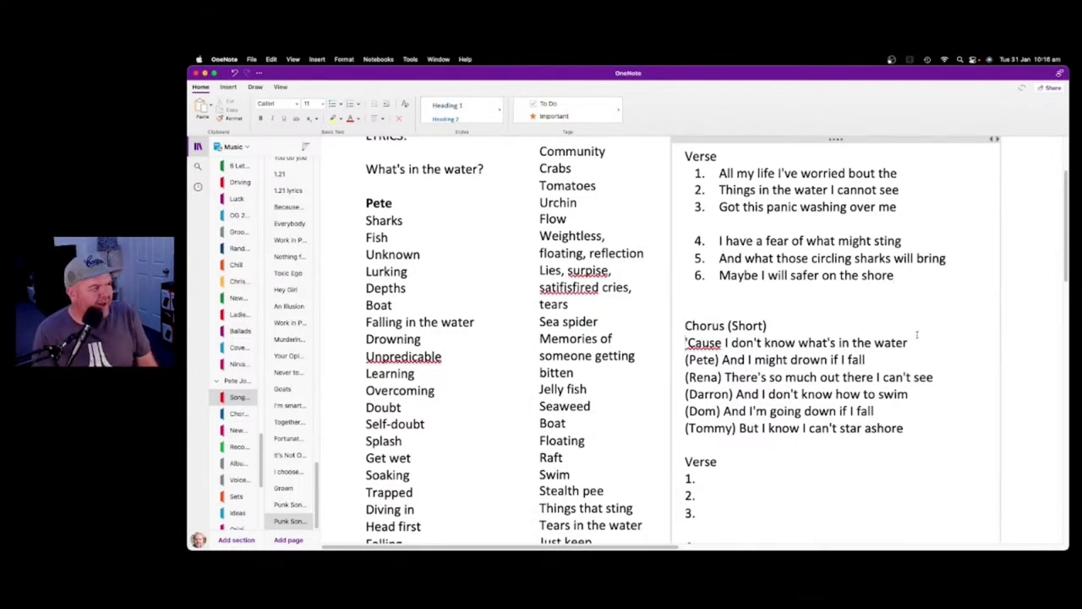
Add the line "And I don't know if I'll sink or swim" beneath the first lyric of Chorus (Short)
{"action": "key", "text": "Return"}
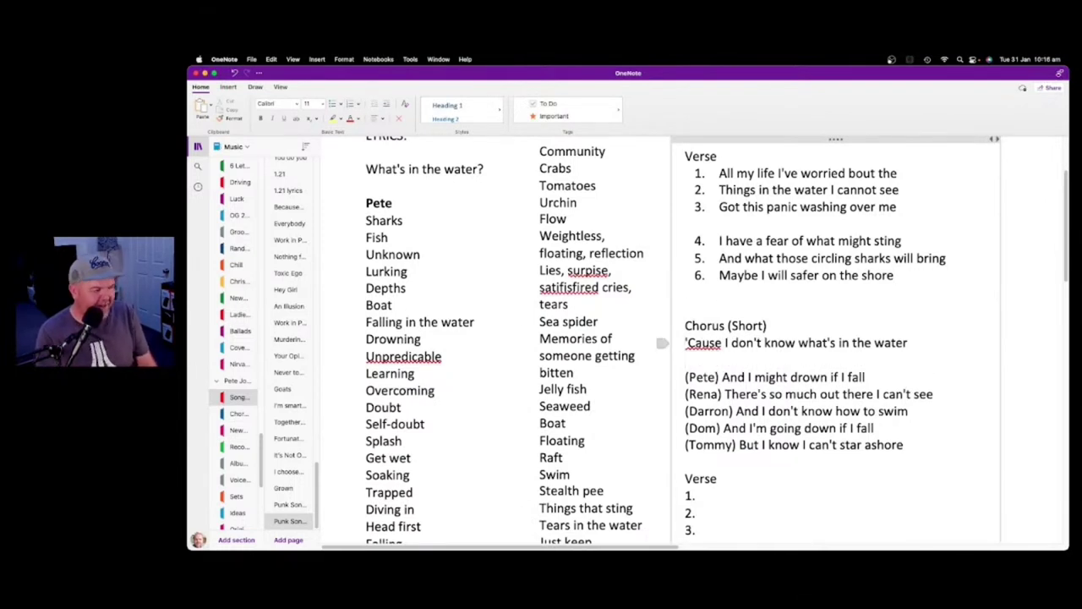
{"action": "type", "text": "And I"}
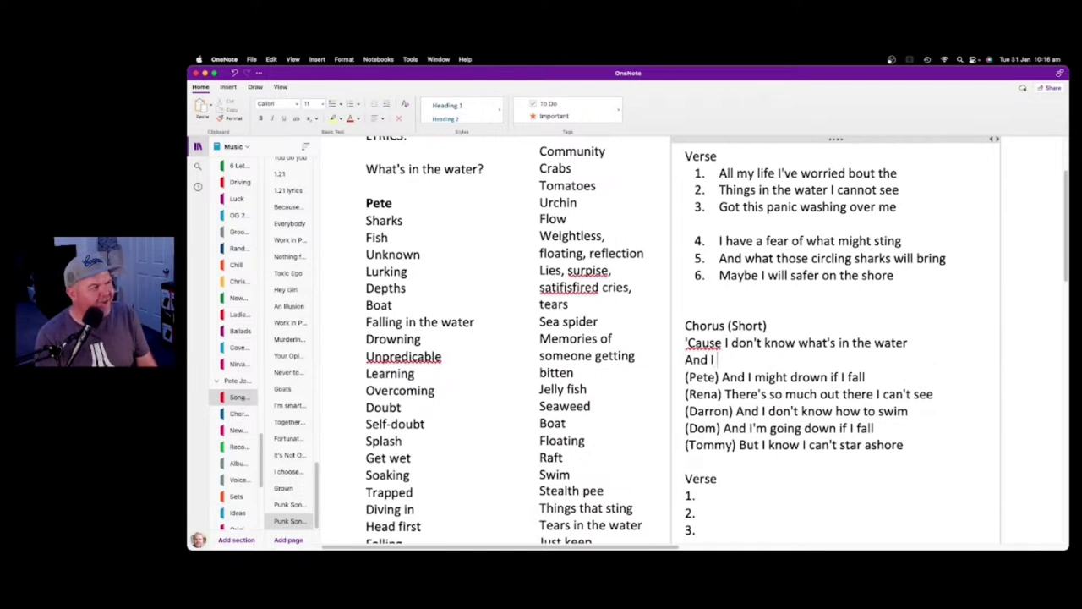
{"action": "type", "text": " don't know i"}
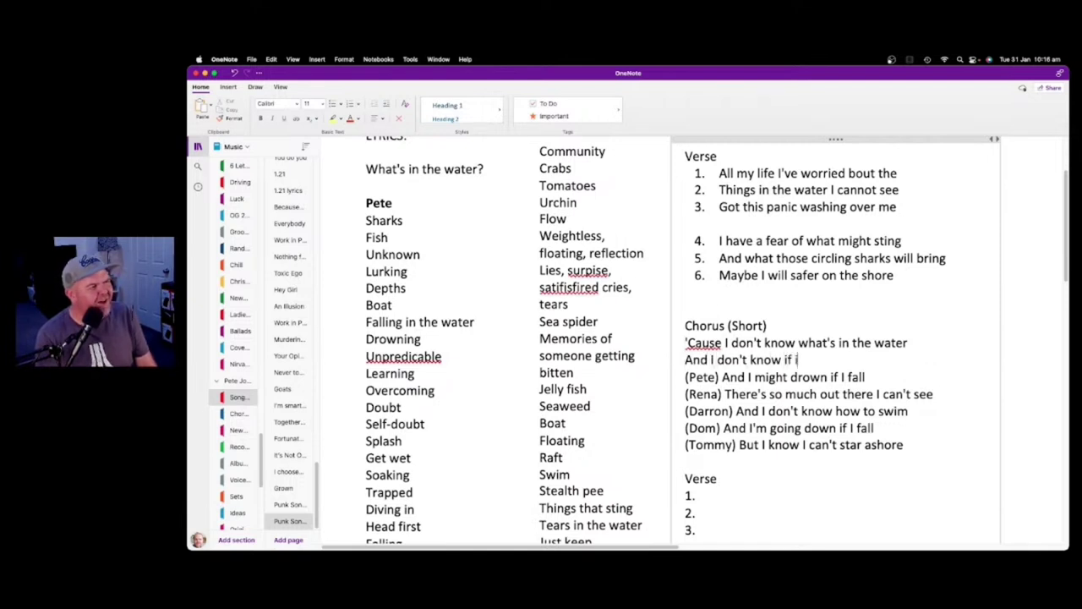
{"action": "type", "text": "f I'll sink of"}
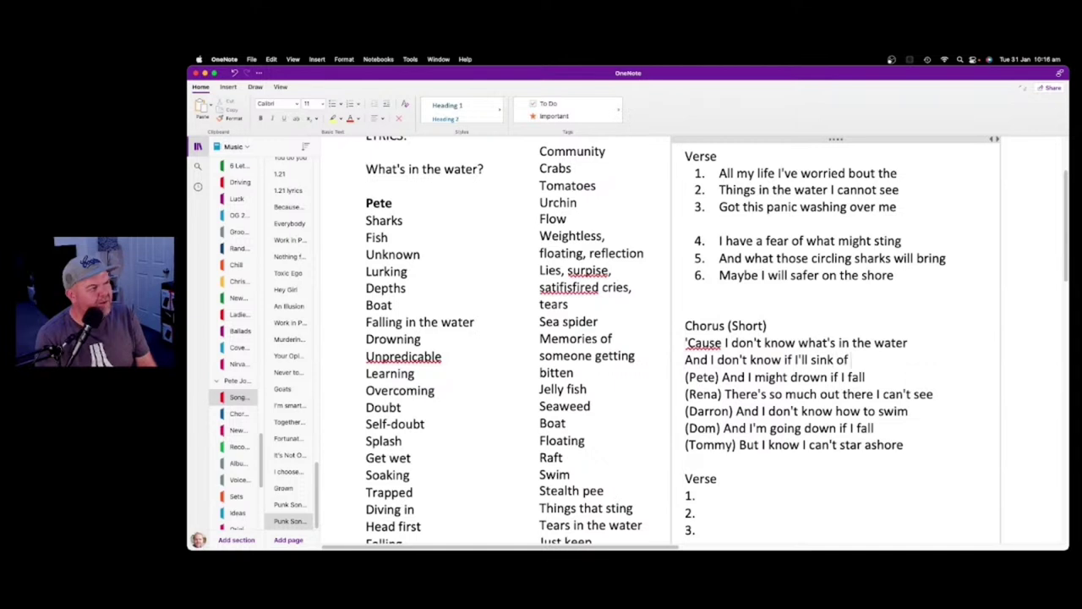
{"action": "type", "text": " swi"}
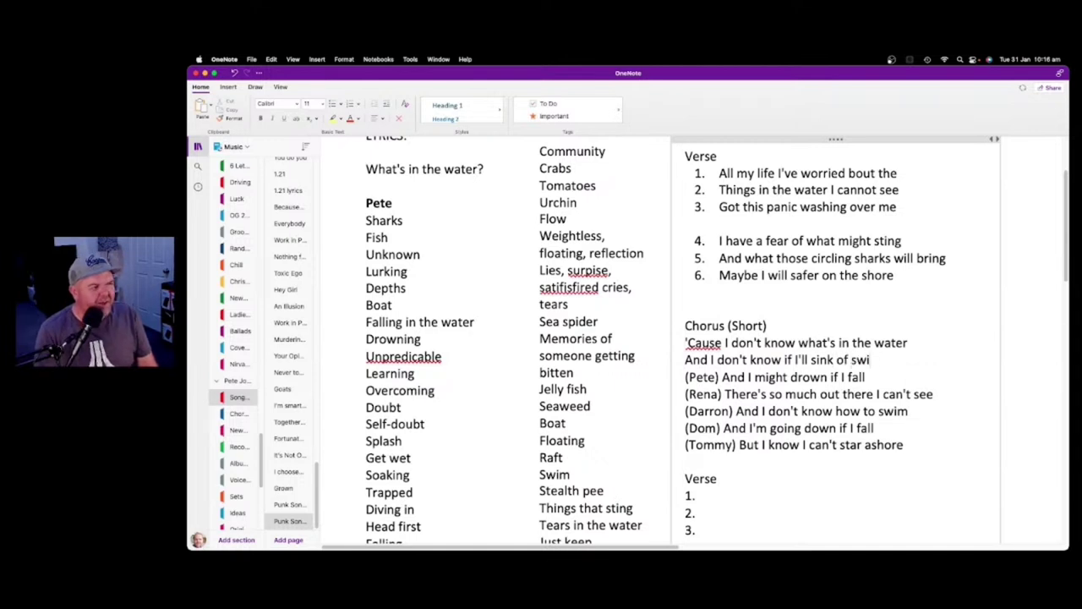
{"action": "type", "text": "m swi"}
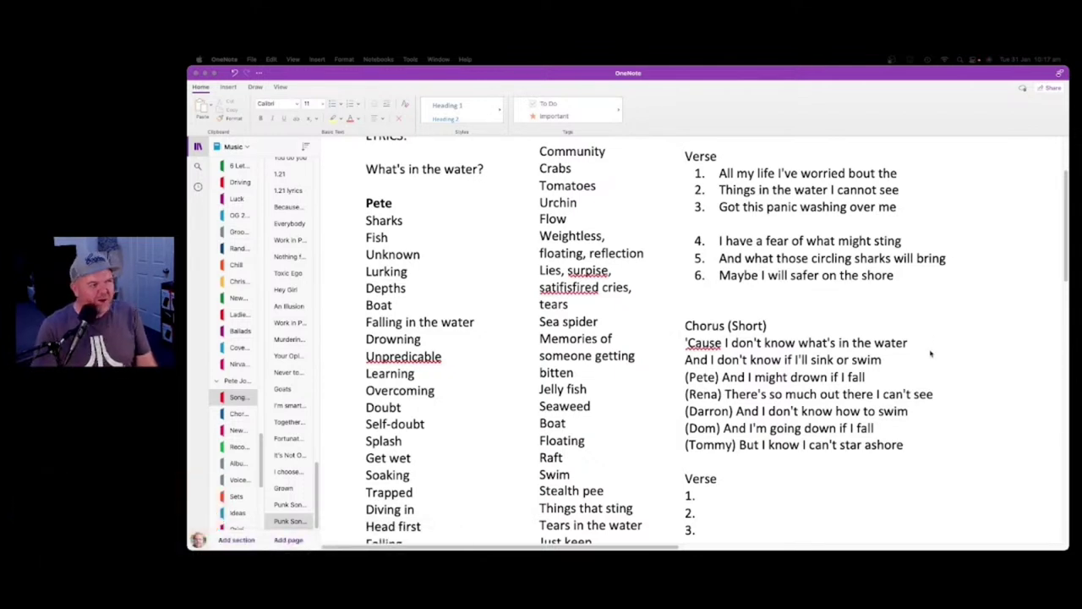
Colour the first two lyric lines of Chorus (Short) red, leaving the credited suggestions below them in black
{"action": "left_click", "coordinate": [791, 311]}
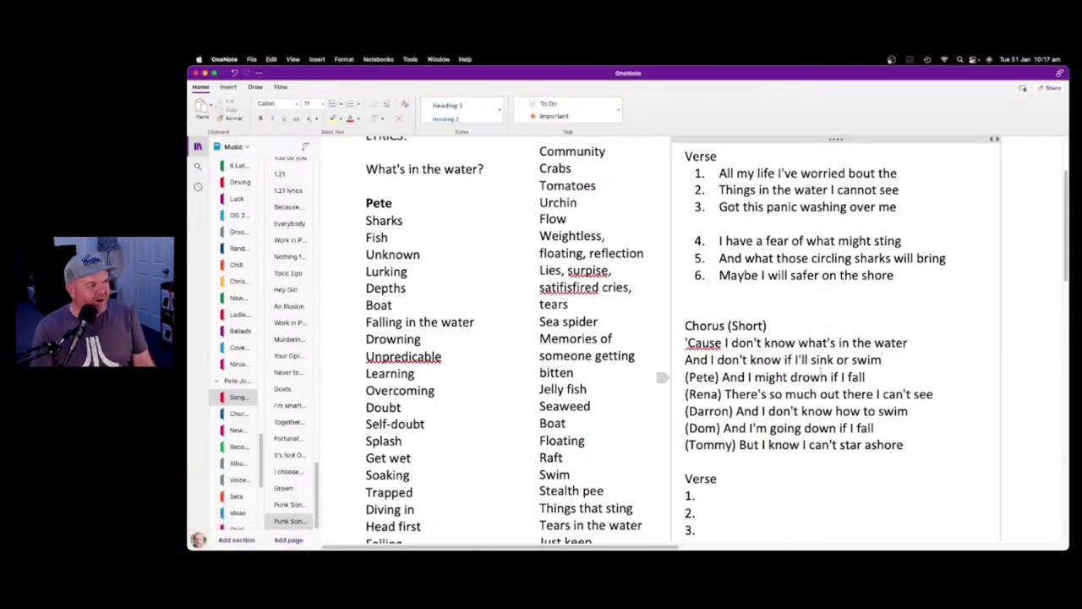
{"action": "left_click_drag", "start_coordinate": [886, 363], "coordinate": [684, 342]}
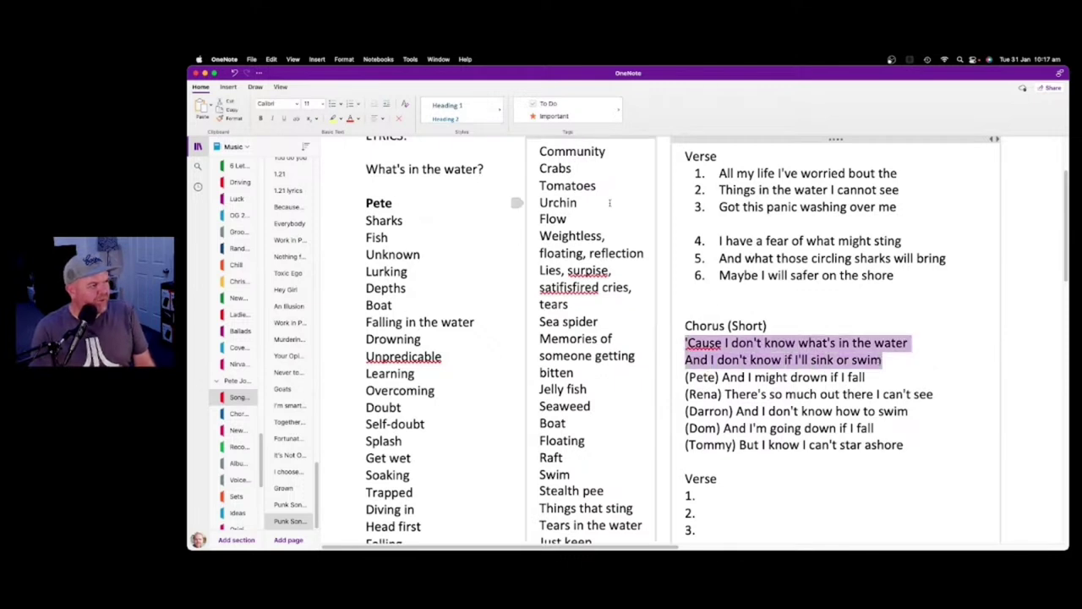
{"action": "left_click", "coordinate": [349, 119]}
{"action": "left_click_drag", "start_coordinate": [905, 446], "coordinate": [685, 377]}
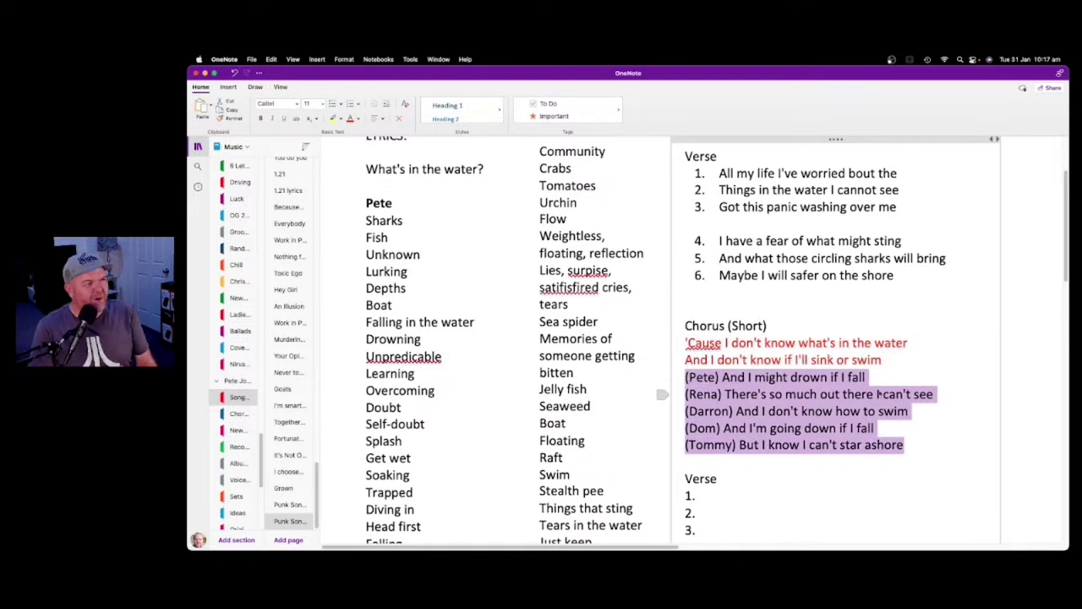
{"action": "left_click", "coordinate": [886, 373]}
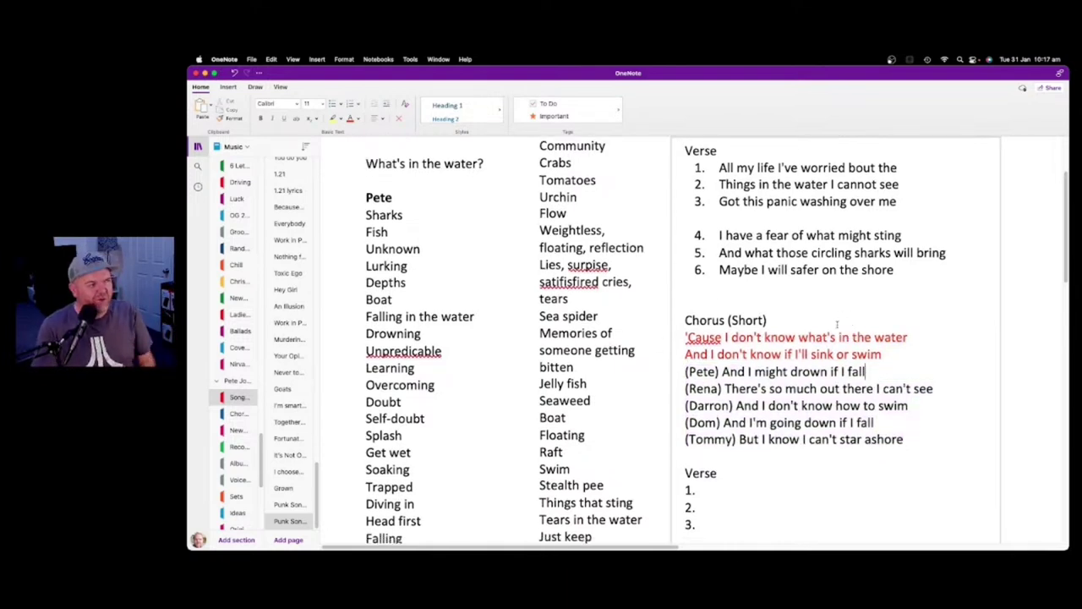
Add a "Chorus (Long)" heading below the second verse's empty numbered lines, separated by a blank line
{"action": "scroll", "coordinate": [845, 321], "scroll_direction": "down", "scroll_amount": 5}
{"action": "scroll", "coordinate": [837, 323], "scroll_direction": "up", "scroll_amount": 5}
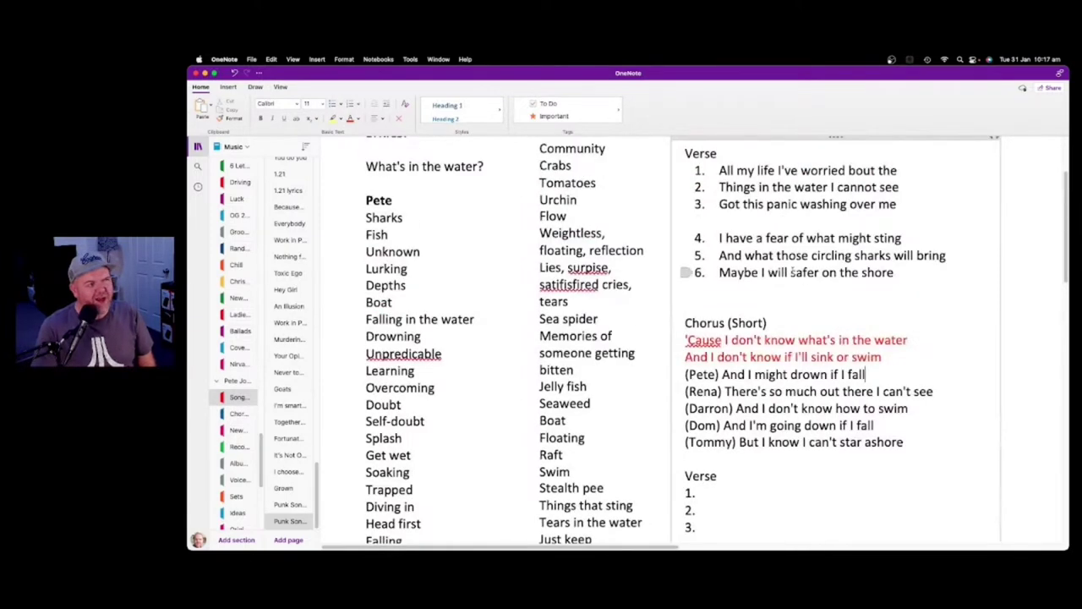
{"action": "scroll", "coordinate": [795, 269], "scroll_direction": "down", "scroll_amount": 1}
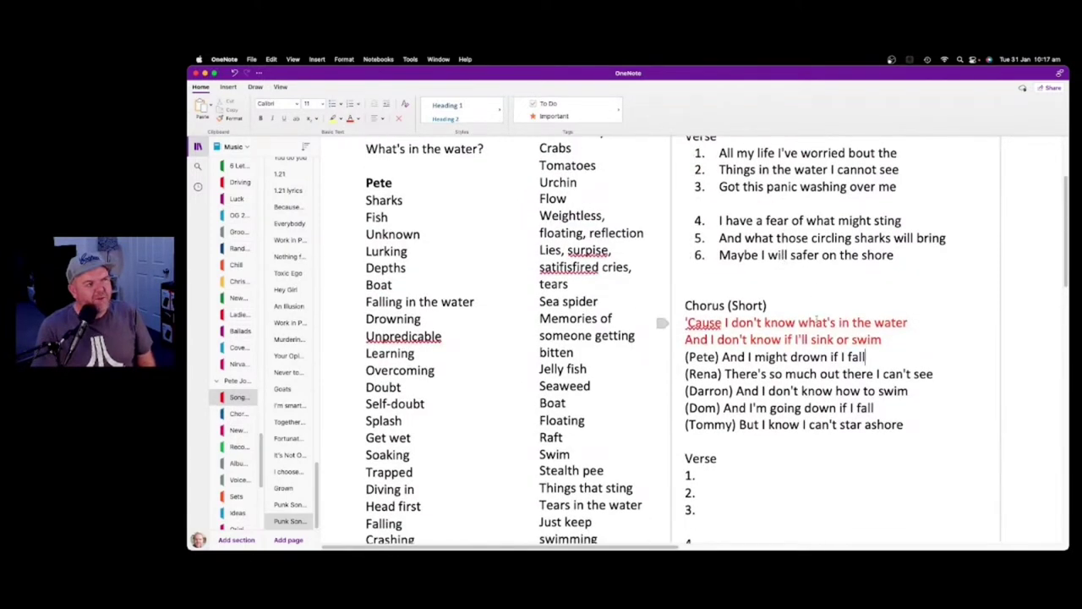
{"action": "scroll", "coordinate": [894, 341], "scroll_direction": "down", "scroll_amount": 5}
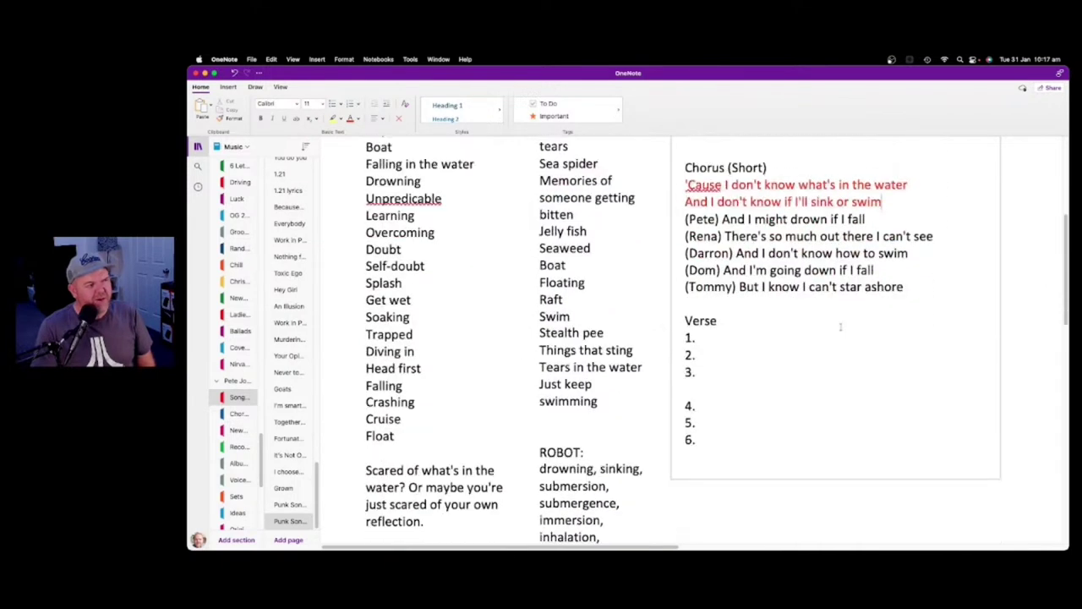
{"action": "key", "text": "Return"}
{"action": "key", "text": "Return"}
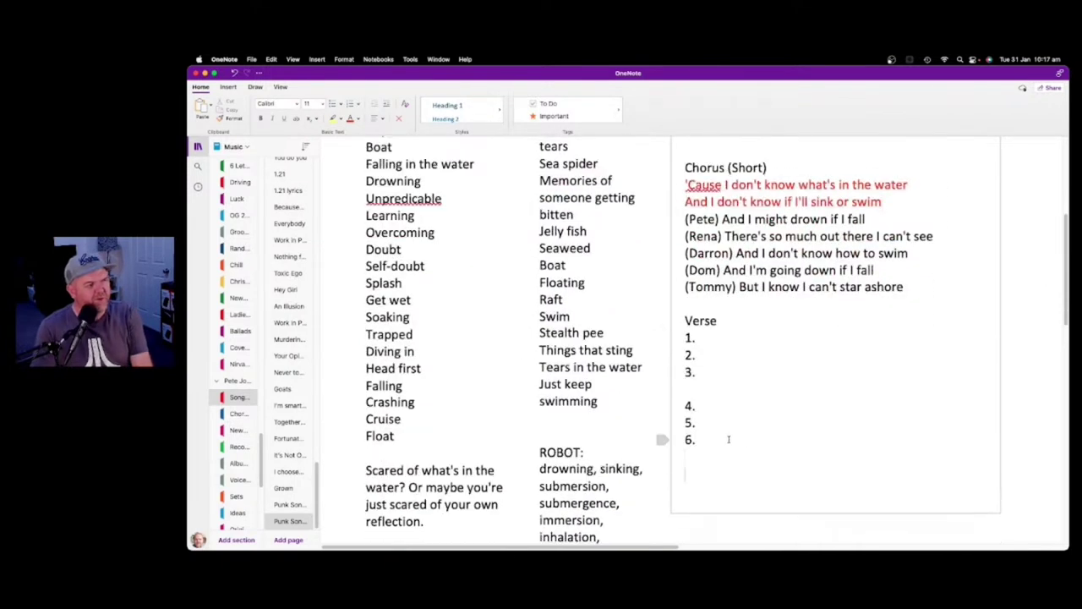
{"action": "type", "text": "Chorus (L"}
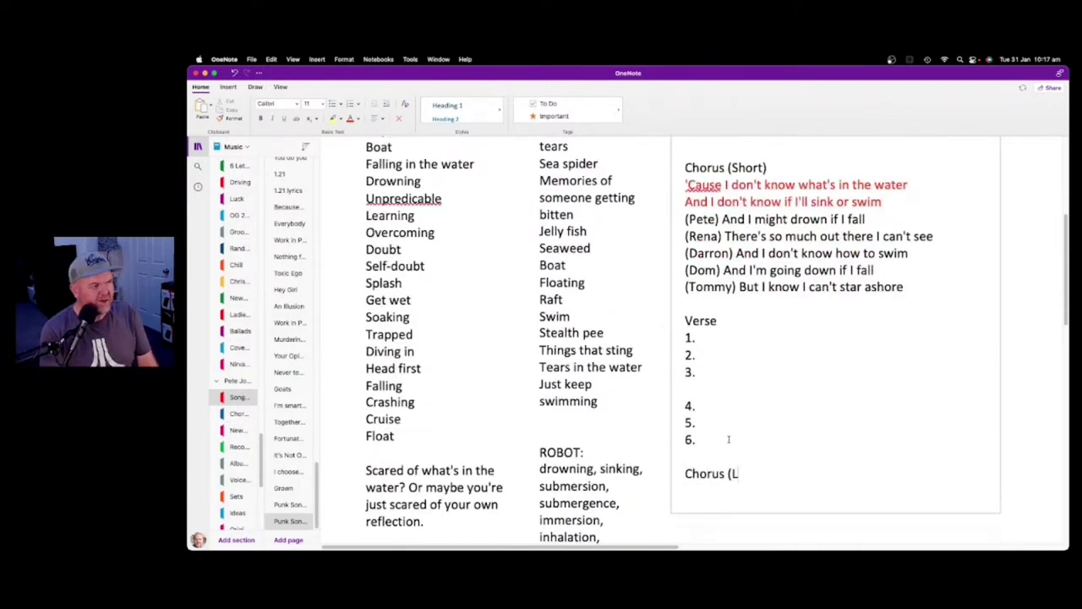
{"action": "type", "text": "ong)"}
{"action": "key", "text": "Return"}
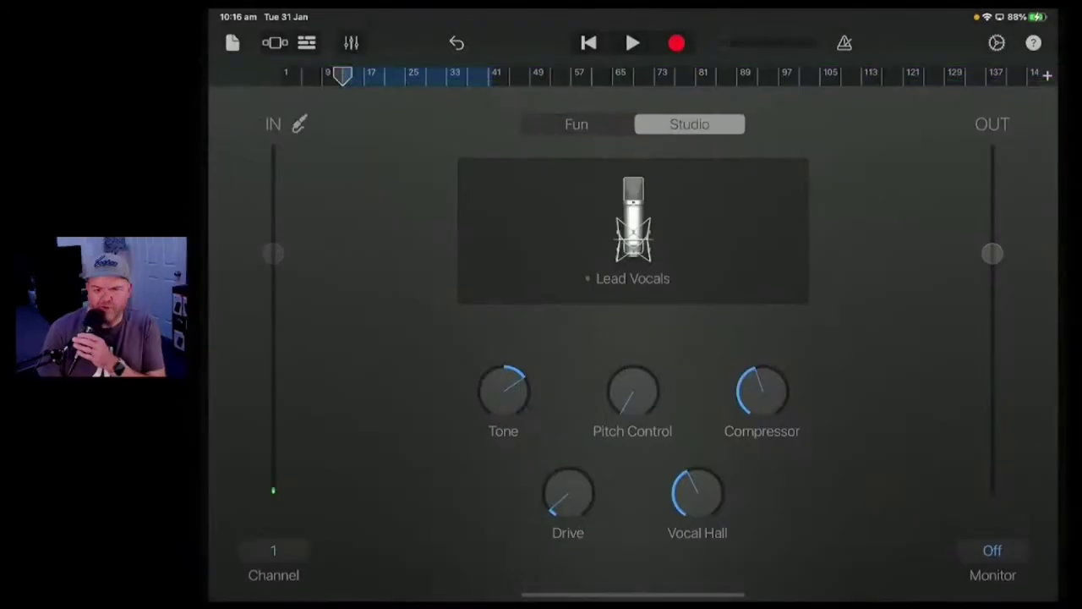
Switch to GarageBand, solo the duplicated Lead Vocals track and play back its new take, replaying the part around bar 28
{"action": "left_click", "coordinate": [309, 42]}
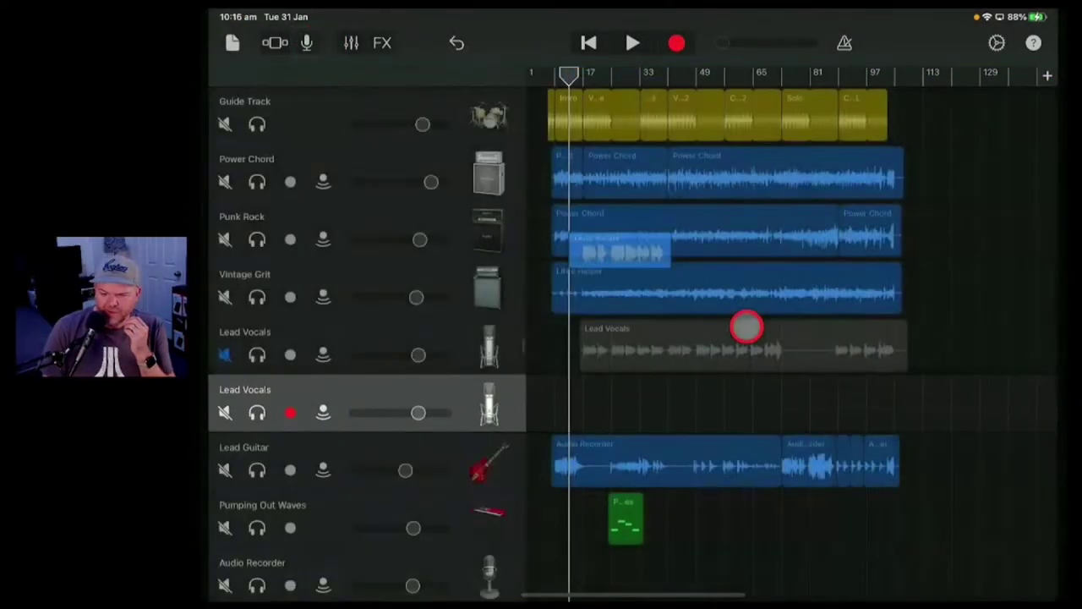
{"action": "scroll", "coordinate": [747, 328], "scroll_direction": "up", "scroll_amount": 5}
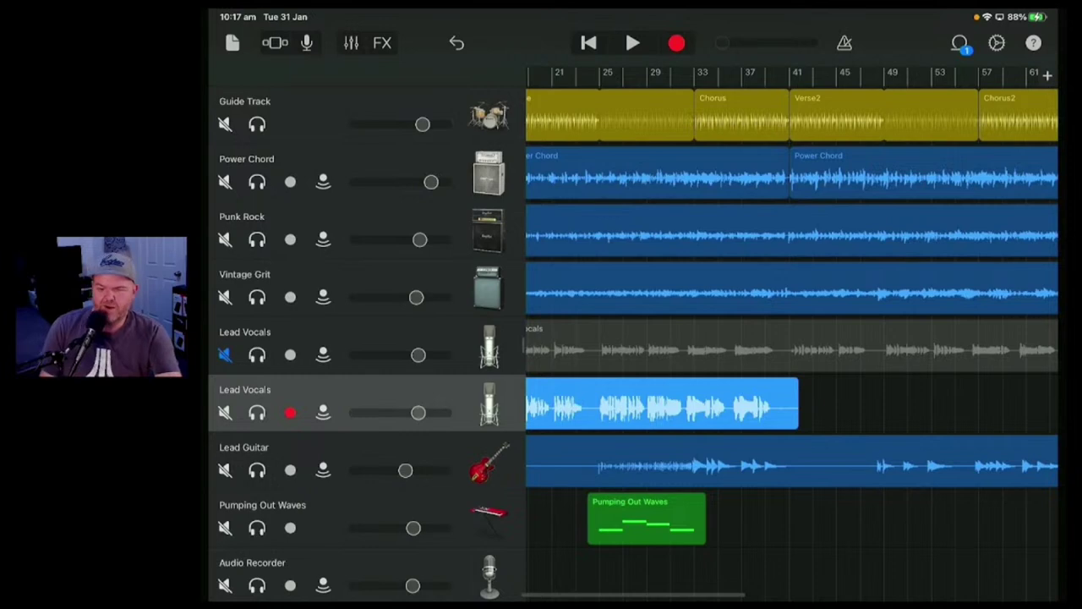
{"action": "scroll", "coordinate": [760, 406], "scroll_direction": "down", "scroll_amount": 2}
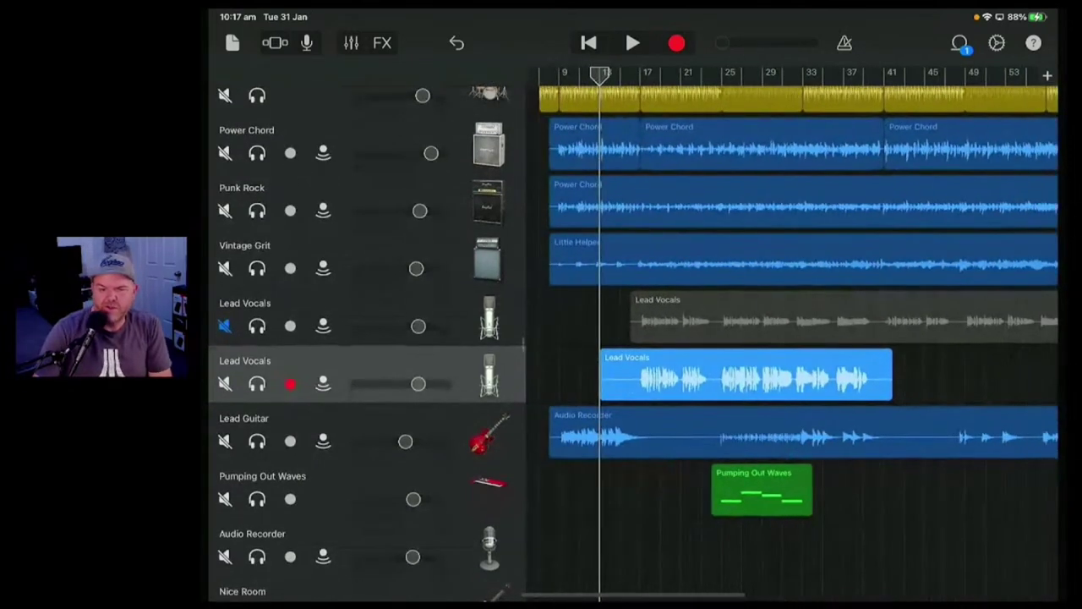
{"action": "left_click", "coordinate": [257, 383]}
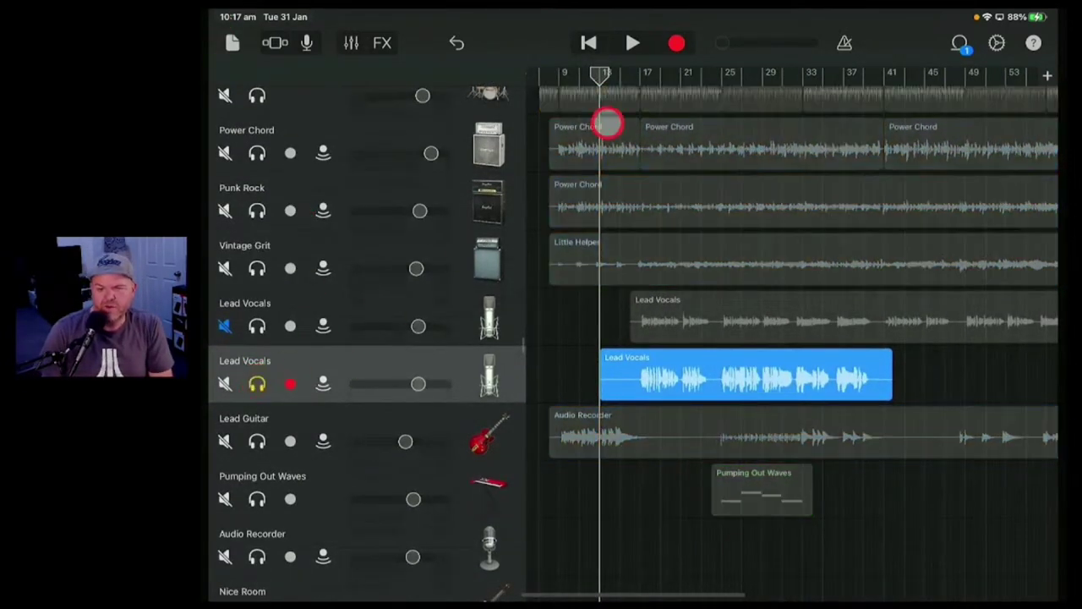
{"action": "left_click", "coordinate": [639, 65]}
{"action": "left_click", "coordinate": [632, 42]}
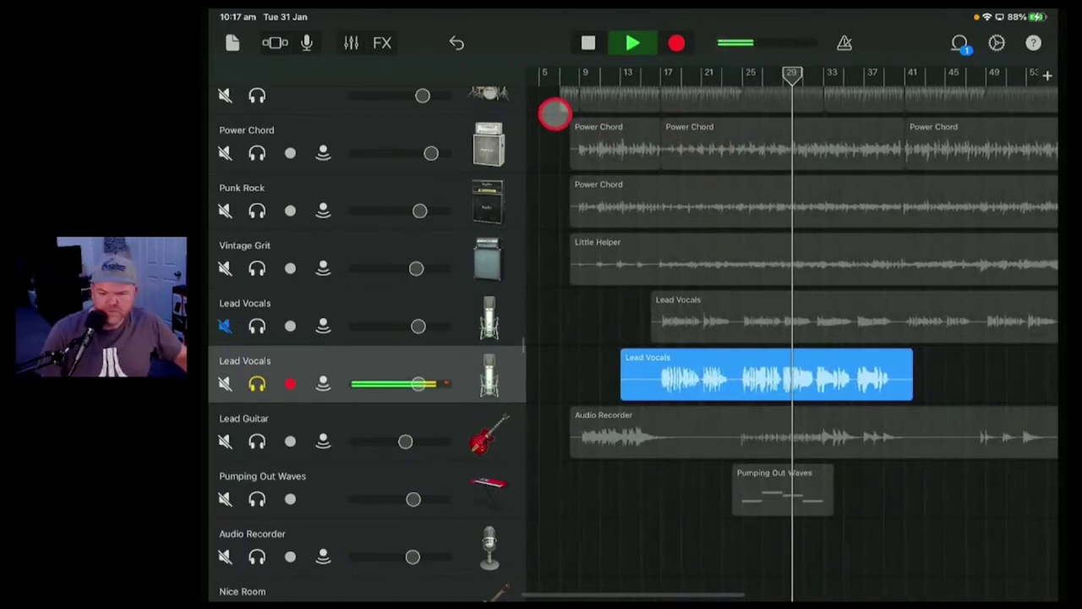
{"action": "left_click", "coordinate": [633, 42]}
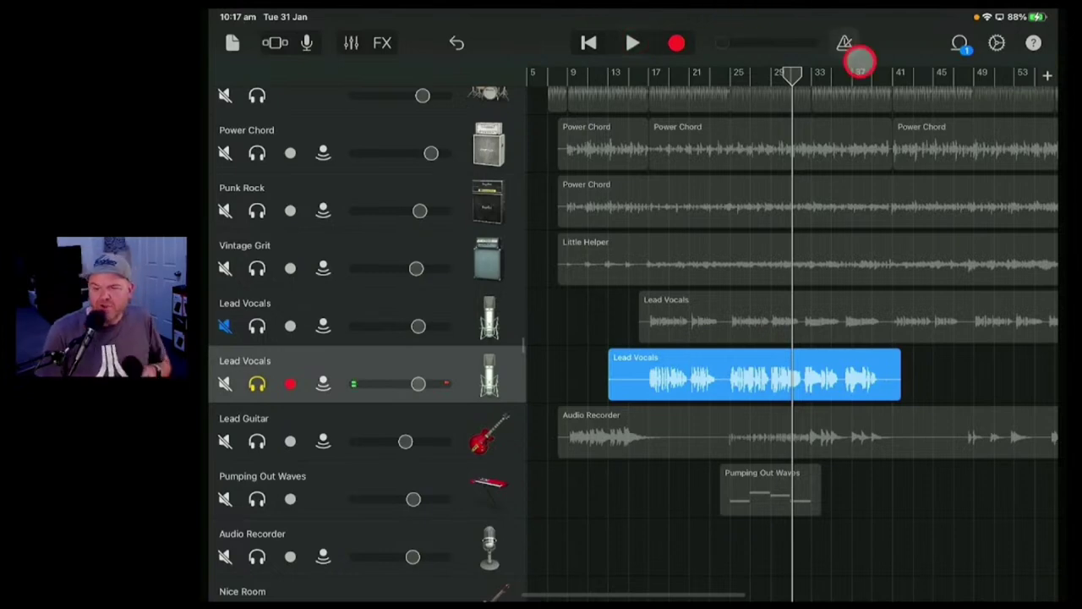
{"action": "left_click_drag", "start_coordinate": [793, 75], "coordinate": [758, 60]}
{"action": "left_click", "coordinate": [632, 43]}
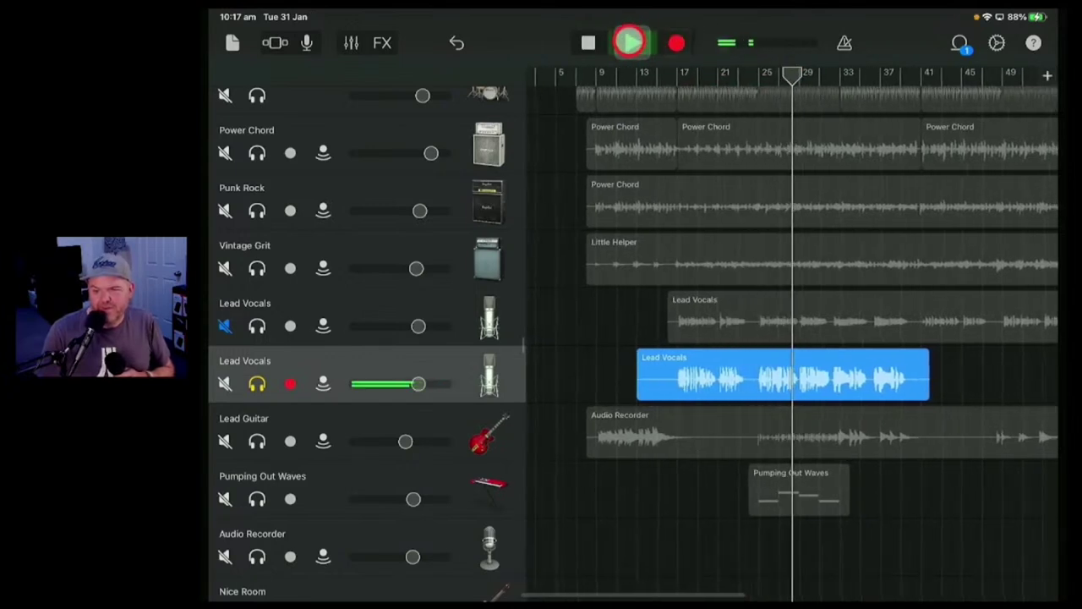
{"action": "left_click", "coordinate": [630, 42]}
Try to record a replacement vocal phrase from about bar 28 with the duplicated track soloed
{"action": "left_click", "coordinate": [676, 42]}
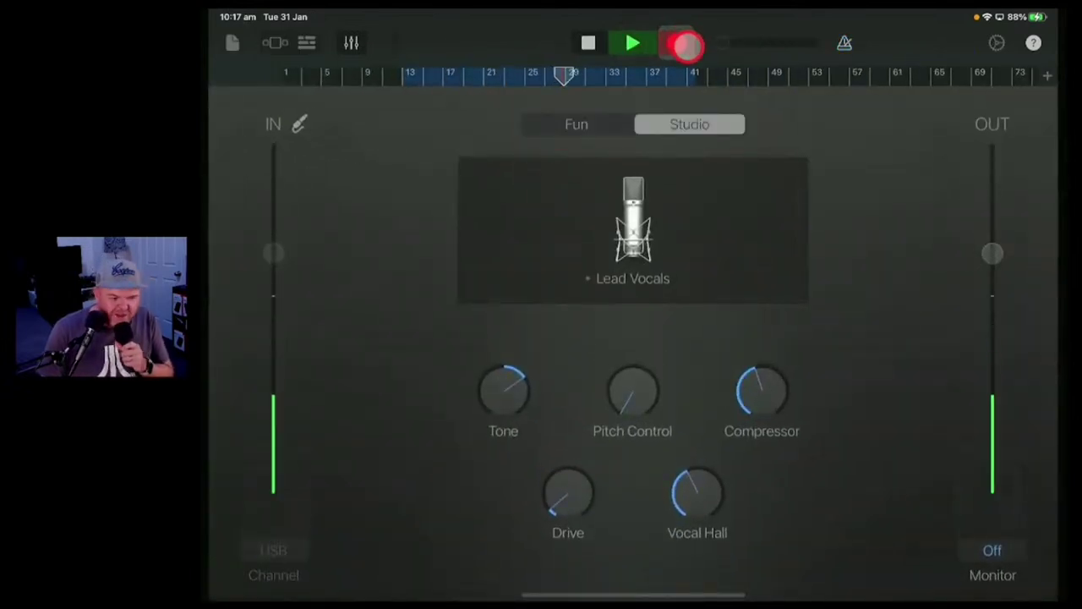
{"action": "left_click", "coordinate": [640, 44]}
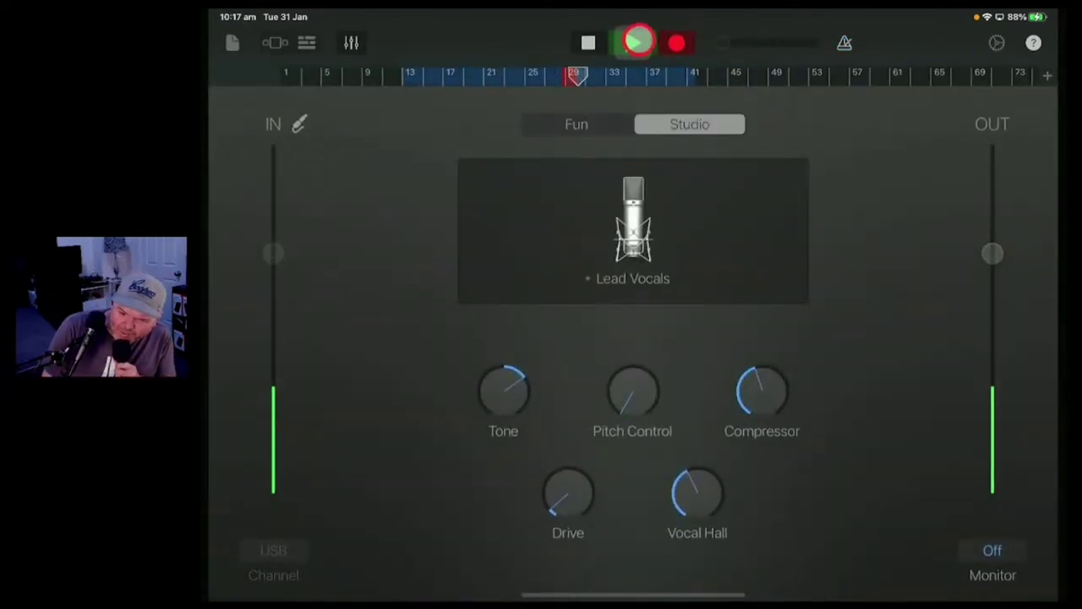
{"action": "left_click", "coordinate": [636, 42]}
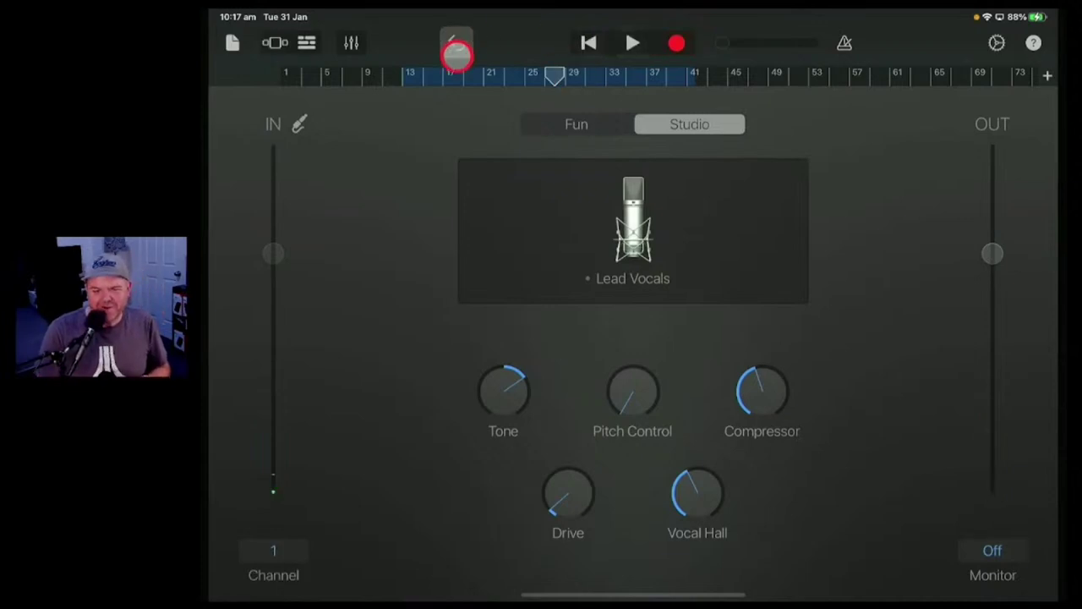
Unsolo the duplicated Lead Vocals track and record a replacement vocal phrase from about bar 28 to bar 33
{"action": "left_click", "coordinate": [306, 42]}
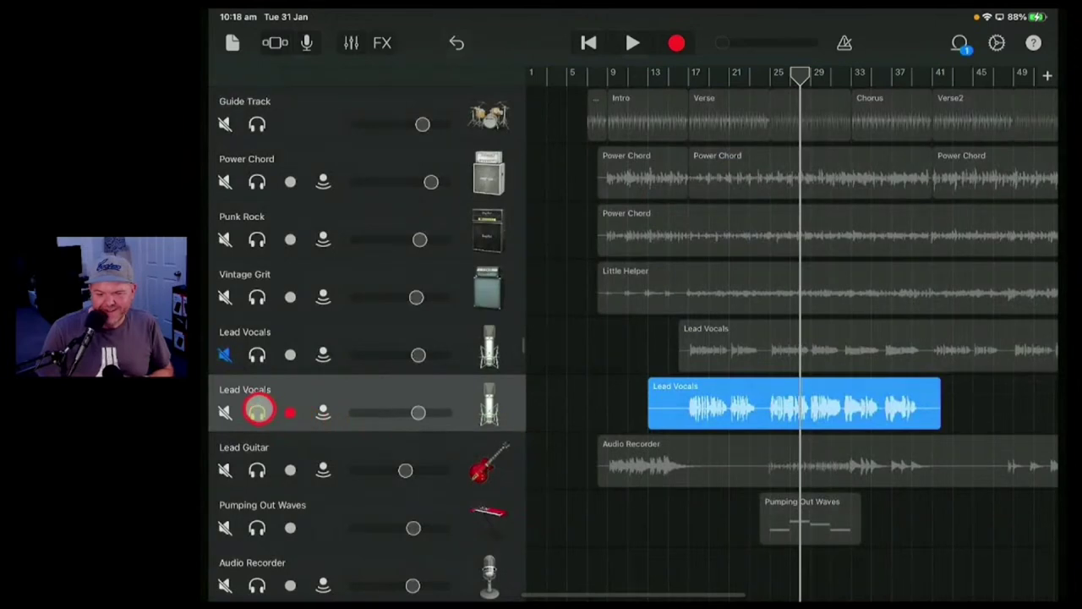
{"action": "left_click", "coordinate": [258, 412]}
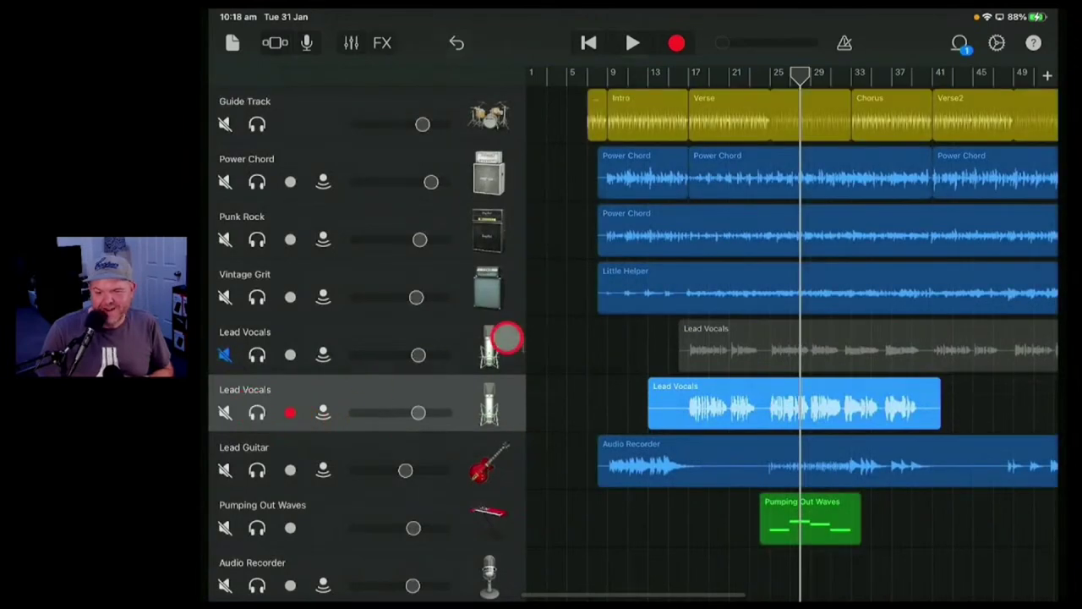
{"action": "left_click", "coordinate": [676, 43]}
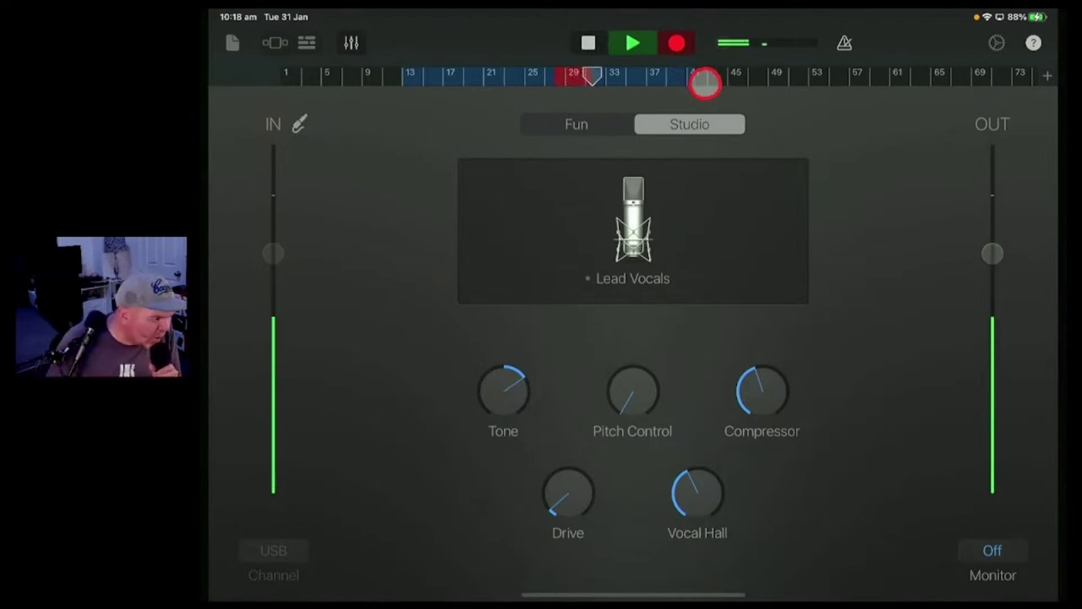
{"action": "left_click", "coordinate": [632, 43]}
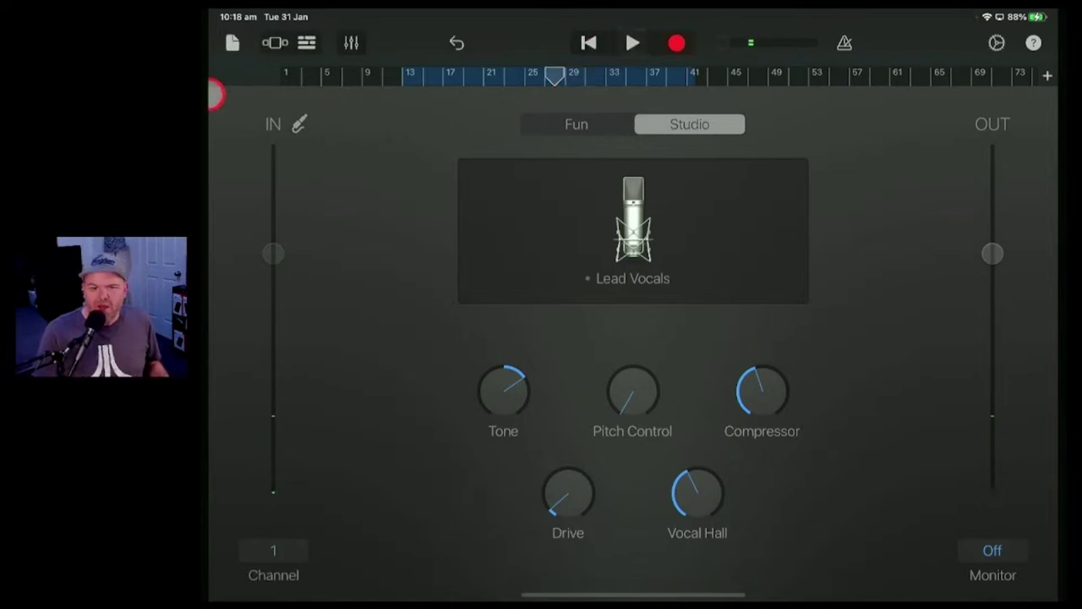
Trim the replacement vocal region to span bars 29 to 32 and extend the neighbouring Lead Vocals regions to meet it
{"action": "left_click", "coordinate": [309, 43]}
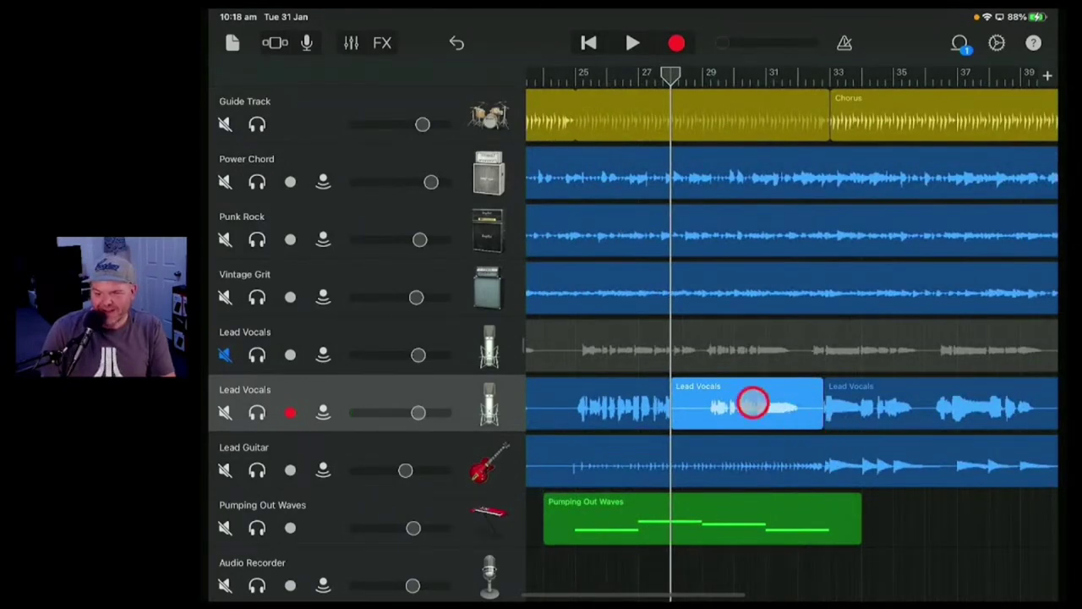
{"action": "left_click", "coordinate": [752, 403]}
{"action": "left_click_drag", "start_coordinate": [815, 415], "coordinate": [795, 438]}
{"action": "left_click", "coordinate": [818, 427]}
{"action": "left_click", "coordinate": [642, 422]}
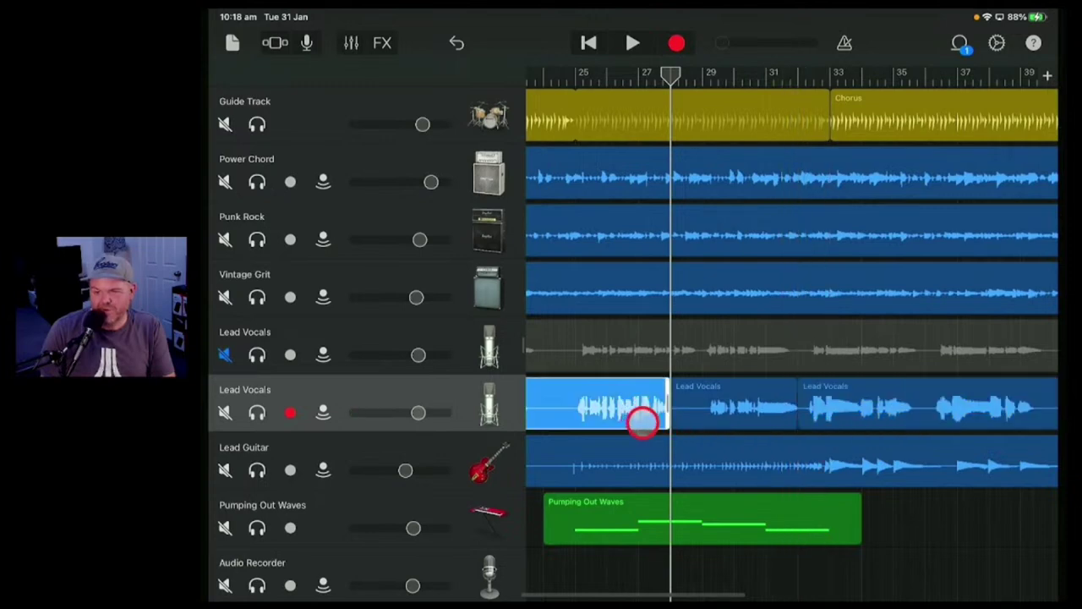
{"action": "left_click", "coordinate": [693, 421]}
{"action": "left_click_drag", "start_coordinate": [681, 414], "coordinate": [700, 432]}
{"action": "left_click", "coordinate": [626, 410]}
Play back the edited vocals to about bar 31 and select the replacement region
{"action": "left_click", "coordinate": [632, 43]}
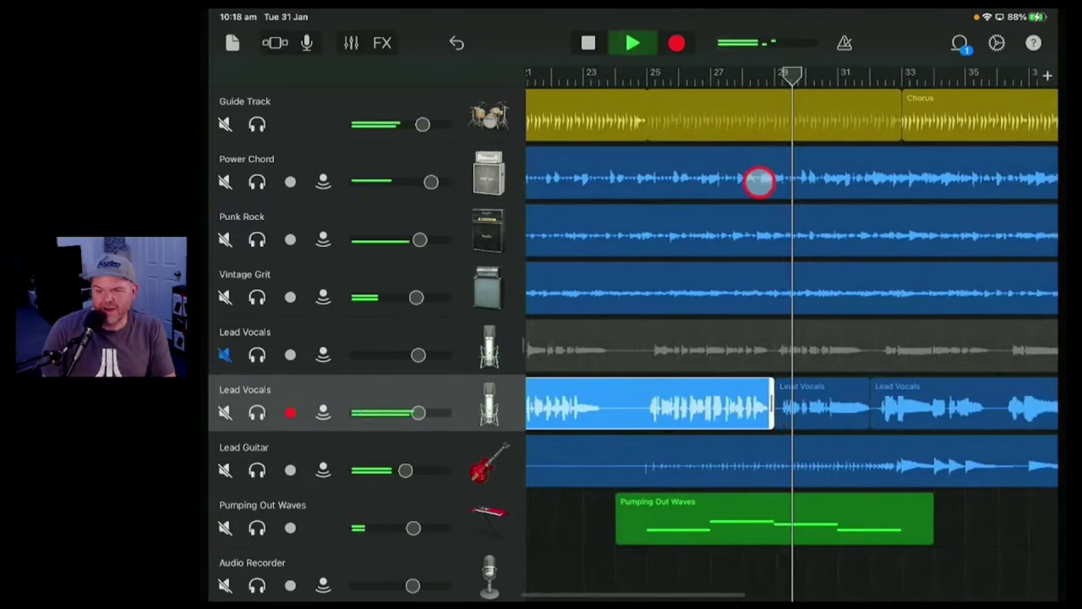
{"action": "left_click", "coordinate": [644, 43]}
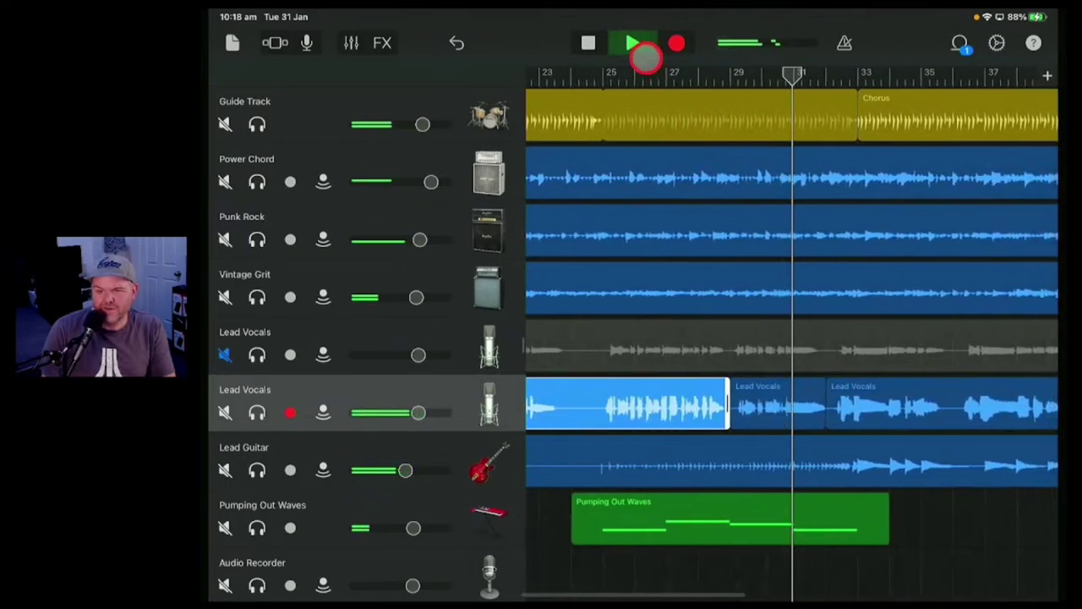
{"action": "left_click", "coordinate": [776, 411]}
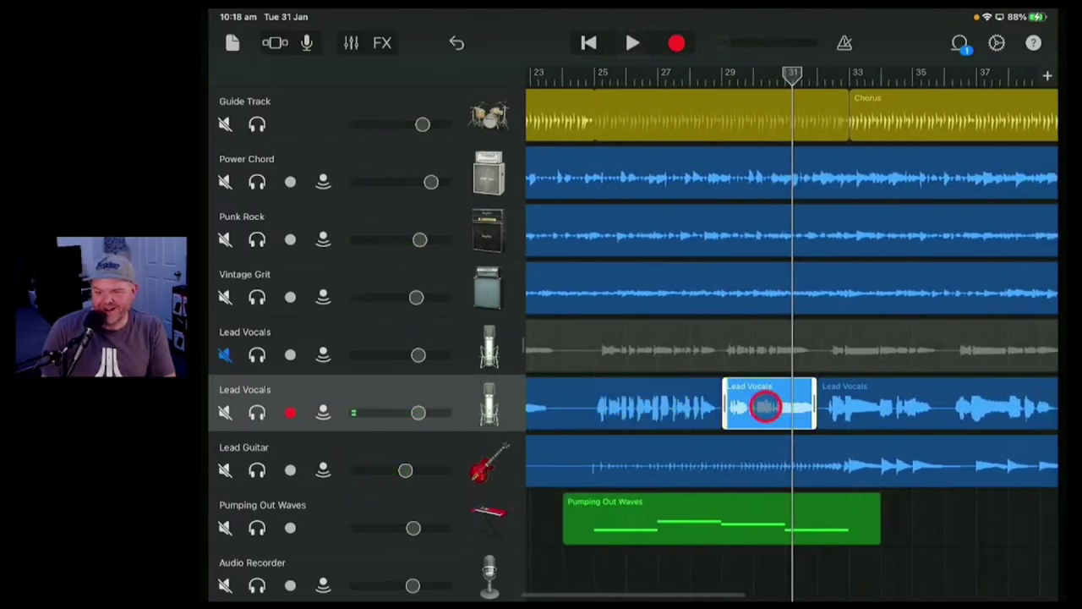
Raise the gain of the replacement vocal region spanning bars 29 to 32 to +10.3 dB
{"action": "left_click", "coordinate": [766, 407]}
{"action": "left_click", "coordinate": [914, 353]}
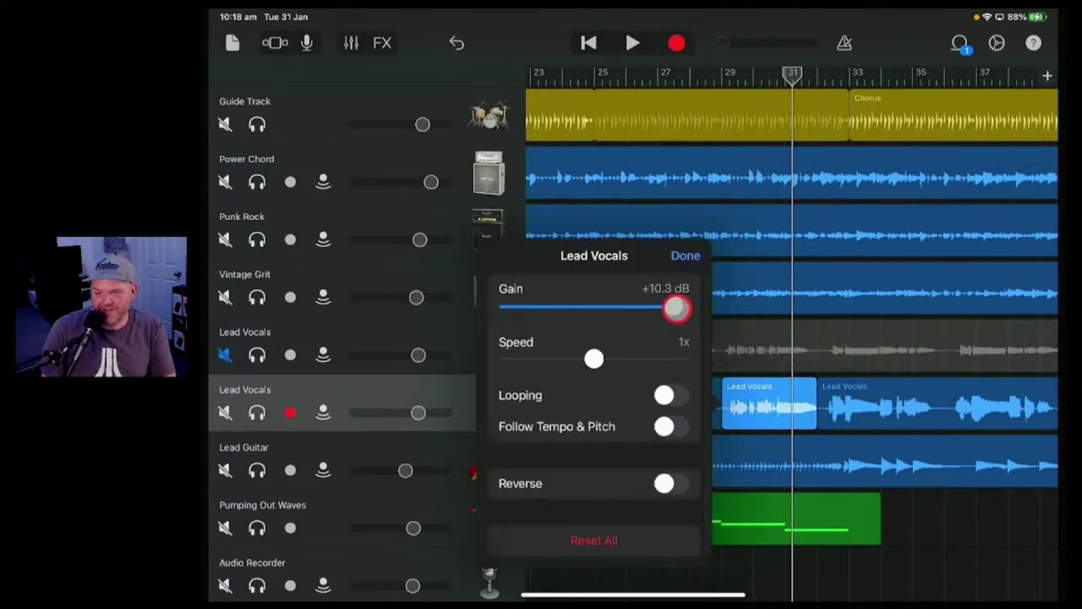
{"action": "left_click", "coordinate": [681, 270]}
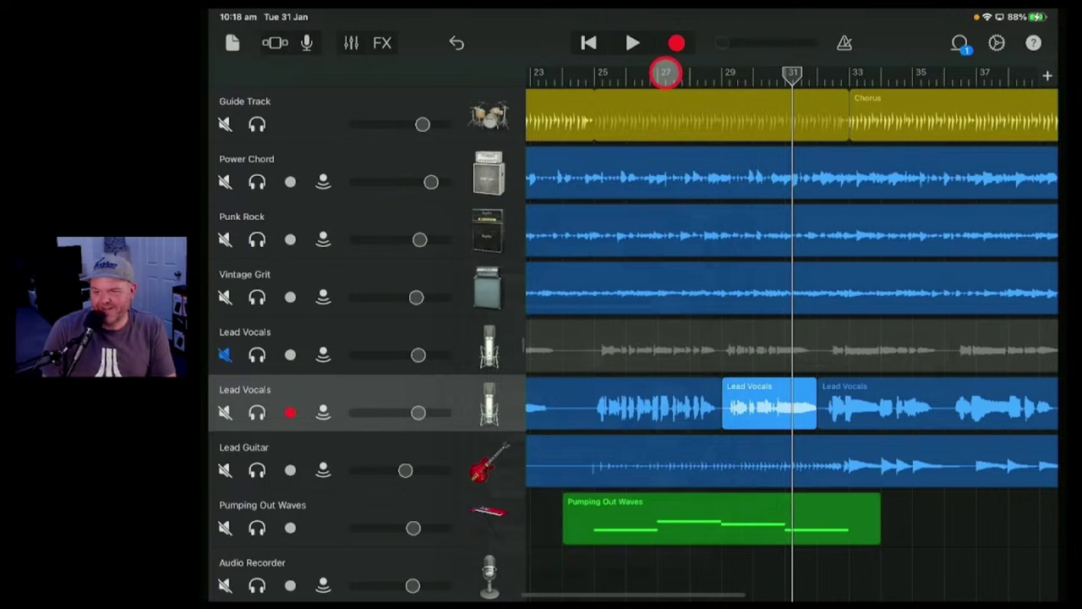
Play back the patched vocals from bar 27 to about bar 39
{"action": "left_click_drag", "start_coordinate": [666, 73], "coordinate": [666, 73]}
{"action": "left_click", "coordinate": [632, 43]}
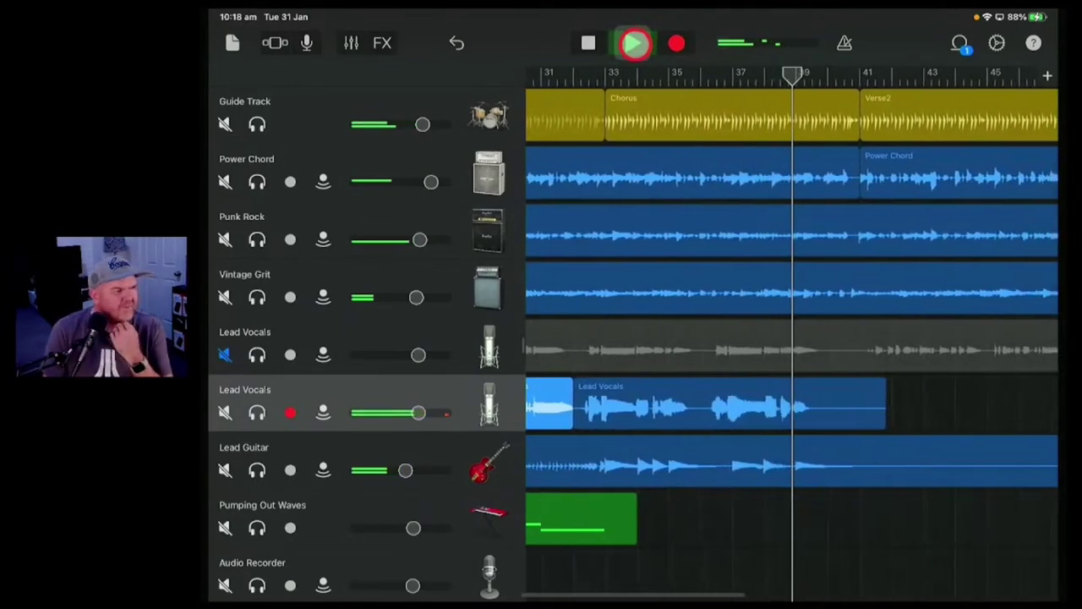
{"action": "left_click", "coordinate": [636, 44]}
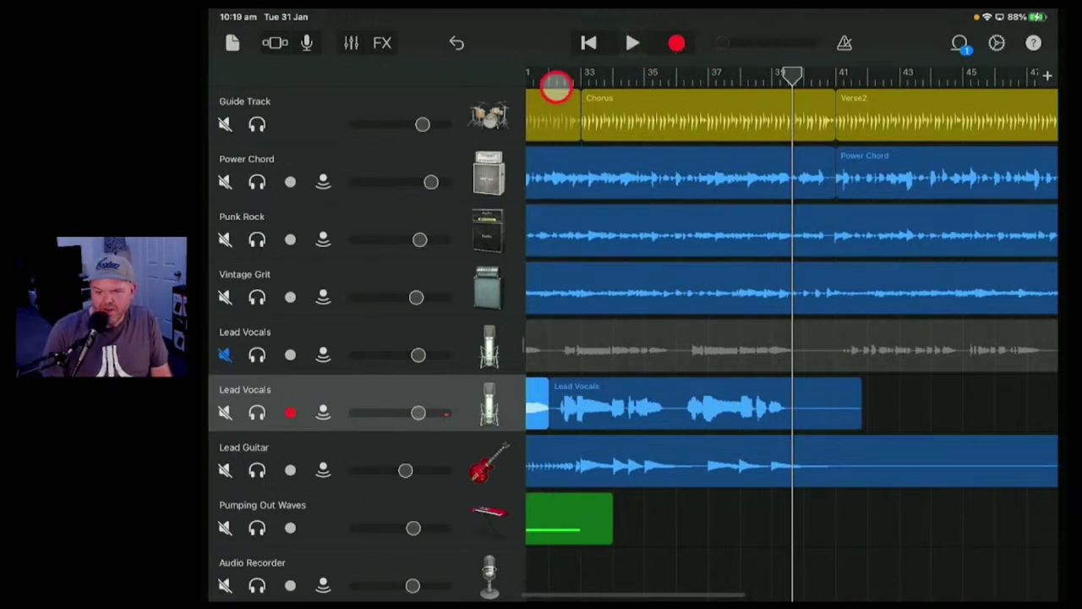
Record replacement chorus vocals on the duplicated Lead Vocals track from bar 32 to about bar 41 and return to the tracks view
{"action": "left_click_drag", "start_coordinate": [562, 80], "coordinate": [793, 64]}
{"action": "left_click", "coordinate": [683, 42]}
{"action": "left_click", "coordinate": [306, 43]}
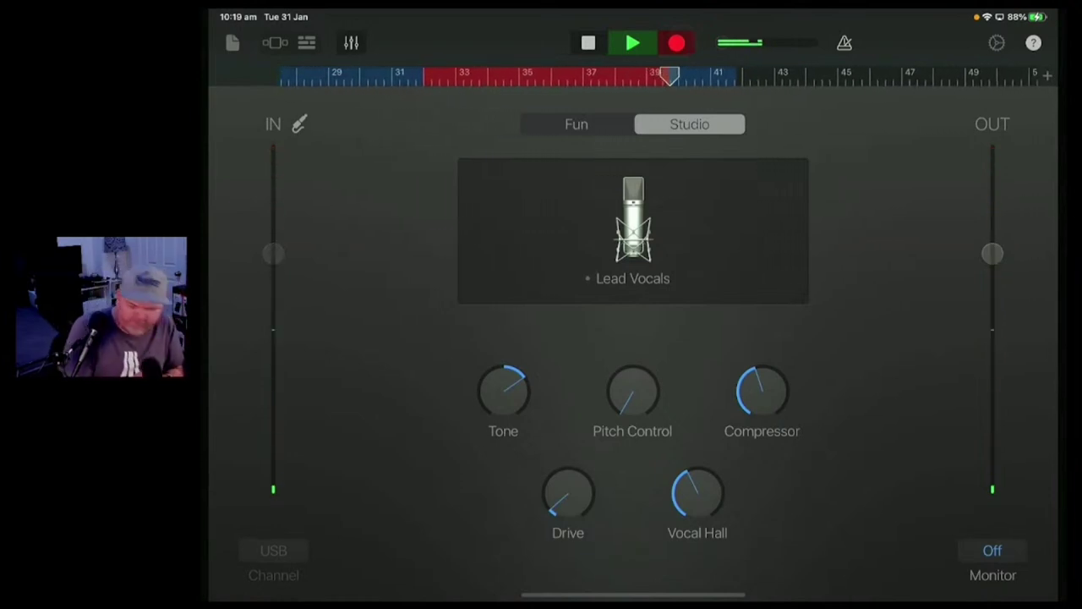
{"action": "left_click", "coordinate": [632, 42]}
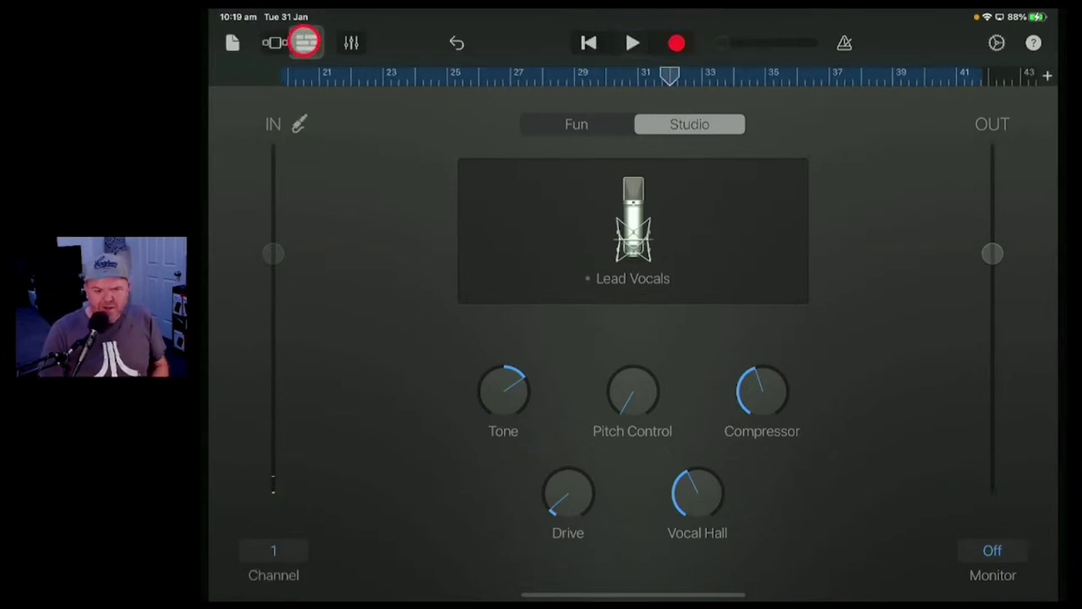
{"action": "left_click", "coordinate": [305, 43]}
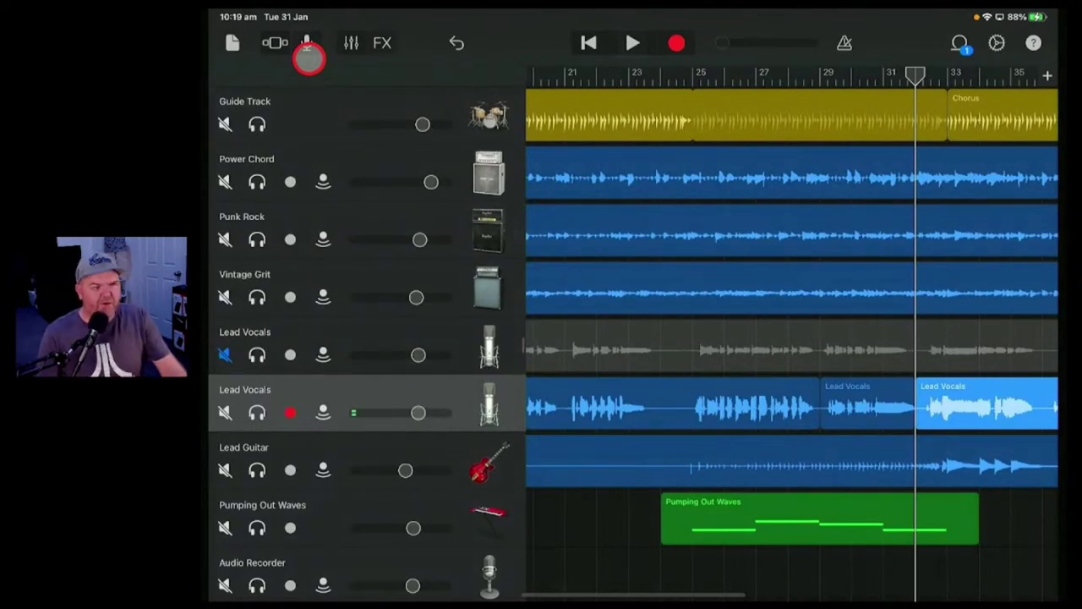
{"action": "scroll", "coordinate": [791, 338], "scroll_direction": "down", "scroll_amount": 3}
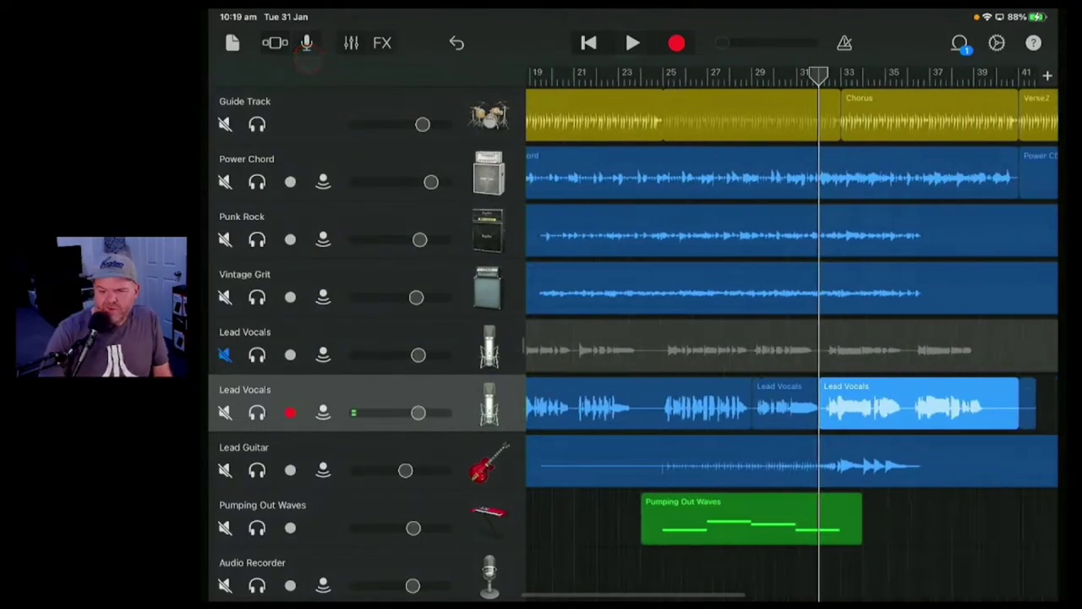
{"action": "scroll", "coordinate": [791, 338], "scroll_direction": "down", "scroll_amount": 3}
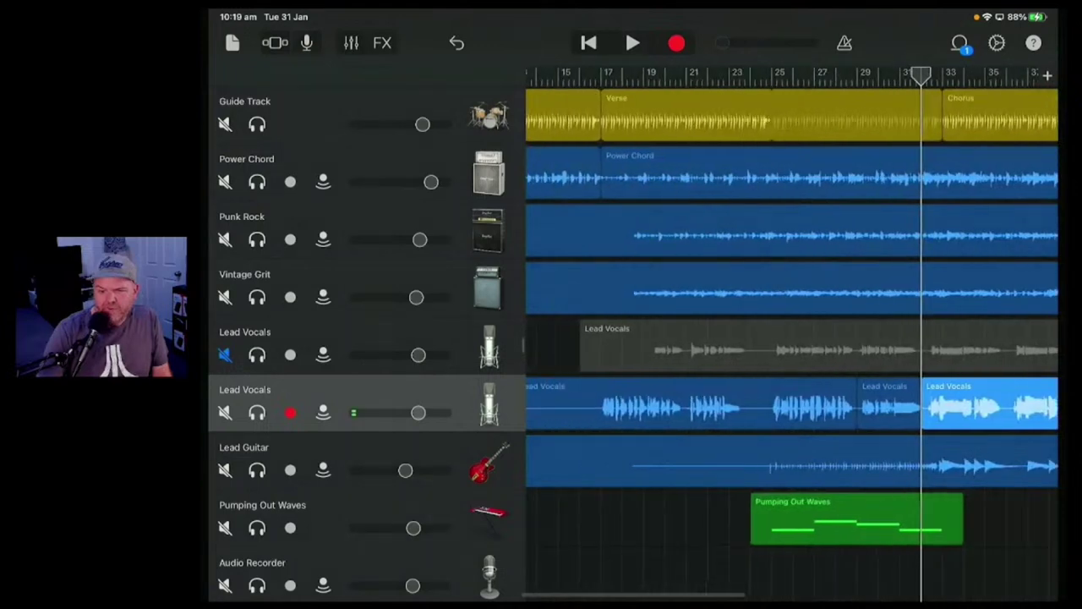
{"action": "left_click", "coordinate": [833, 511]}
{"action": "scroll", "coordinate": [791, 338], "scroll_direction": "down", "scroll_amount": 3}
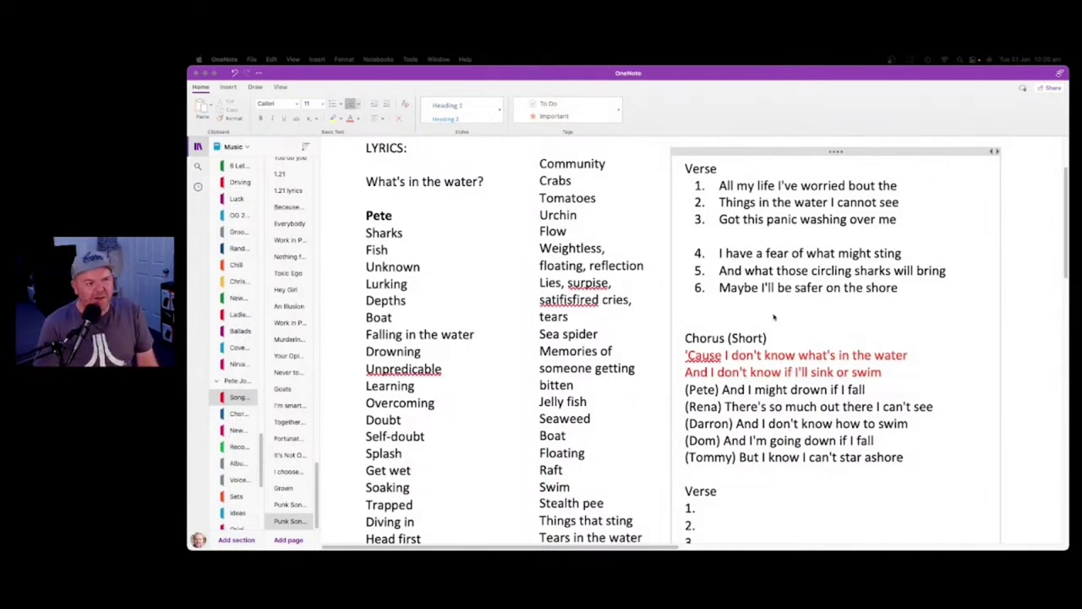
Switch to OneNote and copy the two red Chorus (Short) lines beneath the Chorus (Long) heading
{"action": "scroll", "coordinate": [771, 314], "scroll_direction": "down", "scroll_amount": 5}
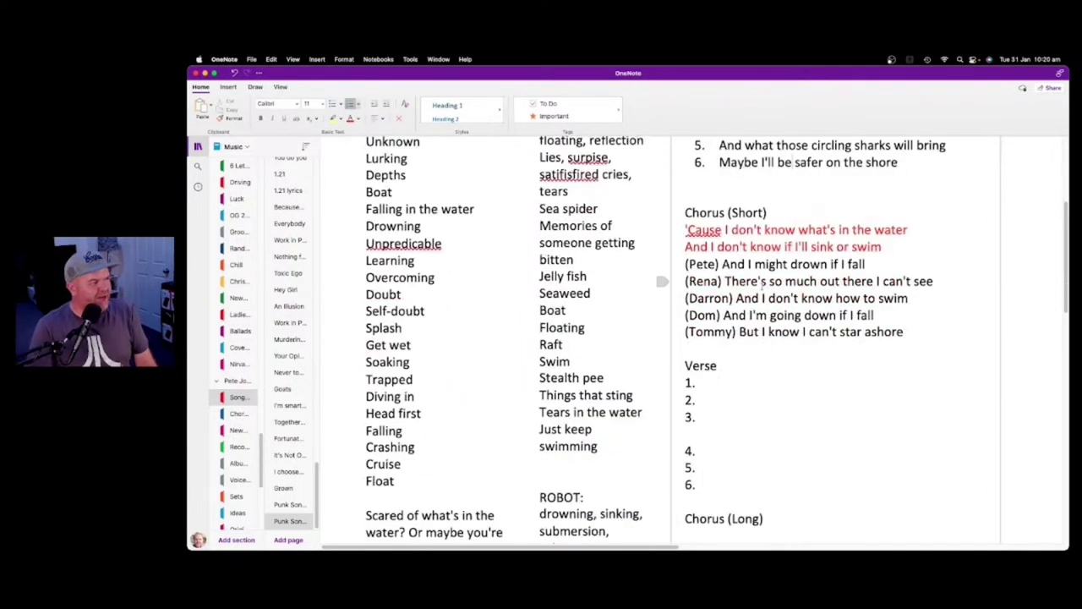
{"action": "scroll", "coordinate": [762, 289], "scroll_direction": "down", "scroll_amount": 5}
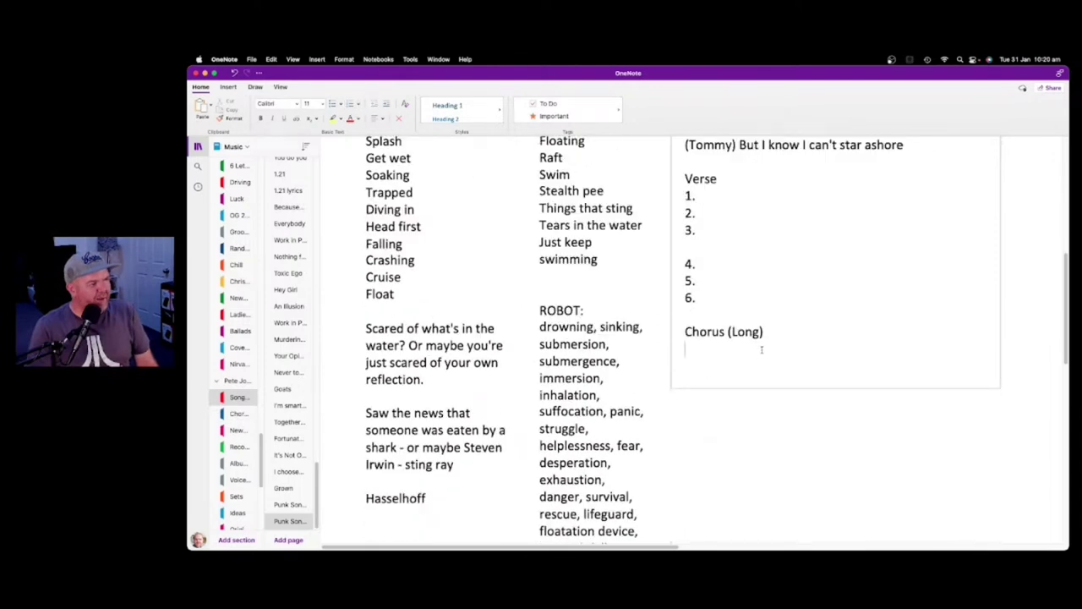
{"action": "scroll", "coordinate": [761, 349], "scroll_direction": "up", "scroll_amount": 6}
{"action": "left_click_drag", "start_coordinate": [888, 243], "coordinate": [717, 226]}
{"action": "key", "text": "super+c"}
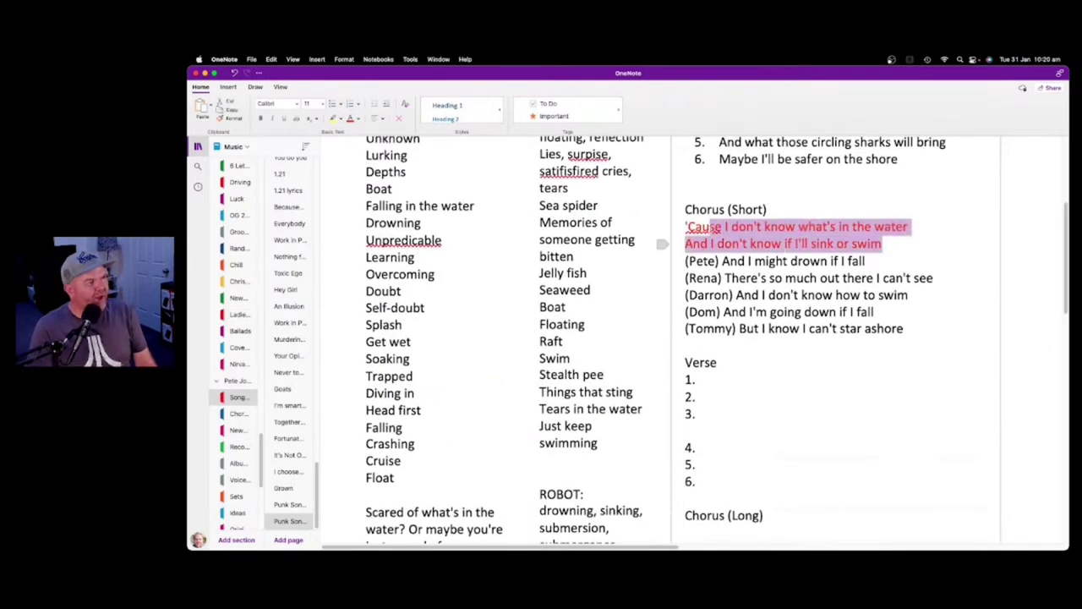
{"action": "scroll", "coordinate": [778, 317], "scroll_direction": "down", "scroll_amount": 5}
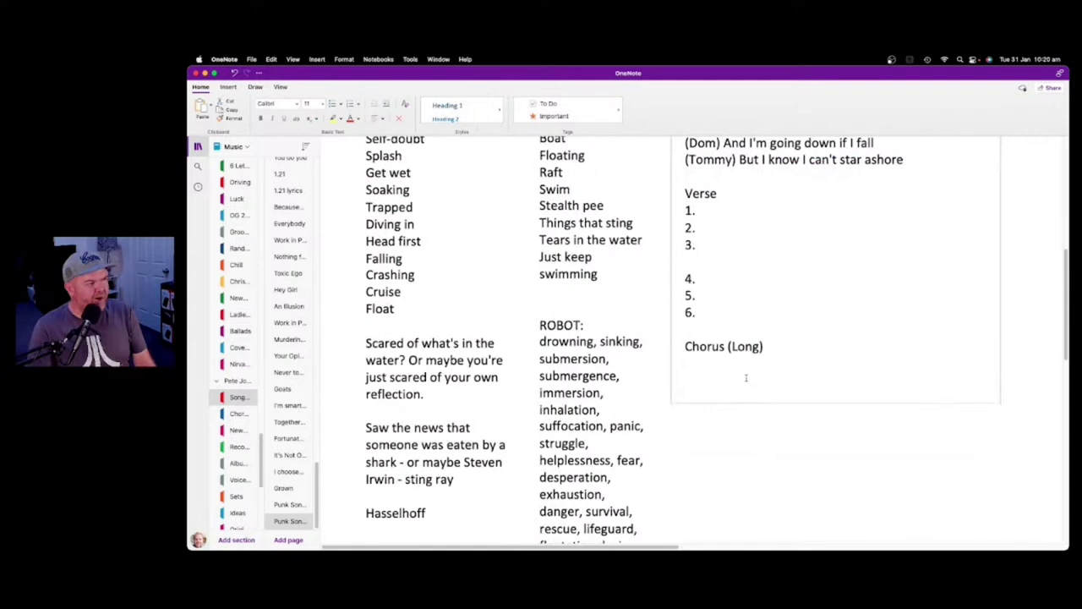
{"action": "key", "text": "super+v"}
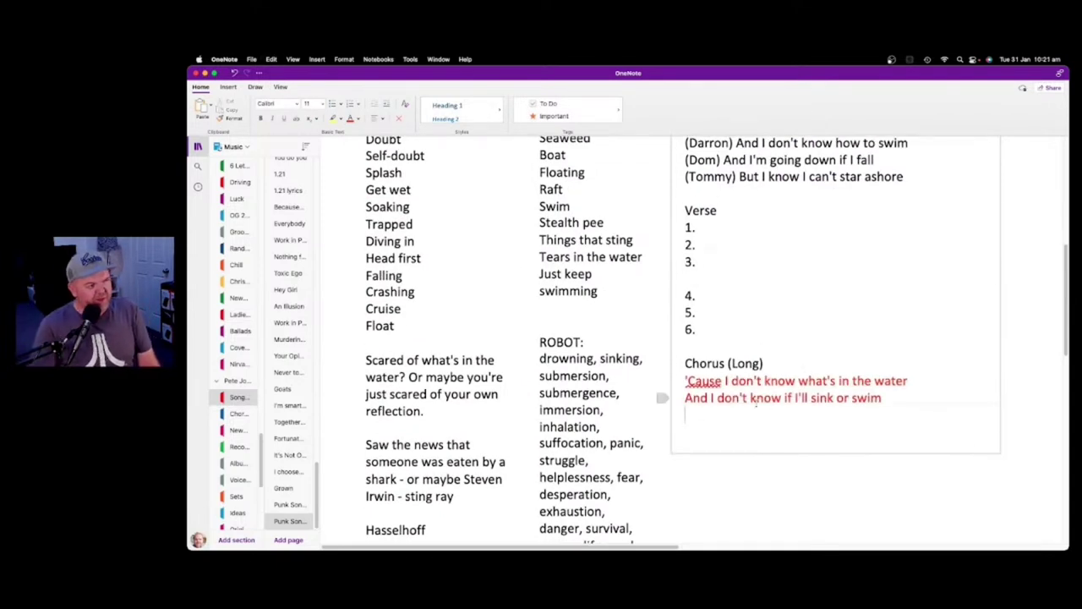
{"action": "scroll", "coordinate": [760, 401], "scroll_direction": "up", "scroll_amount": 2}
{"action": "scroll", "coordinate": [769, 396], "scroll_direction": "up", "scroll_amount": 3}
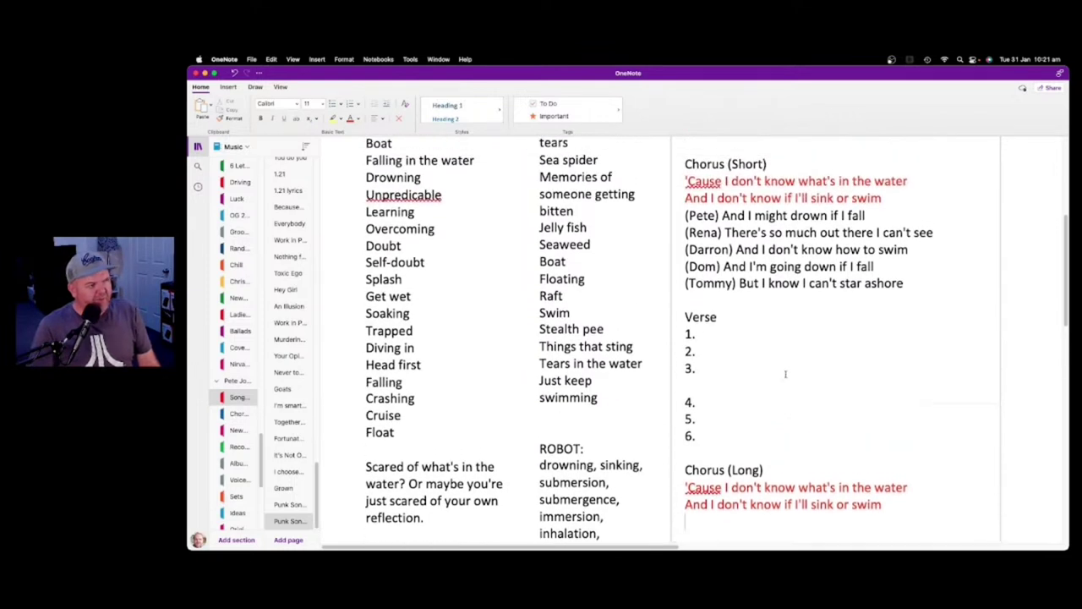
{"action": "scroll", "coordinate": [786, 374], "scroll_direction": "down", "scroll_amount": 1}
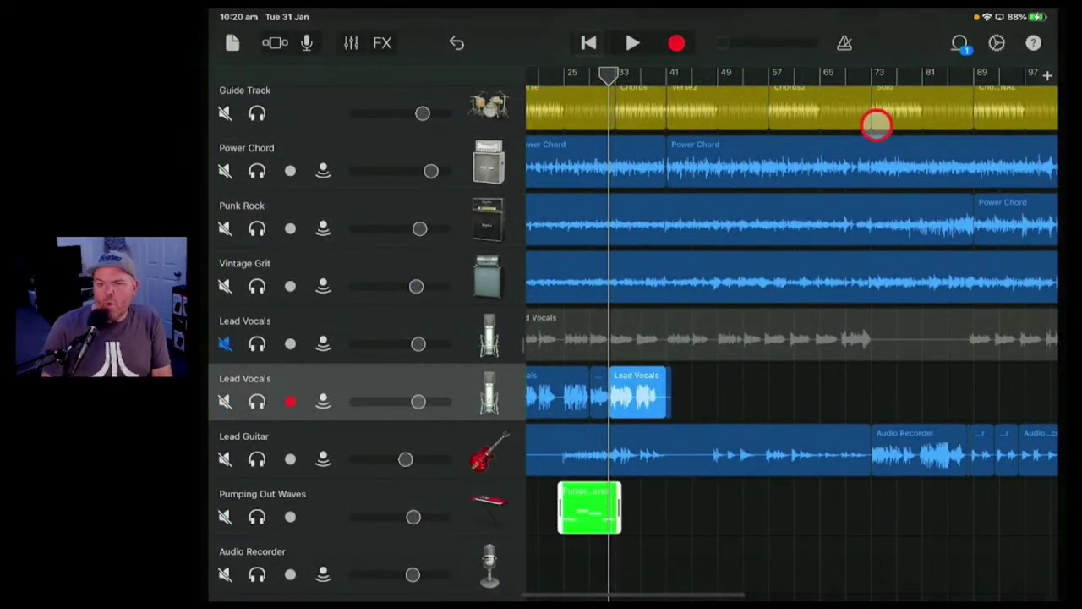
Switch to GarageBand, place the playhead in the second chorus, mute the duplicated Lead Vocals track and unmute the original one
{"action": "left_click", "coordinate": [875, 75]}
{"action": "left_click_drag", "start_coordinate": [876, 74], "coordinate": [712, 74]}
{"action": "left_click", "coordinate": [225, 401]}
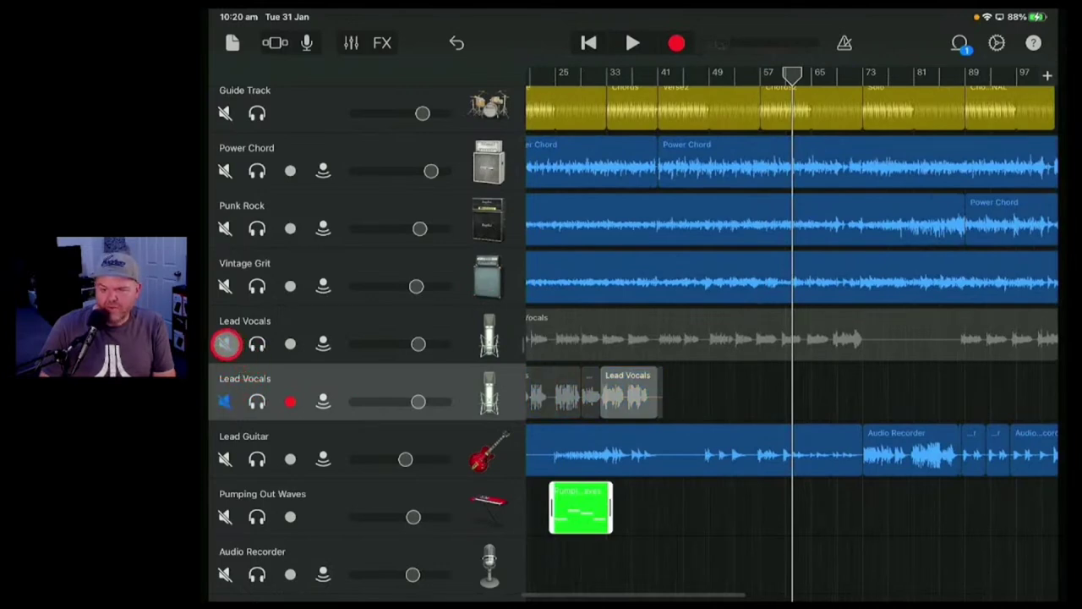
{"action": "left_click", "coordinate": [225, 343]}
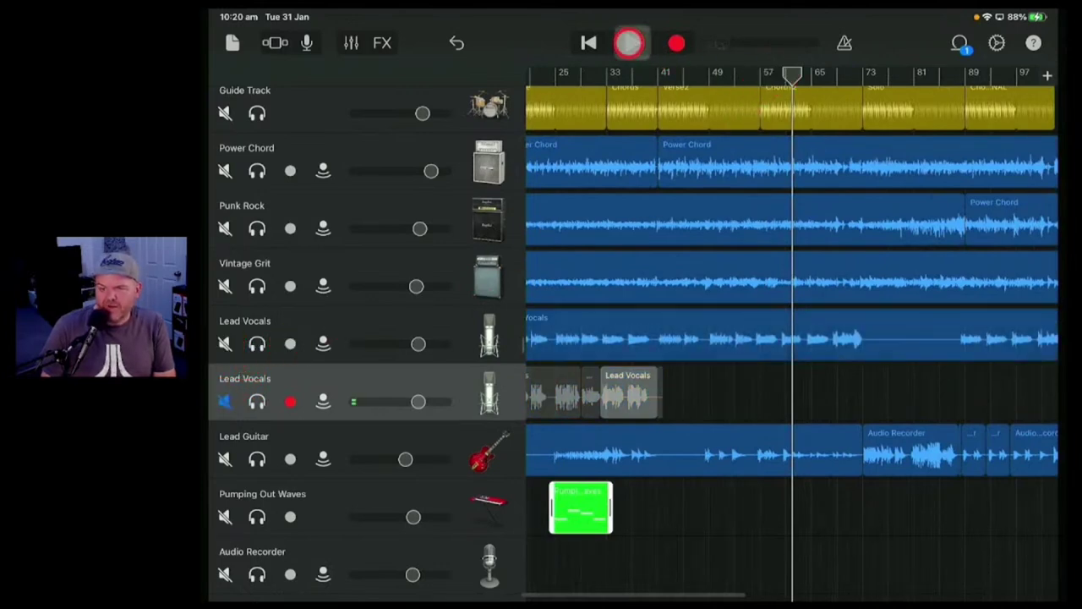
Play part of the second chorus with the original vocals, and play the song from bar 41 to about bar 65
{"action": "left_click", "coordinate": [629, 43]}
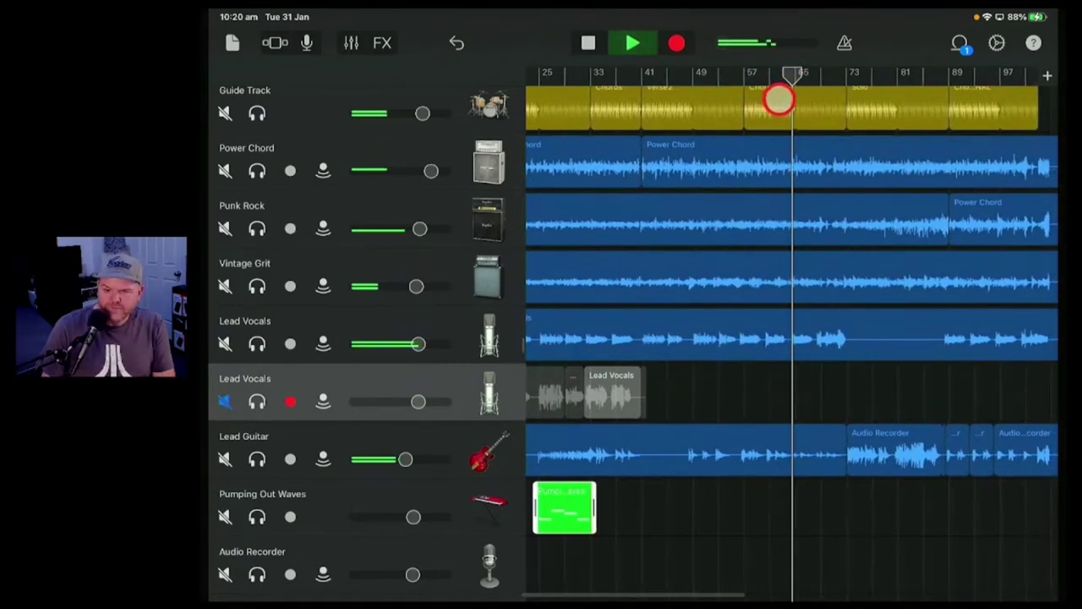
{"action": "left_click", "coordinate": [632, 43]}
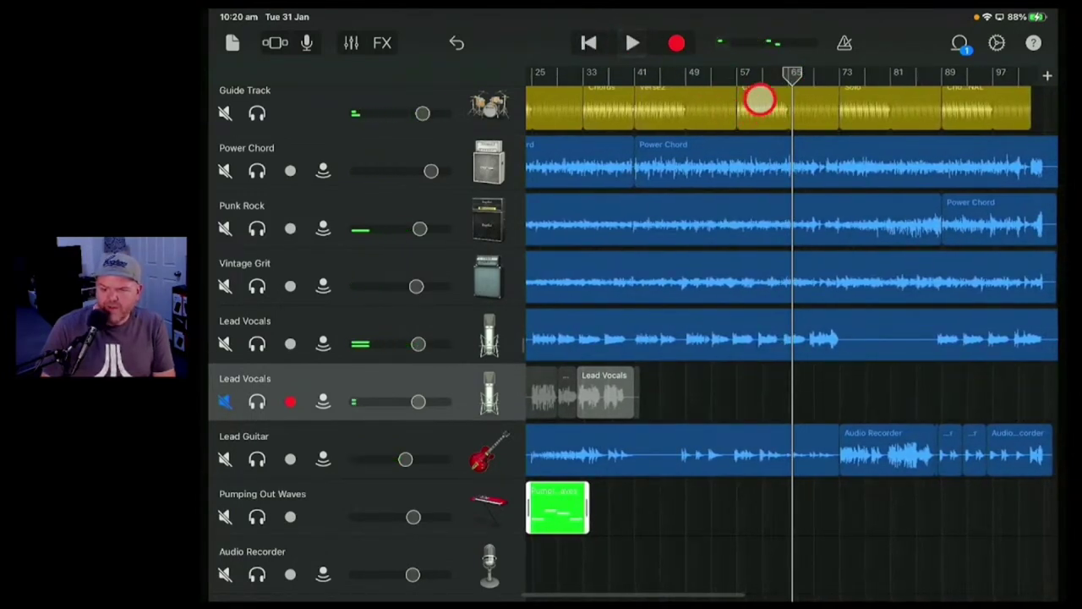
{"action": "mouse_move", "coordinate": [792, 82]}
{"action": "left_mouse_down"}
{"action": "mouse_move", "coordinate": [505, 96]}
{"action": "mouse_move", "coordinate": [774, 101]}
{"action": "left_mouse_up"}
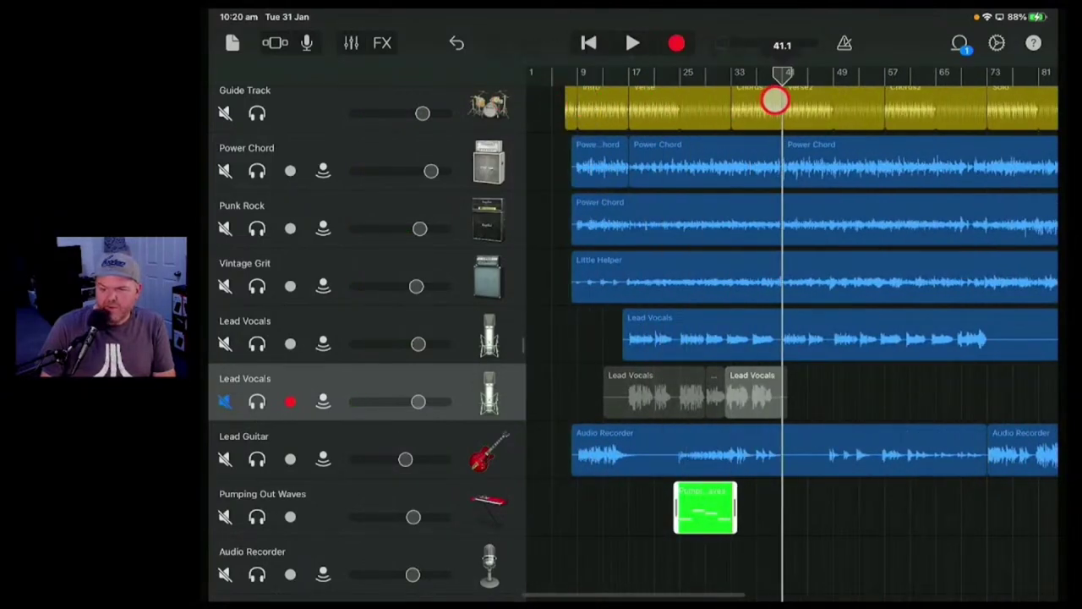
{"action": "left_click", "coordinate": [627, 43]}
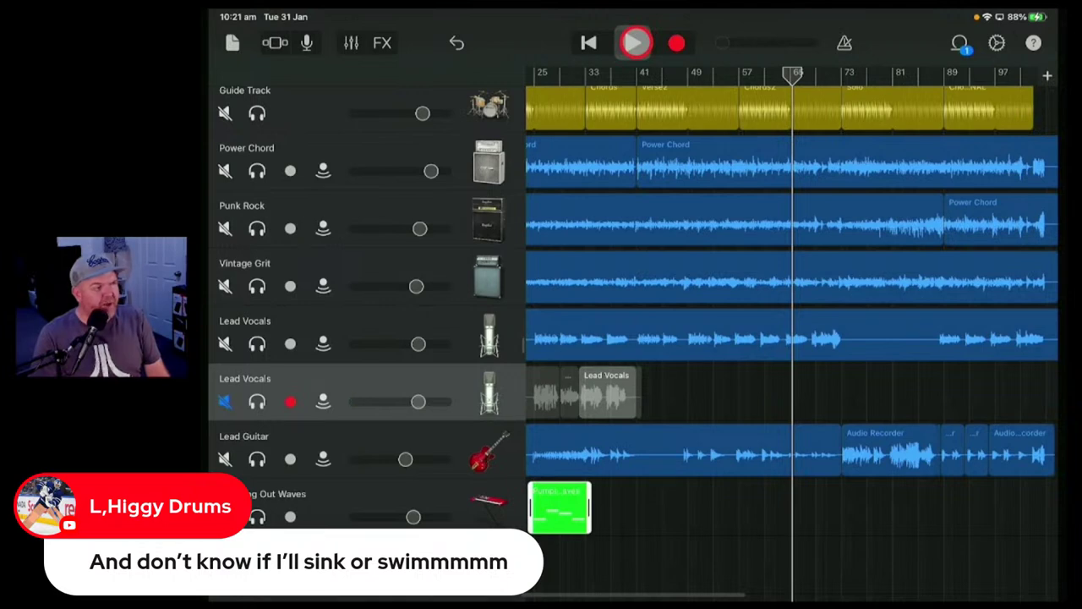
{"action": "left_click", "coordinate": [635, 43]}
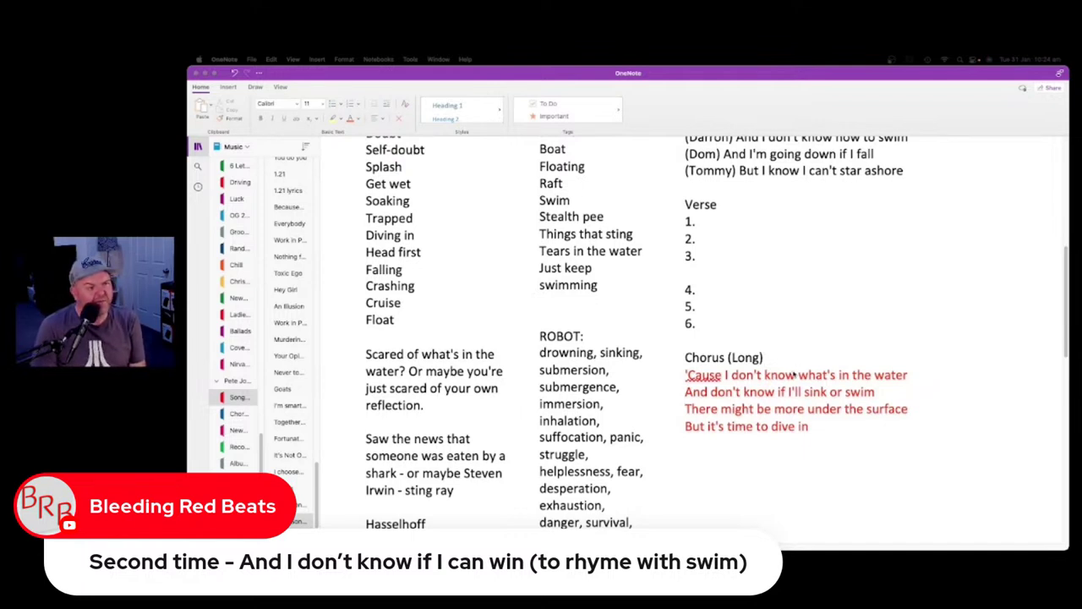
Switch to OneNote and replace "I'll sink or swim" with "I can win" in the second line of Chorus (Long)
{"action": "left_click", "coordinate": [876, 394]}
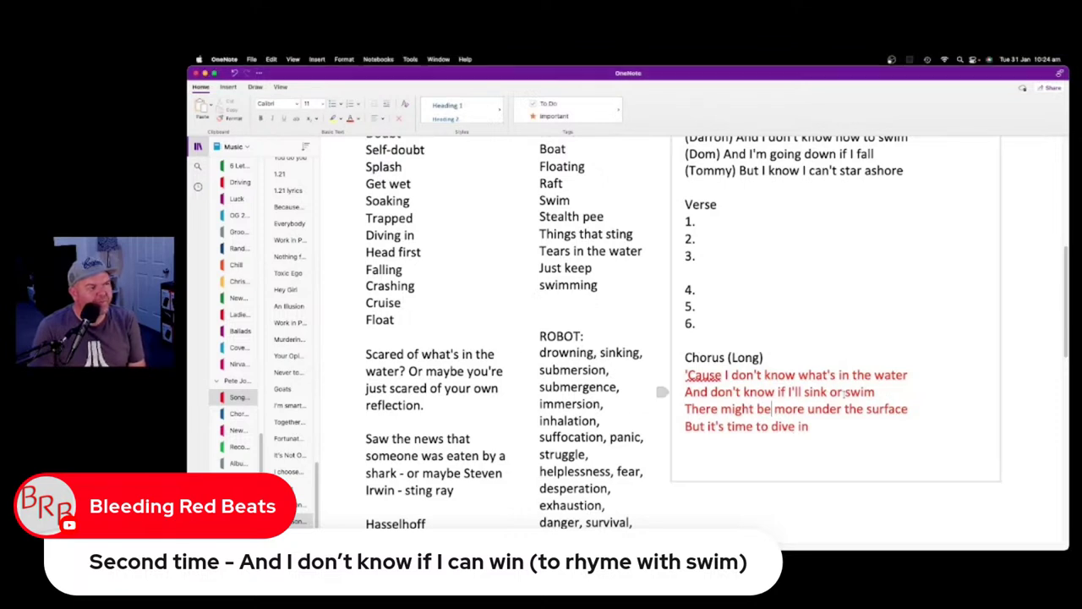
{"action": "left_click_drag", "start_coordinate": [895, 394], "coordinate": [787, 392]}
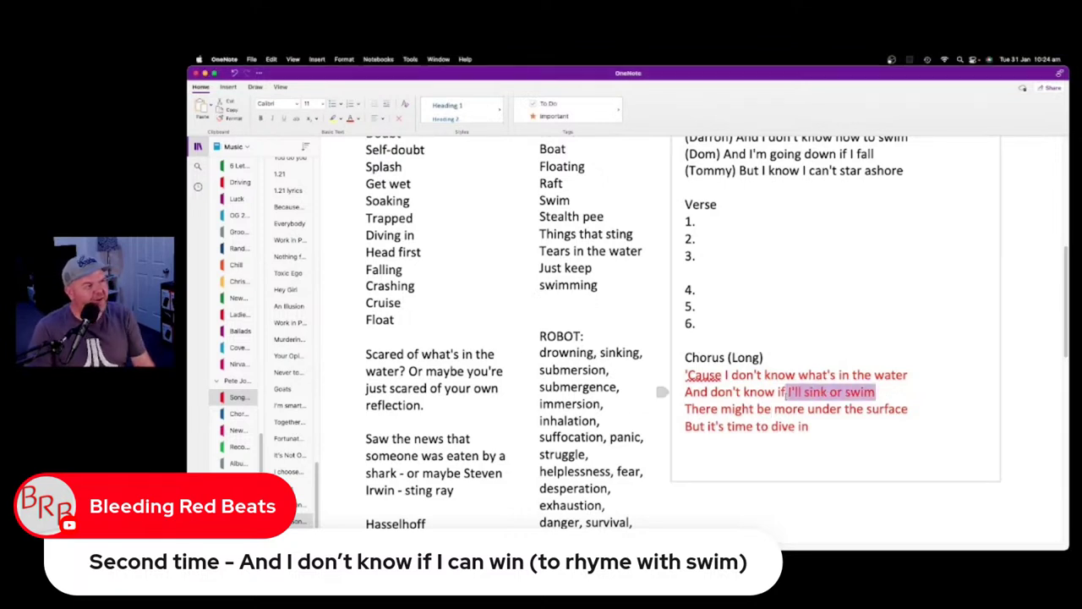
{"action": "type", "text": "I "}
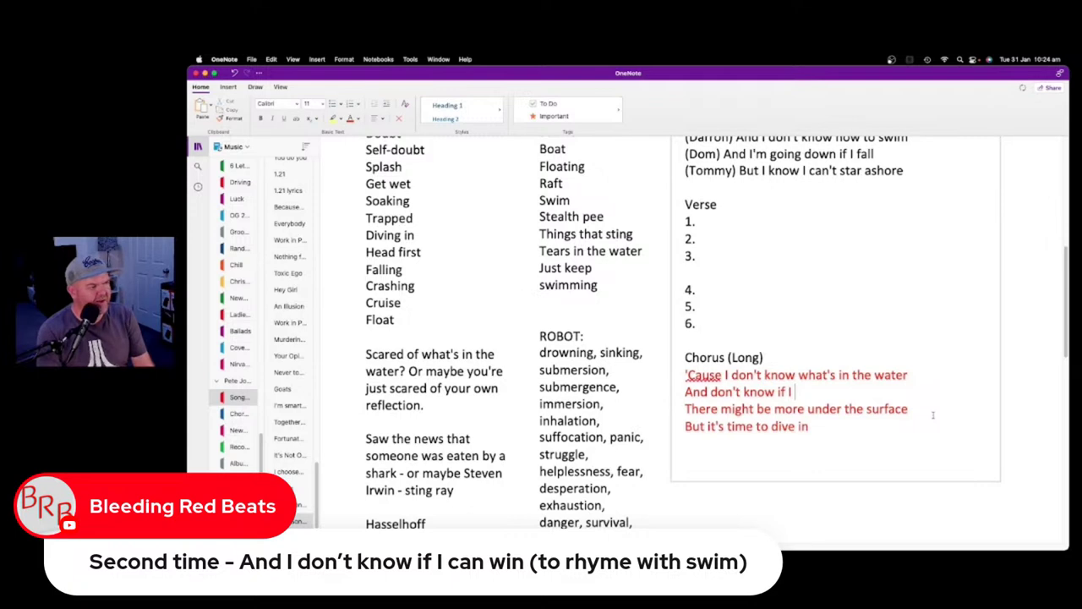
{"action": "type", "text": "can win"}
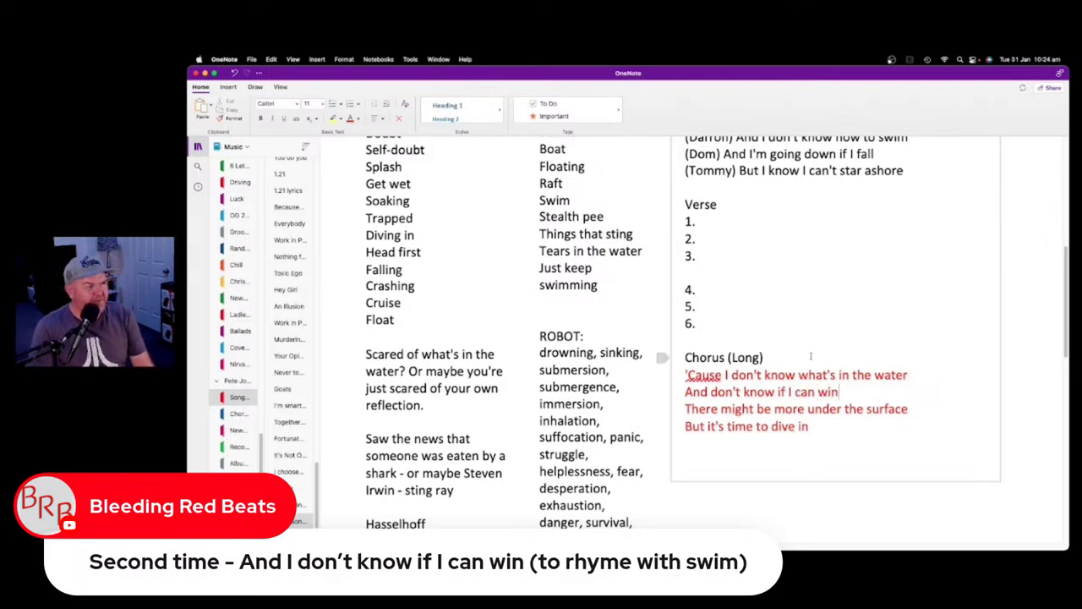
Add a "Final Chorus" heading below the Chorus (Long) lyrics, separated by a blank line
{"action": "scroll", "coordinate": [776, 334], "scroll_direction": "down", "scroll_amount": 1}
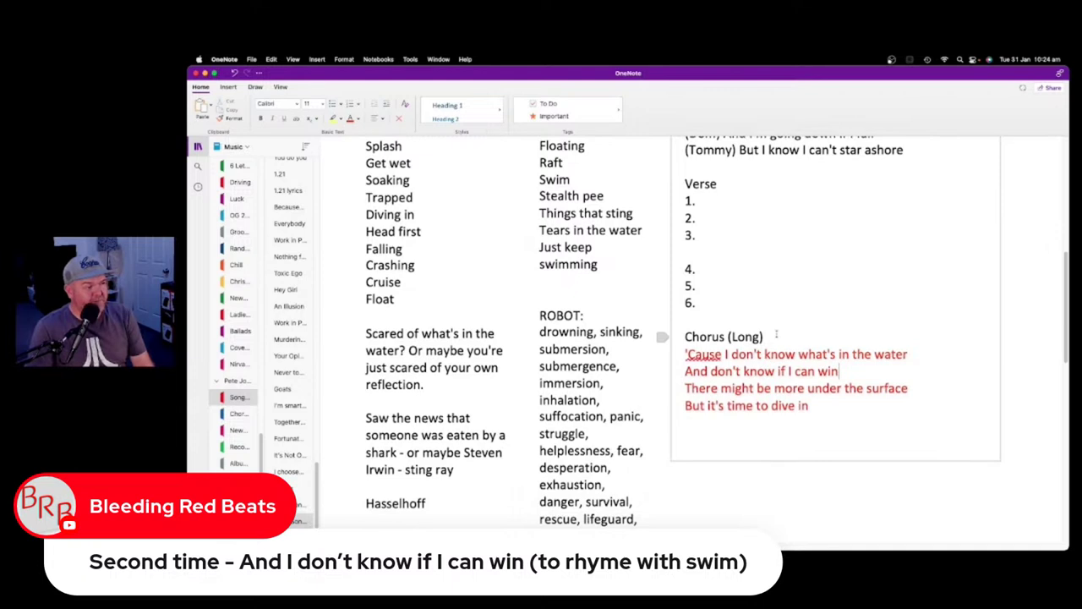
{"action": "left_click", "coordinate": [816, 407]}
{"action": "key", "text": "Return"}
{"action": "key", "text": "Return"}
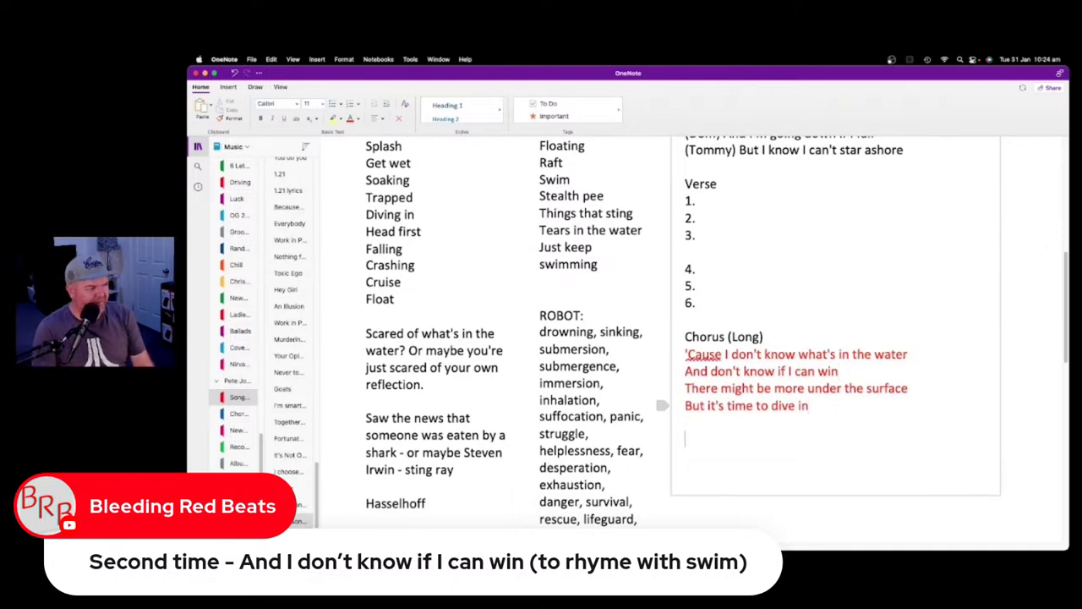
{"action": "type", "text": "Final C"}
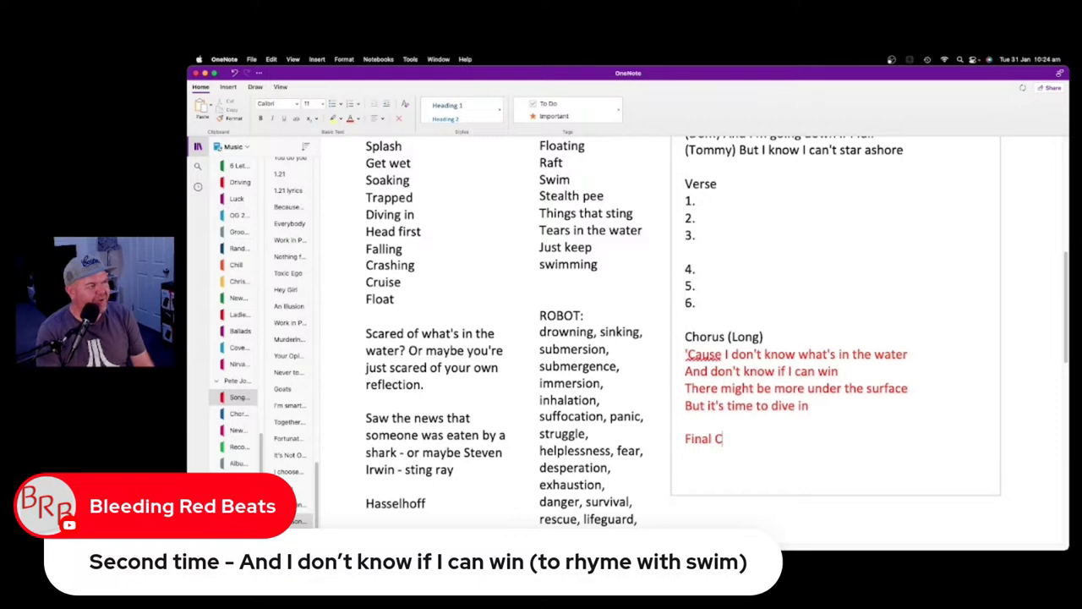
{"action": "type", "text": "horus"}
{"action": "key", "text": "Return"}
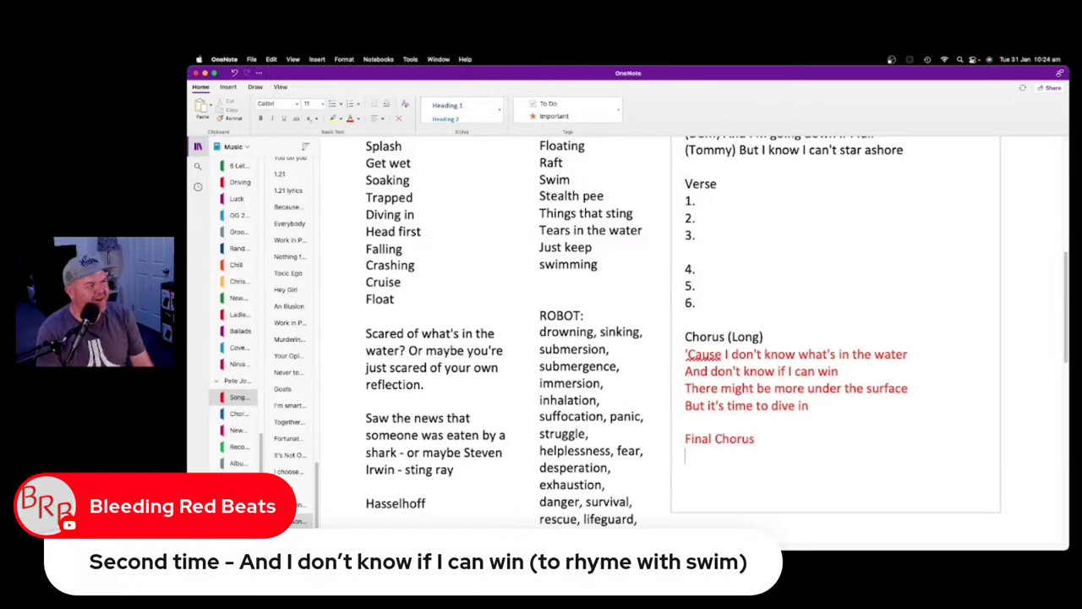
Write "Nobody knows what's in the water" as the first line under Final Chorus
{"action": "type", "text": "Nobodog"}
{"action": "key", "text": "BackSpace"}
{"action": "key", "text": "BackSpace"}
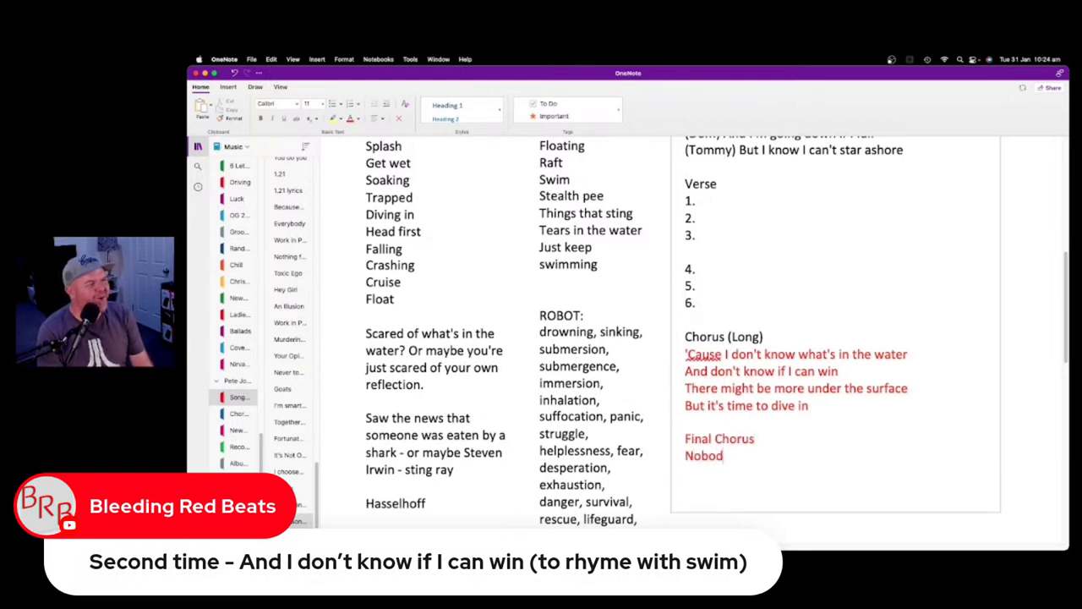
{"action": "type", "text": "y knows "}
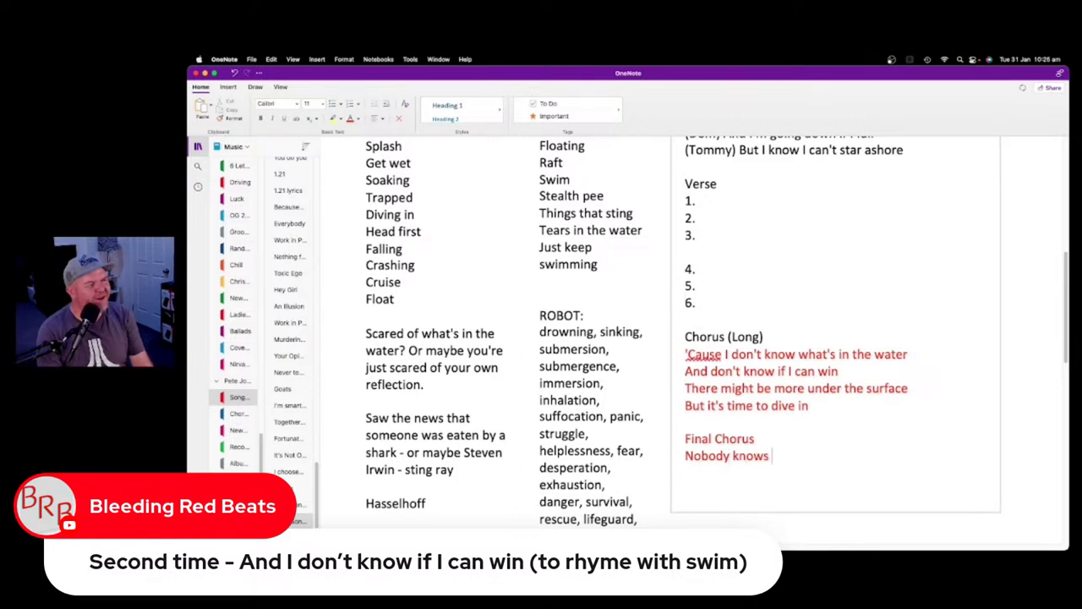
{"action": "type", "text": "what's"}
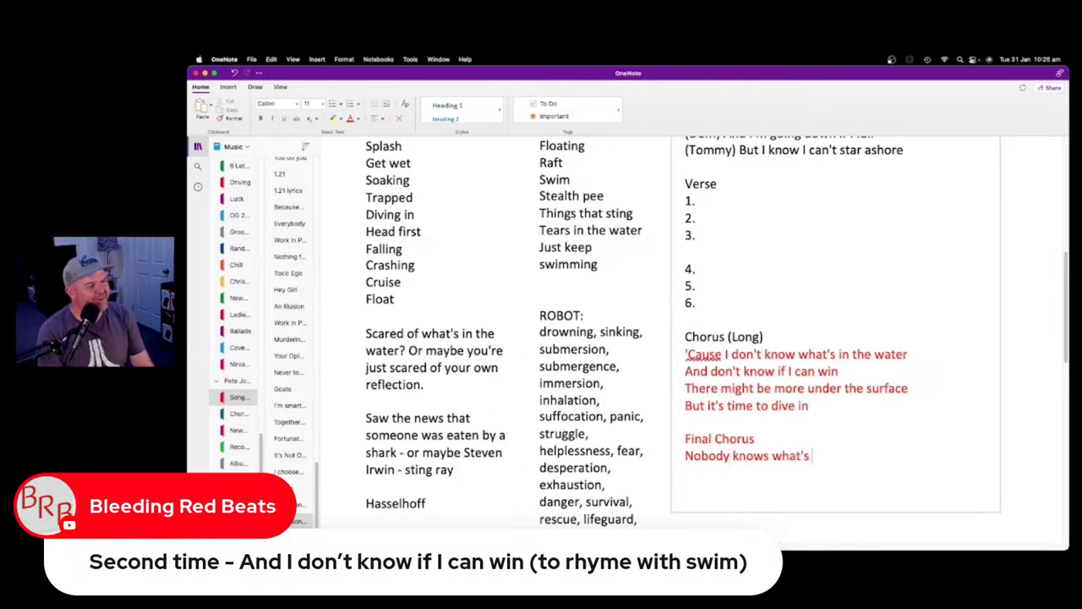
{"action": "type", "text": " in the water"}
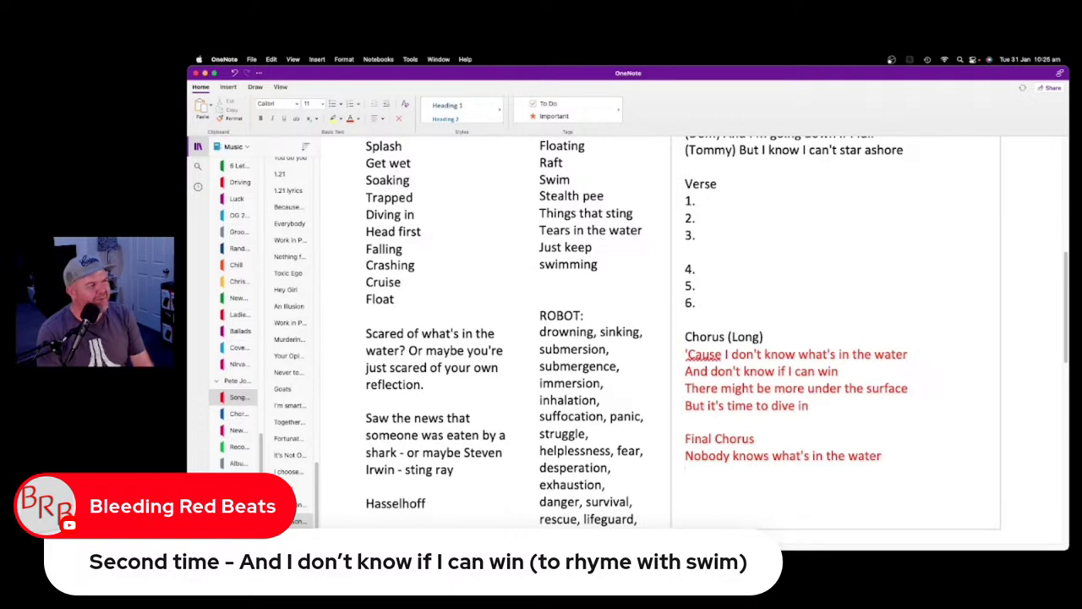
Make the Final Chorus heading bold
{"action": "key", "text": "Up"}
{"action": "key", "text": "Up"}
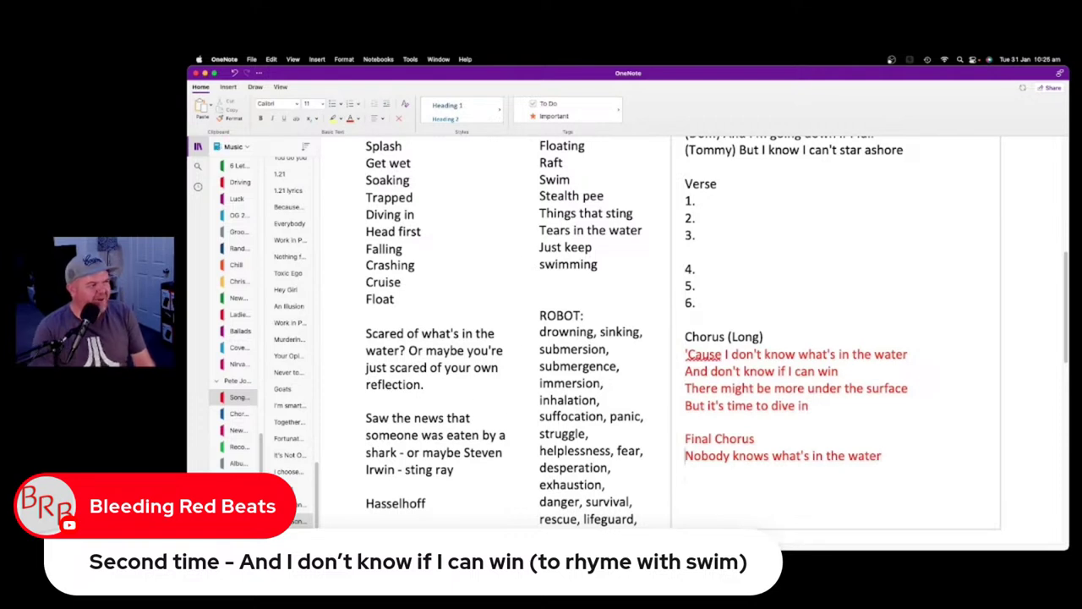
{"action": "key", "text": "shift+Right"}
{"action": "key", "text": "shift+Right"}
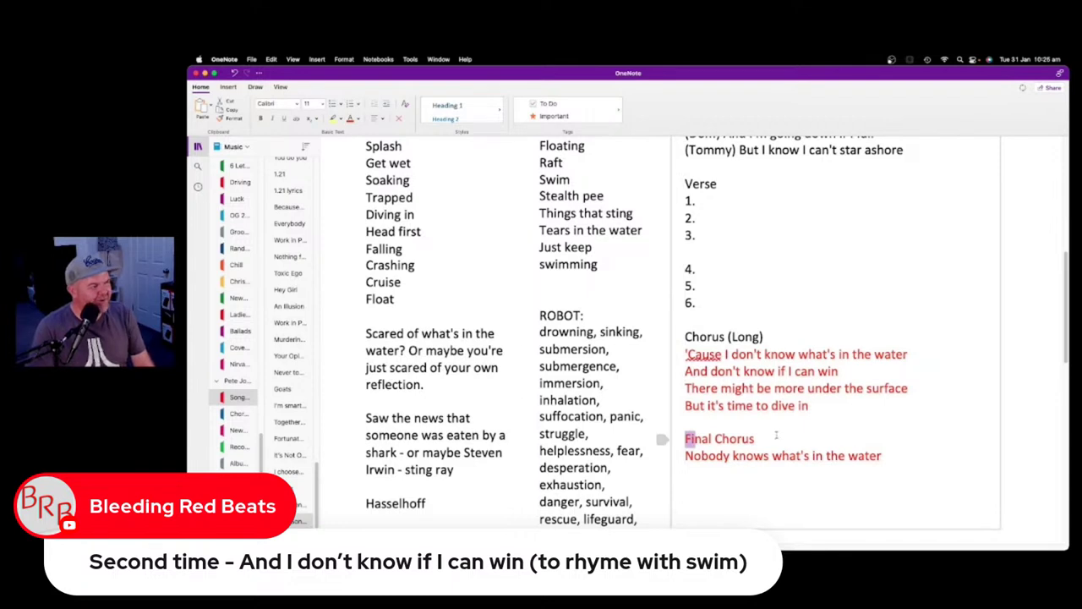
{"action": "left_click_drag", "start_coordinate": [777, 438], "coordinate": [686, 439]}
{"action": "key", "text": "super+b"}
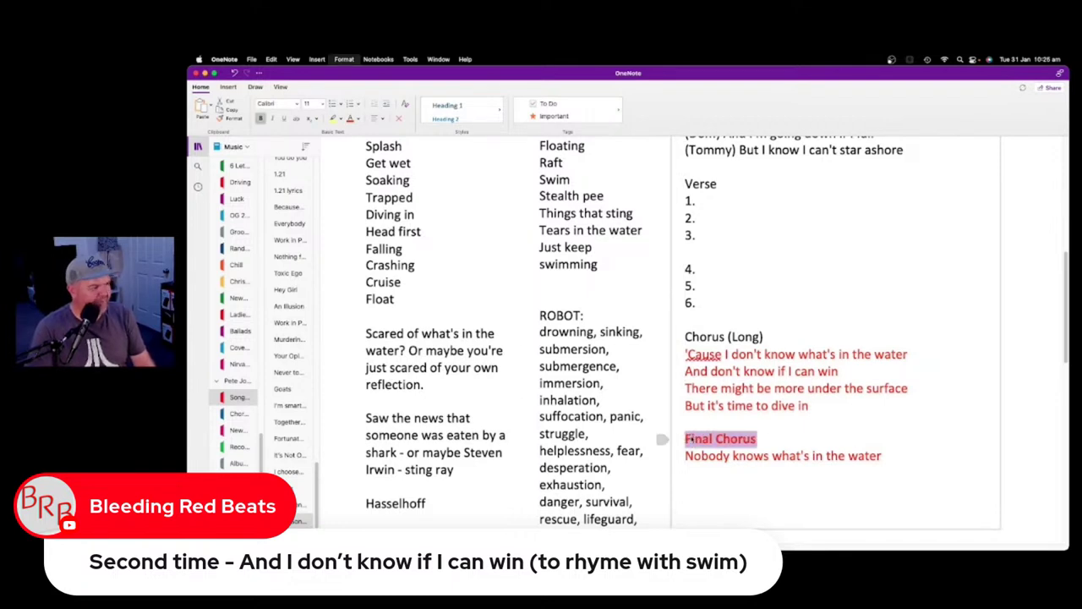
{"action": "key", "text": "Up"}
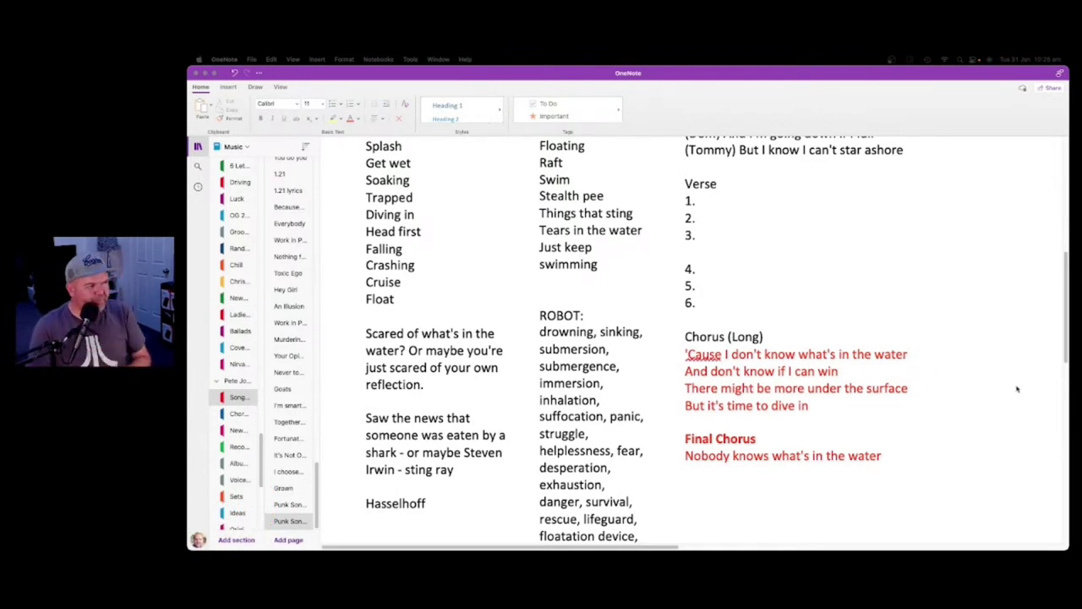
Switch to GarageBand and delete the recorded regions from the muted duplicate Lead Vocals track
{"action": "scroll", "coordinate": [832, 334], "scroll_direction": "down", "scroll_amount": 5}
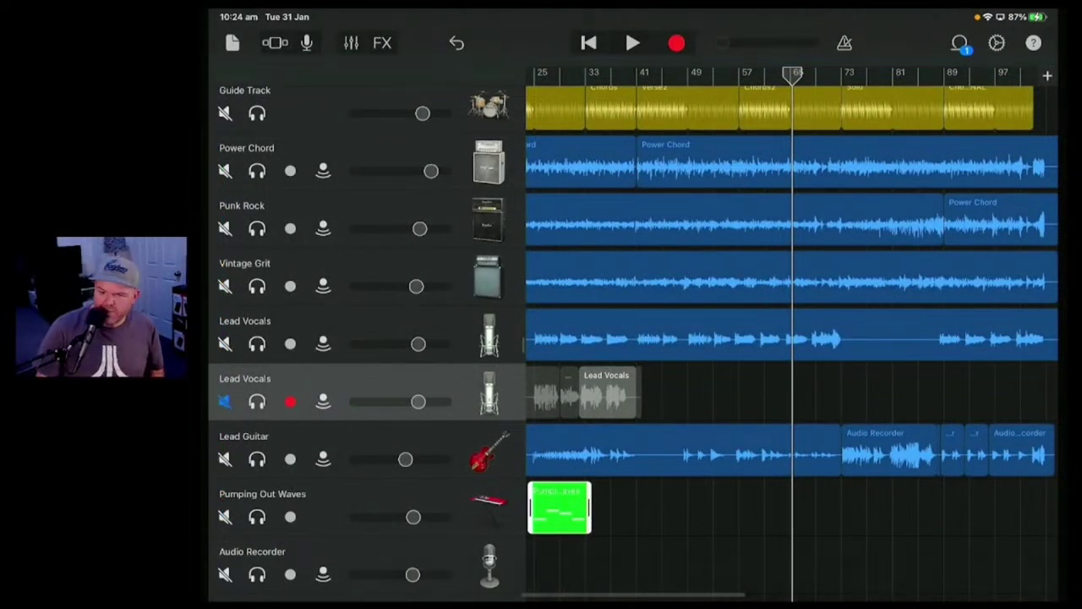
{"action": "scroll", "coordinate": [792, 338], "scroll_direction": "up", "scroll_amount": 3}
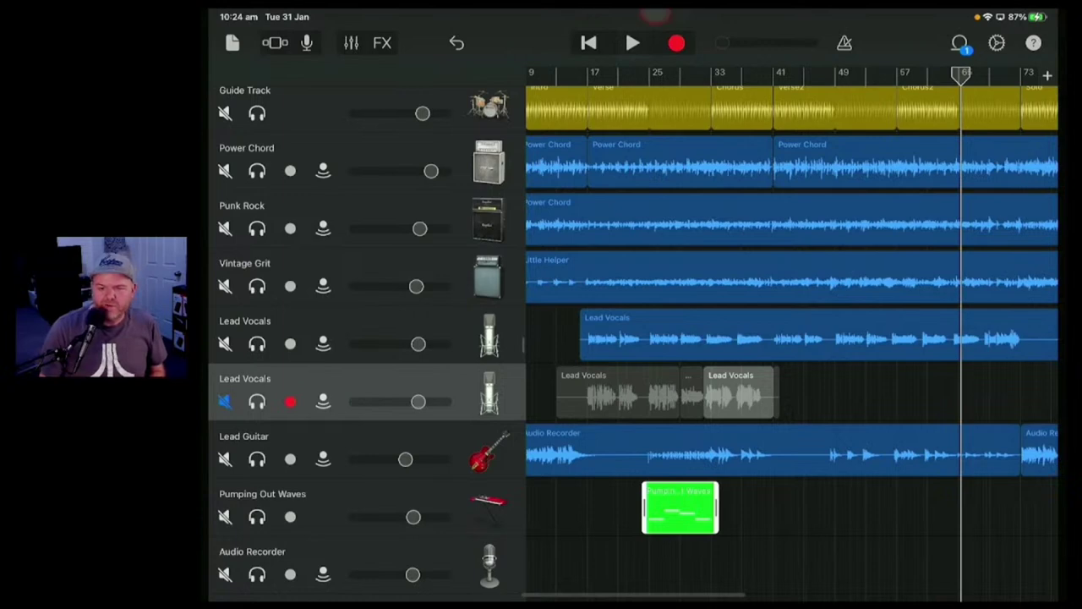
{"action": "left_click", "coordinate": [649, 393]}
{"action": "left_click", "coordinate": [614, 394]}
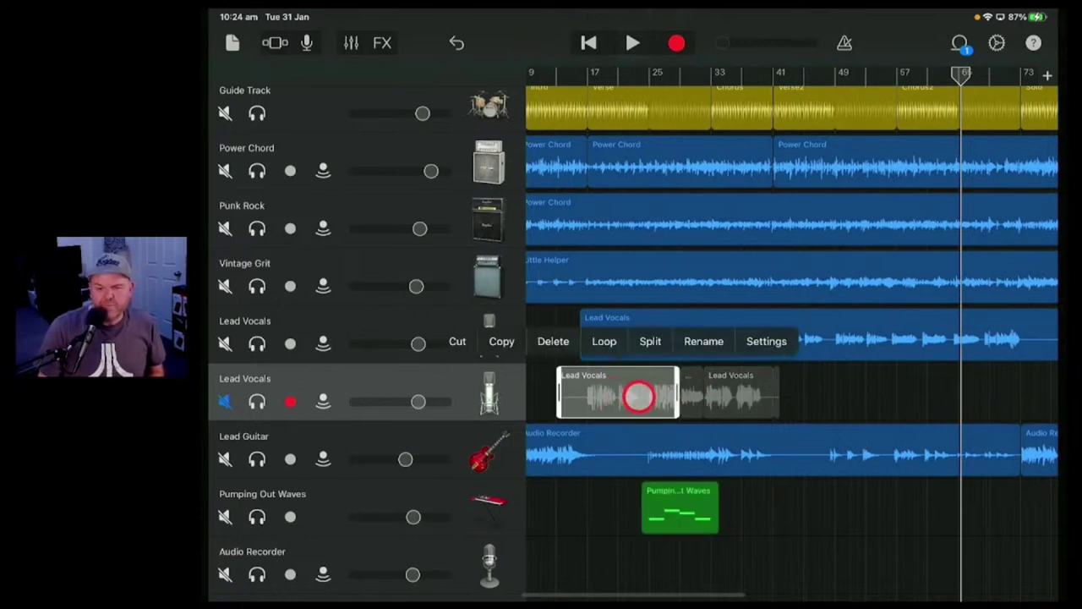
{"action": "left_click", "coordinate": [558, 341]}
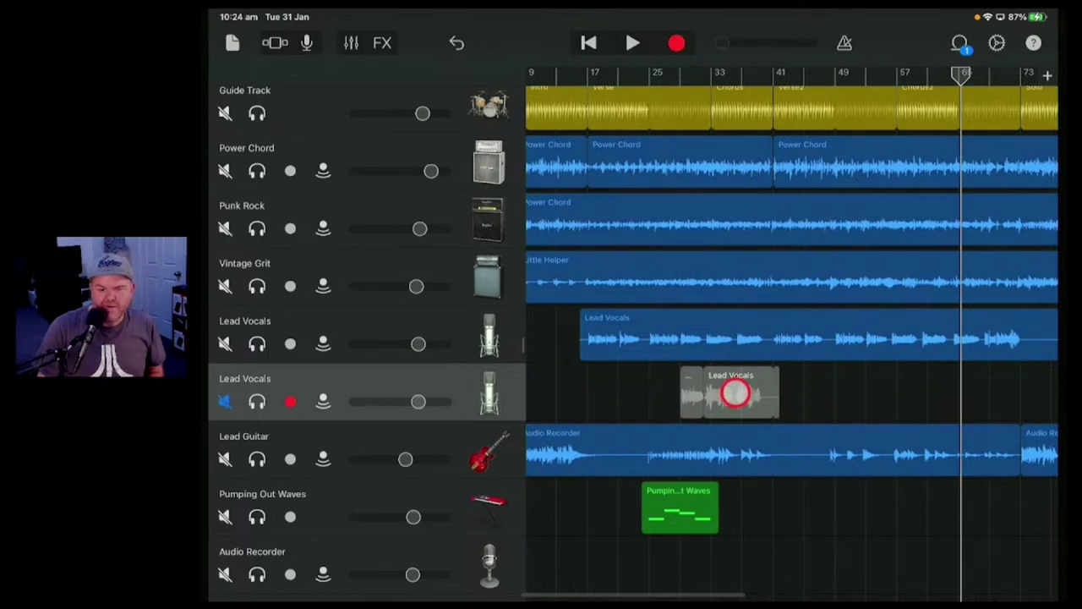
{"action": "left_click", "coordinate": [735, 393]}
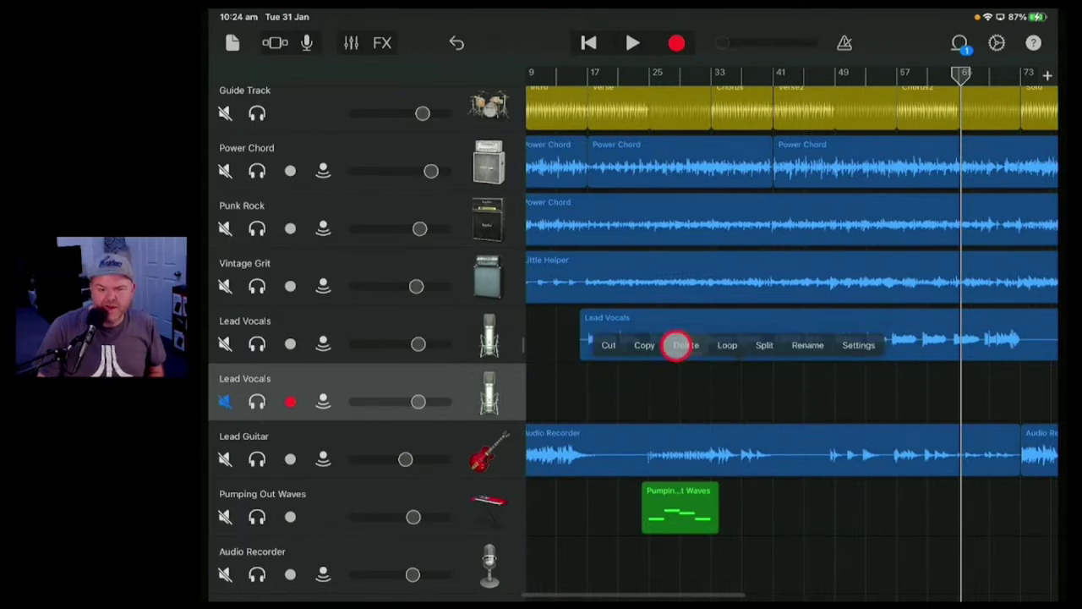
{"action": "left_click", "coordinate": [676, 344]}
Mute the original Lead Vocals track, unmute the emptied duplicate, and move the playhead to about bar 14
{"action": "left_click", "coordinate": [224, 343]}
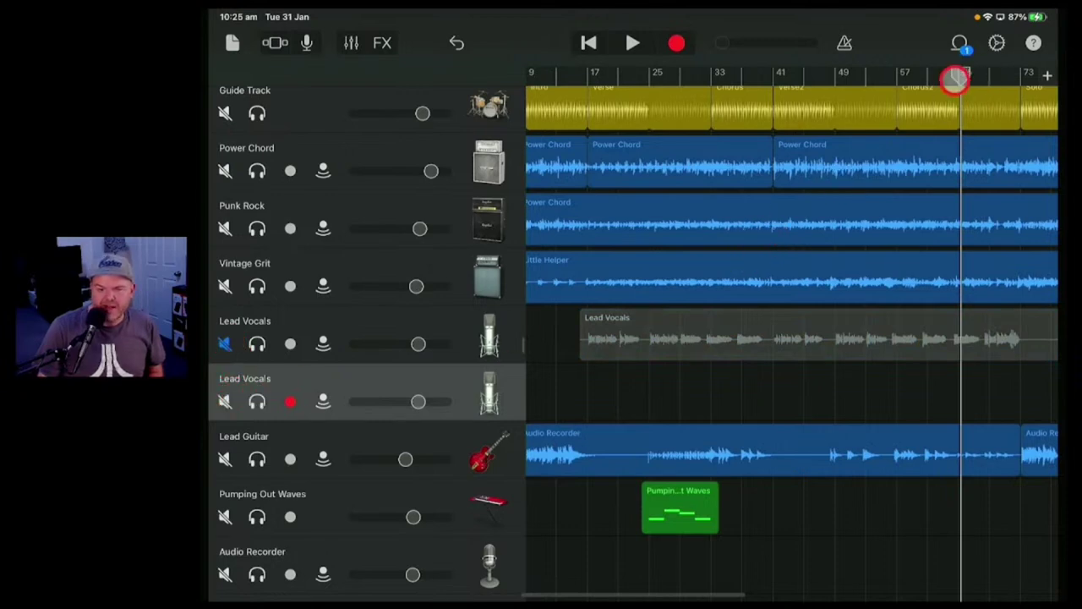
{"action": "left_click_drag", "start_coordinate": [955, 79], "coordinate": [607, 113]}
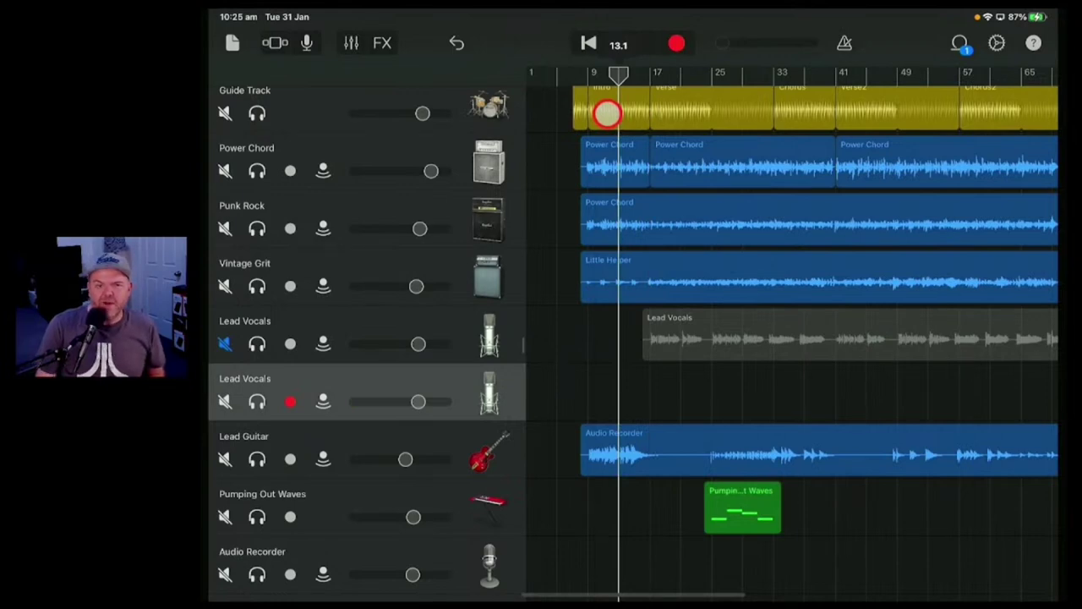
{"action": "left_click_drag", "start_coordinate": [607, 113], "coordinate": [610, 111]}
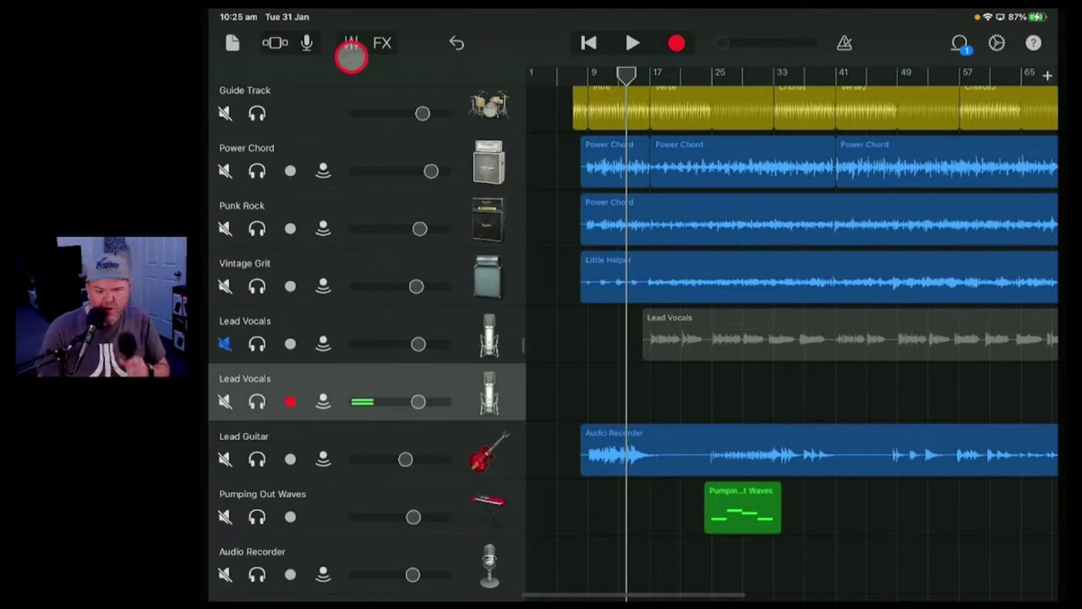
Turn on input monitoring for the duplicate Lead Vocals track and arm the Audio Recorder track for recording as well
{"action": "left_click", "coordinate": [292, 400]}
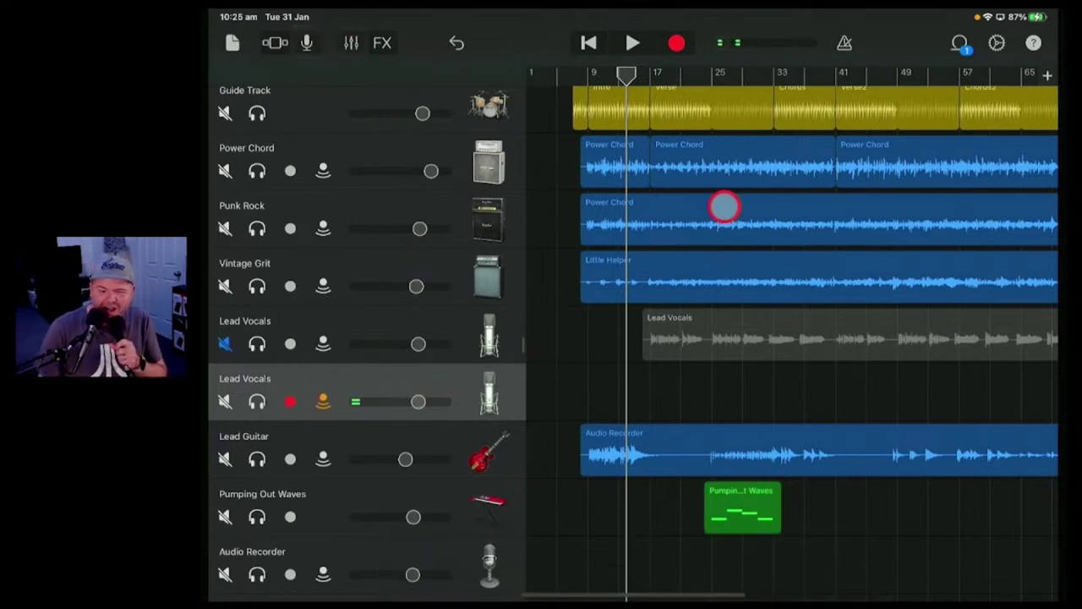
{"action": "scroll", "coordinate": [574, 321], "scroll_direction": "down", "scroll_amount": 5}
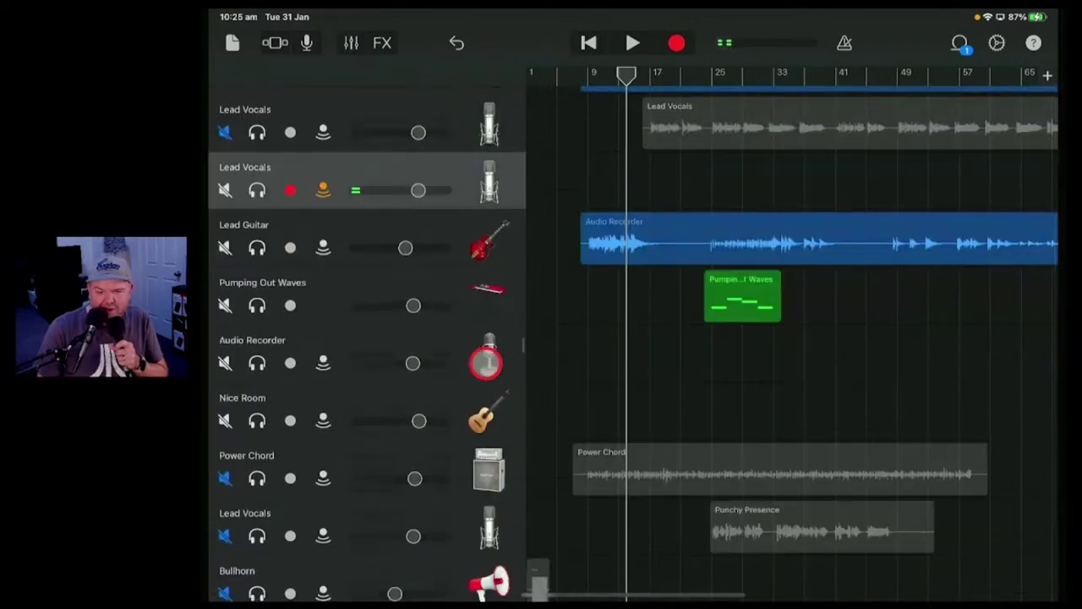
{"action": "left_click", "coordinate": [282, 362]}
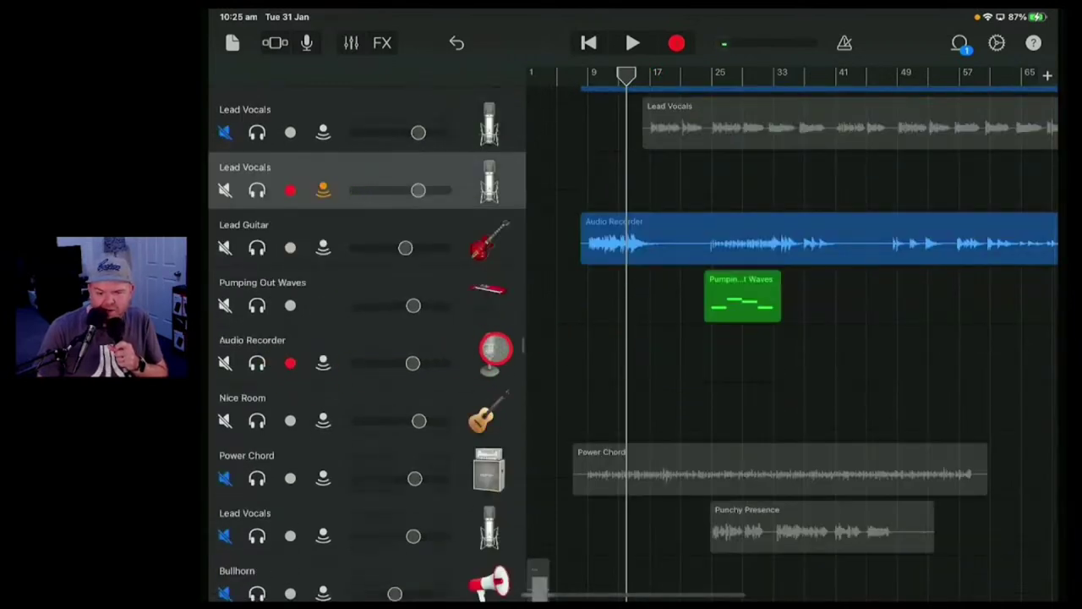
{"action": "scroll", "coordinate": [584, 263], "scroll_direction": "up", "scroll_amount": 2}
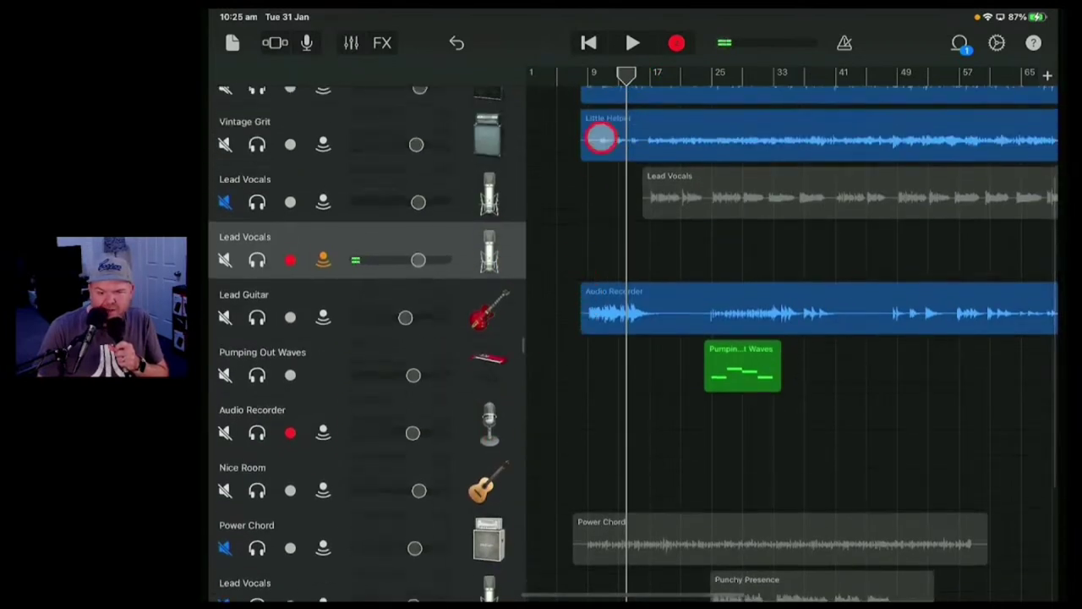
{"action": "scroll", "coordinate": [597, 311], "scroll_direction": "up", "scroll_amount": 1}
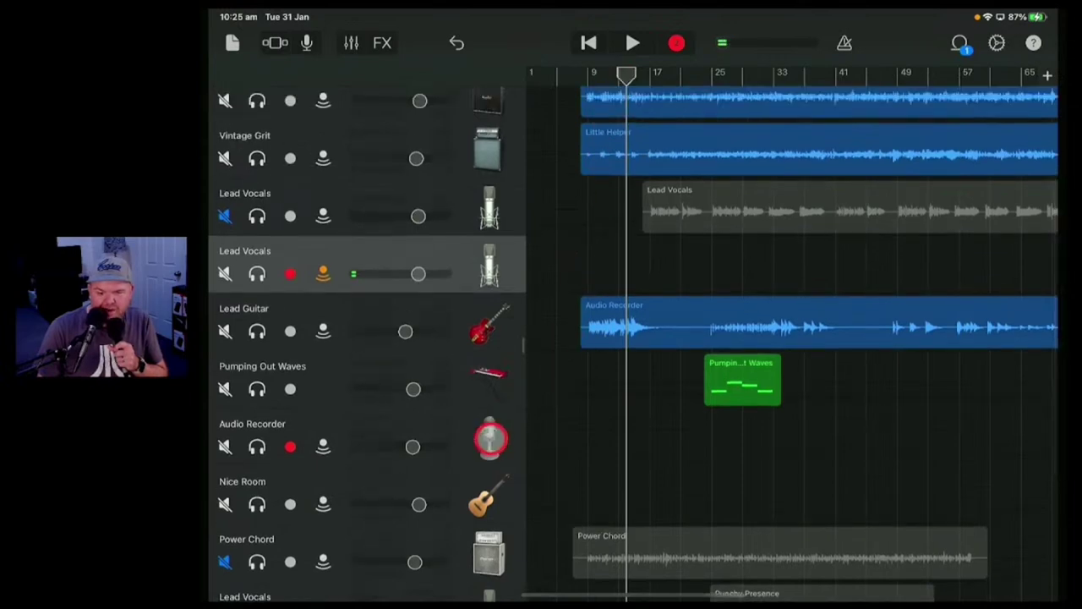
Try recording a vocal take on both armed tracks from about bar 7, and undo the take
{"action": "left_click_drag", "start_coordinate": [625, 73], "coordinate": [573, 74]}
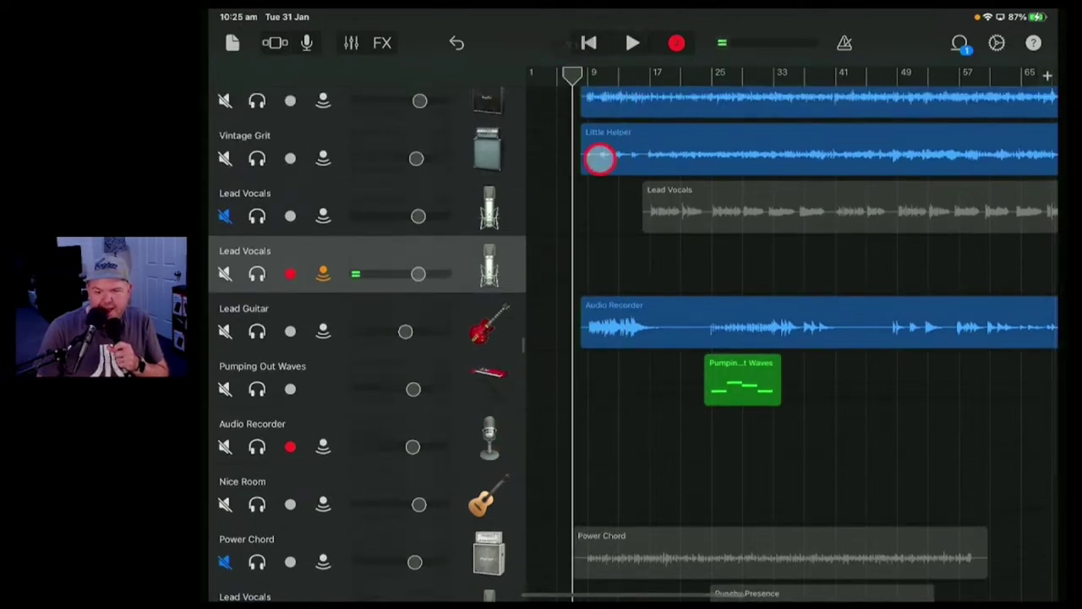
{"action": "scroll", "coordinate": [600, 159], "scroll_direction": "up", "scroll_amount": 3}
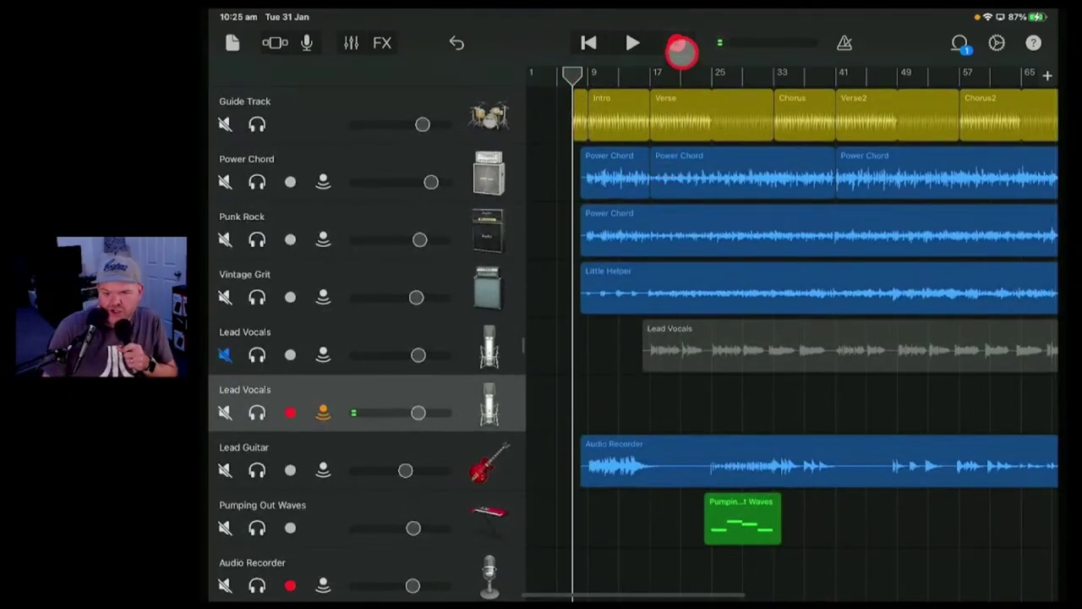
{"action": "left_click", "coordinate": [679, 42]}
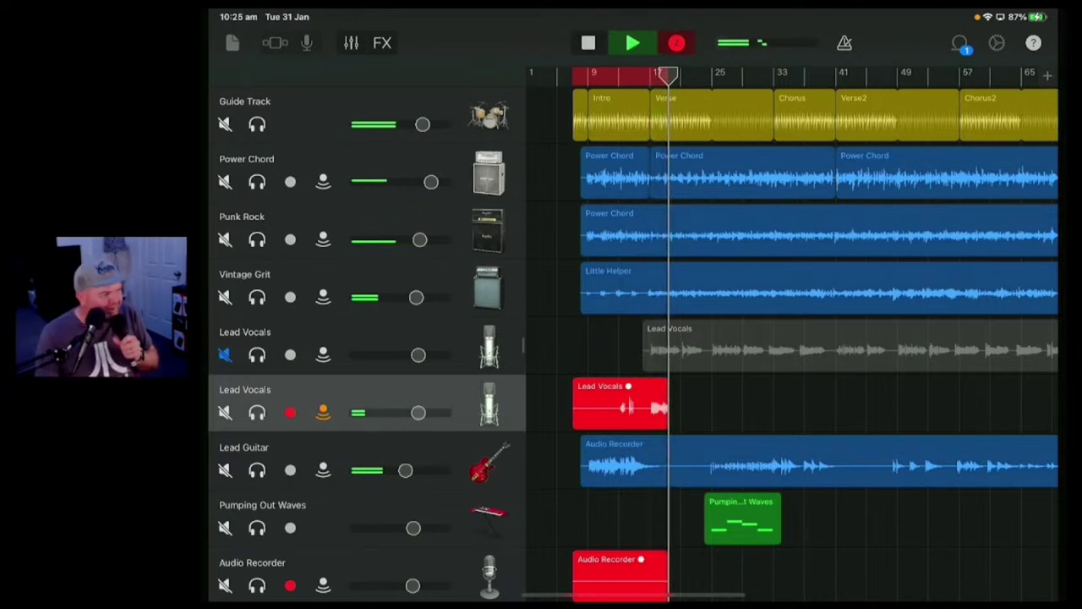
{"action": "left_click", "coordinate": [632, 43]}
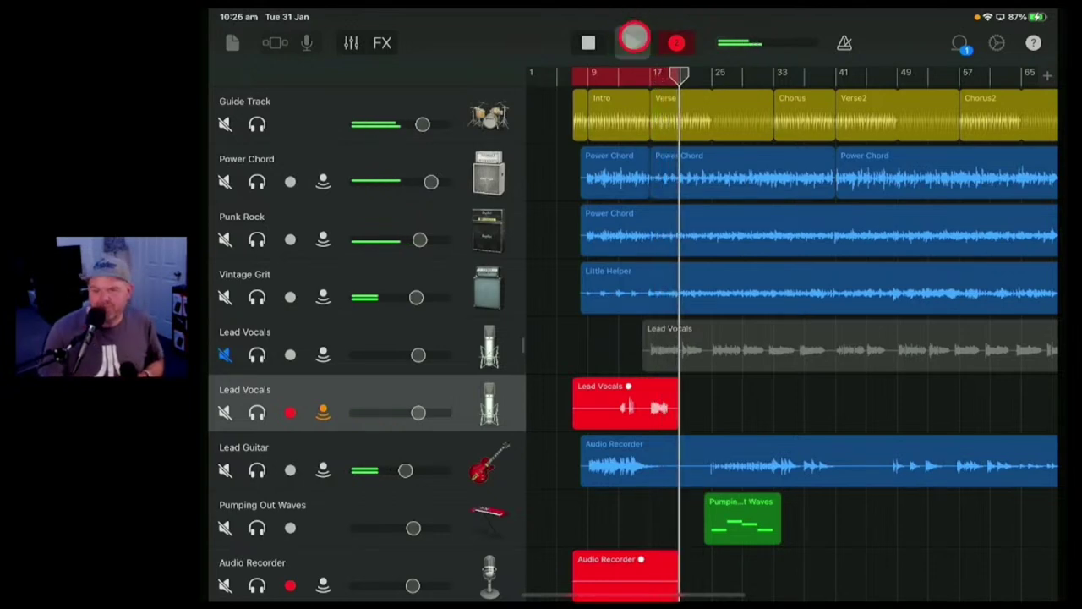
{"action": "left_click", "coordinate": [478, 42]}
{"action": "left_click", "coordinate": [572, 80]}
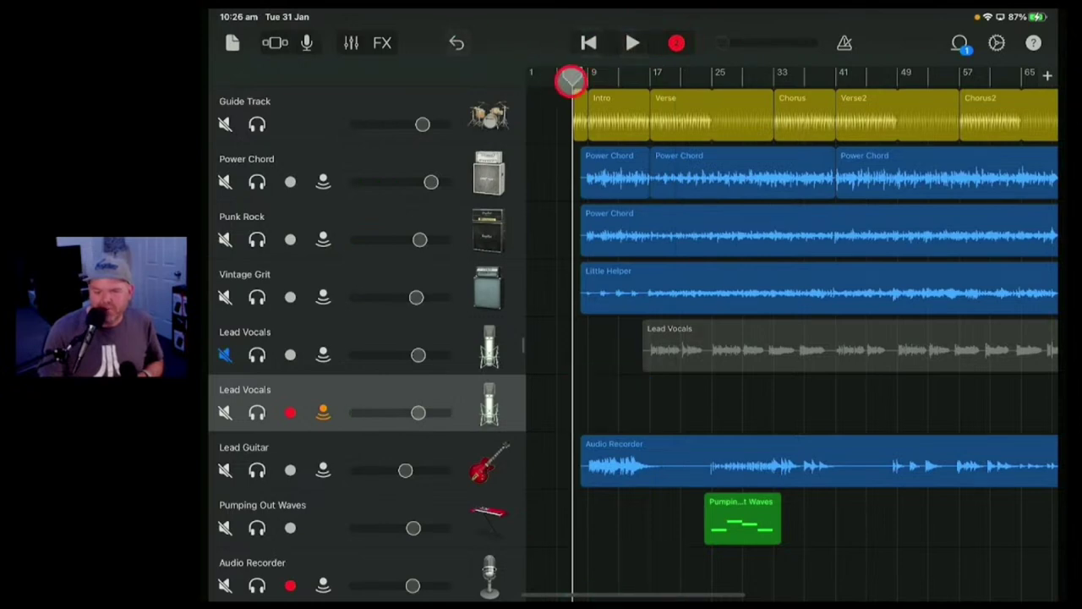
Record the first verse and chorus vocals on both armed tracks from about bar 14 to bar 41
{"action": "left_click_drag", "start_coordinate": [625, 73], "coordinate": [632, 75]}
{"action": "left_click", "coordinate": [697, 42]}
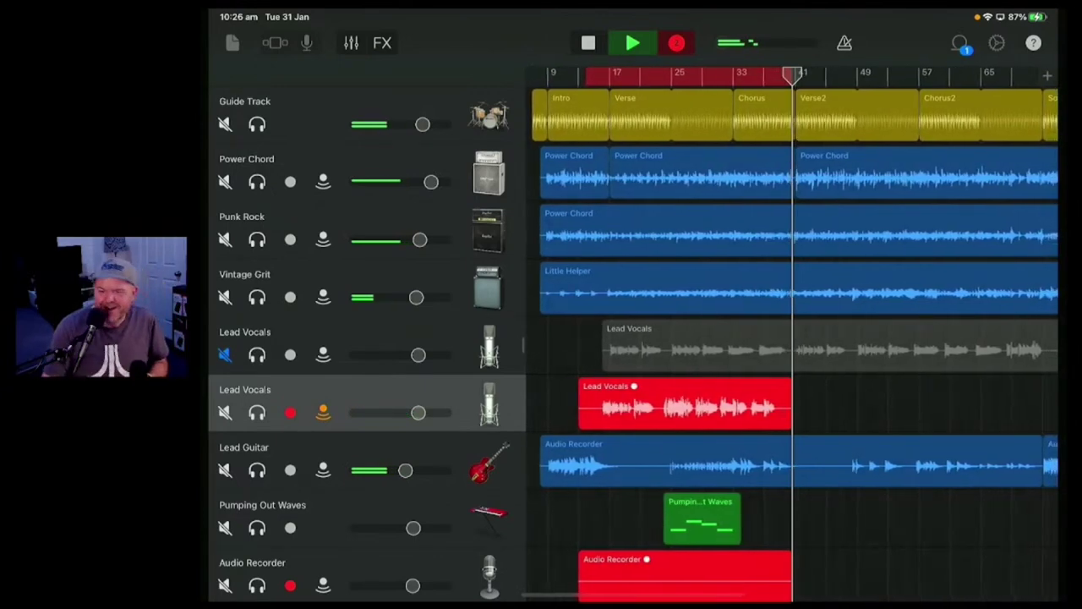
{"action": "left_click", "coordinate": [632, 42]}
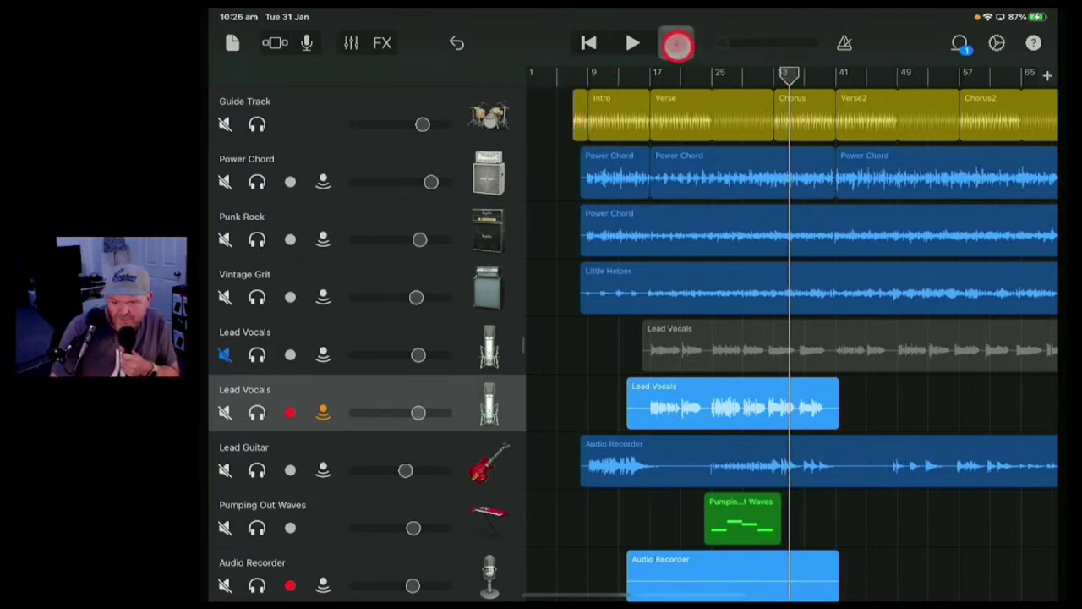
Re-record the first chorus vocals on both armed tracks from about bar 35 to the start of Verse2
{"action": "left_click", "coordinate": [677, 44]}
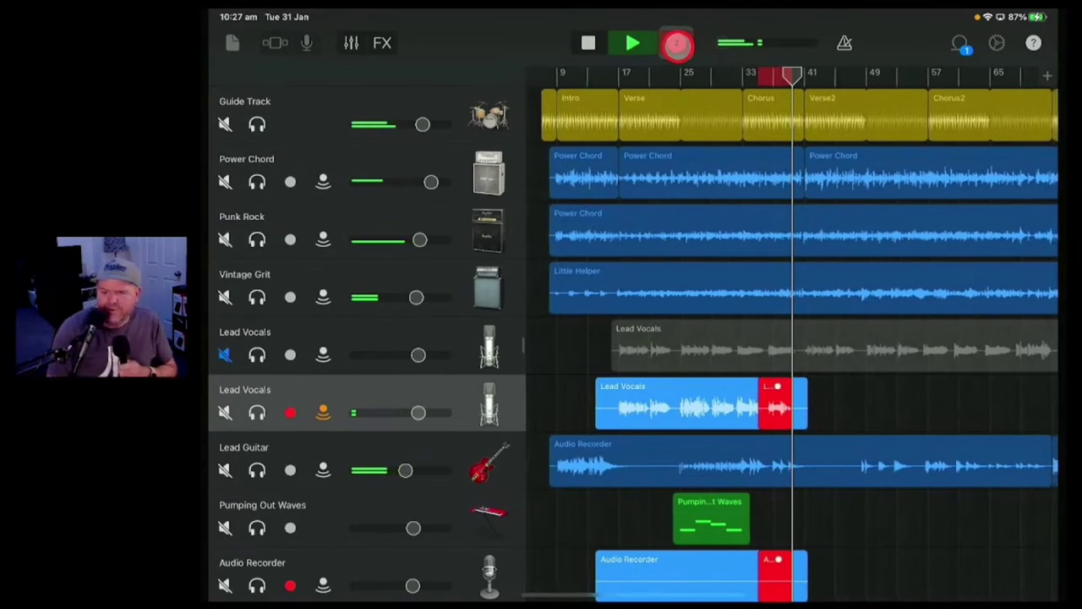
{"action": "left_click", "coordinate": [632, 39]}
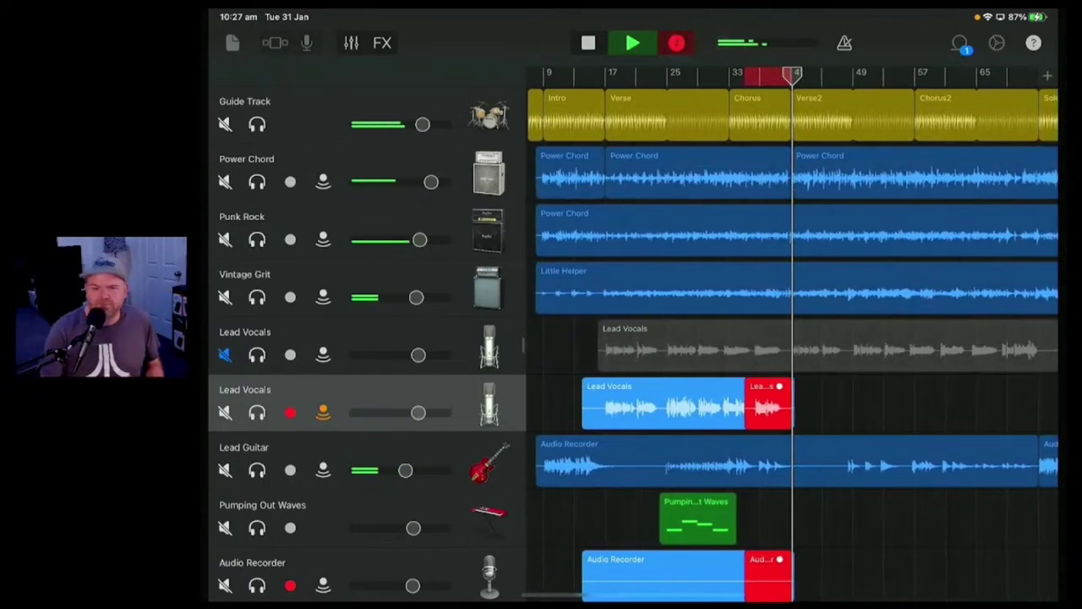
{"action": "left_click", "coordinate": [636, 41]}
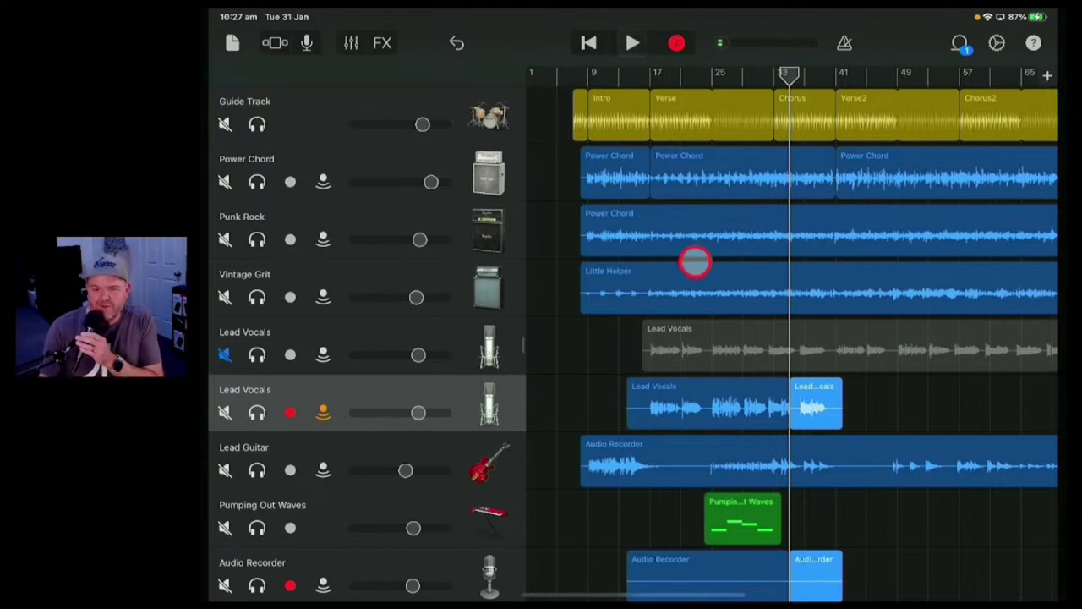
{"action": "left_click", "coordinate": [490, 287]}
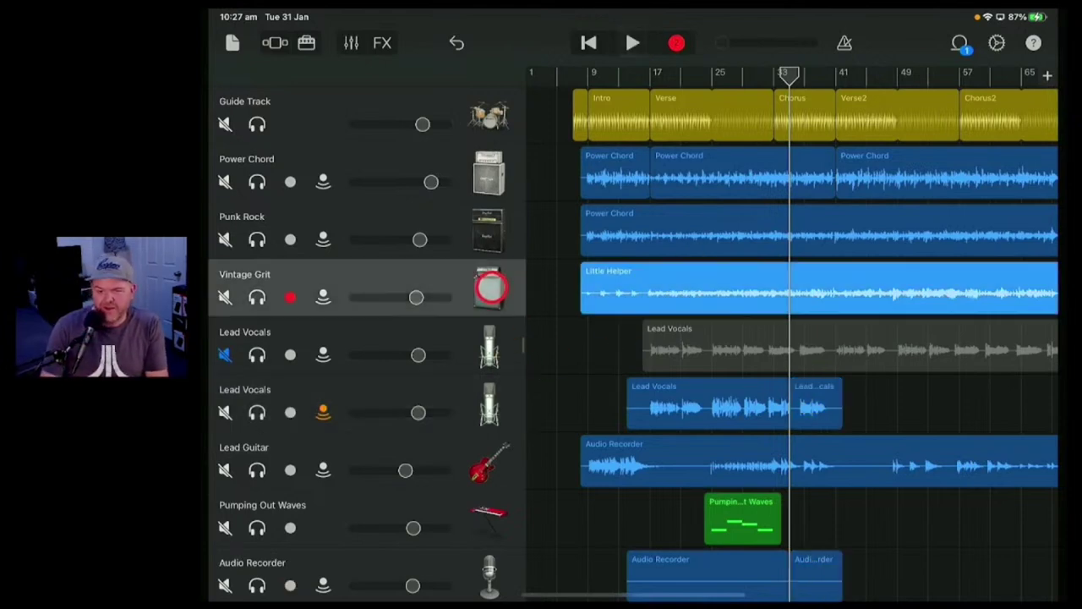
{"action": "left_click", "coordinate": [483, 234]}
{"action": "left_click", "coordinate": [262, 242]}
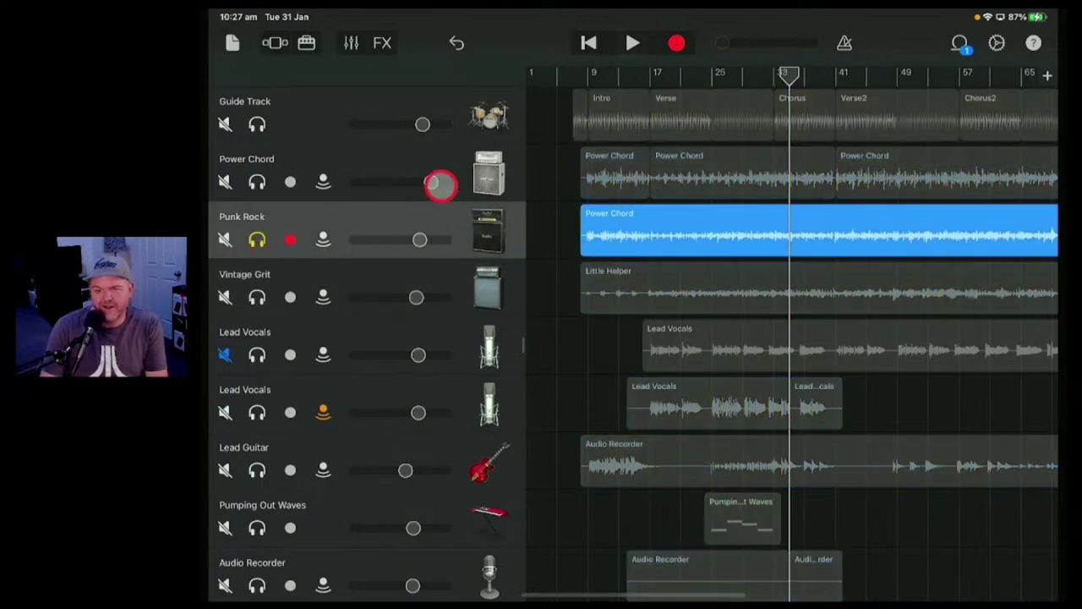
{"action": "left_click", "coordinate": [255, 239]}
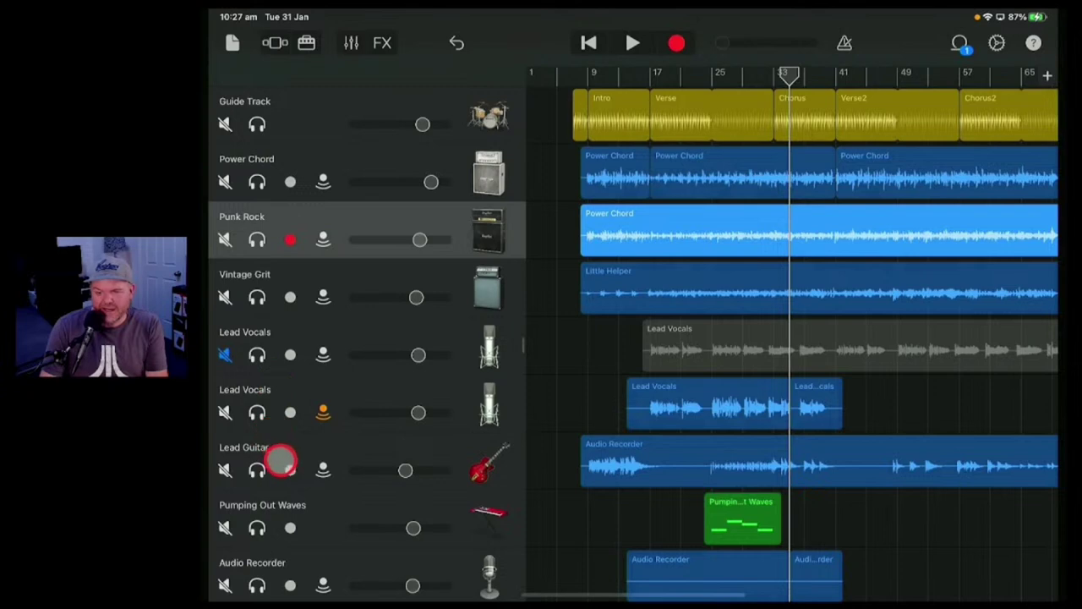
Solo the Lead Guitar track, listen to its part around the first chorus, and turn the solo off
{"action": "left_click", "coordinate": [259, 469]}
{"action": "left_click", "coordinate": [632, 43]}
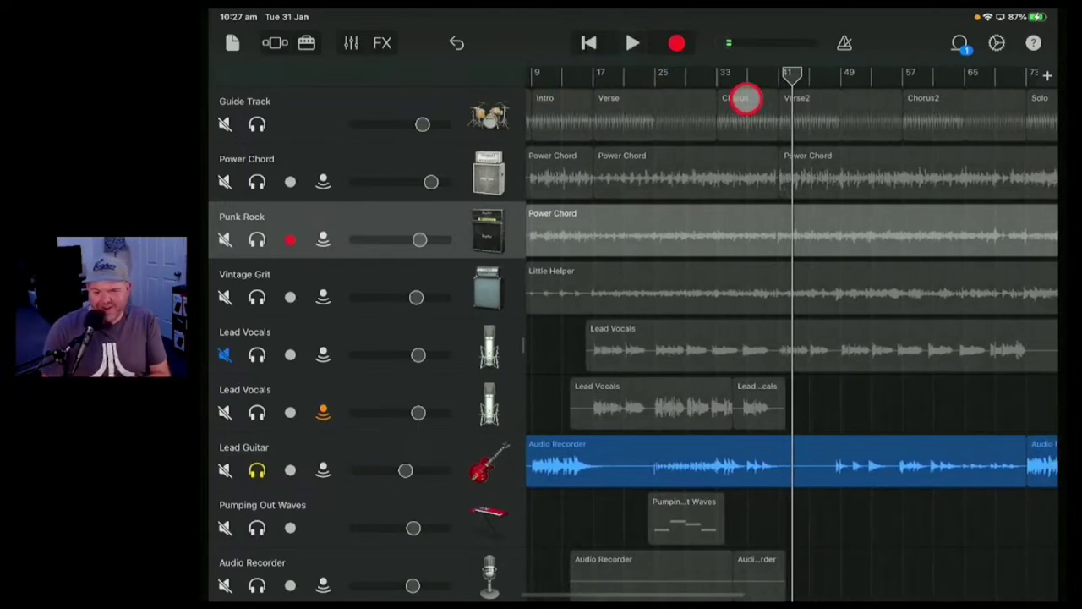
{"action": "left_click_drag", "start_coordinate": [788, 74], "coordinate": [461, 76]}
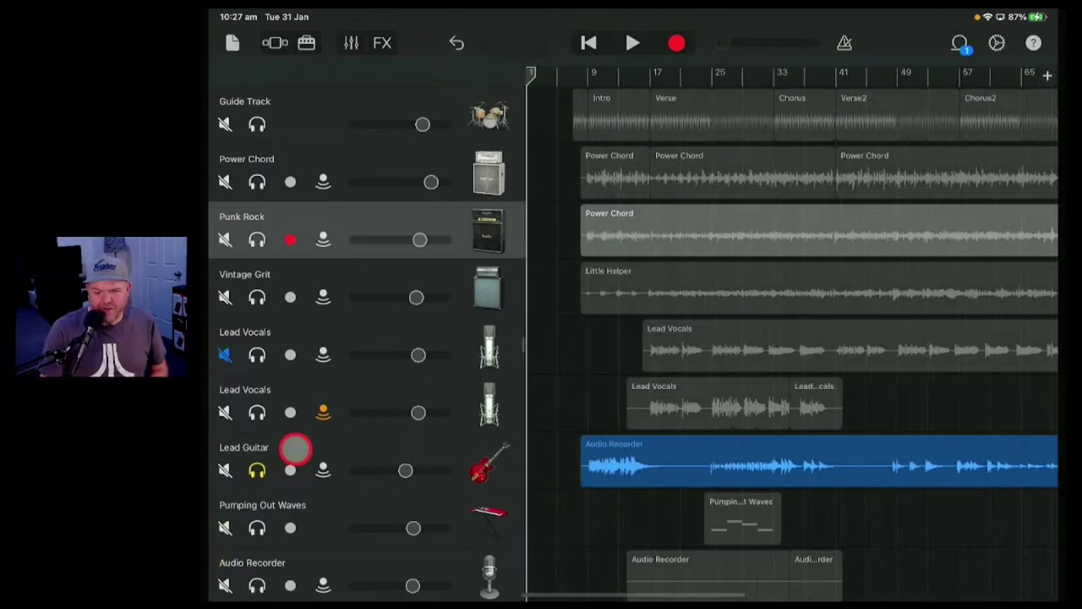
{"action": "mouse_move", "coordinate": [873, 273]}
{"action": "left_mouse_down"}
{"action": "mouse_move", "coordinate": [838, 292]}
{"action": "mouse_move", "coordinate": [865, 284]}
{"action": "left_mouse_up"}
Place the playhead just before Chorus2 at about bar 55 and arm the duplicate Lead Vocals and Audio Recorder tracks for recording
{"action": "scroll", "coordinate": [865, 284], "scroll_direction": "down", "scroll_amount": 3}
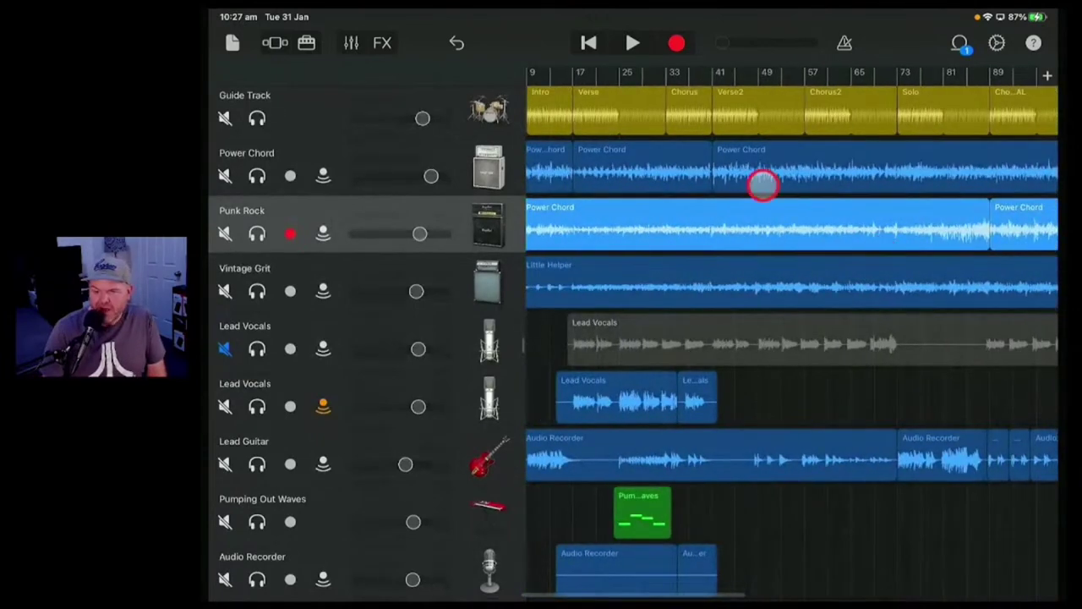
{"action": "mouse_move", "coordinate": [816, 71]}
{"action": "left_mouse_down"}
{"action": "mouse_move", "coordinate": [668, 75]}
{"action": "mouse_move", "coordinate": [681, 107]}
{"action": "mouse_move", "coordinate": [702, 91]}
{"action": "mouse_move", "coordinate": [686, 59]}
{"action": "mouse_move", "coordinate": [563, 58]}
{"action": "mouse_move", "coordinate": [716, 70]}
{"action": "mouse_move", "coordinate": [836, 53]}
{"action": "mouse_move", "coordinate": [797, 70]}
{"action": "mouse_move", "coordinate": [812, 58]}
{"action": "mouse_move", "coordinate": [681, 67]}
{"action": "mouse_move", "coordinate": [820, 65]}
{"action": "left_mouse_up"}
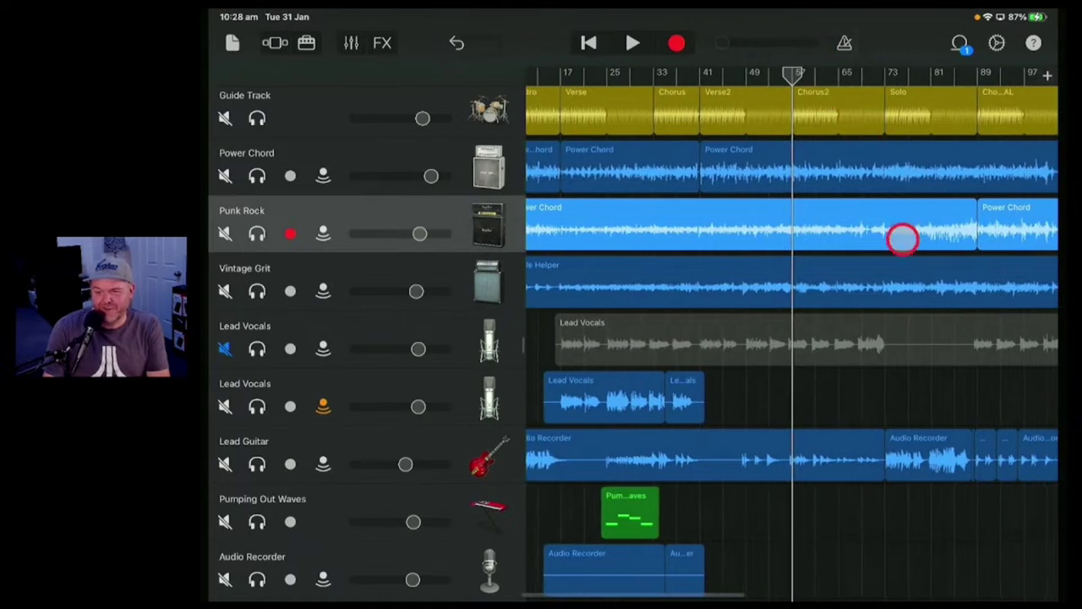
{"action": "left_click_drag", "start_coordinate": [901, 240], "coordinate": [879, 265]}
{"action": "left_click_drag", "start_coordinate": [792, 75], "coordinate": [766, 70]}
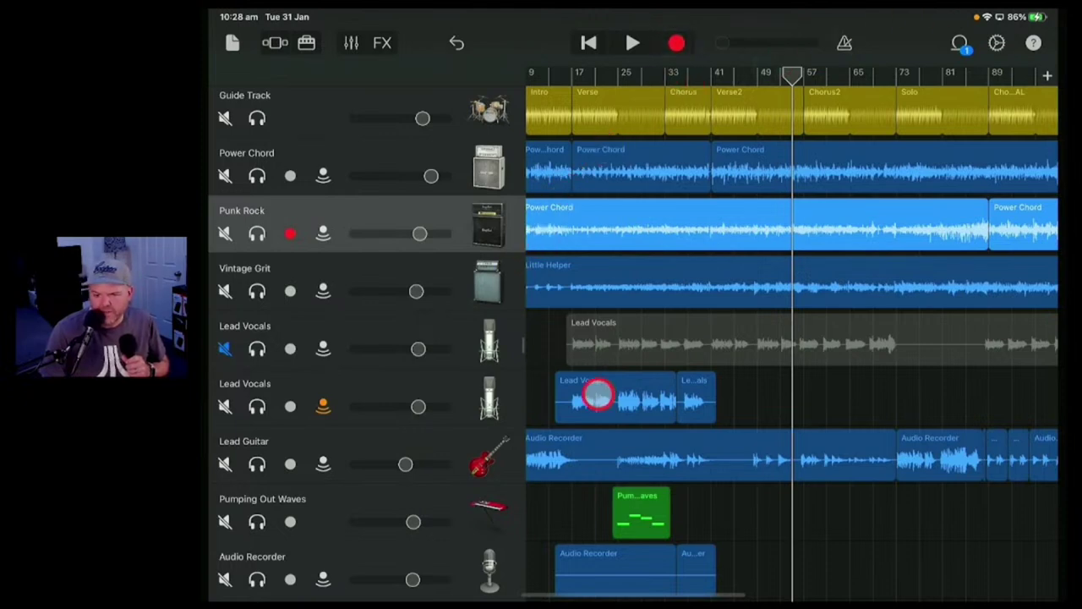
{"action": "left_click", "coordinate": [484, 388]}
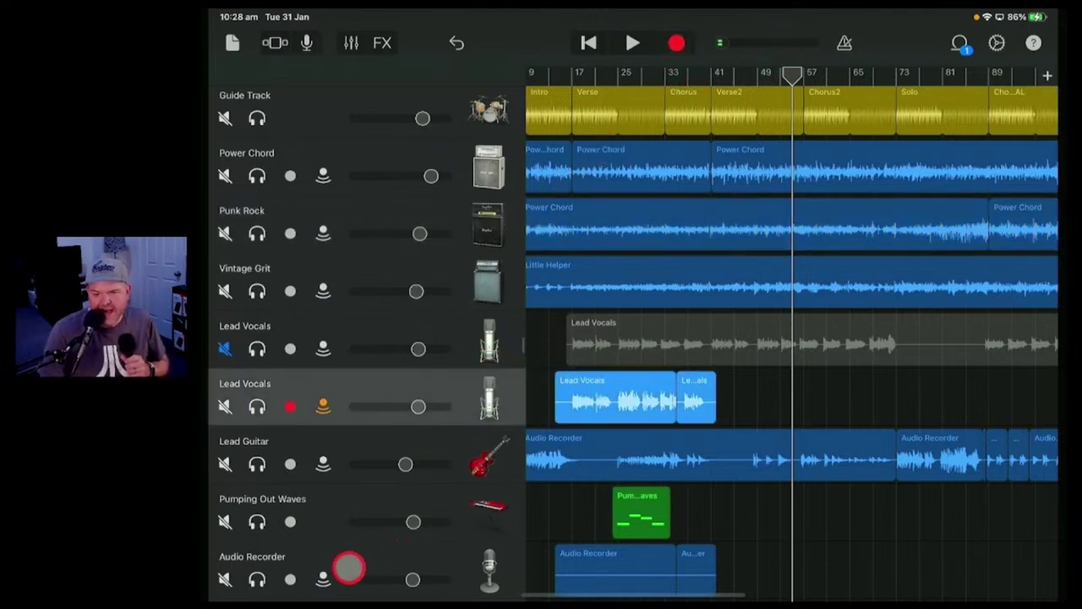
{"action": "scroll", "coordinate": [322, 549], "scroll_direction": "down", "scroll_amount": 1}
{"action": "left_click", "coordinate": [293, 542]}
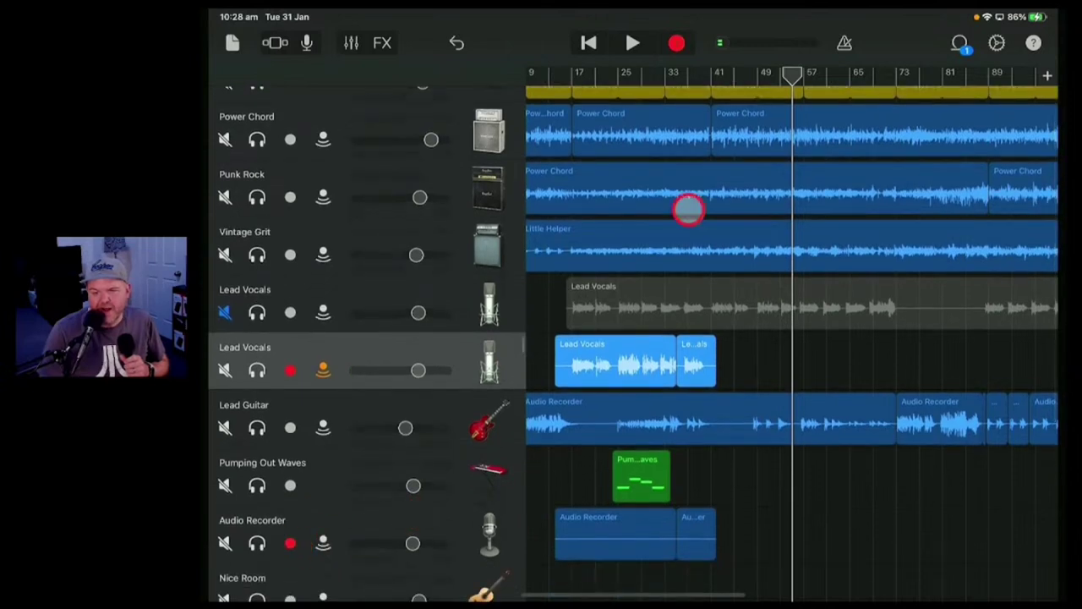
Try recording the Chorus2 vocals on both armed tracks from about bar 55, and undo the take
{"action": "left_click", "coordinate": [681, 43]}
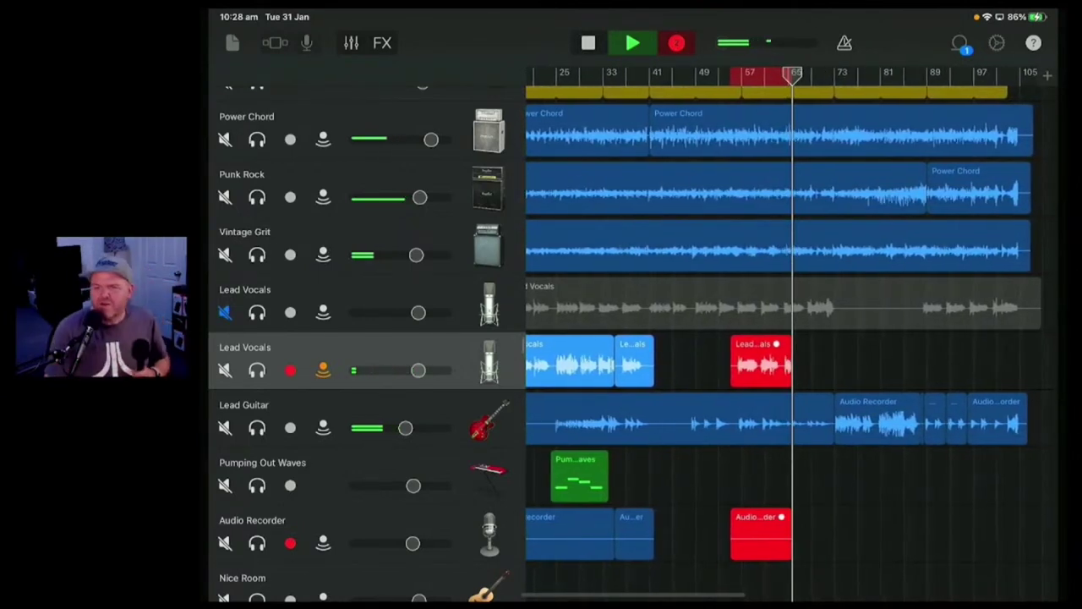
{"action": "mouse_move", "coordinate": [667, 11]}
{"action": "left_mouse_down"}
{"action": "mouse_move", "coordinate": [672, 88]}
{"action": "mouse_move", "coordinate": [668, 17]}
{"action": "left_mouse_up"}
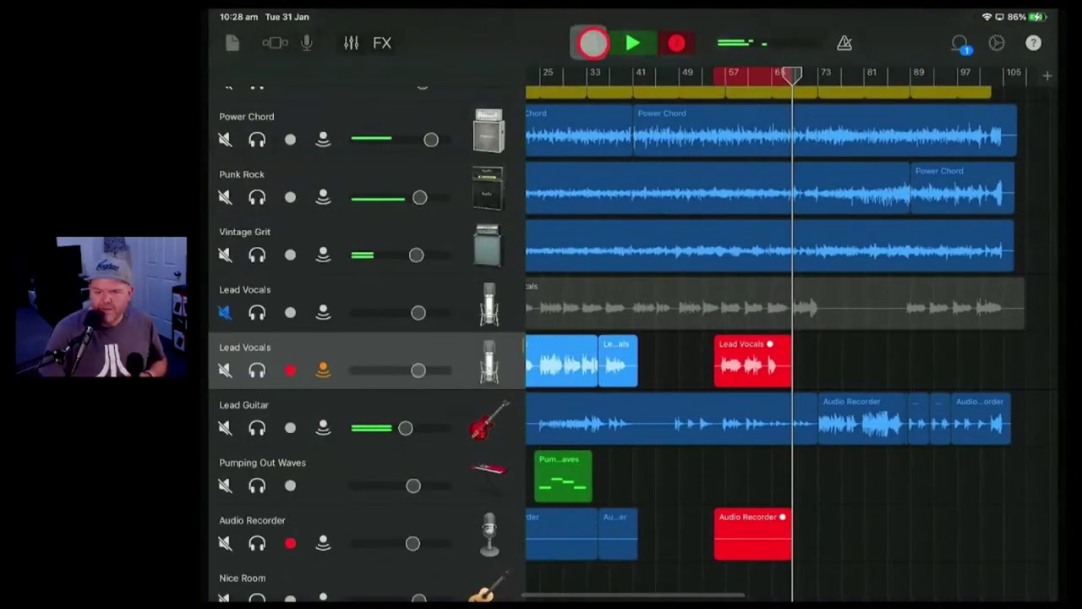
{"action": "left_click", "coordinate": [591, 42]}
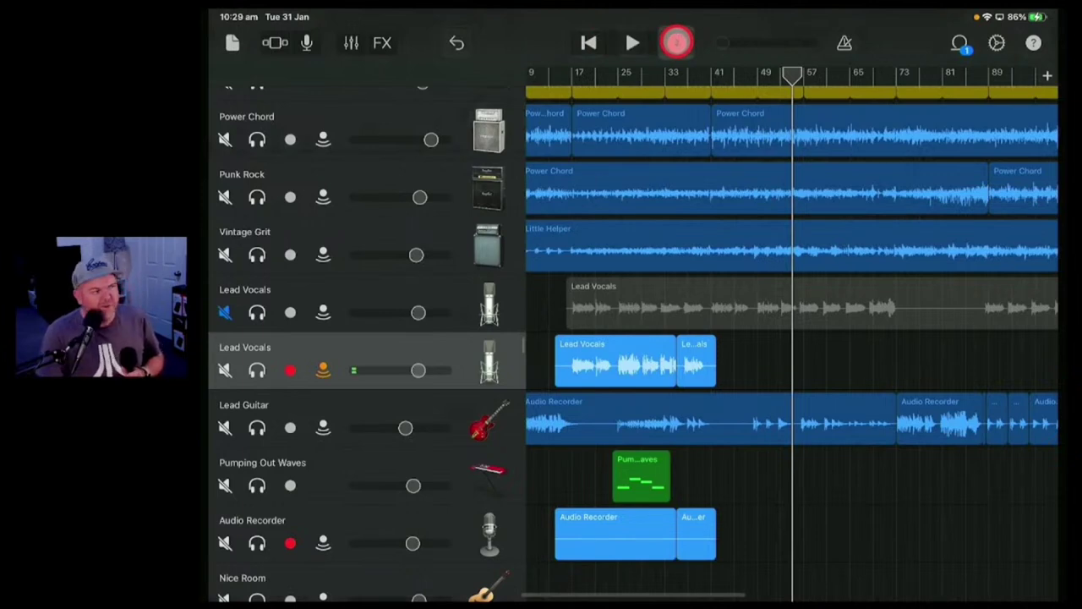
Record the Chorus2 vocals on both armed tracks from about bar 55 to bar 76
{"action": "left_click", "coordinate": [676, 42]}
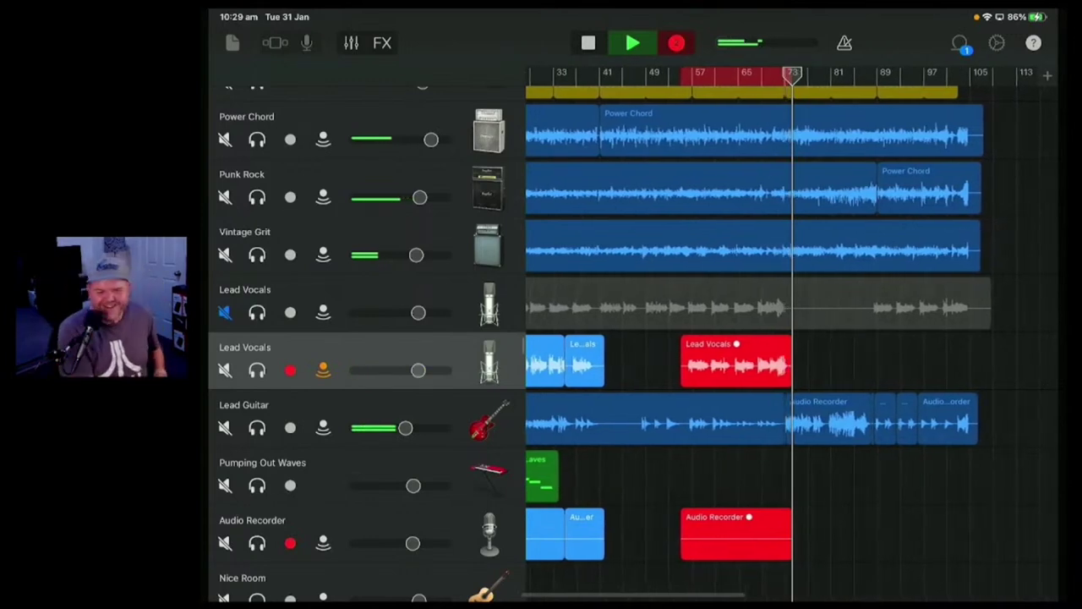
{"action": "left_click", "coordinate": [632, 42]}
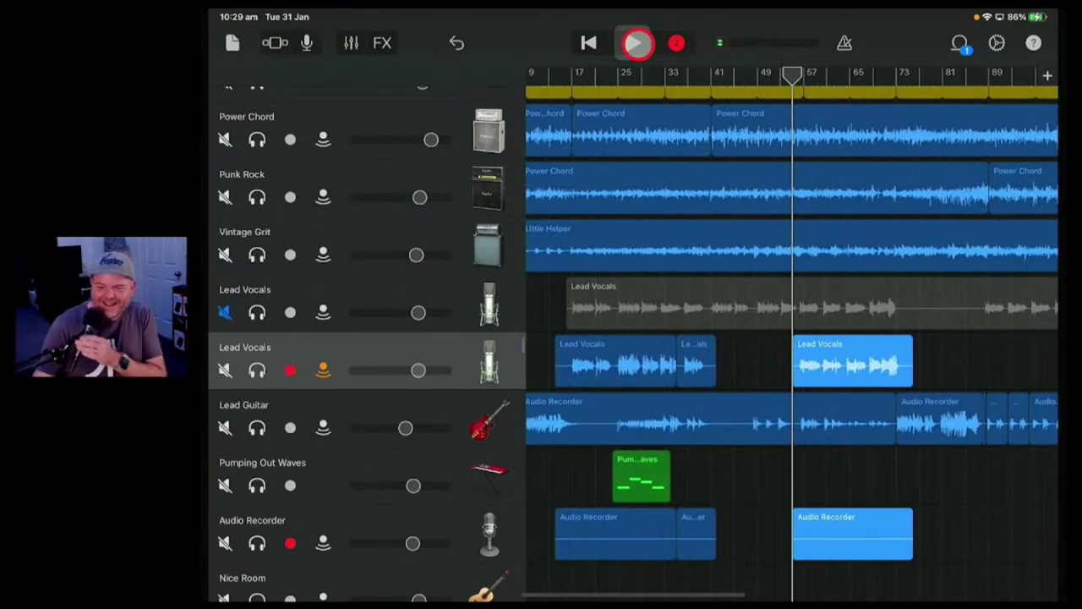
Examine the whole arrangement to compare the recorded vocal regions with the guide track's song sections
{"action": "scroll", "coordinate": [791, 338], "scroll_direction": "down", "scroll_amount": 5, "text": "ctrl"}
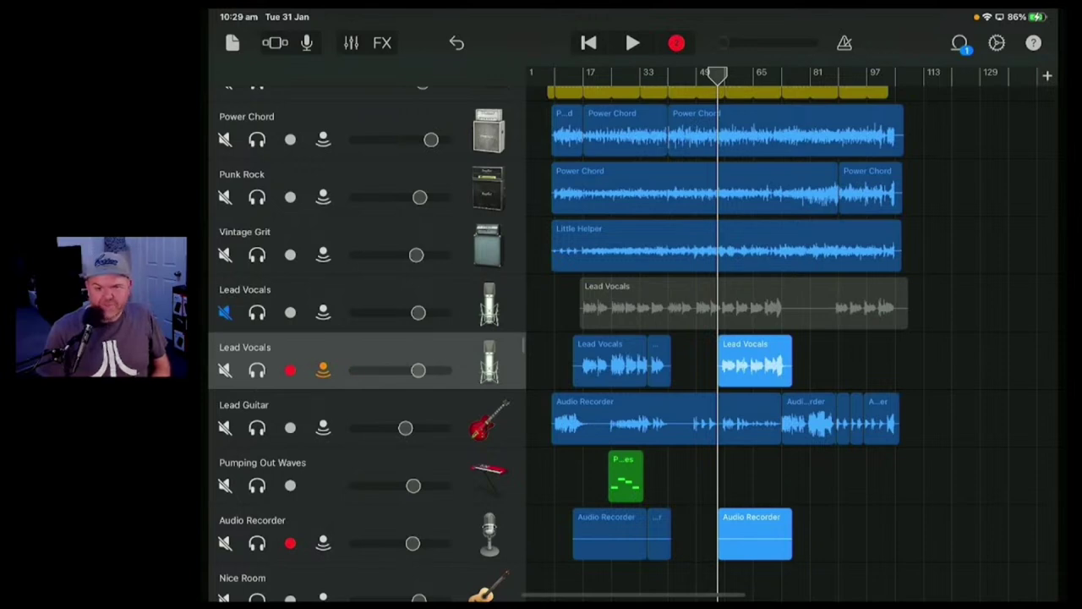
{"action": "left_click", "coordinate": [776, 90]}
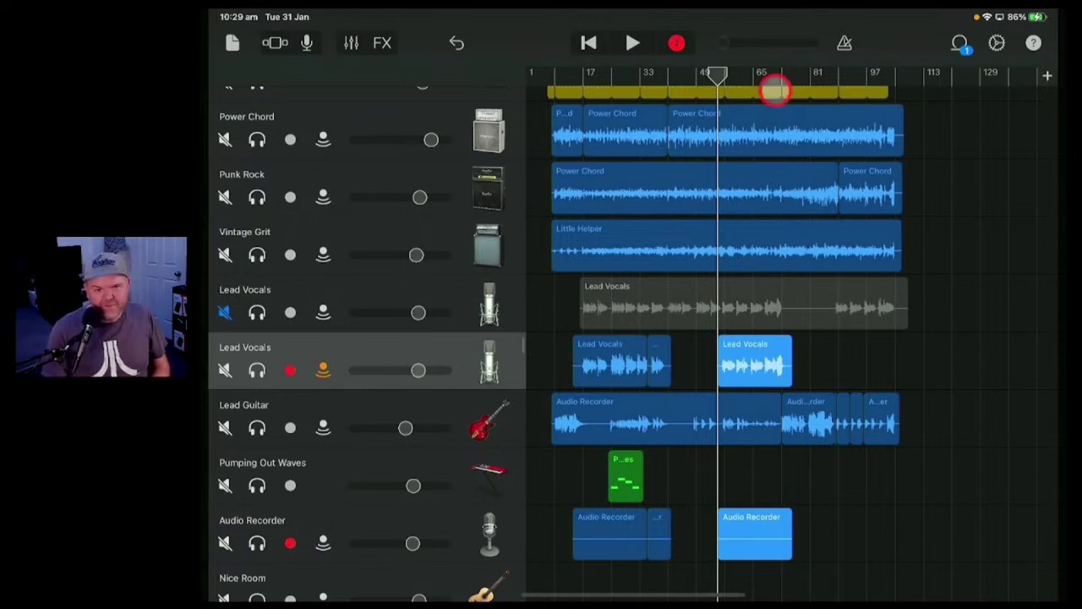
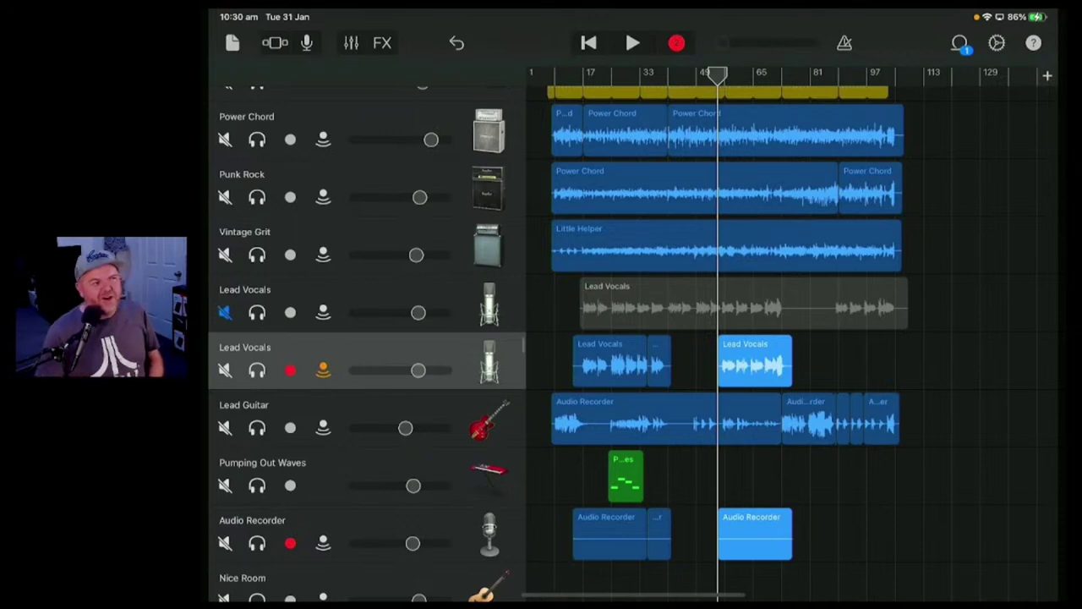
{"action": "left_click", "coordinate": [774, 90]}
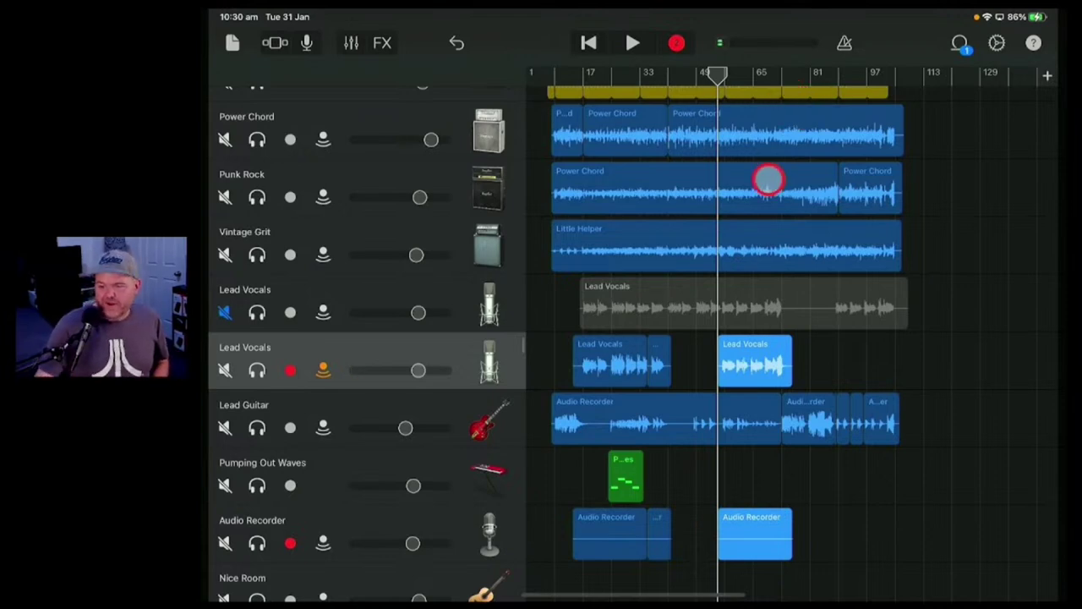
{"action": "scroll", "coordinate": [718, 338], "scroll_direction": "down", "scroll_amount": 5}
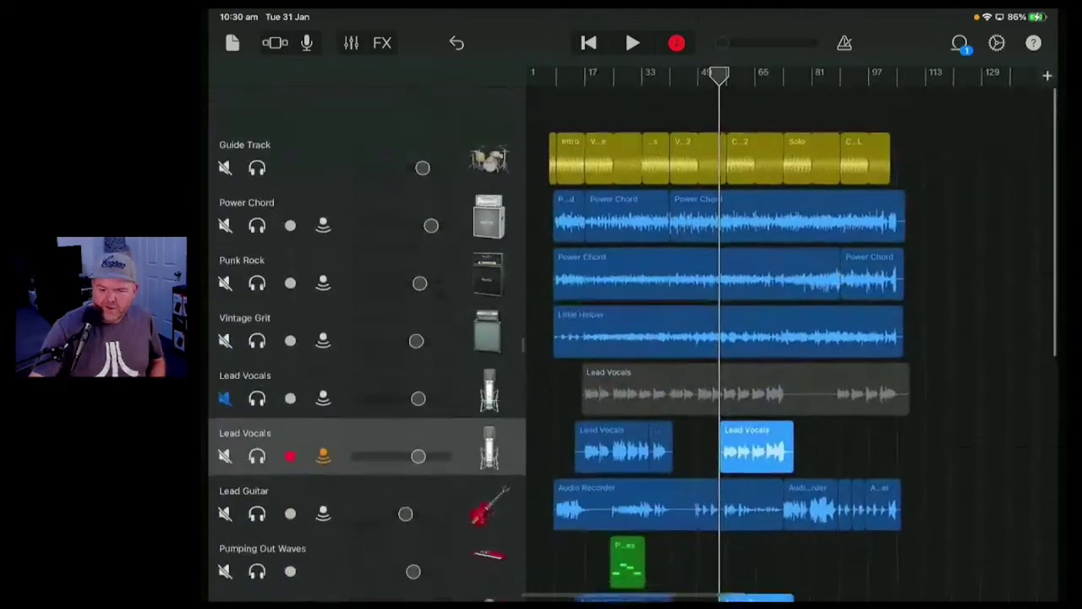
{"action": "scroll", "coordinate": [718, 338], "scroll_direction": "up", "scroll_amount": 5}
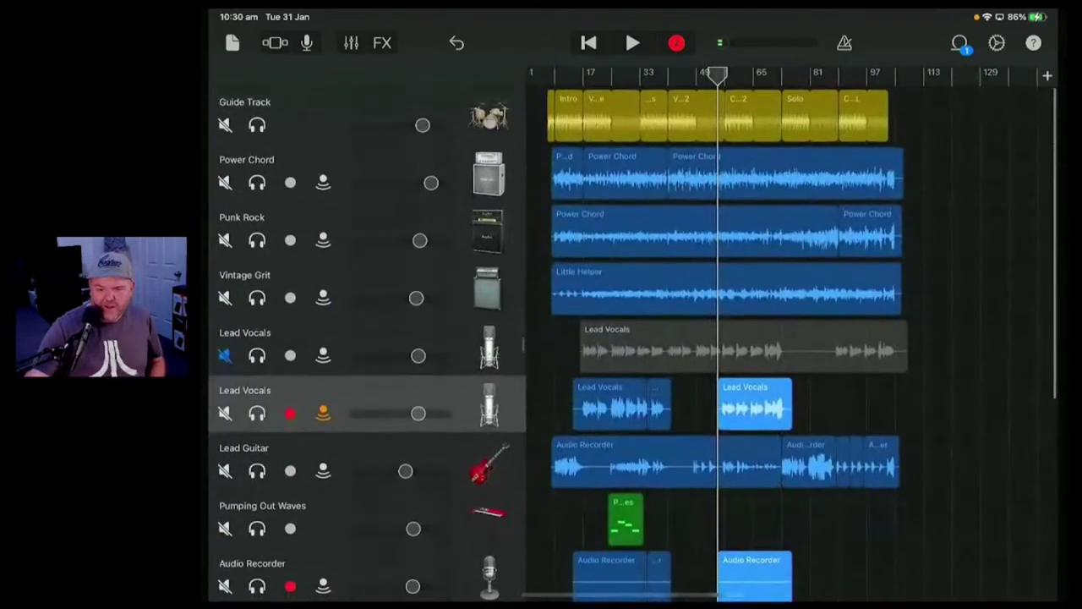
{"action": "scroll", "coordinate": [719, 338], "scroll_direction": "up", "scroll_amount": 3}
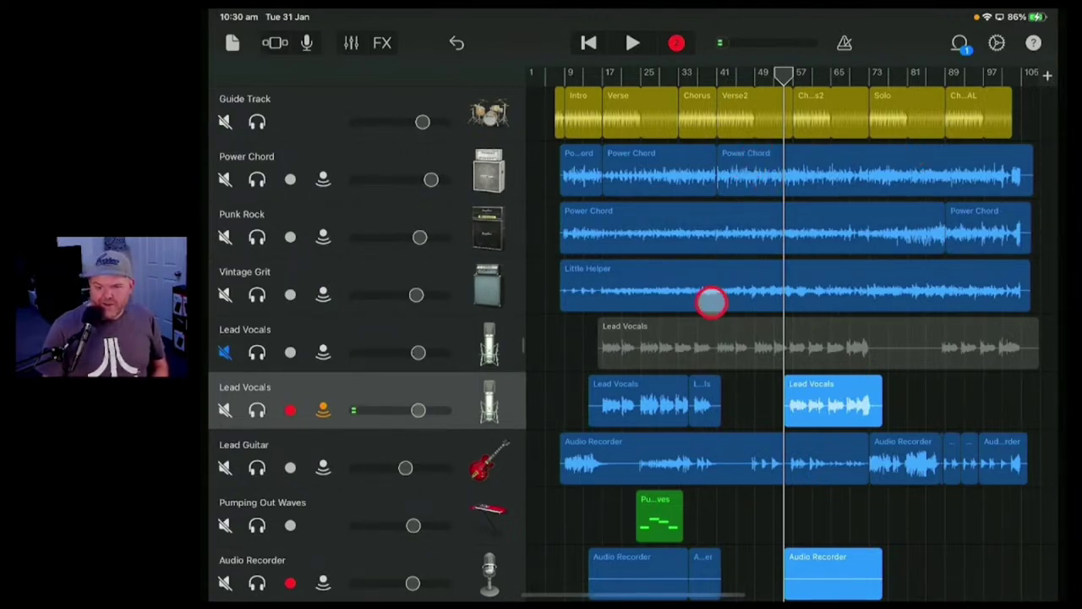
Switch to OneNote and read through the verses, short chorus, long chorus and final chorus of Punk Song (2)
{"action": "scroll", "coordinate": [710, 301], "scroll_direction": "down", "scroll_amount": 2}
{"action": "scroll", "coordinate": [712, 296], "scroll_direction": "down", "scroll_amount": 3}
{"action": "scroll", "coordinate": [715, 287], "scroll_direction": "up", "scroll_amount": 4}
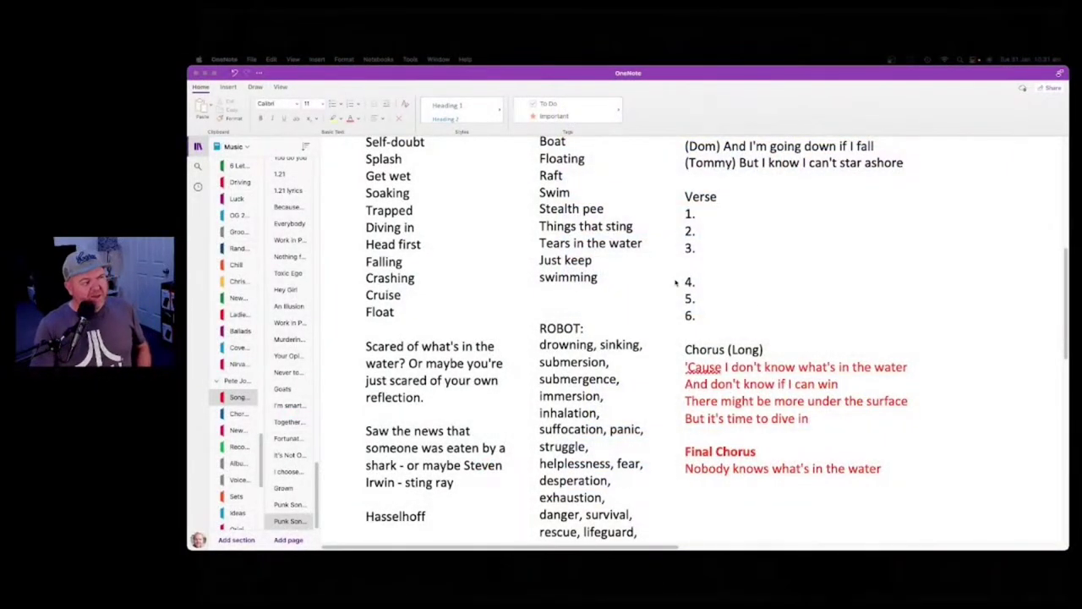
{"action": "scroll", "coordinate": [677, 282], "scroll_direction": "up", "scroll_amount": 6}
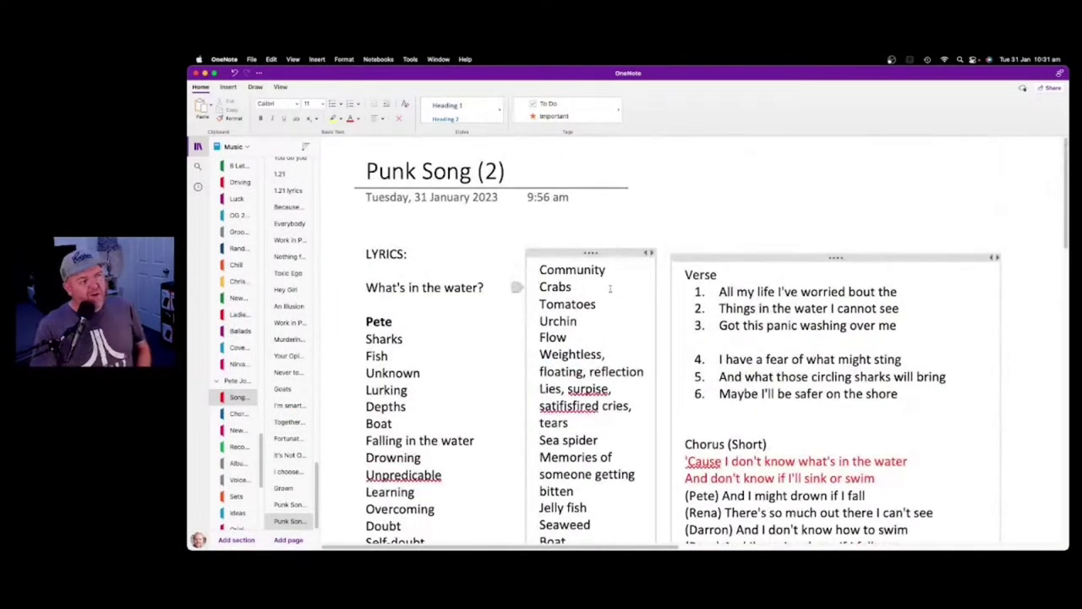
{"action": "scroll", "coordinate": [610, 288], "scroll_direction": "down", "scroll_amount": 3}
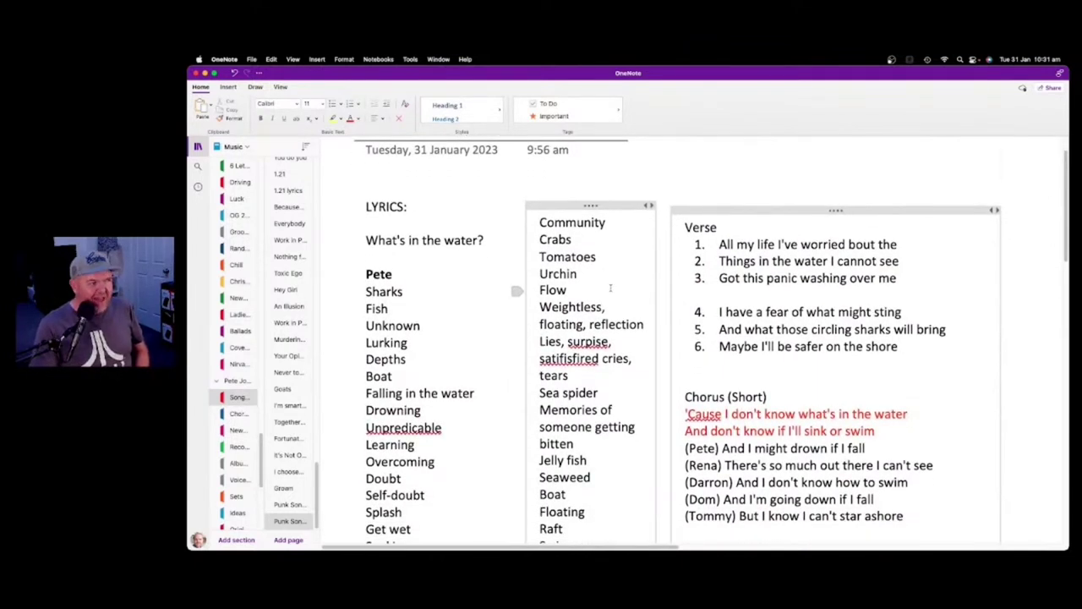
{"action": "scroll", "coordinate": [609, 289], "scroll_direction": "down", "scroll_amount": 8}
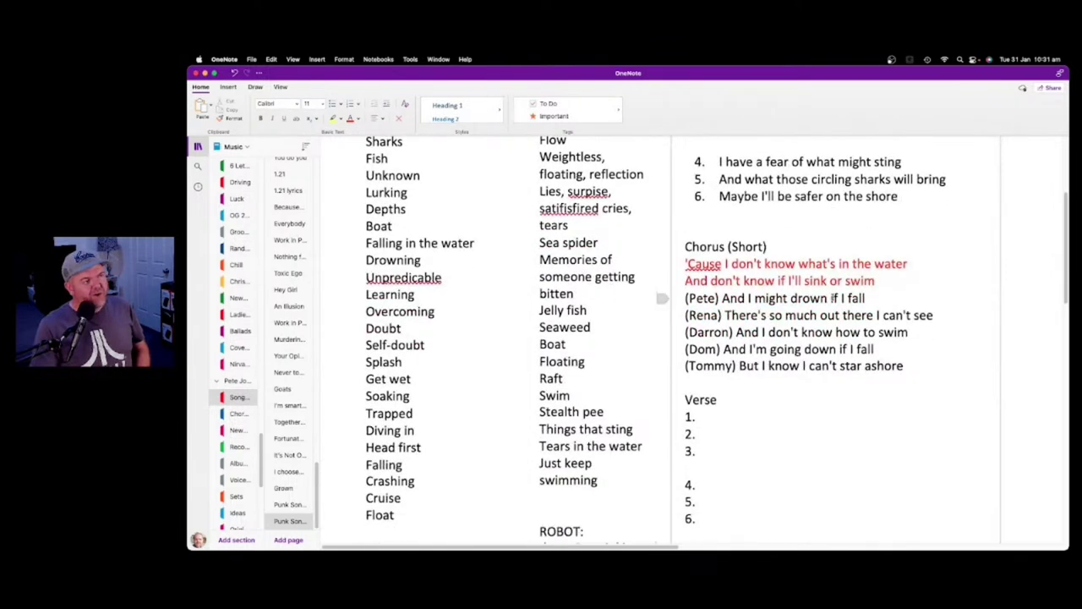
{"action": "scroll", "coordinate": [832, 298], "scroll_direction": "down", "scroll_amount": 12}
{"action": "scroll", "coordinate": [898, 319], "scroll_direction": "up", "scroll_amount": 10}
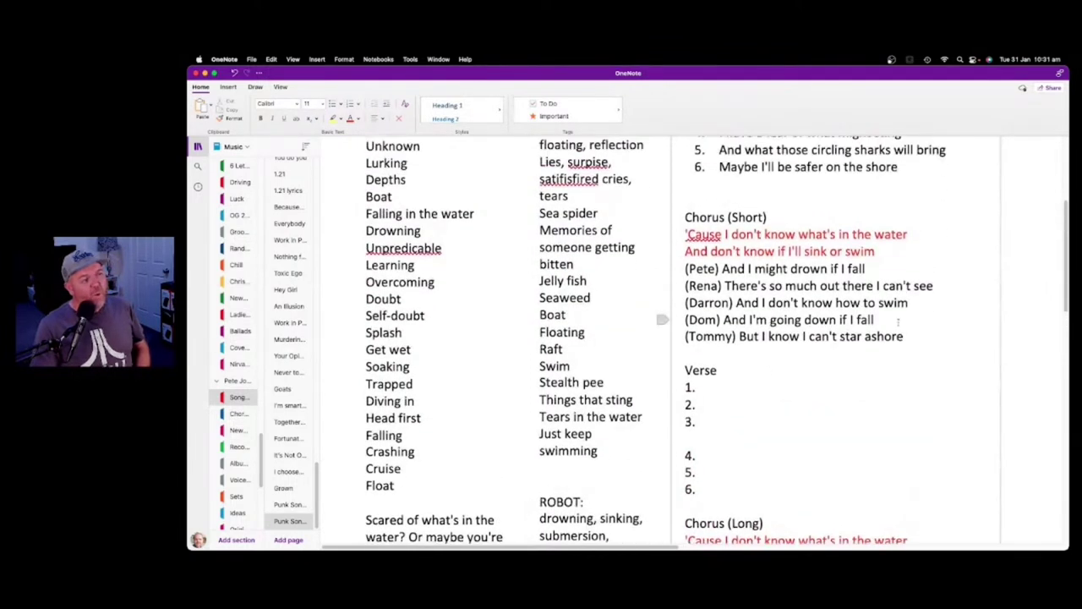
Review the contributors' five lines in the short chorus and check the rest of the lyrics page
{"action": "left_click_drag", "start_coordinate": [905, 339], "coordinate": [685, 268]}
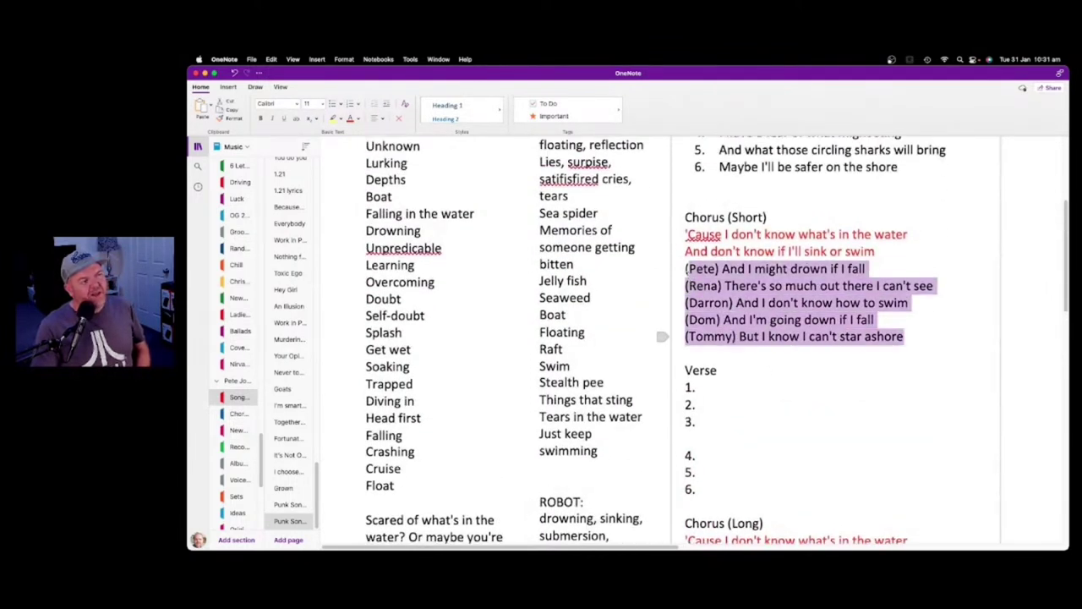
{"action": "left_click", "coordinate": [685, 268]}
{"action": "scroll", "coordinate": [770, 318], "scroll_direction": "up", "scroll_amount": 15}
{"action": "scroll", "coordinate": [769, 319], "scroll_direction": "down", "scroll_amount": 14}
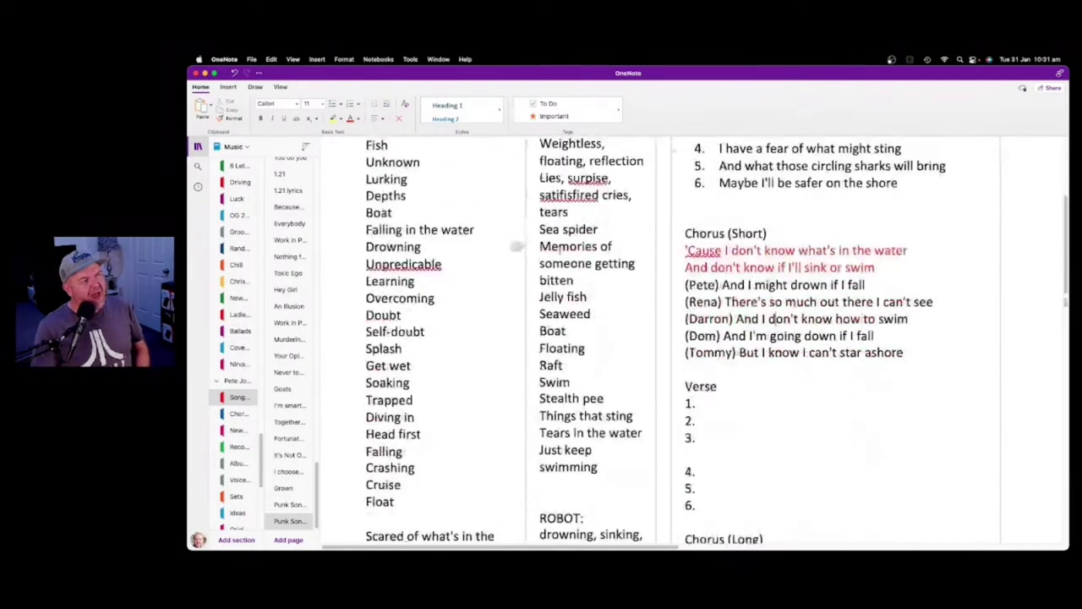
{"action": "scroll", "coordinate": [516, 246], "scroll_direction": "down", "scroll_amount": 15}
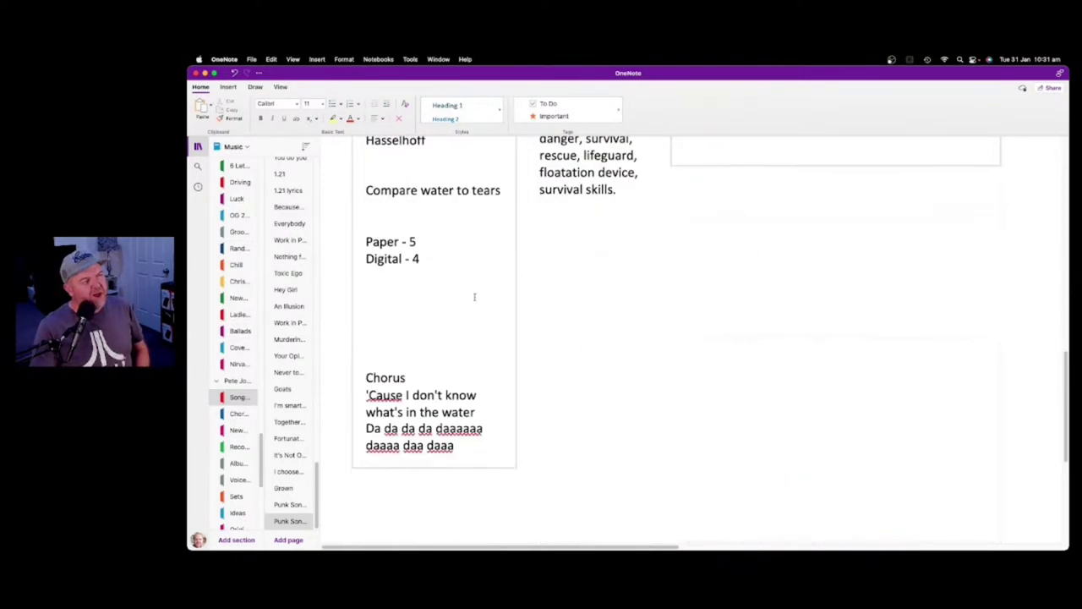
{"action": "scroll", "coordinate": [476, 296], "scroll_direction": "up", "scroll_amount": 10}
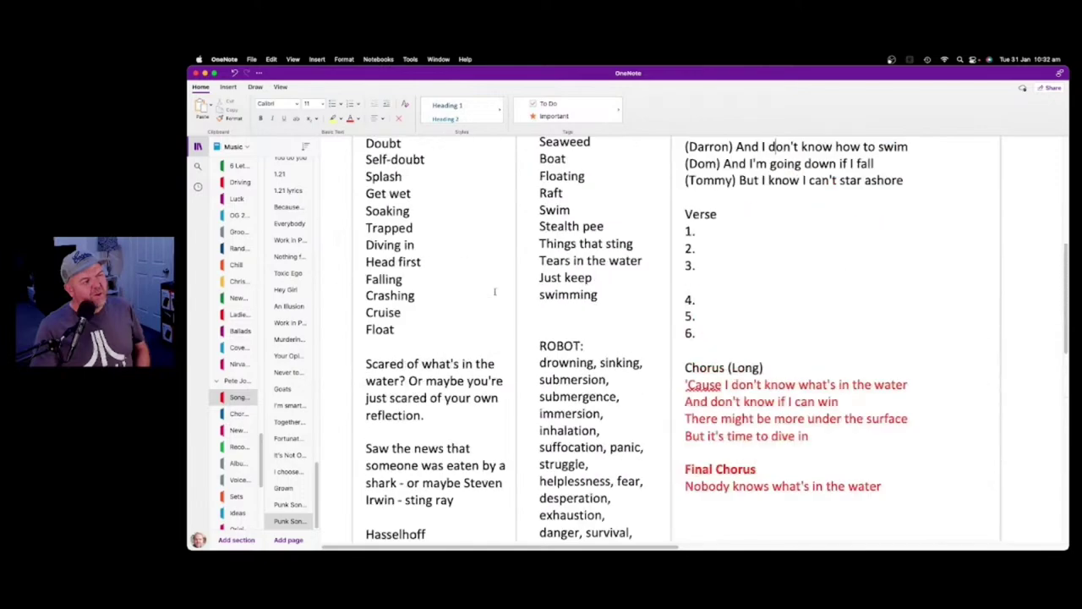
{"action": "scroll", "coordinate": [494, 292], "scroll_direction": "up", "scroll_amount": 9}
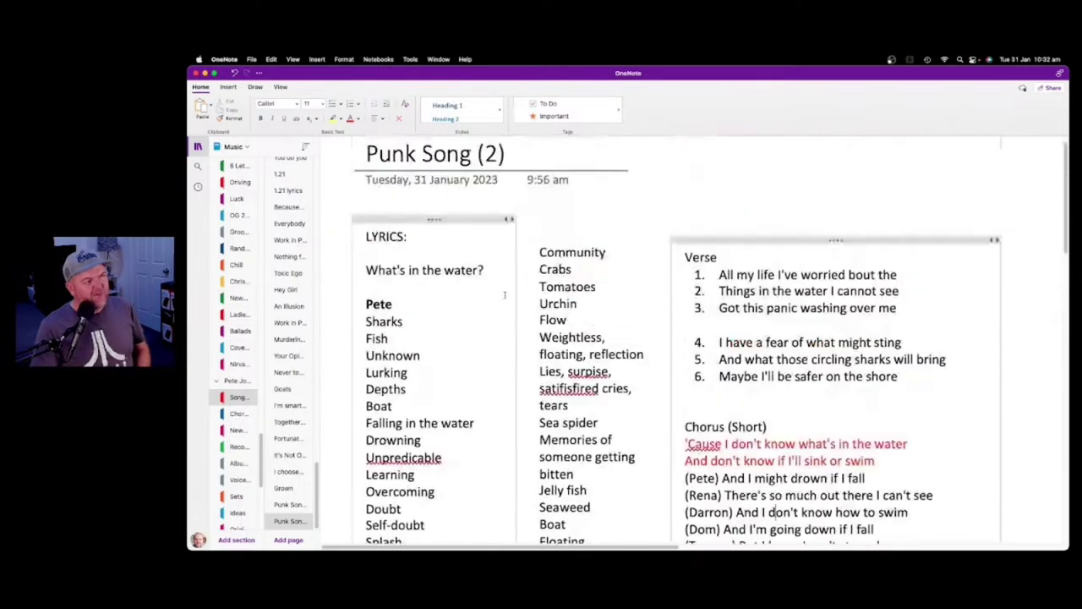
Change the empty verse's heading and the first verse's heading to "Verse 2"
{"action": "scroll", "coordinate": [504, 295], "scroll_direction": "down", "scroll_amount": 5}
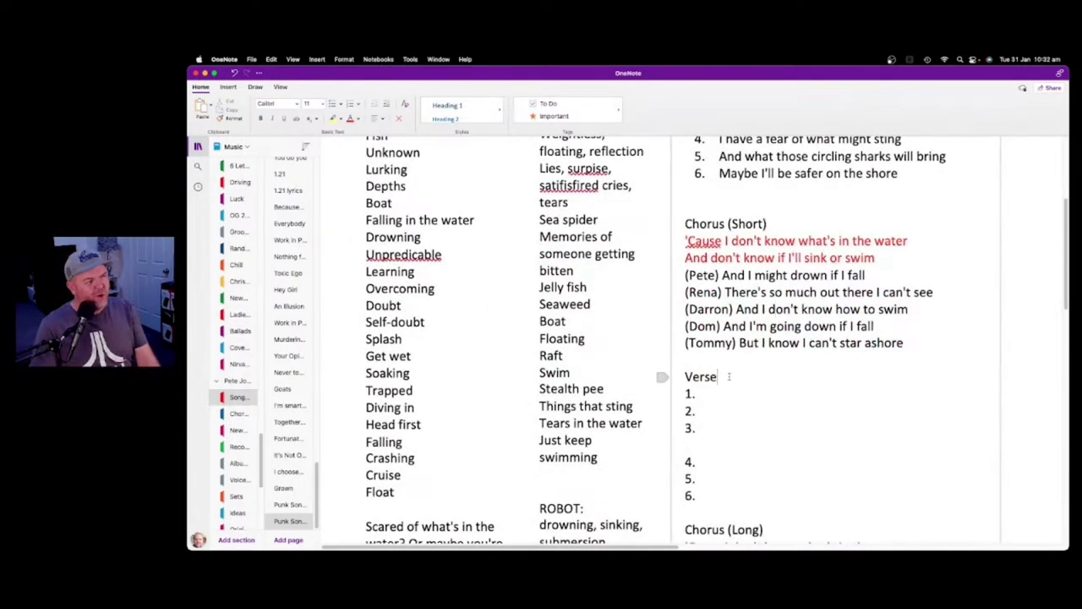
{"action": "type", "text": "2"}
{"action": "scroll", "coordinate": [728, 376], "scroll_direction": "up", "scroll_amount": 6}
{"action": "left_click", "coordinate": [720, 274]}
{"action": "type", "text": "2"}
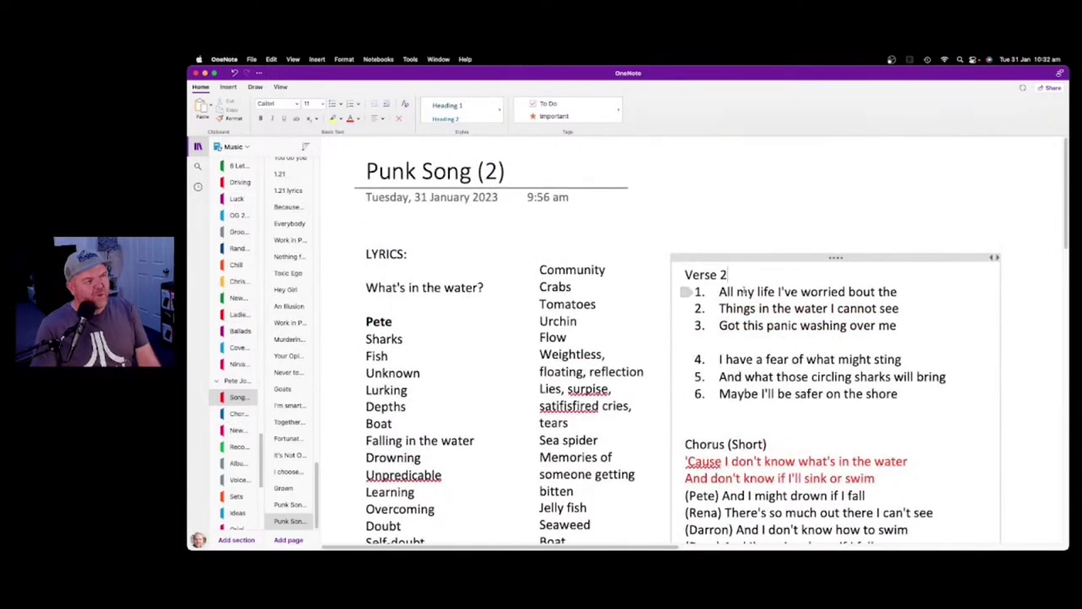
{"action": "scroll", "coordinate": [786, 310], "scroll_direction": "down", "scroll_amount": 2}
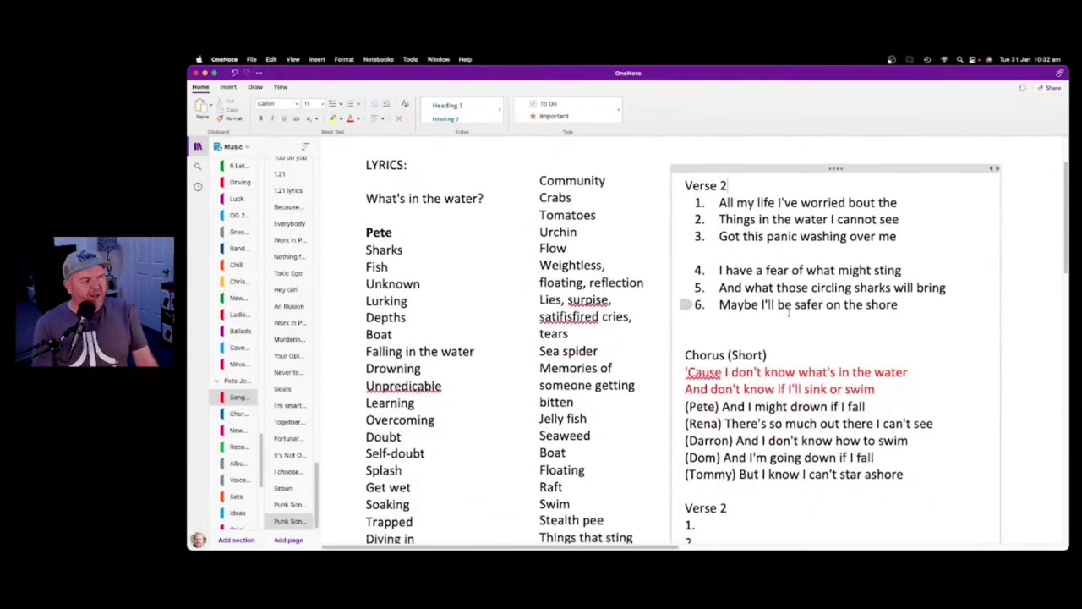
Reread the completed verse and the short chorus above the empty verse
{"action": "scroll", "coordinate": [789, 312], "scroll_direction": "down", "scroll_amount": 2}
{"action": "scroll", "coordinate": [786, 321], "scroll_direction": "up", "scroll_amount": 1}
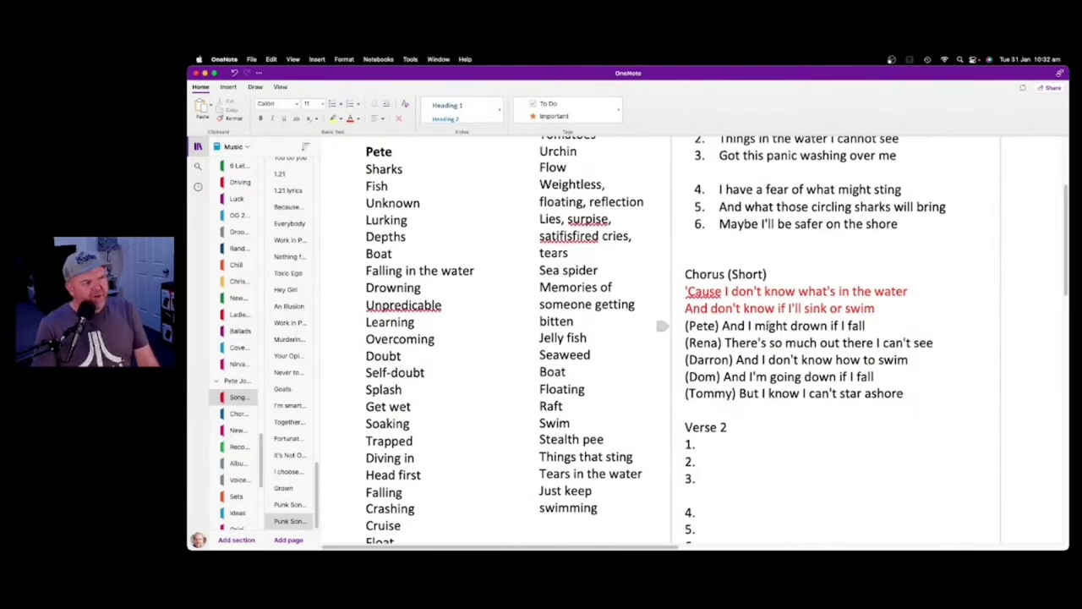
{"action": "scroll", "coordinate": [786, 321], "scroll_direction": "up", "scroll_amount": 2}
{"action": "scroll", "coordinate": [747, 342], "scroll_direction": "up", "scroll_amount": 1}
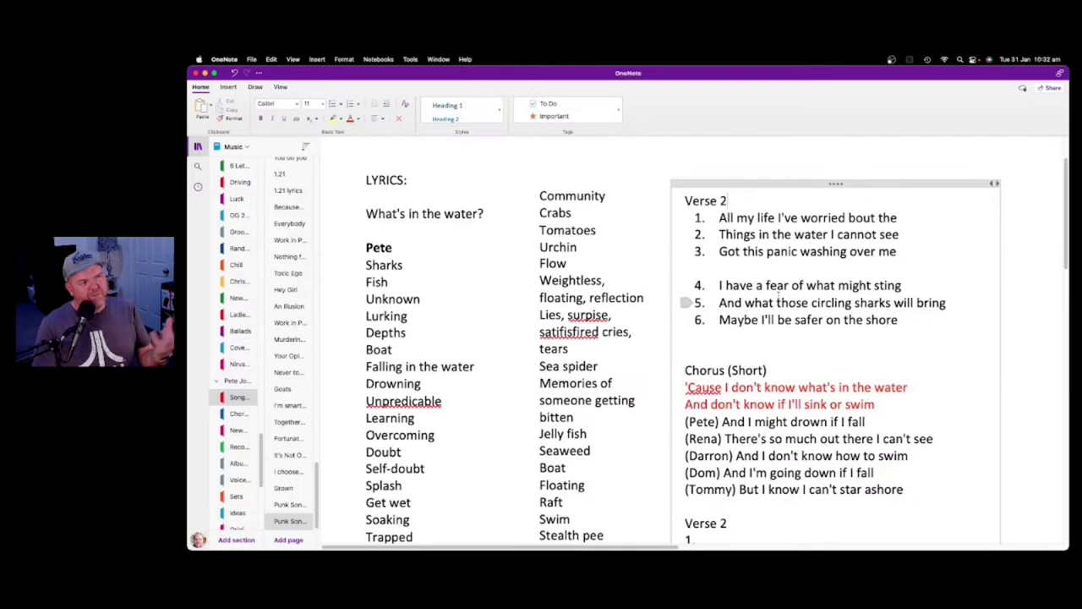
{"action": "scroll", "coordinate": [770, 285], "scroll_direction": "down", "scroll_amount": 2}
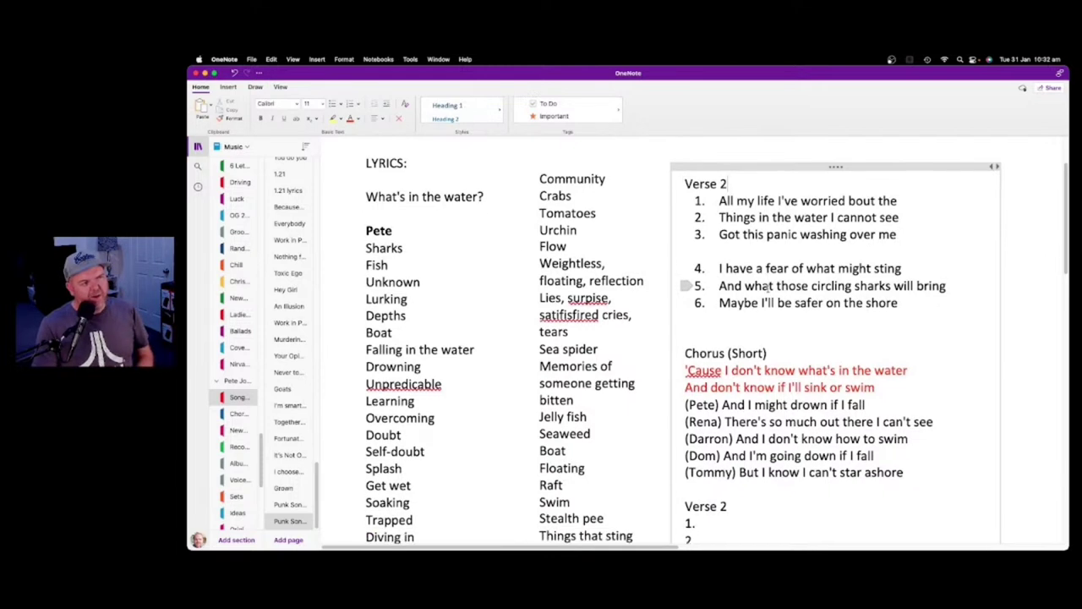
{"action": "scroll", "coordinate": [769, 286], "scroll_direction": "down", "scroll_amount": 2}
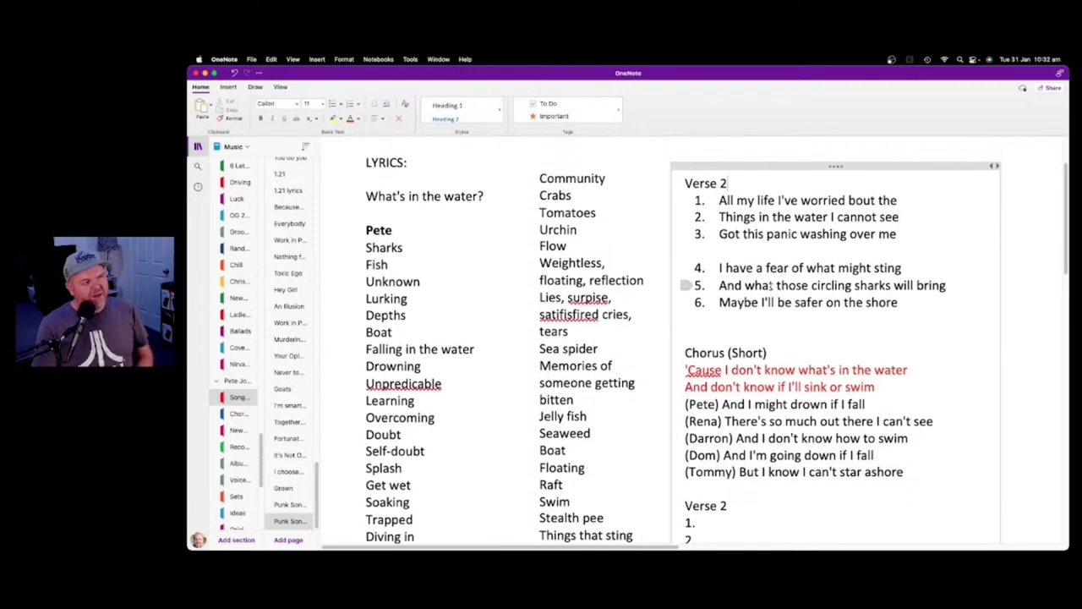
{"action": "scroll", "coordinate": [794, 267], "scroll_direction": "down", "scroll_amount": 3}
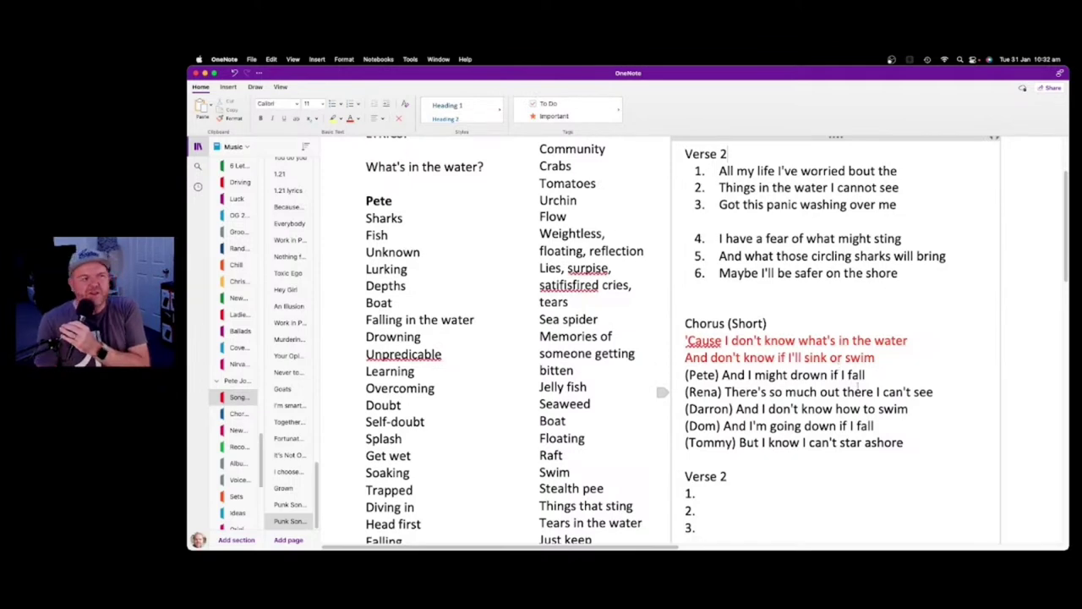
Write "I was watching the news today" as the first line of the empty verse below the short chorus
{"action": "scroll", "coordinate": [707, 361], "scroll_direction": "down", "scroll_amount": 5}
{"action": "left_click", "coordinate": [720, 327]}
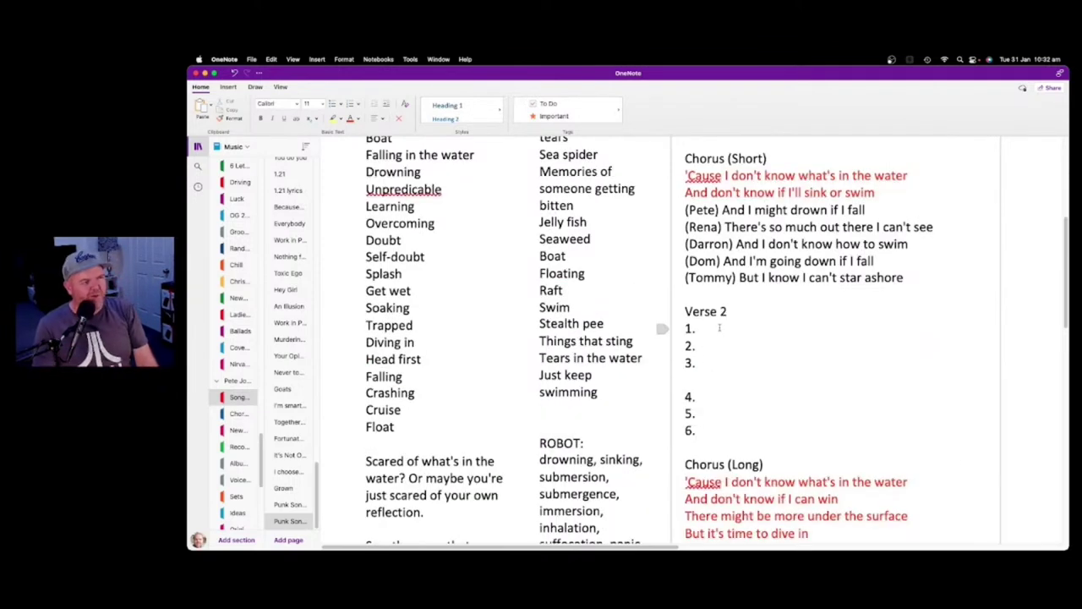
{"action": "type", "text": "I w"}
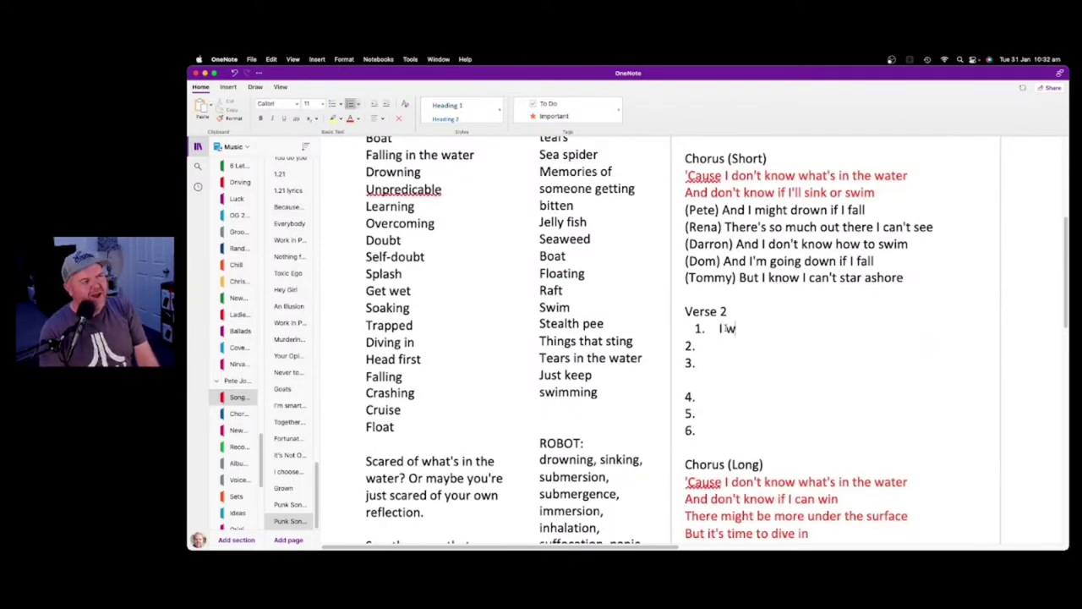
{"action": "type", "text": "as watching the bew tida"}
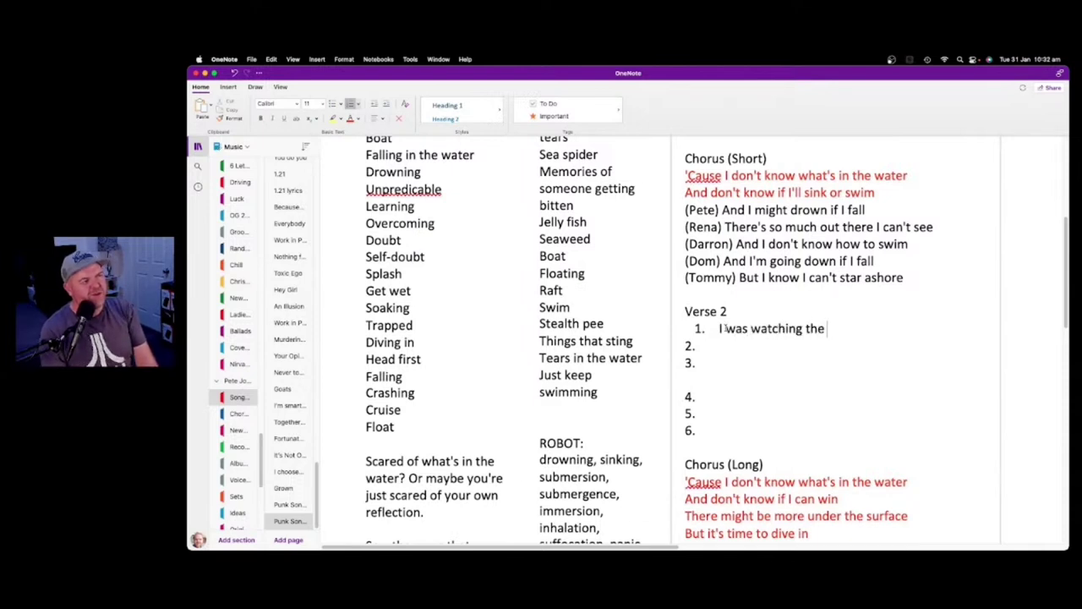
{"action": "key", "text": "BackSpace"}
{"action": "key", "text": "BackSpace"}
{"action": "key", "text": "BackSpace"}
{"action": "key", "text": "BackSpace"}
{"action": "key", "text": "BackSpace"}
{"action": "key", "text": "BackSpace"}
{"action": "key", "text": "BackSpace"}
{"action": "key", "text": "BackSpace"}
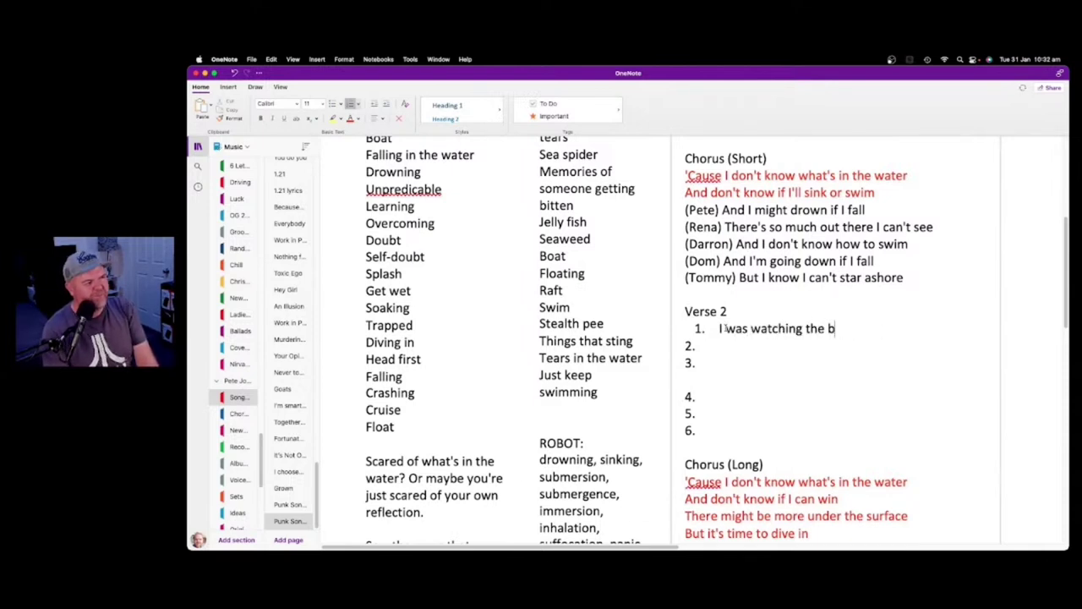
{"action": "type", "text": "bew"}
{"action": "key", "text": "BackSpace"}
{"action": "key", "text": "BackSpace"}
{"action": "key", "text": "BackSpace"}
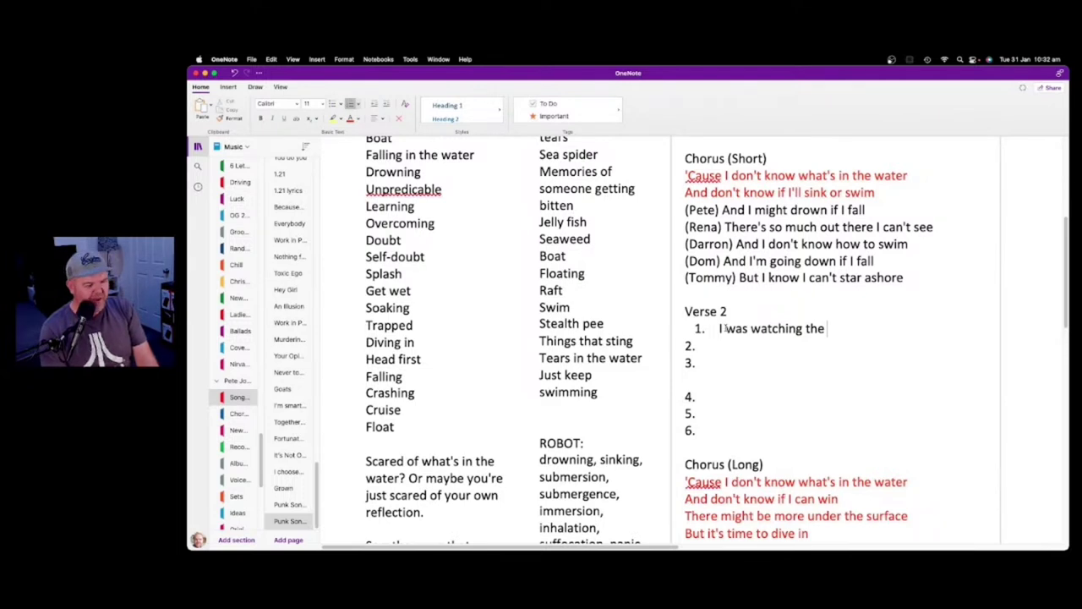
{"action": "type", "text": "news today"}
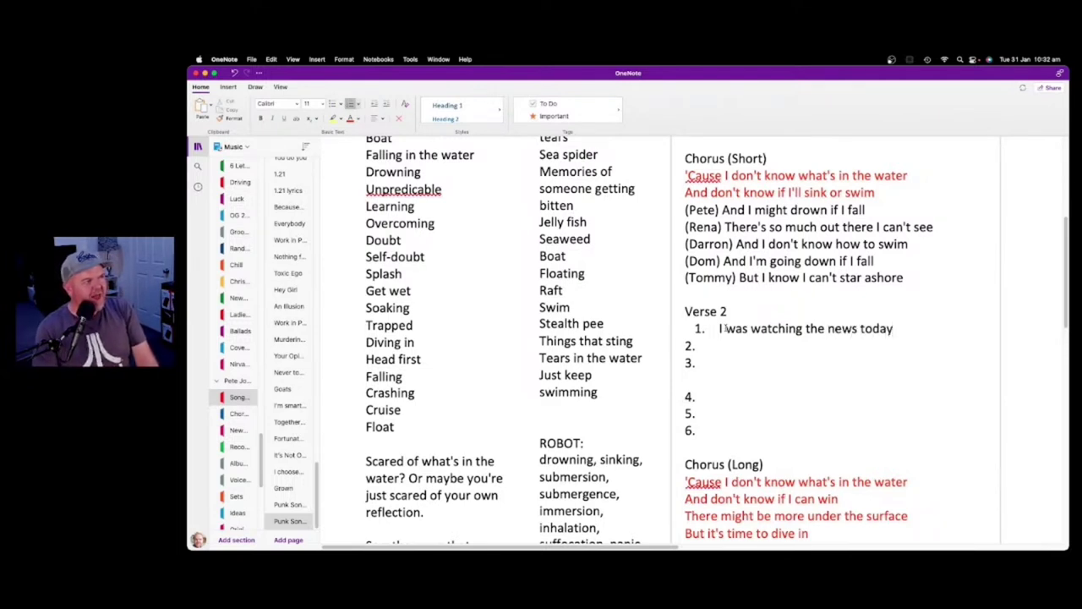
Extend the new verse's first line with "and" and start a second numbered line below it
{"action": "scroll", "coordinate": [800, 297], "scroll_direction": "up", "scroll_amount": 5}
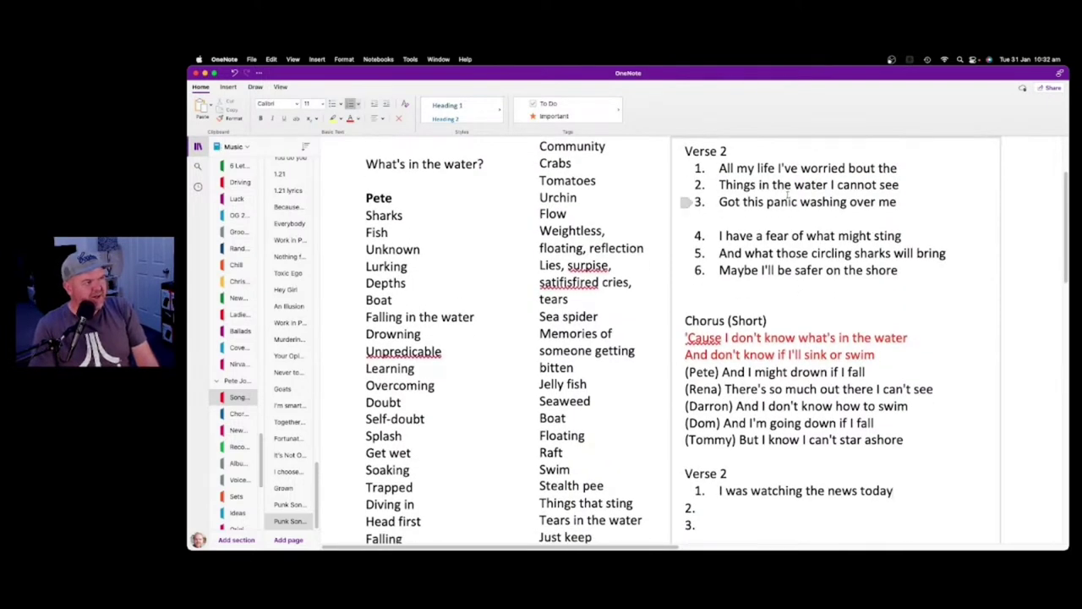
{"action": "scroll", "coordinate": [803, 369], "scroll_direction": "down", "scroll_amount": 1}
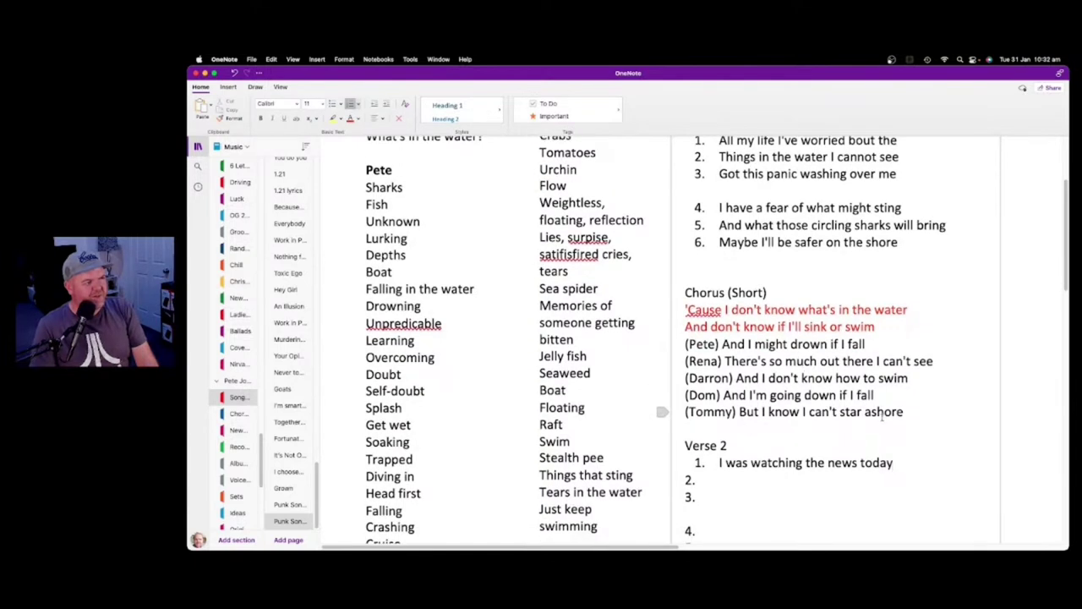
{"action": "type", "text": "and"}
{"action": "key", "text": "Return"}
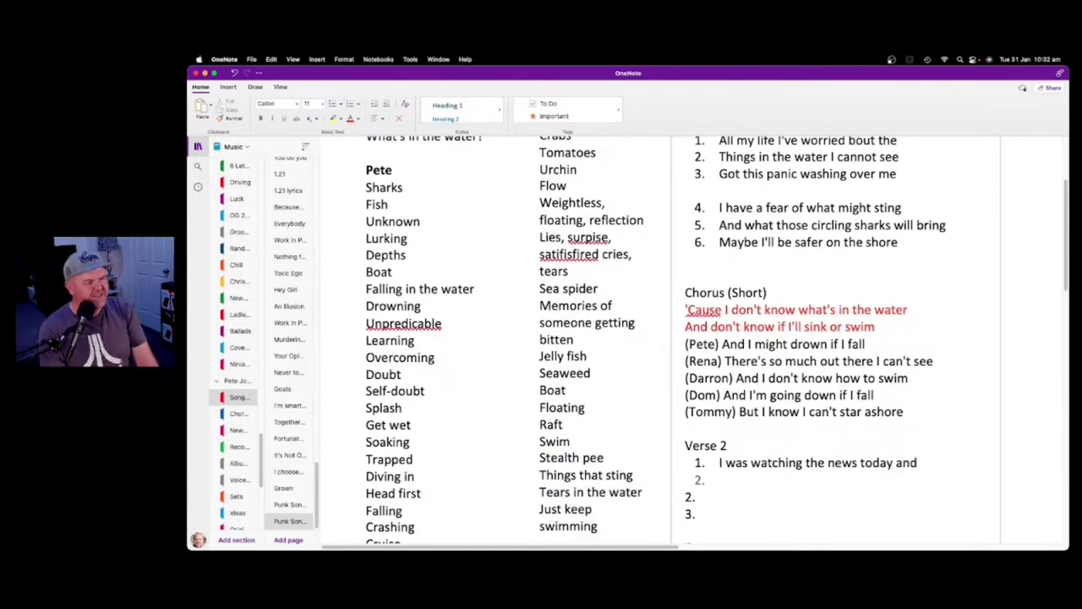
Write "The man said some just float away" as the second line of the new verse
{"action": "type", "text": "Someone"}
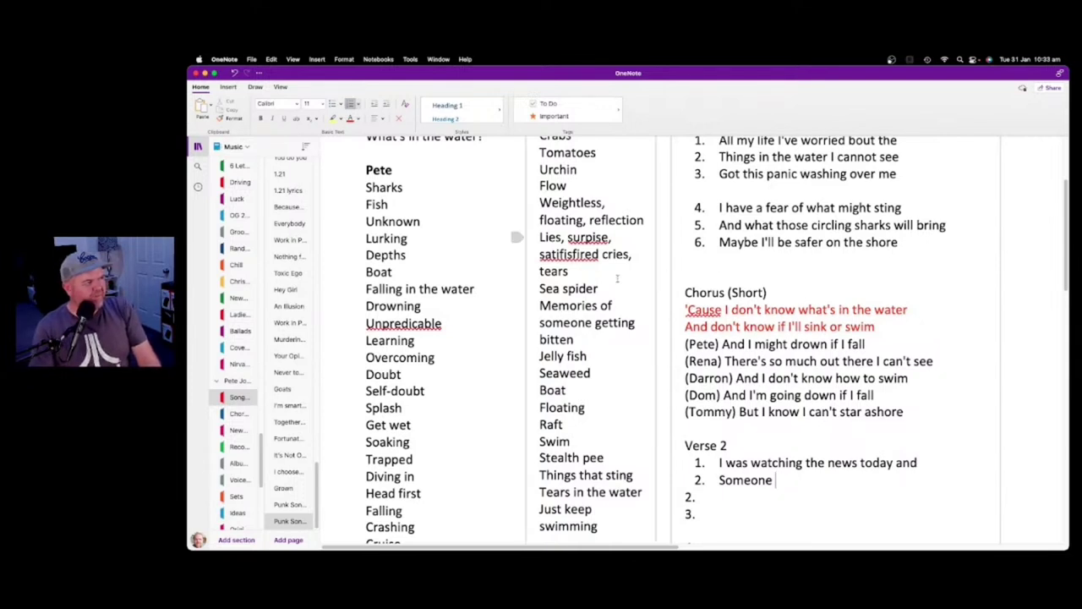
{"action": "scroll", "coordinate": [609, 279], "scroll_direction": "up", "scroll_amount": 3}
{"action": "scroll", "coordinate": [515, 281], "scroll_direction": "down", "scroll_amount": 3}
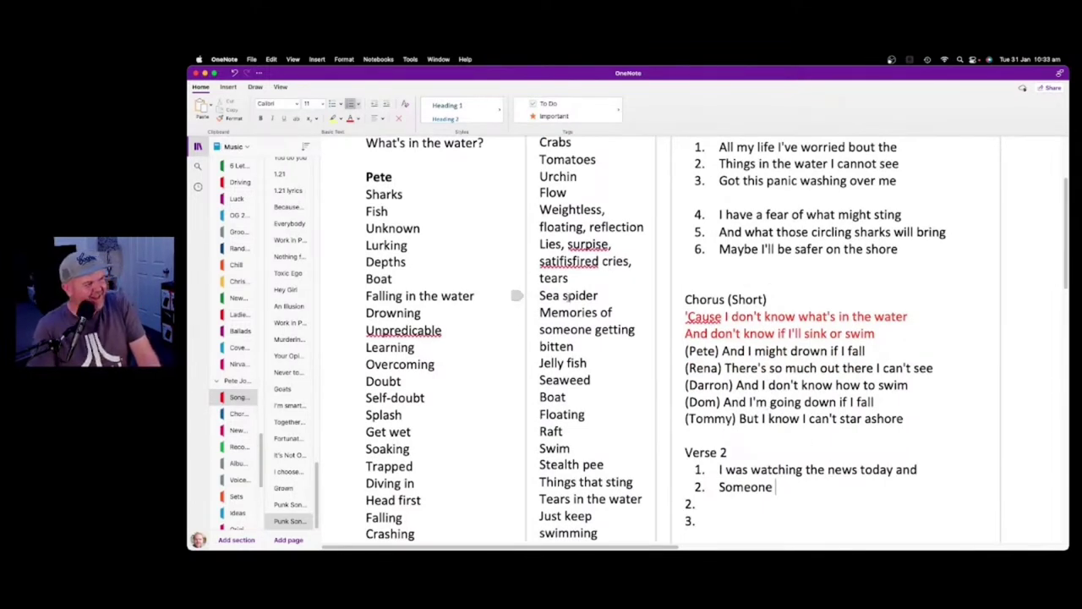
{"action": "scroll", "coordinate": [751, 311], "scroll_direction": "down", "scroll_amount": 3}
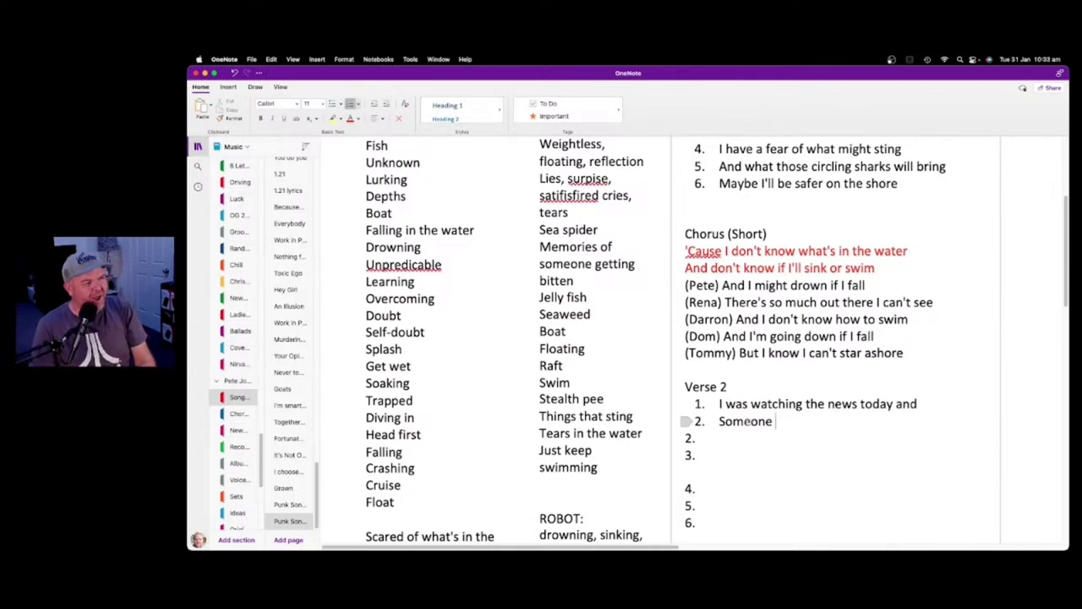
{"action": "double_click", "coordinate": [747, 420]}
{"action": "type", "text": "The man "}
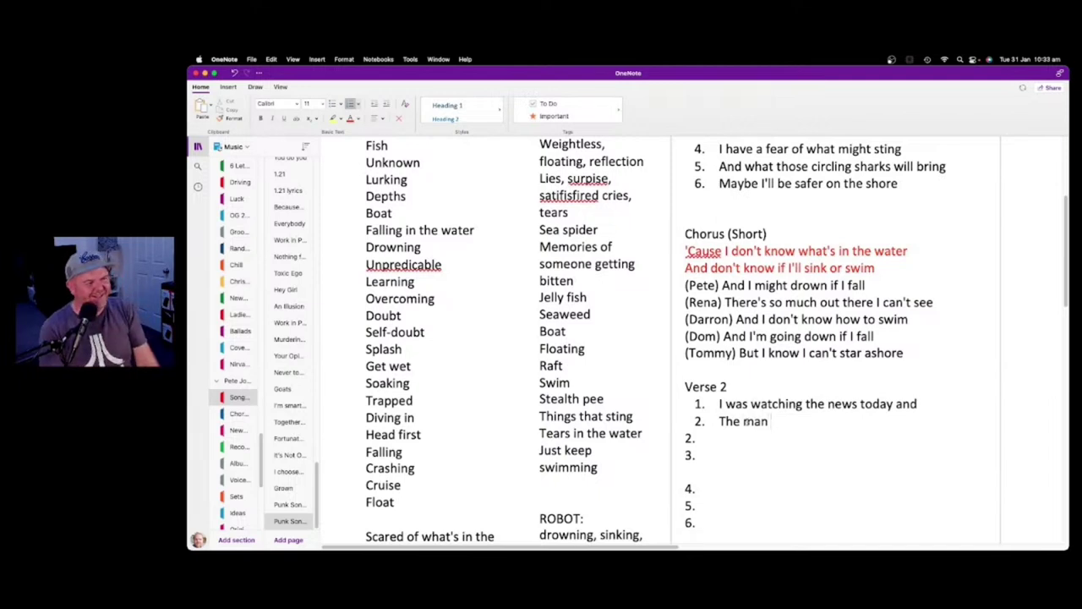
{"action": "type", "text": "said "}
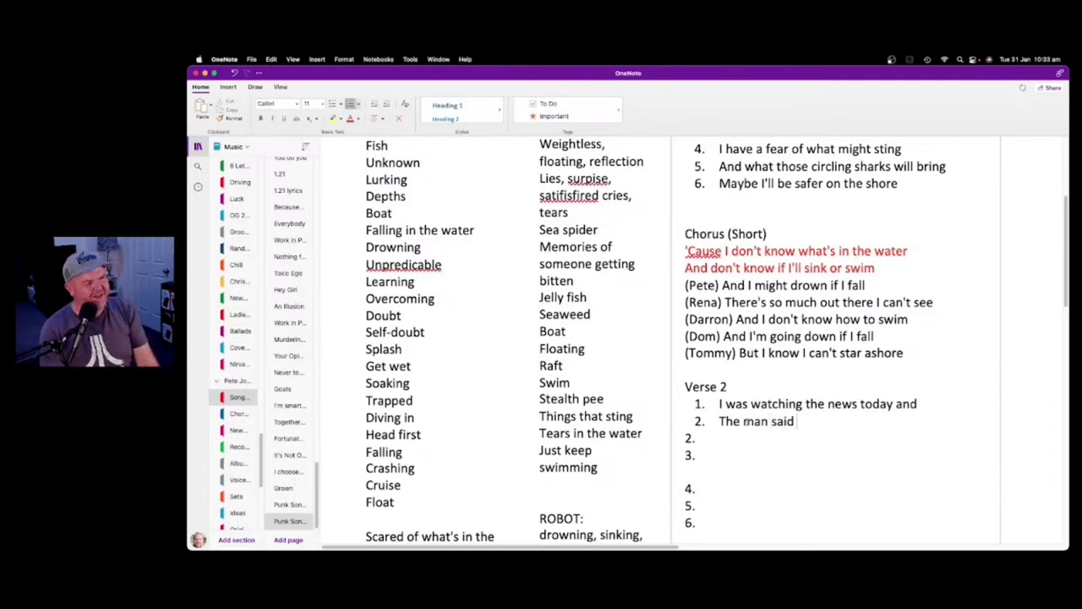
{"action": "type", "text": "some just float away"}
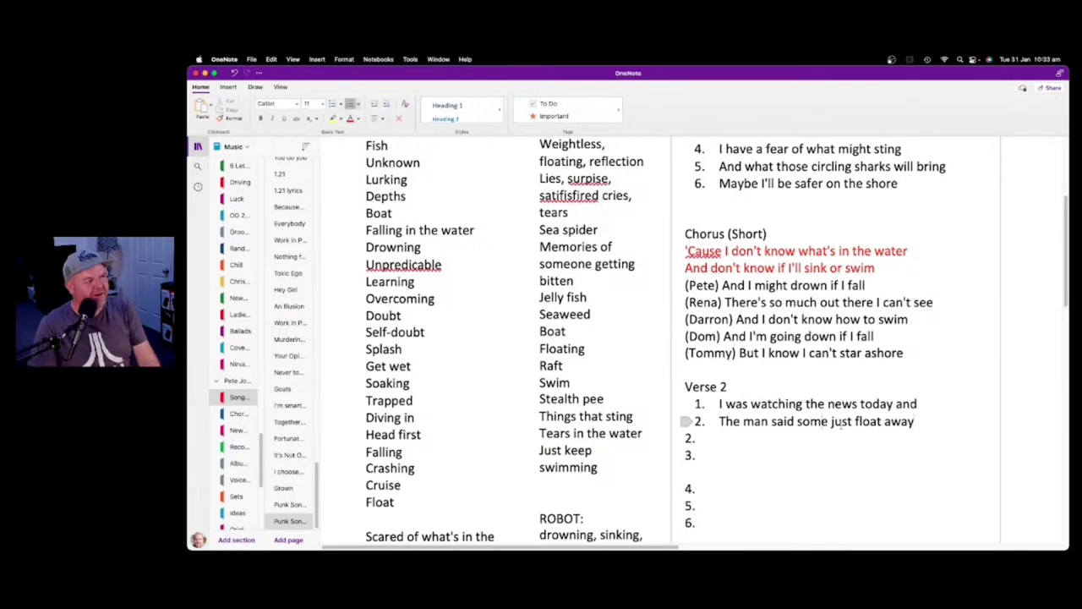
Insert "people" after "some" in the second line, remove the spare number 2 below it, and make the third line a numbered list item
{"action": "left_click", "coordinate": [826, 421]}
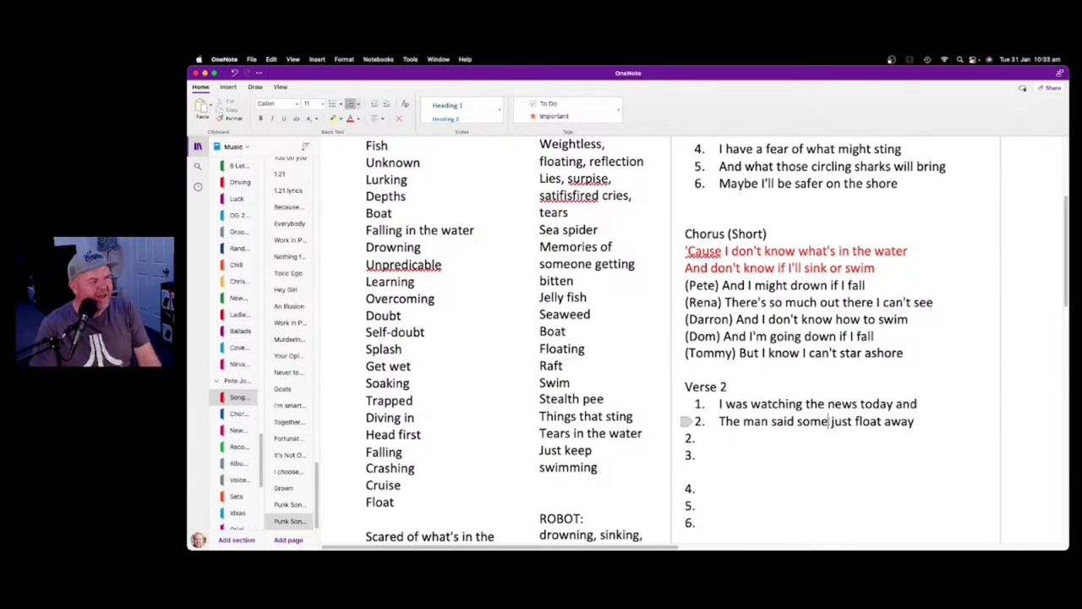
{"action": "type", "text": "people"}
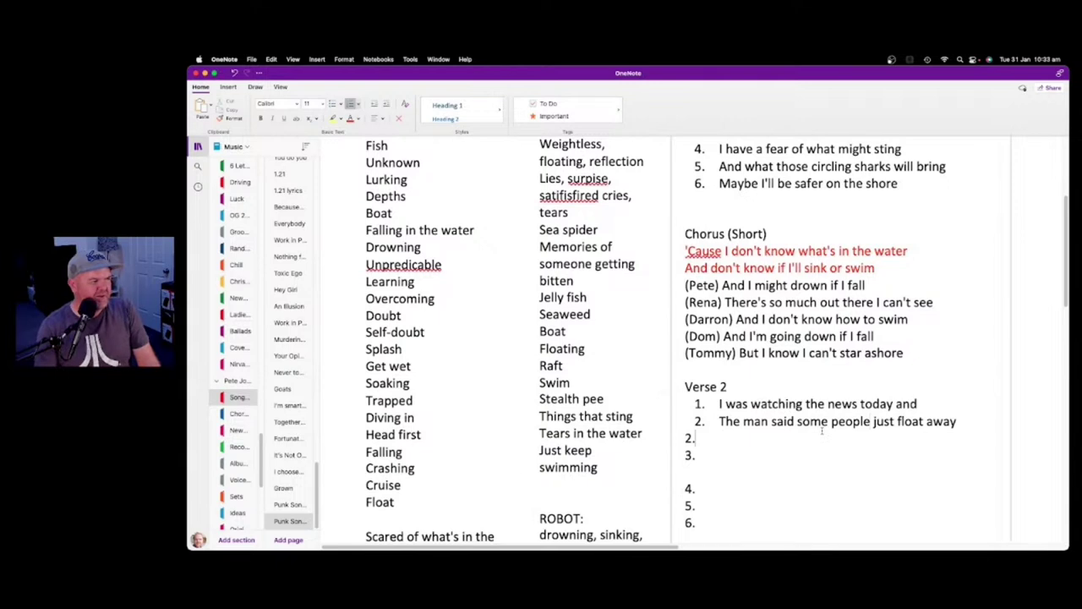
{"action": "key", "text": "BackSpace"}
{"action": "key", "text": "BackSpace"}
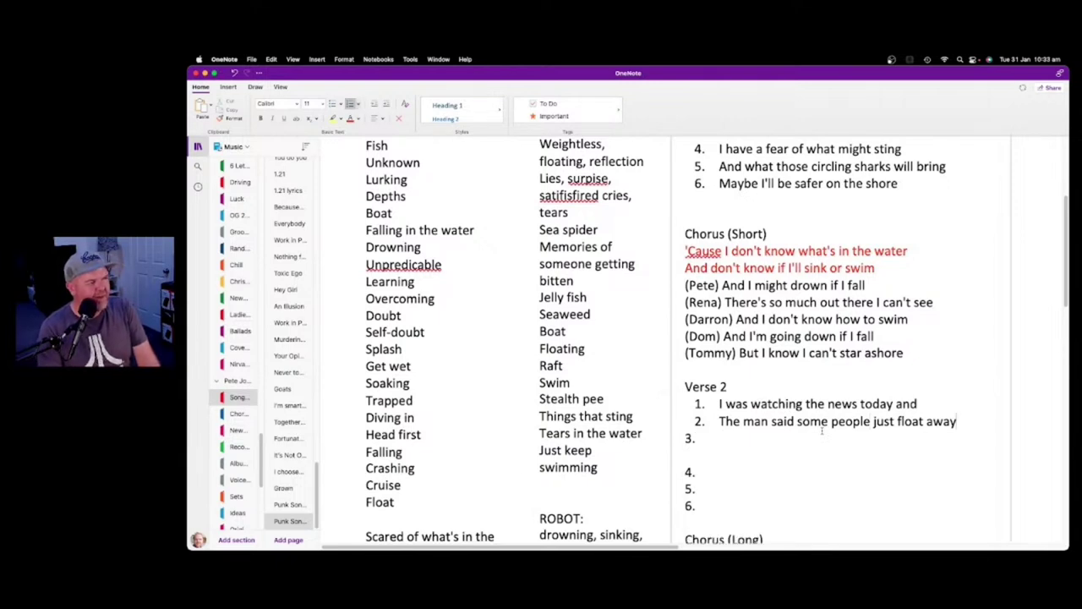
{"action": "key", "text": "Tab"}
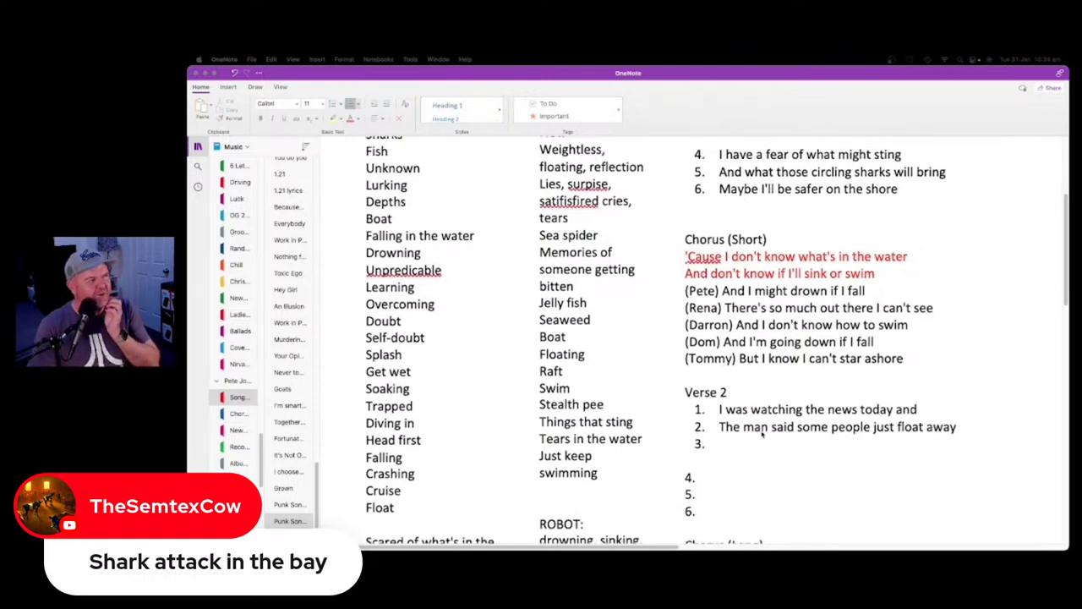
{"action": "scroll", "coordinate": [765, 437], "scroll_direction": "up", "scroll_amount": 1}
{"action": "left_click", "coordinate": [746, 449]}
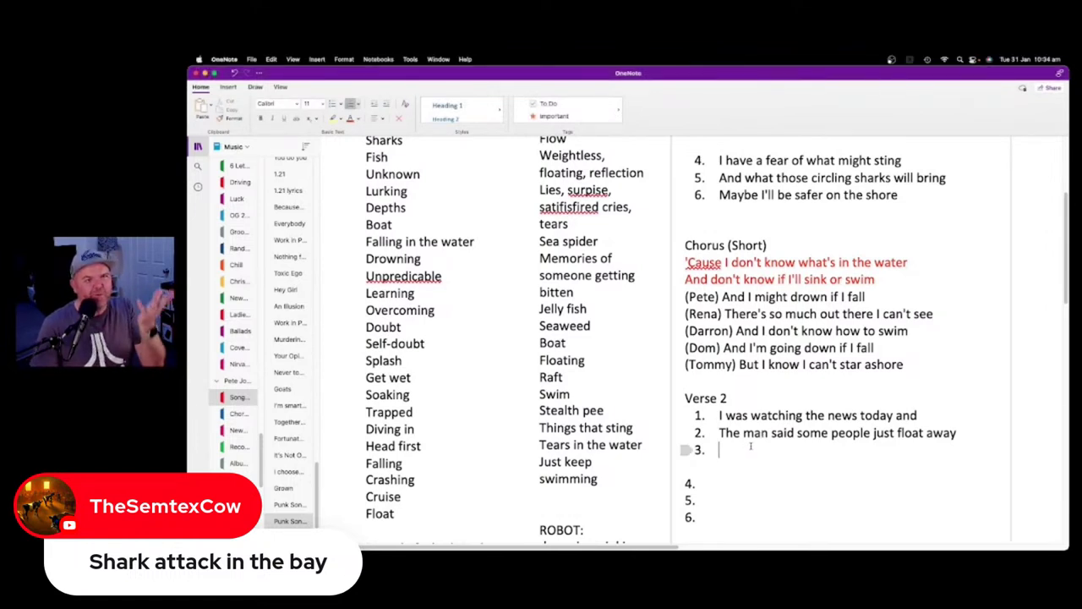
Check the brainstormed word lists for ideas and note "Reflection" on the new verse's fourth line
{"action": "scroll", "coordinate": [580, 244], "scroll_direction": "up", "scroll_amount": 3}
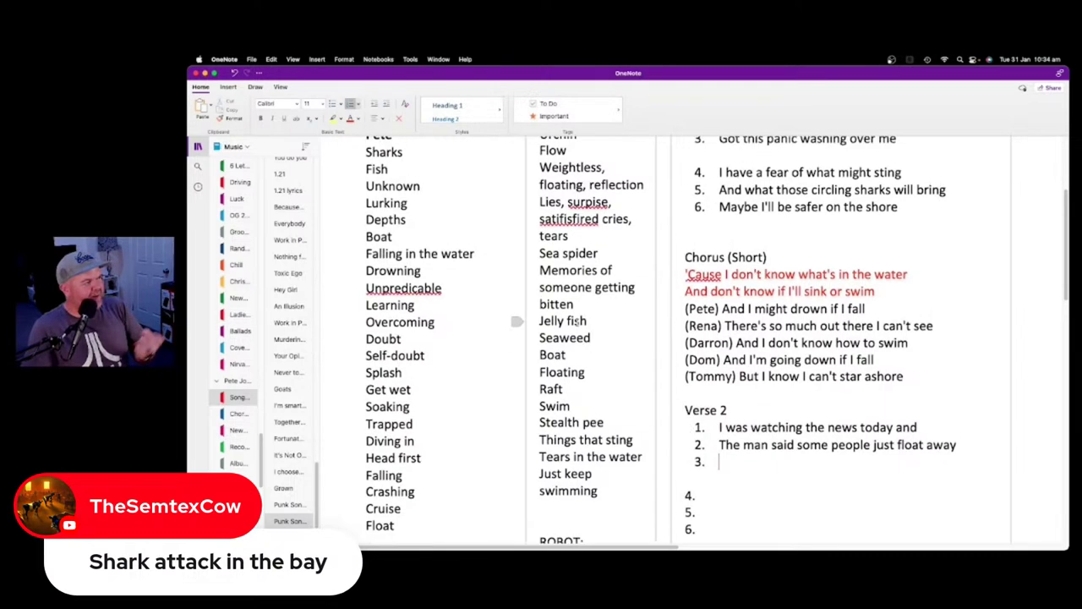
{"action": "scroll", "coordinate": [580, 244], "scroll_direction": "up", "scroll_amount": 1}
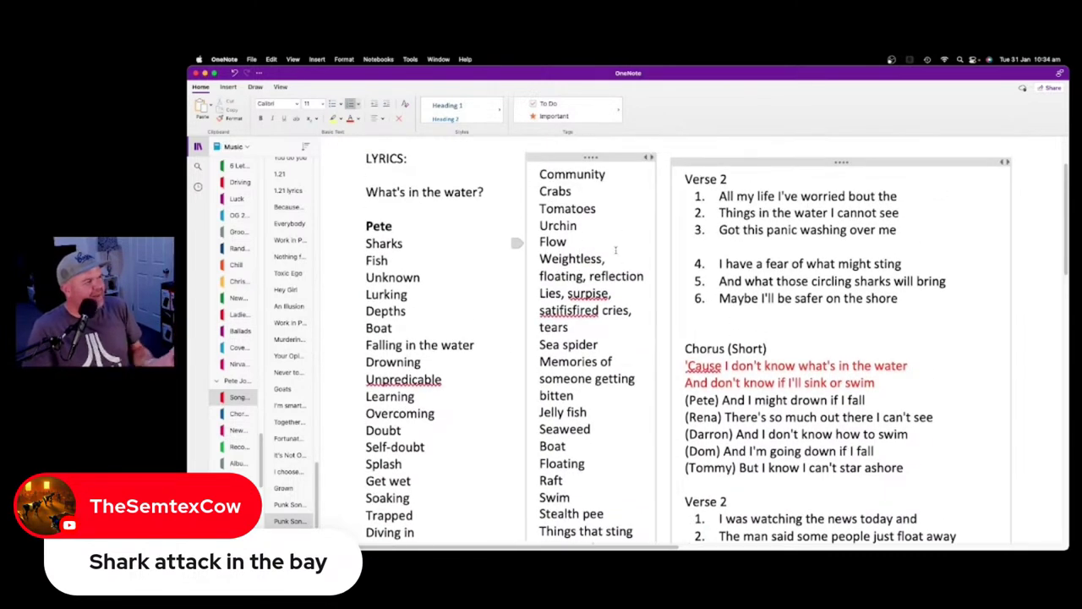
{"action": "scroll", "coordinate": [580, 245], "scroll_direction": "down", "scroll_amount": 2}
{"action": "scroll", "coordinate": [516, 254], "scroll_direction": "down", "scroll_amount": 2}
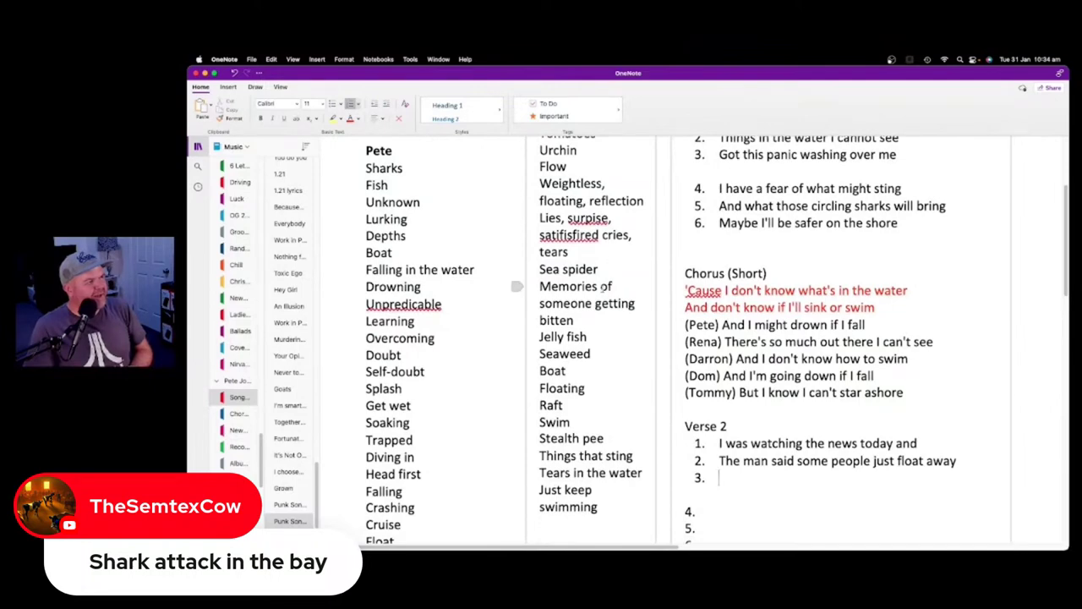
{"action": "scroll", "coordinate": [602, 286], "scroll_direction": "down", "scroll_amount": 4}
{"action": "left_click", "coordinate": [725, 436]}
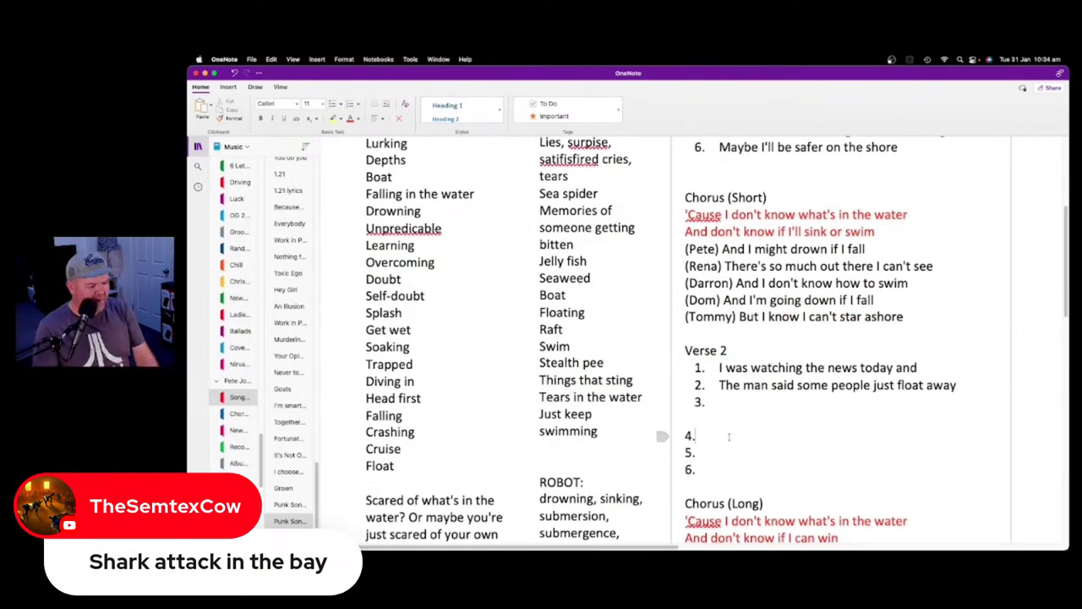
{"action": "type", "text": "Reflection"}
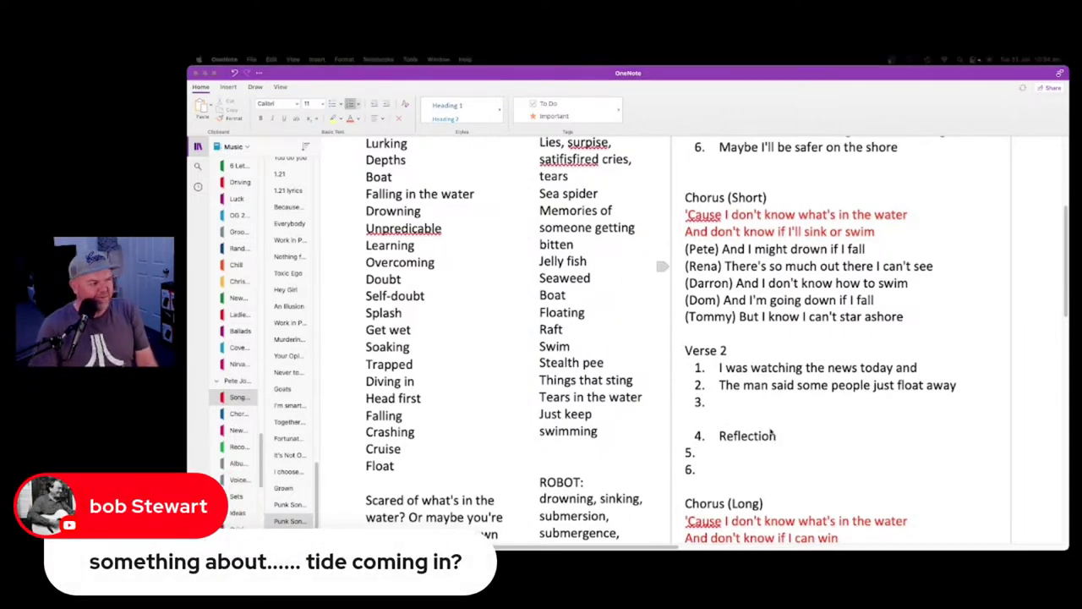
Note "Tides will always in" as the fifth line of Verse 2
{"action": "left_click", "coordinate": [748, 454]}
{"action": "type", "text": "Tid"}
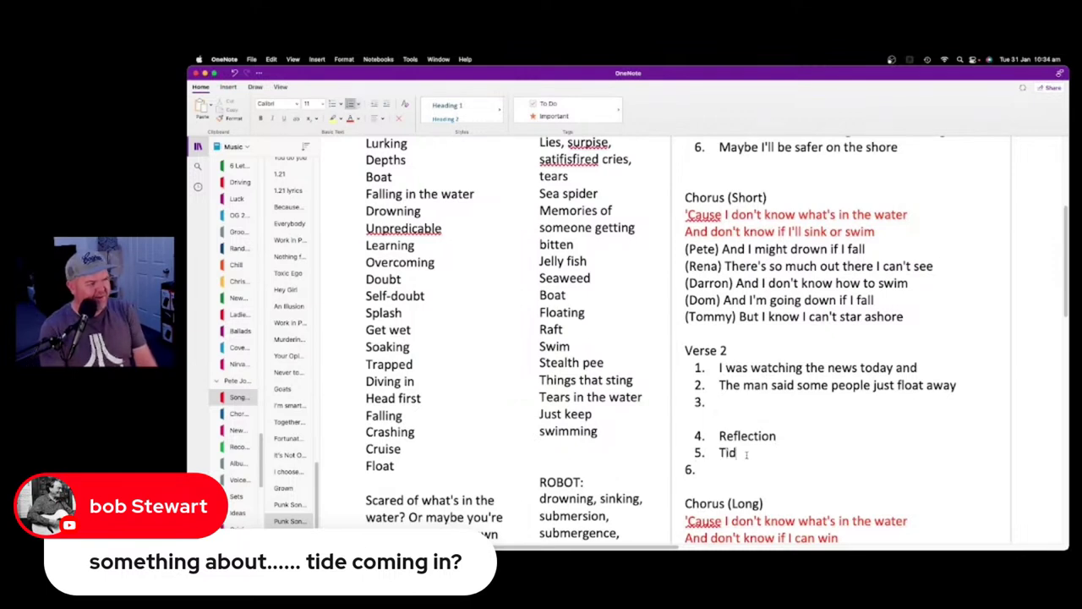
{"action": "type", "text": "e coming"}
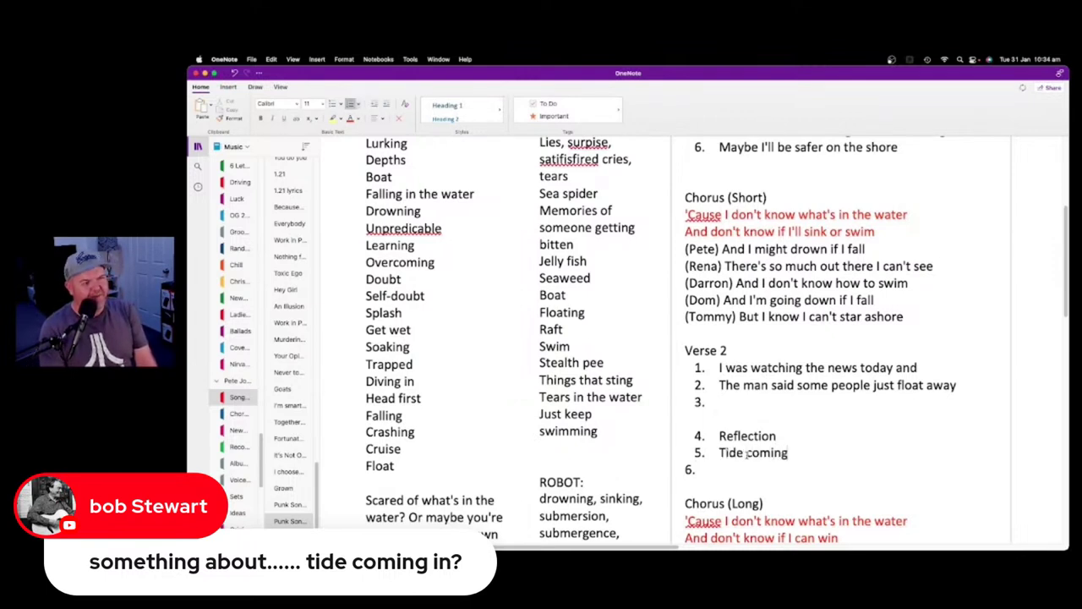
{"action": "key", "text": "BackSpace"}
{"action": "key", "text": "BackSpace"}
{"action": "key", "text": "BackSpace"}
{"action": "key", "text": "BackSpace"}
{"action": "key", "text": "BackSpace"}
{"action": "key", "text": "BackSpace"}
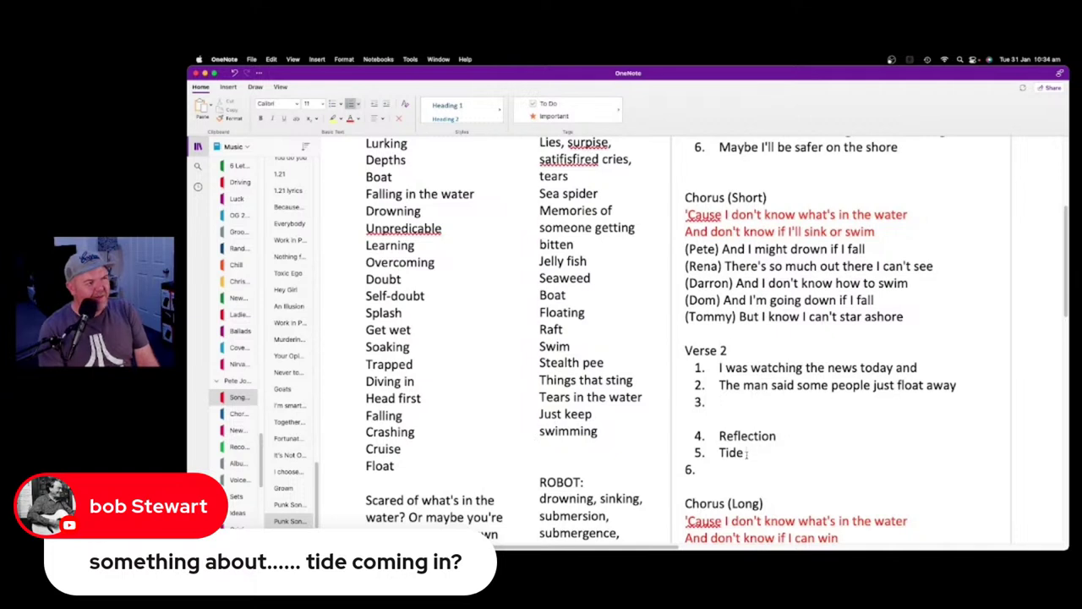
{"action": "type", "text": "s will always"}
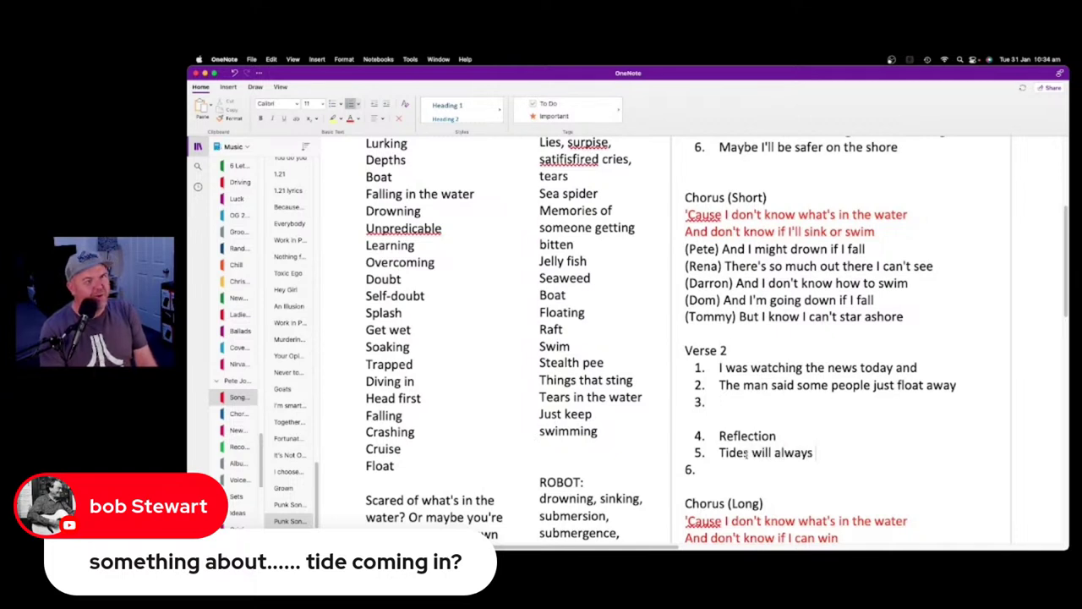
{"action": "type", "text": " in"}
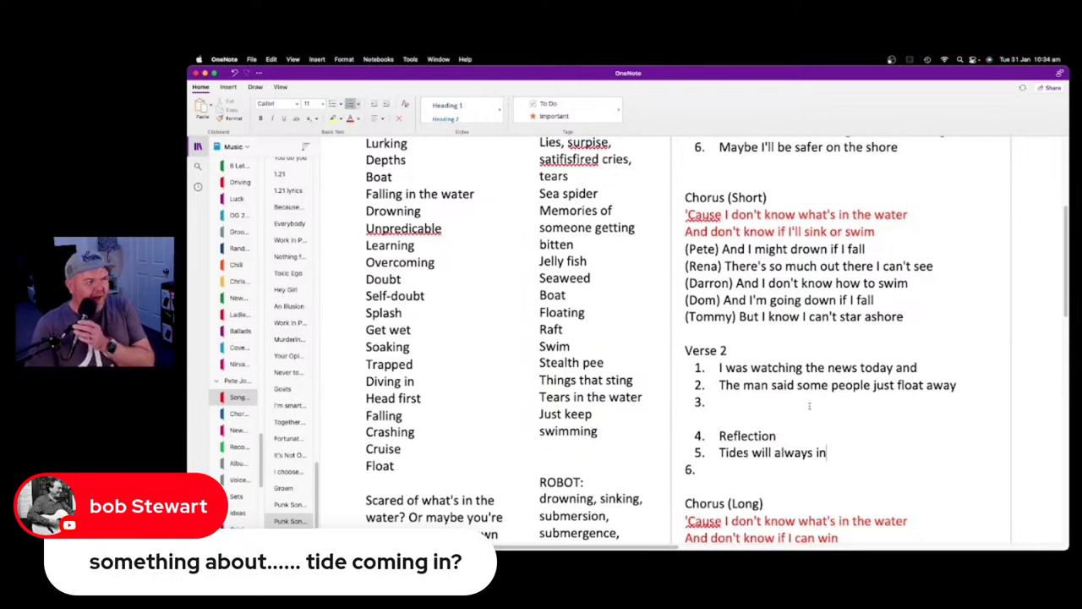
Write "And others never come back from down below" as the third line of Verse 2
{"action": "left_click", "coordinate": [774, 401]}
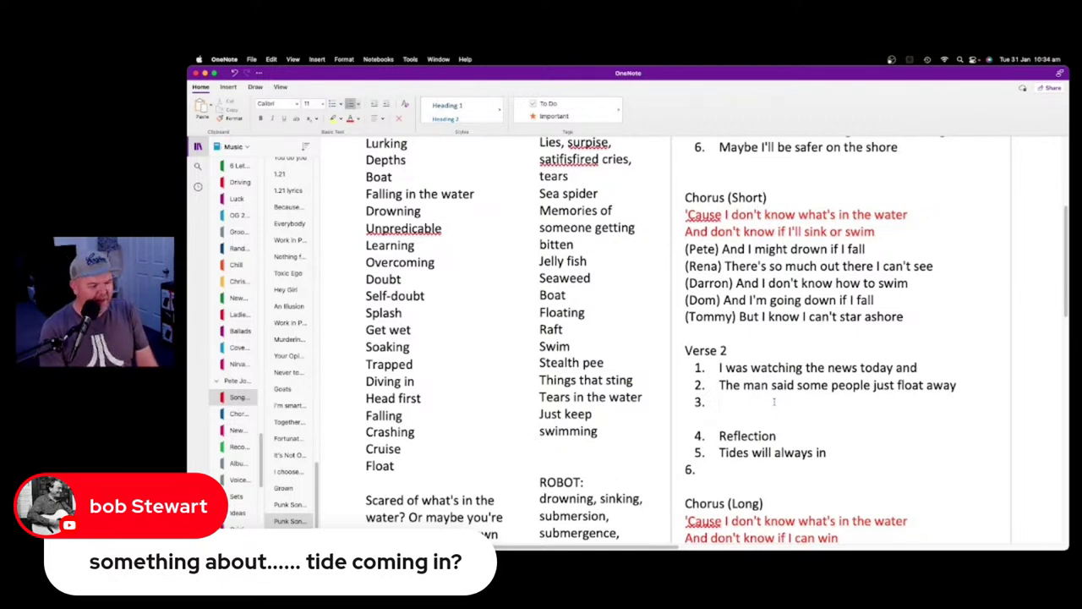
{"action": "type", "text": "And"}
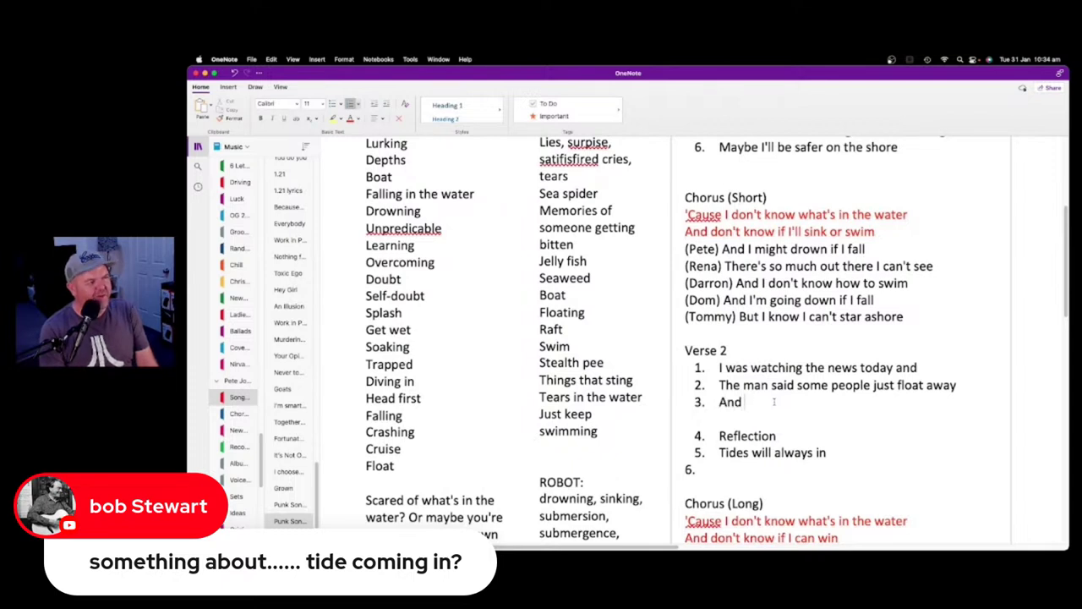
{"action": "type", "text": " others never"}
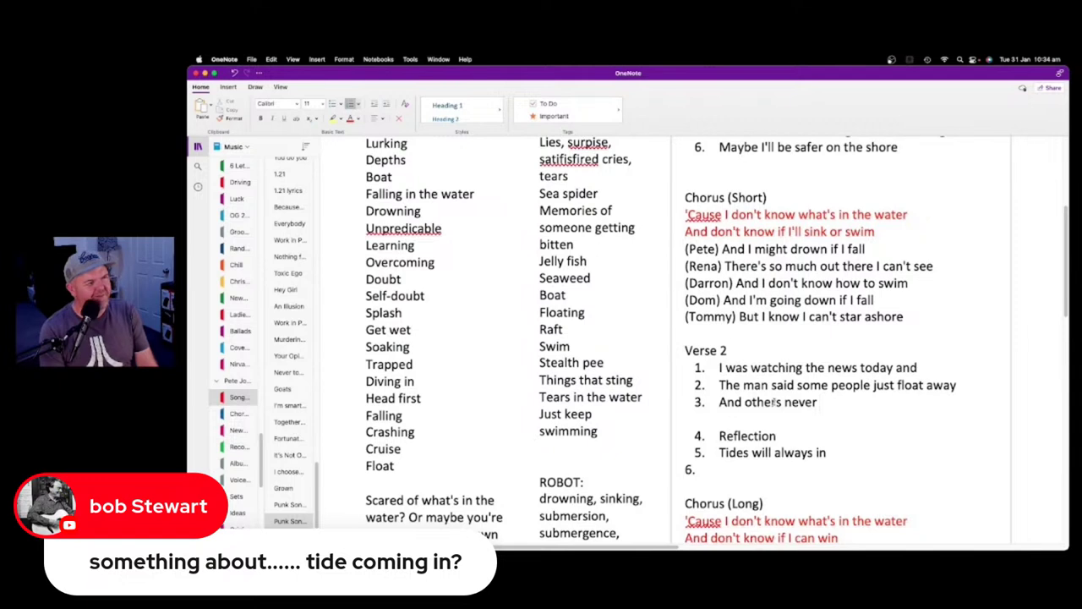
{"action": "type", "text": " come back fom"}
{"action": "key", "text": "BackSpace"}
{"action": "key", "text": "BackSpace"}
{"action": "key", "text": "BackSpace"}
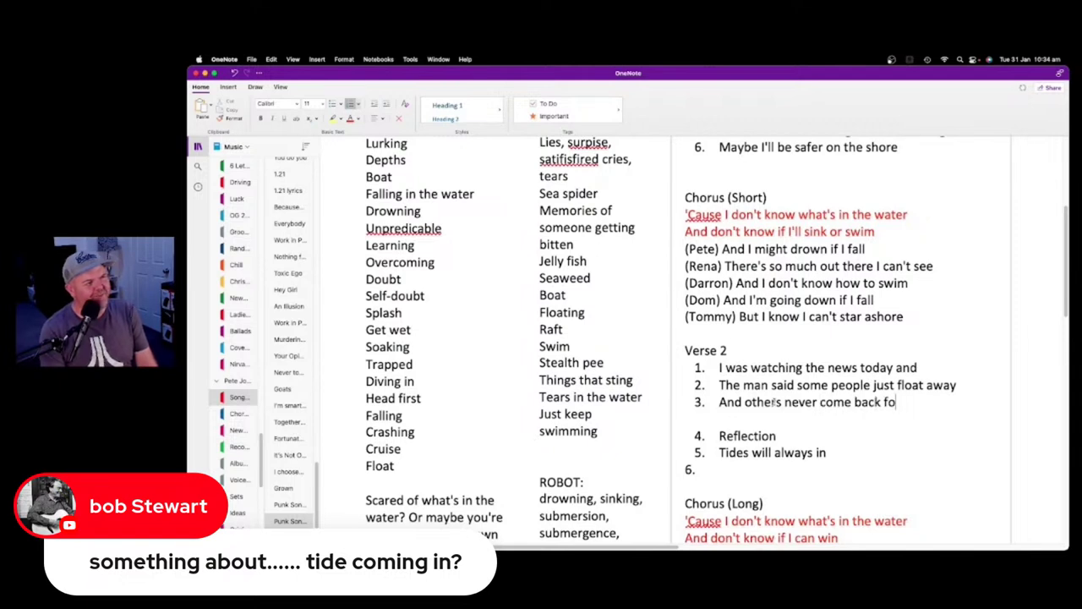
{"action": "type", "text": "rom down below"}
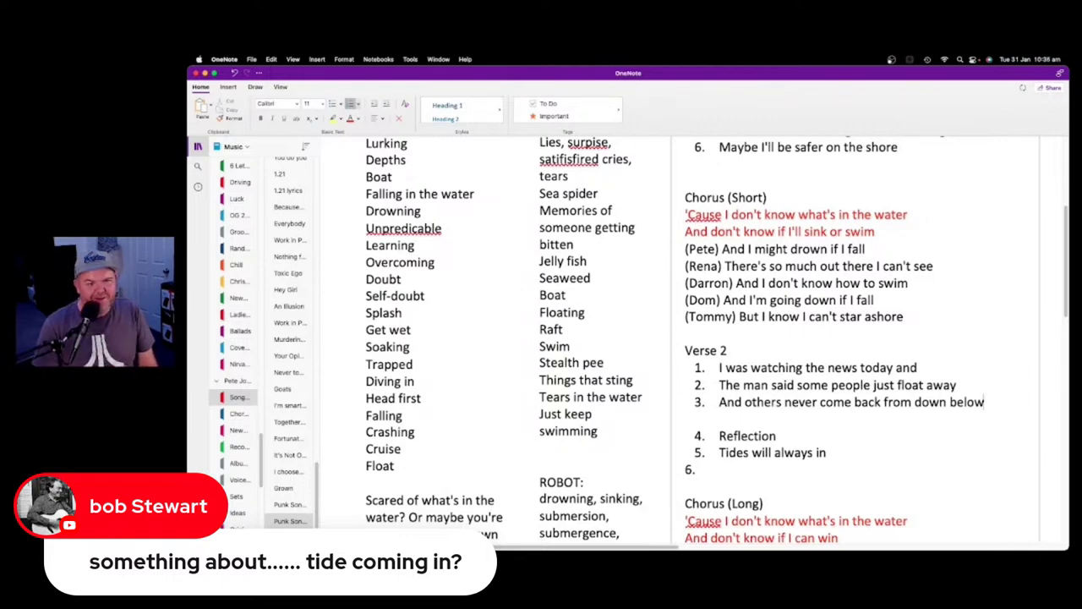
Replace "Reflection" on Verse 2's fourth line with "Upon reflection my memory"
{"action": "left_click", "coordinate": [805, 437]}
{"action": "left_click_drag", "start_coordinate": [778, 437], "coordinate": [712, 435]}
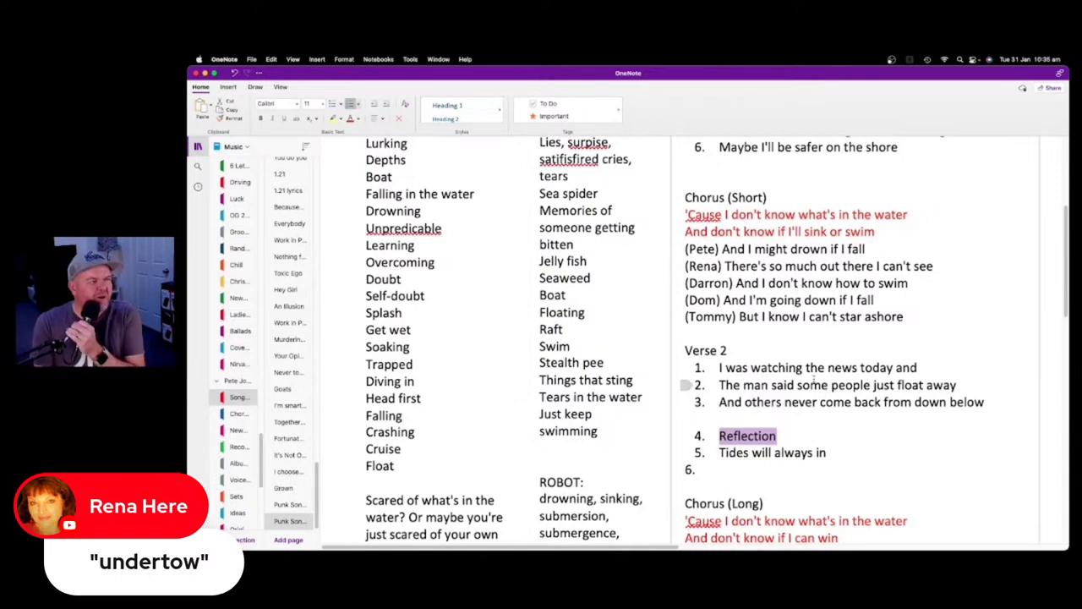
{"action": "type", "text": "Upon"}
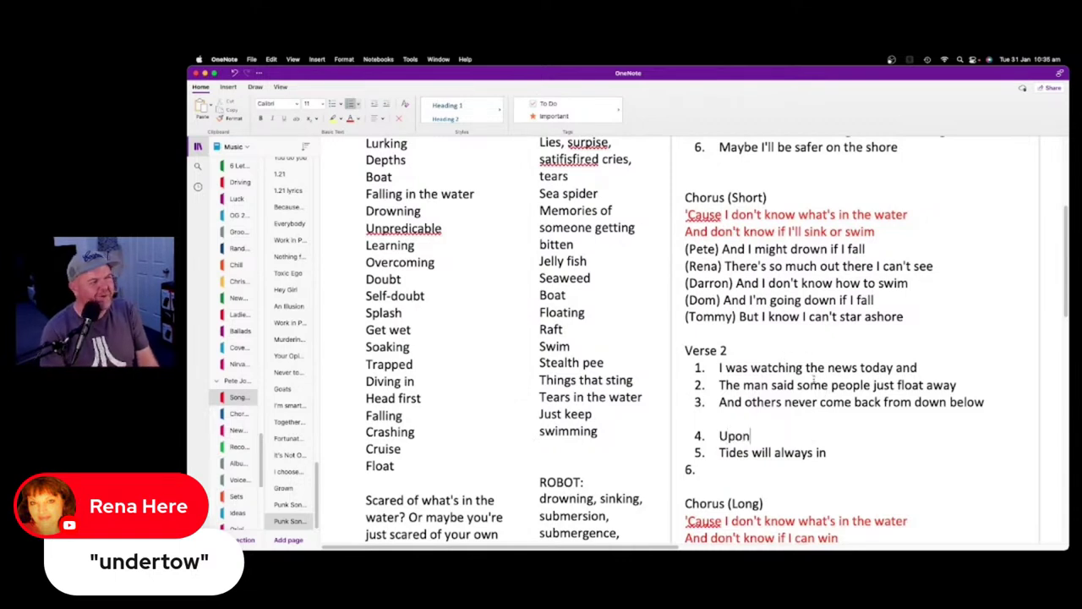
{"action": "type", "text": " reflection"}
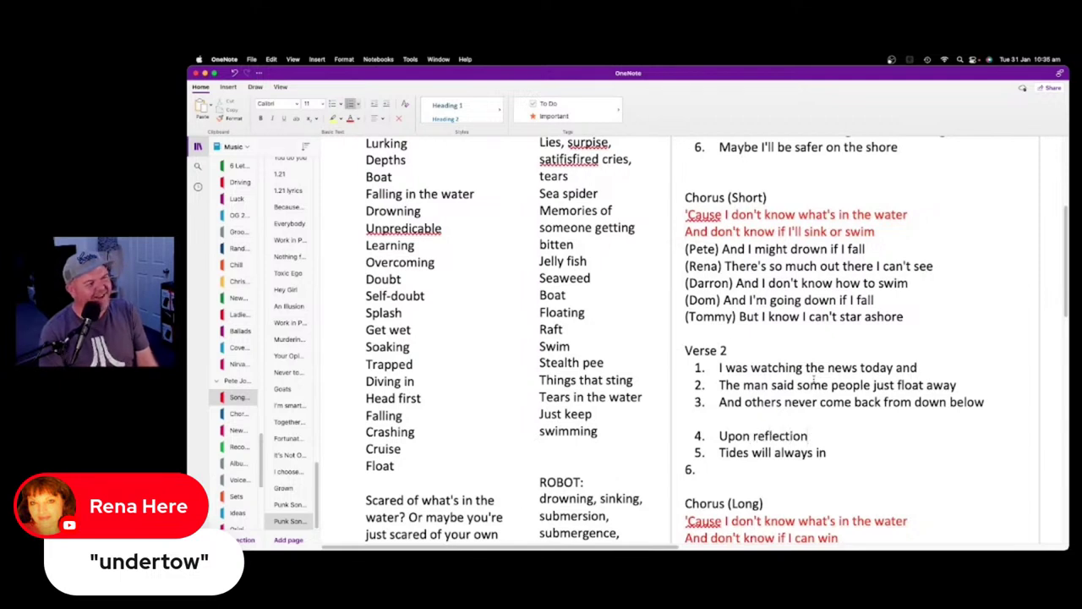
{"action": "type", "text": " I"}
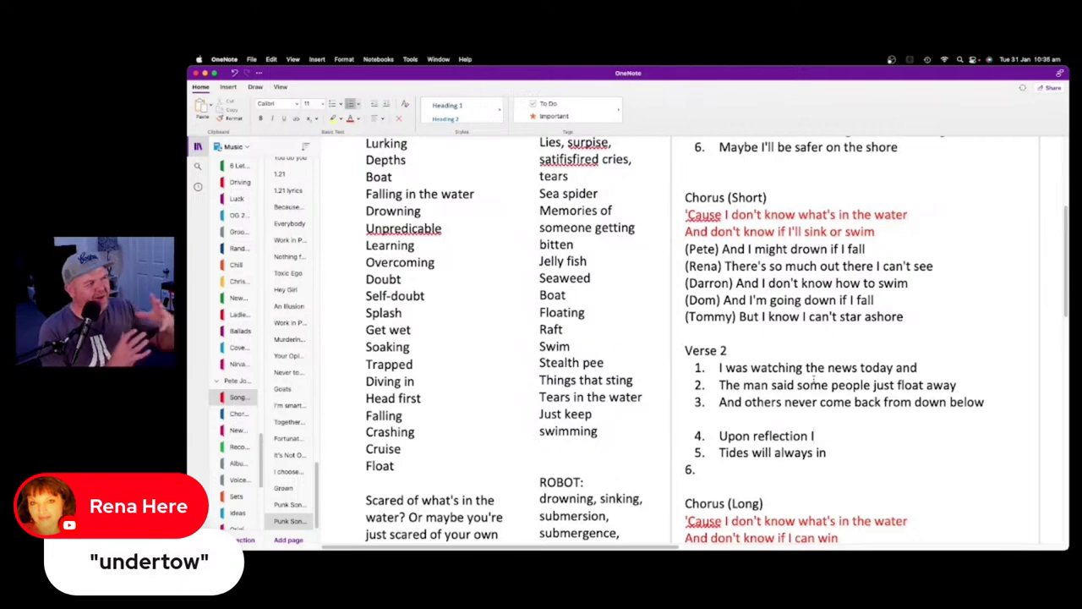
{"action": "key", "text": "BackSpace"}
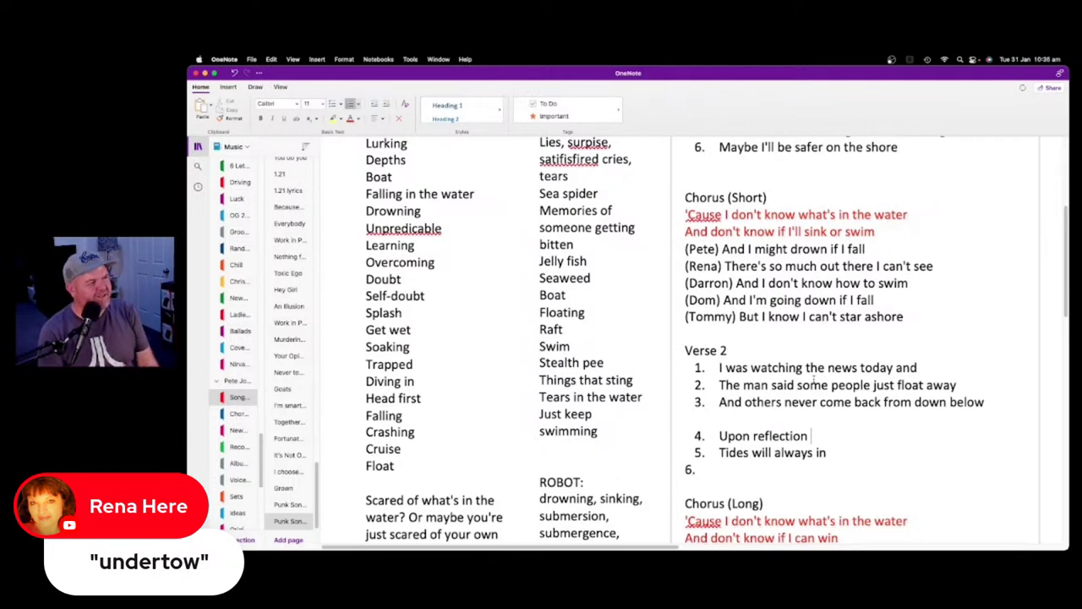
{"action": "type", "text": "my memory"}
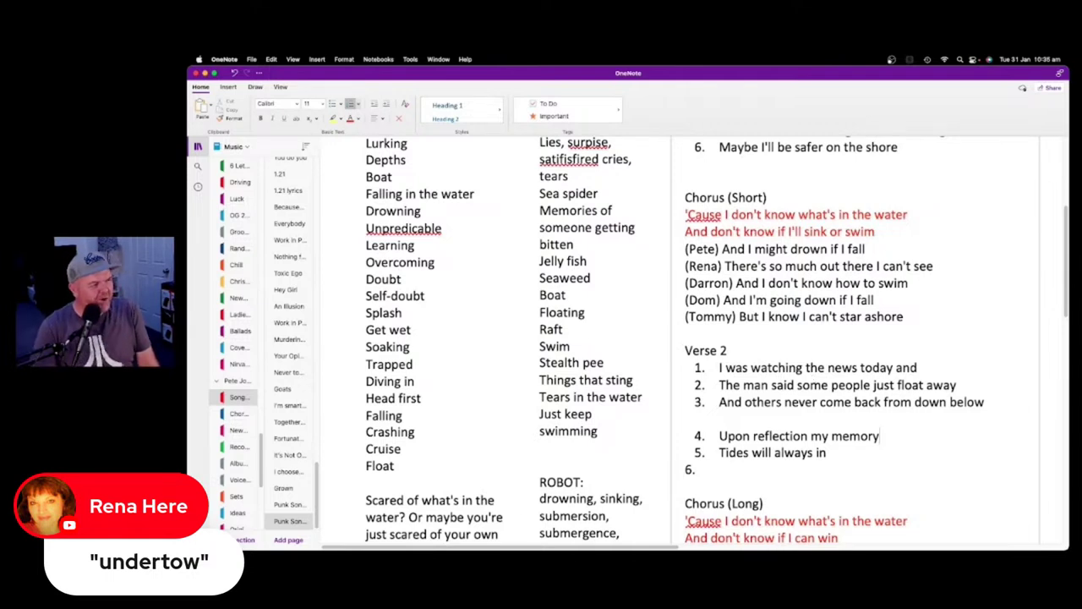
Change "Upon" to "On" in the fourth line and add "sa" after "memory"
{"action": "double_click", "coordinate": [735, 435]}
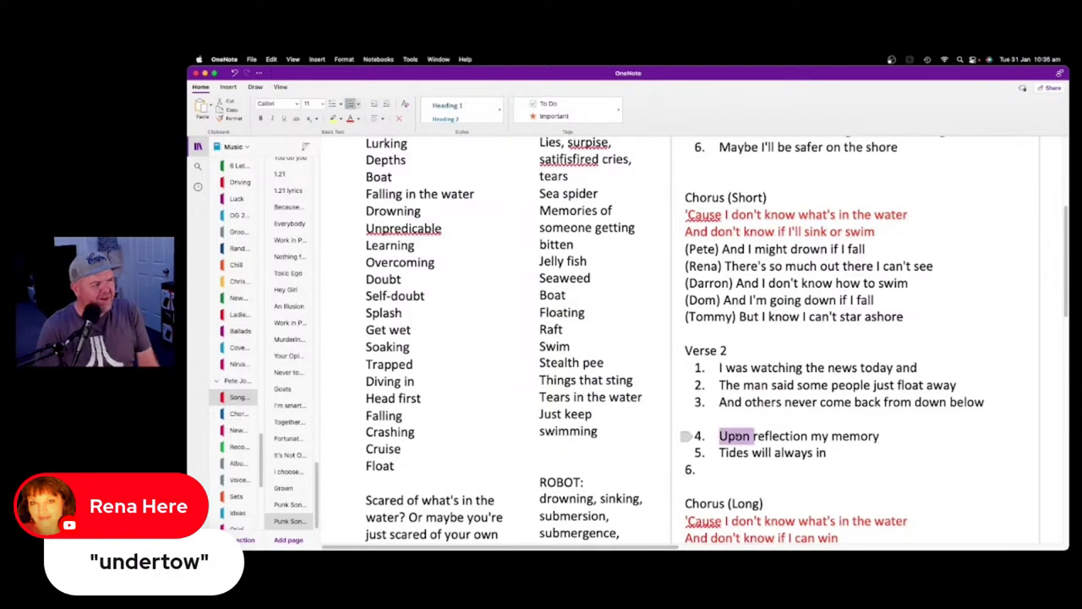
{"action": "type", "text": "On "}
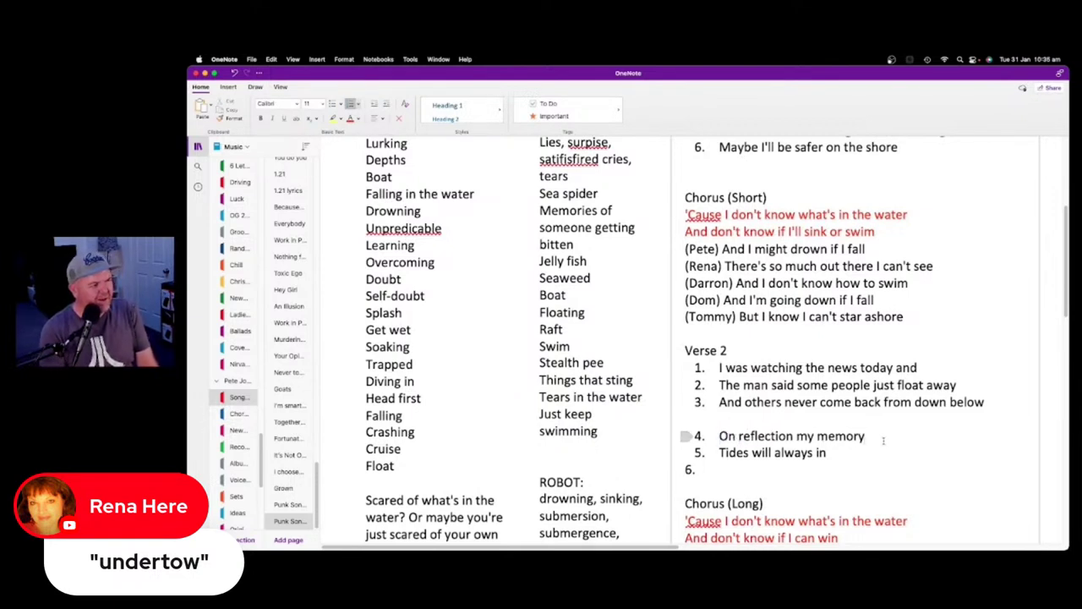
{"action": "type", "text": " sa"}
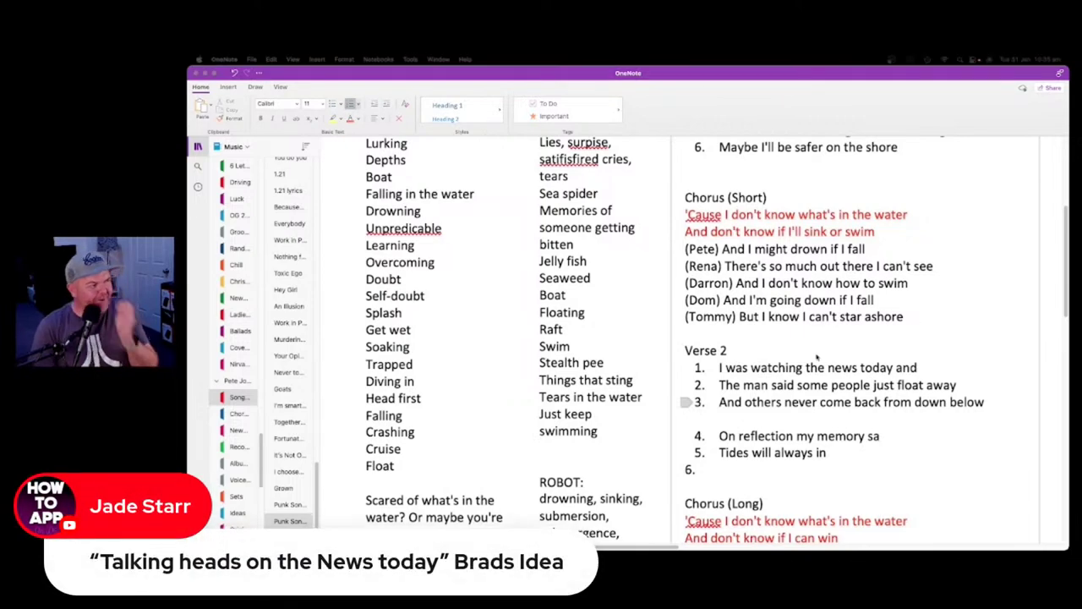
Replace Verse 2's first line with "Talking heads on the news today and"
{"action": "left_click_drag", "start_coordinate": [923, 366], "coordinate": [718, 364]}
{"action": "type", "text": "Talking"}
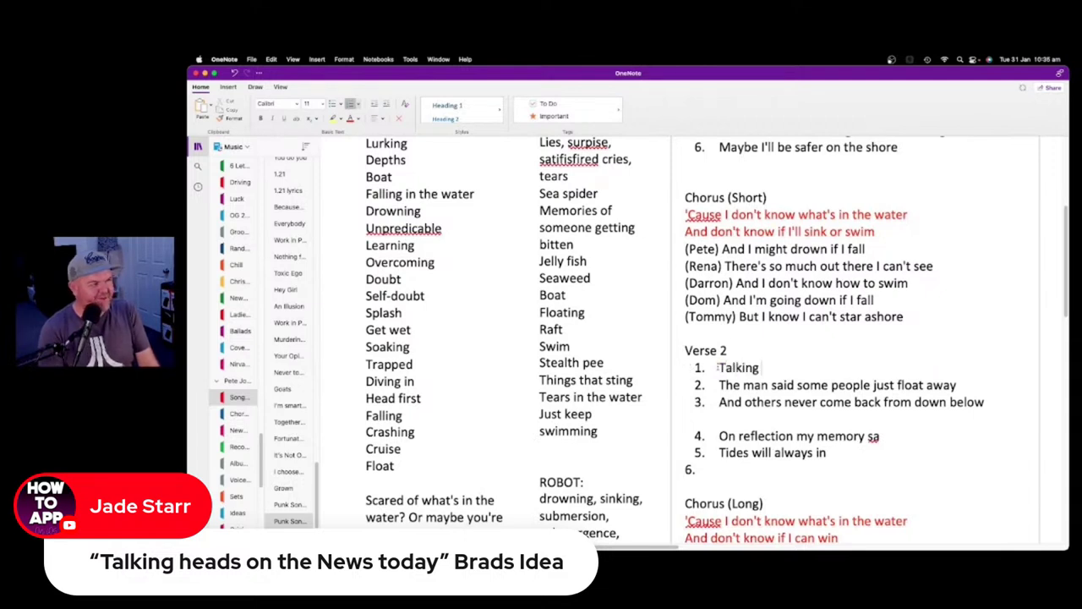
{"action": "type", "text": " heads on the news today"}
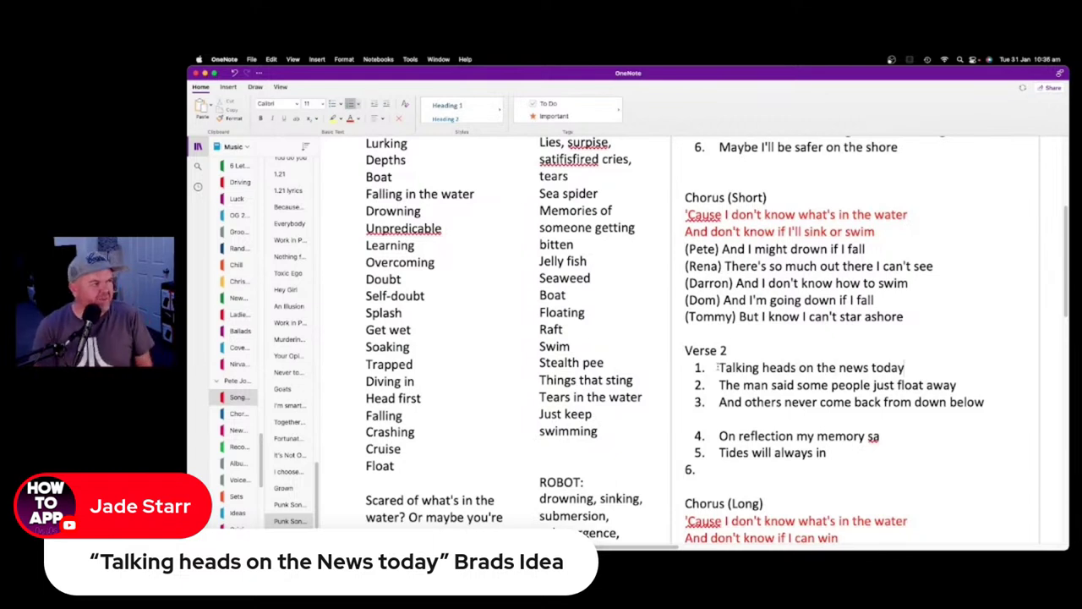
{"action": "type", "text": "and"}
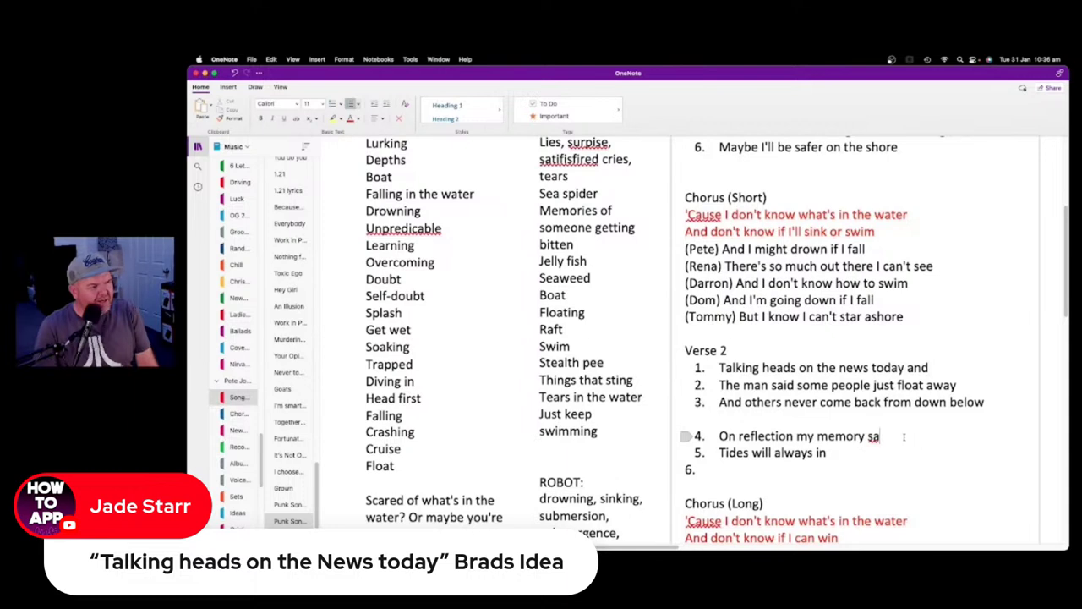
Remove the unfinished "sa" after "memory" and replace the "Tides will always in" line with "Says"
{"action": "left_click_drag", "start_coordinate": [903, 436], "coordinate": [866, 436]}
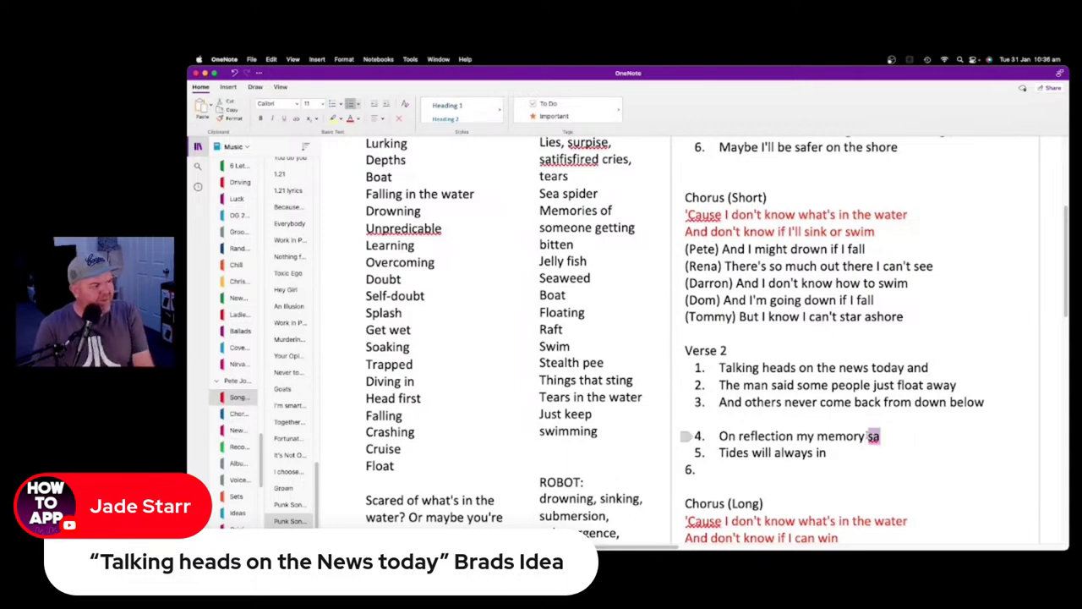
{"action": "key", "text": "BackSpace"}
{"action": "left_click", "coordinate": [767, 456]}
{"action": "key", "text": "Left"}
{"action": "key", "text": "Left"}
{"action": "key", "text": "Left"}
{"action": "key", "text": "Left"}
{"action": "key", "text": "Left"}
{"action": "key", "text": "Left"}
{"action": "key", "text": "Left"}
{"action": "key", "text": "Left"}
{"action": "key", "text": "Left"}
{"action": "key", "text": "Left"}
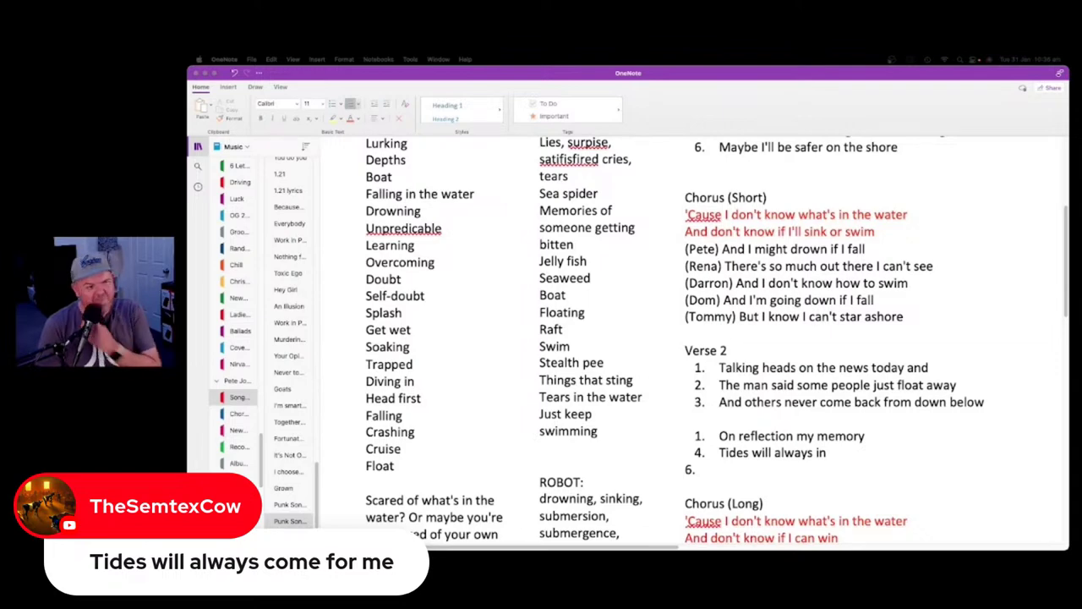
{"action": "left_click_drag", "start_coordinate": [825, 453], "coordinate": [711, 454]}
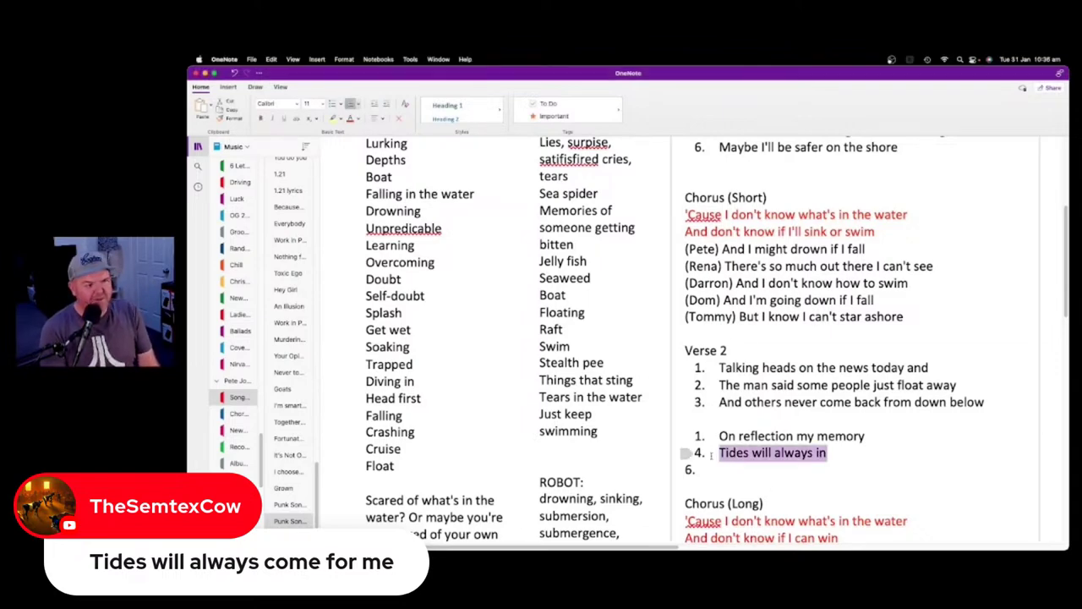
{"action": "type", "text": "Says"}
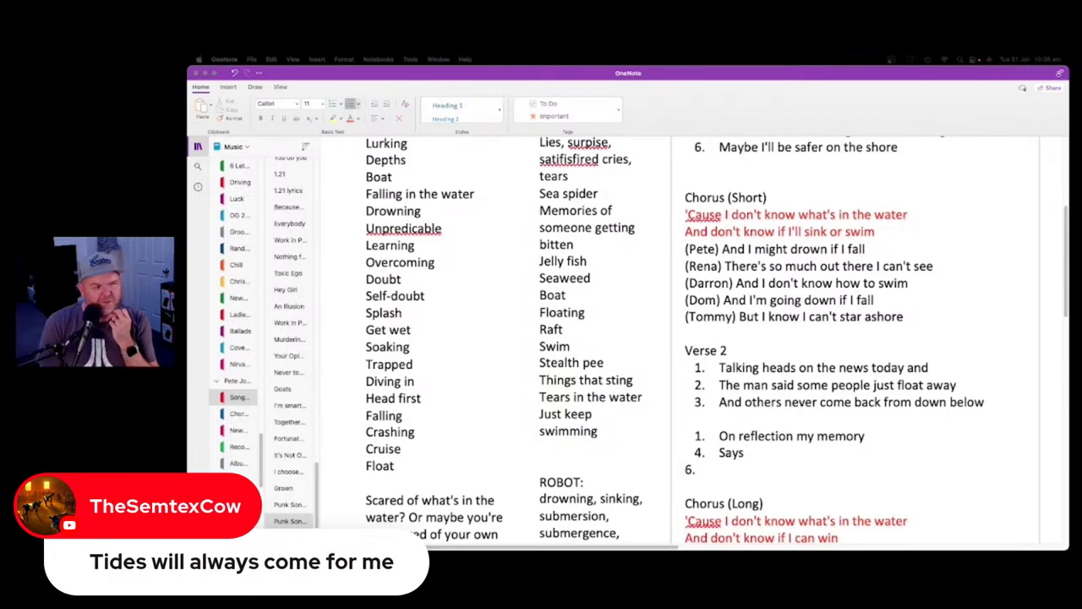
Insert "(drift)" after "float" in Verse 2's second line as an alternative word
{"action": "left_click", "coordinate": [909, 391]}
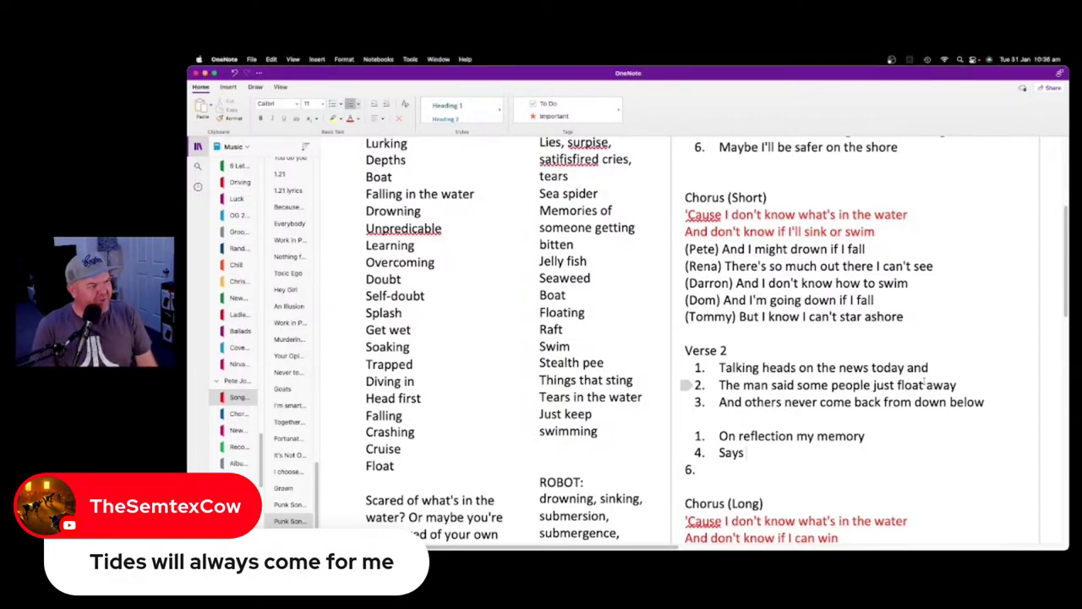
{"action": "left_click", "coordinate": [924, 384]}
{"action": "type", "text": "(df"}
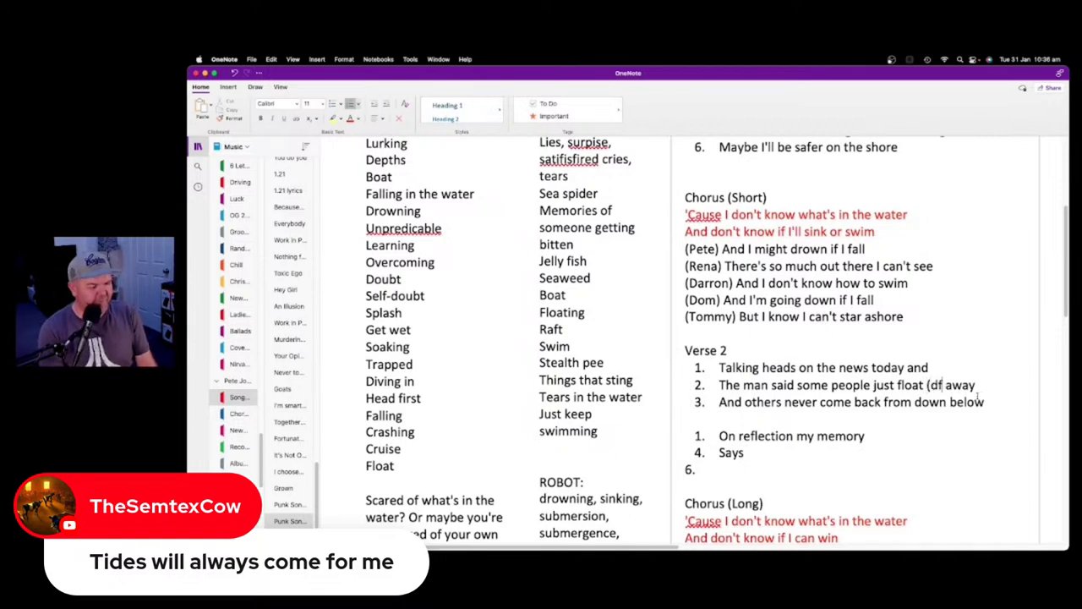
{"action": "key", "text": "BackSpace"}
{"action": "type", "text": "rift)"}
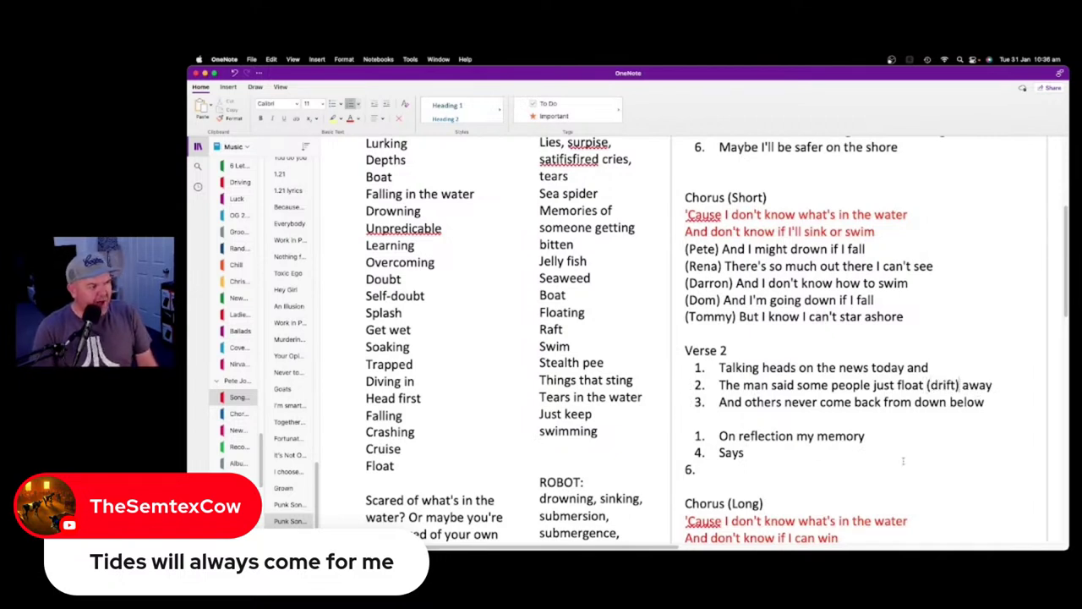
{"action": "left_click", "coordinate": [695, 434]}
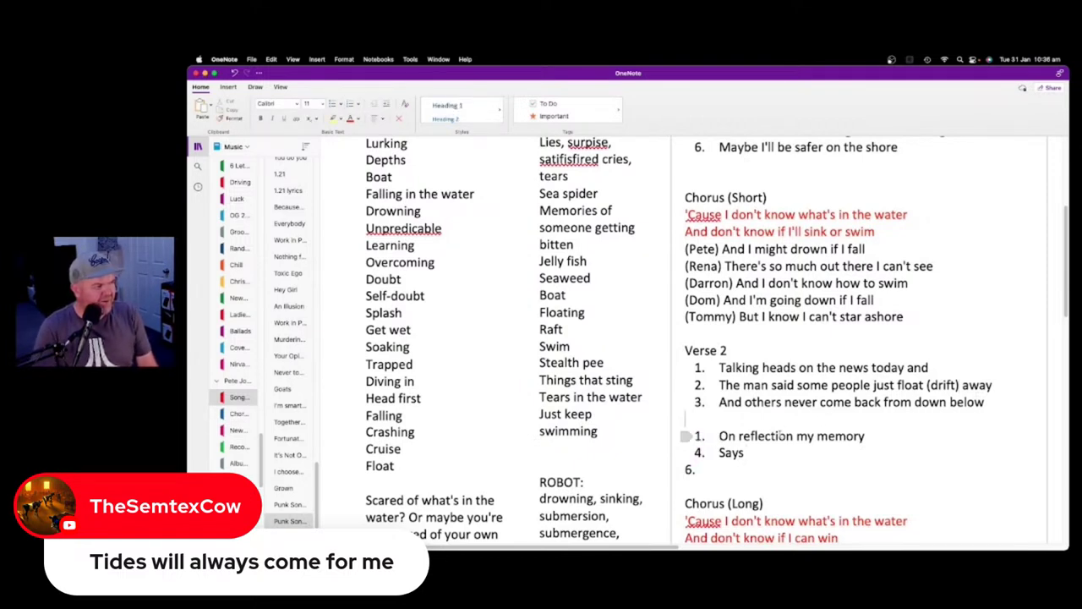
{"action": "key", "text": "shift+Left"}
{"action": "key", "text": "shift+Left"}
{"action": "key", "text": "shift+Left"}
{"action": "left_click", "coordinate": [698, 436]}
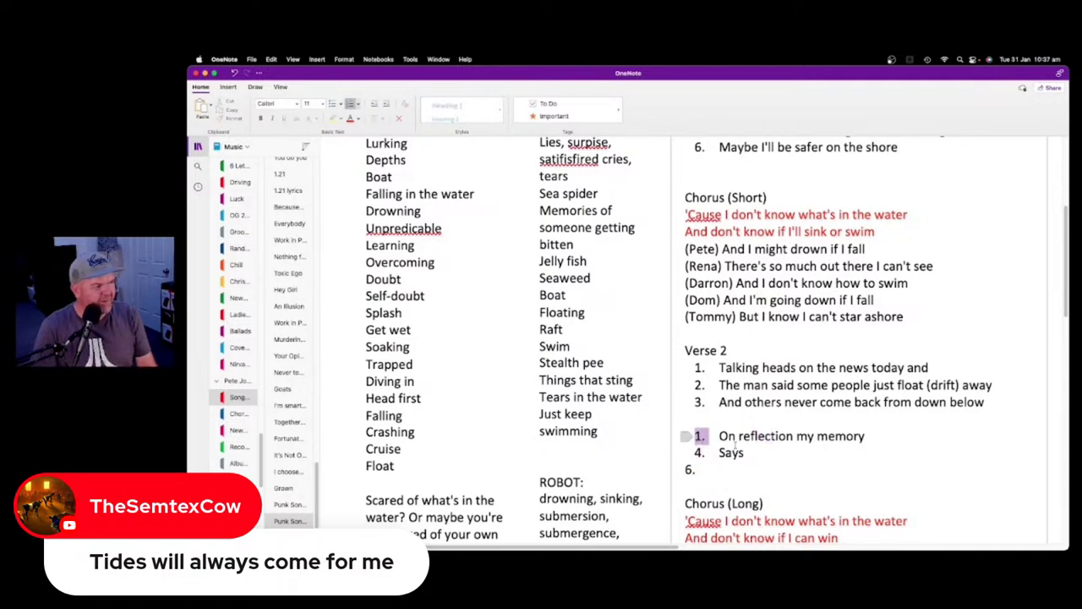
{"action": "left_click", "coordinate": [748, 454]}
{"action": "left_click_drag", "start_coordinate": [748, 453], "coordinate": [708, 452]}
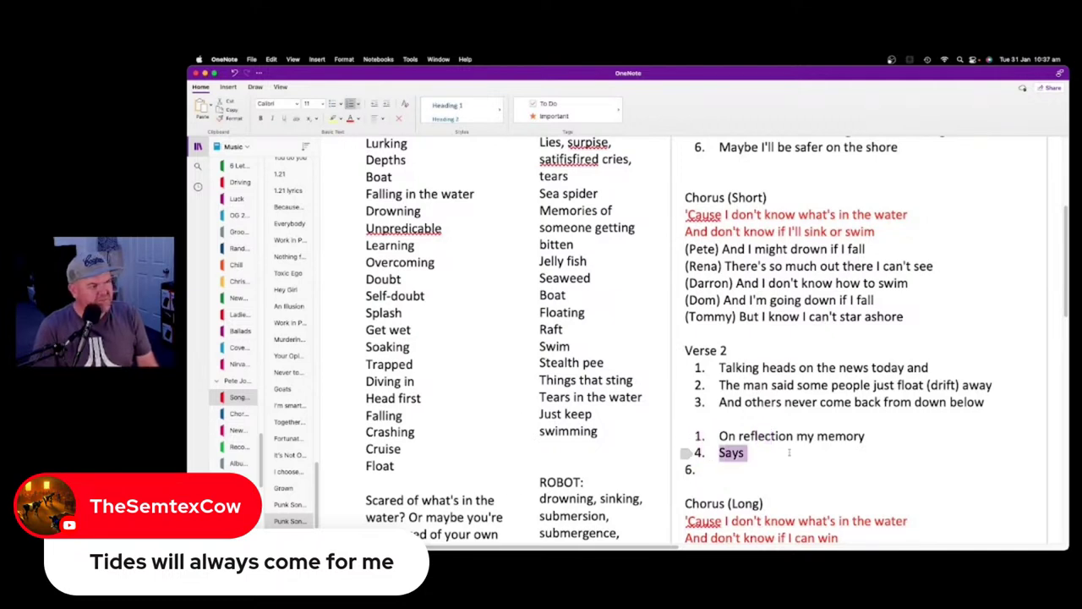
Change "memory" to "memories" at the end of the "On reflection" line
{"action": "left_click", "coordinate": [864, 435]}
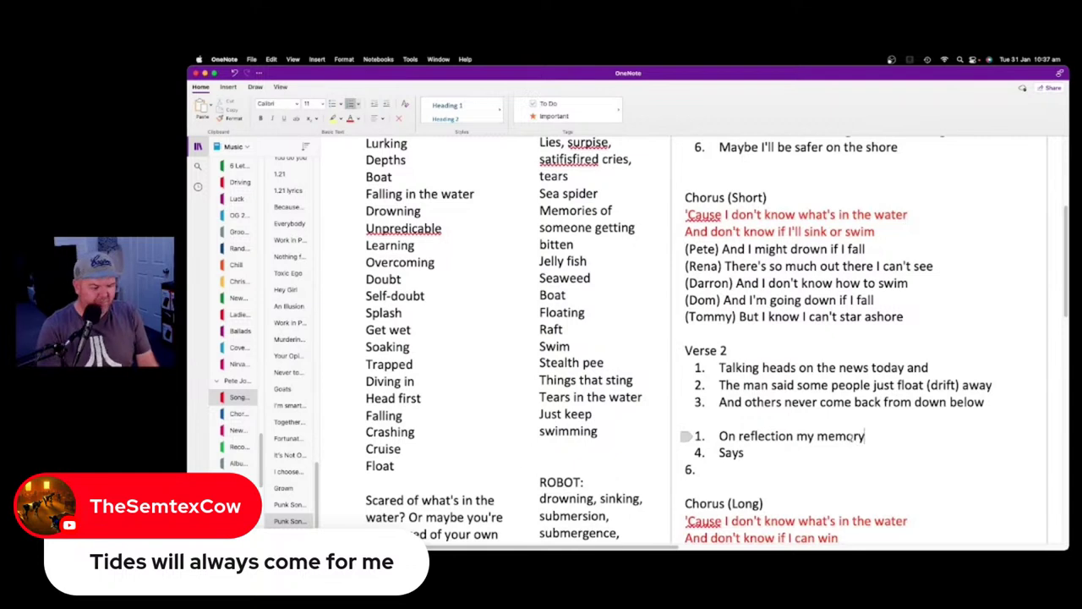
{"action": "key", "text": "BackSpace"}
{"action": "type", "text": "ies"}
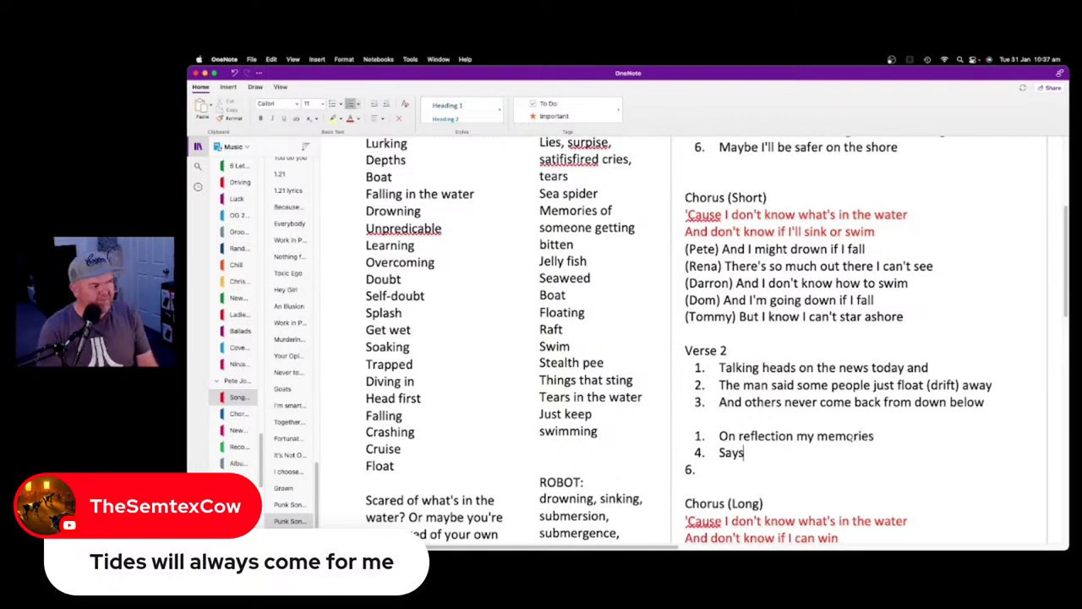
Replace "Says" beneath Verse 2's "On reflection my memories" line with "Are always making a fool of me"
{"action": "key", "text": "BackSpace"}
{"action": "key", "text": "BackSpace"}
{"action": "key", "text": "BackSpace"}
{"action": "key", "text": "BackSpace"}
{"action": "type", "text": "Are la"}
{"action": "key", "text": "BackSpace"}
{"action": "key", "text": "BackSpace"}
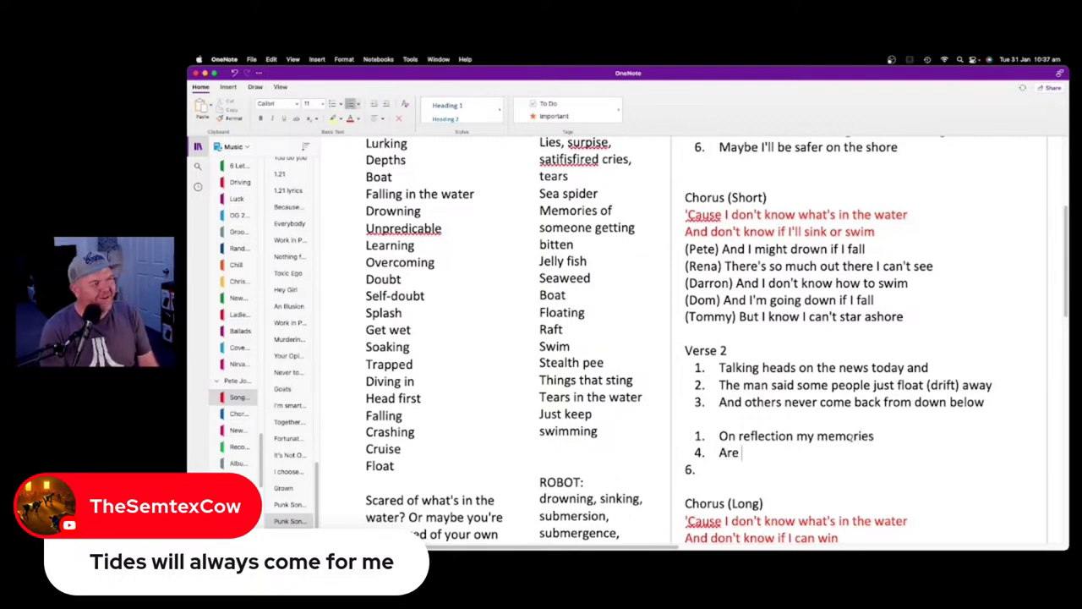
{"action": "type", "text": "always making "}
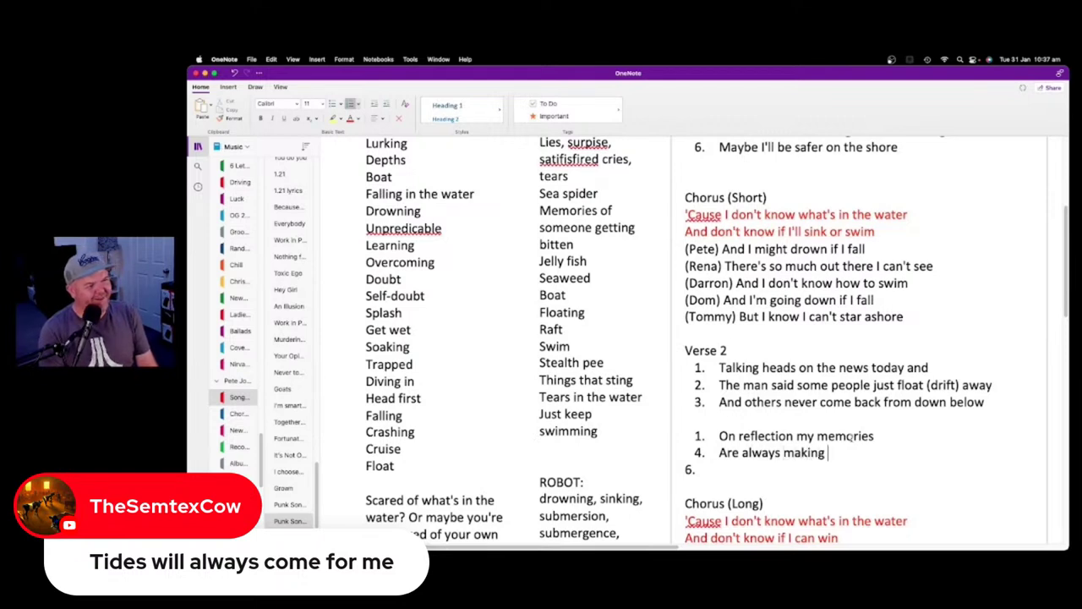
{"action": "type", "text": "a fool of me"}
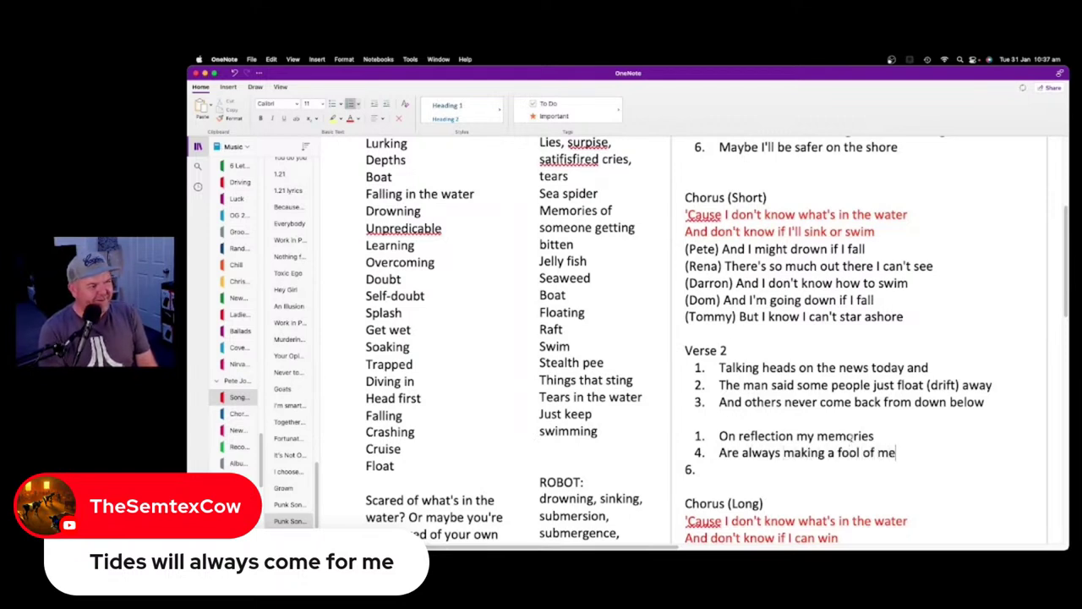
Add the line "Because the tide will always come back to shore" beneath "Are always making a fool of me"
{"action": "key", "text": "Return"}
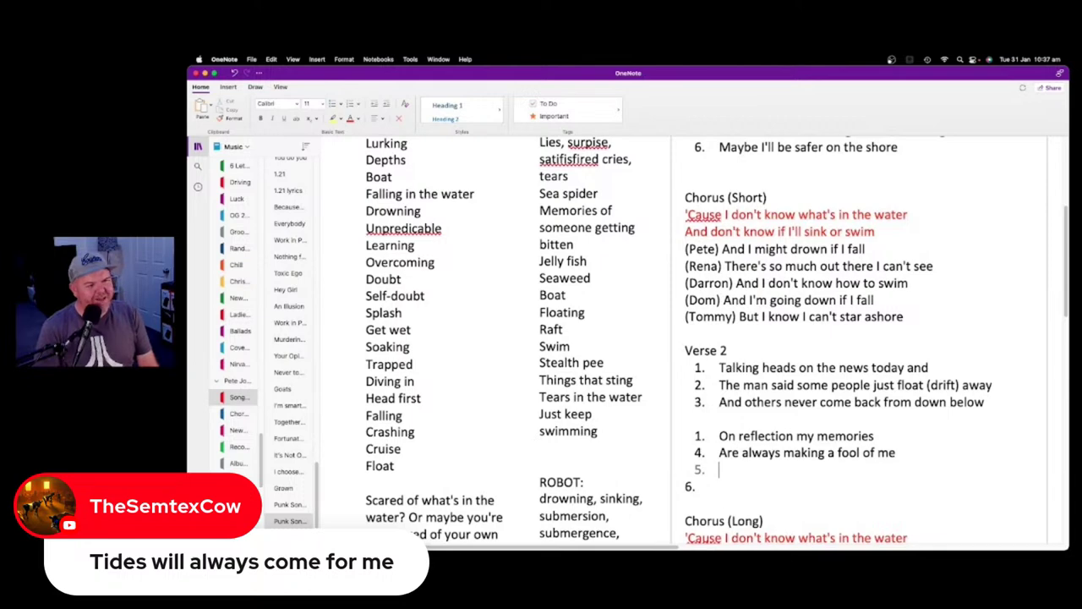
{"action": "type", "text": "Because "}
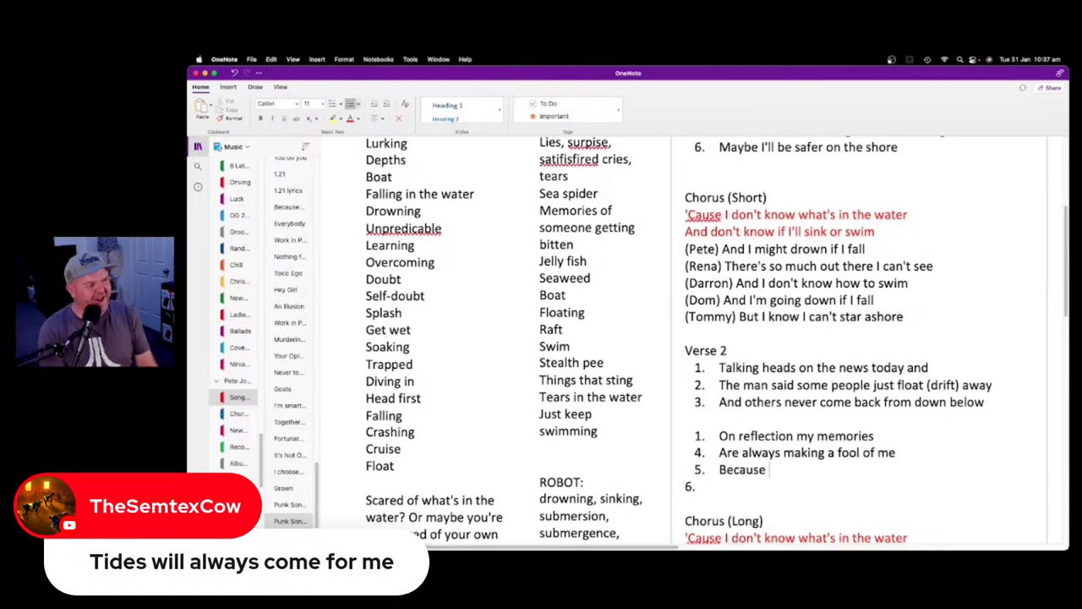
{"action": "type", "text": "the tide will always"}
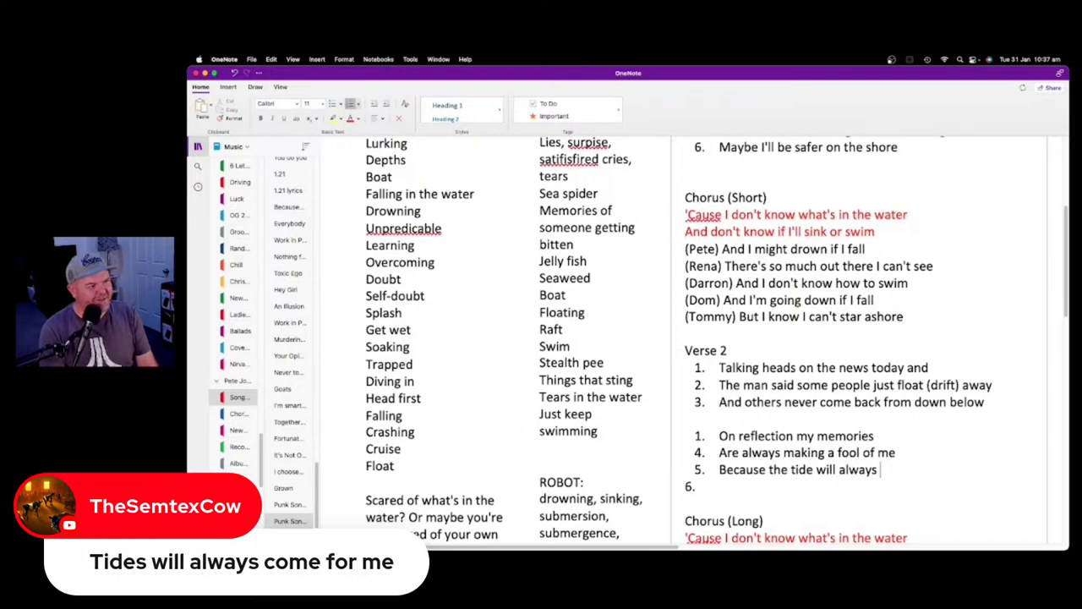
{"action": "type", "text": " come back to shore"}
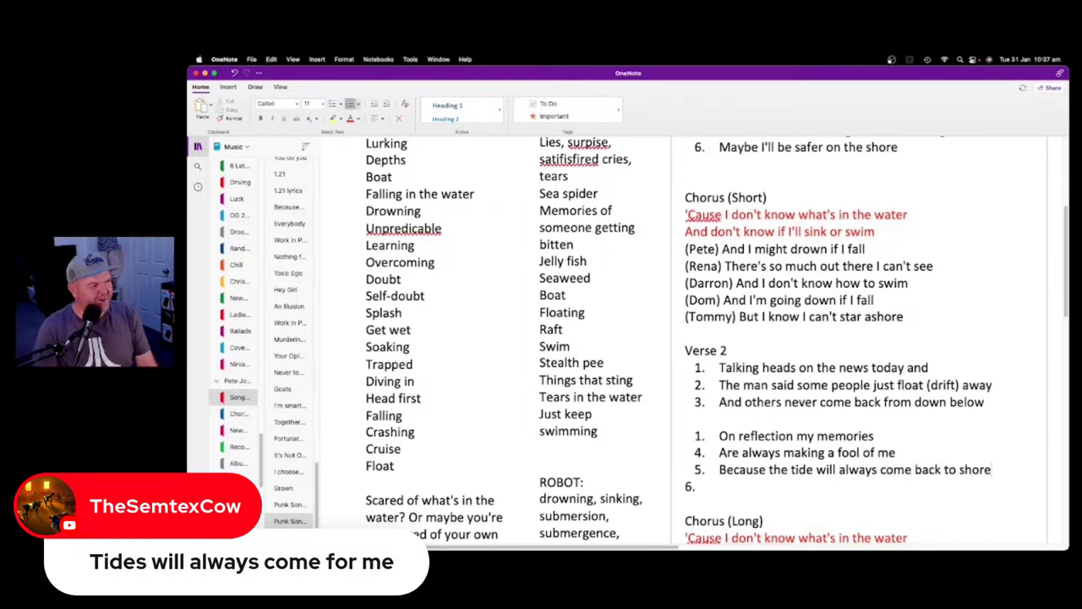
Compare with the preceding verse's last line and shorten the tide line's ending in Verse 2 to "come back in"
{"action": "scroll", "coordinate": [750, 325], "scroll_direction": "up", "scroll_amount": 2}
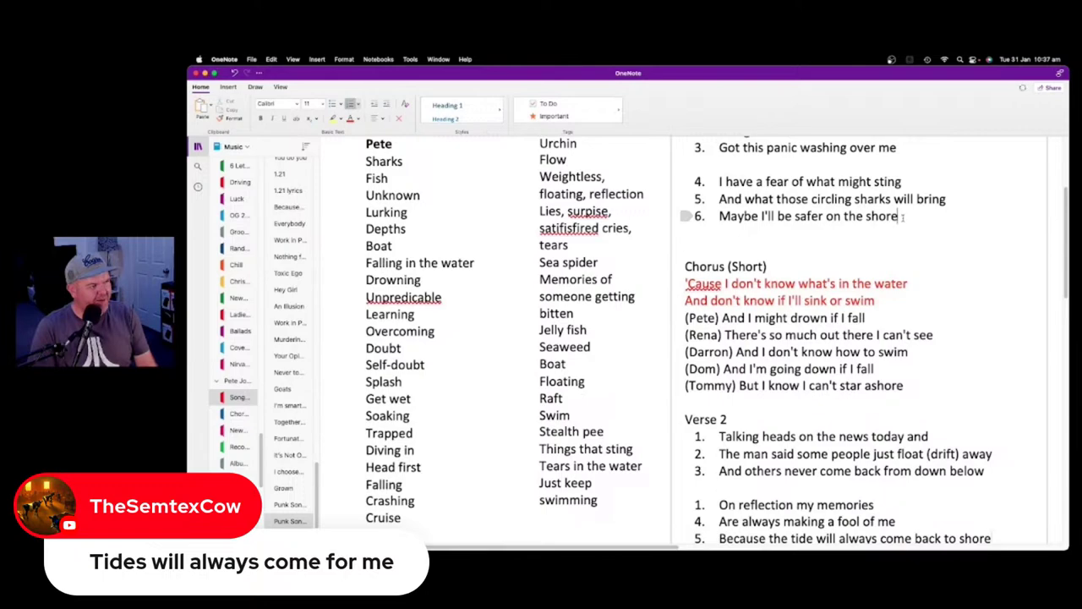
{"action": "scroll", "coordinate": [903, 216], "scroll_direction": "down", "scroll_amount": 5}
{"action": "scroll", "coordinate": [910, 228], "scroll_direction": "down", "scroll_amount": 2}
{"action": "scroll", "coordinate": [910, 228], "scroll_direction": "up", "scroll_amount": 6}
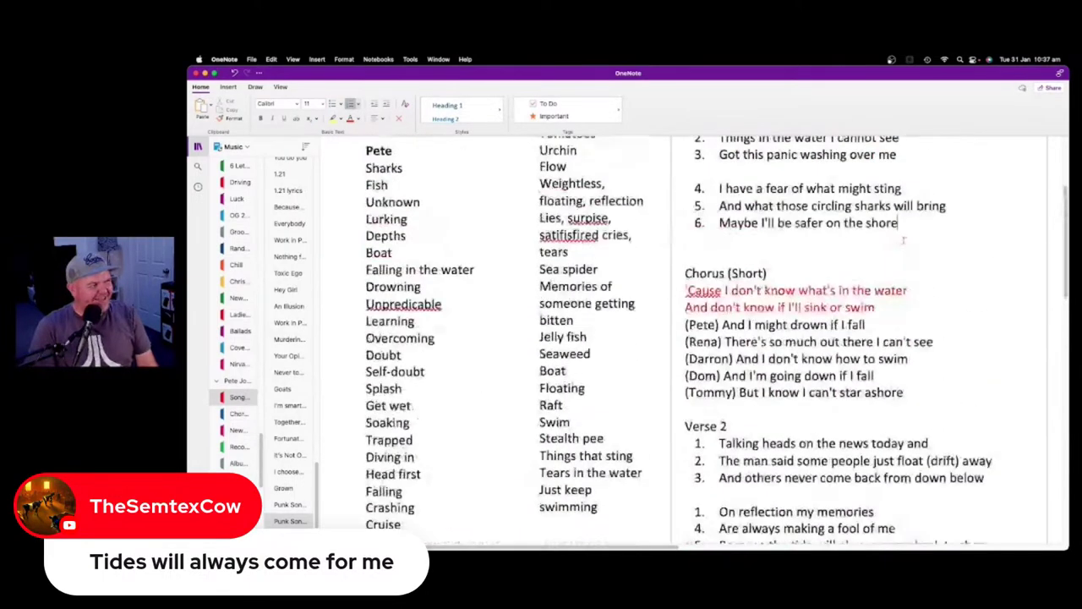
{"action": "scroll", "coordinate": [896, 238], "scroll_direction": "down", "scroll_amount": 5}
{"action": "scroll", "coordinate": [894, 240], "scroll_direction": "down", "scroll_amount": 2}
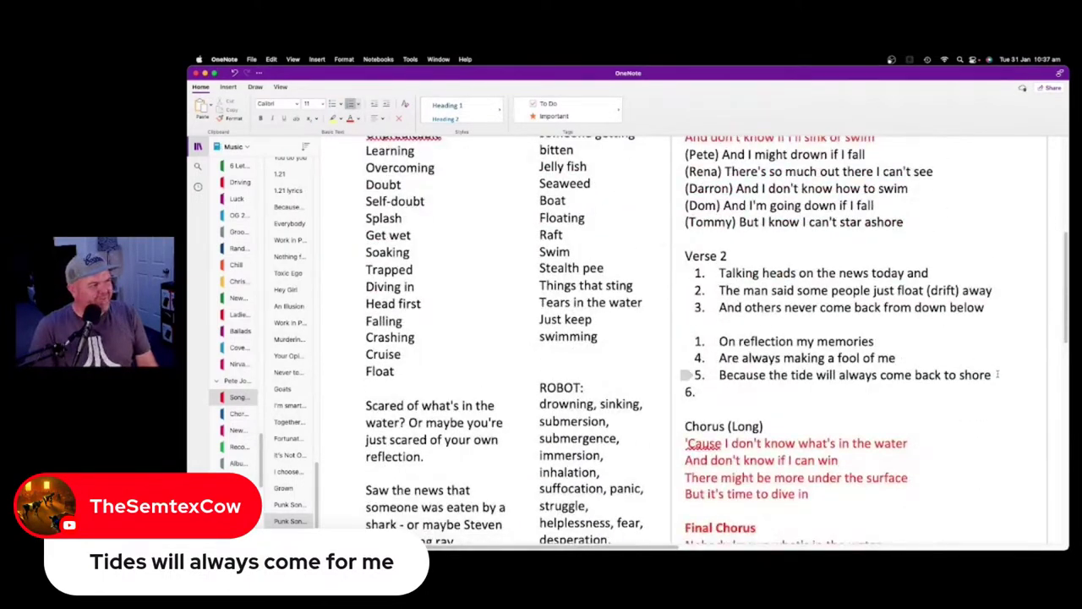
{"action": "left_click_drag", "start_coordinate": [994, 374], "coordinate": [859, 375]}
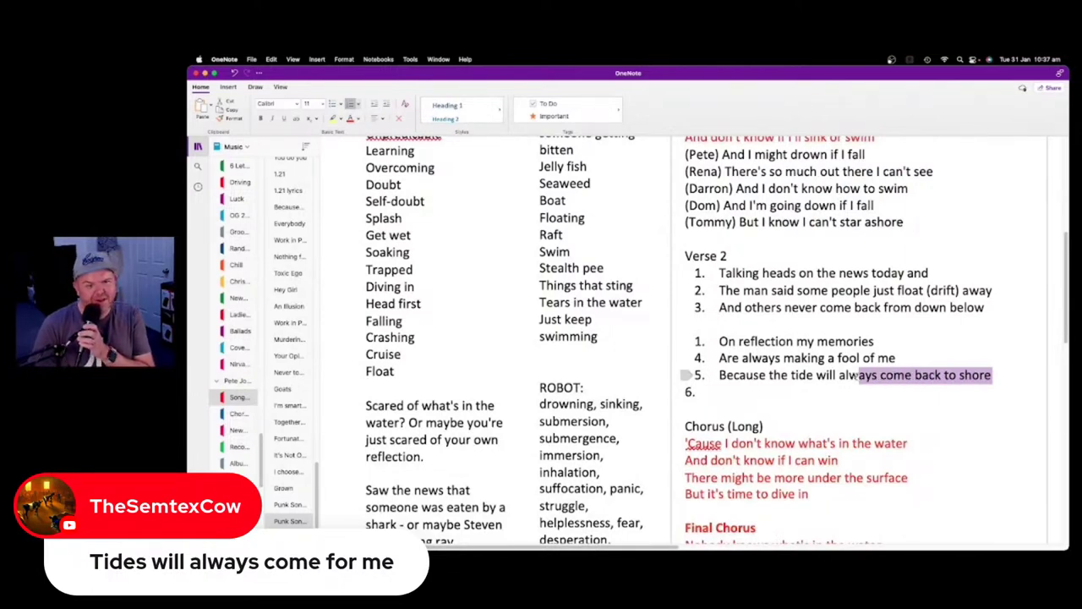
{"action": "mouse_move", "coordinate": [859, 374]}
{"action": "left_mouse_down"}
{"action": "mouse_move", "coordinate": [812, 375]}
{"action": "mouse_move", "coordinate": [839, 375]}
{"action": "left_mouse_up"}
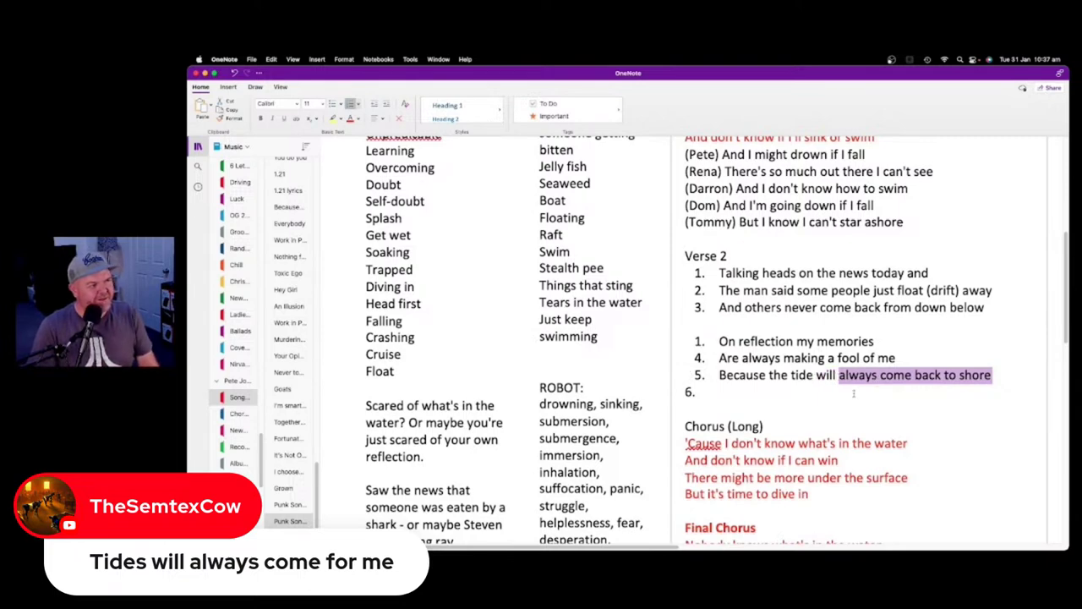
{"action": "type", "text": "come back in"}
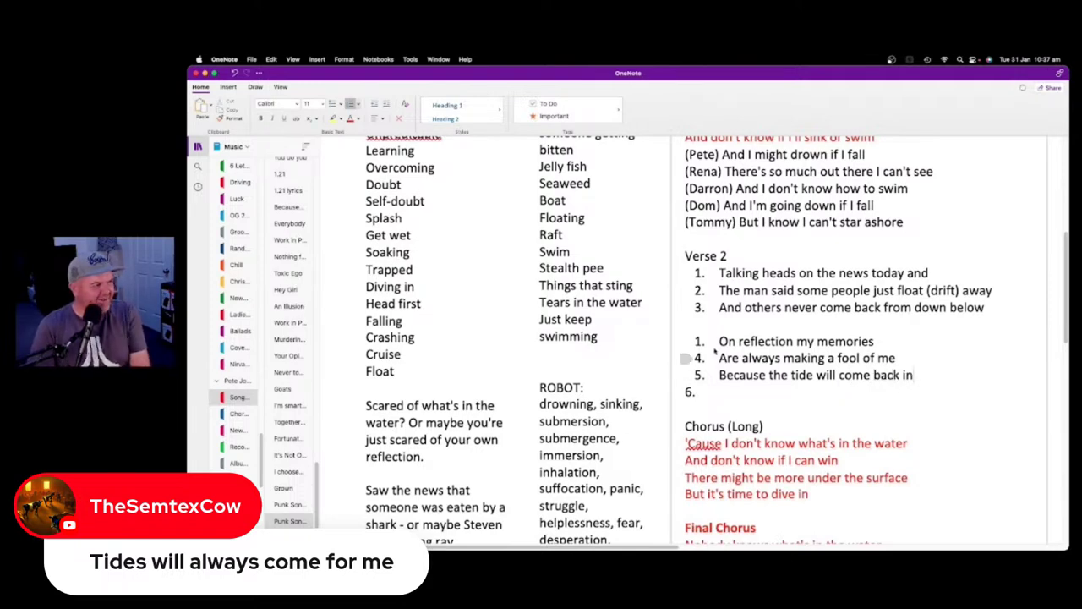
Delete the empty numbered line between the tide line and the Chorus (Long) heading
{"action": "key", "text": "Down"}
{"action": "key", "text": "BackSpace"}
{"action": "key", "text": "BackSpace"}
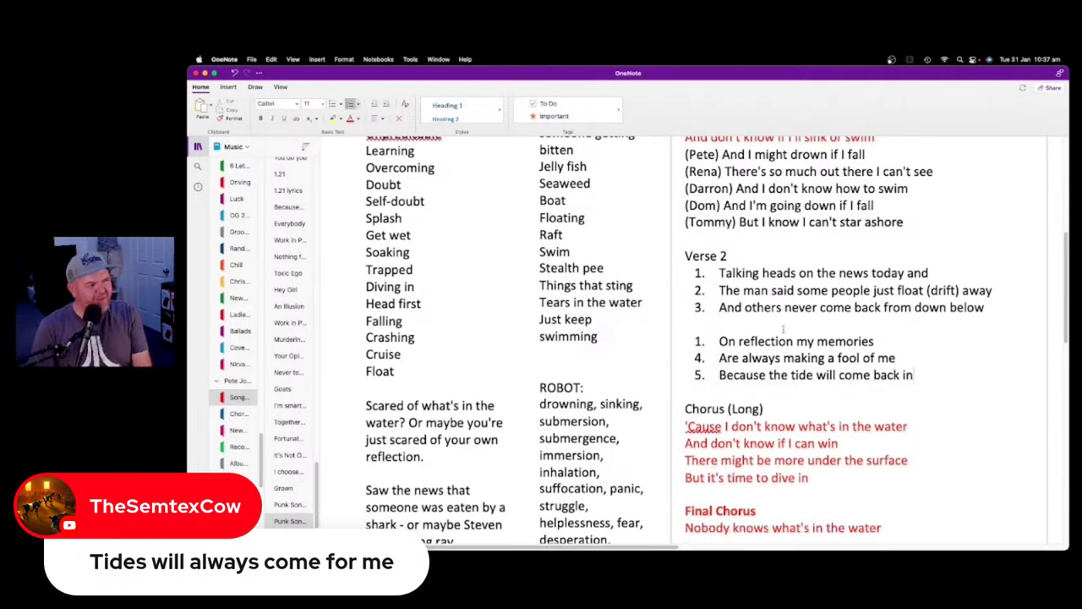
Add "(Are telling me what to think and say)" as an alternative line beneath "Are always making a fool of me"
{"action": "scroll", "coordinate": [783, 328], "scroll_direction": "up", "scroll_amount": 6}
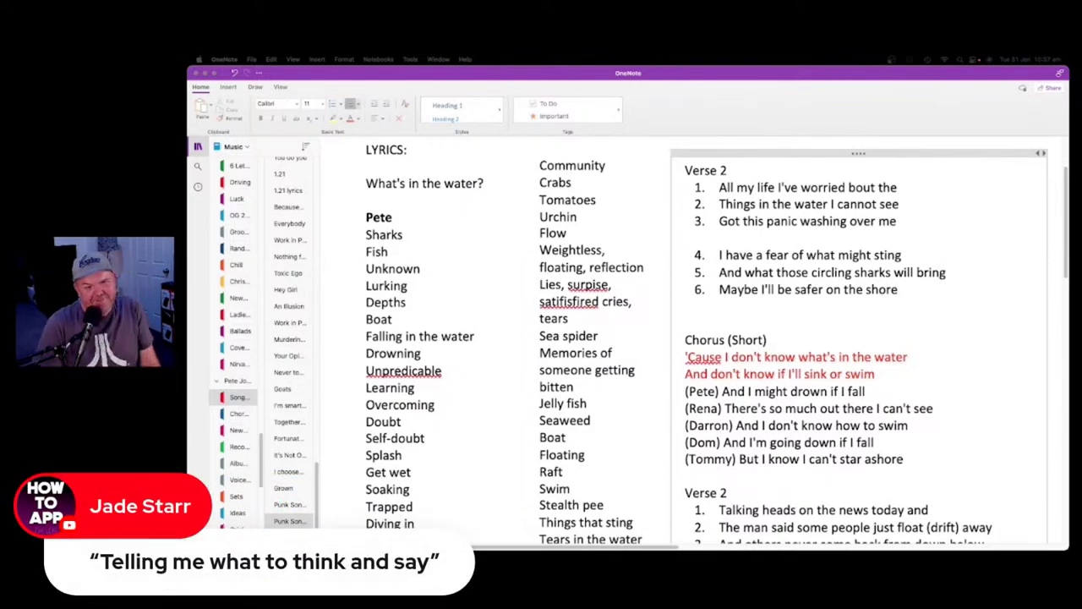
{"action": "scroll", "coordinate": [801, 397], "scroll_direction": "down", "scroll_amount": 5}
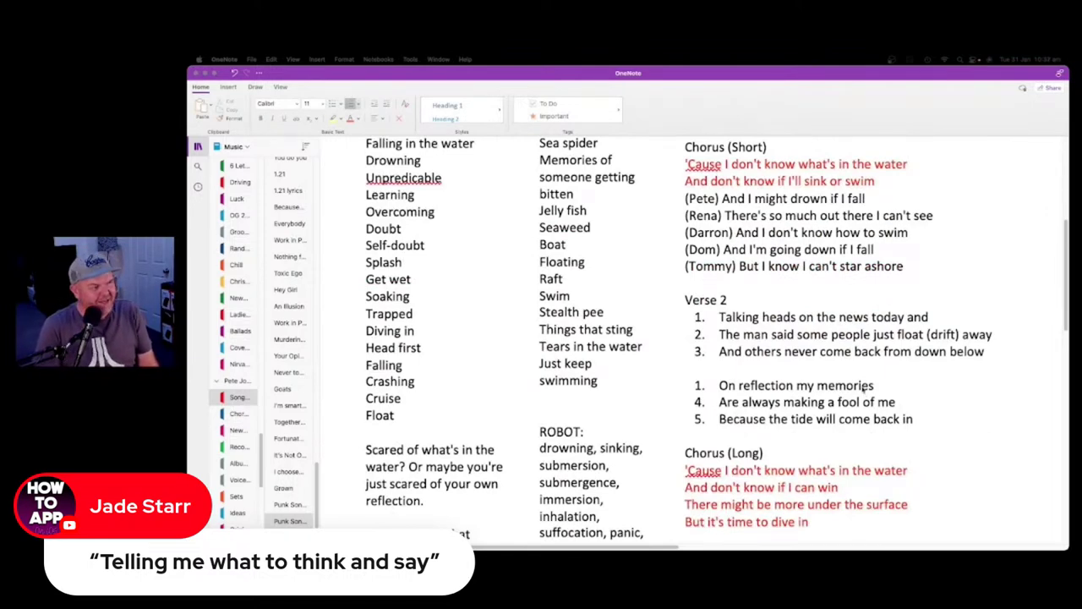
{"action": "left_click", "coordinate": [874, 388]}
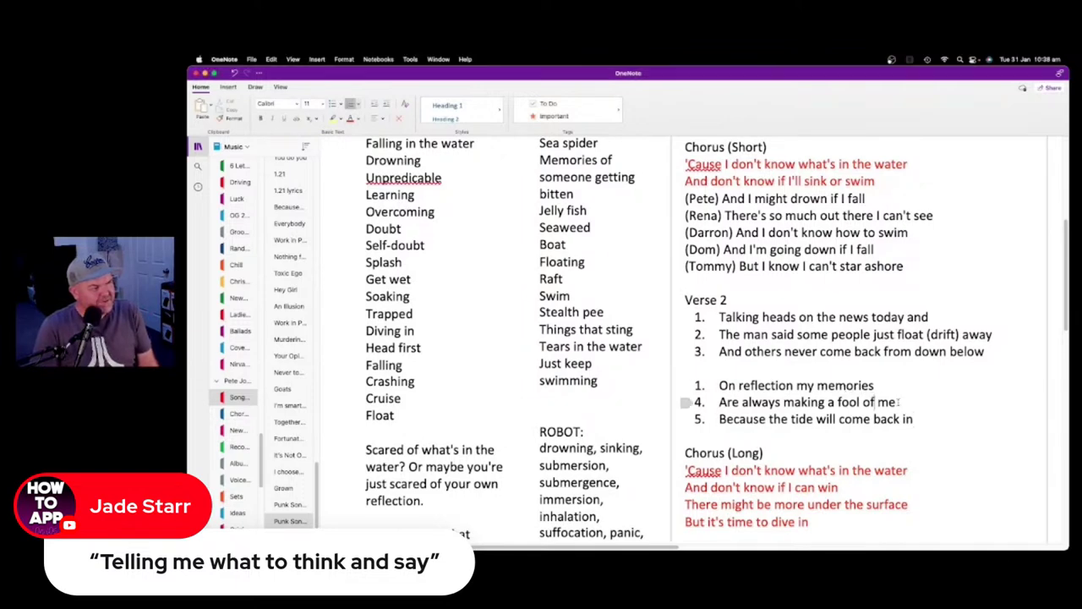
{"action": "left_click_drag", "start_coordinate": [898, 402], "coordinate": [717, 405]}
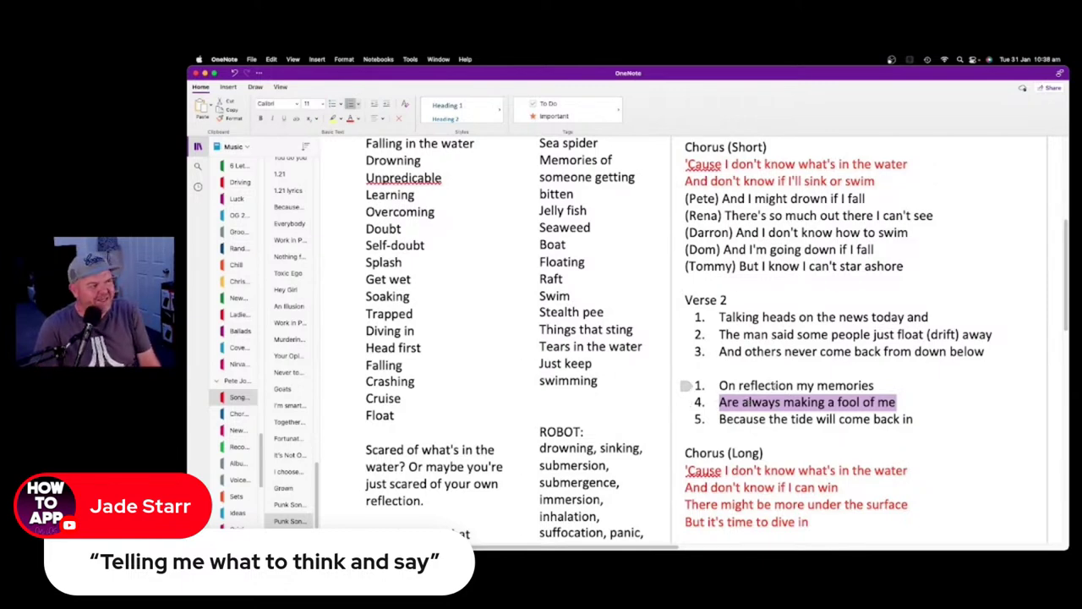
{"action": "left_click", "coordinate": [917, 397]}
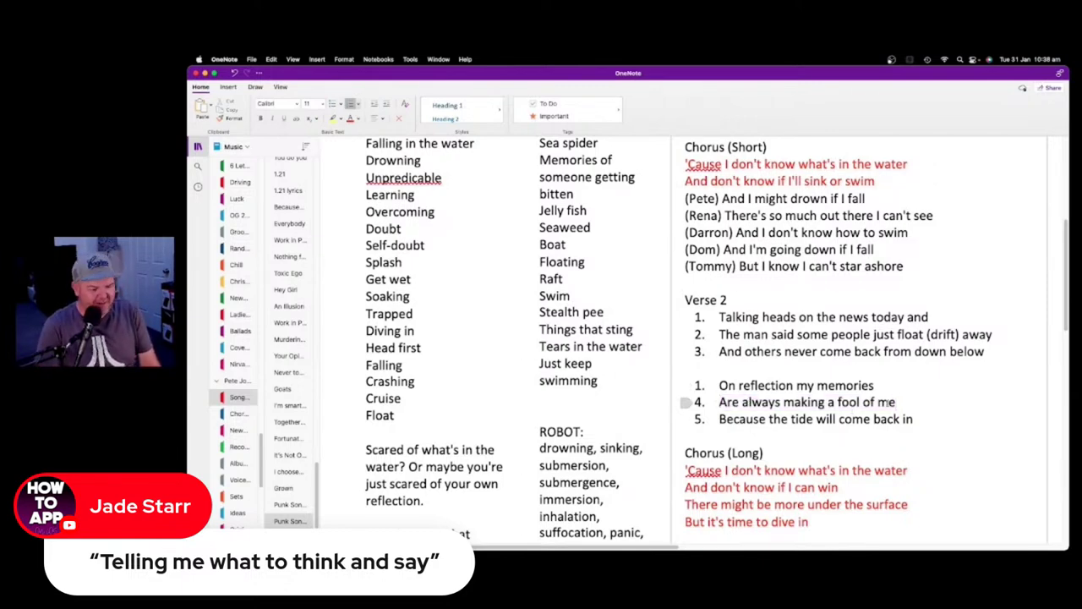
{"action": "key", "text": "Return"}
{"action": "type", "text": "(Are"}
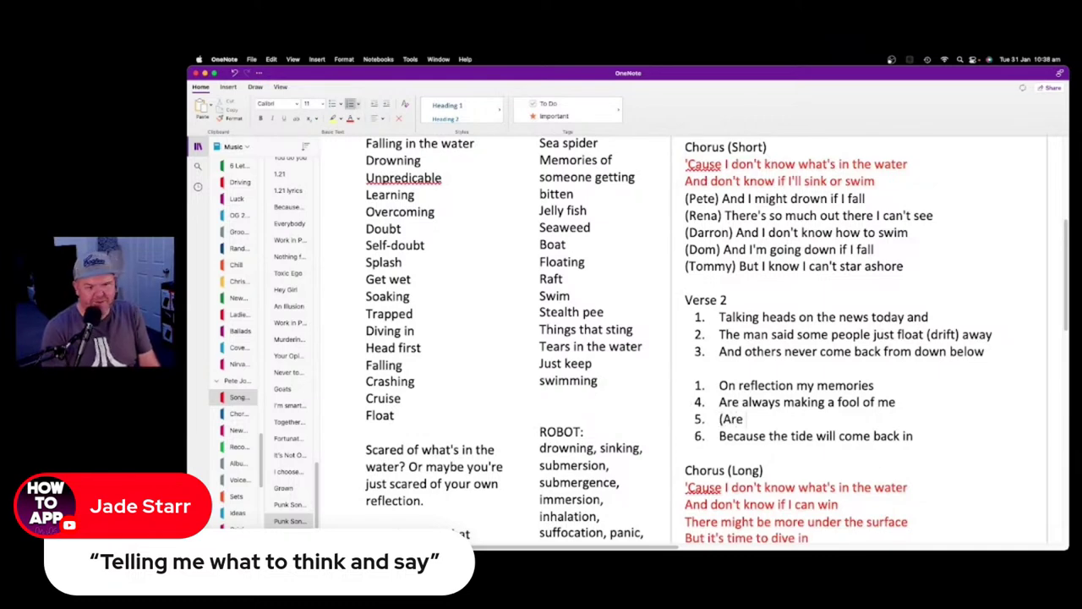
{"action": "type", "text": " telling me w"}
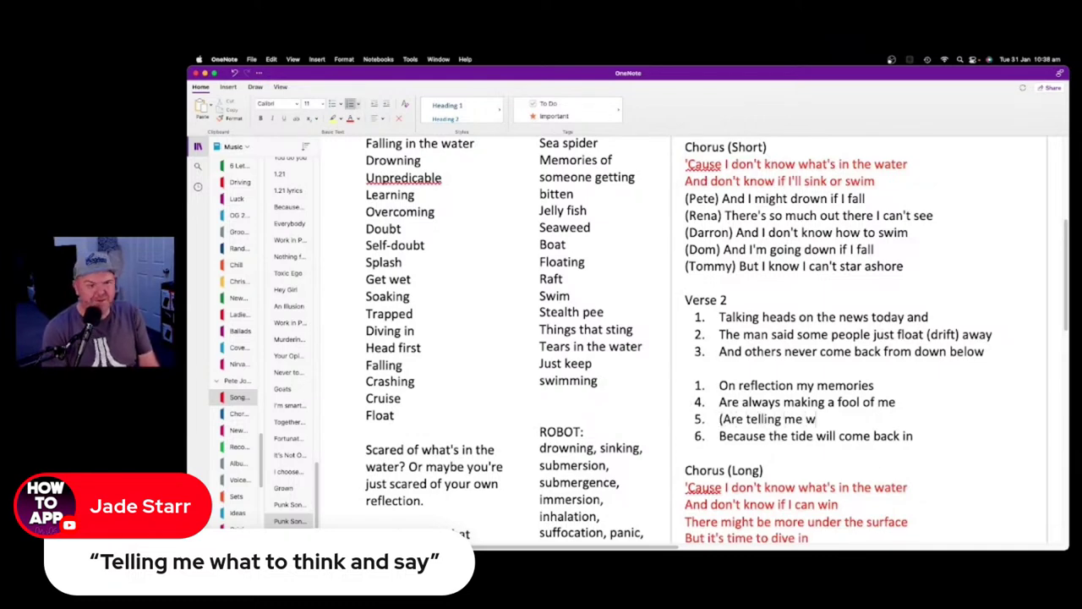
{"action": "type", "text": "hat to think and say"}
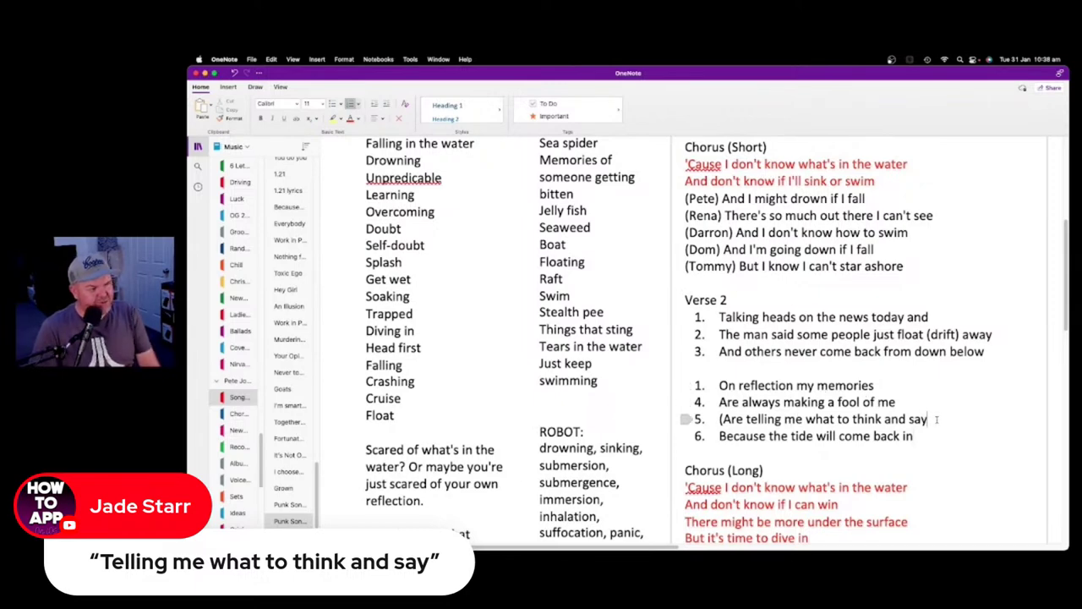
{"action": "type", "text": ")"}
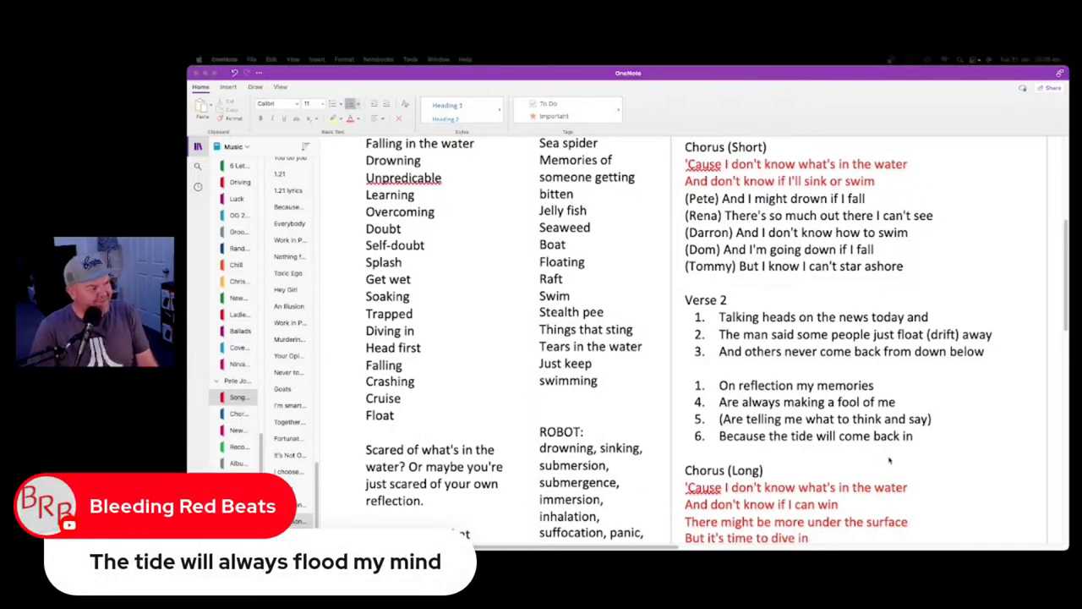
Insert the alternative line "(Telling me what to think and say)" beneath Verse 2's "The man said some people" line
{"action": "left_click", "coordinate": [917, 438]}
{"action": "left_click_drag", "start_coordinate": [917, 438], "coordinate": [716, 436]}
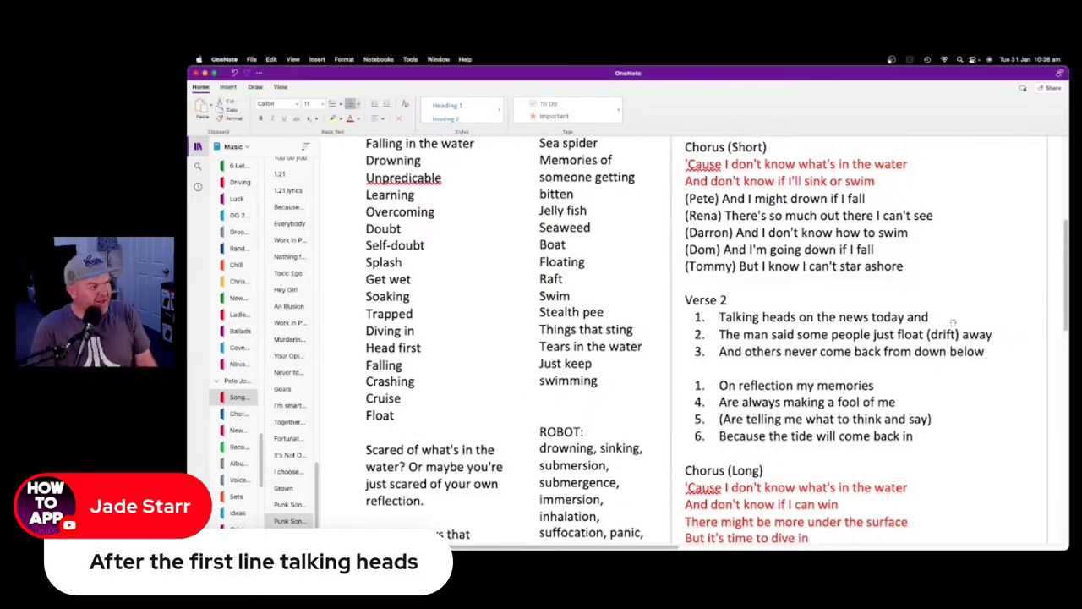
{"action": "left_click", "coordinate": [1002, 334]}
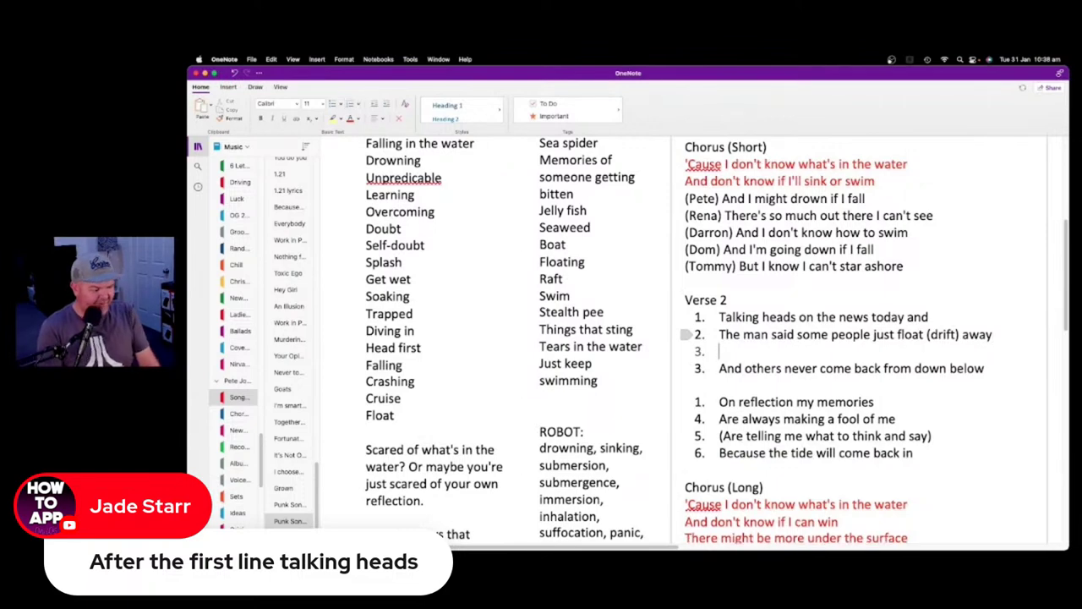
{"action": "type", "text": "(Telling me"}
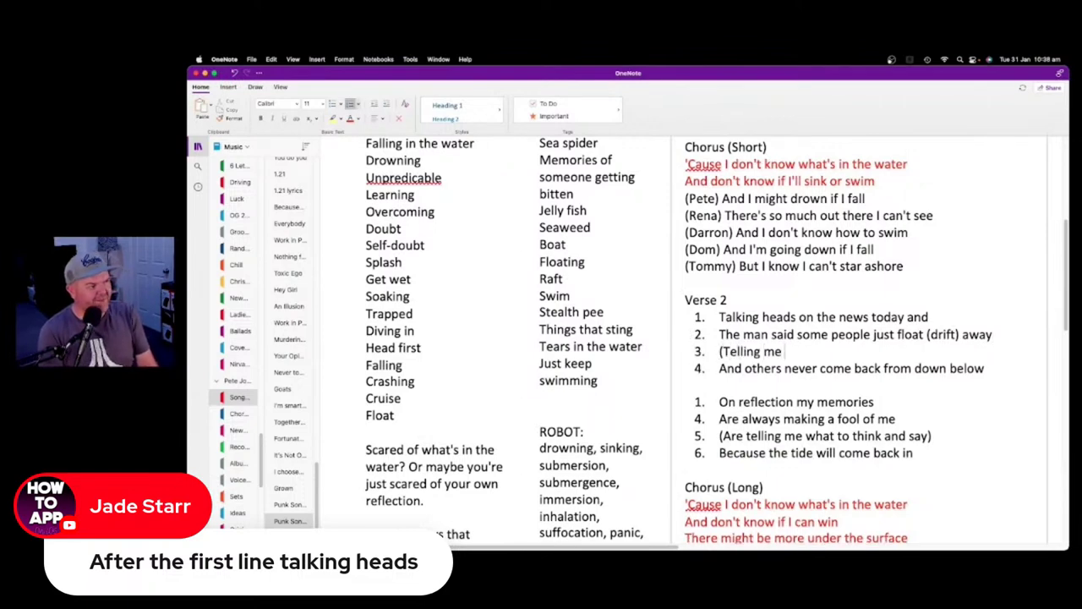
{"action": "type", "text": " what to think and say)"}
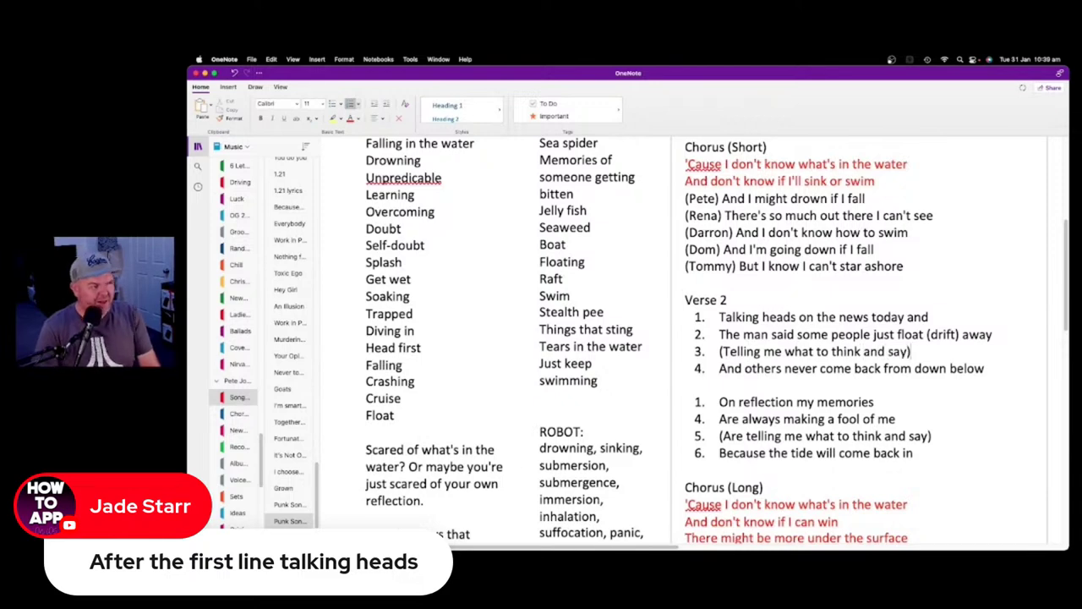
Delete the "(Are telling me what to think and say)" line from Verse 2's second half
{"action": "left_click_drag", "start_coordinate": [940, 440], "coordinate": [704, 440]}
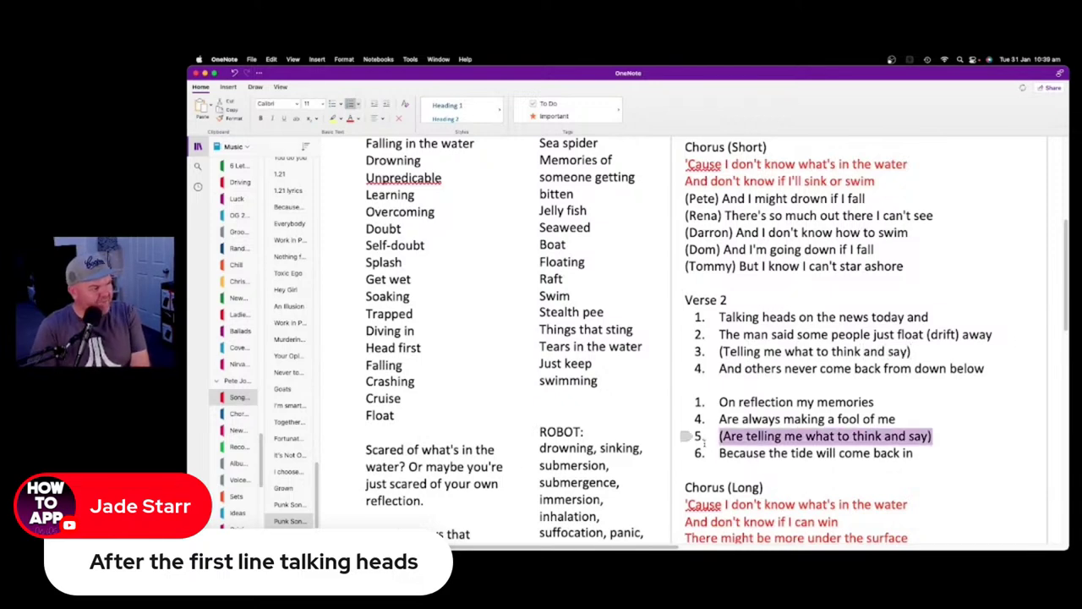
{"action": "key", "text": "BackSpace"}
{"action": "key", "text": "BackSpace"}
Review the verses and choruses and select Verse 2's last line, "Because the tide will come back in"
{"action": "scroll", "coordinate": [753, 244], "scroll_direction": "down", "scroll_amount": 1}
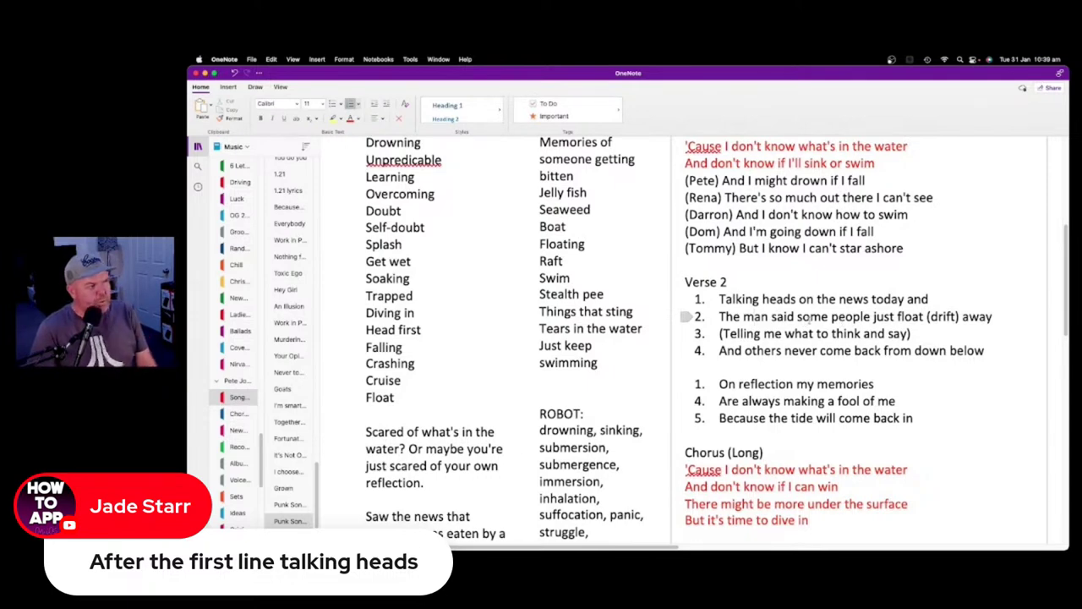
{"action": "scroll", "coordinate": [784, 343], "scroll_direction": "down", "scroll_amount": 1}
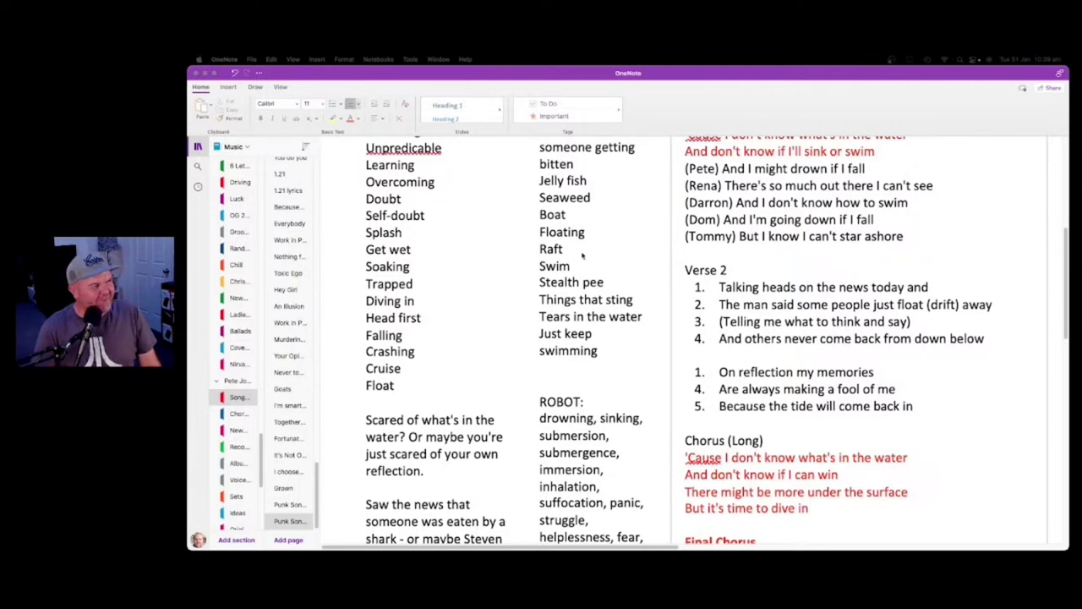
{"action": "scroll", "coordinate": [581, 253], "scroll_direction": "up", "scroll_amount": 5}
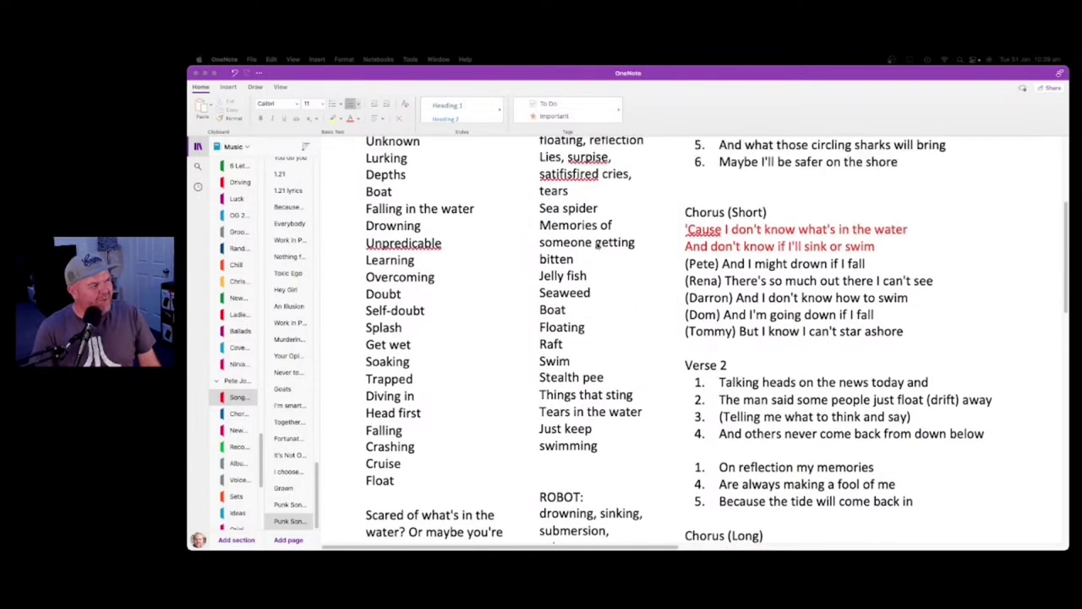
{"action": "scroll", "coordinate": [597, 245], "scroll_direction": "up", "scroll_amount": 8}
{"action": "scroll", "coordinate": [626, 241], "scroll_direction": "down", "scroll_amount": 18}
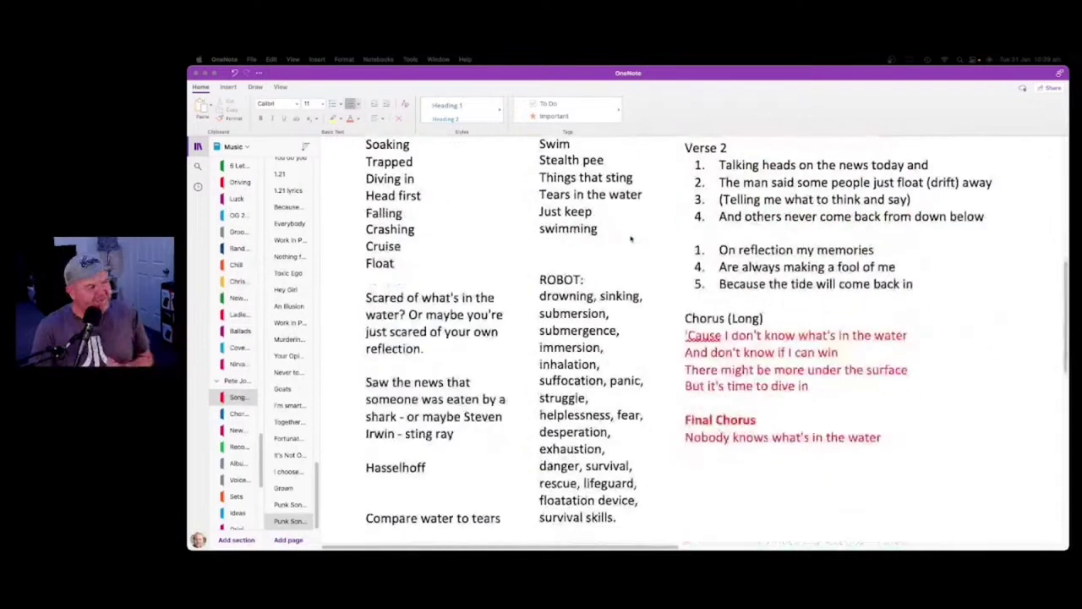
{"action": "left_click", "coordinate": [922, 286]}
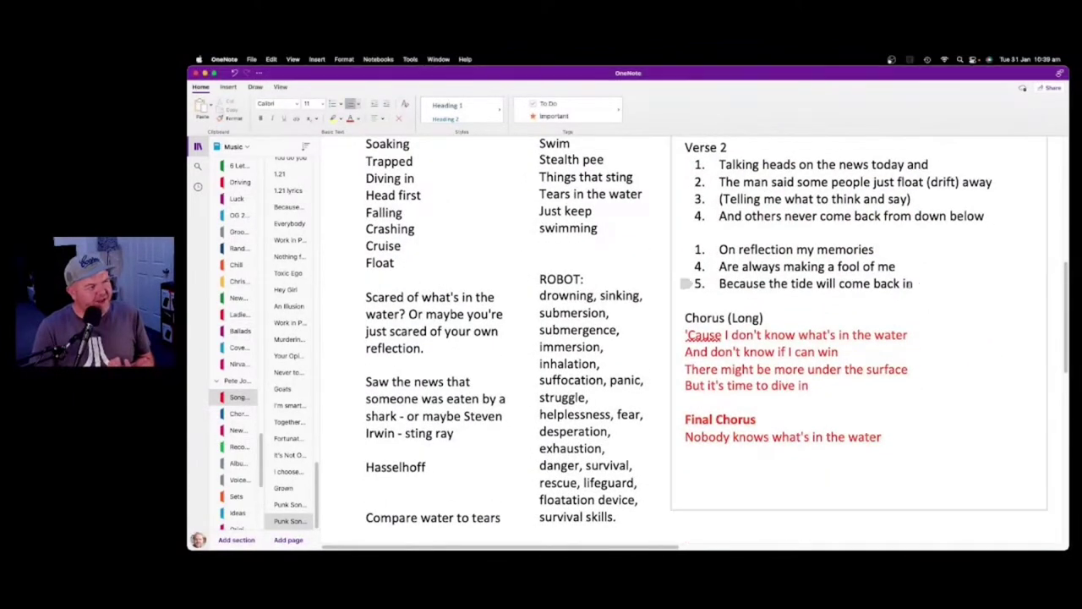
{"action": "left_click_drag", "start_coordinate": [921, 286], "coordinate": [720, 284]}
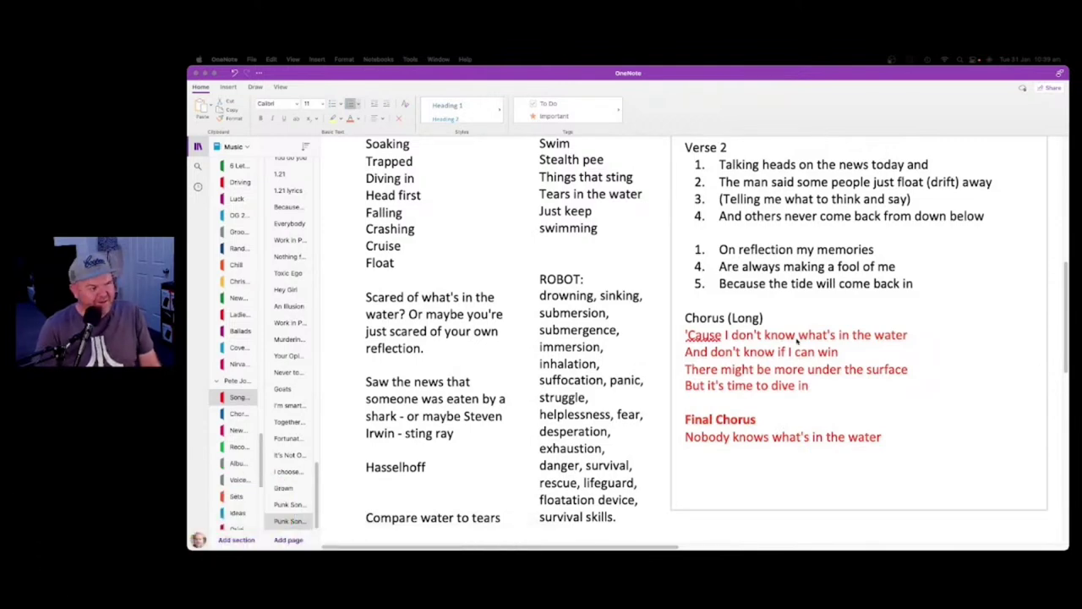
{"action": "left_click", "coordinate": [833, 384]}
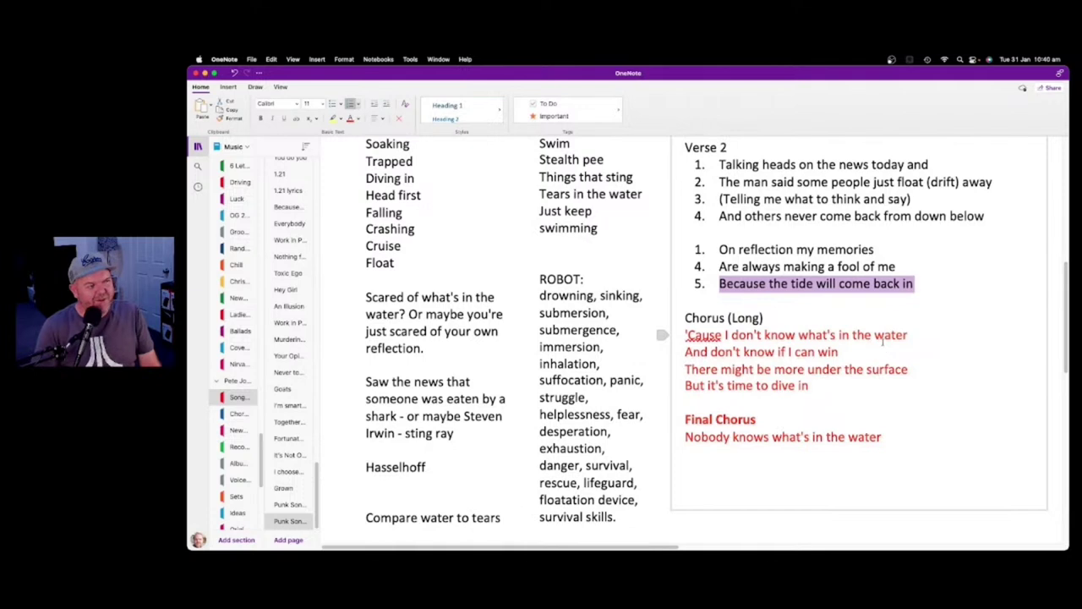
Replace Verse 2's last line with the partial line "But it's time to"
{"action": "scroll", "coordinate": [862, 330], "scroll_direction": "up", "scroll_amount": 2}
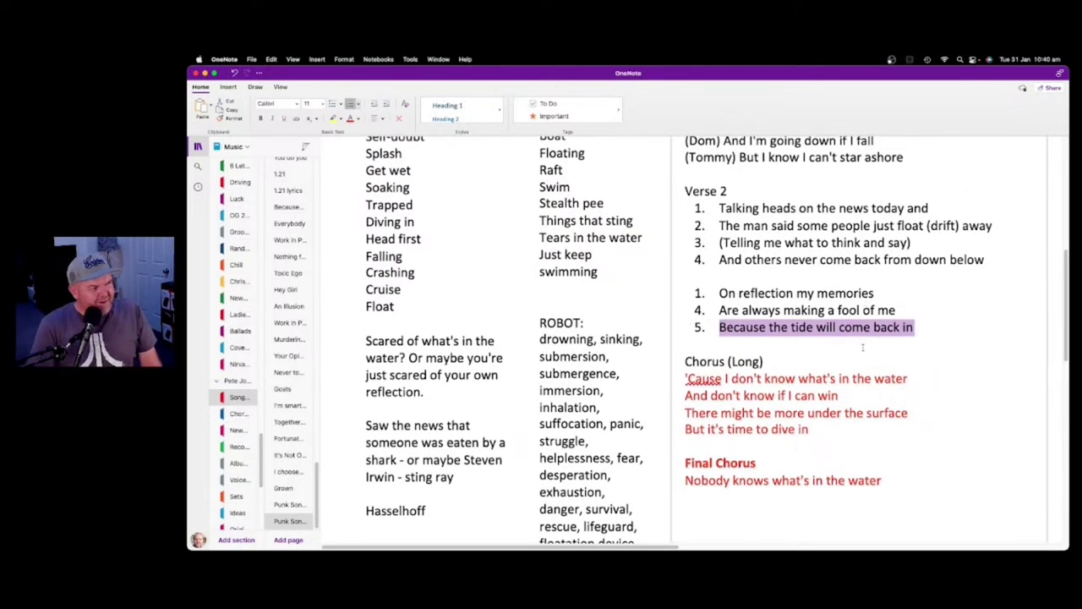
{"action": "type", "text": "But it's"}
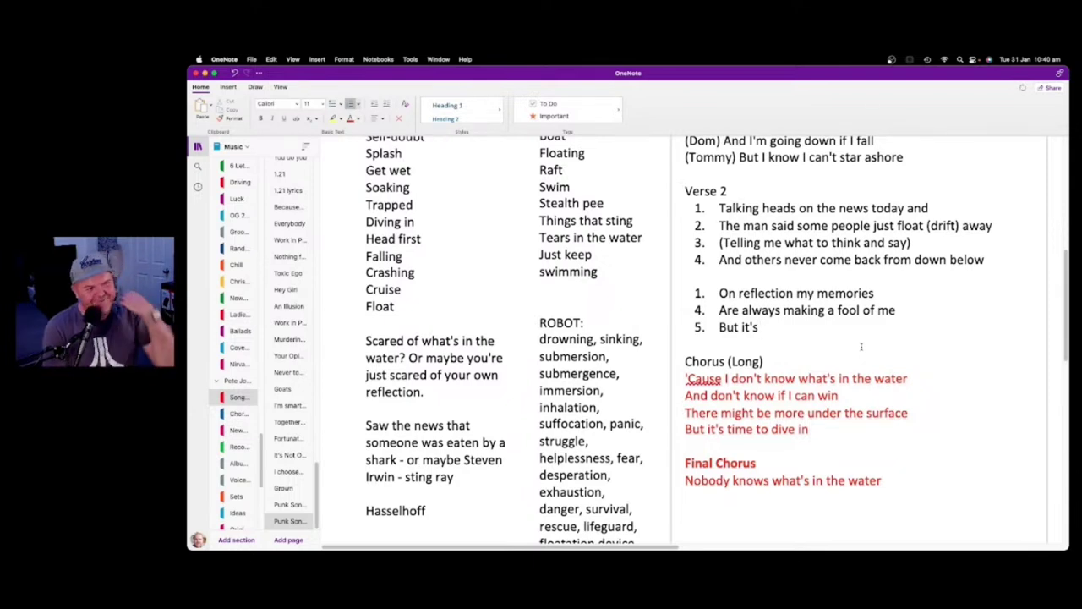
{"action": "type", "text": "time to"}
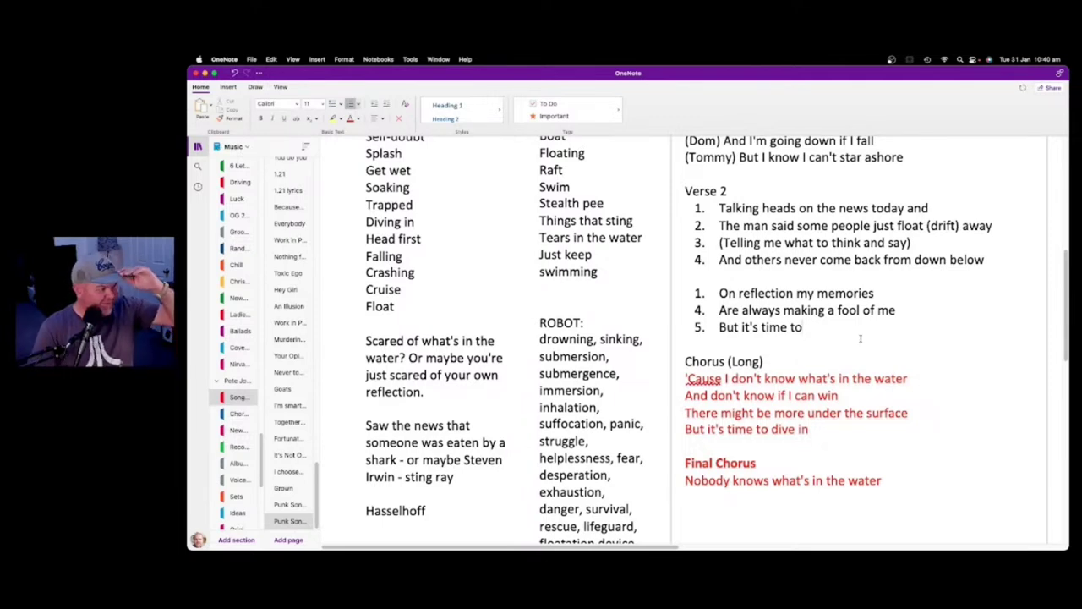
{"action": "left_click", "coordinate": [902, 292]}
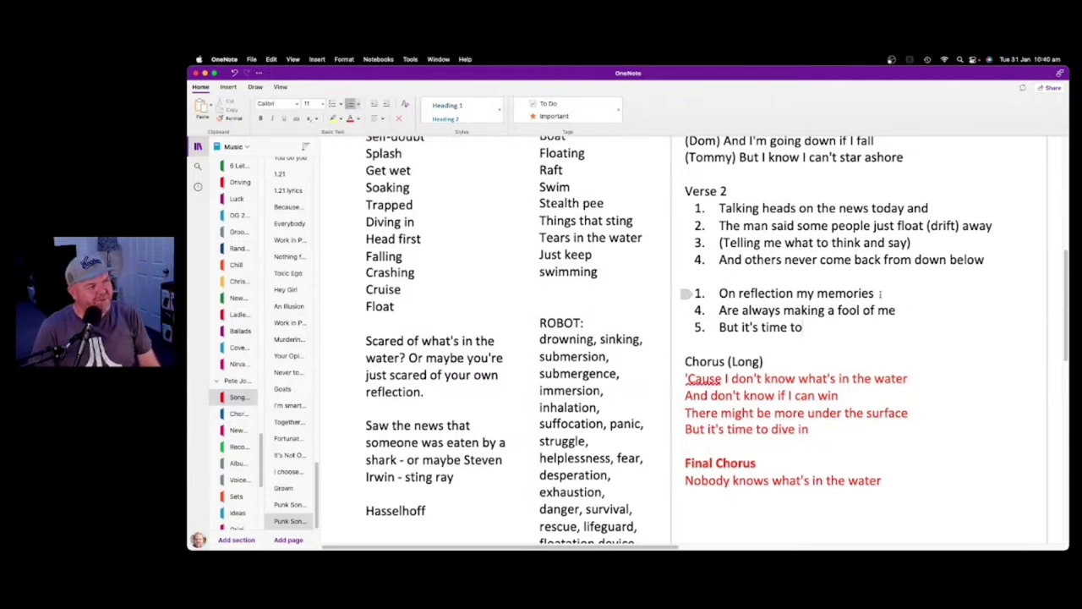
{"action": "left_click", "coordinate": [901, 310]}
{"action": "key", "text": "shift+alt+Left"}
{"action": "key", "text": "shift+alt+Left"}
{"action": "key", "text": "shift+alt+Left"}
{"action": "key", "text": "shift+alt+Left"}
{"action": "key", "text": "shift+alt+Left"}
{"action": "key", "text": "shift+alt+Left"}
{"action": "key", "text": "shift+alt+Left"}
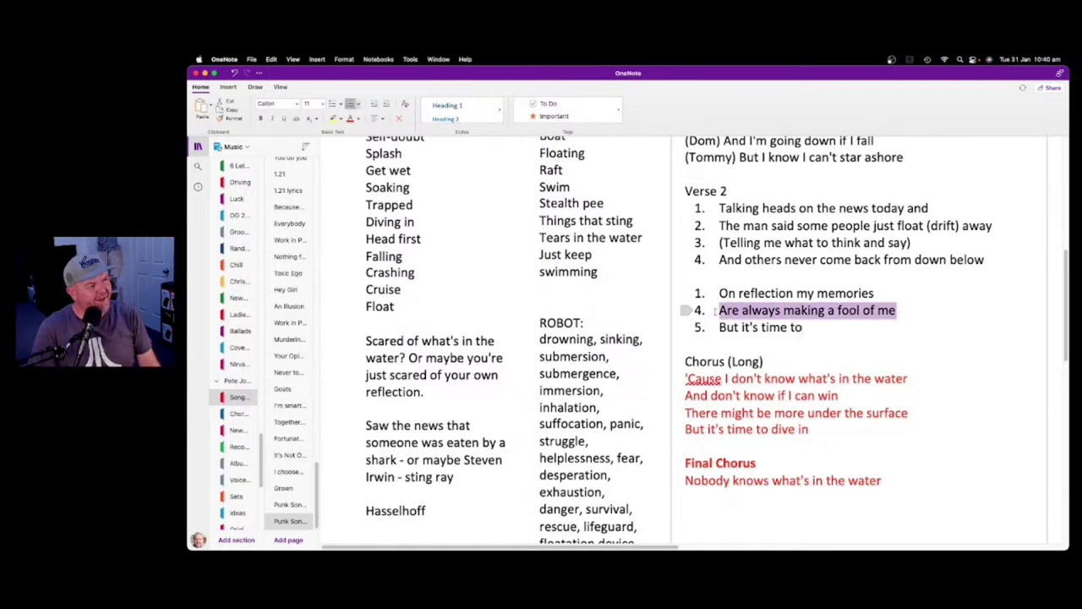
{"action": "key", "text": "Right"}
{"action": "key", "text": "Return"}
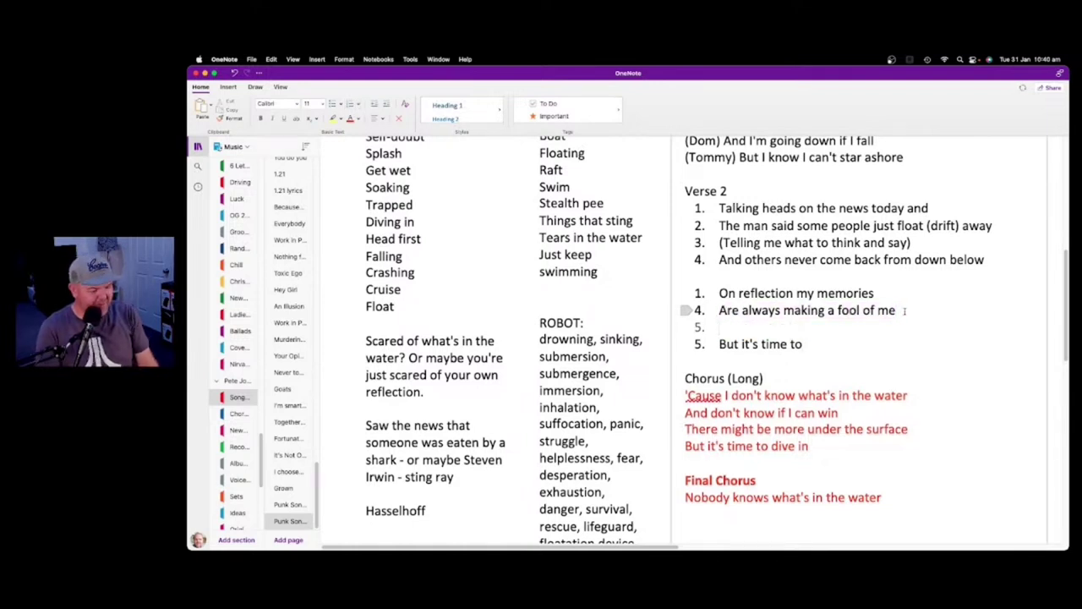
{"action": "type", "text": "("}
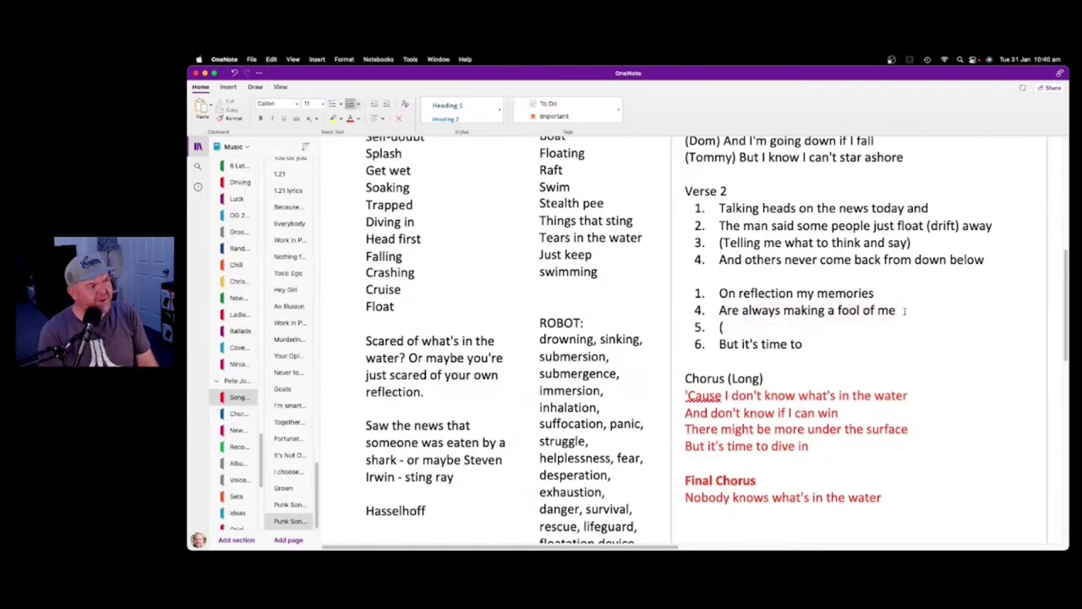
{"action": "type", "text": "Are"}
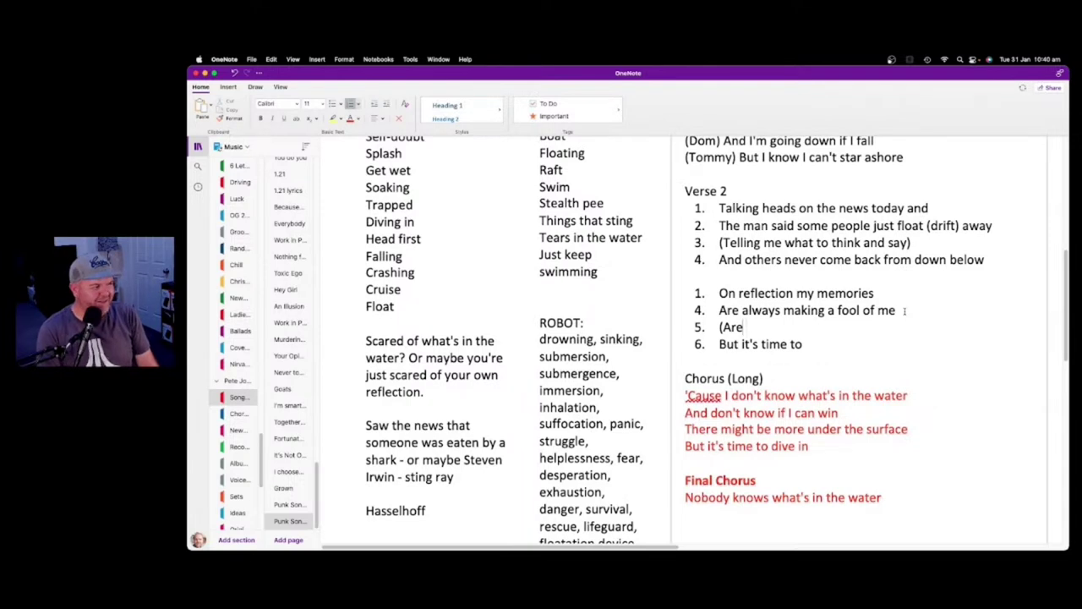
{"action": "key", "text": "BackSpace"}
{"action": "key", "text": "BackSpace"}
{"action": "key", "text": "BackSpace"}
{"action": "key", "text": "BackSpace"}
{"action": "key", "text": "BackSpace"}
{"action": "key", "text": "BackSpace"}
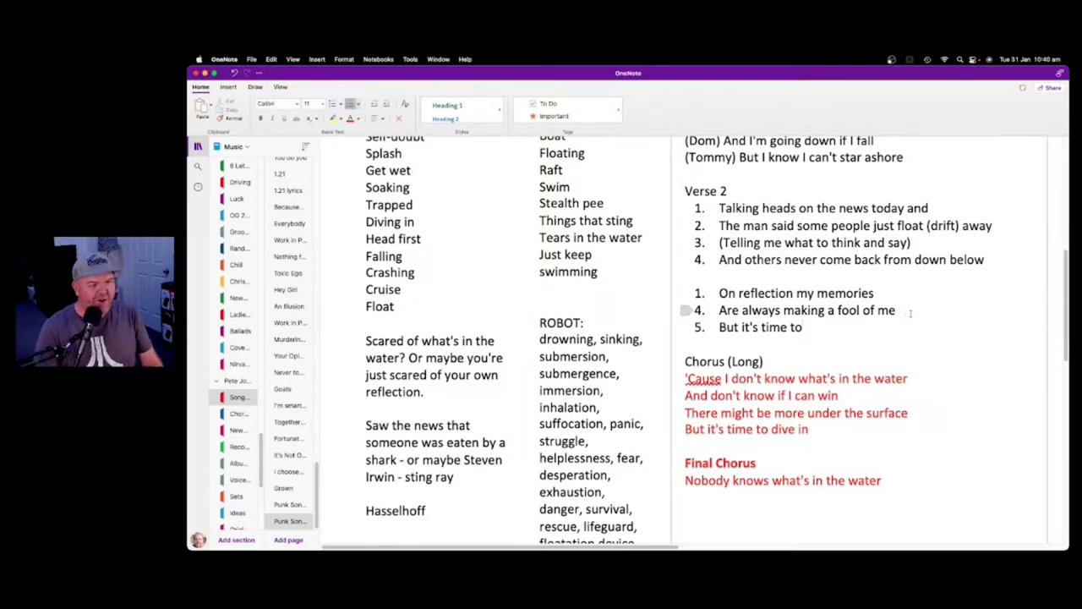
Review the verses, choruses and brainstormed word lists for ideas to finish Verse 2's last line
{"action": "scroll", "coordinate": [910, 307], "scroll_direction": "up", "scroll_amount": 2}
{"action": "scroll", "coordinate": [909, 307], "scroll_direction": "up", "scroll_amount": 3}
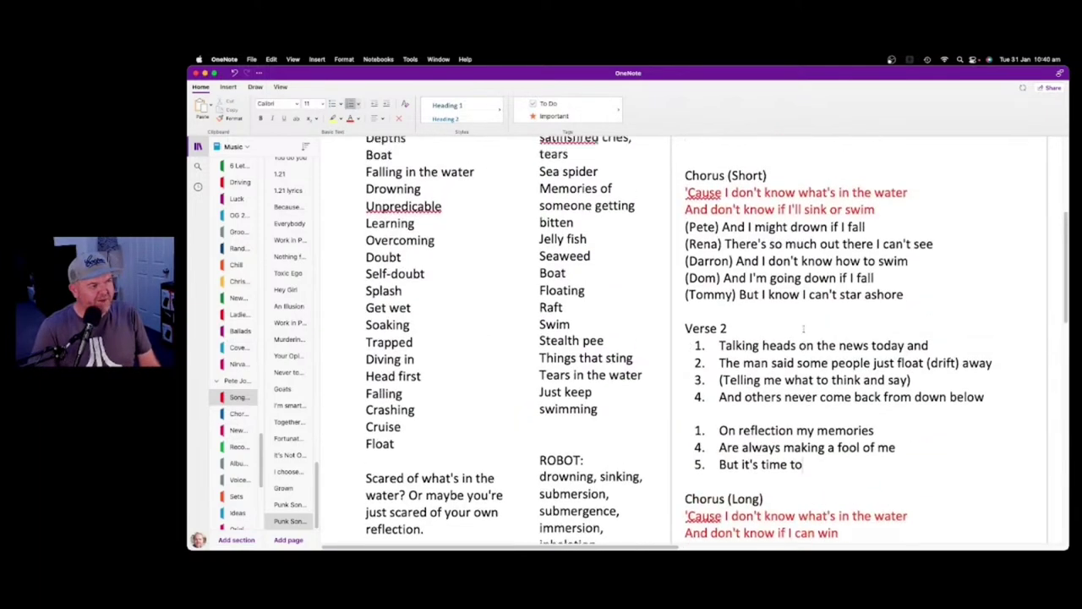
{"action": "scroll", "coordinate": [765, 334], "scroll_direction": "down", "scroll_amount": 4}
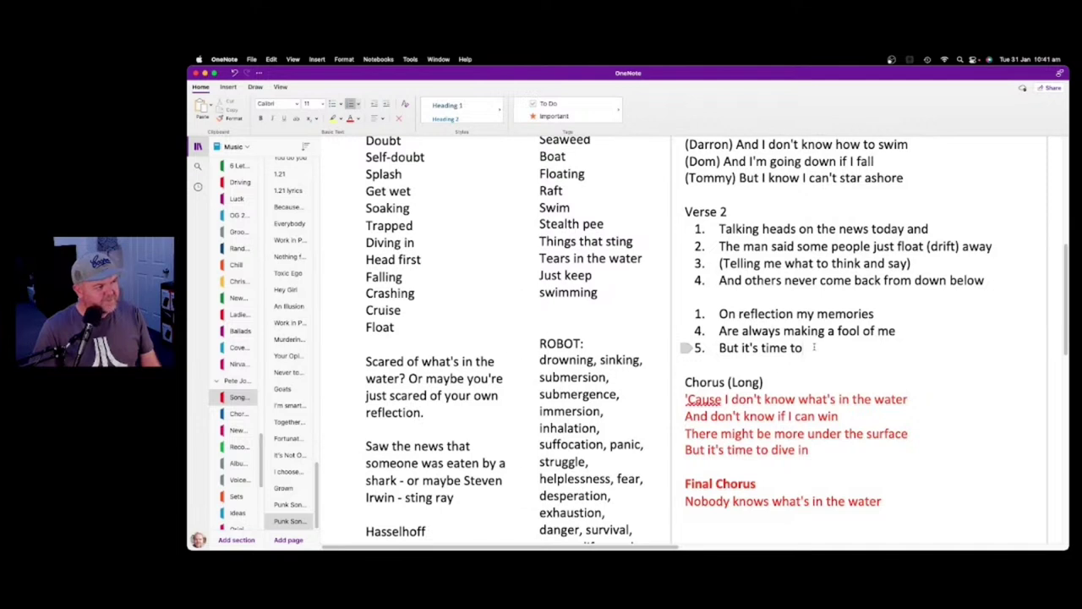
{"action": "left_click_drag", "start_coordinate": [814, 347], "coordinate": [748, 350]}
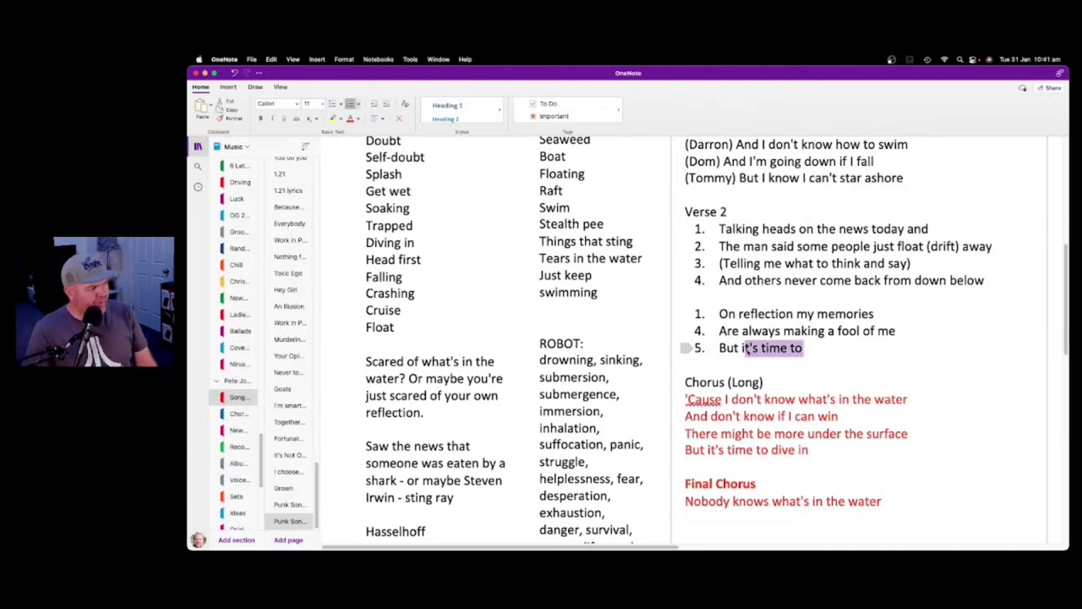
{"action": "scroll", "coordinate": [763, 297], "scroll_direction": "up", "scroll_amount": 2}
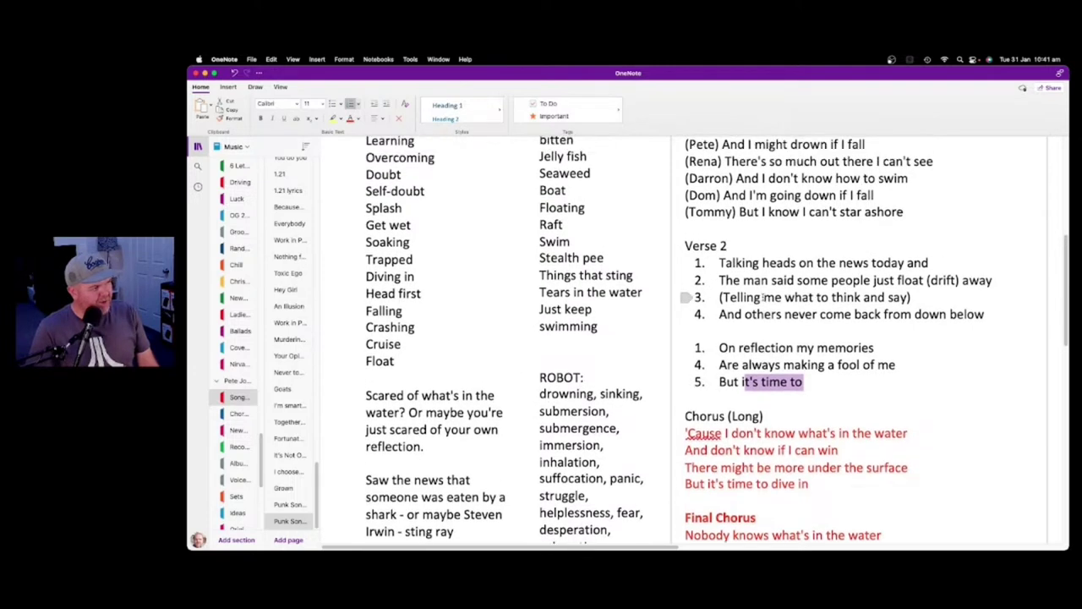
{"action": "scroll", "coordinate": [763, 297], "scroll_direction": "up", "scroll_amount": 1}
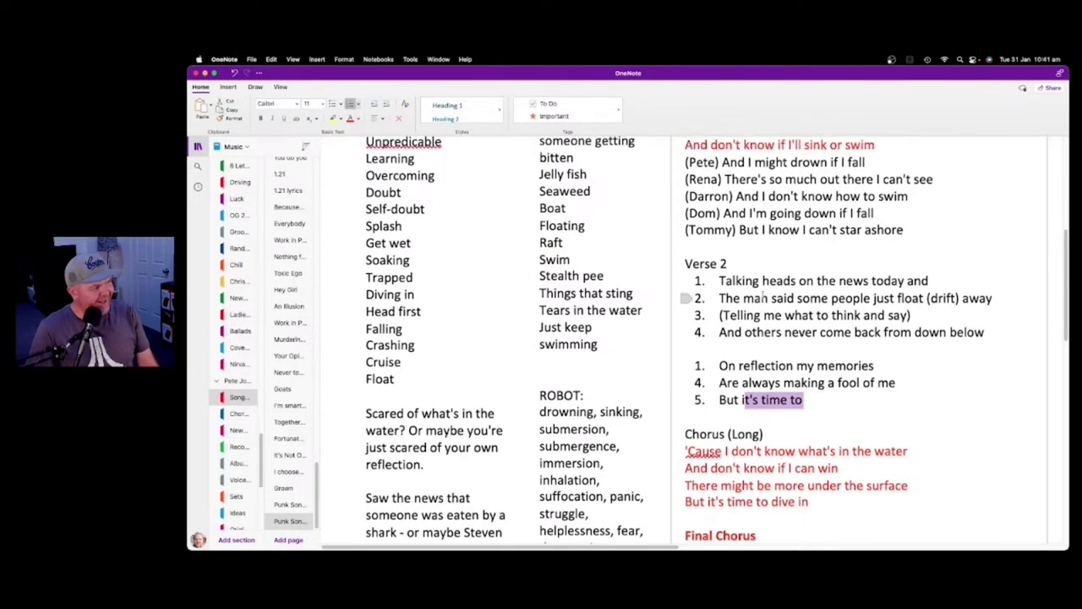
{"action": "scroll", "coordinate": [812, 347], "scroll_direction": "down", "scroll_amount": 1}
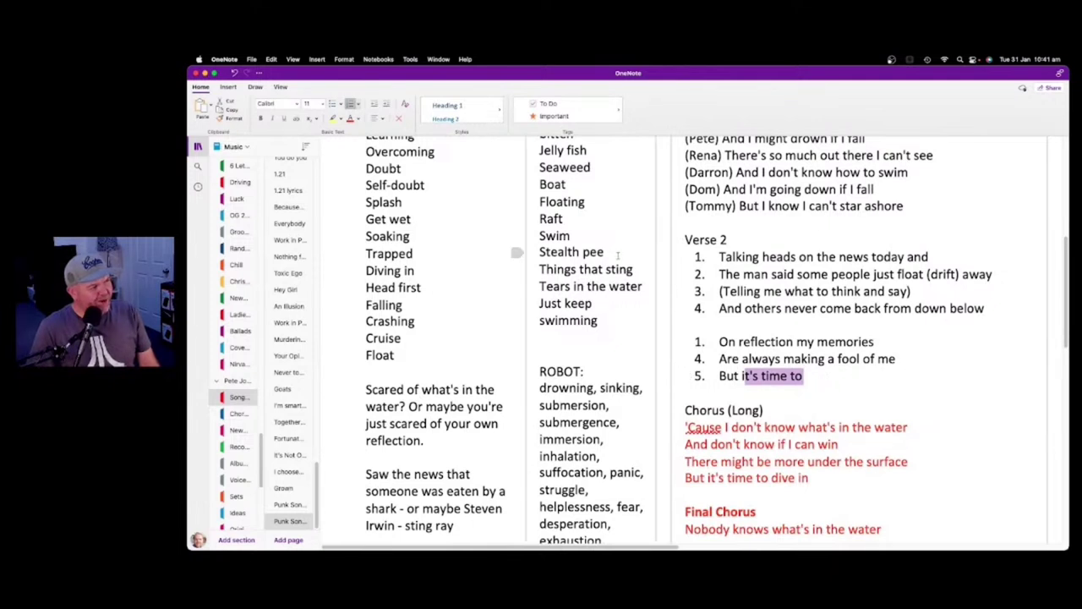
{"action": "left_click", "coordinate": [511, 251]}
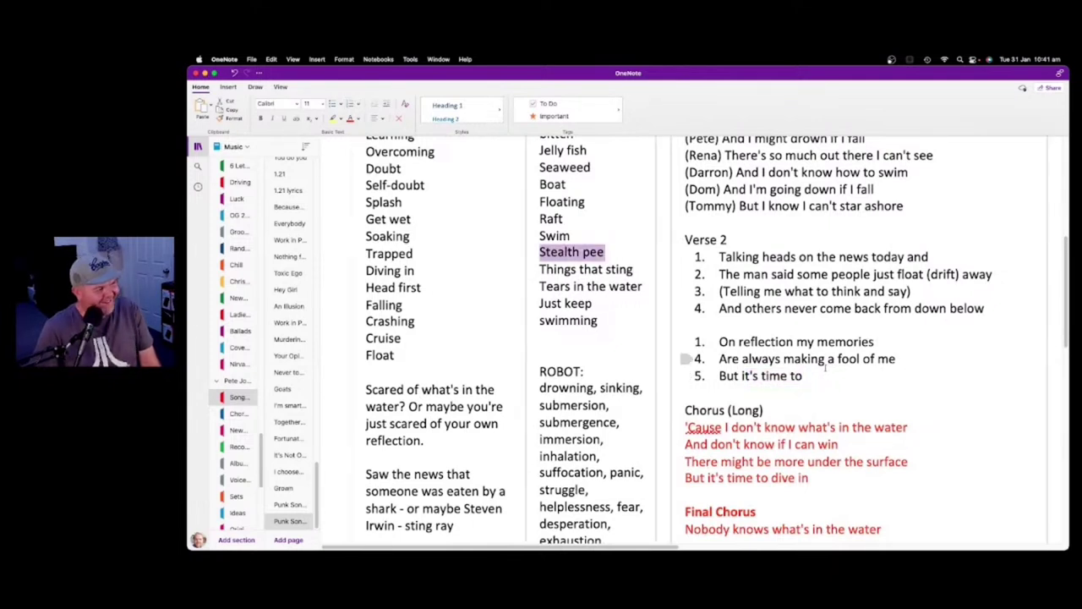
{"action": "left_click_drag", "start_coordinate": [803, 378], "coordinate": [718, 378]}
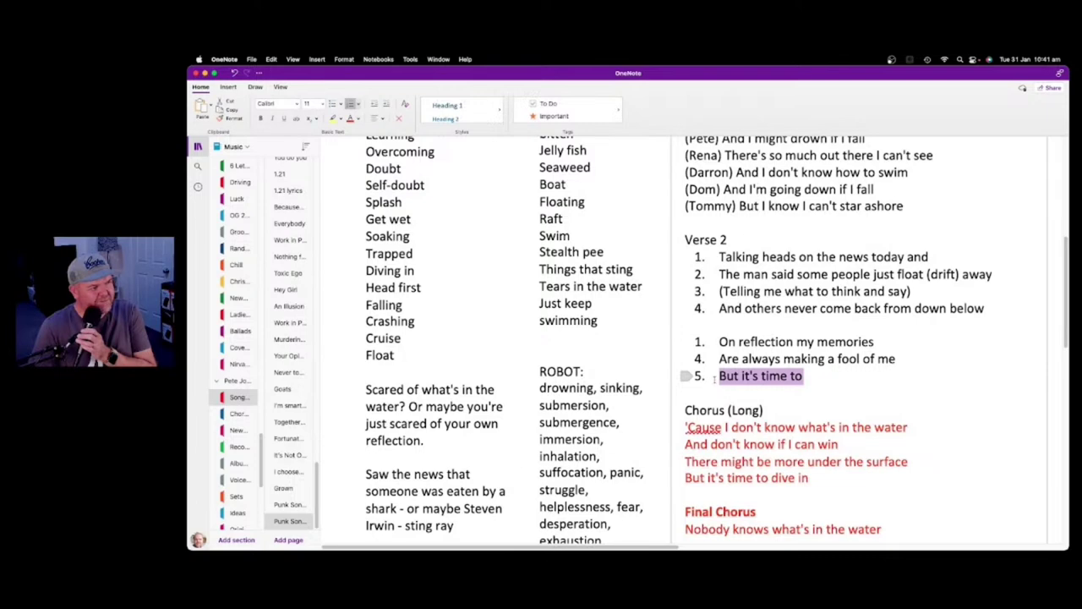
{"action": "scroll", "coordinate": [599, 304], "scroll_direction": "up", "scroll_amount": 5}
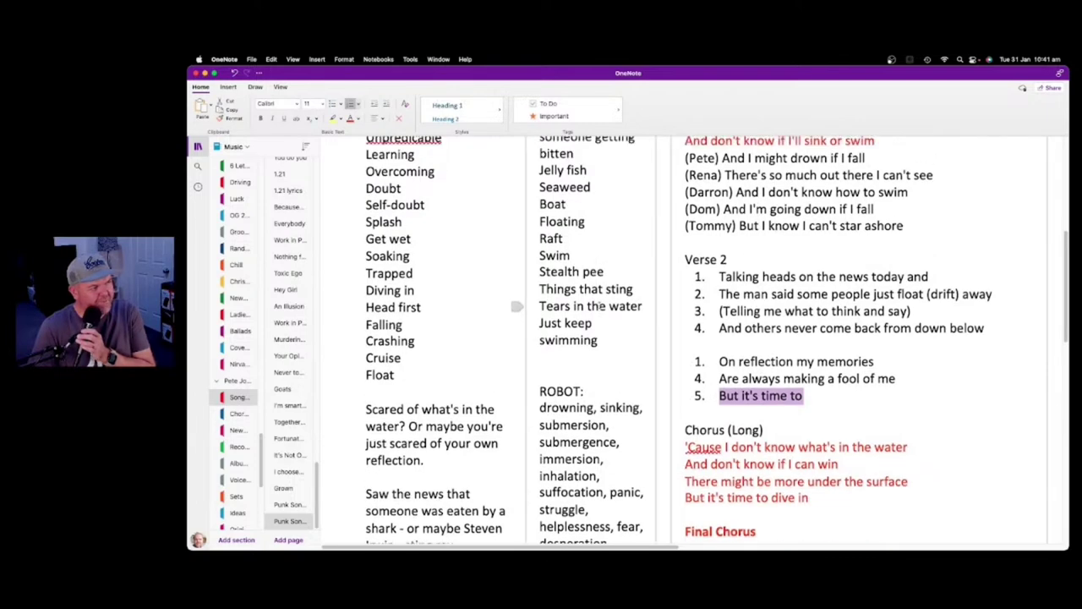
{"action": "scroll", "coordinate": [599, 304], "scroll_direction": "up", "scroll_amount": 1}
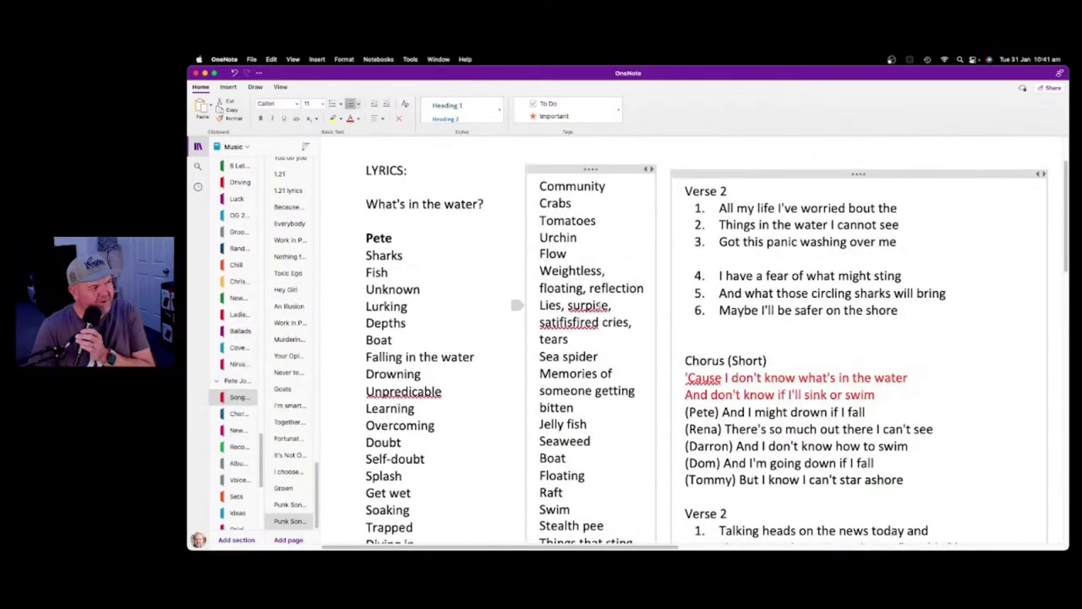
{"action": "scroll", "coordinate": [624, 287], "scroll_direction": "down", "scroll_amount": 6}
{"action": "scroll", "coordinate": [623, 288], "scroll_direction": "up", "scroll_amount": 6}
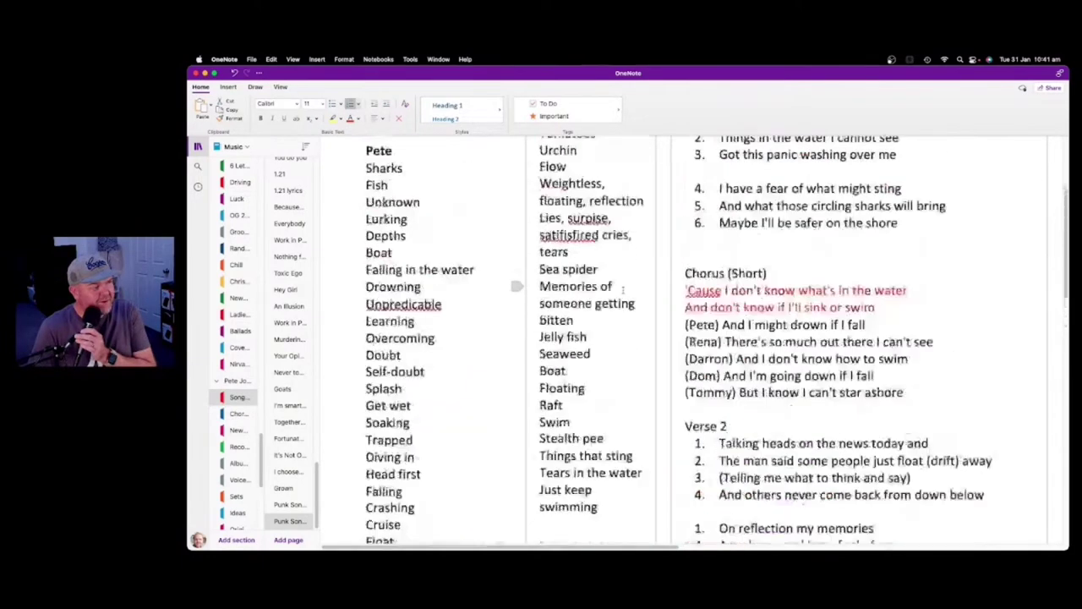
{"action": "scroll", "coordinate": [623, 289], "scroll_direction": "down", "scroll_amount": 5}
{"action": "scroll", "coordinate": [622, 291], "scroll_direction": "down", "scroll_amount": 2}
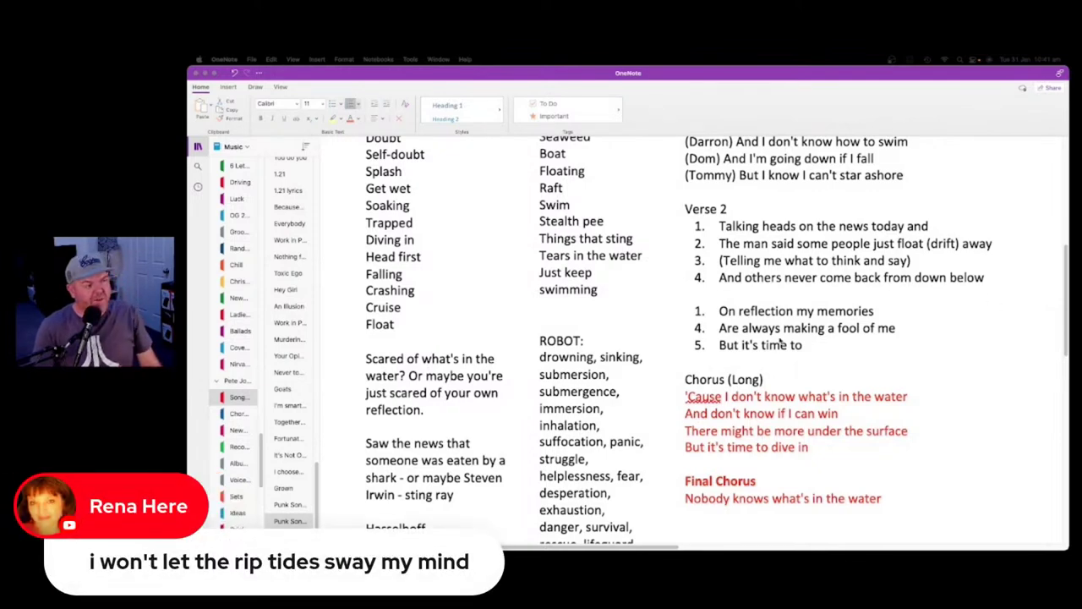
Replace Verse 2's unfinished last line with "But I'm learning to move"
{"action": "triple_click", "coordinate": [810, 347]}
{"action": "triple_click", "coordinate": [810, 347]}
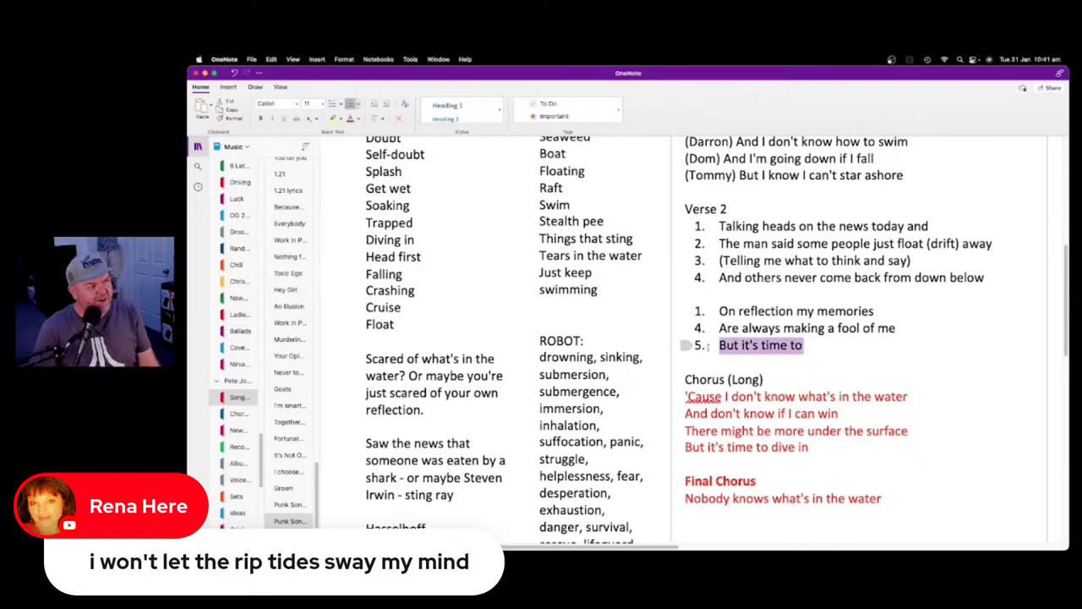
{"action": "type", "text": "I"}
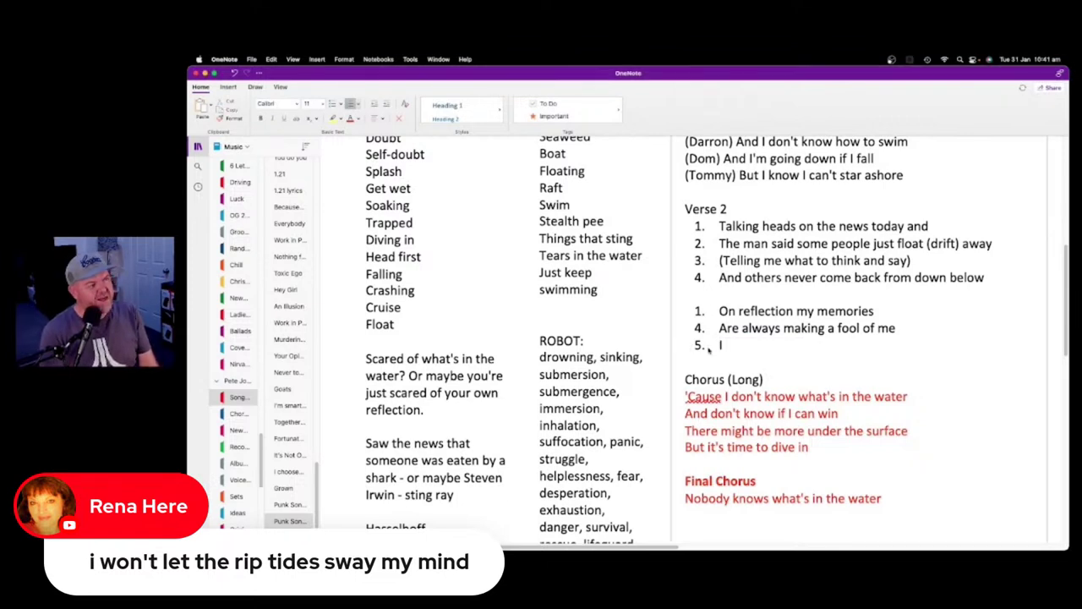
{"action": "key", "text": "BackSpace"}
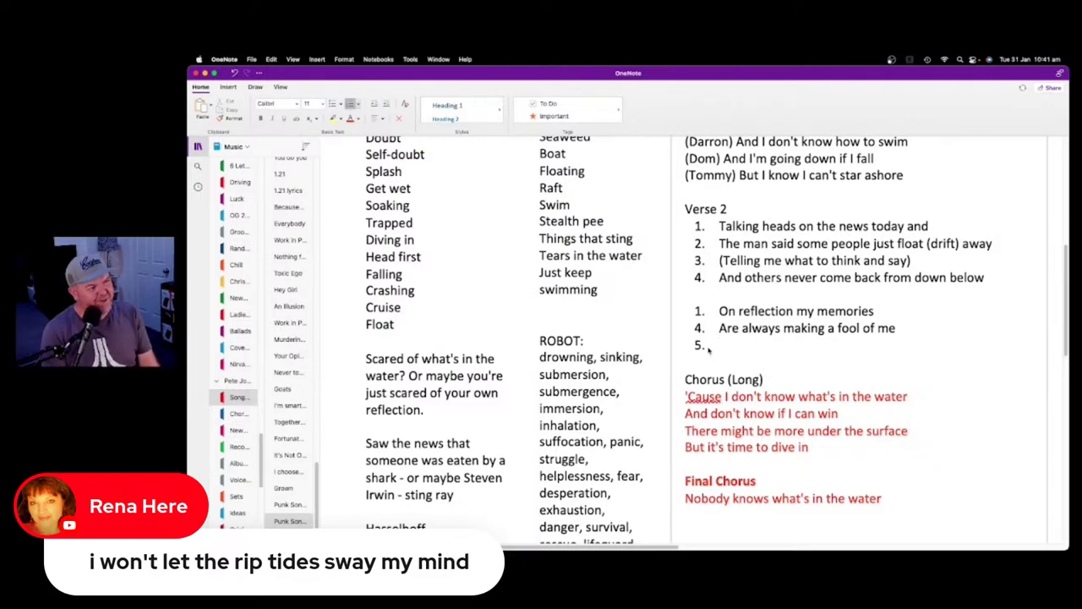
{"action": "type", "text": "B"}
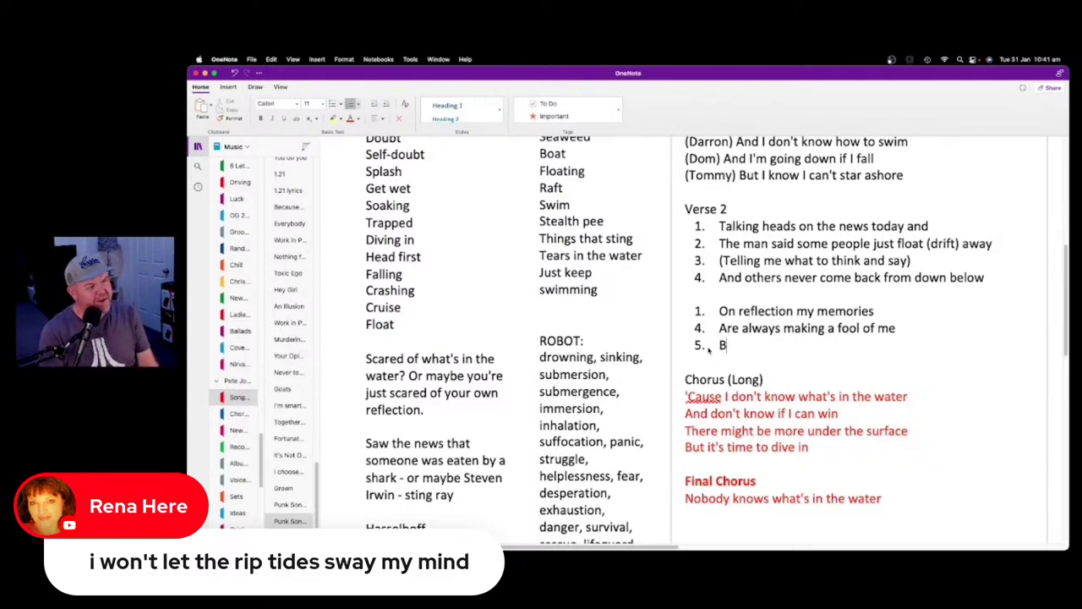
{"action": "key", "text": "BackSpace"}
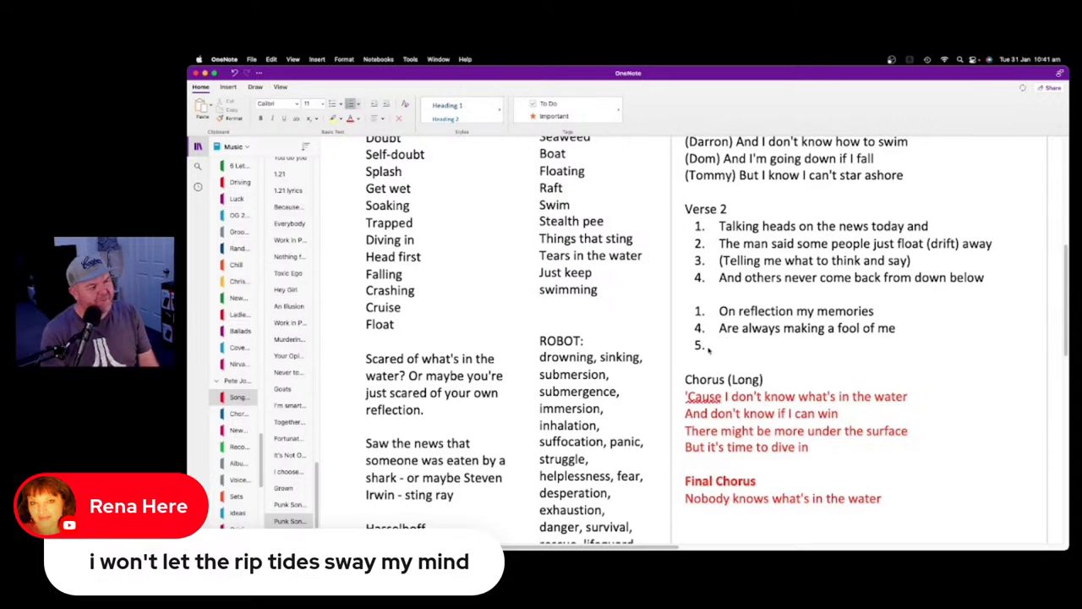
{"action": "type", "text": "But"}
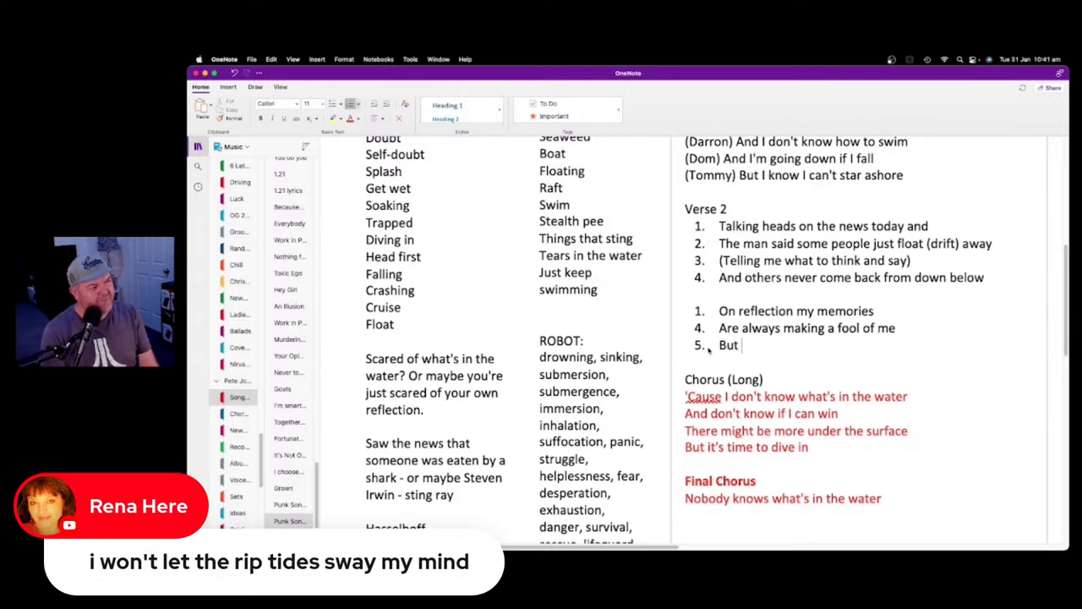
{"action": "type", "text": " I'm learning to"}
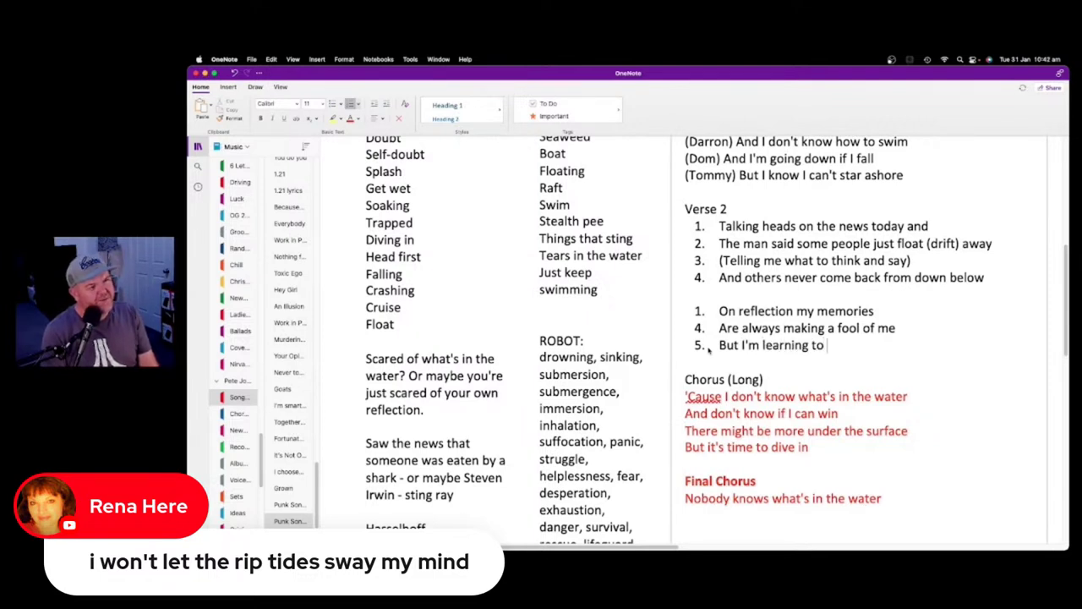
{"action": "type", "text": " move"}
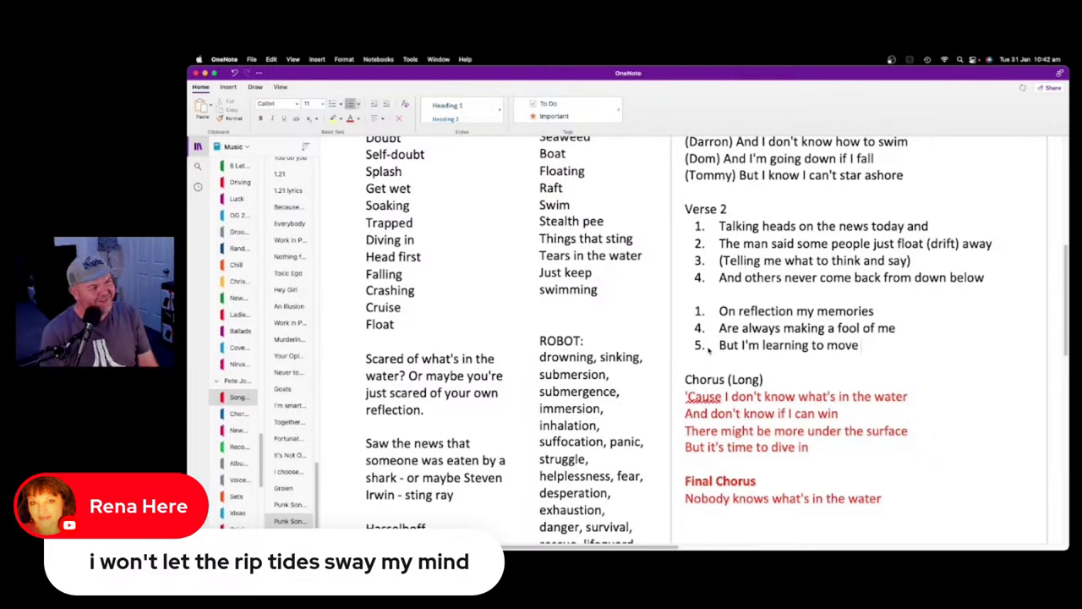
Reword the ending of Verse 2's last line so it reads "But I'm learning ebb and flow with the tide"
{"action": "key", "text": "BackSpace"}
{"action": "key", "text": "BackSpace"}
{"action": "key", "text": "BackSpace"}
{"action": "key", "text": "BackSpace"}
{"action": "key", "text": "BackSpace"}
{"action": "key", "text": "BackSpace"}
{"action": "key", "text": "BackSpace"}
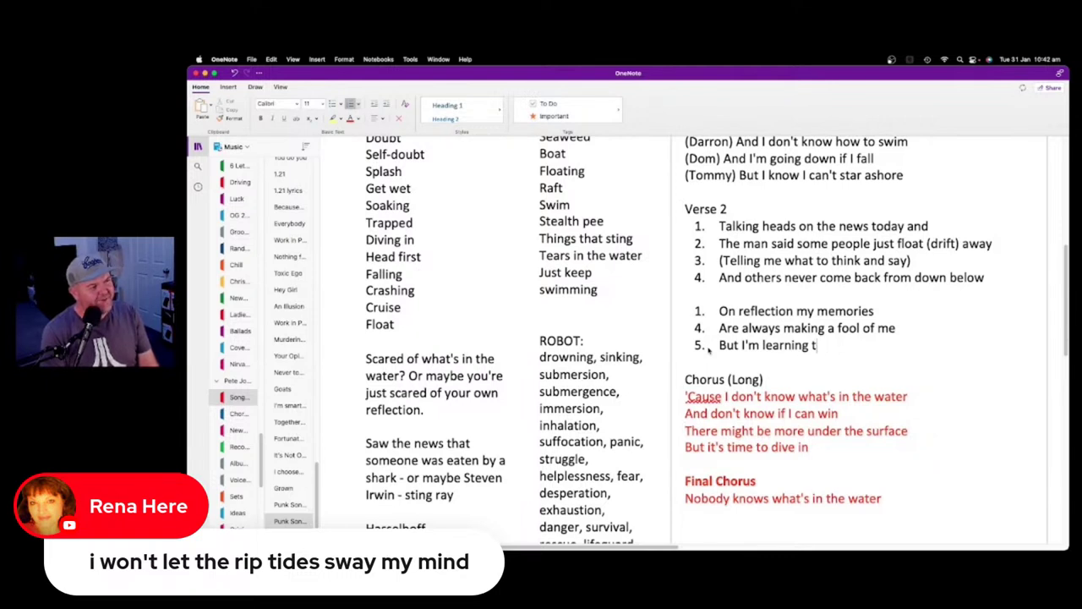
{"action": "type", "text": "e"}
{"action": "type", "text": "bb"}
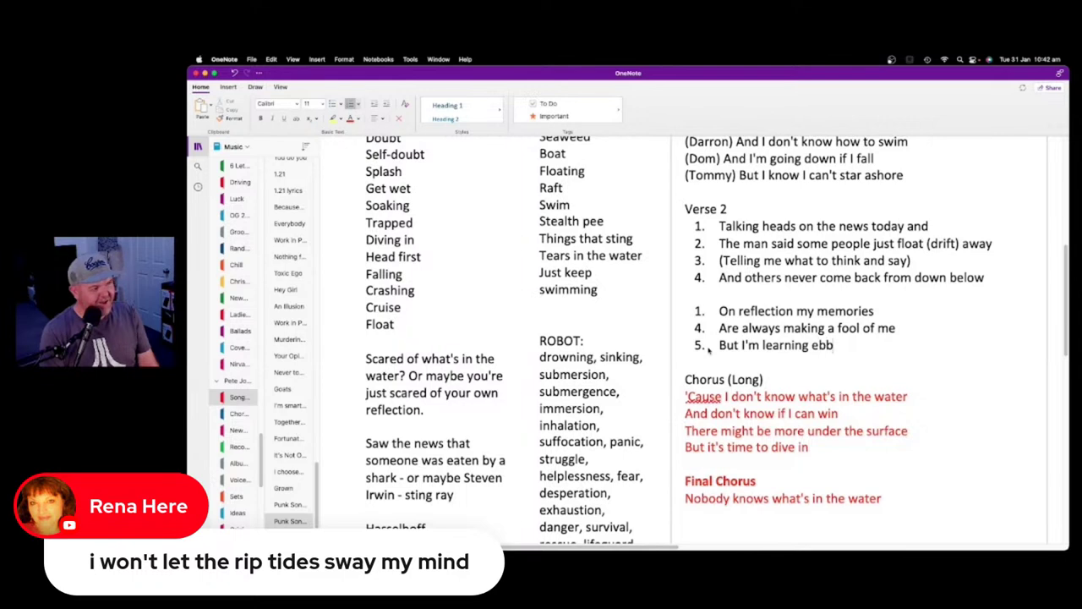
{"action": "type", "text": " and flow with the tide"}
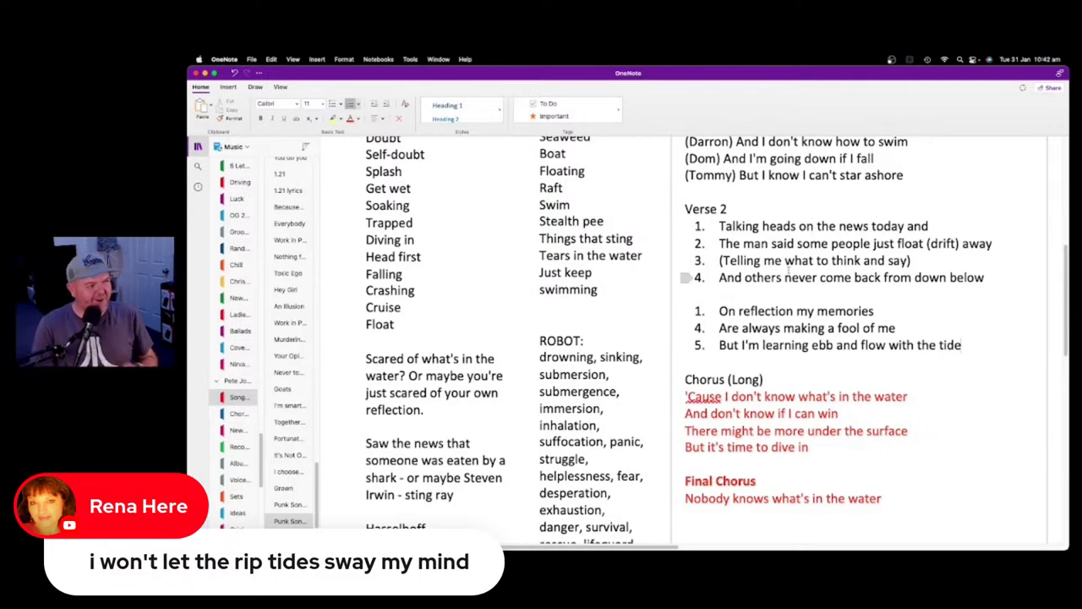
Reread the opening verse and short chorus above the rewritten second verse
{"action": "scroll", "coordinate": [773, 198], "scroll_direction": "up", "scroll_amount": 6}
{"action": "scroll", "coordinate": [785, 268], "scroll_direction": "up", "scroll_amount": 1}
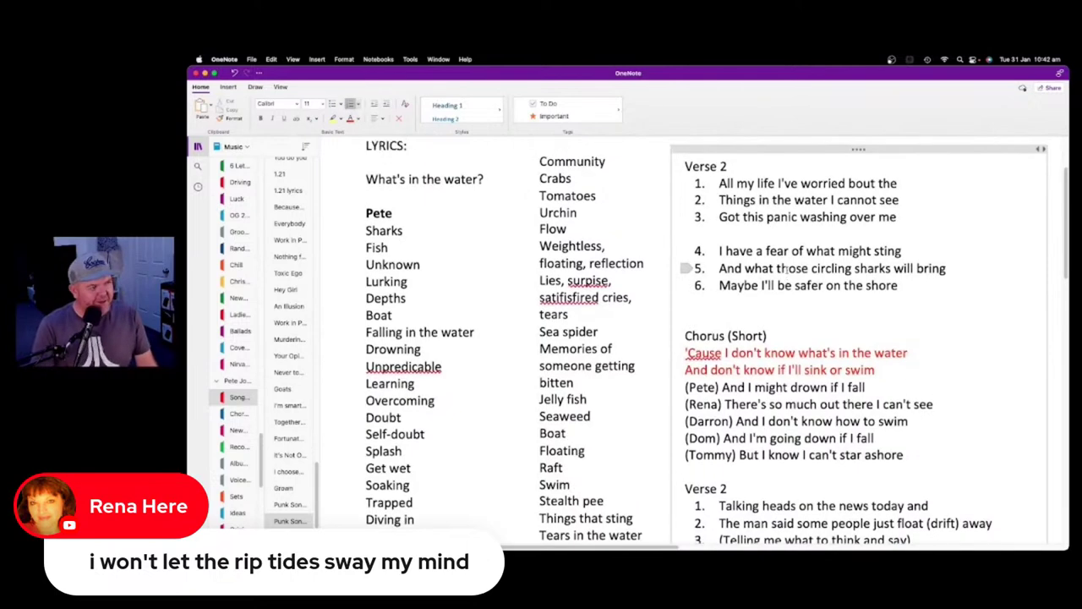
{"action": "scroll", "coordinate": [845, 254], "scroll_direction": "down", "scroll_amount": 2}
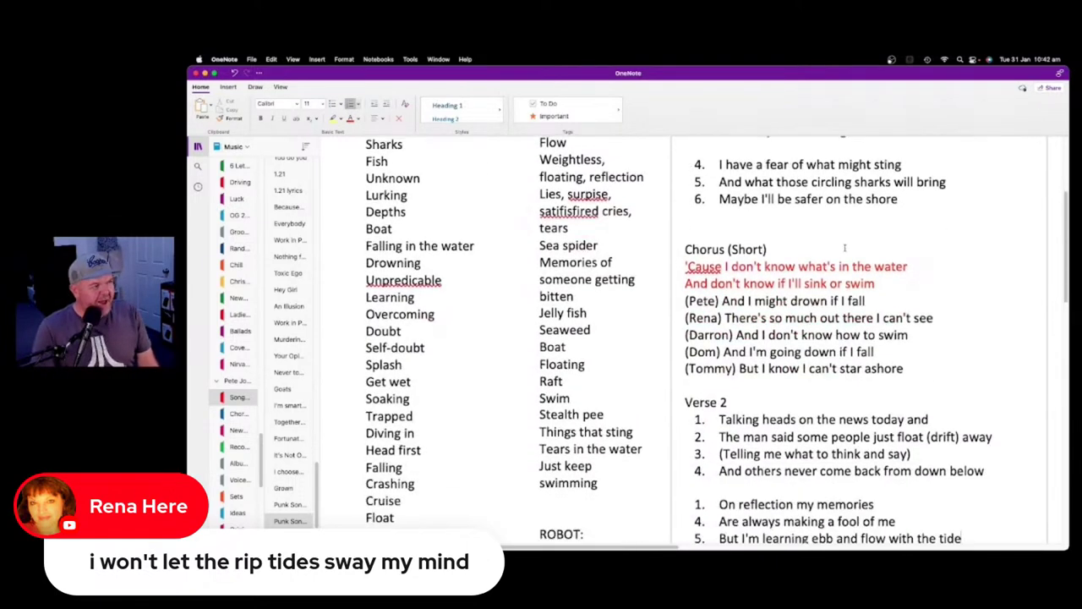
{"action": "scroll", "coordinate": [845, 251], "scroll_direction": "up", "scroll_amount": 3}
{"action": "scroll", "coordinate": [845, 251], "scroll_direction": "down", "scroll_amount": 1}
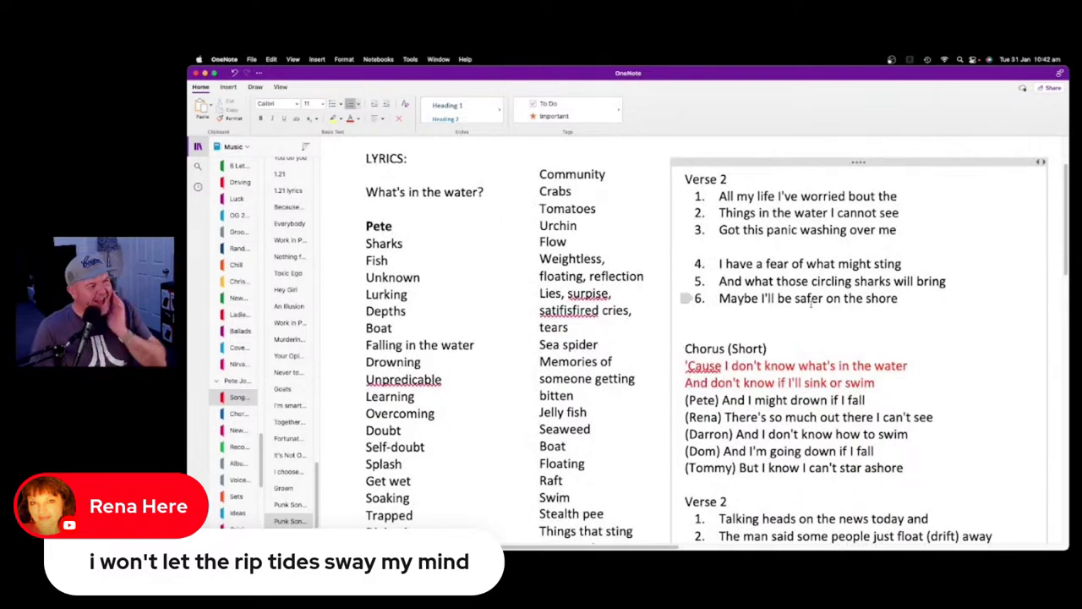
Colour all six lines of the opening verse, from "All my life I've worried bout the" to "Maybe I'll be safer on the shore", red
{"action": "left_click", "coordinate": [786, 281]}
{"action": "left_click_drag", "start_coordinate": [915, 314], "coordinate": [718, 196]}
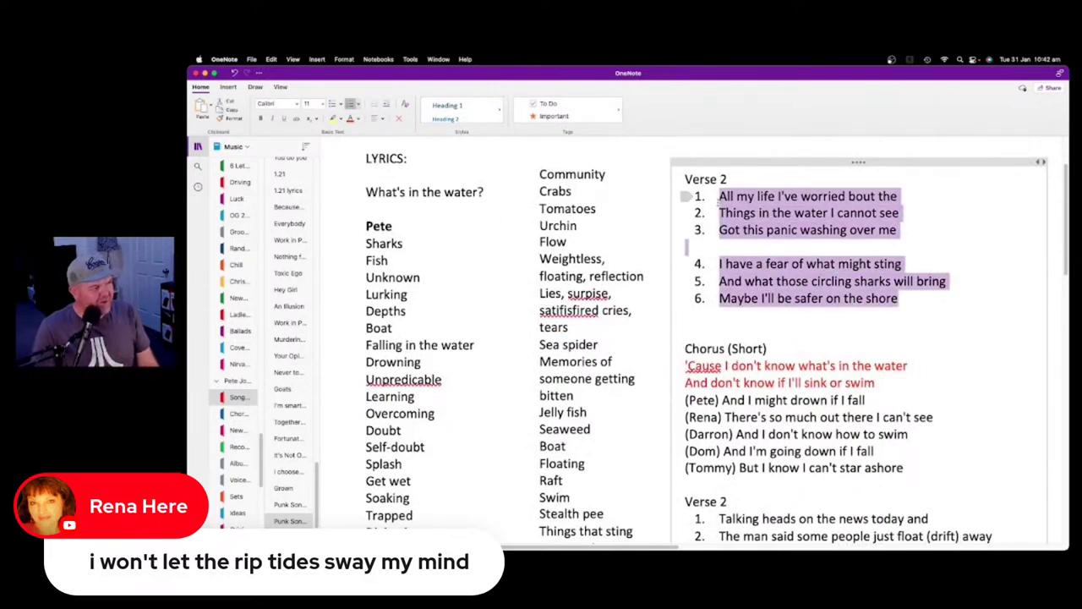
{"action": "left_click", "coordinate": [349, 118]}
{"action": "left_click", "coordinate": [839, 297]}
Colour the lines "Talking heads on the news today and" and "(Telling me what to think and say)" in the lower Verse 2 red
{"action": "scroll", "coordinate": [879, 364], "scroll_direction": "down", "scroll_amount": 2}
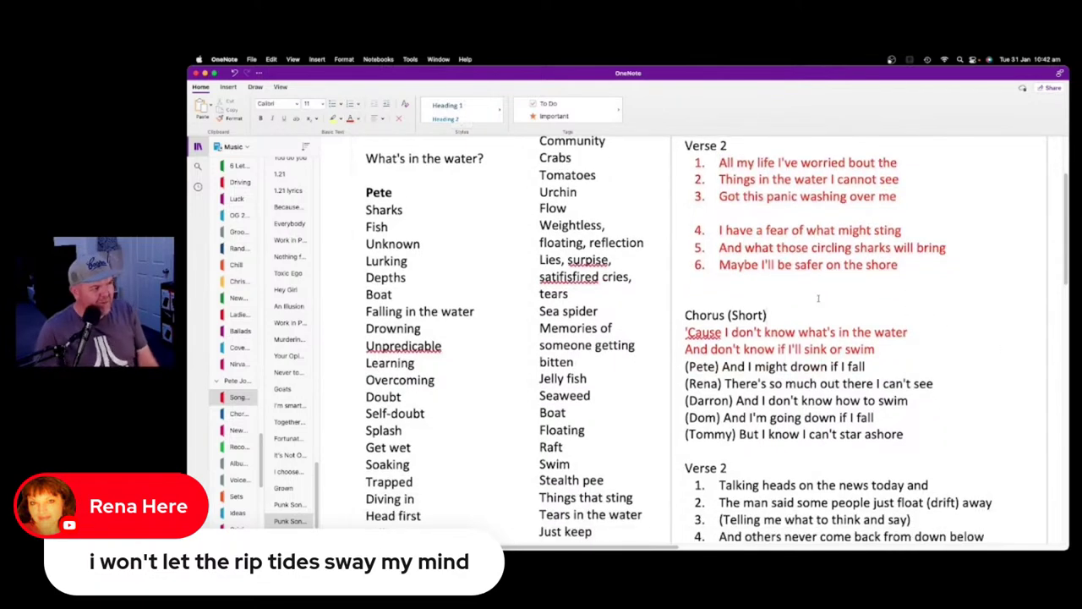
{"action": "left_click_drag", "start_coordinate": [920, 434], "coordinate": [685, 355]}
{"action": "scroll", "coordinate": [719, 350], "scroll_direction": "down", "scroll_amount": 8}
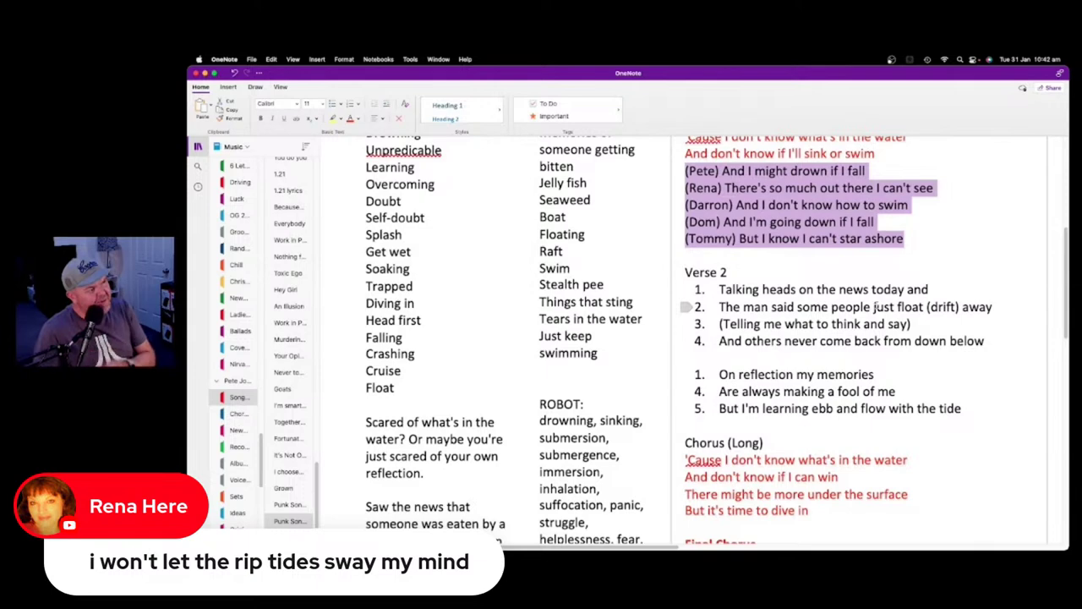
{"action": "mouse_move", "coordinate": [719, 340]}
{"action": "left_mouse_down"}
{"action": "mouse_move", "coordinate": [738, 340]}
{"action": "mouse_move", "coordinate": [719, 324]}
{"action": "left_mouse_up"}
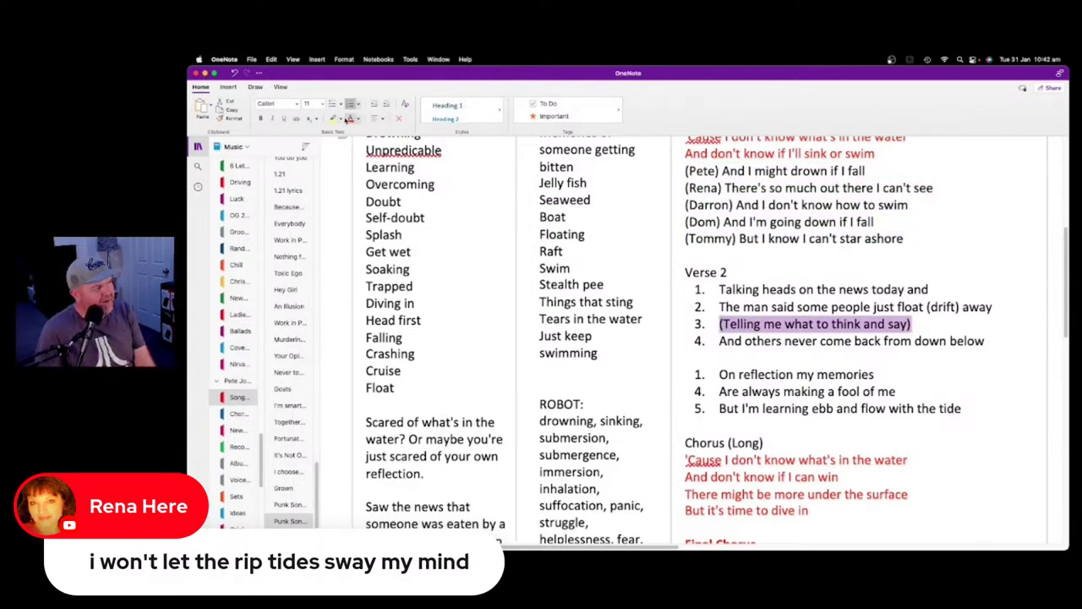
{"action": "left_click_drag", "start_coordinate": [945, 290], "coordinate": [715, 290]}
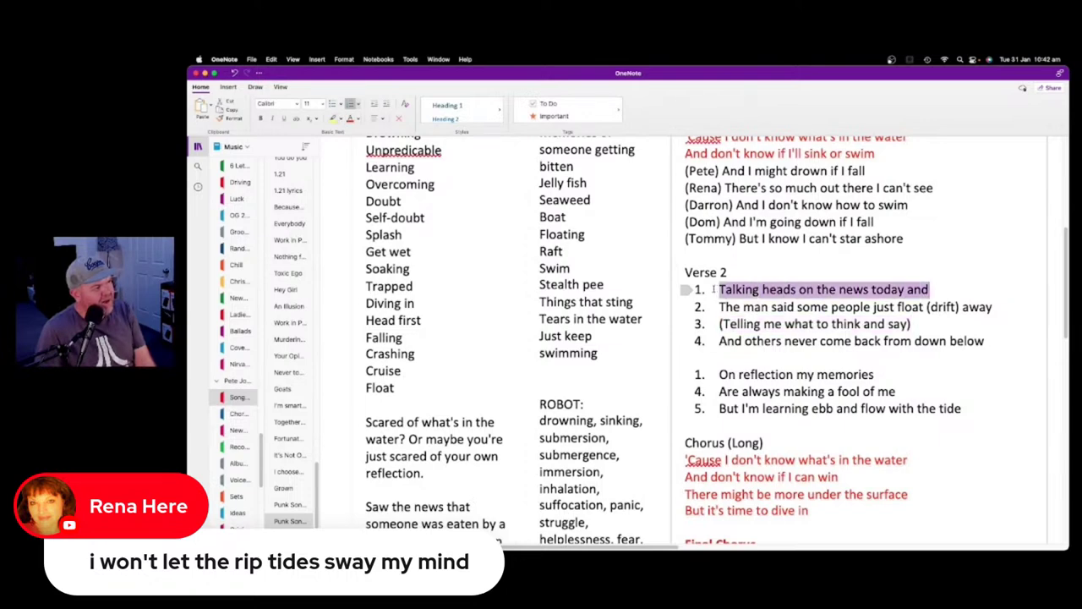
{"action": "left_click", "coordinate": [352, 118]}
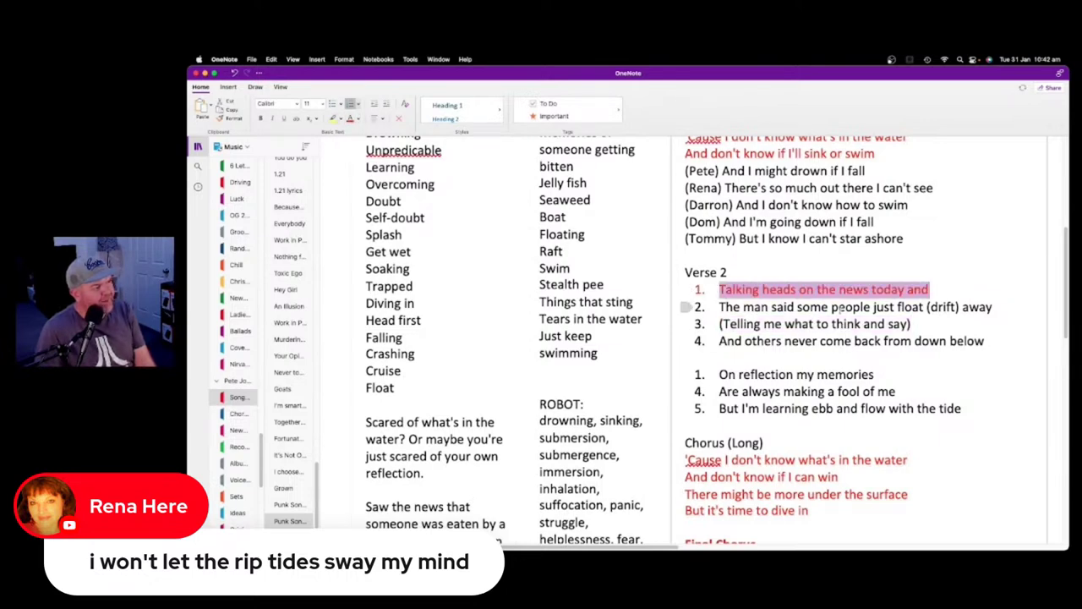
{"action": "left_click_drag", "start_coordinate": [910, 324], "coordinate": [718, 324]}
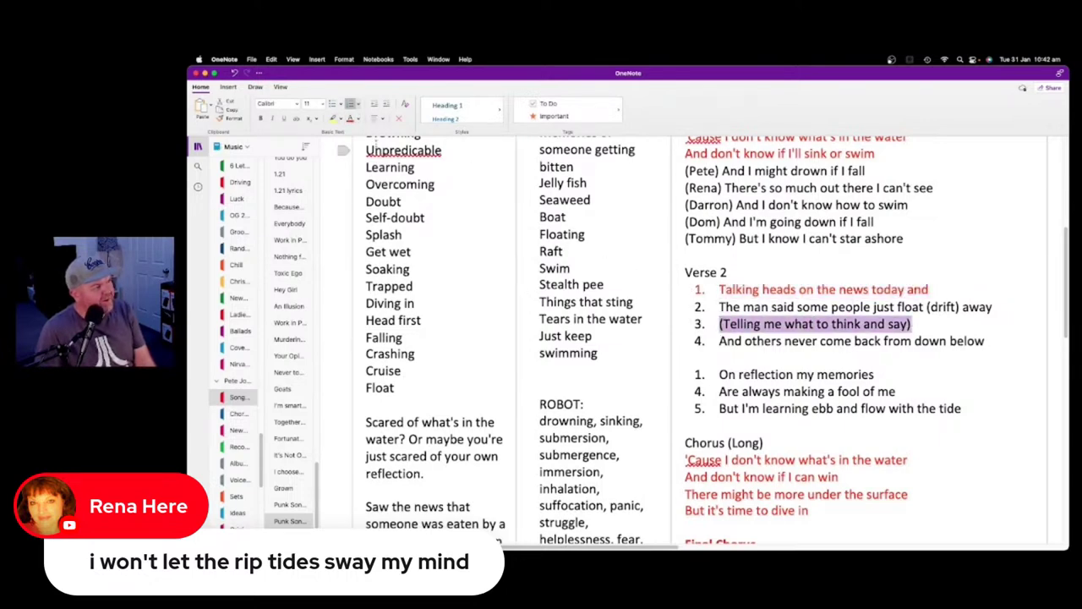
{"action": "left_click", "coordinate": [349, 120]}
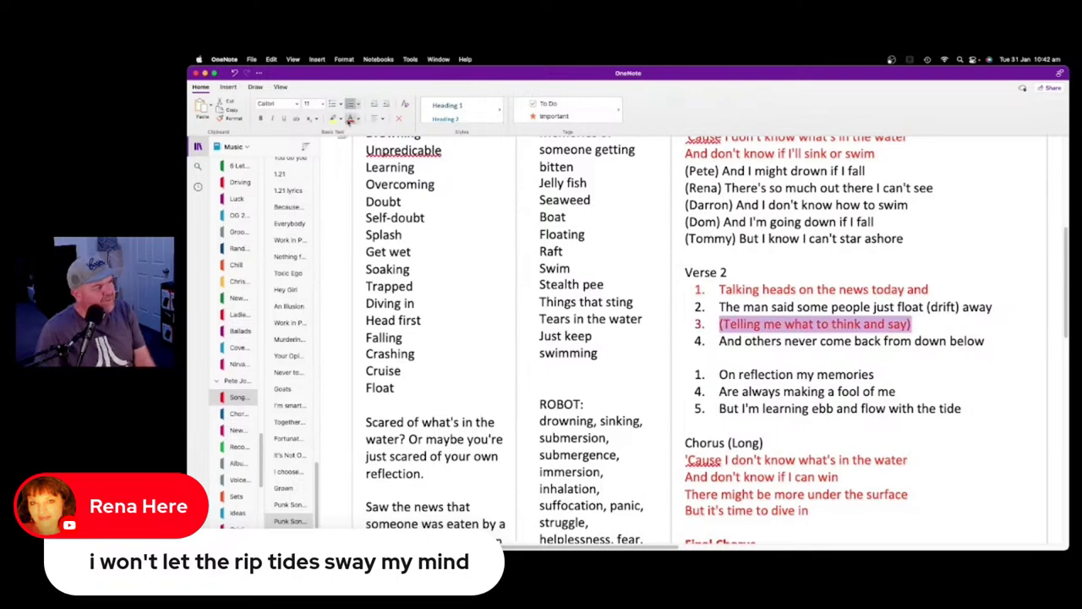
{"action": "left_click", "coordinate": [980, 341]}
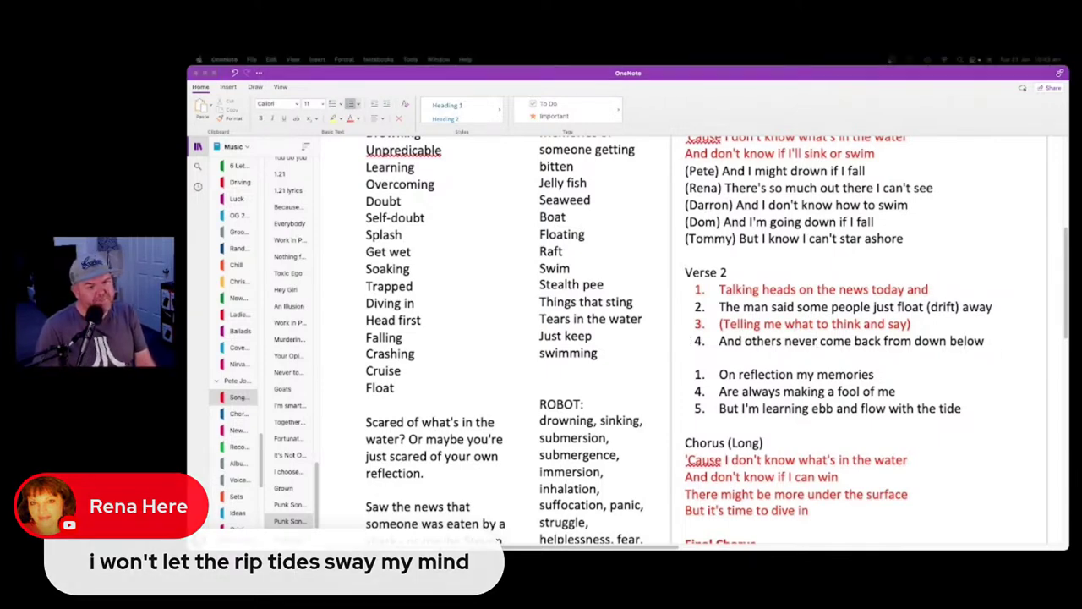
Reword the lower Verse 2's fourth line to read "Some people won't come back from down below"
{"action": "scroll", "coordinate": [845, 338], "scroll_direction": "down", "scroll_amount": 3}
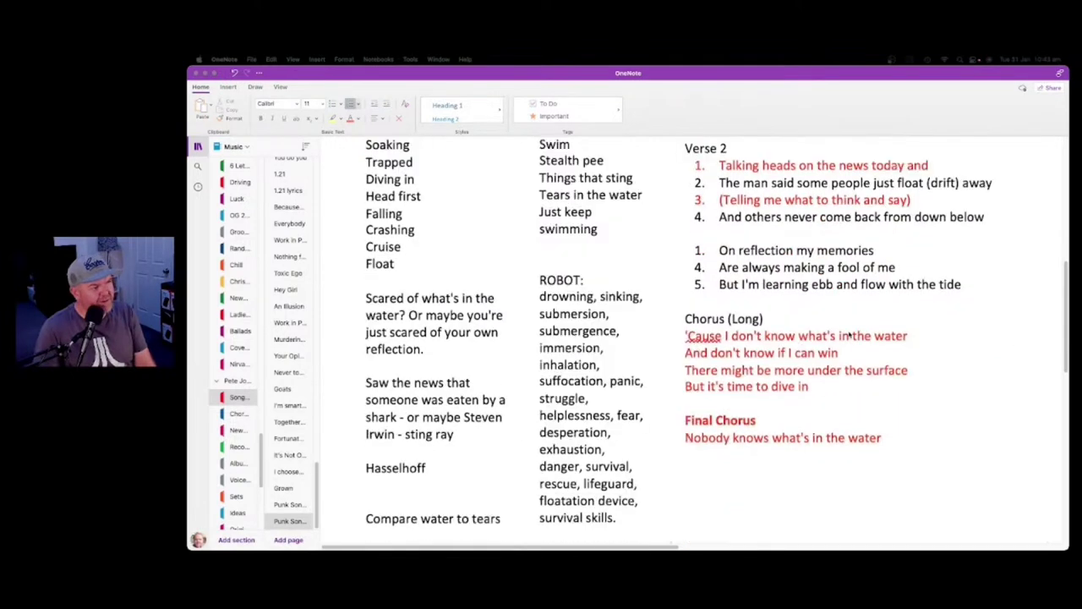
{"action": "scroll", "coordinate": [839, 338], "scroll_direction": "up", "scroll_amount": 3}
{"action": "left_click", "coordinate": [985, 352]}
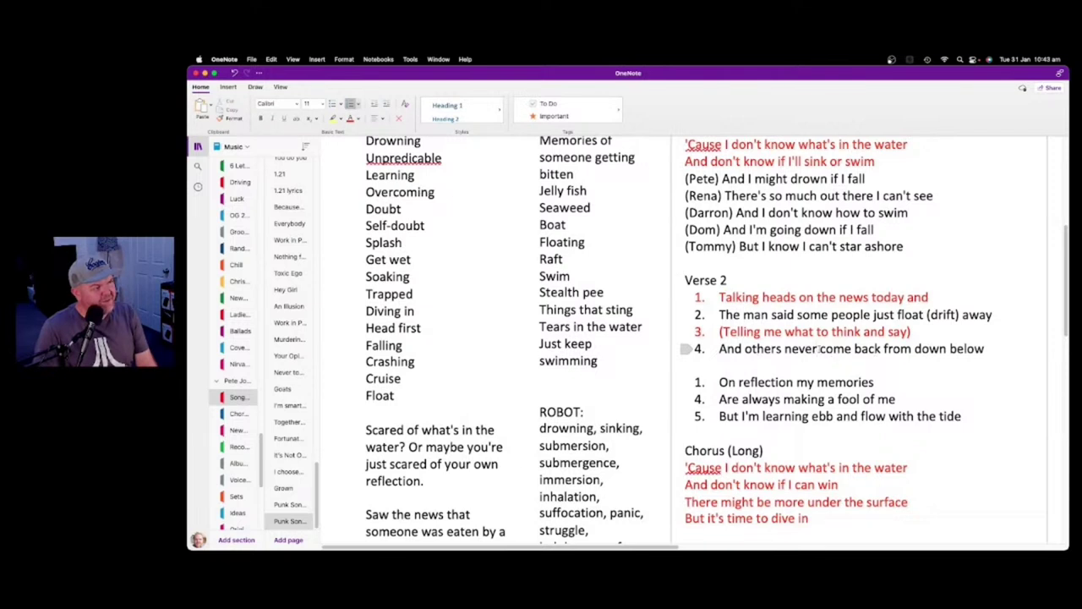
{"action": "left_click_drag", "start_coordinate": [819, 348], "coordinate": [719, 348]}
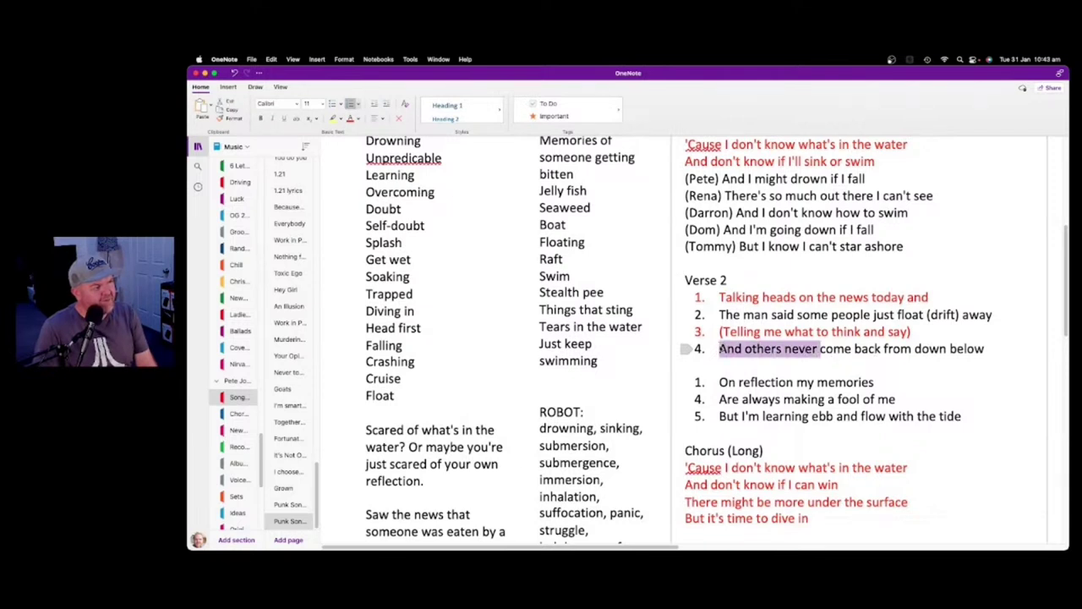
{"action": "type", "text": "Some people "}
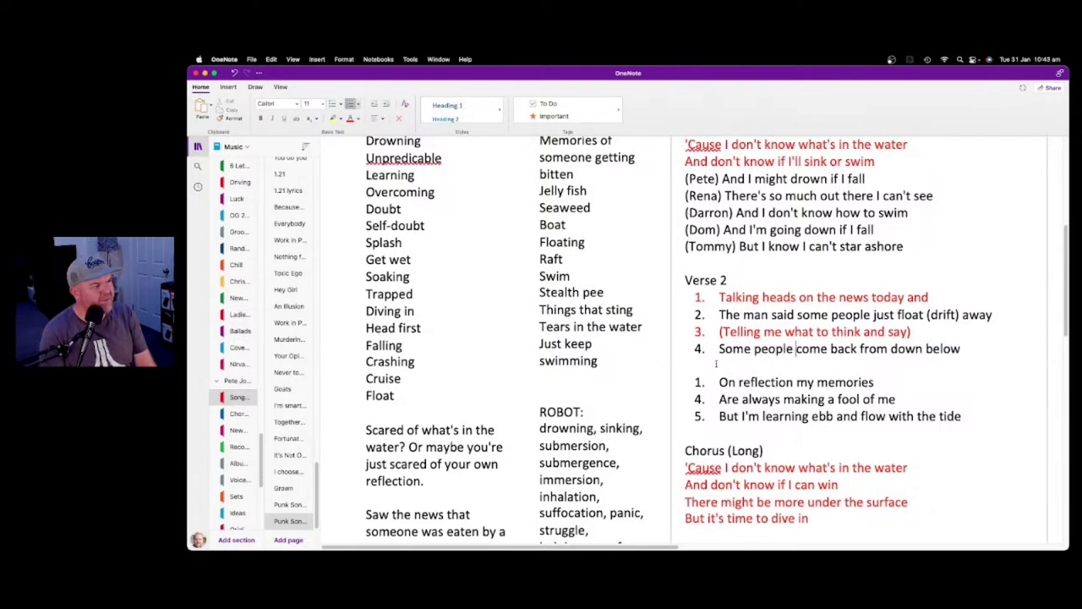
{"action": "type", "text": "won't"}
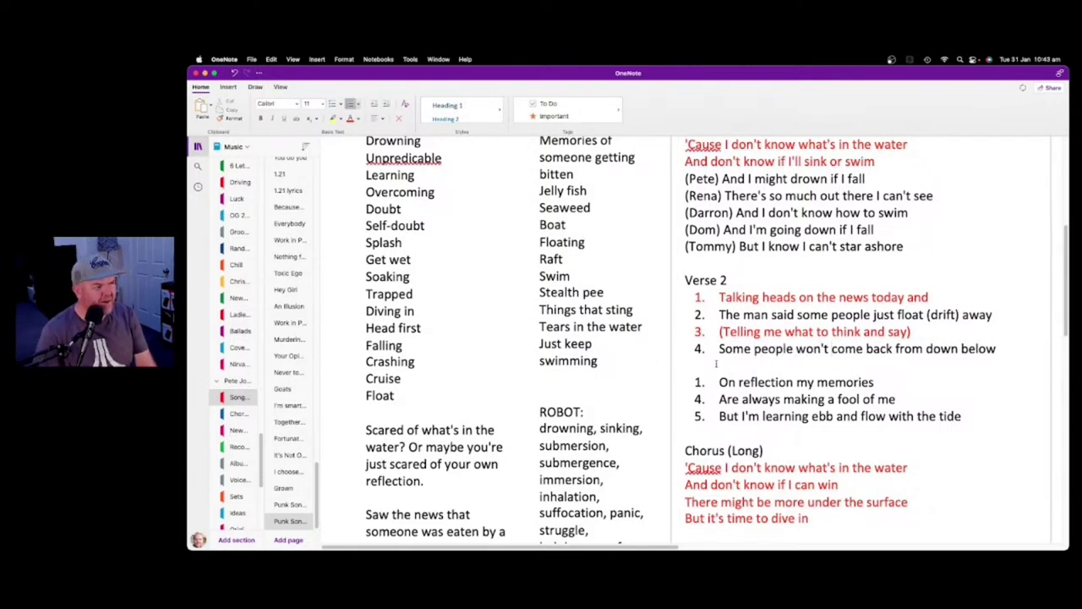
Colour the lower Verse 2's closing three lines, from "On reflection my memories" to "But I'm learning ebb and flow with the tide", red
{"action": "scroll", "coordinate": [774, 250], "scroll_direction": "down", "scroll_amount": 1}
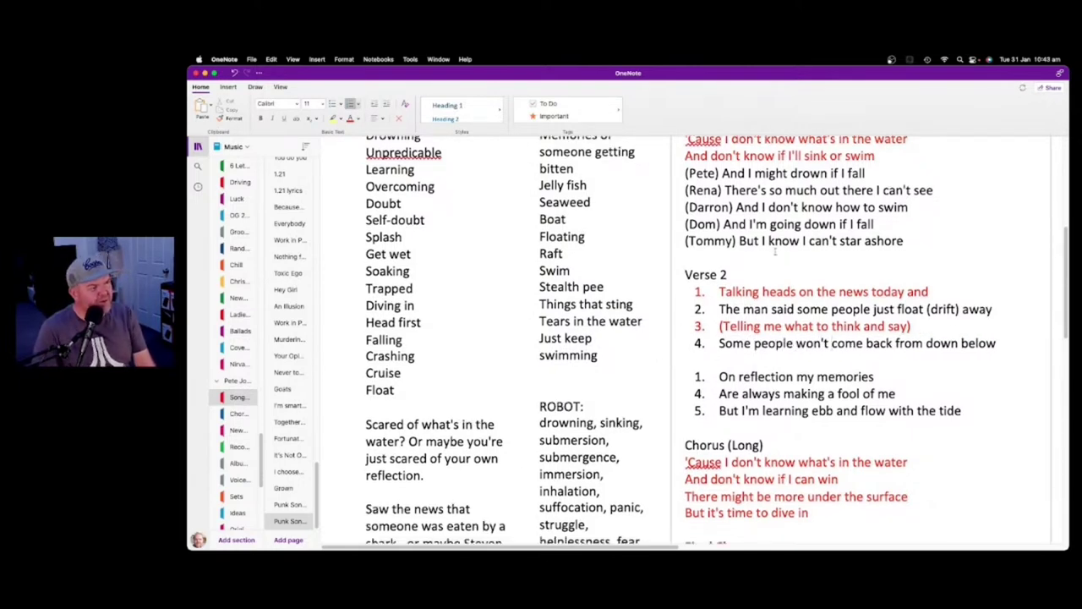
{"action": "scroll", "coordinate": [774, 251], "scroll_direction": "down", "scroll_amount": 2}
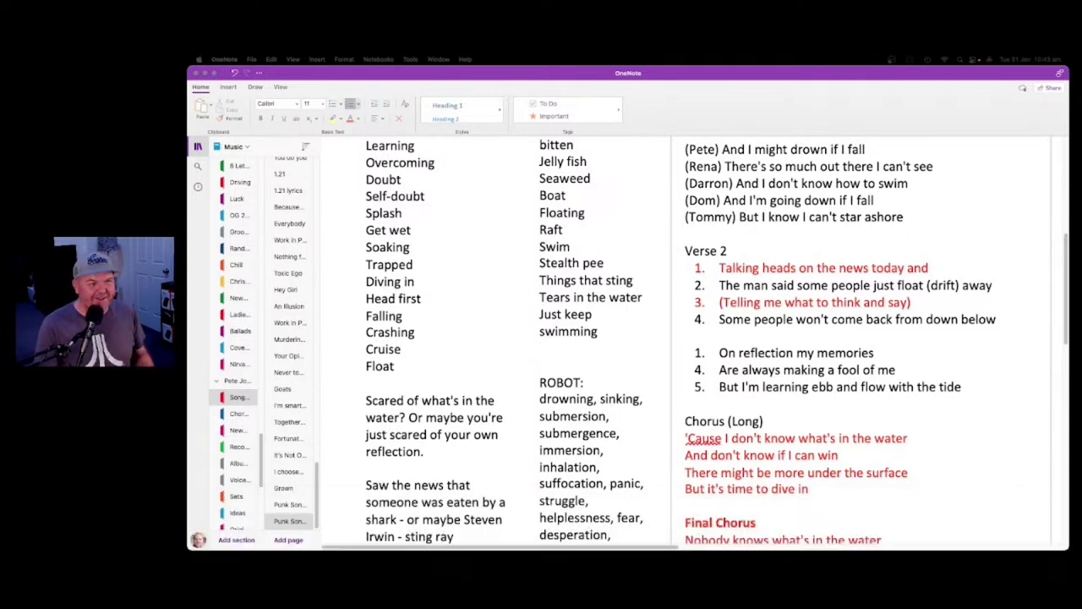
{"action": "scroll", "coordinate": [956, 413], "scroll_direction": "down", "scroll_amount": 3}
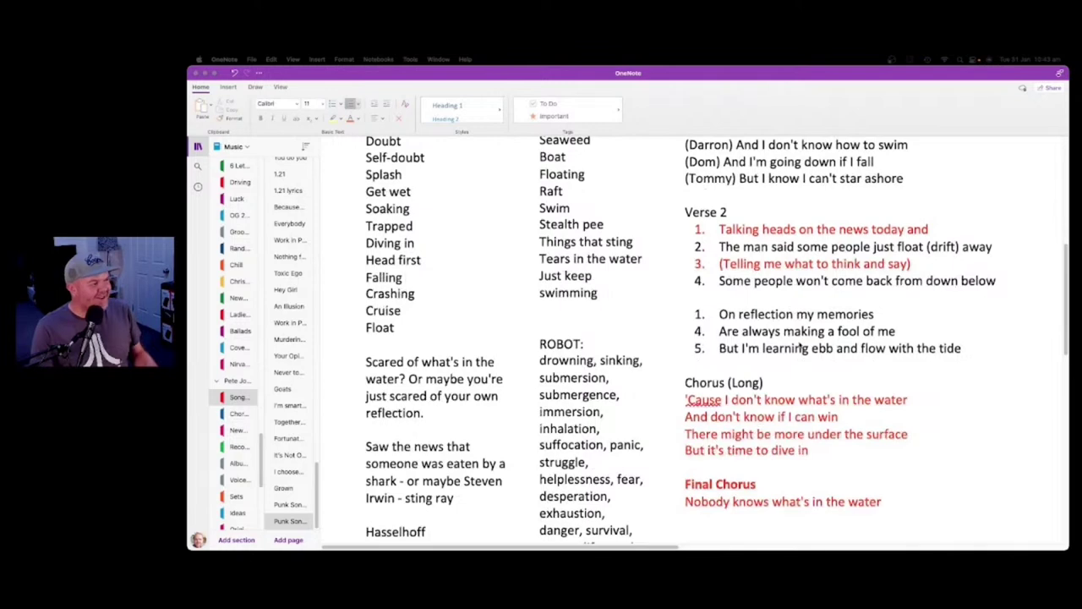
{"action": "left_click", "coordinate": [981, 352]}
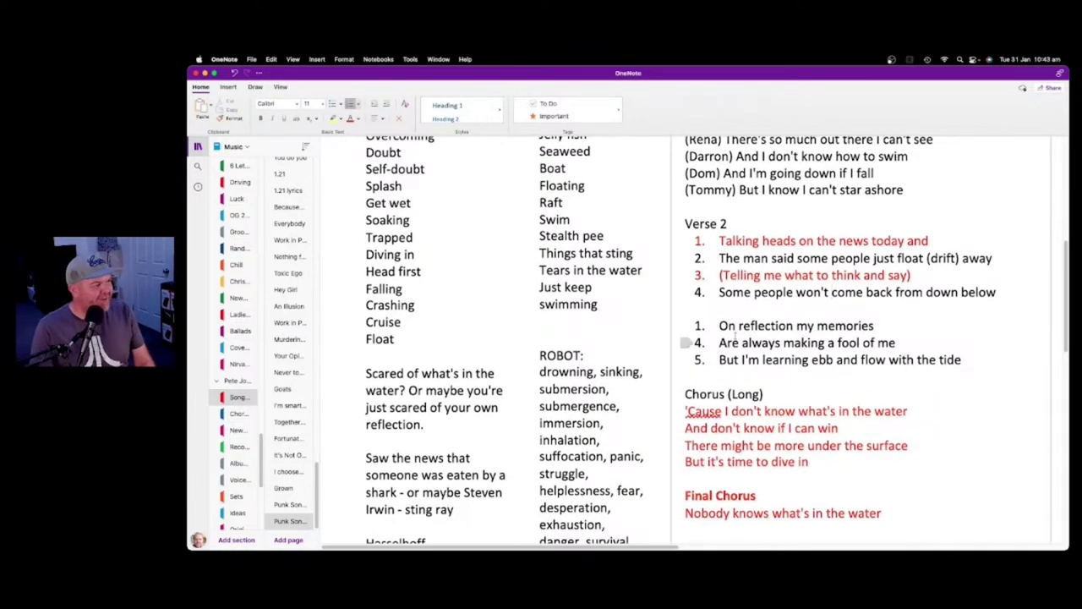
{"action": "left_click_drag", "start_coordinate": [965, 359], "coordinate": [719, 326]}
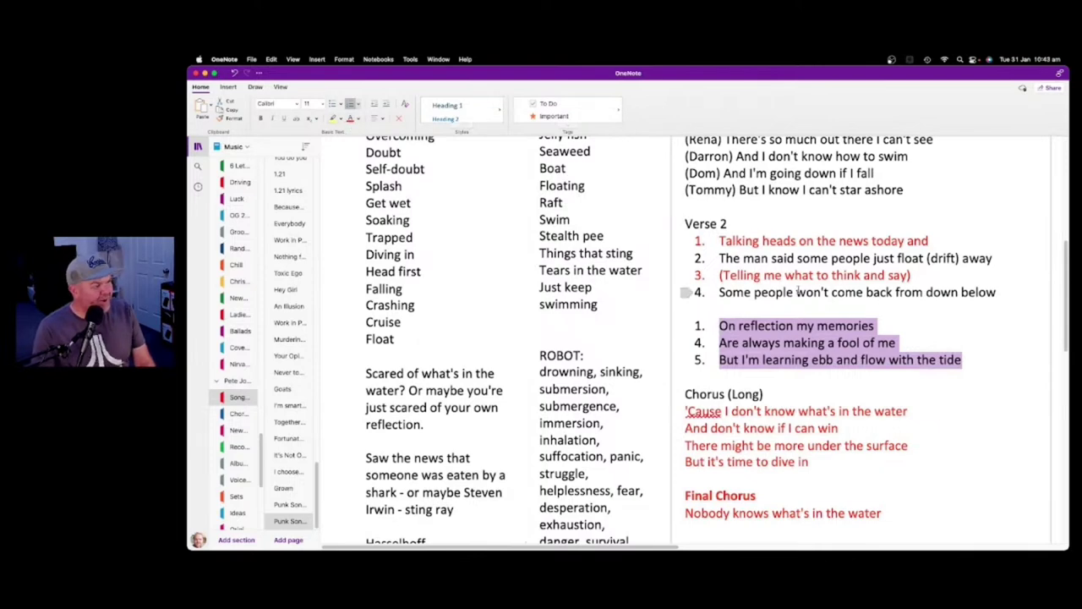
{"action": "left_click", "coordinate": [350, 119]}
{"action": "scroll", "coordinate": [698, 347], "scroll_direction": "down", "scroll_amount": 2}
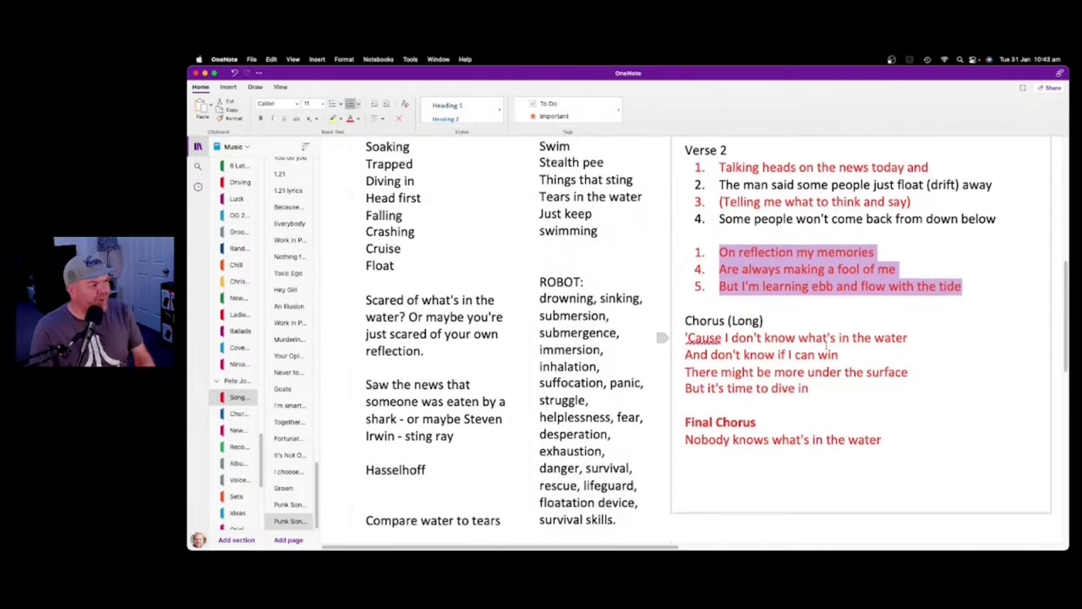
{"action": "scroll", "coordinate": [677, 345], "scroll_direction": "up", "scroll_amount": 6}
{"action": "scroll", "coordinate": [784, 336], "scroll_direction": "up", "scroll_amount": 2}
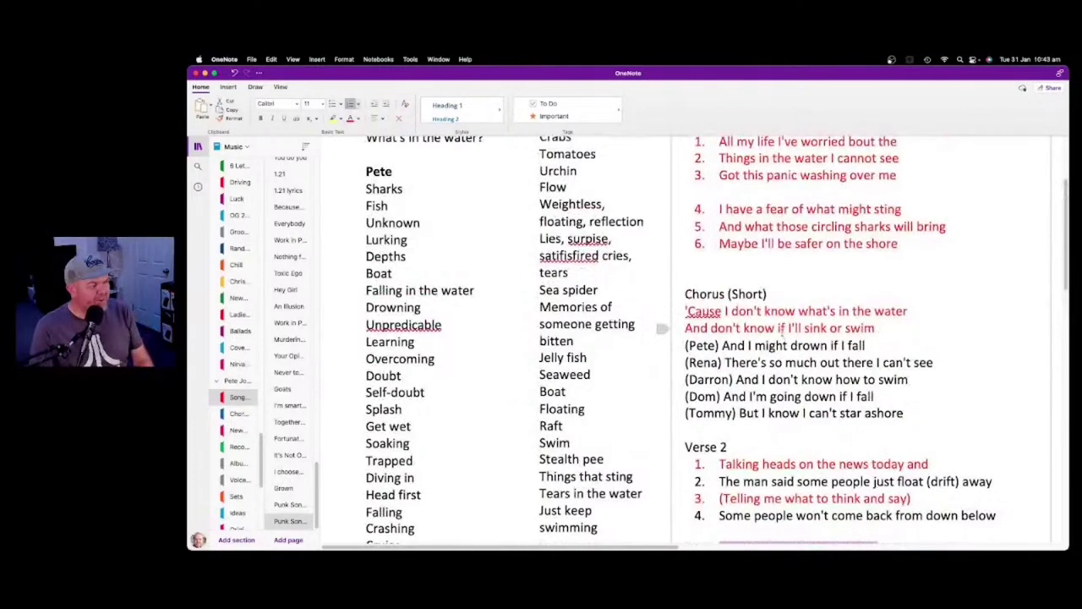
{"action": "scroll", "coordinate": [787, 291], "scroll_direction": "down", "scroll_amount": 1}
{"action": "scroll", "coordinate": [786, 290], "scroll_direction": "down", "scroll_amount": 3}
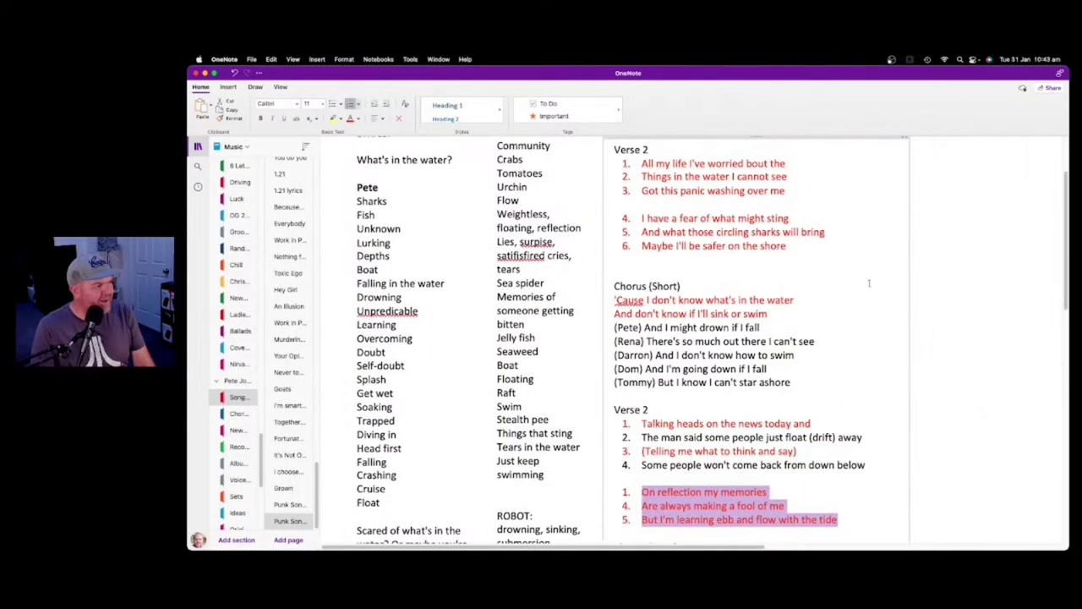
Change the heading of the first verse, above "All my life I've worried bout the", to "Verse 1"
{"action": "left_click", "coordinate": [873, 258]}
{"action": "scroll", "coordinate": [656, 176], "scroll_direction": "up", "scroll_amount": 3}
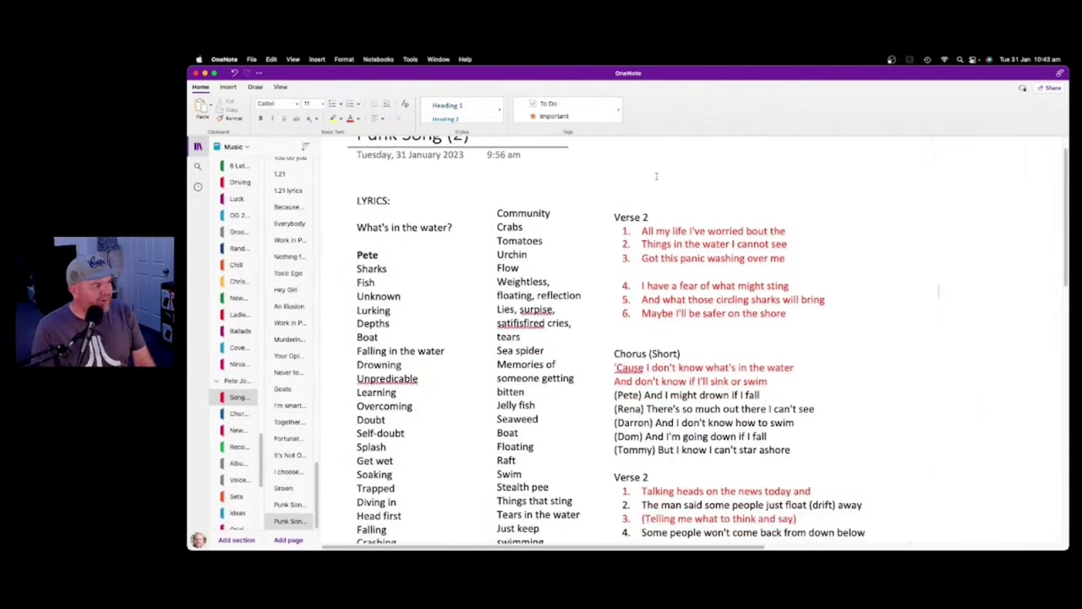
{"action": "left_click", "coordinate": [661, 219]}
{"action": "key", "text": "BackSpace"}
{"action": "type", "text": "1"}
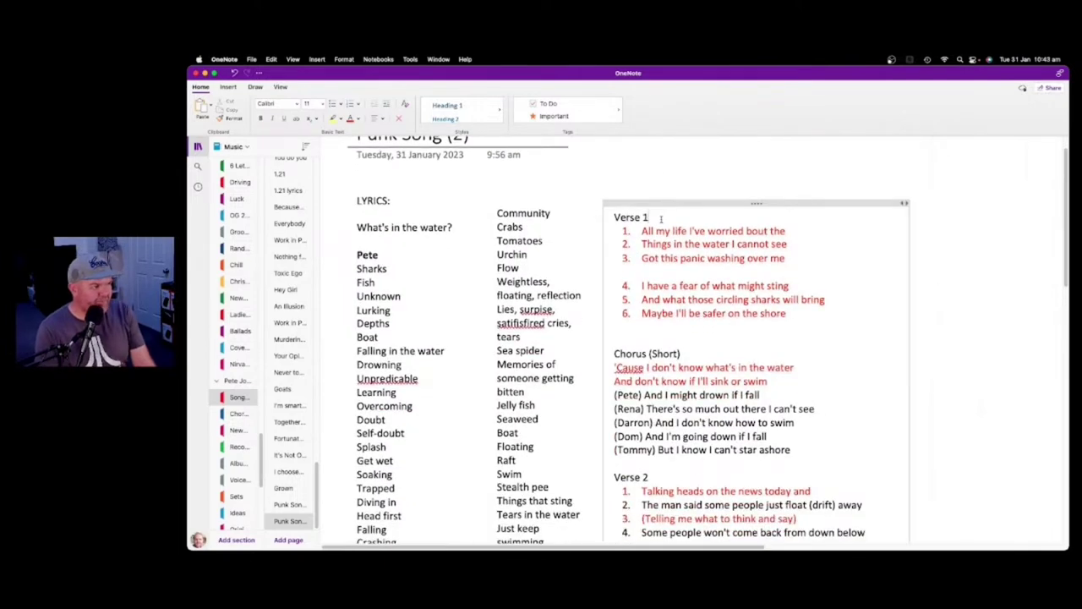
Add the line "And nobody knows who's going to win" beneath the first line of the Final Chorus
{"action": "scroll", "coordinate": [775, 350], "scroll_direction": "down", "scroll_amount": 1}
{"action": "scroll", "coordinate": [772, 350], "scroll_direction": "down", "scroll_amount": 6}
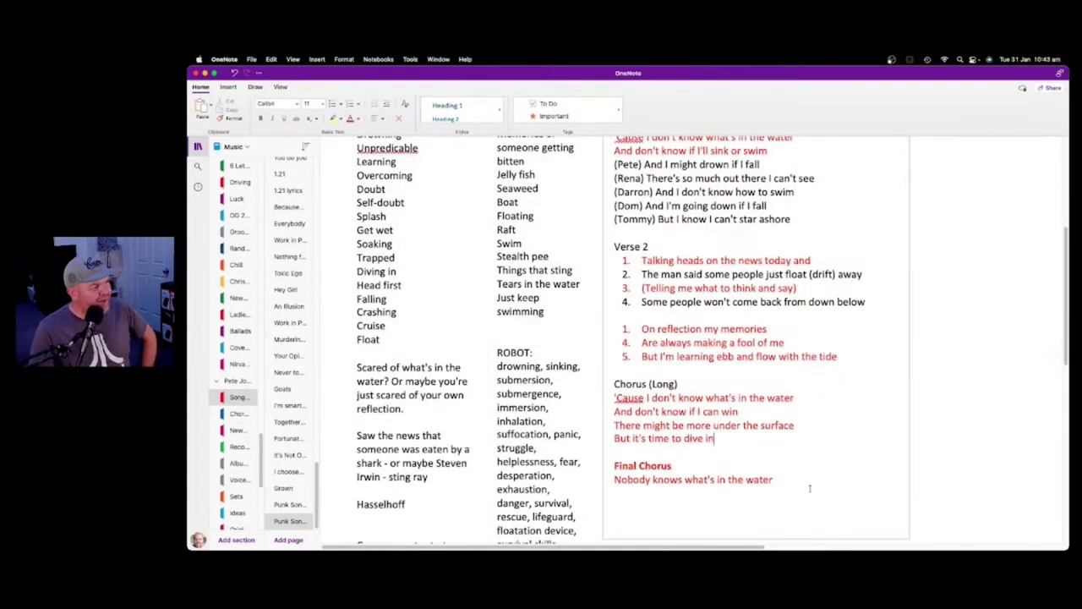
{"action": "left_click", "coordinate": [669, 397]}
{"action": "scroll", "coordinate": [748, 410], "scroll_direction": "up", "scroll_amount": 3}
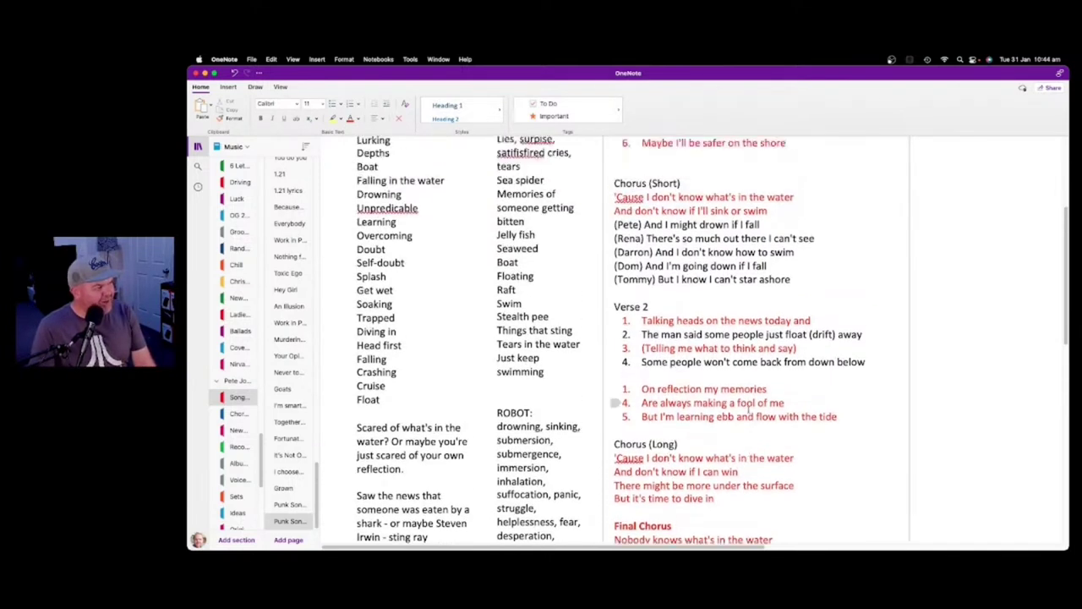
{"action": "scroll", "coordinate": [778, 440], "scroll_direction": "down", "scroll_amount": 3}
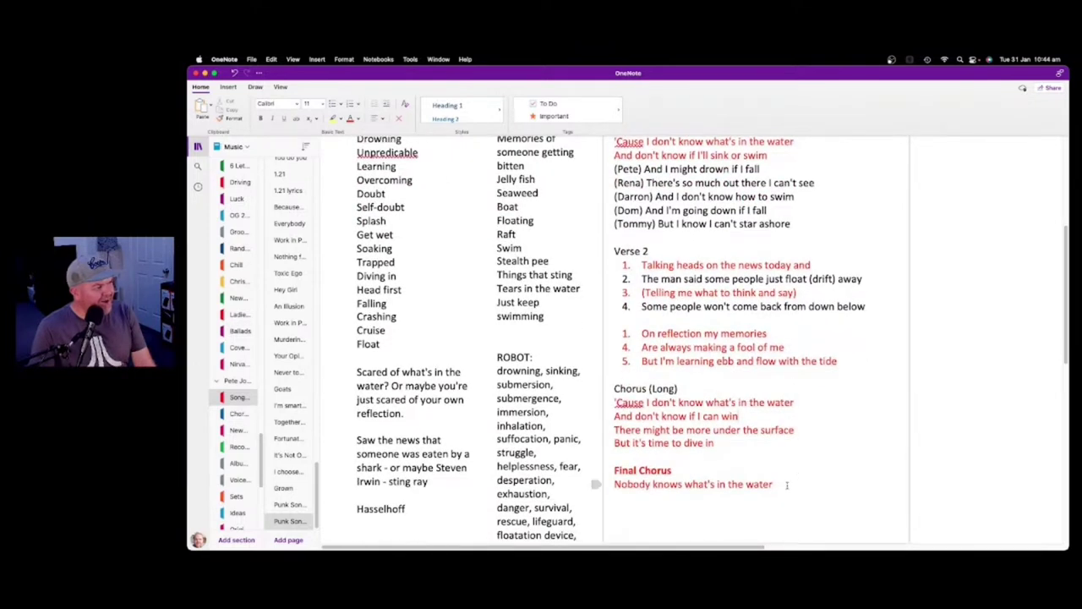
{"action": "left_click", "coordinate": [786, 485]}
{"action": "key", "text": "Return"}
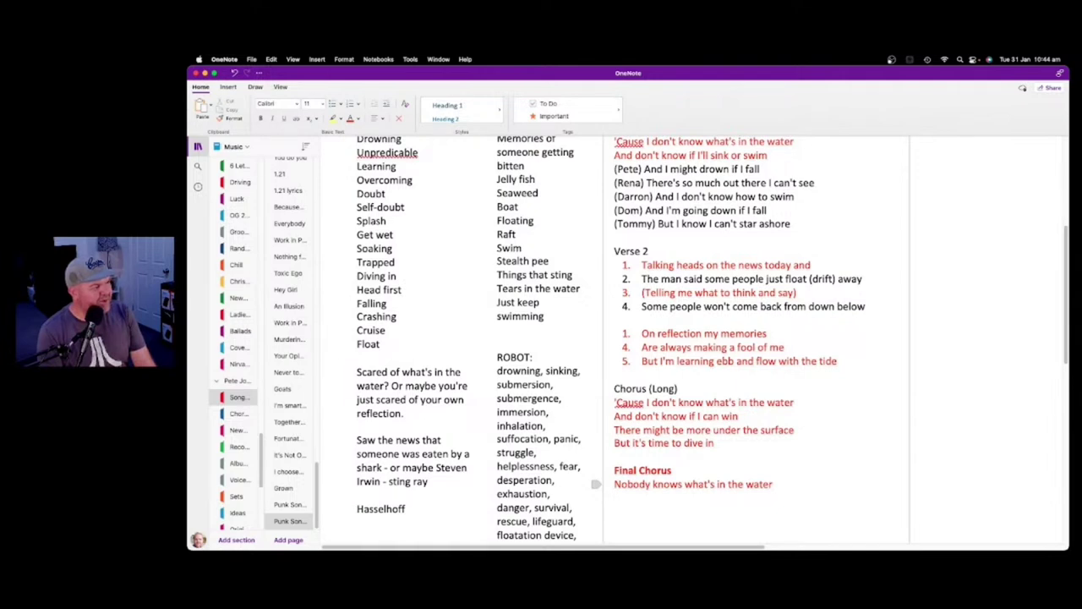
{"action": "key", "text": "Return"}
{"action": "type", "text": "Anmd"}
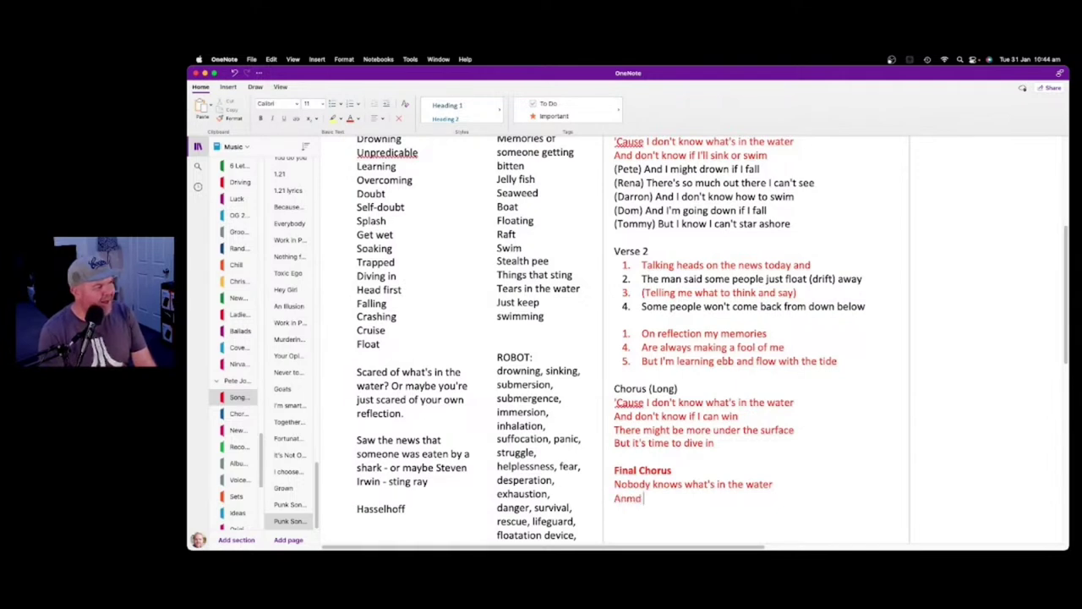
{"action": "key", "text": "BackSpace"}
{"action": "key", "text": "BackSpace"}
{"action": "key", "text": "BackSpace"}
{"action": "type", "text": "nmd"}
{"action": "key", "text": "BackSpace"}
{"action": "key", "text": "BackSpace"}
{"action": "key", "text": "BackSpace"}
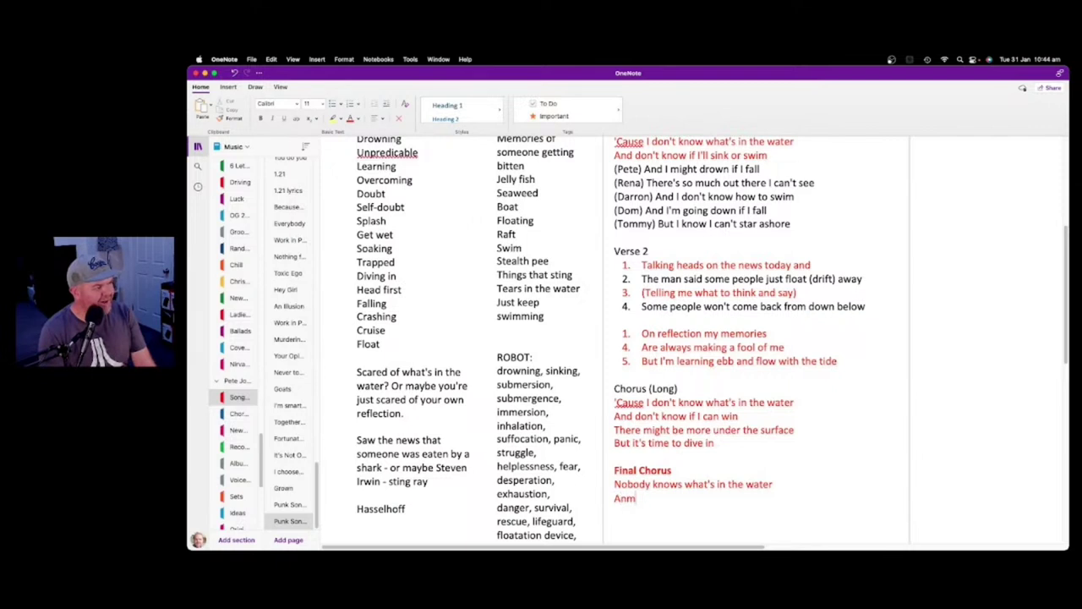
{"action": "type", "text": "nd nmd"}
{"action": "key", "text": "BackSpace"}
{"action": "key", "text": "BackSpace"}
{"action": "key", "text": "BackSpace"}
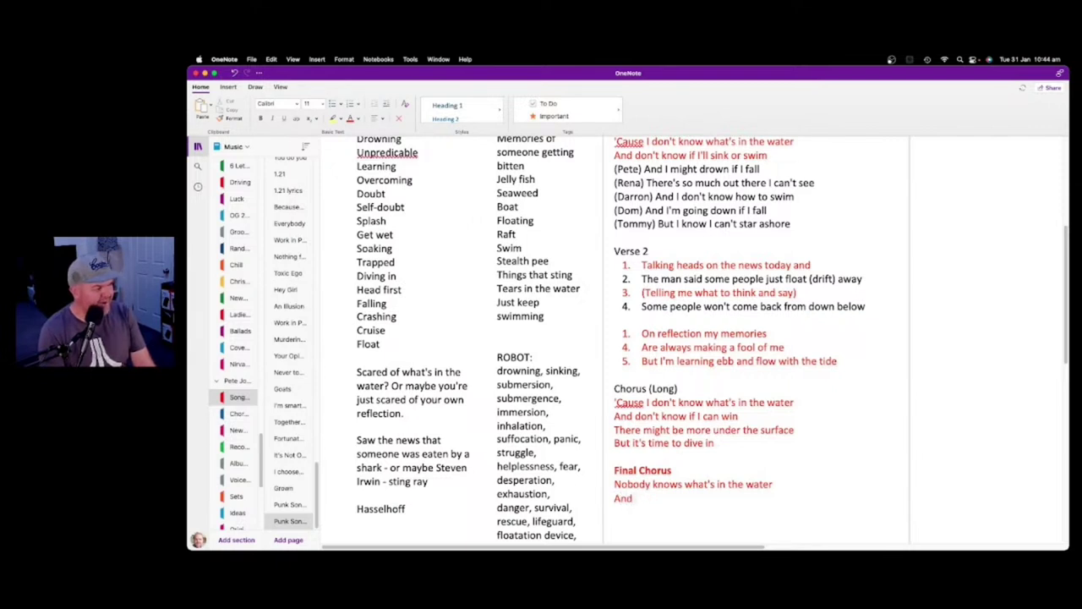
{"action": "type", "text": "nobody knows "}
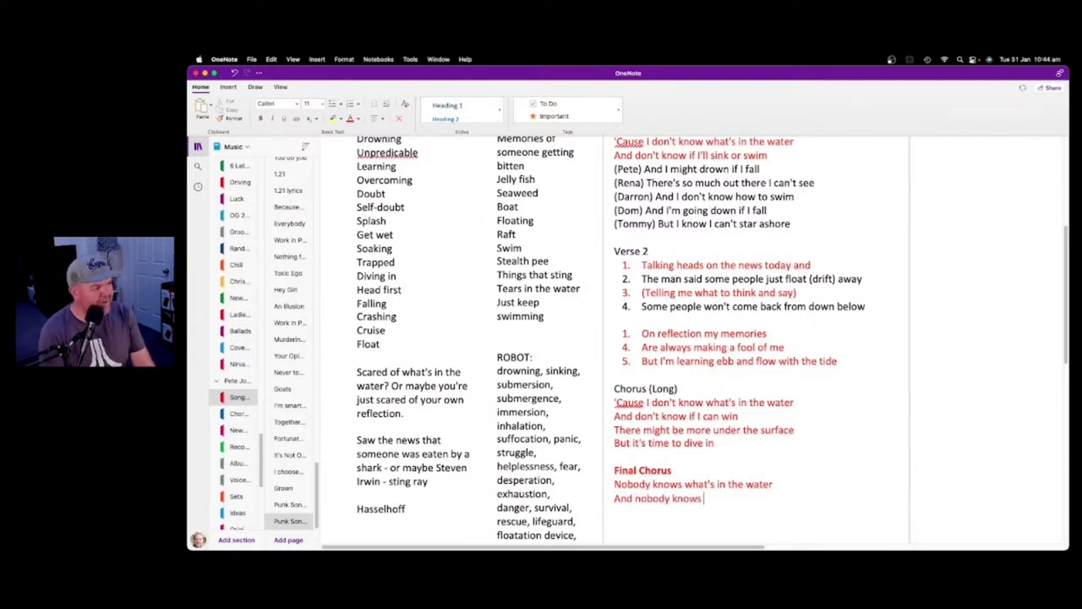
{"action": "type", "text": "who's going to win"}
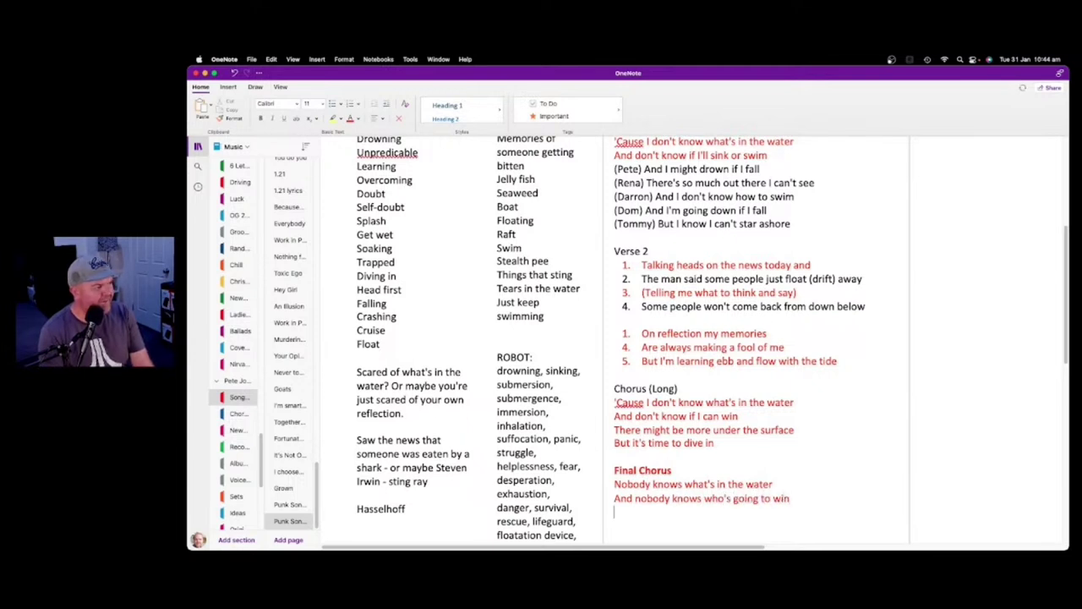
{"action": "scroll", "coordinate": [610, 339], "scroll_direction": "down", "scroll_amount": 1}
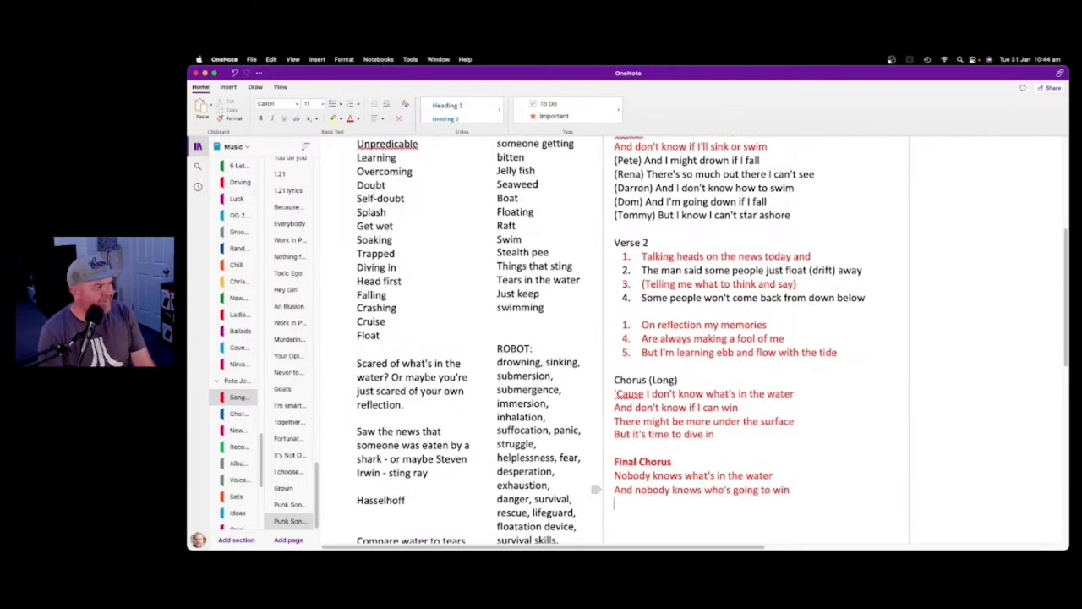
{"action": "type", "text": "n"}
{"action": "key", "text": "Return"}
{"action": "type", "text": "But "}
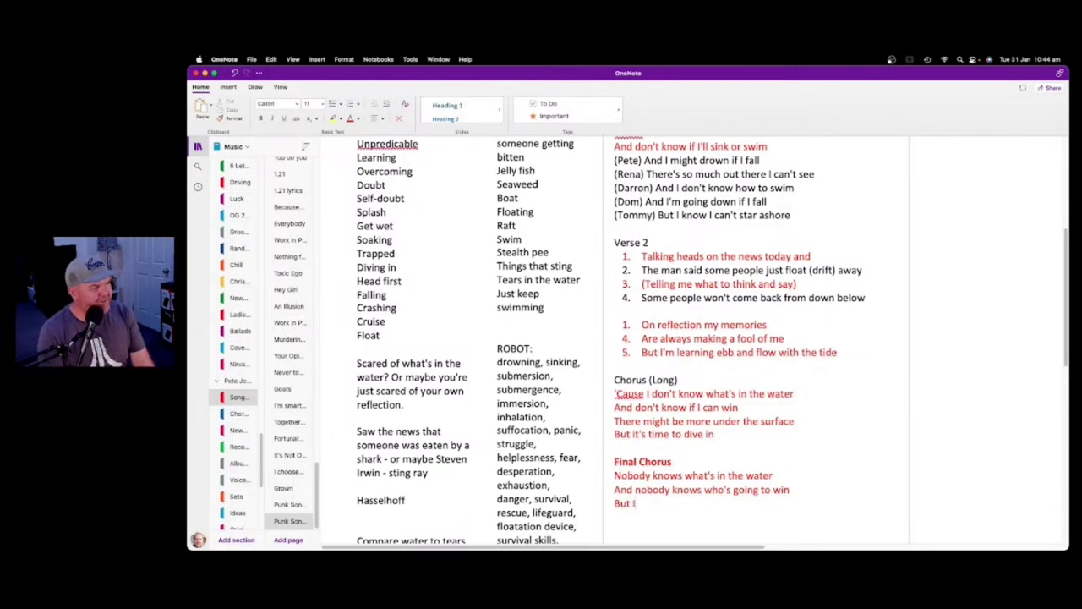
{"action": "type", "text": "I'm "}
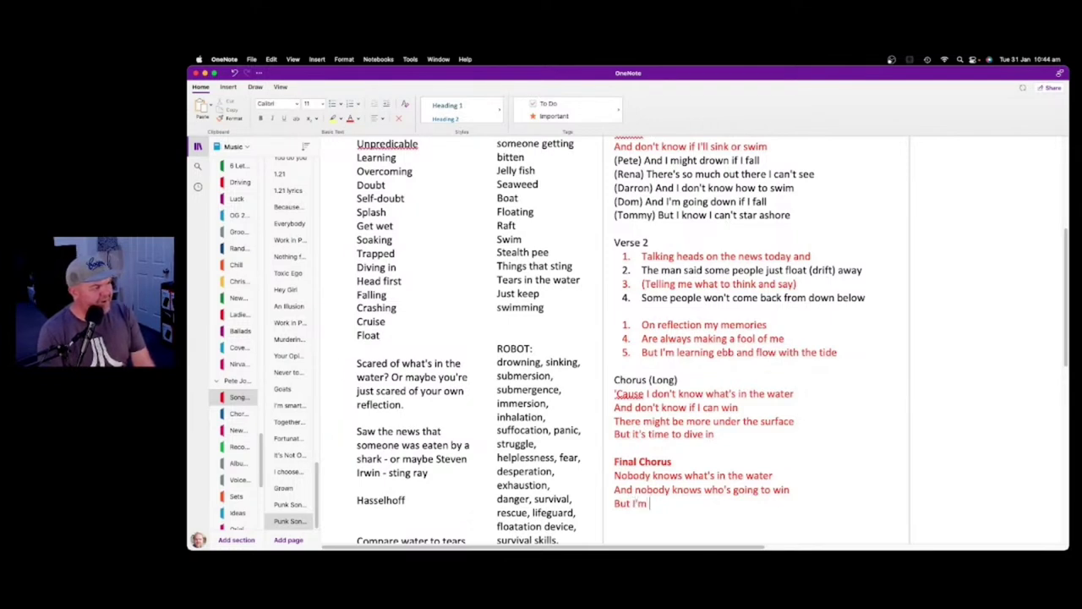
{"action": "type", "text": "gonna learn"}
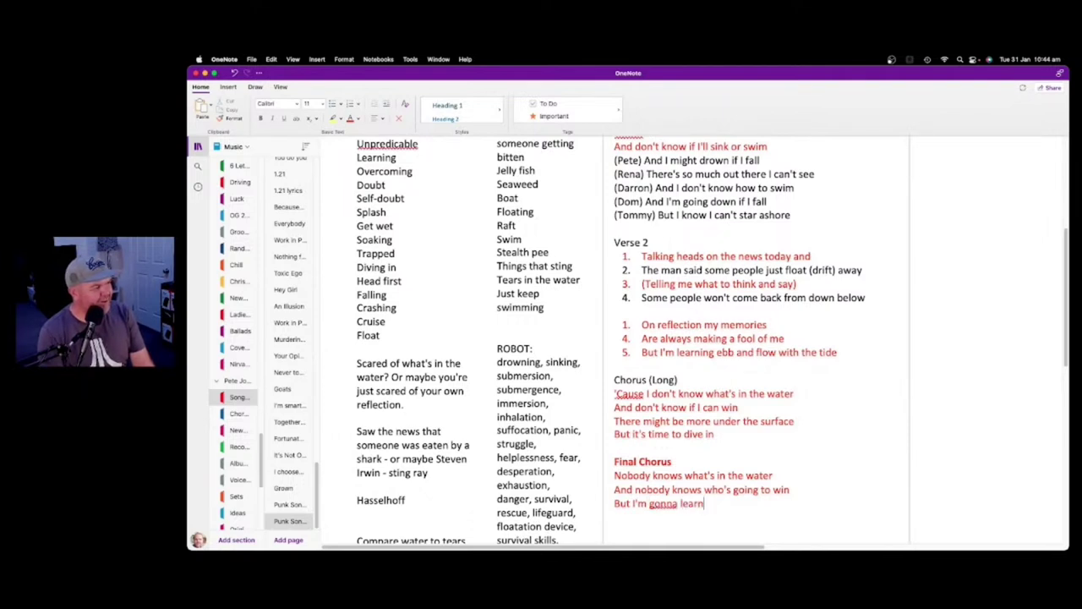
{"action": "key", "text": "BackSpace"}
{"action": "key", "text": "BackSpace"}
{"action": "key", "text": "BackSpace"}
{"action": "key", "text": "BackSpace"}
{"action": "key", "text": "BackSpace"}
{"action": "key", "text": "BackSpace"}
{"action": "key", "text": "BackSpace"}
{"action": "key", "text": "BackSpace"}
{"action": "key", "text": "BackSpace"}
{"action": "key", "text": "BackSpace"}
{"action": "key", "text": "BackSpace"}
{"action": "key", "text": "BackSpace"}
{"action": "key", "text": "BackSpace"}
{"action": "key", "text": "BackSpace"}
{"action": "key", "text": "BackSpace"}
{"action": "key", "text": "BackSpace"}
{"action": "key", "text": "BackSpace"}
{"action": "key", "text": "BackSpace"}
{"action": "key", "text": "BackSpace"}
{"action": "key", "text": "BackSpace"}
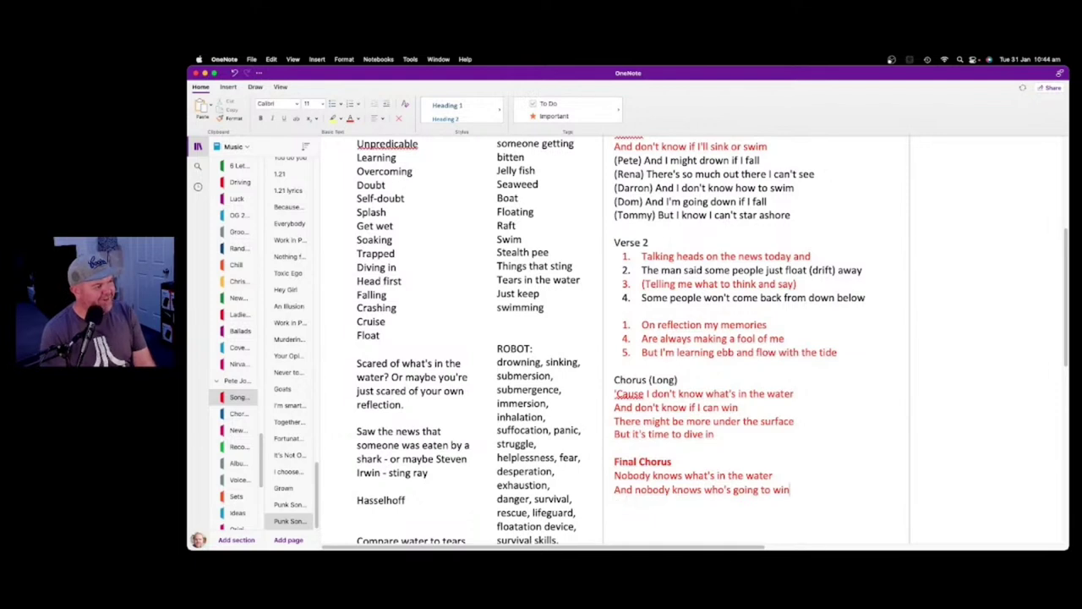
Write "So I'm gonna just keep on floating" as the third line of the Final Chorus
{"action": "type", "text": "So I'm"}
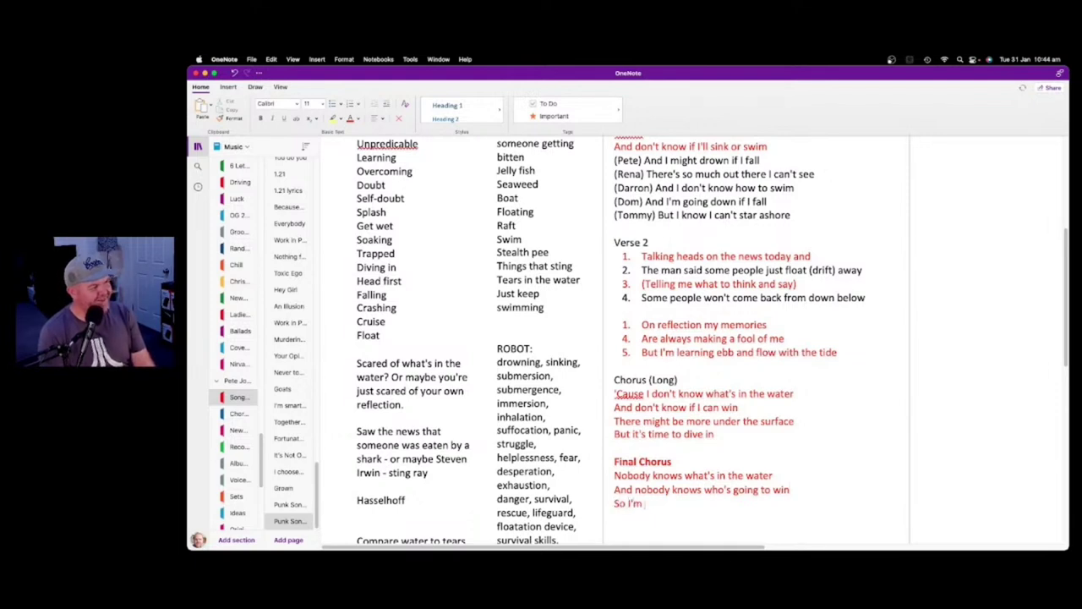
{"action": "type", "text": " gonna just keep "}
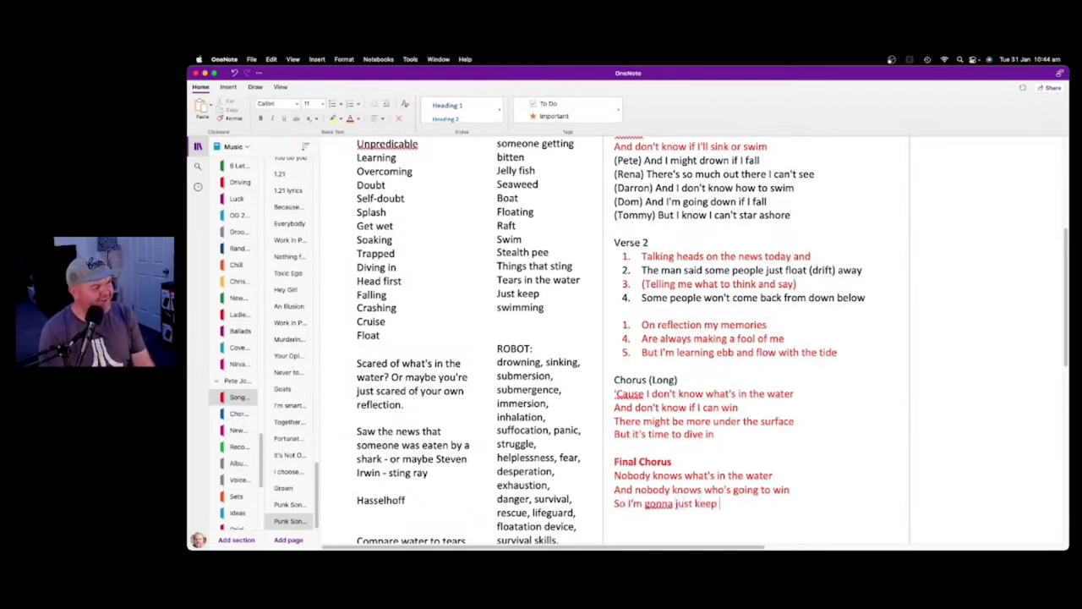
{"action": "type", "text": "on floating"}
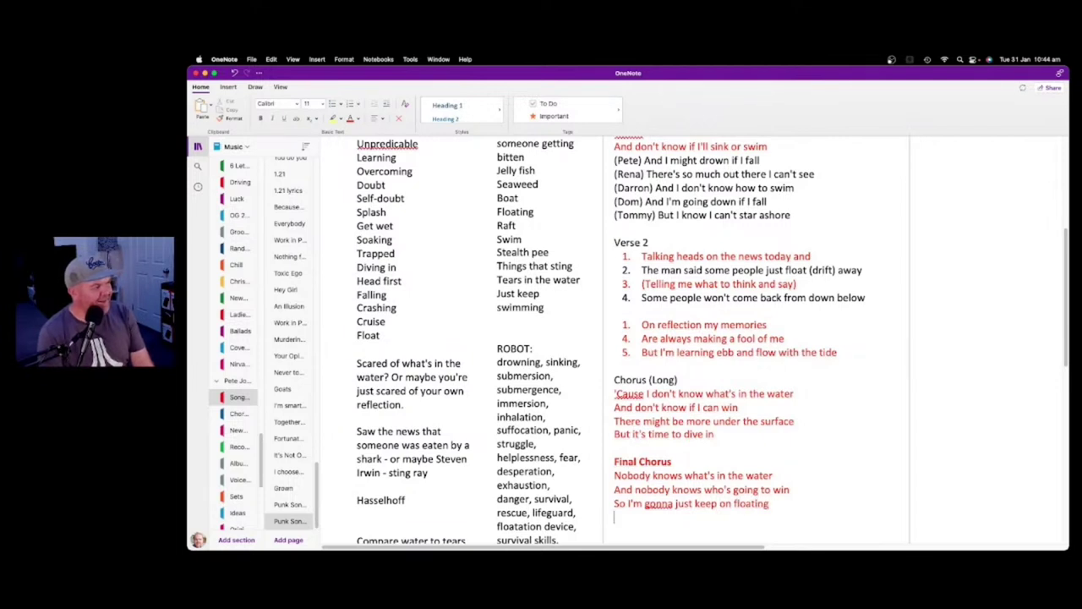
Complete the Final Chorus with a fourth line reading "Even though I might sink or swim"
{"action": "scroll", "coordinate": [595, 488], "scroll_direction": "down", "scroll_amount": 1}
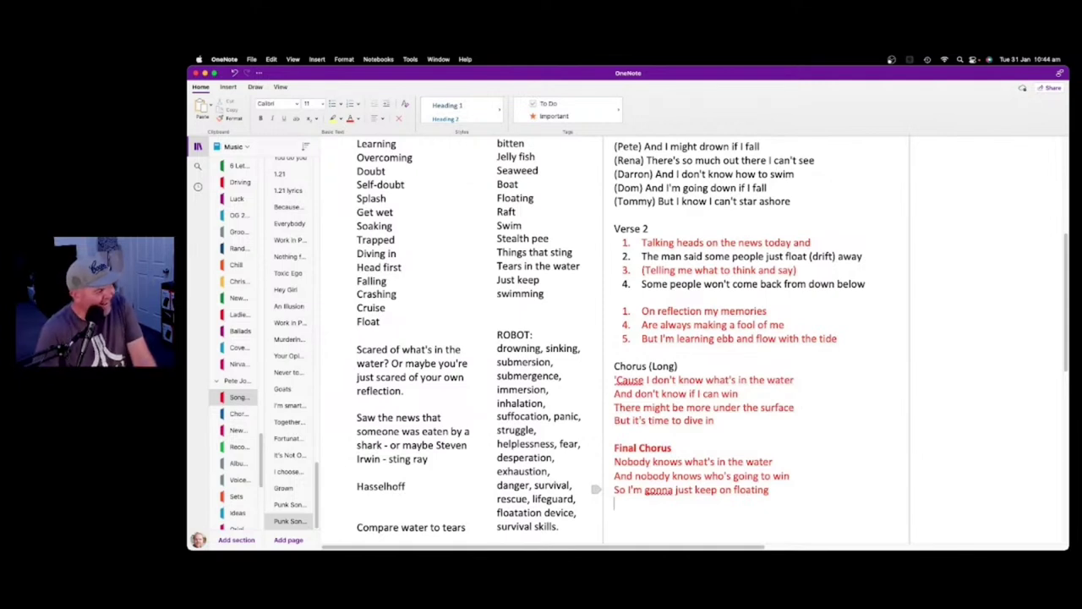
{"action": "scroll", "coordinate": [753, 421], "scroll_direction": "up", "scroll_amount": 1}
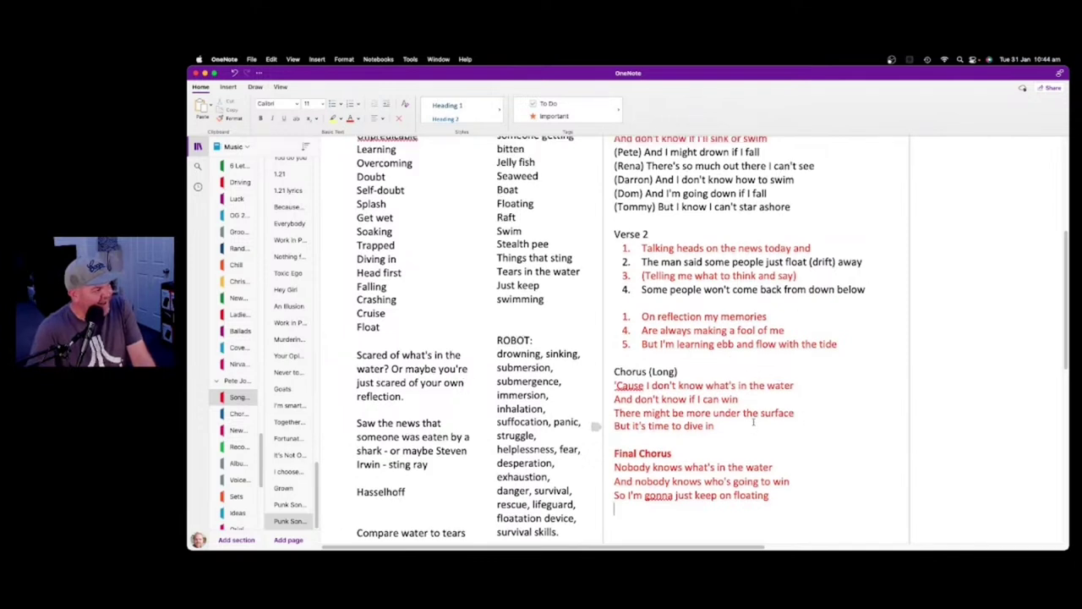
{"action": "scroll", "coordinate": [753, 421], "scroll_direction": "down", "scroll_amount": 4}
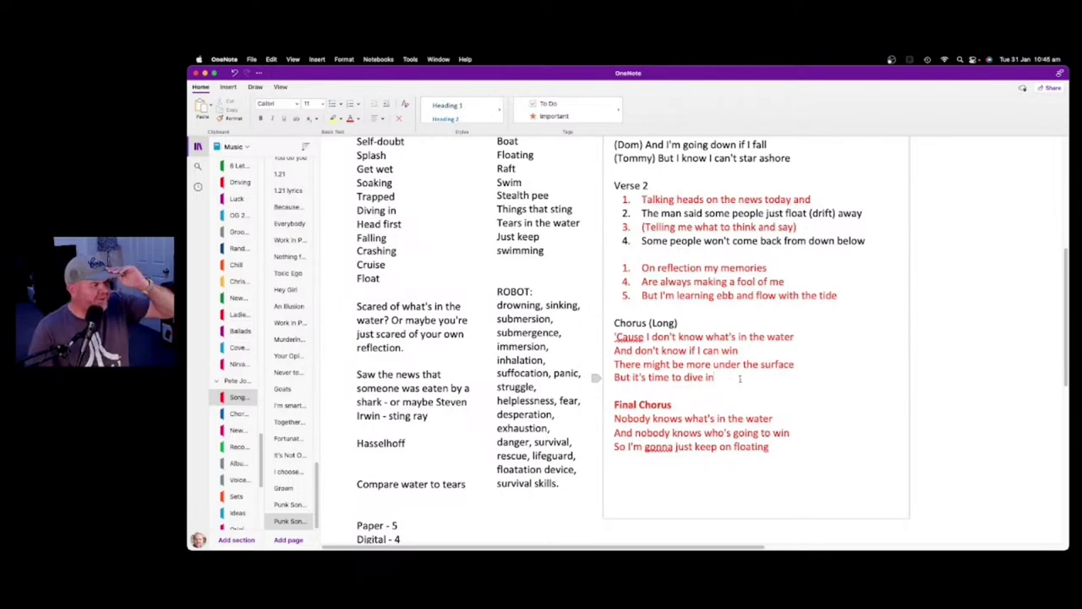
{"action": "left_click", "coordinate": [739, 379]}
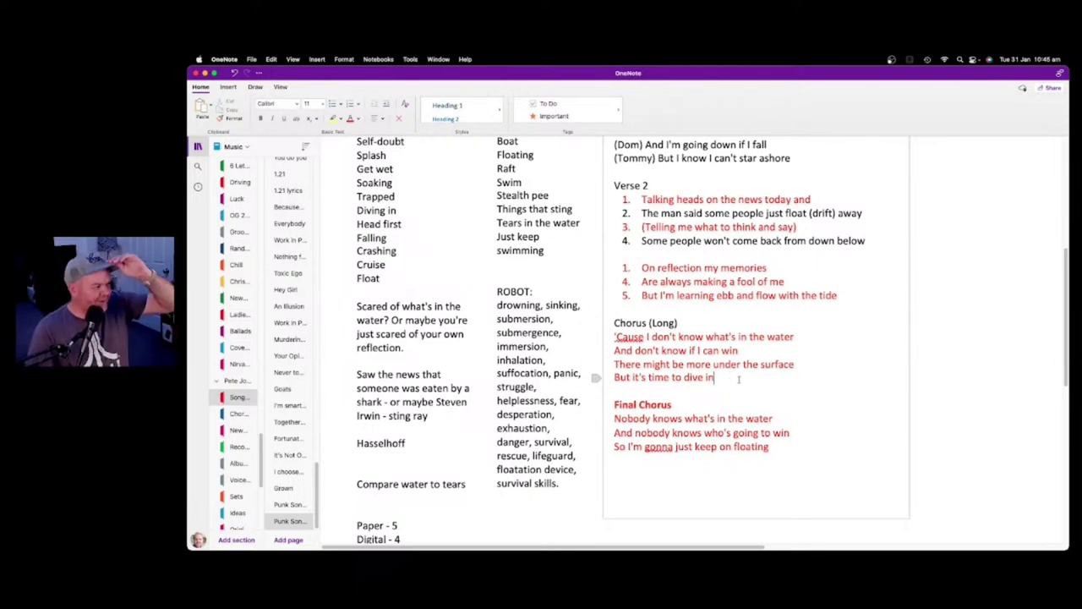
{"action": "left_click", "coordinate": [700, 456]}
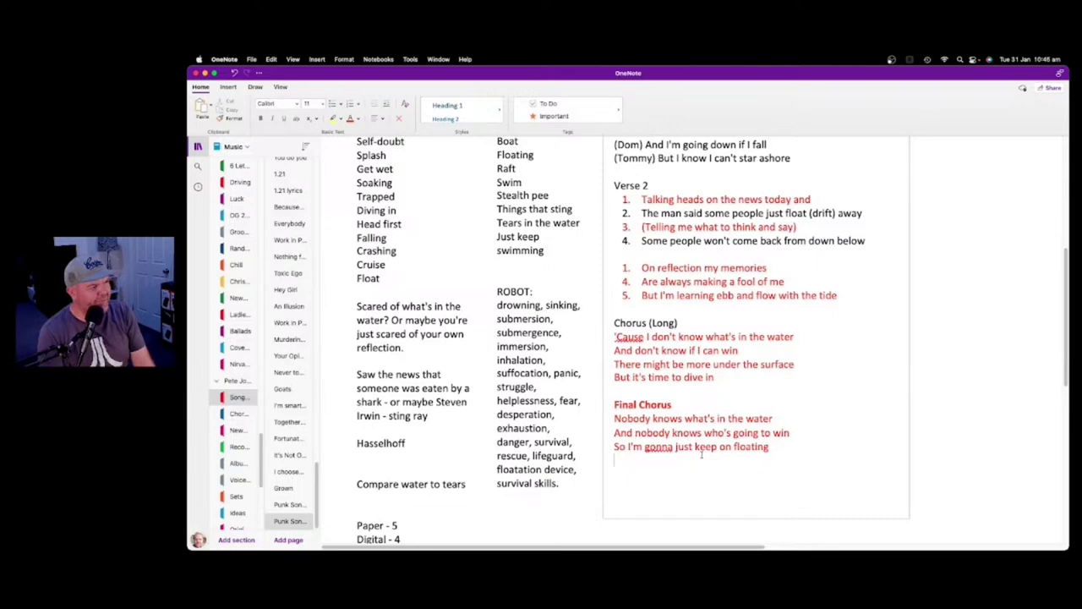
{"action": "scroll", "coordinate": [747, 389], "scroll_direction": "up", "scroll_amount": 3}
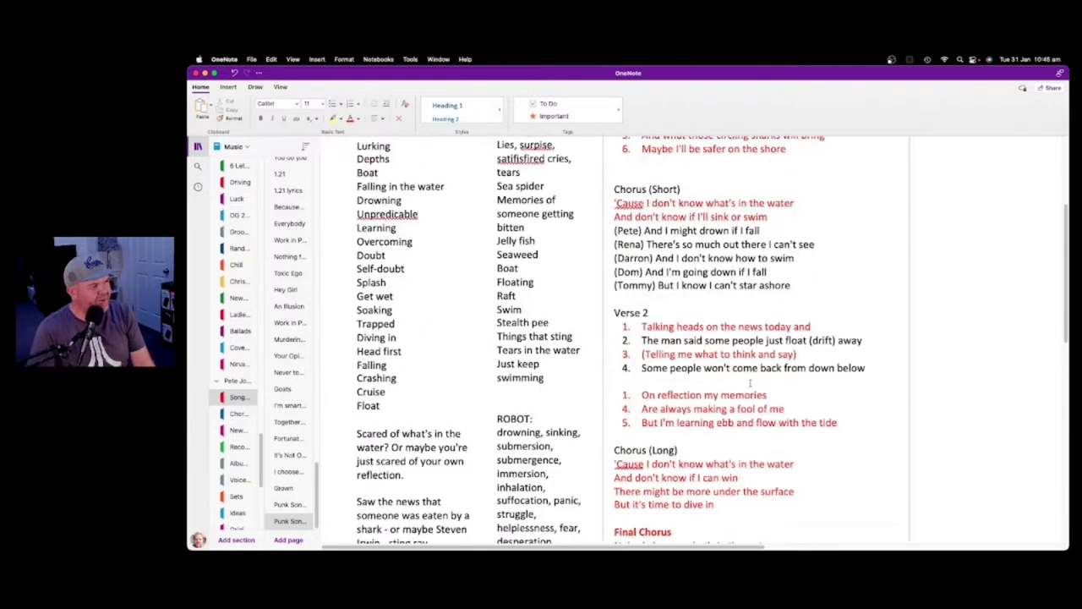
{"action": "scroll", "coordinate": [736, 251], "scroll_direction": "down", "scroll_amount": 5}
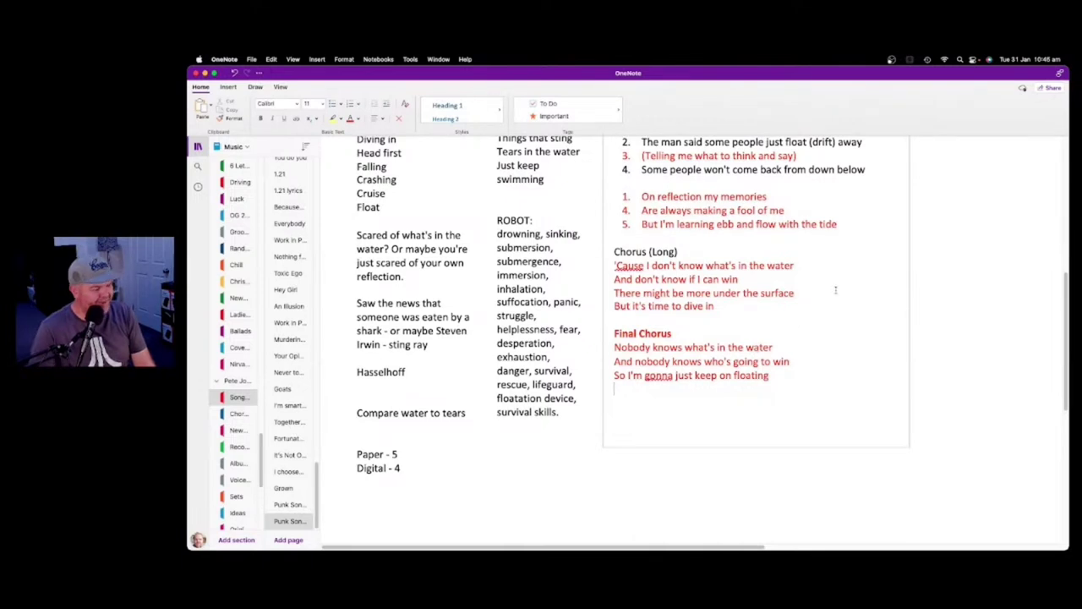
{"action": "type", "text": "Even though I"}
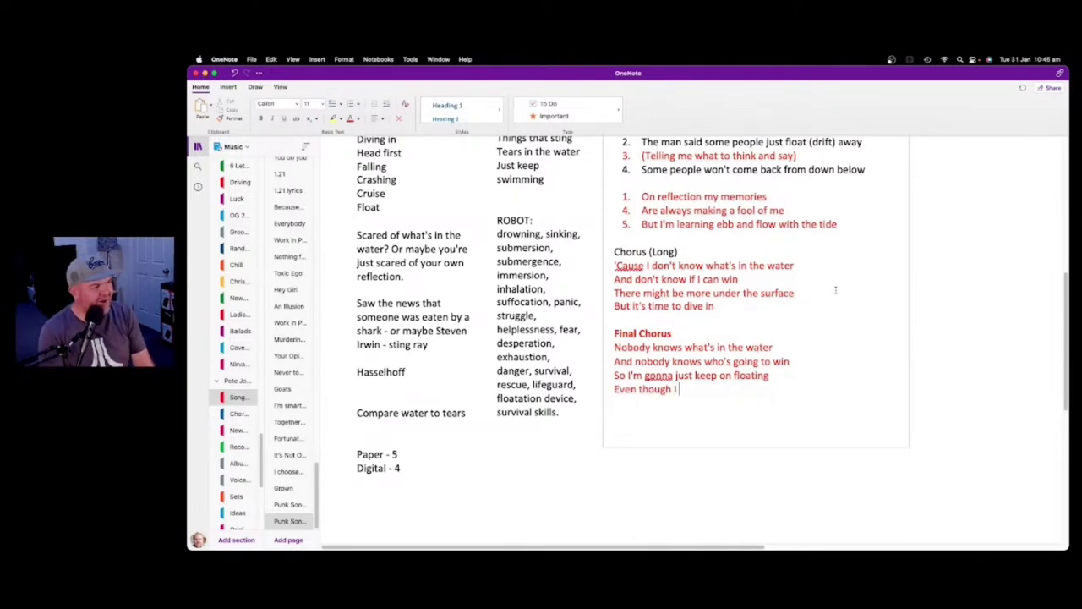
{"action": "type", "text": " might sink or"}
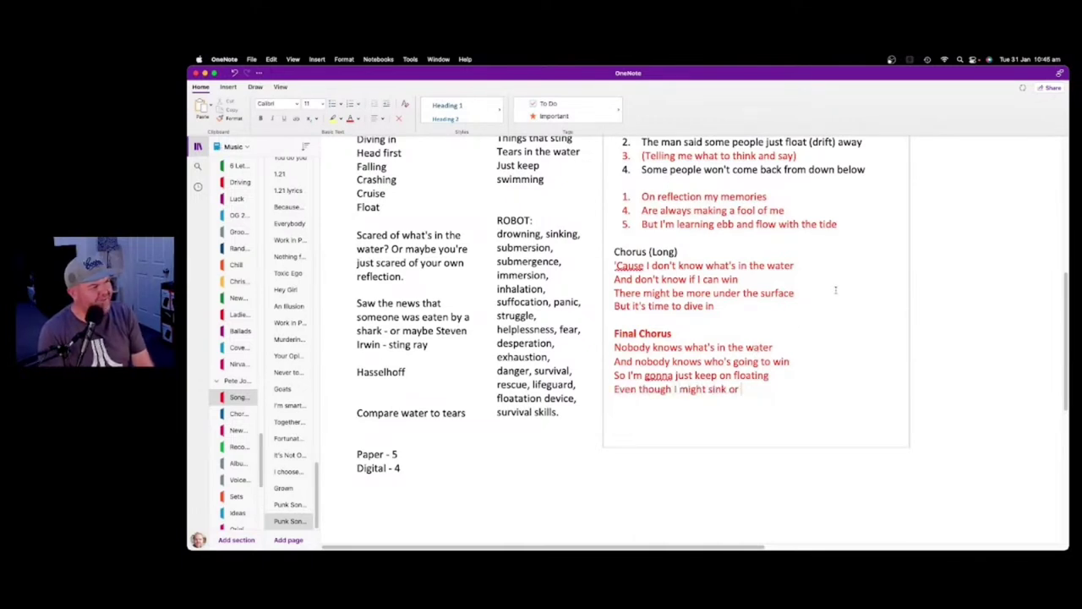
{"action": "type", "text": " swim"}
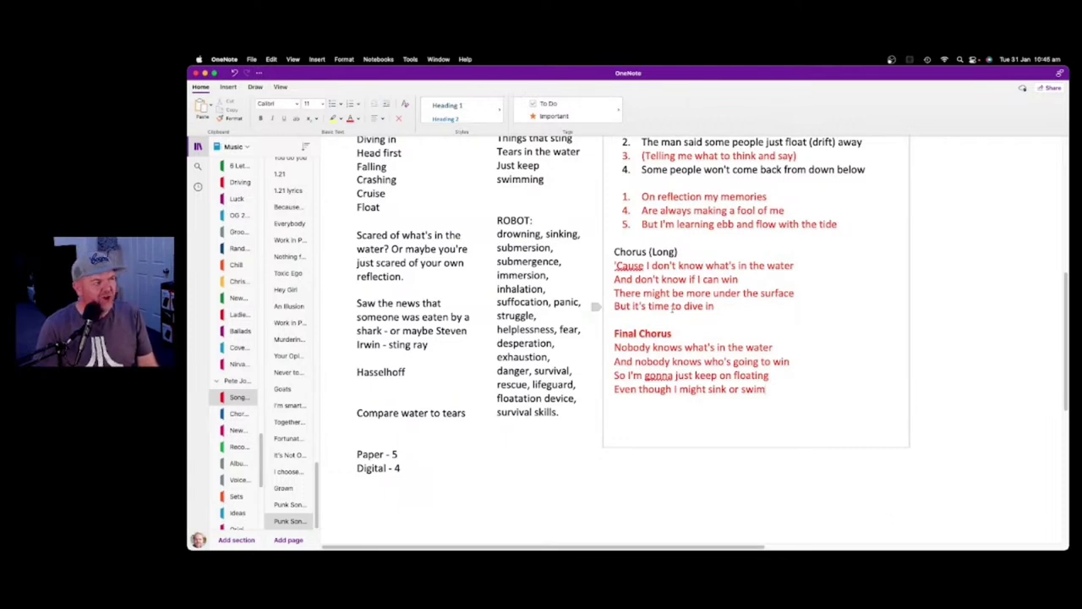
Read back through the song lyrics from Verse 1 down to the choruses
{"action": "scroll", "coordinate": [879, 335], "scroll_direction": "up", "scroll_amount": 8}
{"action": "scroll", "coordinate": [879, 336], "scroll_direction": "down", "scroll_amount": 7}
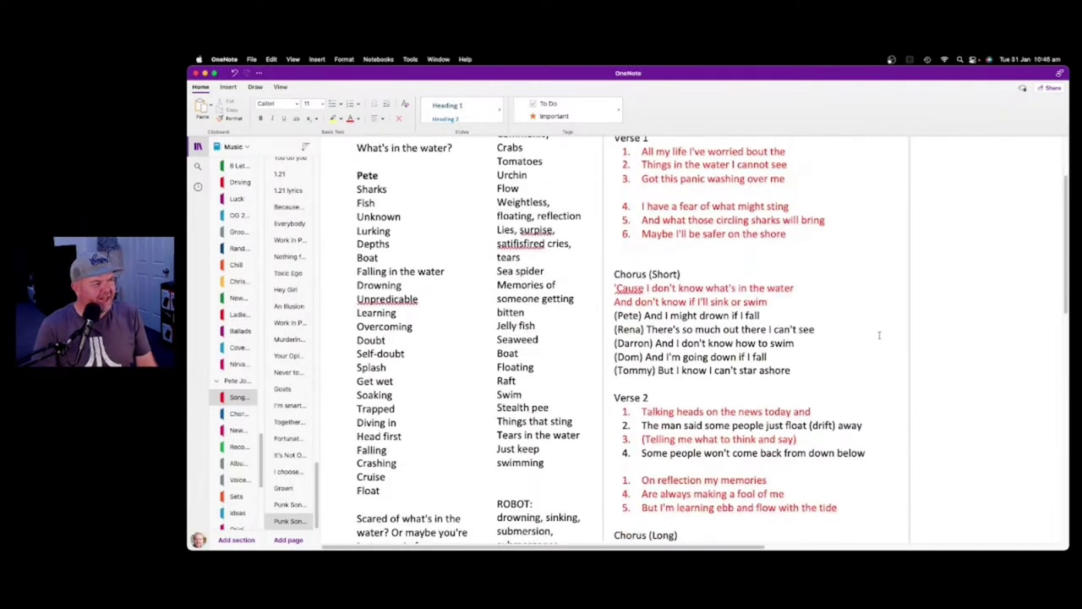
{"action": "scroll", "coordinate": [879, 336], "scroll_direction": "up", "scroll_amount": 7}
{"action": "scroll", "coordinate": [879, 335], "scroll_direction": "down", "scroll_amount": 2}
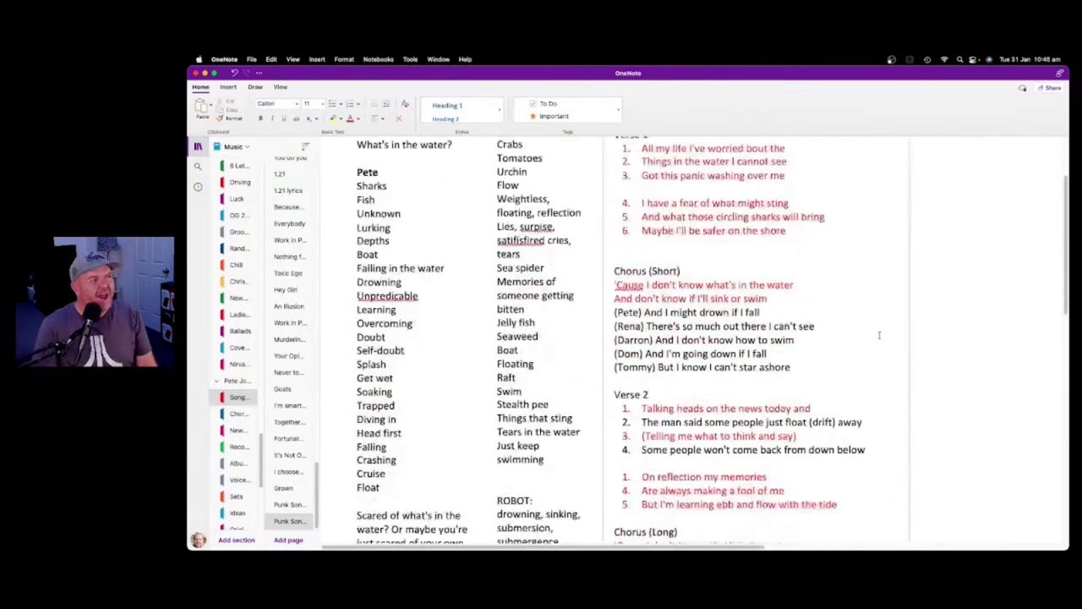
{"action": "scroll", "coordinate": [879, 336], "scroll_direction": "up", "scroll_amount": 3}
{"action": "scroll", "coordinate": [879, 335], "scroll_direction": "down", "scroll_amount": 2}
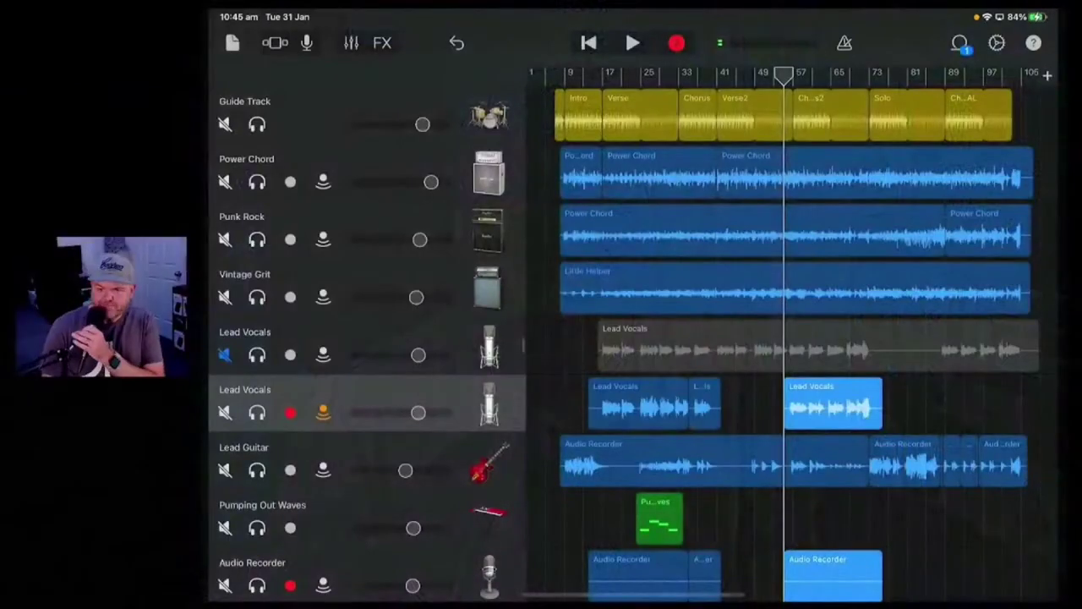
In GarageBand, duplicate the unmuted Lead Vocals track to get an empty vocal track below it
{"action": "left_click", "coordinate": [545, 403]}
{"action": "scroll", "coordinate": [544, 403], "scroll_direction": "down", "scroll_amount": 1}
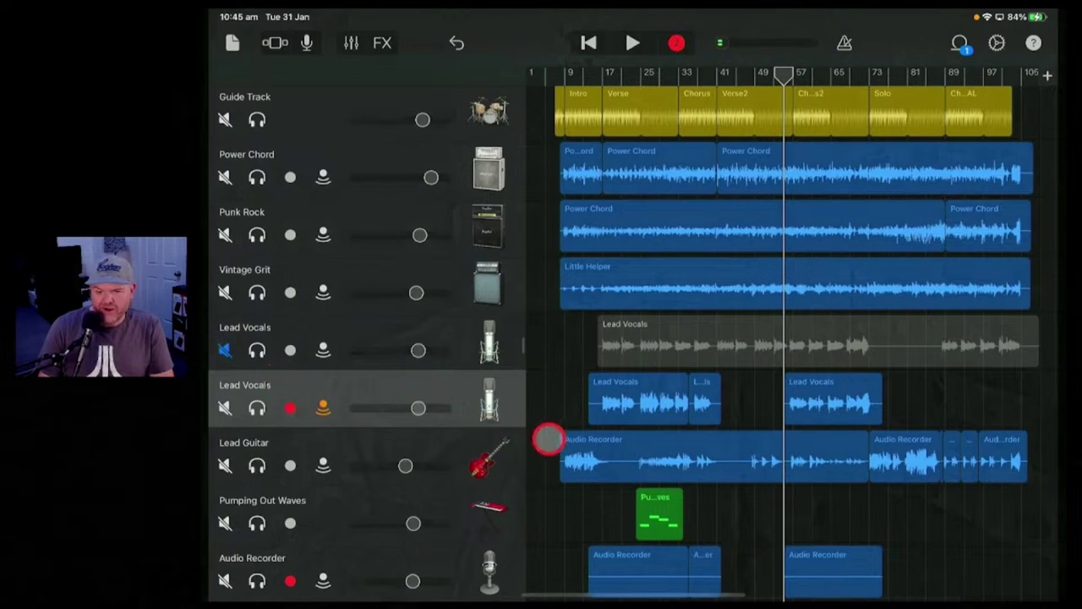
{"action": "left_click", "coordinate": [498, 406]}
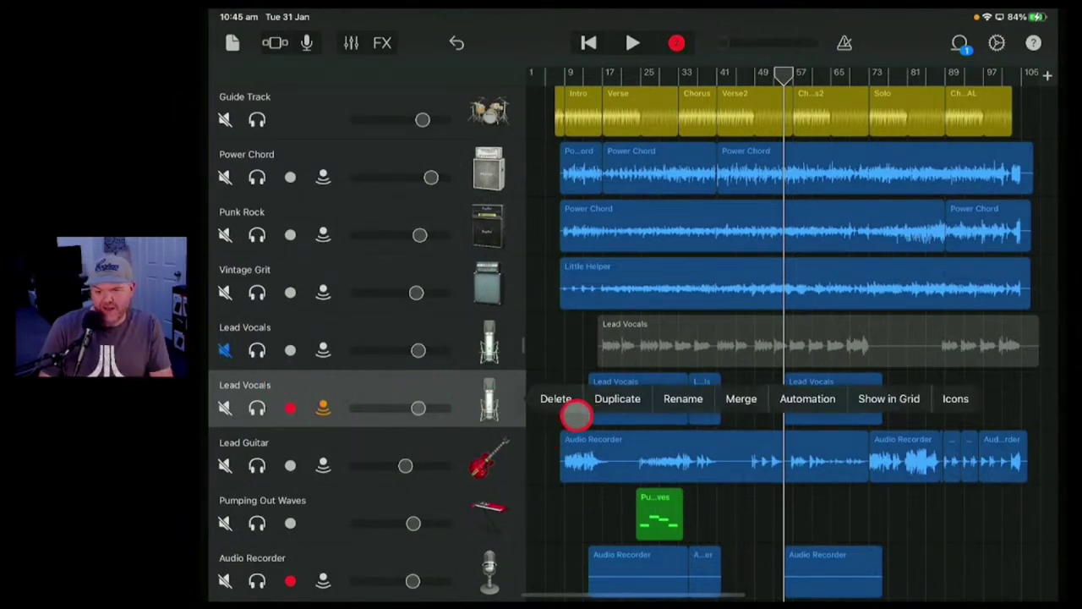
{"action": "left_click", "coordinate": [606, 403]}
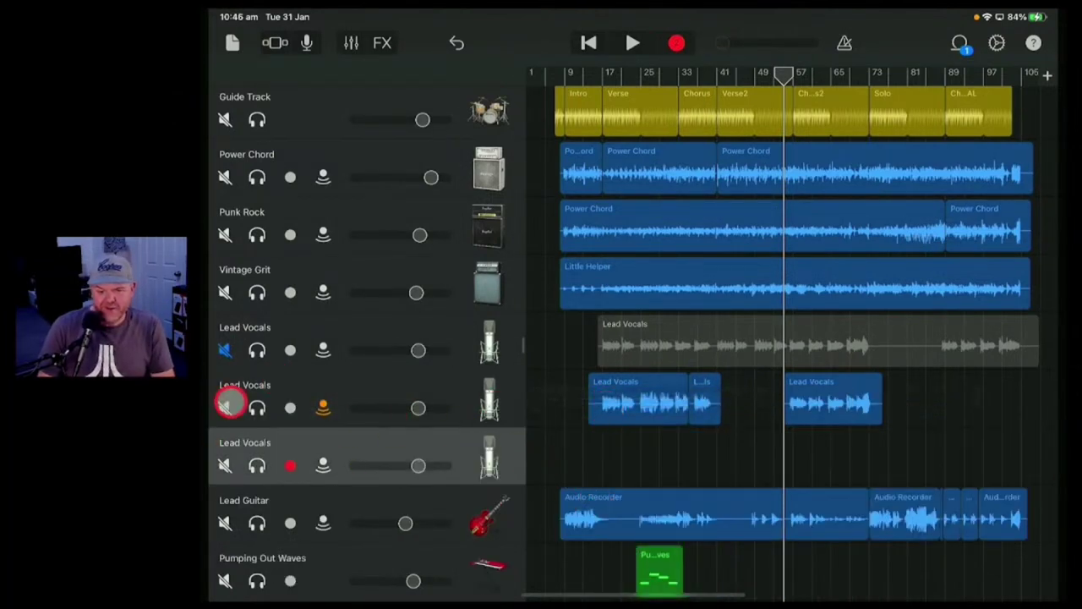
Mute the second Lead Vocals track, switch its monitoring to the new Lead Vocals track, and arm the Audio Recorder track too
{"action": "left_click", "coordinate": [225, 407]}
{"action": "scroll", "coordinate": [631, 279], "scroll_direction": "down", "scroll_amount": 4}
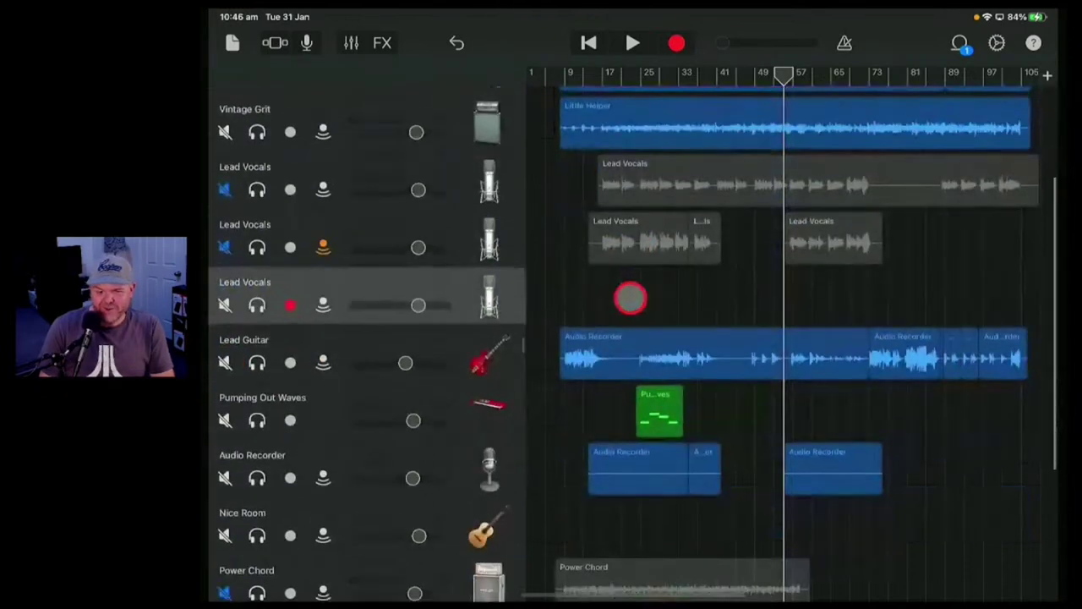
{"action": "left_click", "coordinate": [323, 249]}
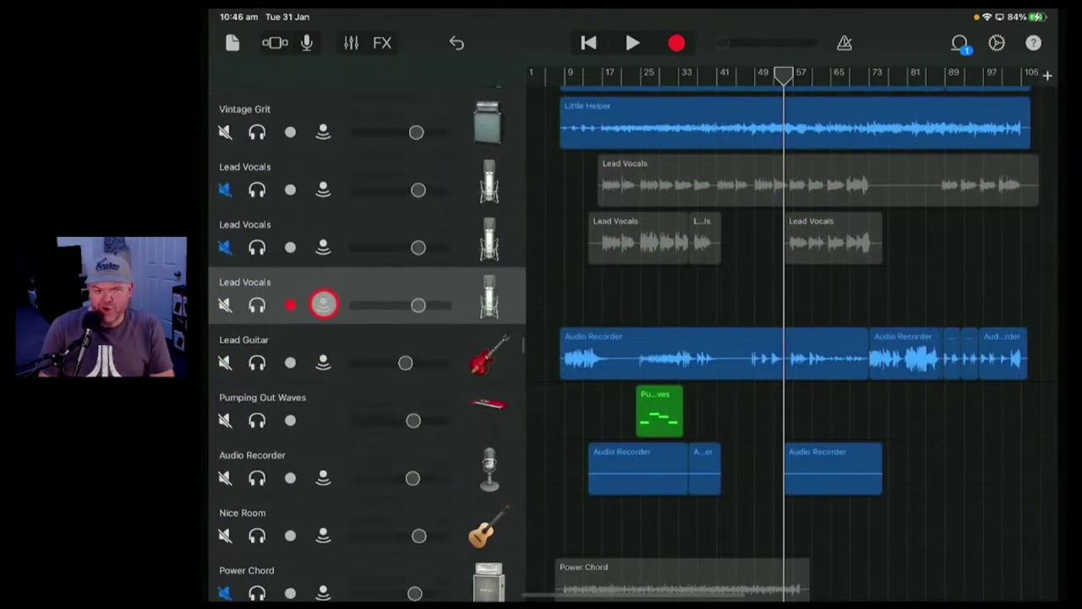
{"action": "left_click", "coordinate": [323, 304]}
{"action": "left_click", "coordinate": [290, 479]}
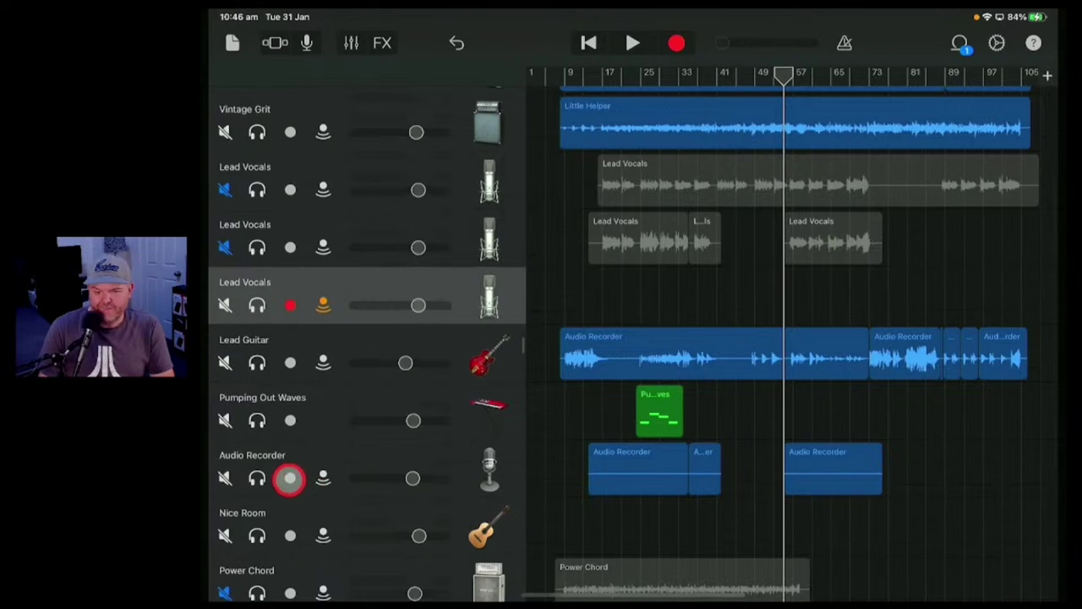
Move the playhead to the start of the Guide Track and start recording a full vocal take
{"action": "scroll", "coordinate": [820, 384], "scroll_direction": "up", "scroll_amount": 2}
{"action": "left_click_drag", "start_coordinate": [786, 78], "coordinate": [554, 67]}
{"action": "scroll", "coordinate": [541, 338], "scroll_direction": "up", "scroll_amount": 4}
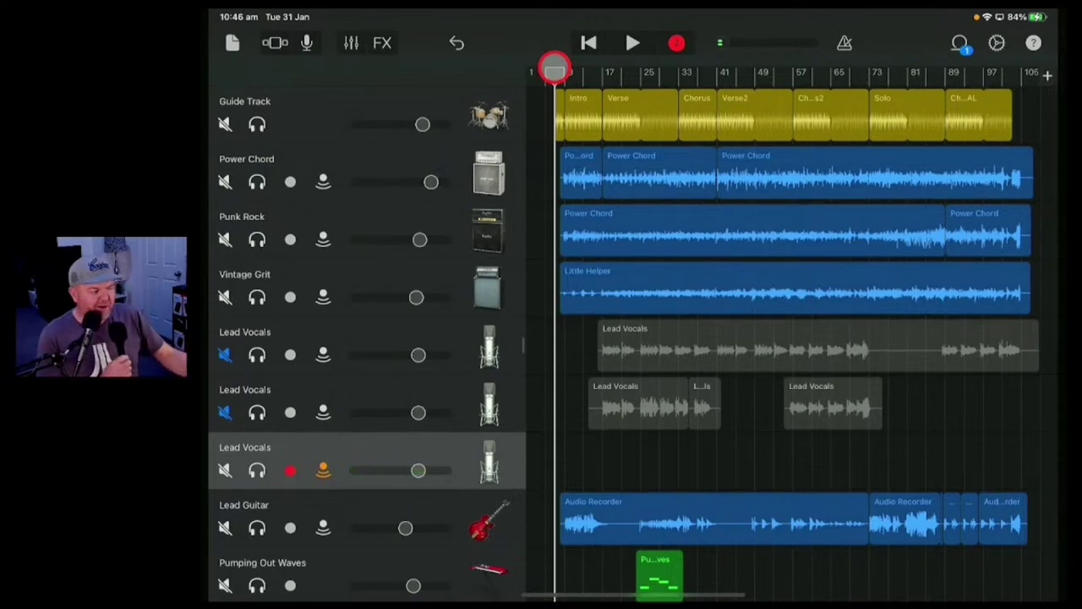
{"action": "left_click_drag", "start_coordinate": [555, 68], "coordinate": [554, 67]}
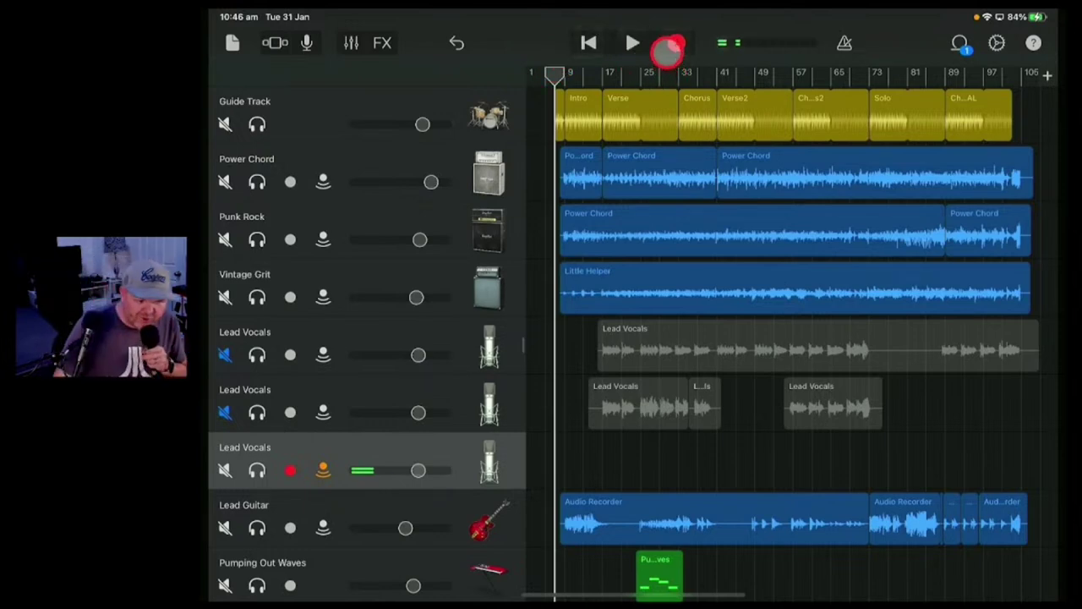
{"action": "left_click", "coordinate": [666, 46]}
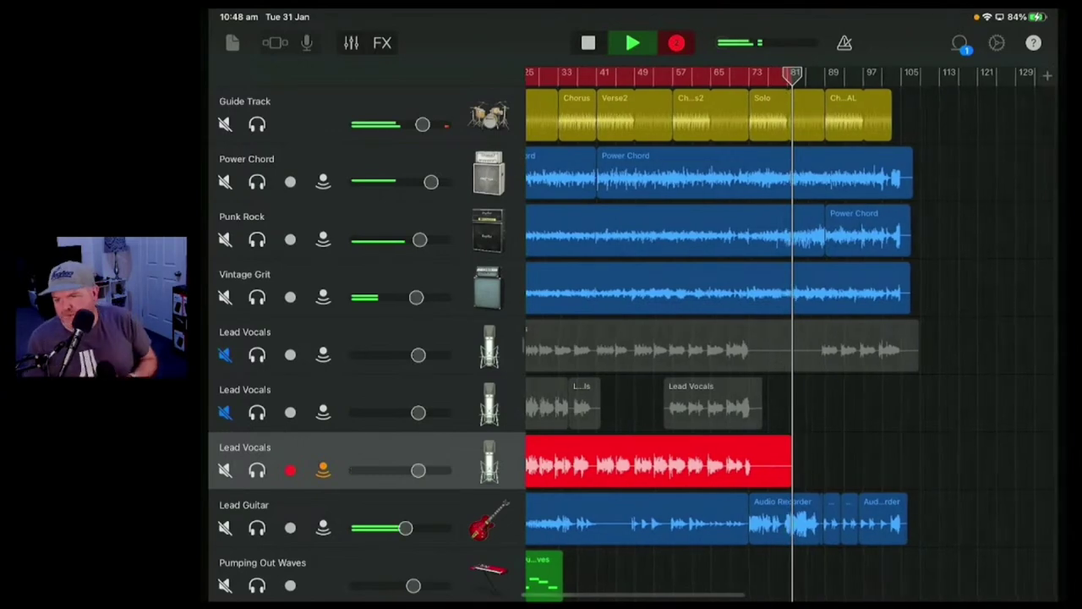
Raise the Lead Guitar volume slightly while recording, and stop the take once the song has ended
{"action": "left_click_drag", "start_coordinate": [474, 11], "coordinate": [473, 339]}
{"action": "left_click_drag", "start_coordinate": [634, 595], "coordinate": [634, 126]}
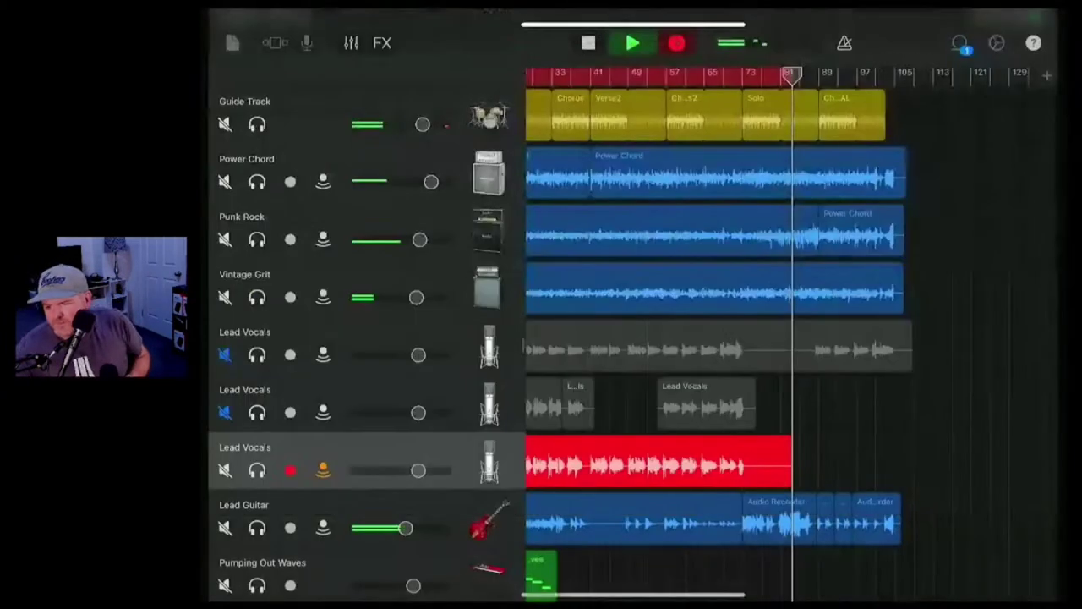
{"action": "left_click_drag", "start_coordinate": [222, 273], "coordinate": [405, 511]}
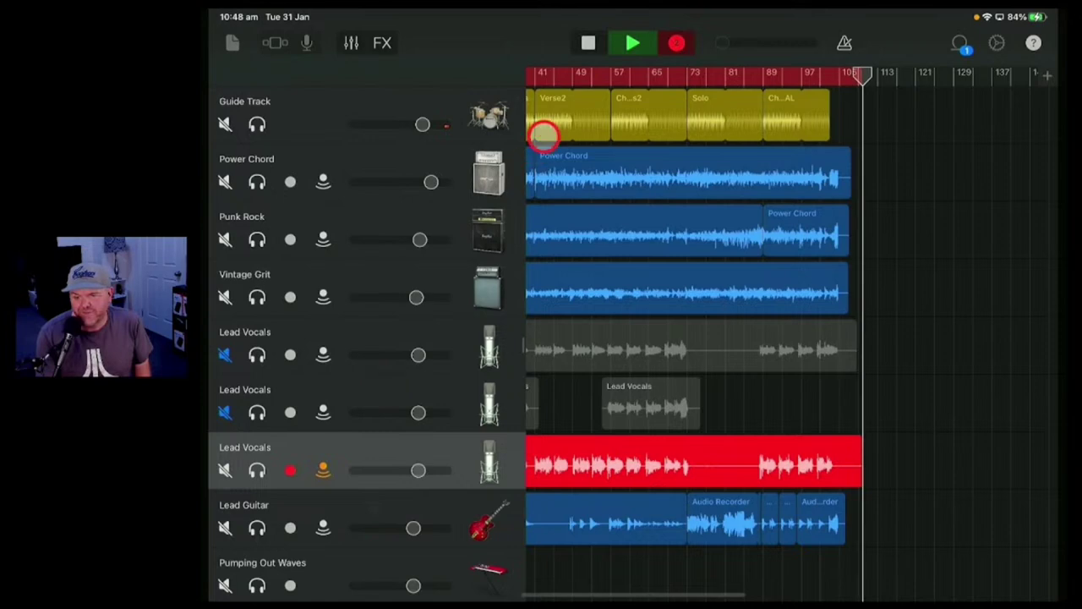
{"action": "left_click", "coordinate": [627, 42]}
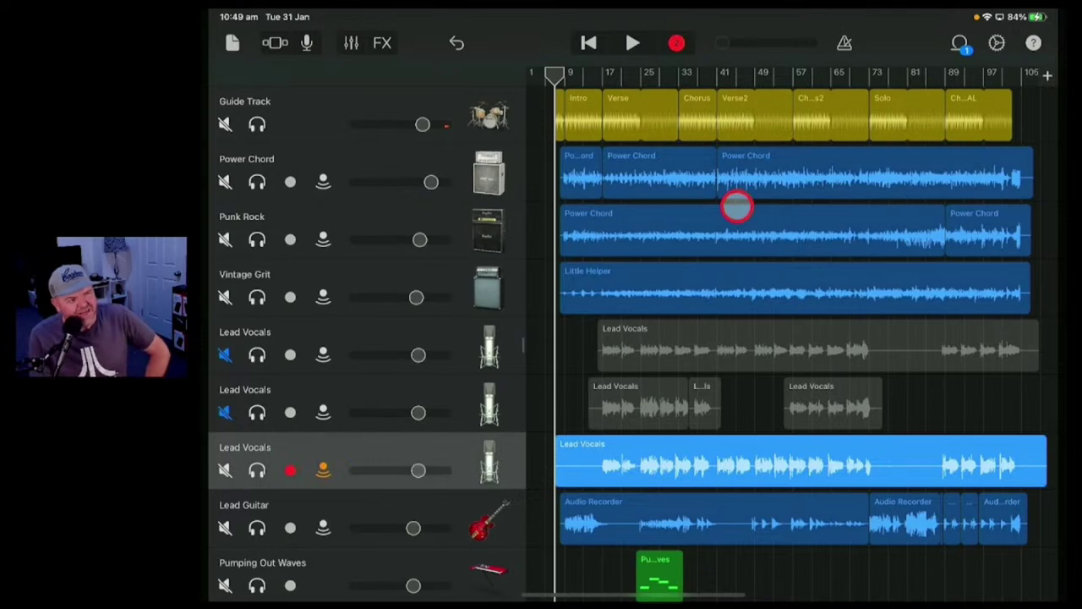
Try to re-record the final chorus vocal from bar 81, and undo that recording
{"action": "left_click_drag", "start_coordinate": [736, 206], "coordinate": [676, 150]}
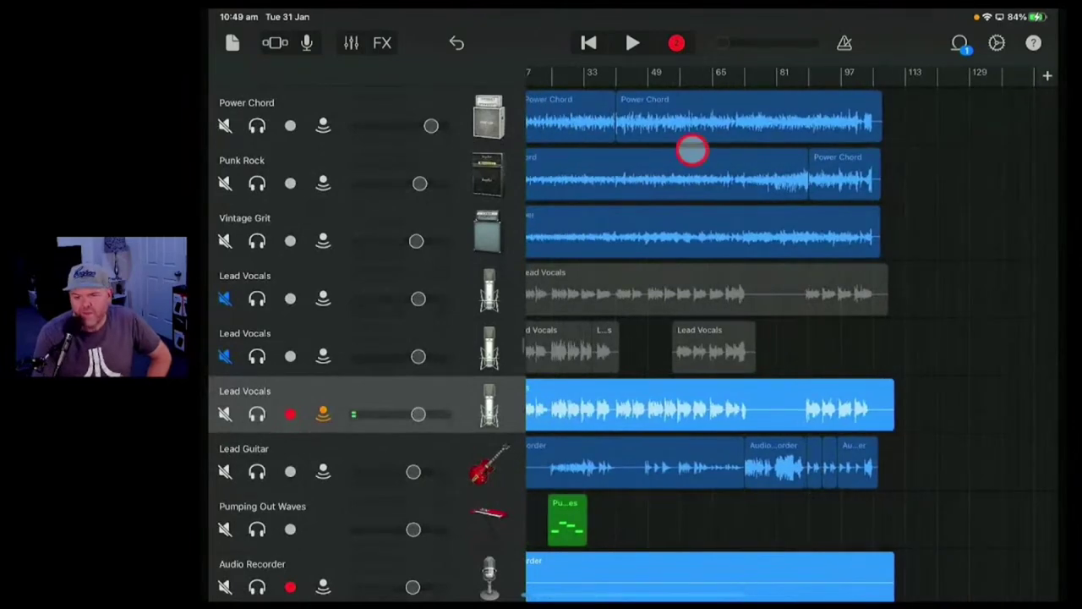
{"action": "left_click", "coordinate": [804, 75]}
{"action": "left_click_drag", "start_coordinate": [807, 76], "coordinate": [786, 73]}
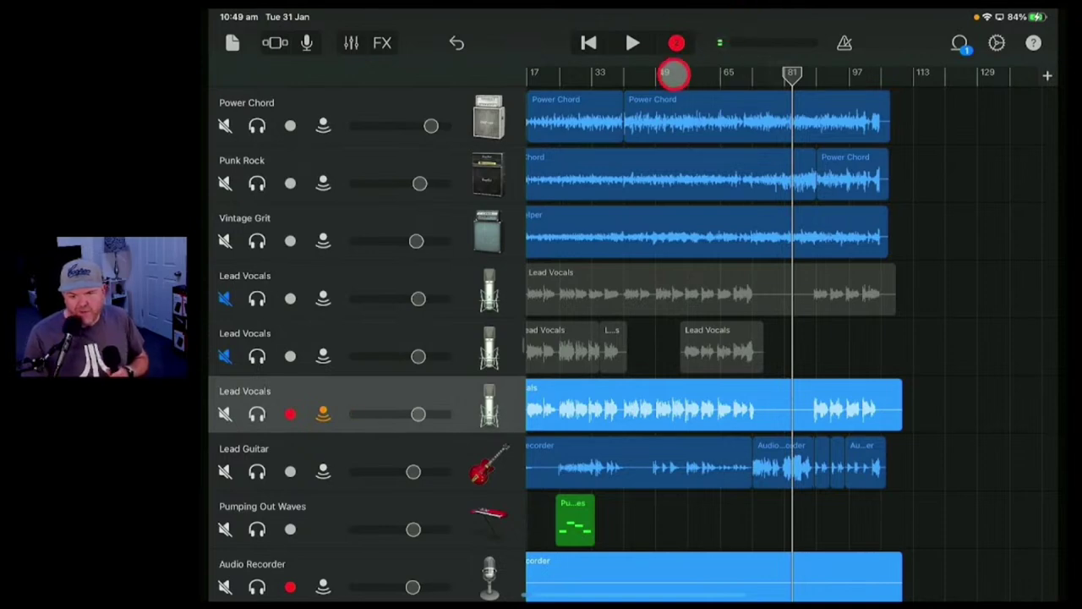
{"action": "left_click", "coordinate": [675, 47]}
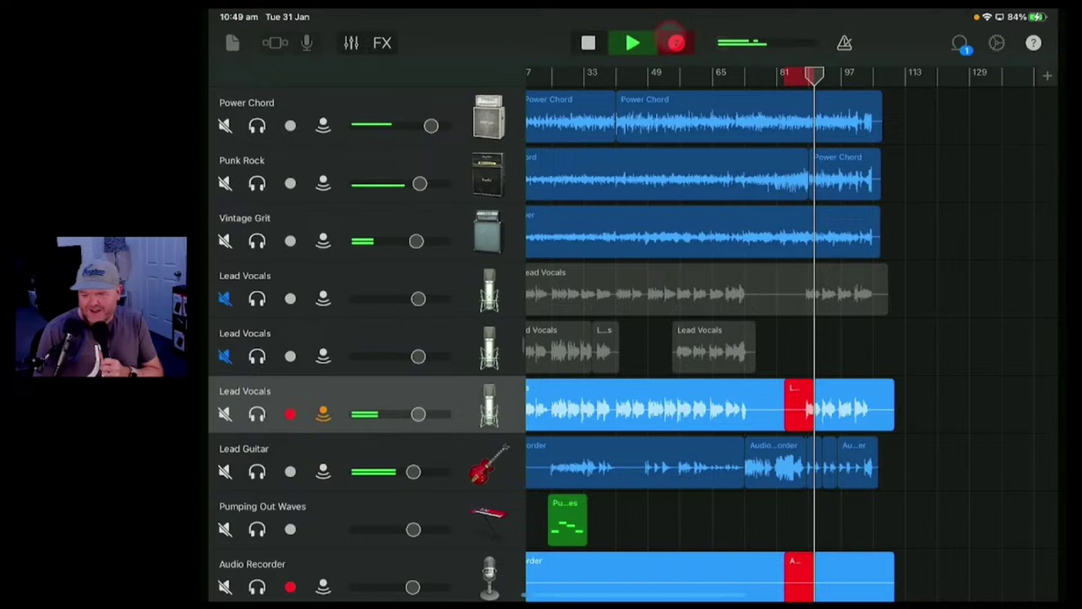
{"action": "left_click", "coordinate": [633, 42]}
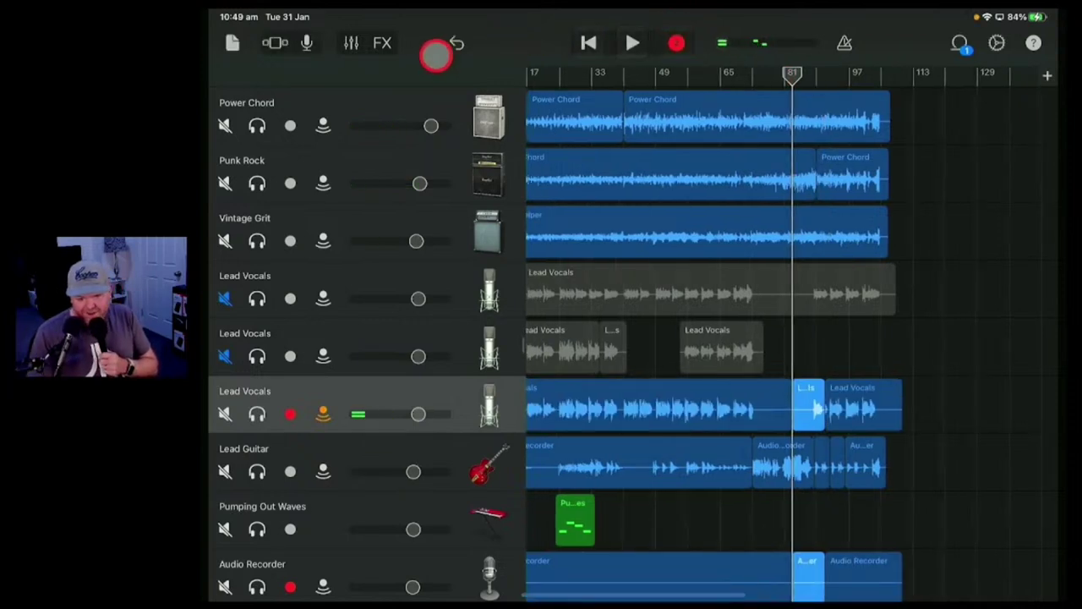
{"action": "left_click", "coordinate": [454, 45]}
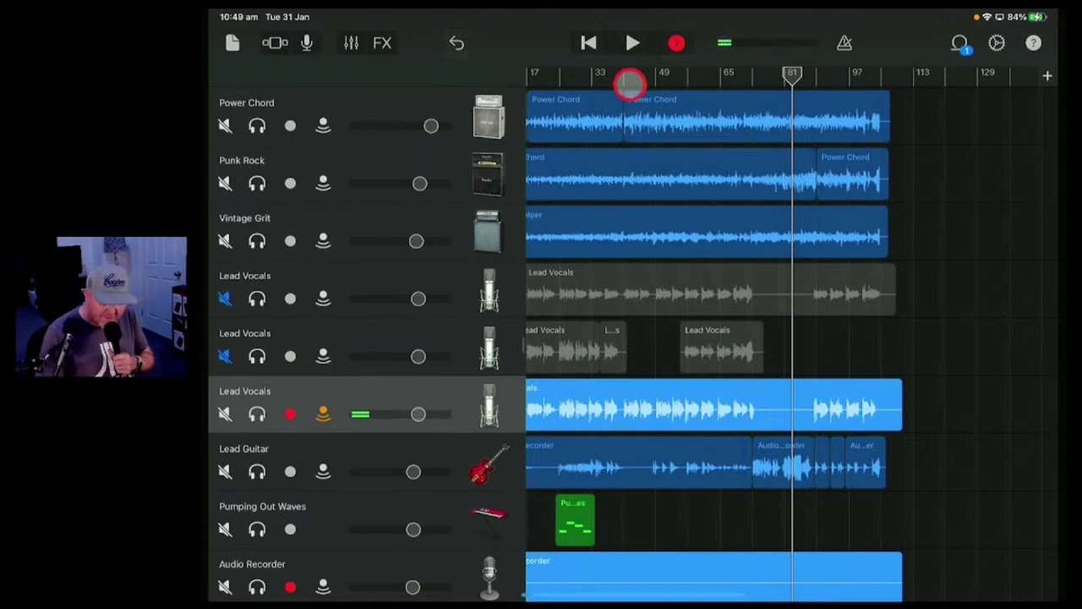
Try a second punch-in of the final chorus vocal from bar 81, and undo the new recording
{"action": "left_click", "coordinate": [673, 49]}
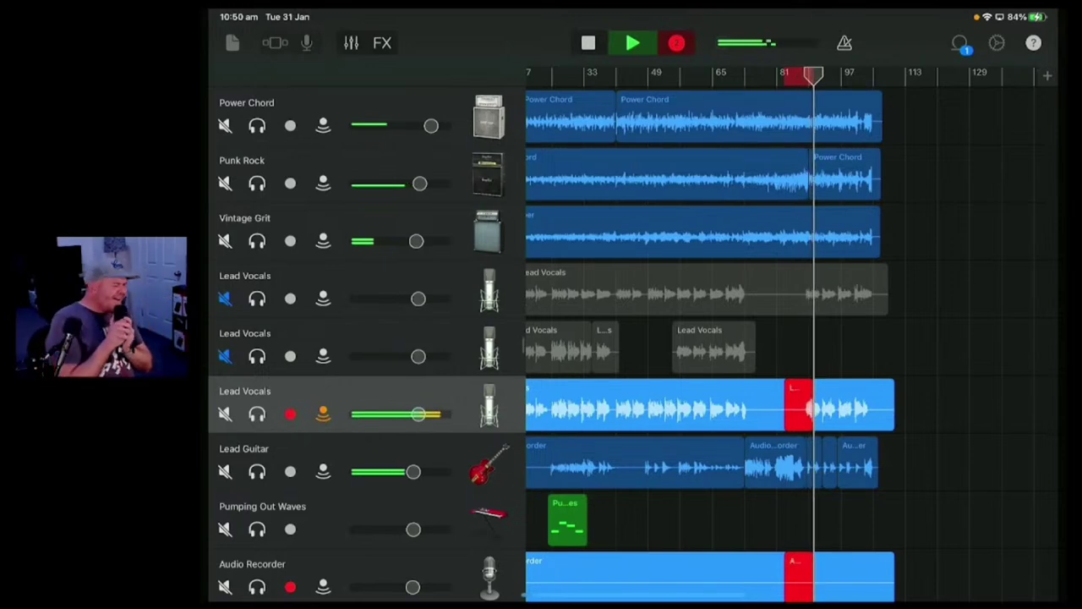
{"action": "left_click", "coordinate": [681, 43]}
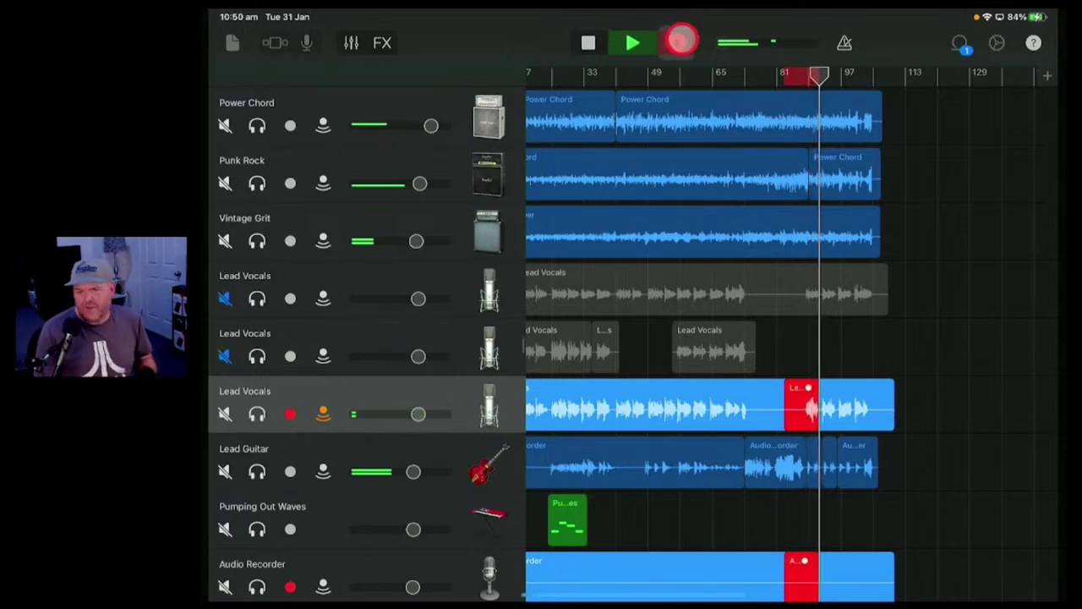
{"action": "left_click", "coordinate": [632, 42]}
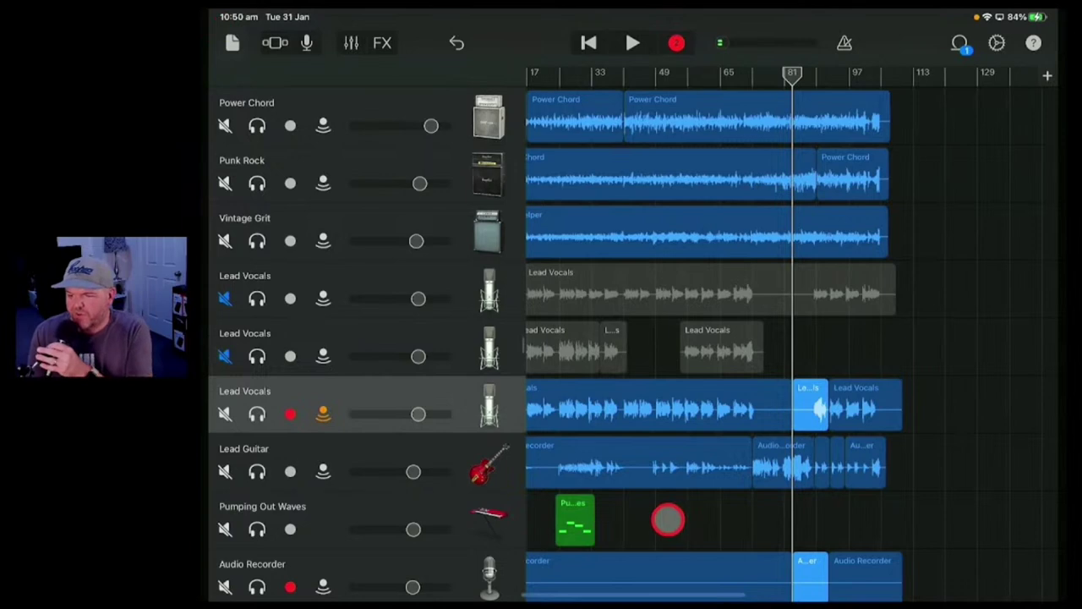
{"action": "left_click", "coordinate": [453, 44]}
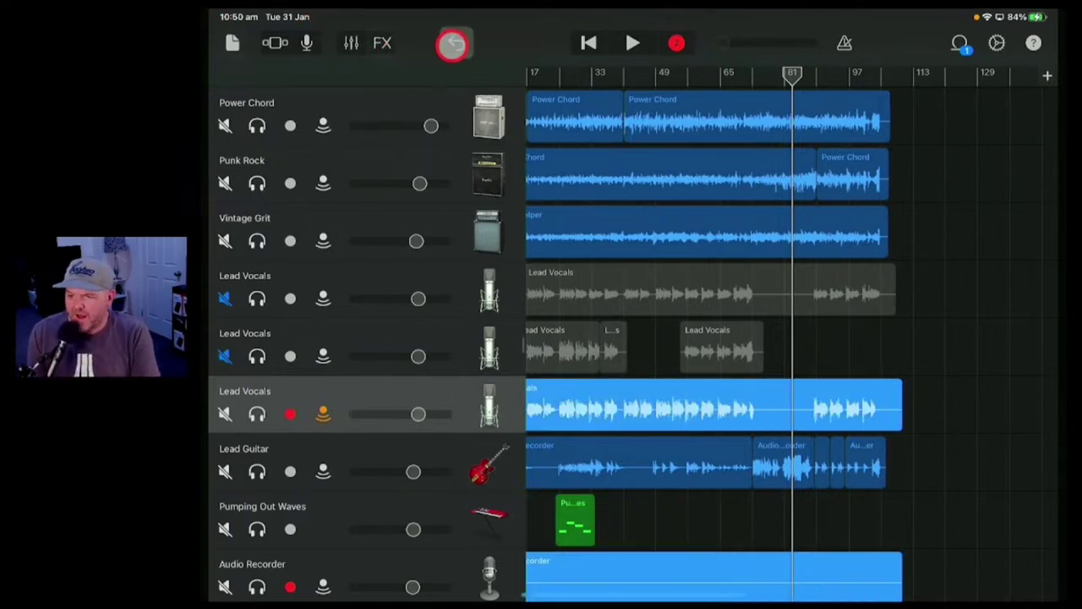
Place the playhead at bar 89, where the final chorus begins, and split the Power Chord track's region there
{"action": "left_click_drag", "start_coordinate": [431, 157], "coordinate": [432, 219]}
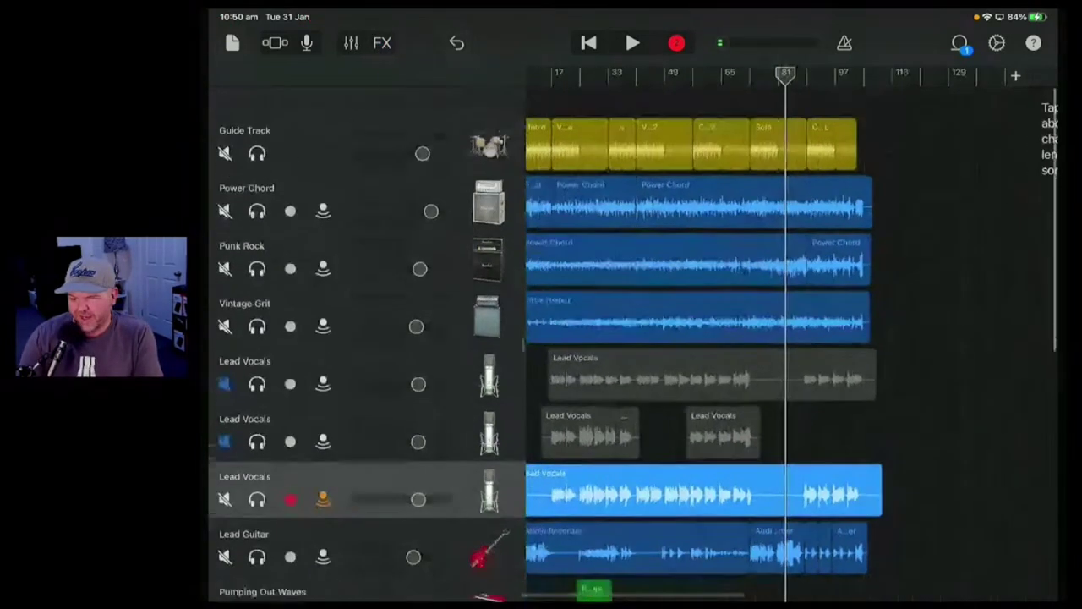
{"action": "scroll", "coordinate": [710, 338], "scroll_direction": "up", "scroll_amount": 3}
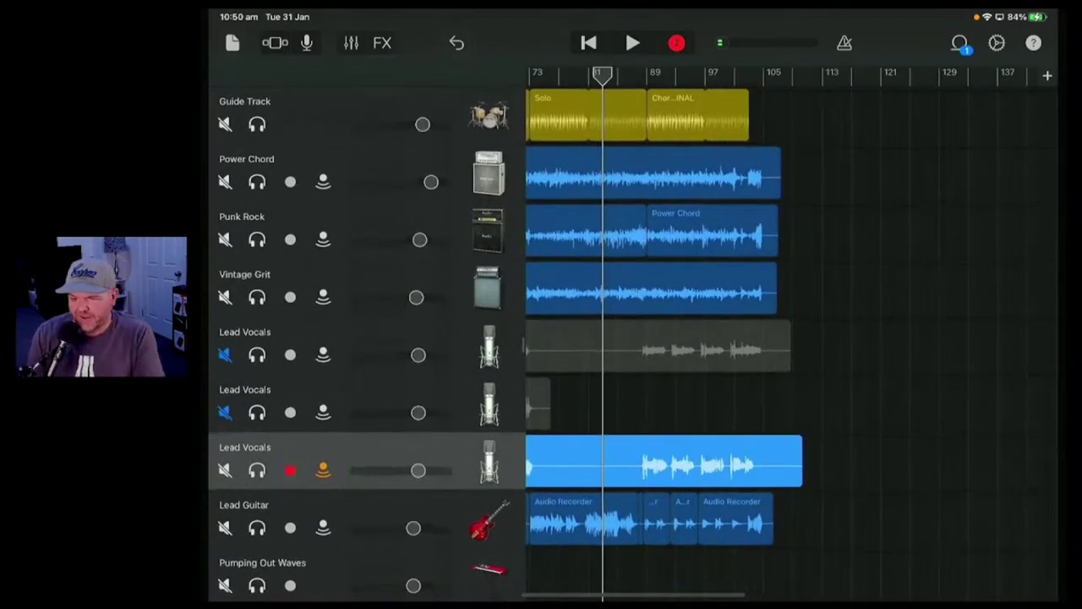
{"action": "left_click", "coordinate": [649, 72]}
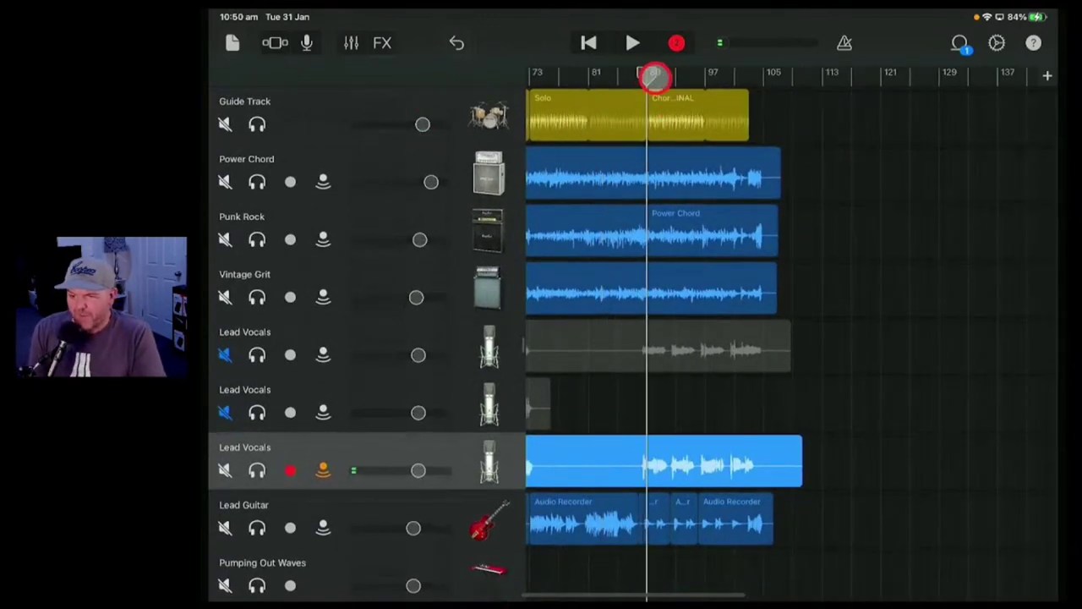
{"action": "left_click", "coordinate": [666, 119]}
{"action": "left_click", "coordinate": [671, 157]}
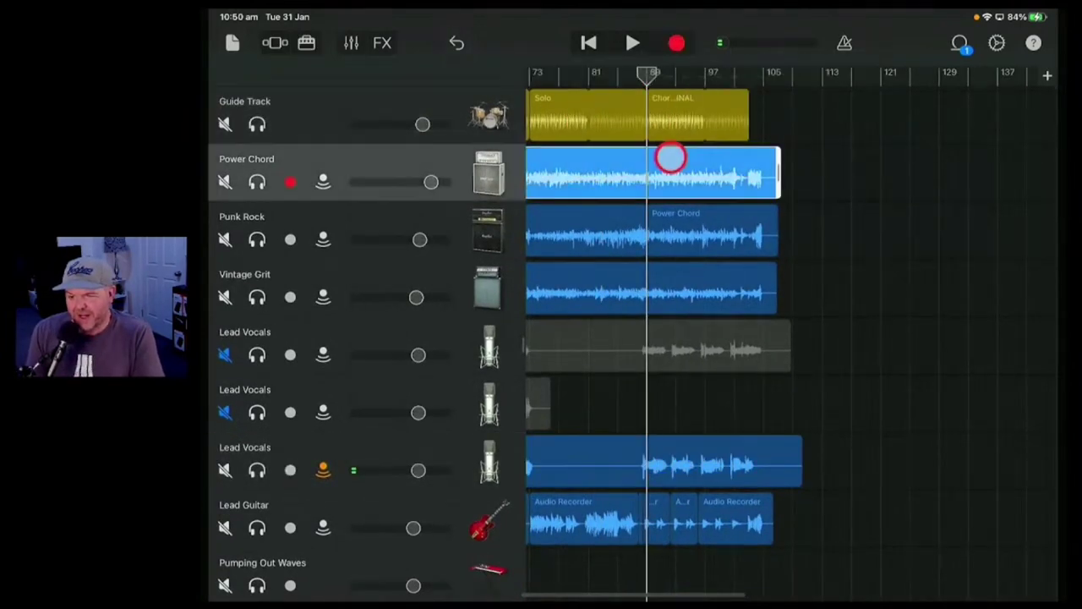
{"action": "left_click", "coordinate": [667, 169]}
{"action": "left_click", "coordinate": [661, 127]}
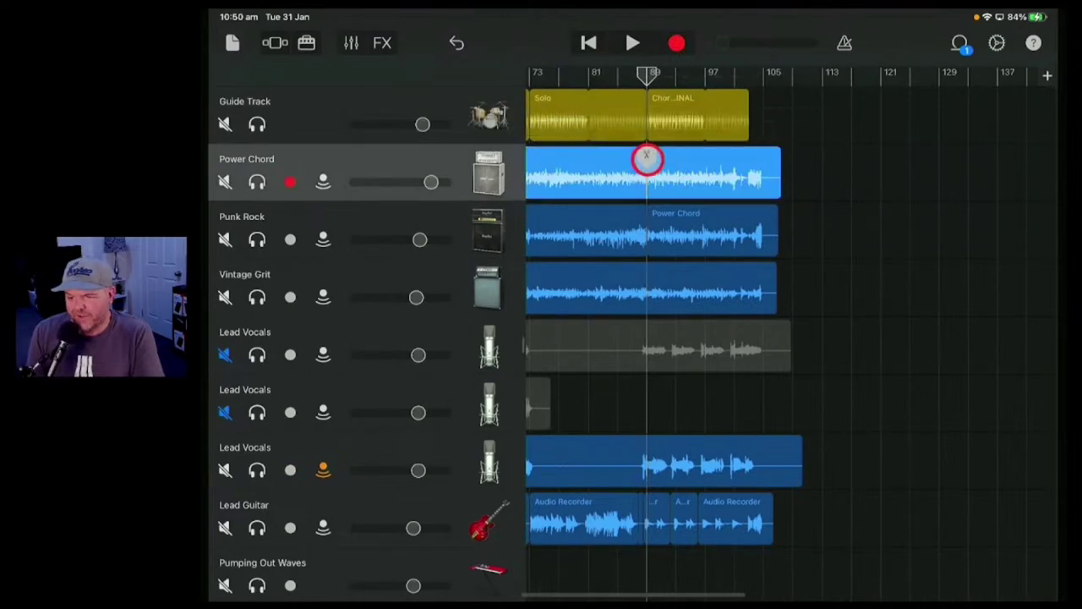
{"action": "mouse_move", "coordinate": [644, 157]}
{"action": "left_mouse_down"}
{"action": "mouse_move", "coordinate": [662, 233]}
{"action": "mouse_move", "coordinate": [651, 234]}
{"action": "left_mouse_up"}
Check the Punk Rock track's cut at bar 89 and split the Vintage Grit track's region at that point
{"action": "left_click", "coordinate": [652, 222]}
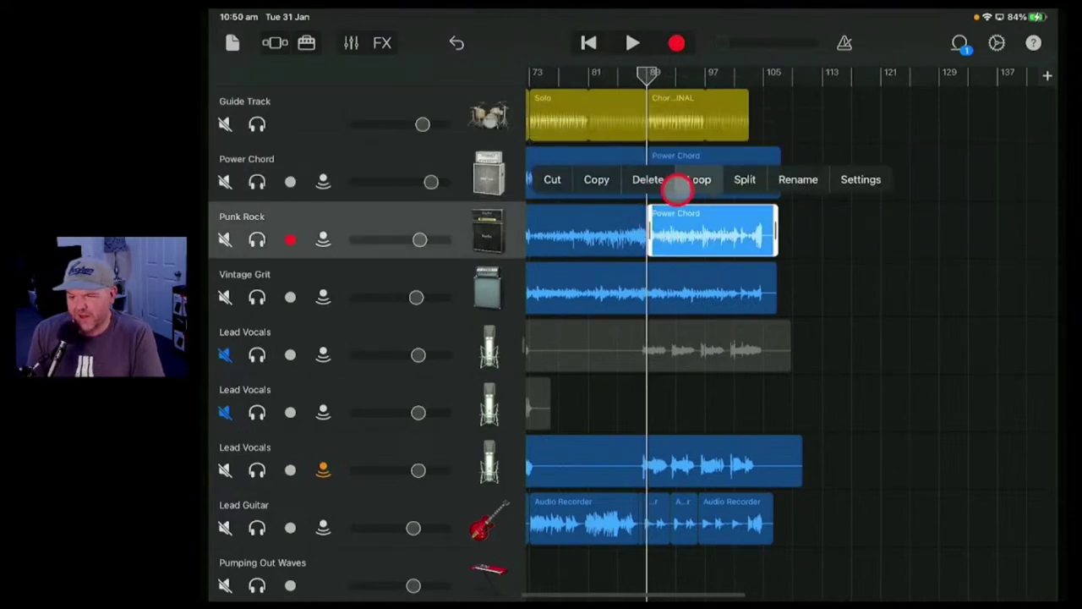
{"action": "left_click", "coordinate": [662, 287]}
{"action": "left_click", "coordinate": [662, 288]}
{"action": "left_click", "coordinate": [676, 237]}
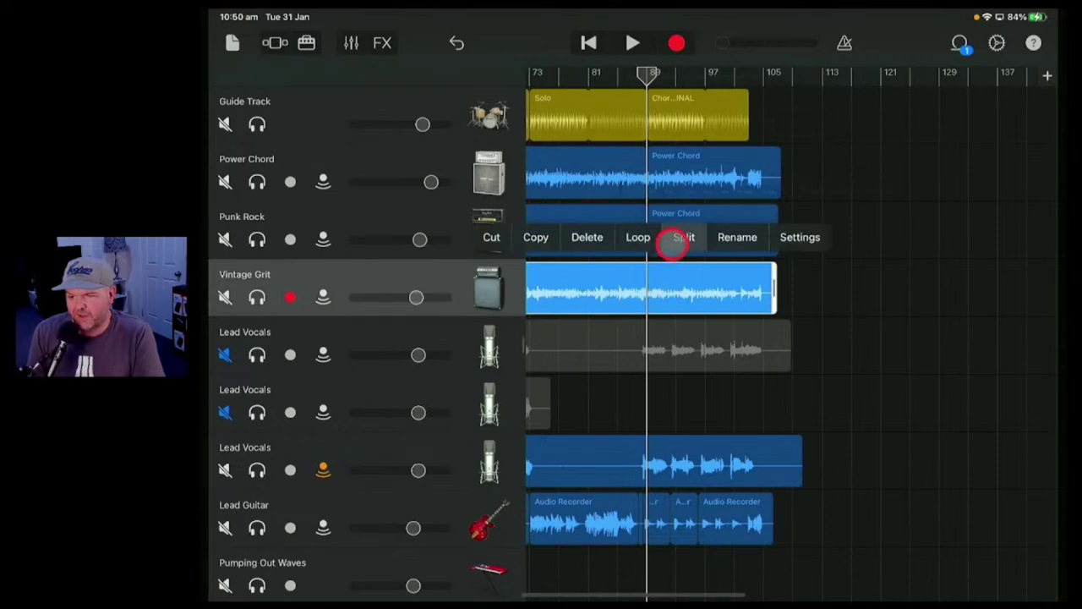
{"action": "mouse_move", "coordinate": [649, 272]}
{"action": "left_mouse_down"}
{"action": "mouse_move", "coordinate": [680, 394]}
{"action": "mouse_move", "coordinate": [673, 438]}
{"action": "left_mouse_up"}
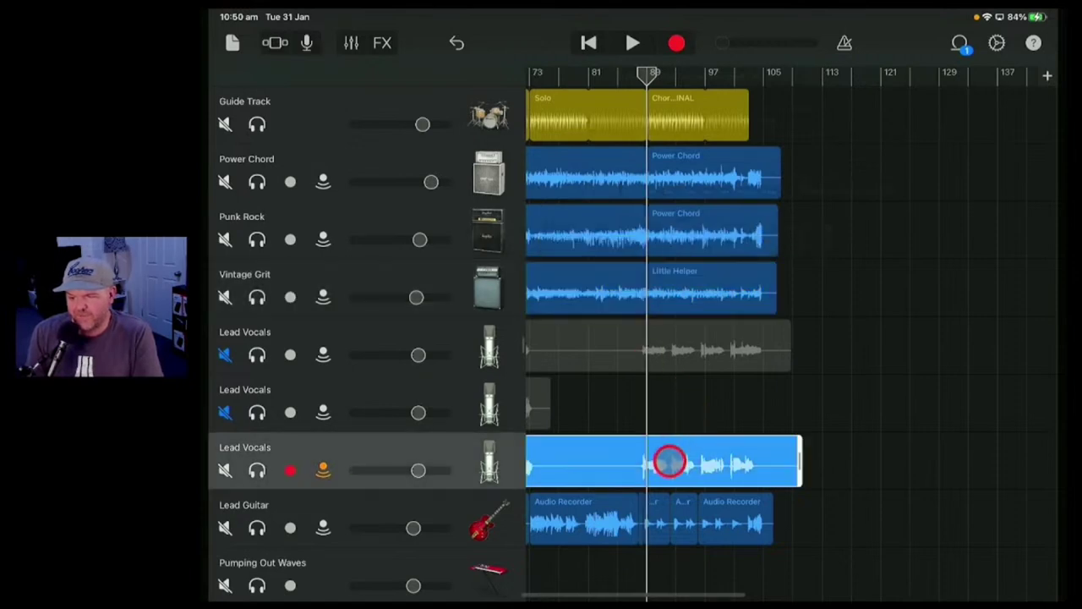
Shorten the new Lead Vocals region to end at about bar 84, trimming off the final chorus vocal
{"action": "left_click", "coordinate": [676, 463]}
{"action": "left_click_drag", "start_coordinate": [773, 472], "coordinate": [609, 466]}
{"action": "scroll", "coordinate": [674, 415], "scroll_direction": "down", "scroll_amount": 4}
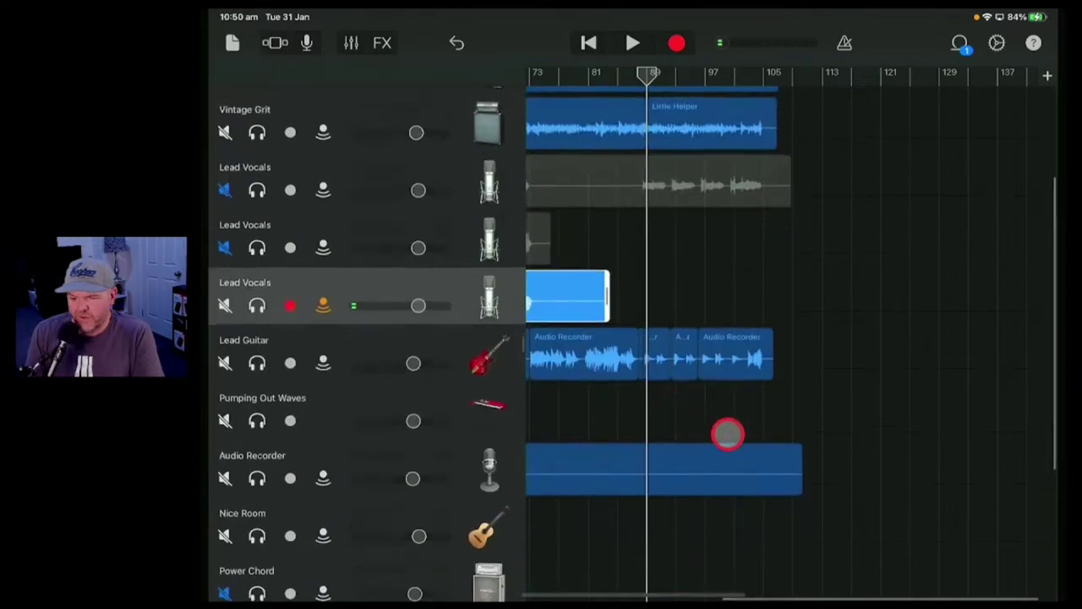
Split the Lead Guitar region at bar 89 so the final chorus part is separate
{"action": "scroll", "coordinate": [715, 343], "scroll_direction": "up", "scroll_amount": 5}
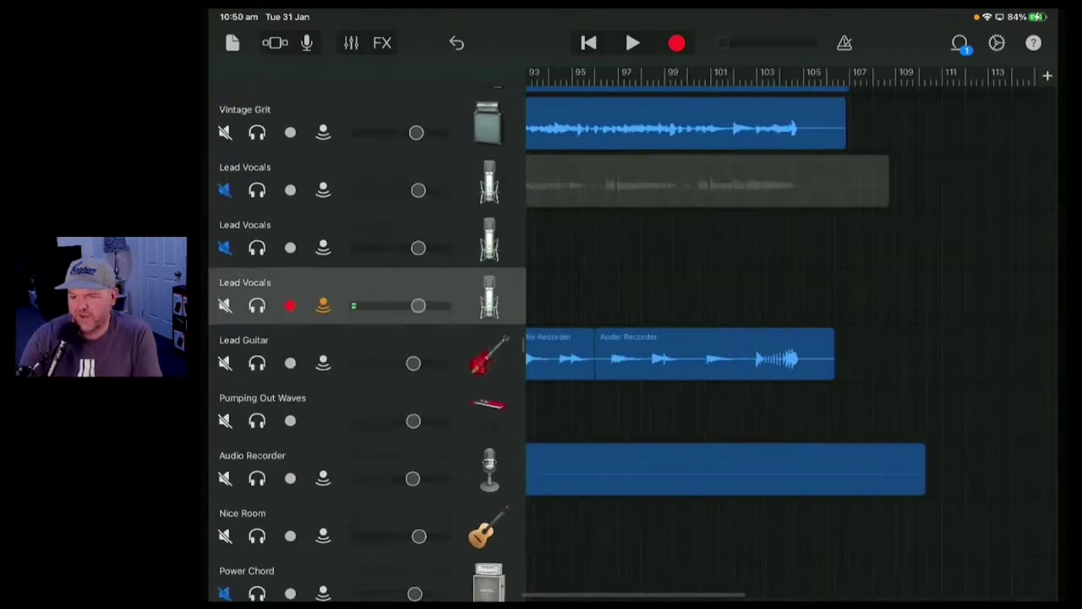
{"action": "scroll", "coordinate": [715, 343], "scroll_direction": "up", "scroll_amount": 2}
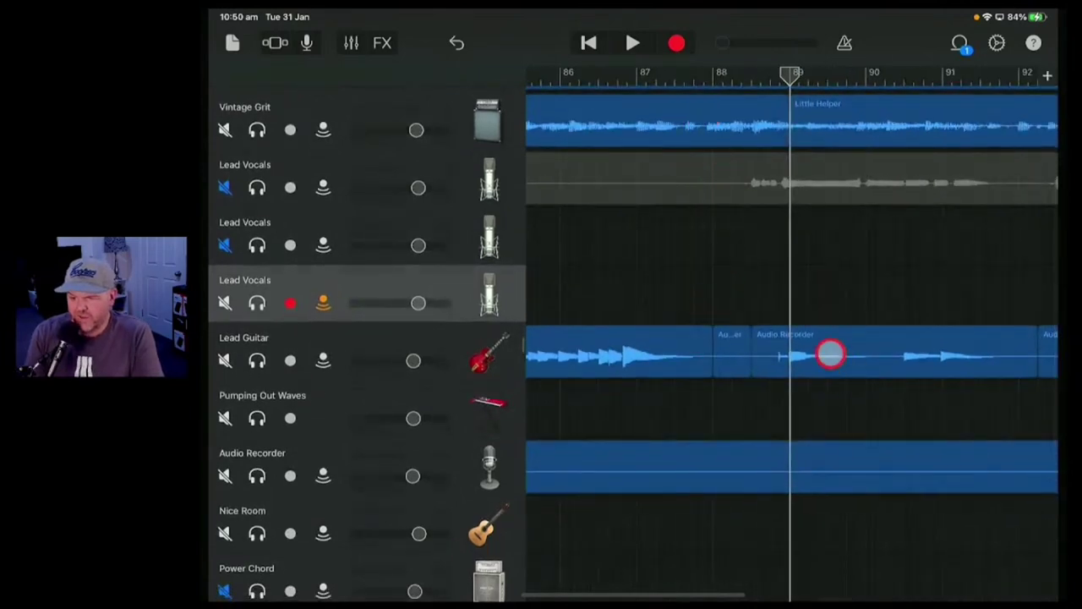
{"action": "left_click", "coordinate": [832, 356]}
{"action": "left_click", "coordinate": [839, 360]}
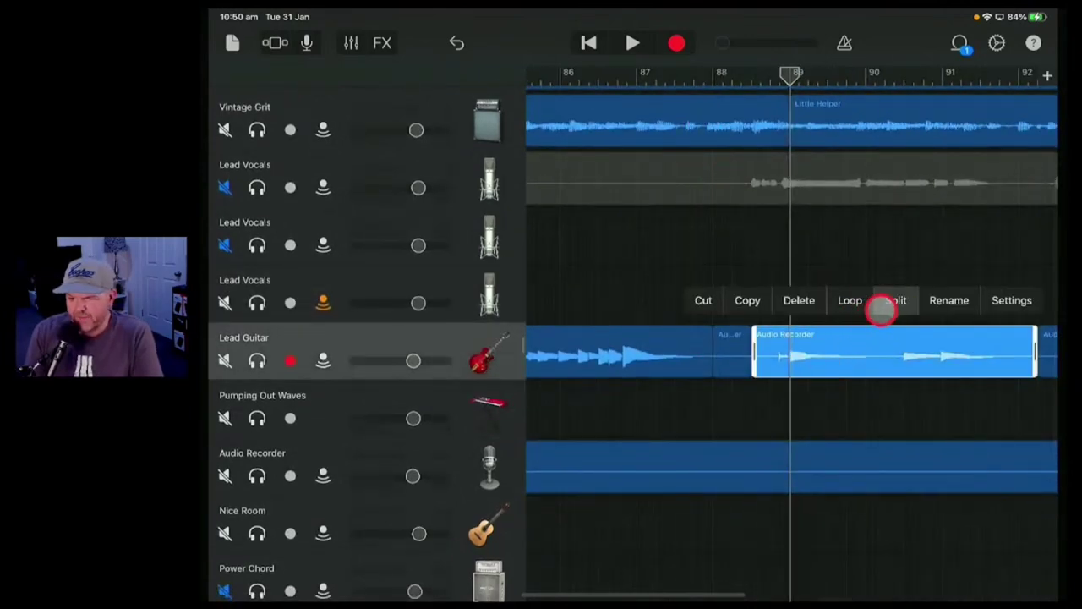
{"action": "left_click", "coordinate": [894, 300]}
{"action": "left_click_drag", "start_coordinate": [790, 423], "coordinate": [788, 423]}
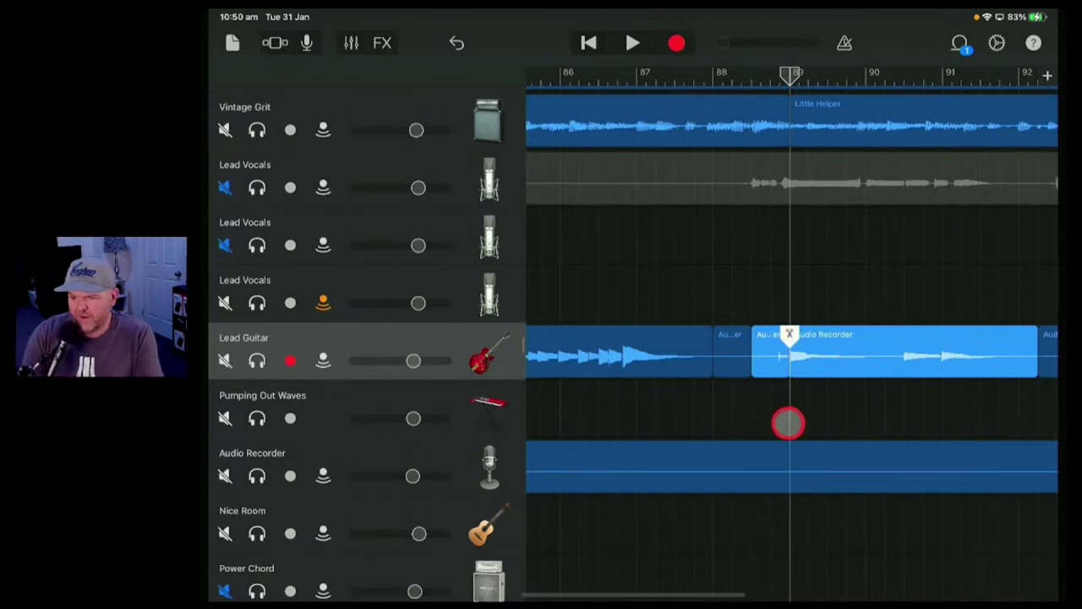
Place the playhead at the end of the Chorus FINAL region, bar 103, and split the Power Chord track's final chorus region there
{"action": "scroll", "coordinate": [788, 423], "scroll_direction": "down", "scroll_amount": 5}
{"action": "left_click", "coordinate": [787, 467]}
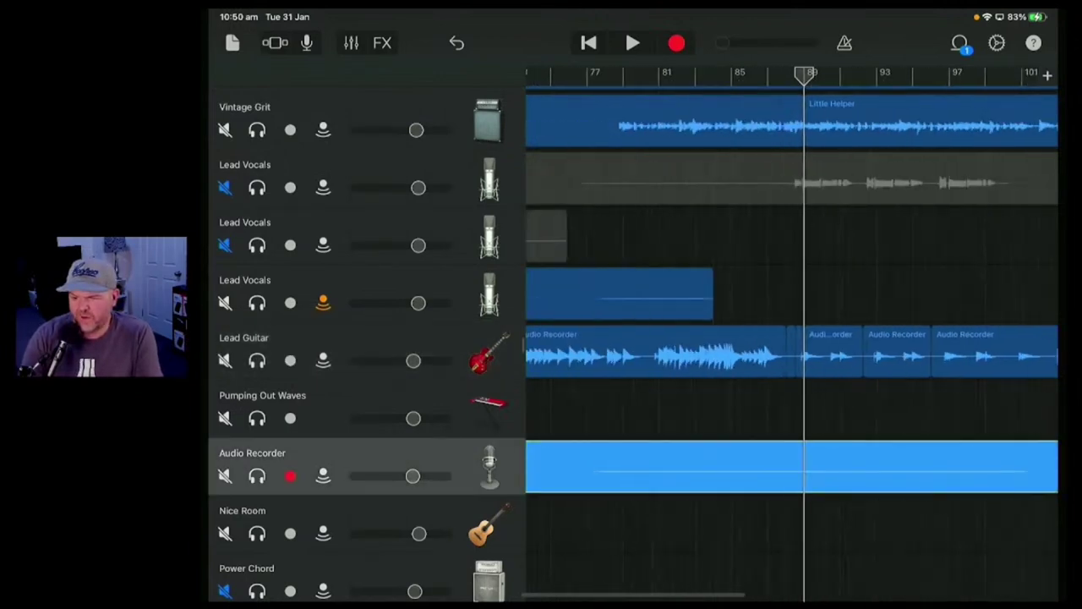
{"action": "scroll", "coordinate": [791, 339], "scroll_direction": "down", "scroll_amount": 2}
{"action": "scroll", "coordinate": [791, 338], "scroll_direction": "up", "scroll_amount": 4}
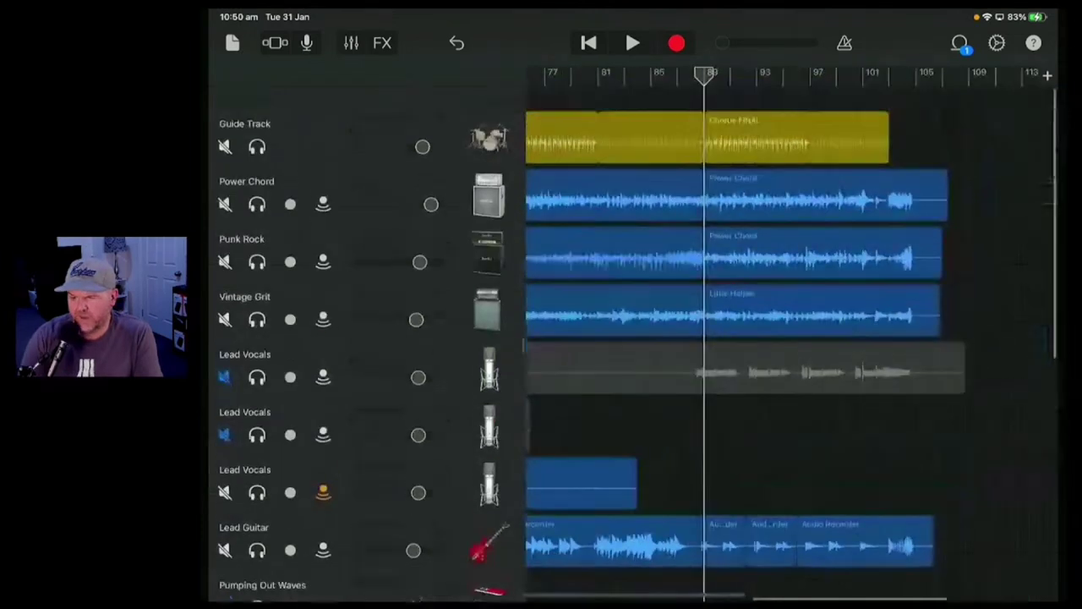
{"action": "scroll", "coordinate": [791, 338], "scroll_direction": "down", "scroll_amount": 3}
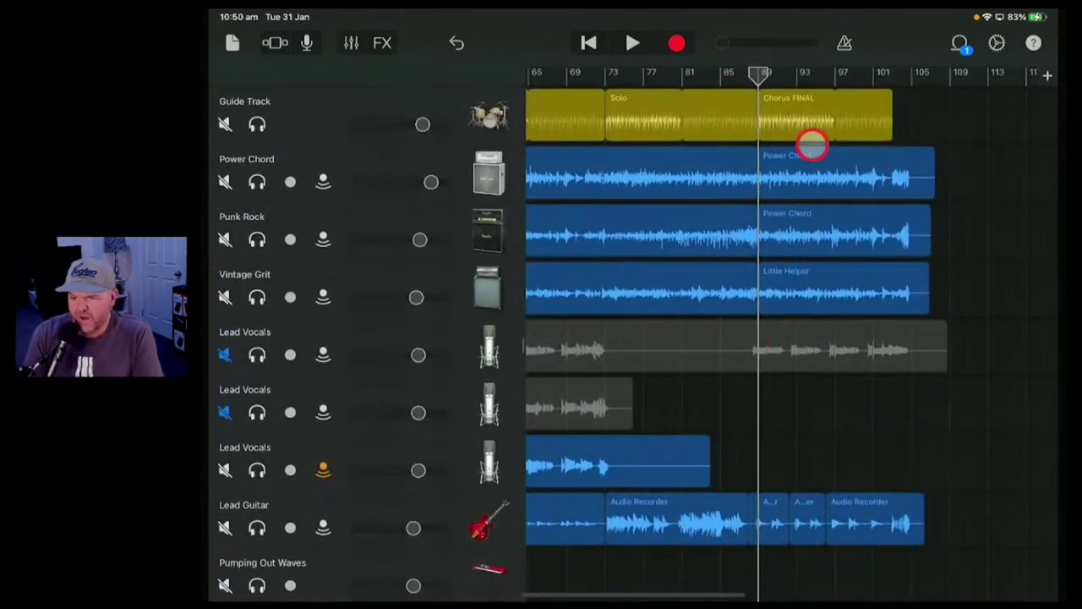
{"action": "left_click", "coordinate": [889, 71]}
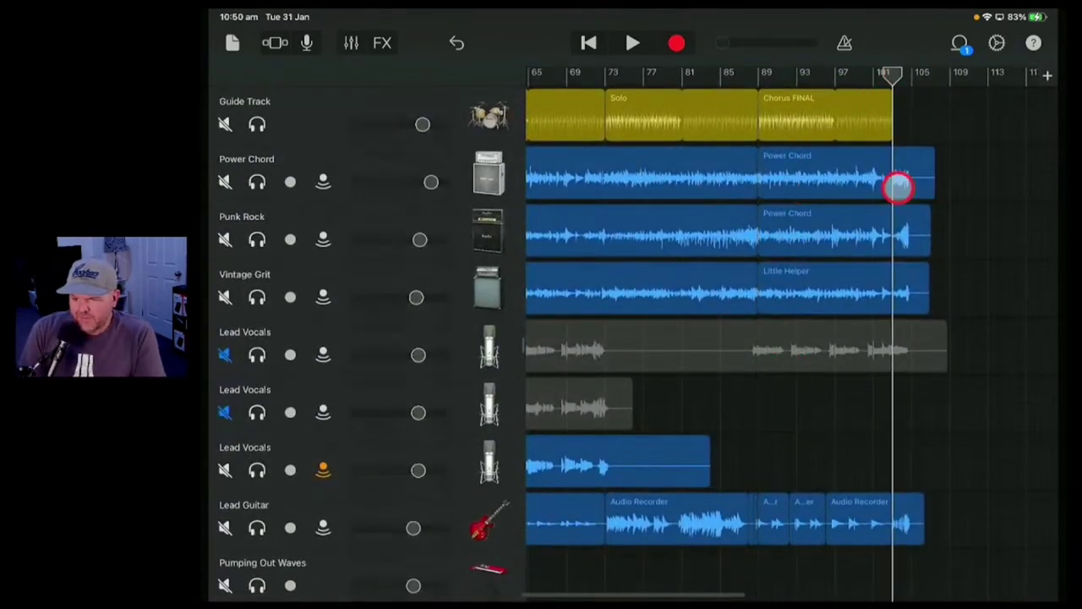
{"action": "left_click", "coordinate": [897, 179]}
{"action": "left_click", "coordinate": [897, 178]}
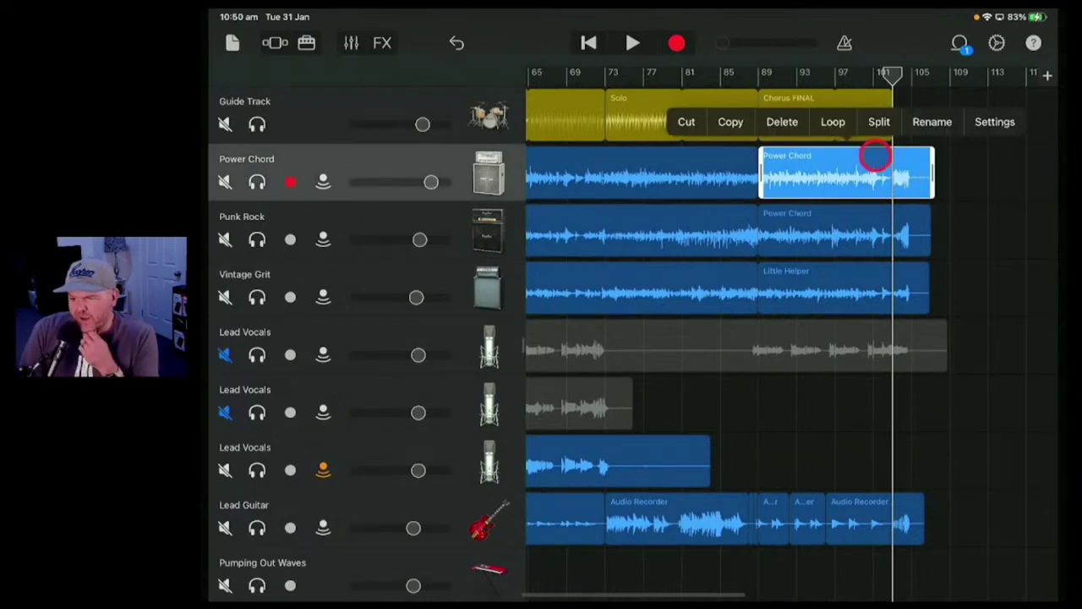
{"action": "left_click", "coordinate": [880, 135]}
{"action": "left_click_drag", "start_coordinate": [880, 148], "coordinate": [891, 165]}
Split the final chorus regions of the Punk Rock and Vintage Grit tracks at bar 103
{"action": "left_click", "coordinate": [896, 237]}
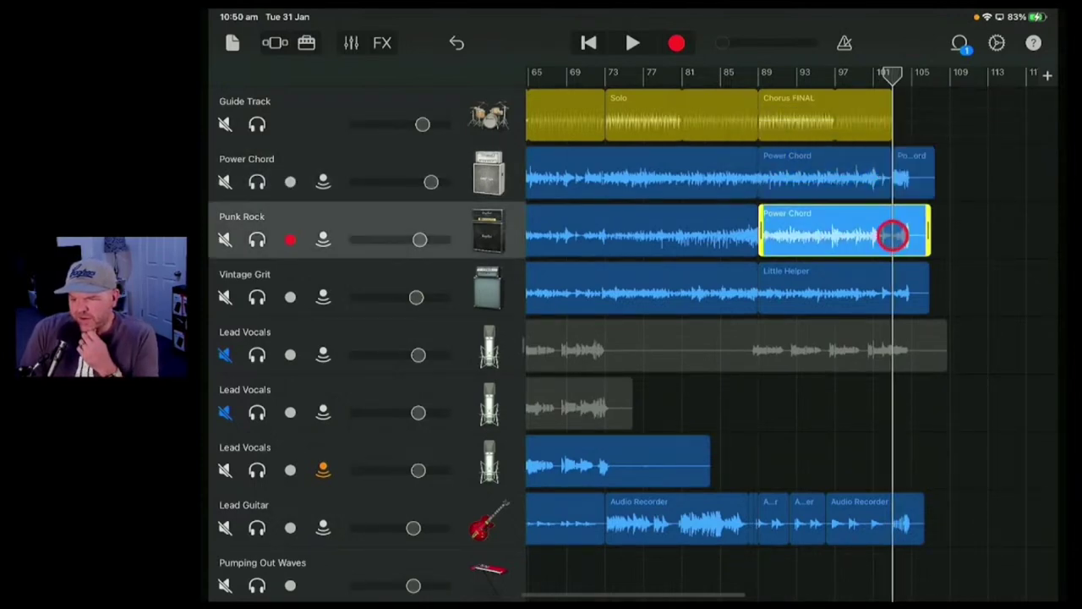
{"action": "left_click", "coordinate": [894, 234]}
{"action": "left_click", "coordinate": [872, 179]}
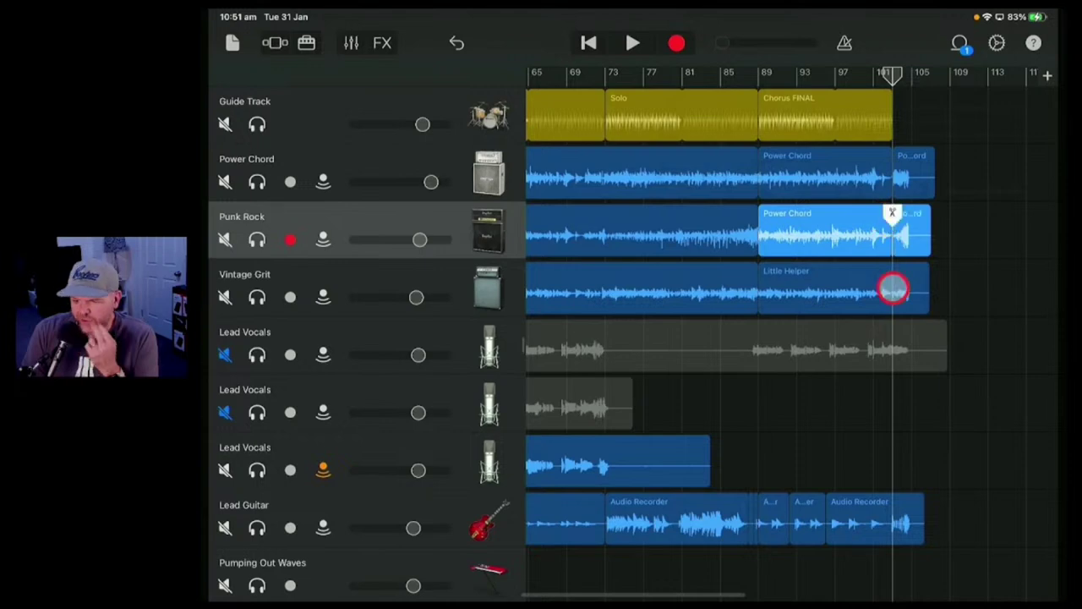
{"action": "left_click", "coordinate": [888, 288]}
{"action": "left_click", "coordinate": [888, 288]}
{"action": "left_click", "coordinate": [879, 240]}
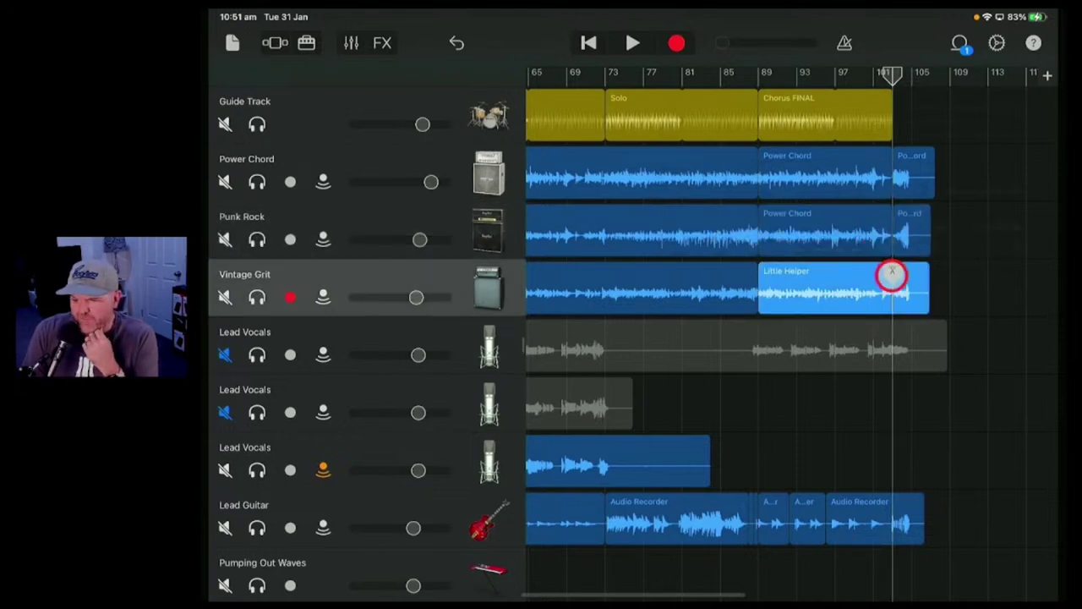
{"action": "left_click_drag", "start_coordinate": [891, 273], "coordinate": [888, 323]}
Split the last Lead Guitar region at bar 103 to separate the ending from the final chorus
{"action": "left_click", "coordinate": [882, 514]}
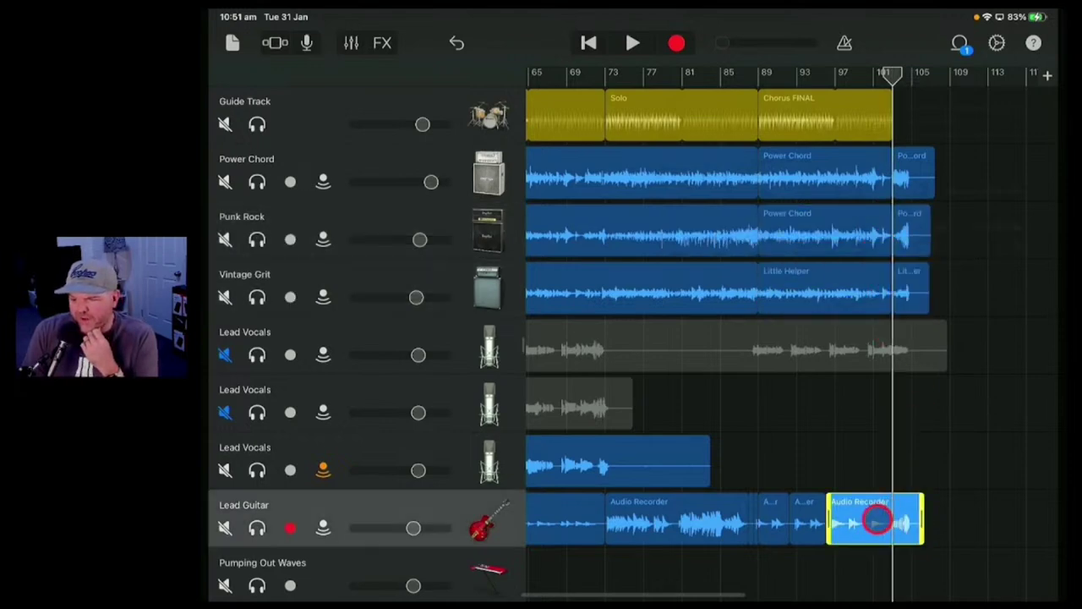
{"action": "left_click", "coordinate": [876, 518]}
{"action": "left_click", "coordinate": [890, 477]}
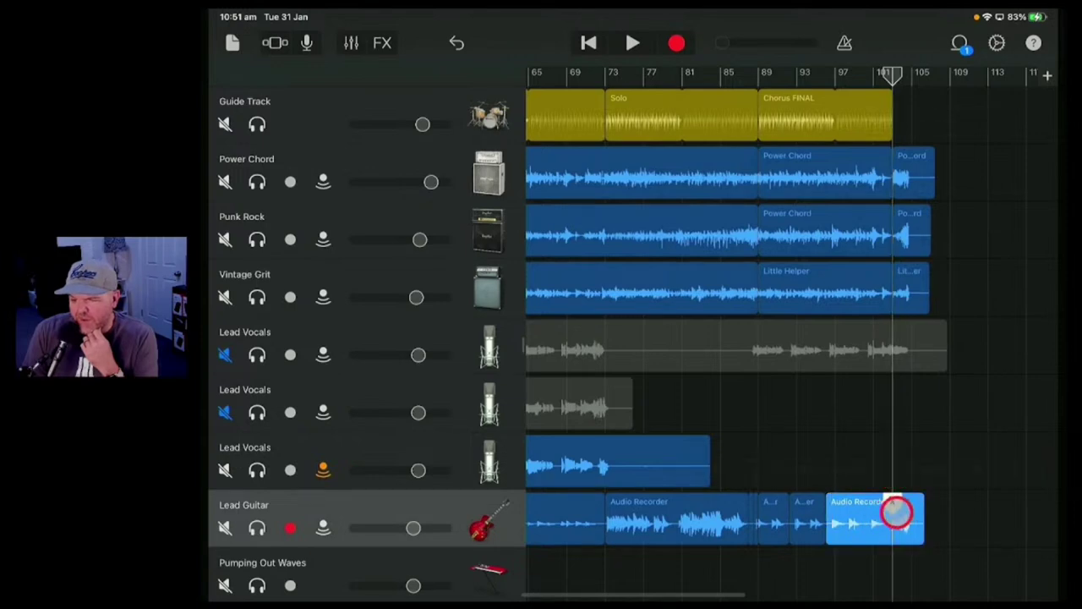
{"action": "left_click_drag", "start_coordinate": [897, 510], "coordinate": [893, 541]}
{"action": "left_click", "coordinate": [935, 445]}
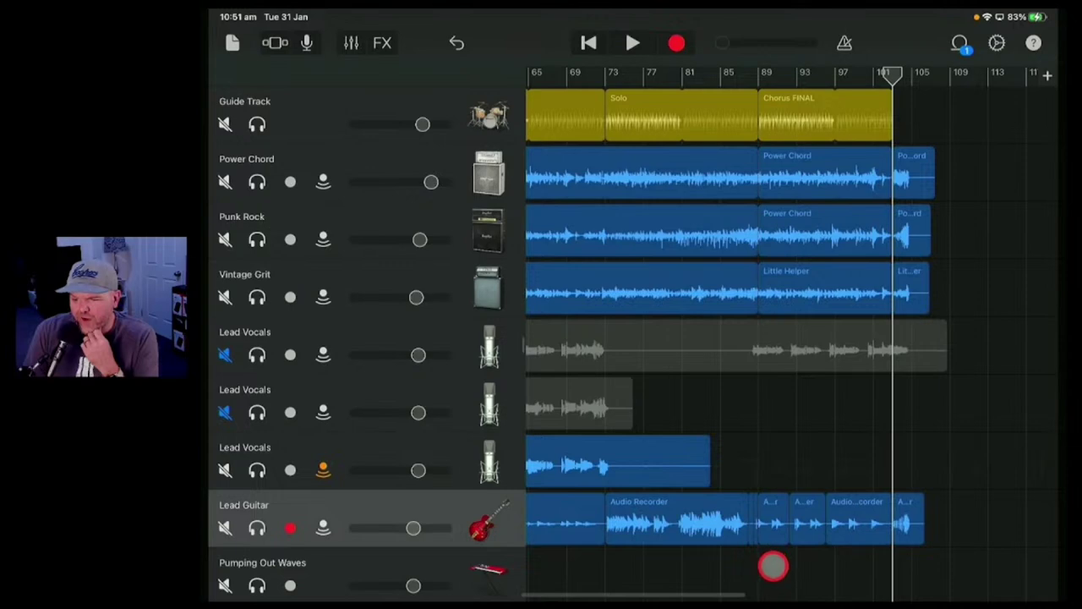
Shorten the first muted Lead Vocals region to end at about bar 84, removing its final chorus part
{"action": "left_click_drag", "start_coordinate": [772, 568], "coordinate": [853, 422]}
{"action": "left_click", "coordinate": [842, 349]}
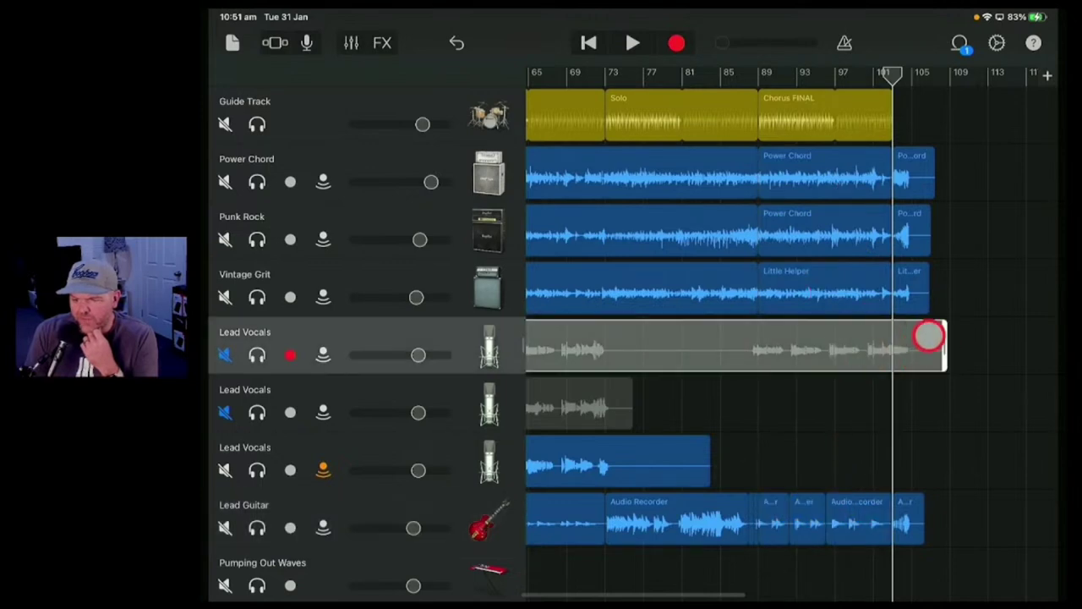
{"action": "left_click_drag", "start_coordinate": [936, 342], "coordinate": [708, 342]}
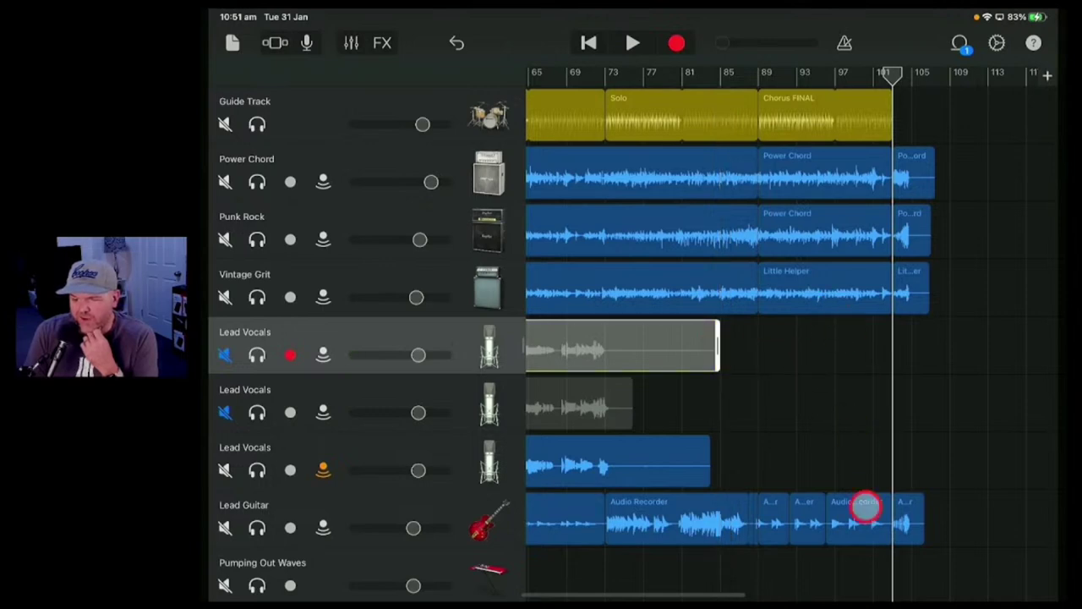
Select the final chorus regions between bars 89 and 103 on the drum and guitar tracks and copy them together
{"action": "left_click", "coordinate": [809, 279]}
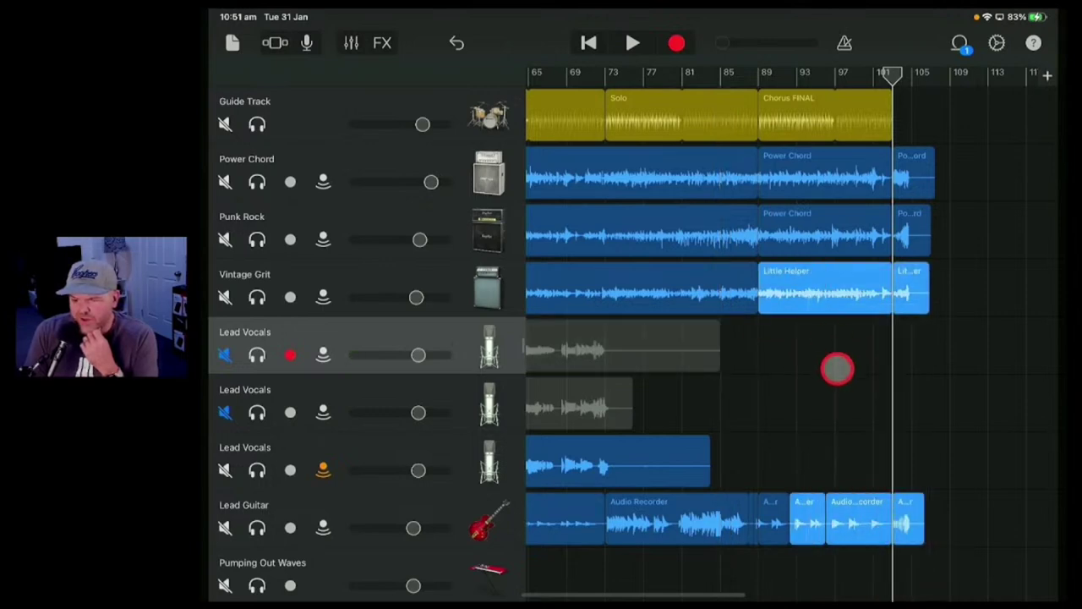
{"action": "left_click", "coordinate": [837, 366]}
{"action": "left_click_drag", "start_coordinate": [862, 575], "coordinate": [782, 79]}
{"action": "left_click", "coordinate": [800, 107]}
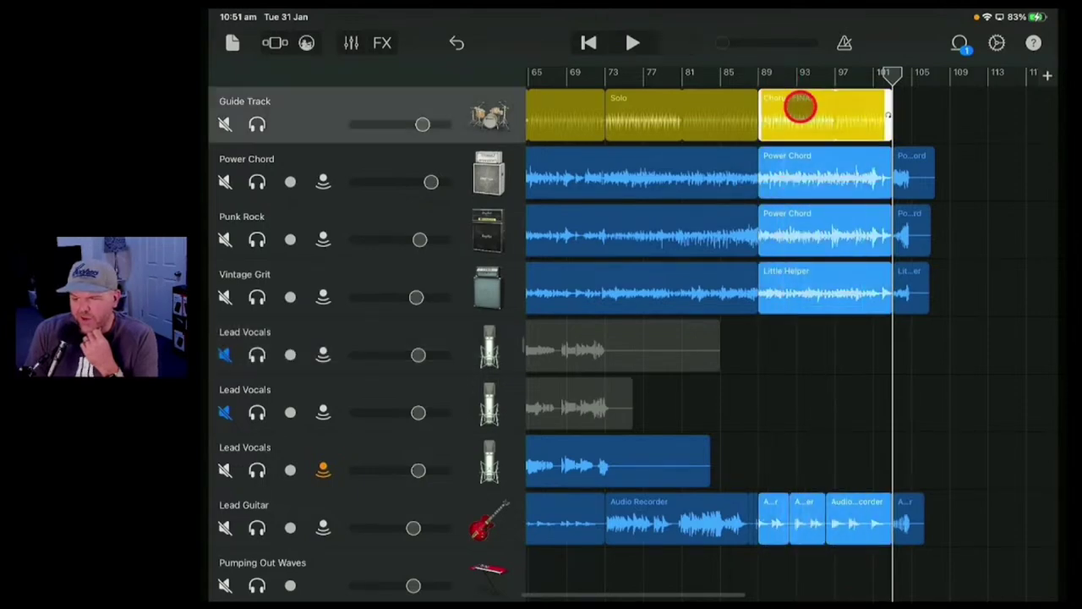
{"action": "left_click", "coordinate": [706, 70]}
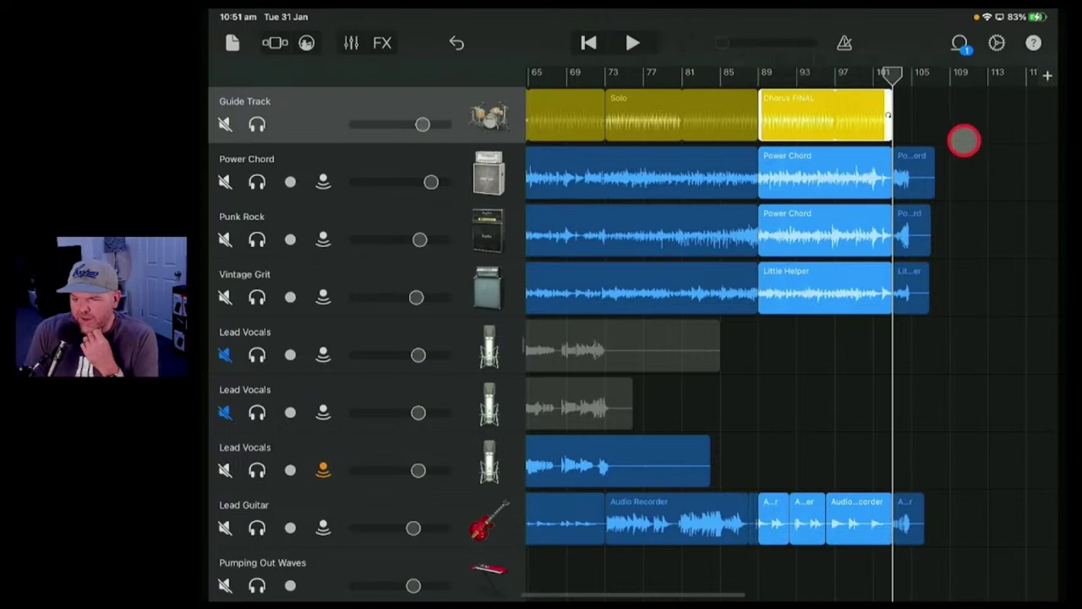
Select the four guitar ending regions after bar 103 and move them together to bar 125
{"action": "left_click", "coordinate": [937, 111]}
{"action": "left_click_drag", "start_coordinate": [948, 117], "coordinate": [911, 528]}
{"action": "left_click_drag", "start_coordinate": [975, 375], "coordinate": [990, 174]}
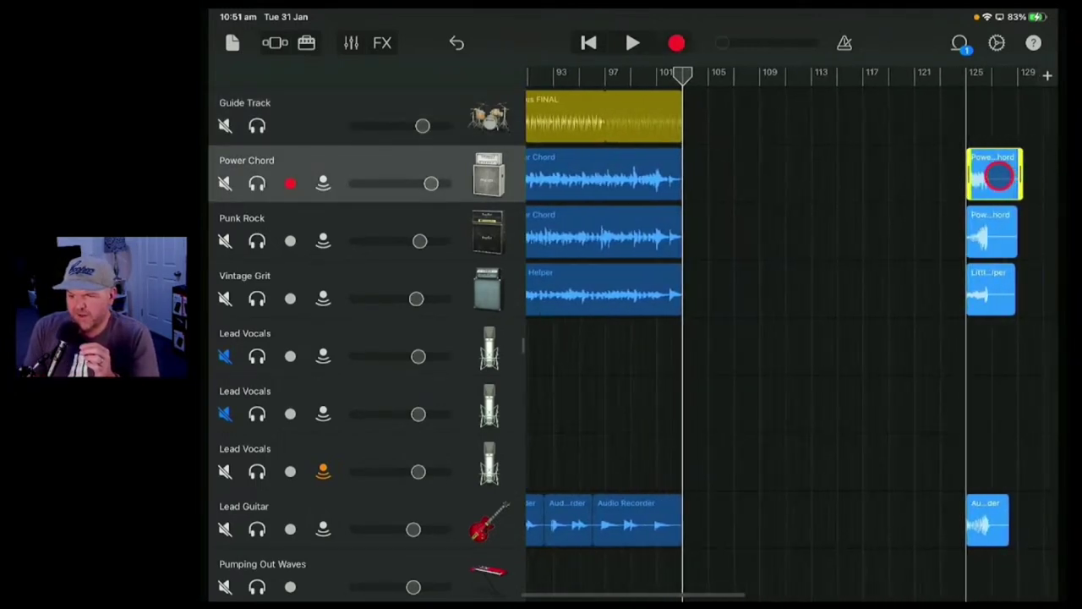
Deselect the ending regions and paste the copied final chorus at the playhead on bar 103
{"action": "left_click", "coordinate": [718, 192]}
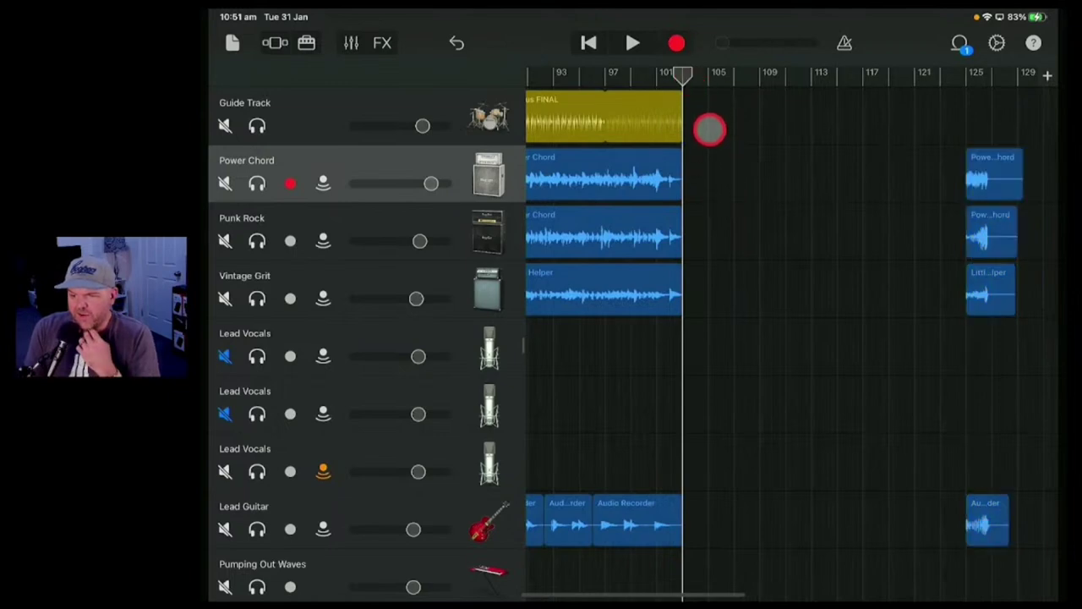
{"action": "left_click", "coordinate": [707, 133]}
{"action": "left_click", "coordinate": [630, 97]}
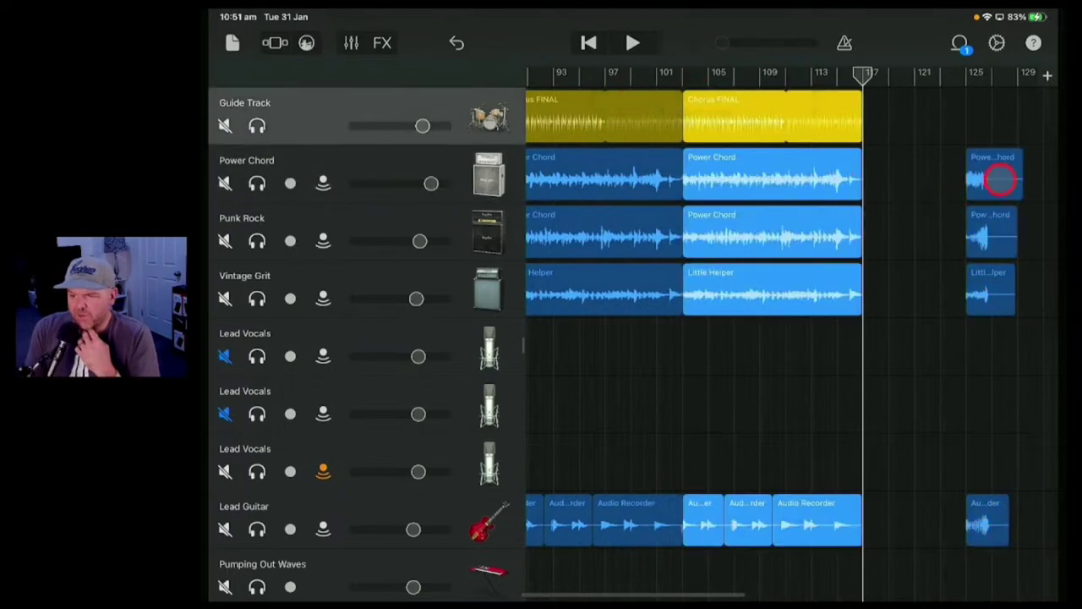
Select the four guitar ending regions and move them back to bar 117, directly after the repeated chorus
{"action": "left_click", "coordinate": [925, 124]}
{"action": "left_click_drag", "start_coordinate": [922, 125], "coordinate": [1012, 529]}
{"action": "left_click_drag", "start_coordinate": [992, 167], "coordinate": [889, 169]}
{"action": "left_click", "coordinate": [803, 336]}
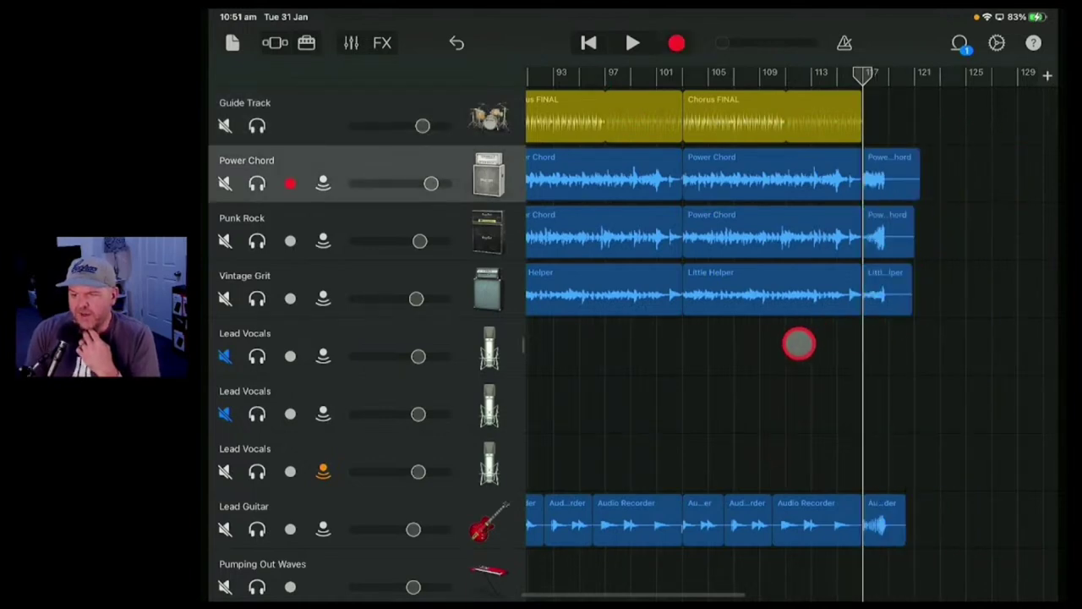
Check the extended arrangement across the tracks and place the playhead at about bar 84, before the final chorus
{"action": "scroll", "coordinate": [797, 341], "scroll_direction": "down", "scroll_amount": 3}
{"action": "scroll", "coordinate": [786, 338], "scroll_direction": "up", "scroll_amount": 3}
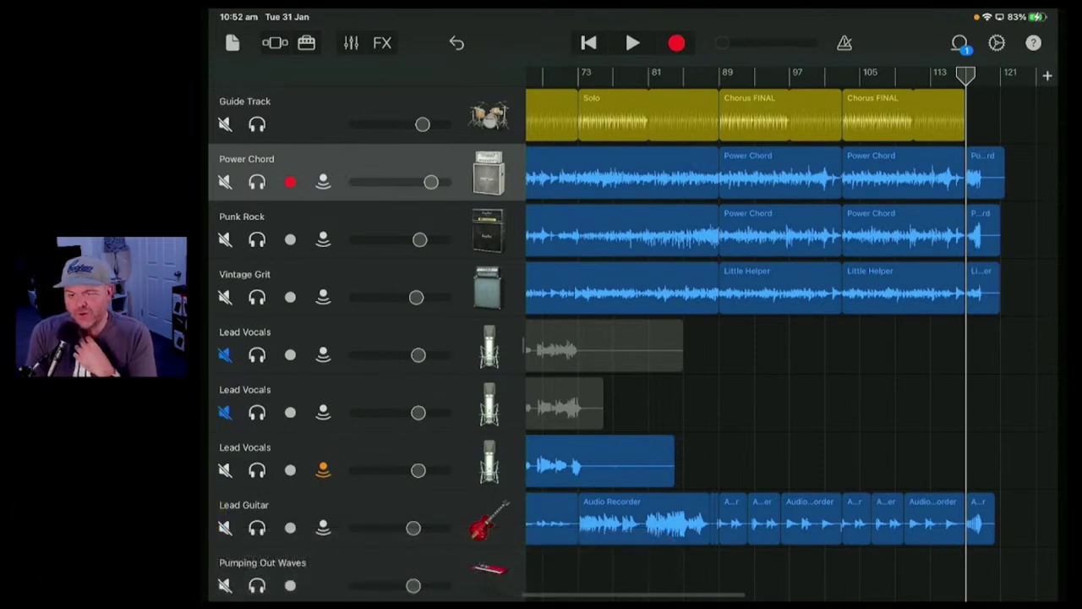
{"action": "scroll", "coordinate": [761, 338], "scroll_direction": "down", "scroll_amount": 5}
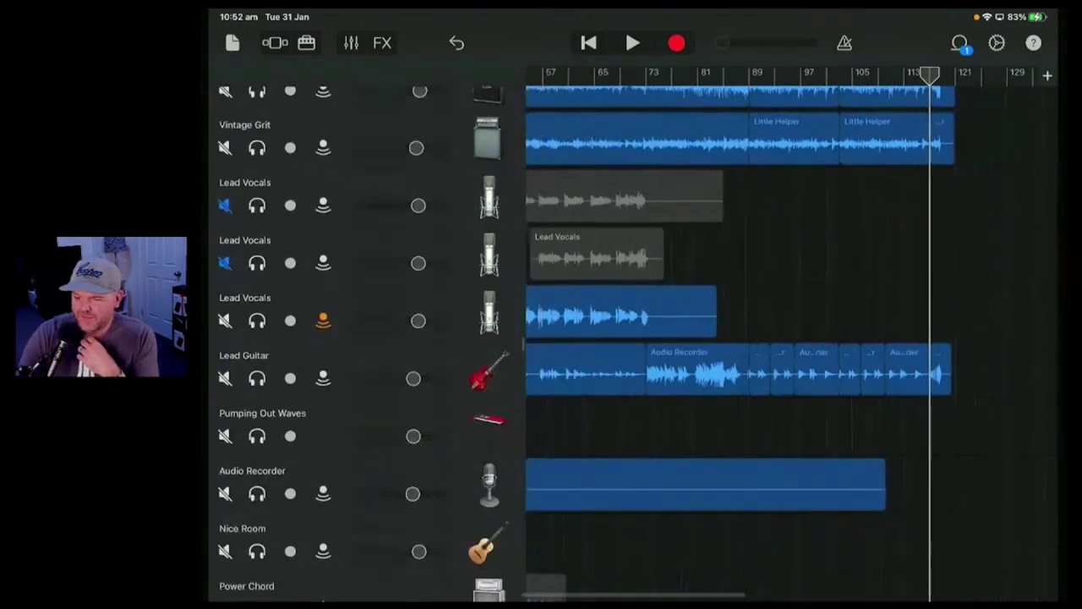
{"action": "scroll", "coordinate": [761, 338], "scroll_direction": "up", "scroll_amount": 4}
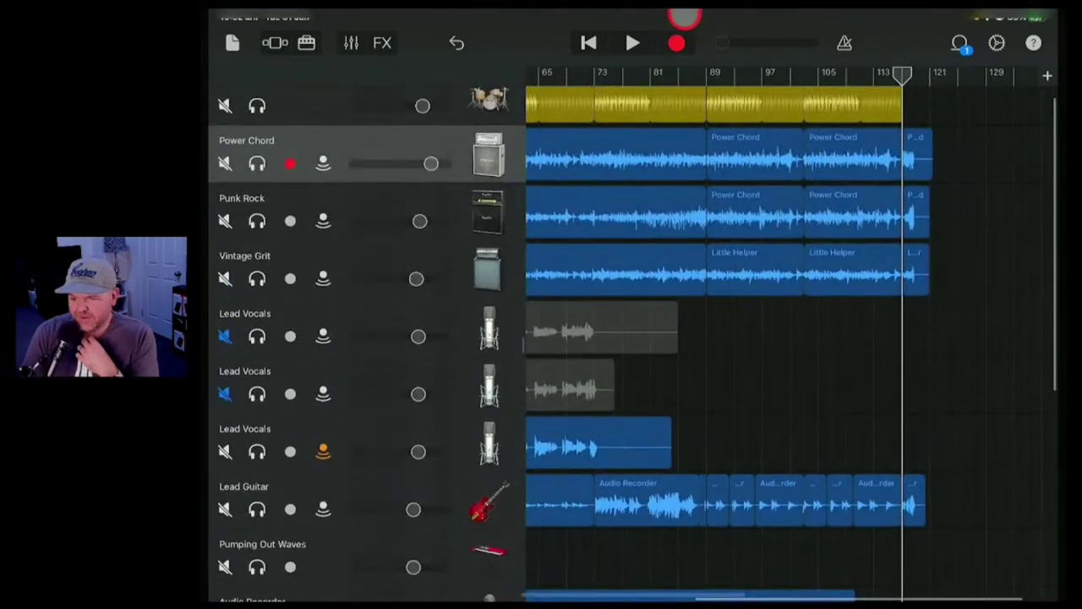
{"action": "left_click", "coordinate": [693, 69]}
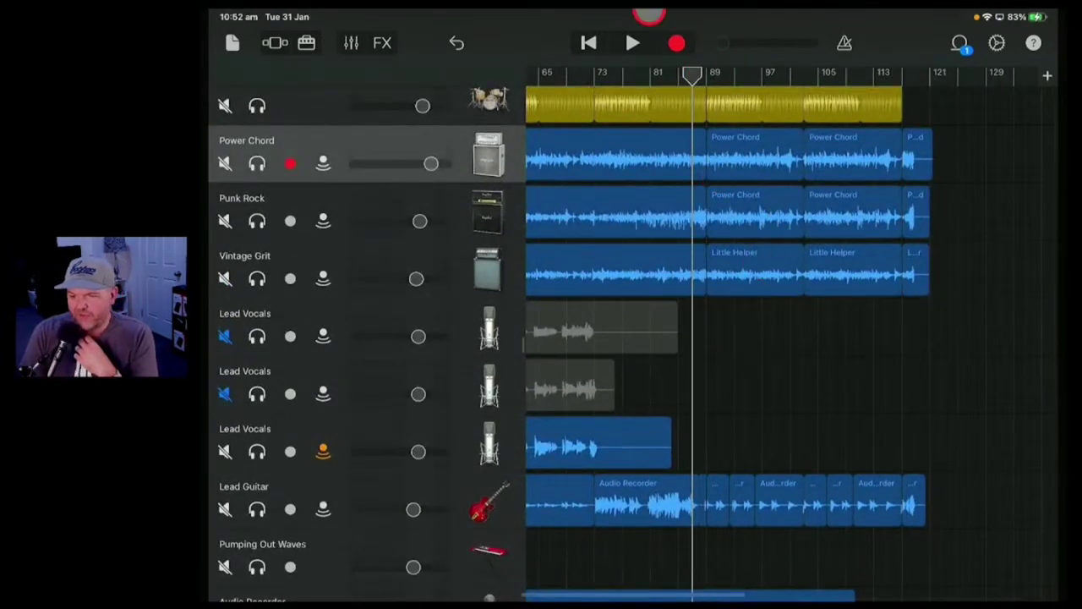
{"action": "left_click_drag", "start_coordinate": [689, 75], "coordinate": [676, 75]}
Enable recording on the unmuted Lead Vocals track and try to arm the Audio Recorder track as well
{"action": "scroll", "coordinate": [611, 240], "scroll_direction": "down", "scroll_amount": 3}
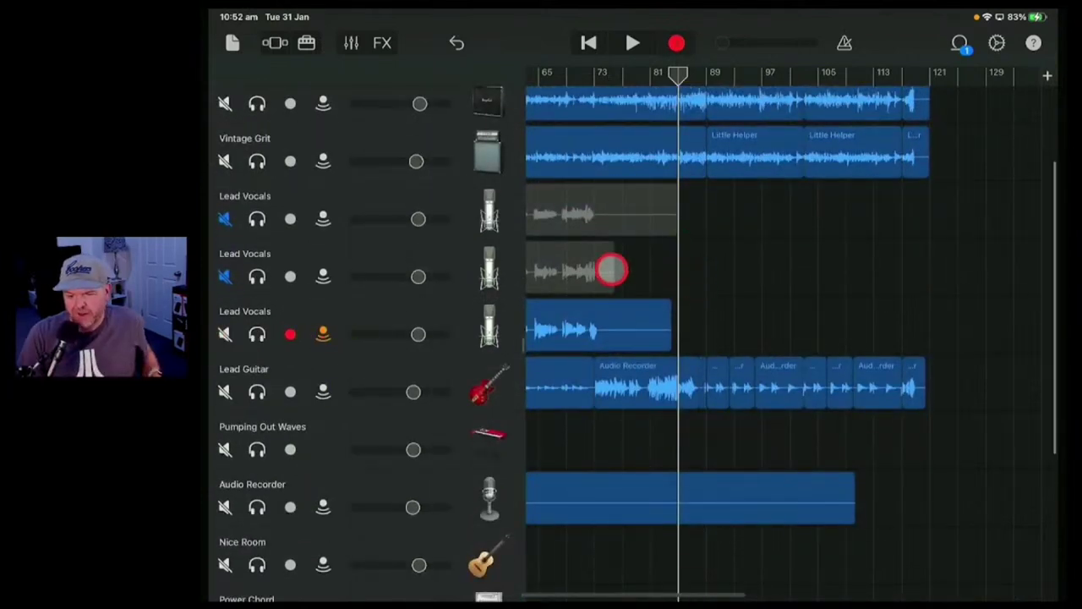
{"action": "scroll", "coordinate": [611, 268], "scroll_direction": "down", "scroll_amount": 1}
{"action": "left_click", "coordinate": [285, 499]}
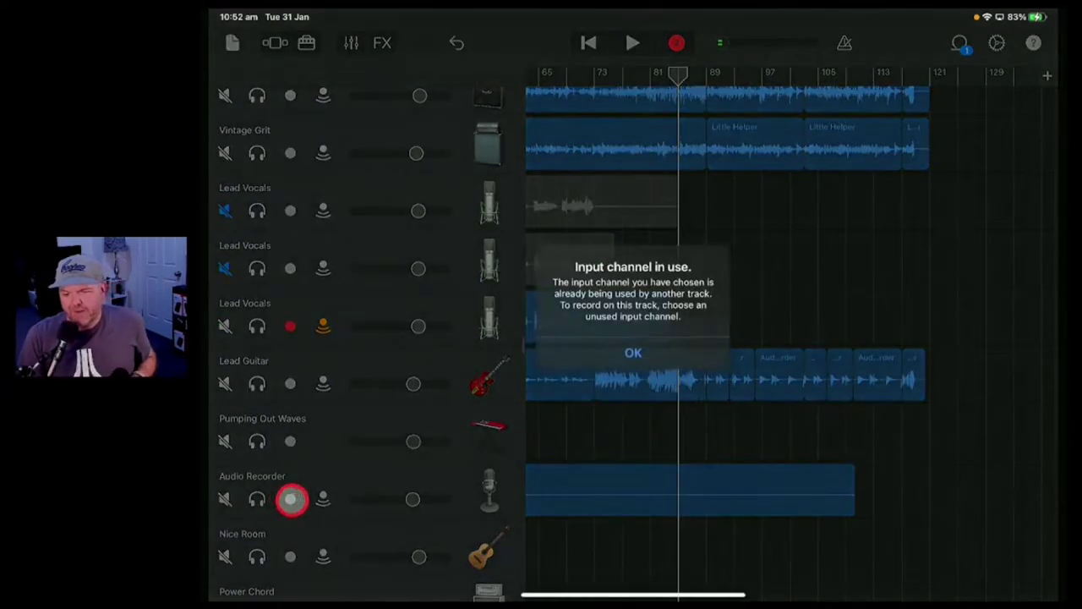
{"action": "left_click", "coordinate": [717, 360]}
{"action": "scroll", "coordinate": [616, 429], "scroll_direction": "down", "scroll_amount": 1}
{"action": "scroll", "coordinate": [616, 429], "scroll_direction": "down", "scroll_amount": 1}
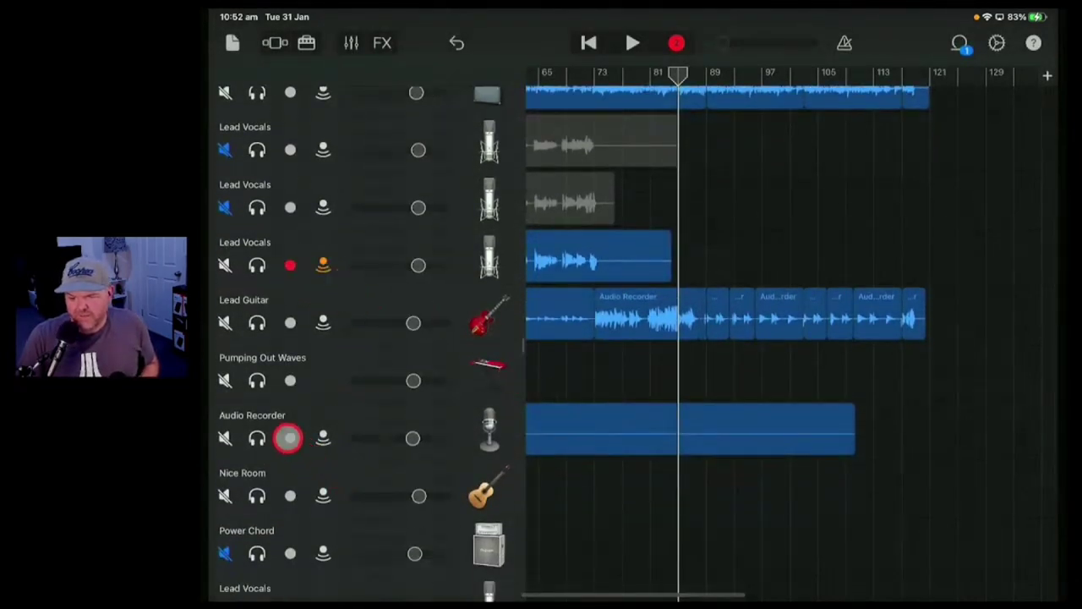
{"action": "left_click", "coordinate": [287, 437]}
{"action": "left_click", "coordinate": [724, 352]}
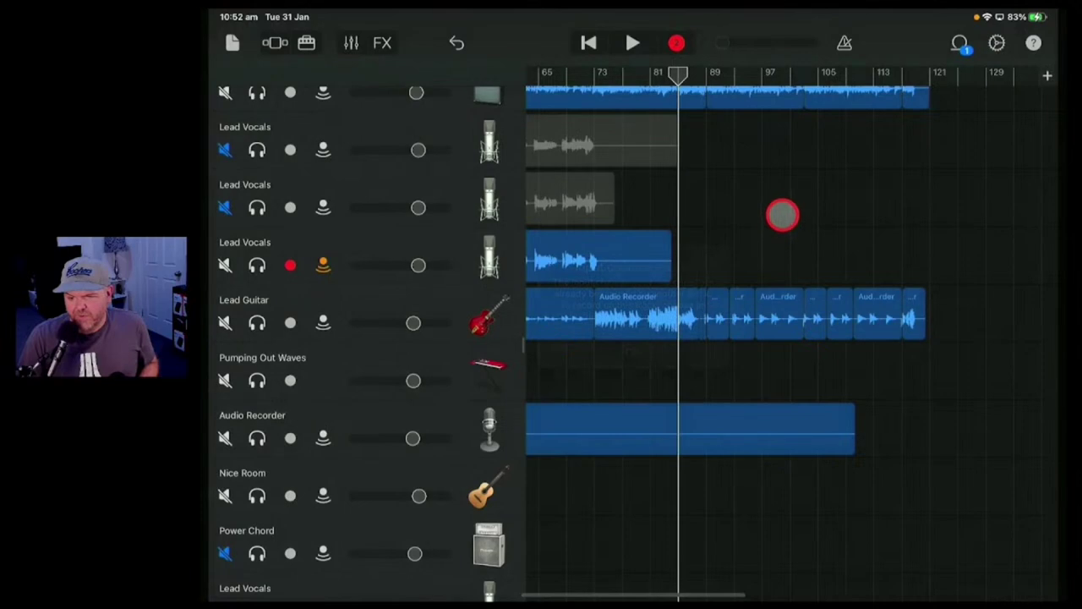
Select the armed Lead Vocals track and try again to arm the Audio Recorder track alongside it
{"action": "left_click", "coordinate": [482, 249]}
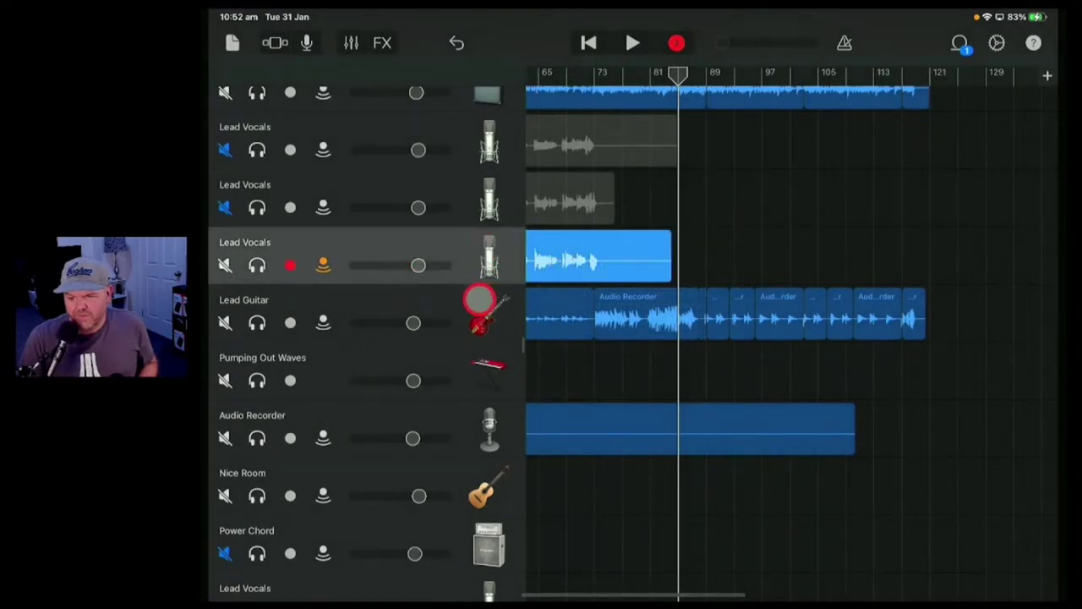
{"action": "scroll", "coordinate": [541, 278], "scroll_direction": "up", "scroll_amount": 5}
{"action": "scroll", "coordinate": [266, 437], "scroll_direction": "down", "scroll_amount": 5}
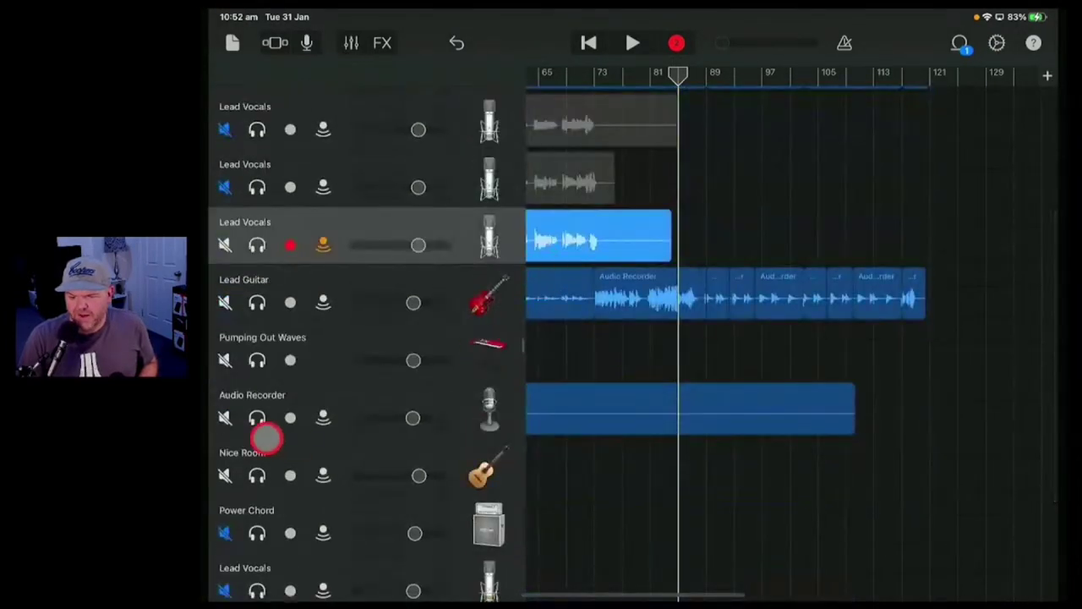
{"action": "left_click", "coordinate": [305, 418]}
{"action": "left_click", "coordinate": [625, 343]}
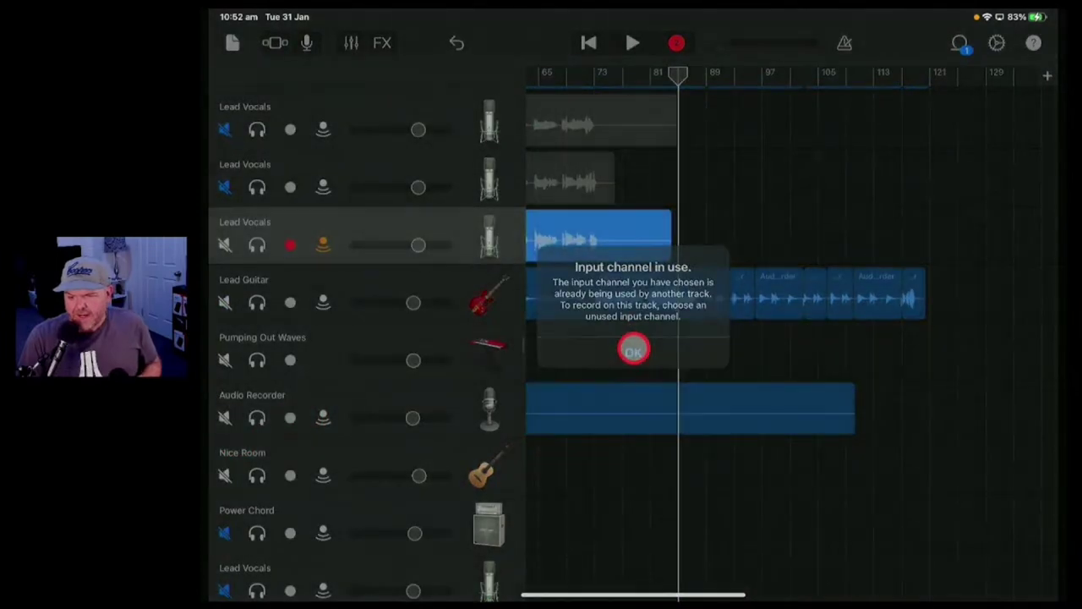
Check which input channel the armed Lead Vocals track uses in its recorder settings and return to the track view
{"action": "scroll", "coordinate": [677, 282], "scroll_direction": "up", "scroll_amount": 1}
{"action": "scroll", "coordinate": [696, 250], "scroll_direction": "left", "scroll_amount": 5}
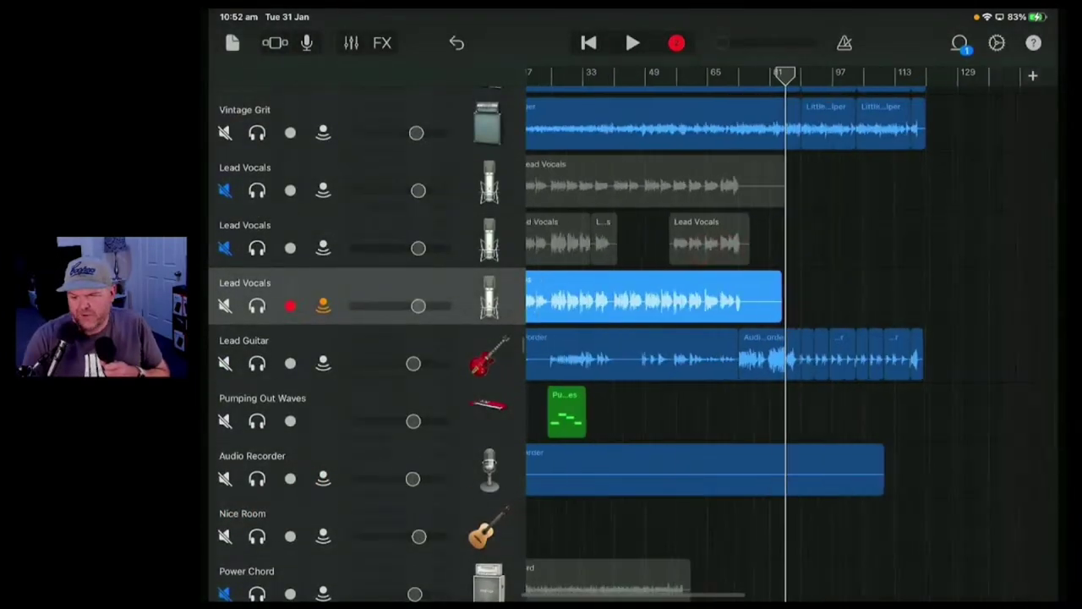
{"action": "scroll", "coordinate": [792, 338], "scroll_direction": "left", "scroll_amount": 4}
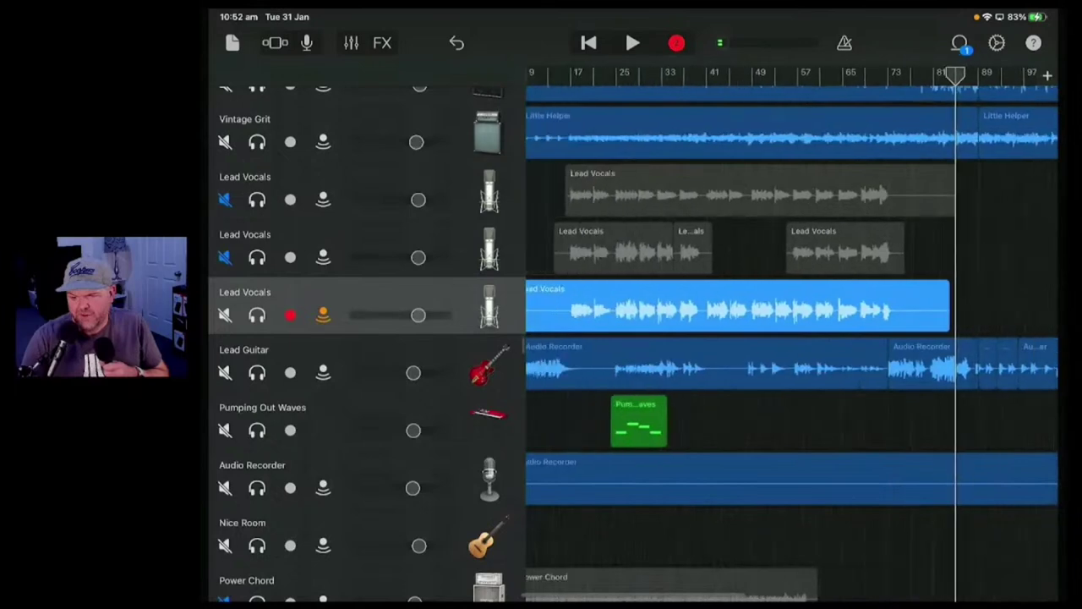
{"action": "scroll", "coordinate": [594, 272], "scroll_direction": "down", "scroll_amount": 4}
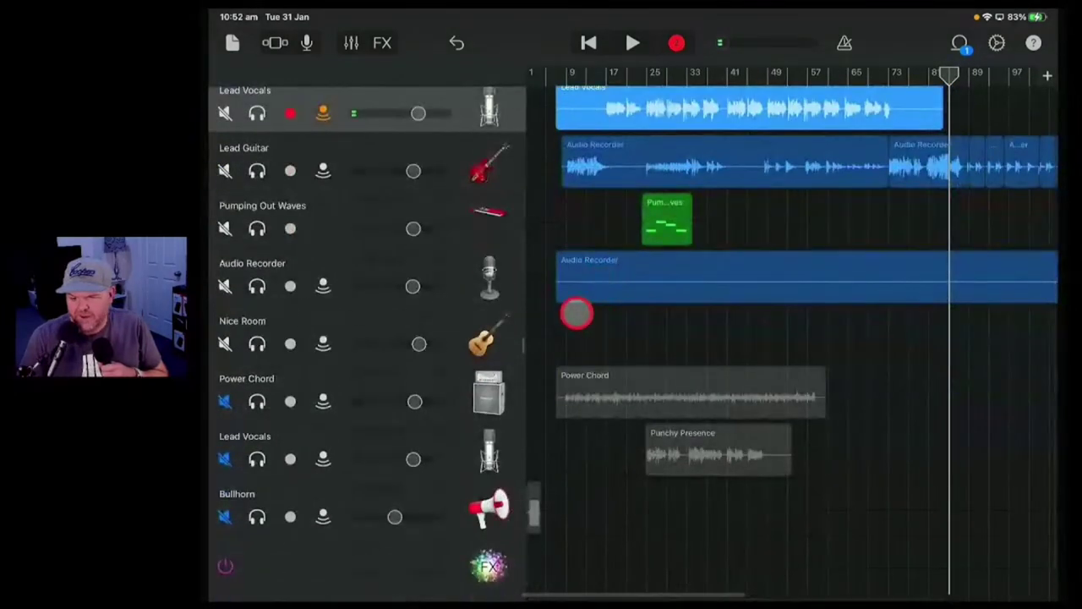
{"action": "scroll", "coordinate": [575, 311], "scroll_direction": "up", "scroll_amount": 1}
{"action": "left_click", "coordinate": [345, 42]}
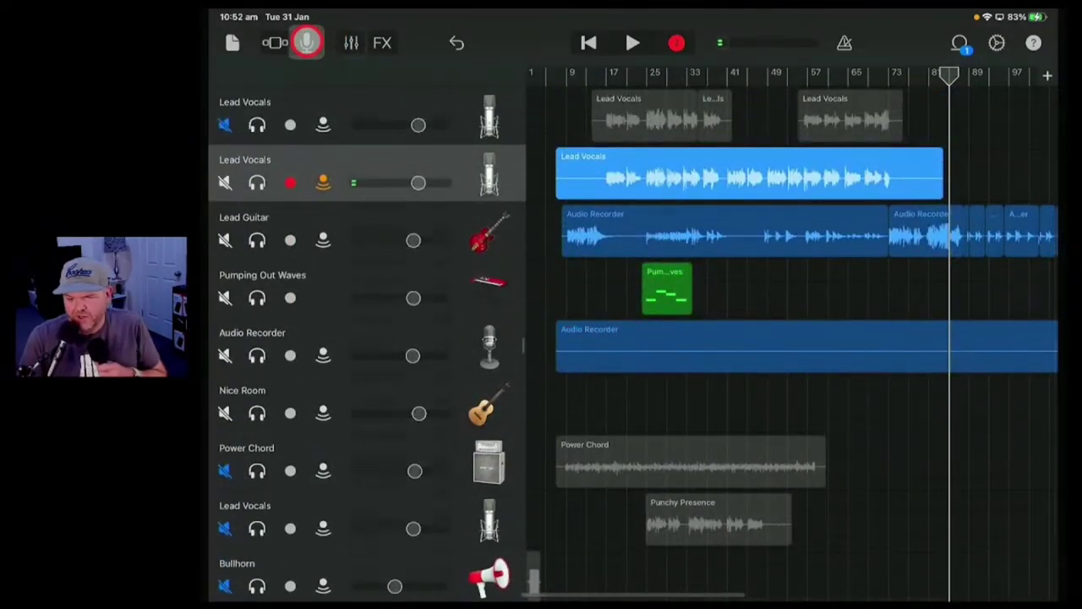
{"action": "left_click", "coordinate": [306, 42]}
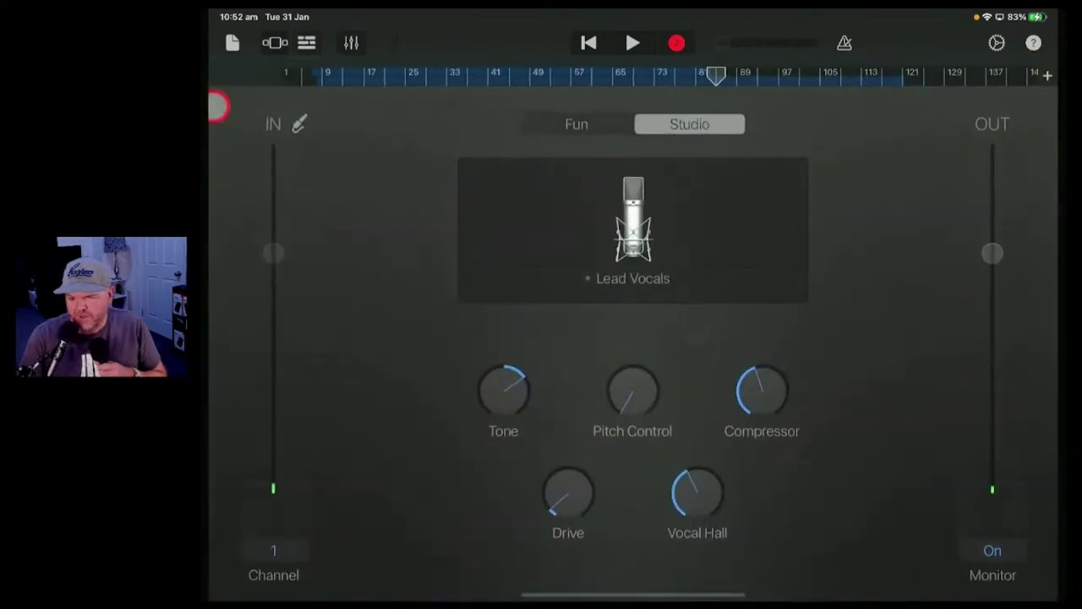
{"action": "left_click", "coordinate": [309, 42]}
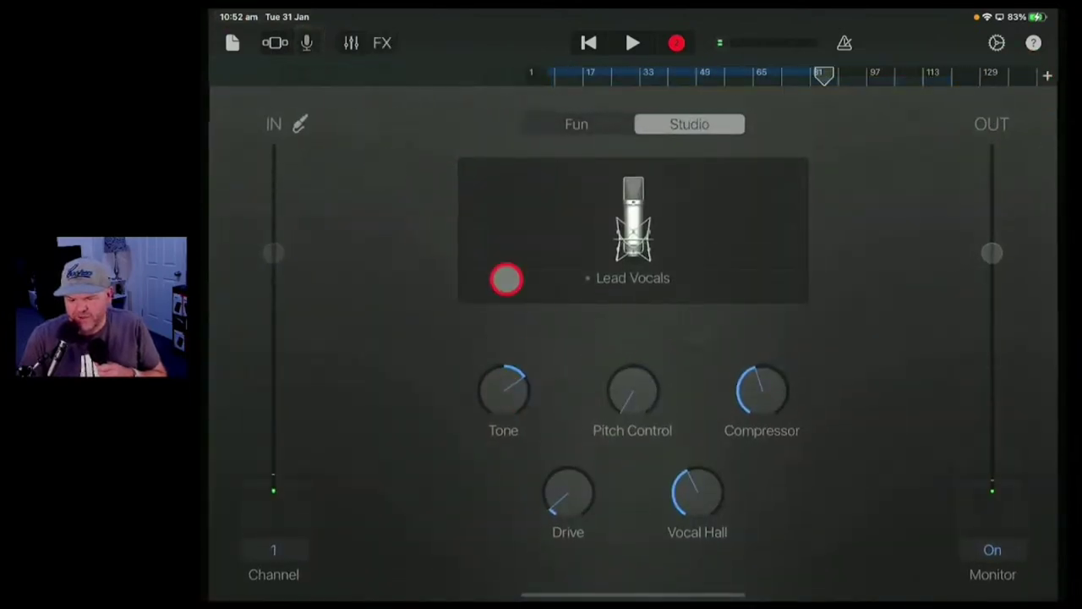
Route the Audio Recorder track to input channel 2 and return to the track view
{"action": "scroll", "coordinate": [538, 390], "scroll_direction": "down", "scroll_amount": 5}
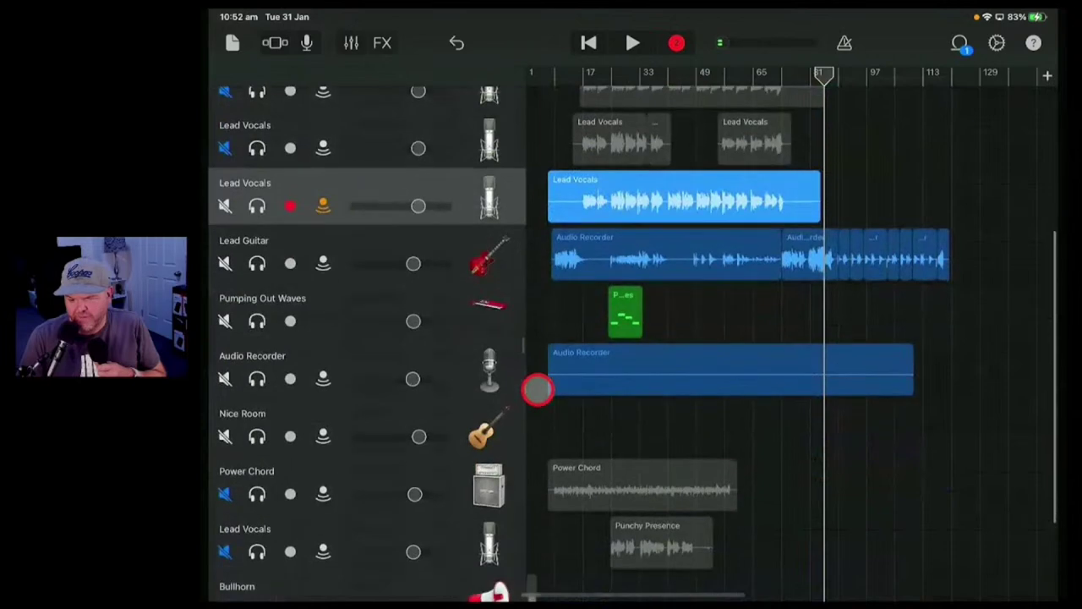
{"action": "left_click", "coordinate": [495, 375]}
{"action": "left_click", "coordinate": [306, 42]}
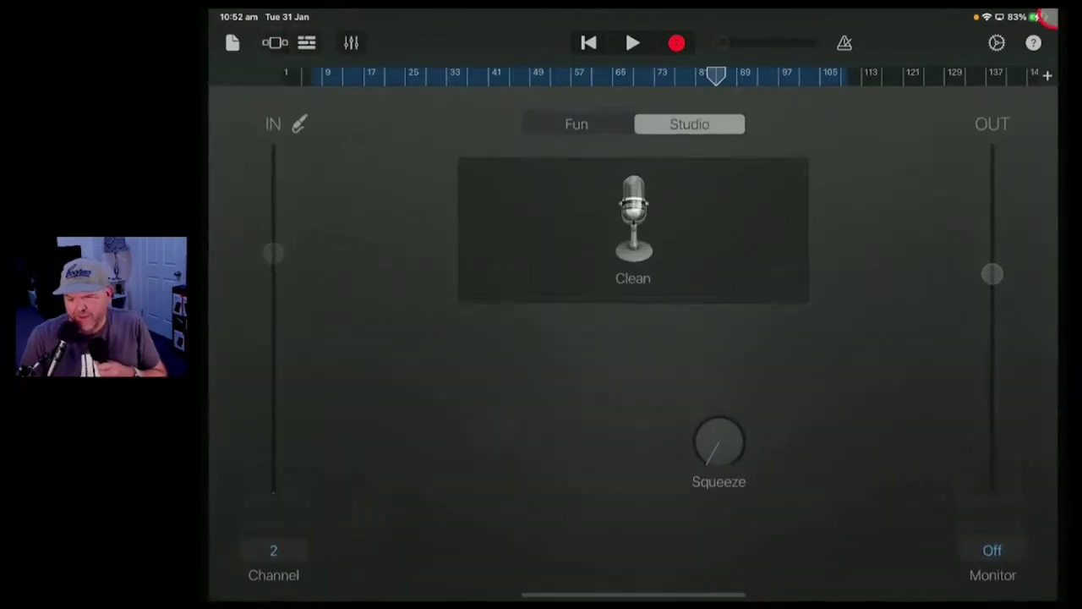
{"action": "left_click", "coordinate": [309, 44]}
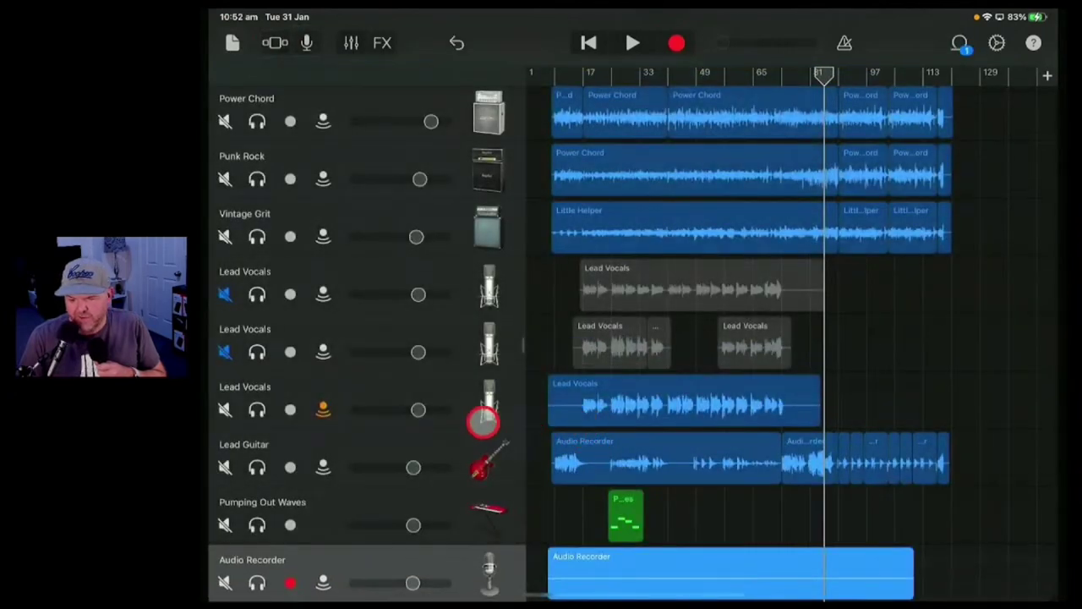
Select the unmuted Lead Vocals track and arm the Audio Recorder track alongside it for simultaneous recording
{"action": "left_click", "coordinate": [483, 421]}
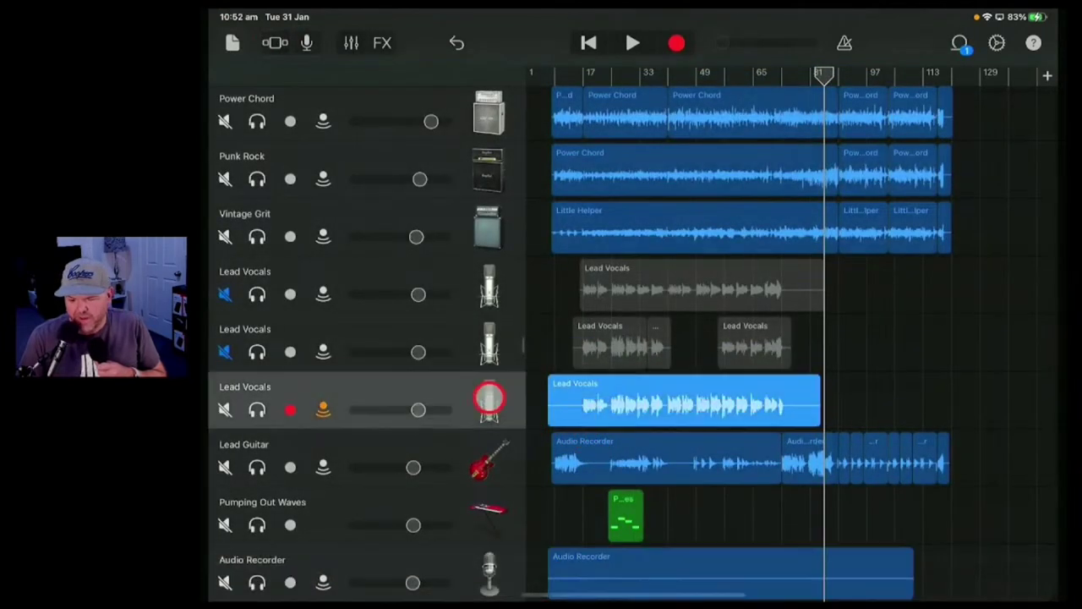
{"action": "scroll", "coordinate": [507, 380], "scroll_direction": "down", "scroll_amount": 3}
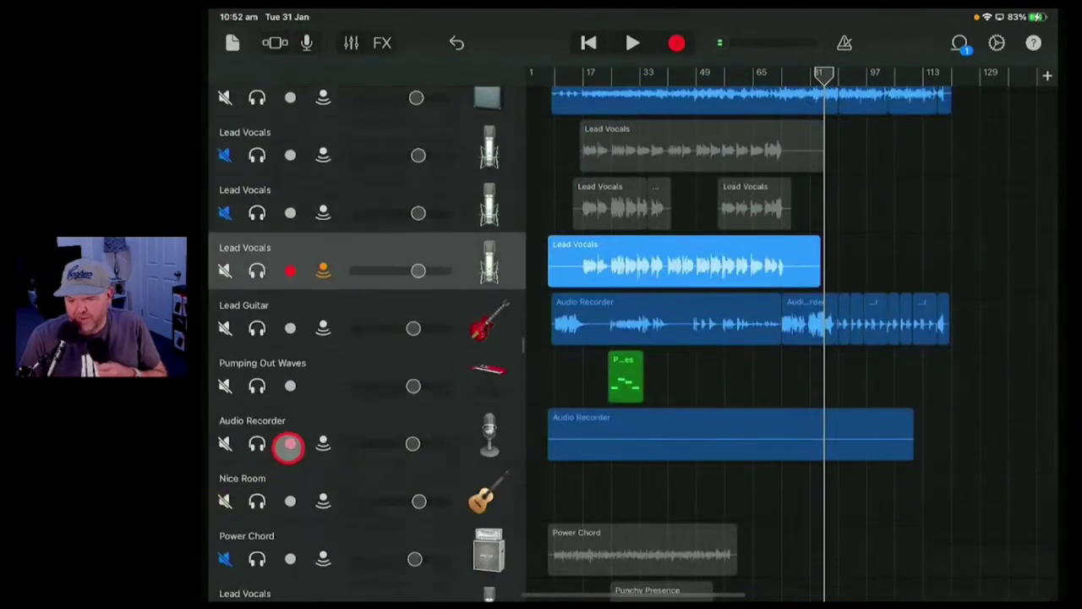
{"action": "scroll", "coordinate": [845, 201], "scroll_direction": "up", "scroll_amount": 2}
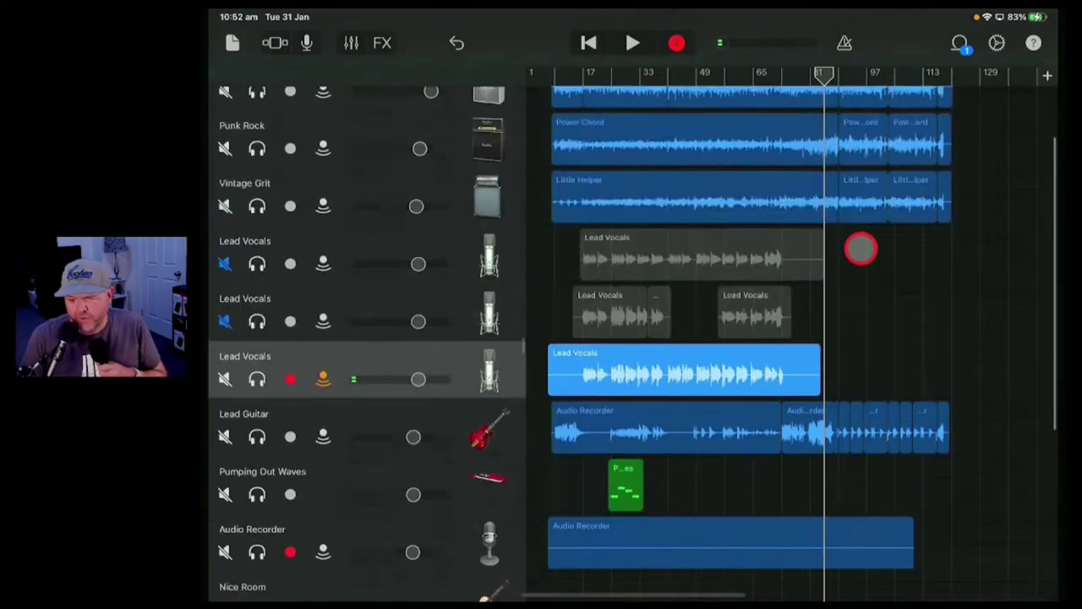
Record a take on the Lead Vocals and Audio Recorder tracks from about bar 84 to about bar 107
{"action": "mouse_move", "coordinate": [818, 70]}
{"action": "left_mouse_down"}
{"action": "mouse_move", "coordinate": [797, 70]}
{"action": "mouse_move", "coordinate": [816, 71]}
{"action": "left_mouse_up"}
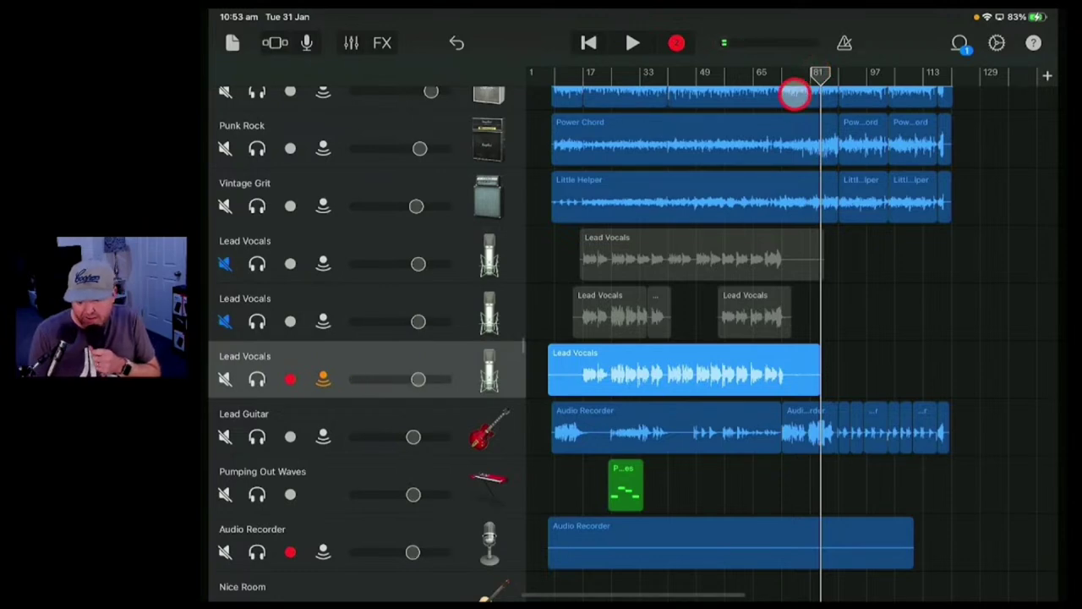
{"action": "left_click", "coordinate": [681, 50]}
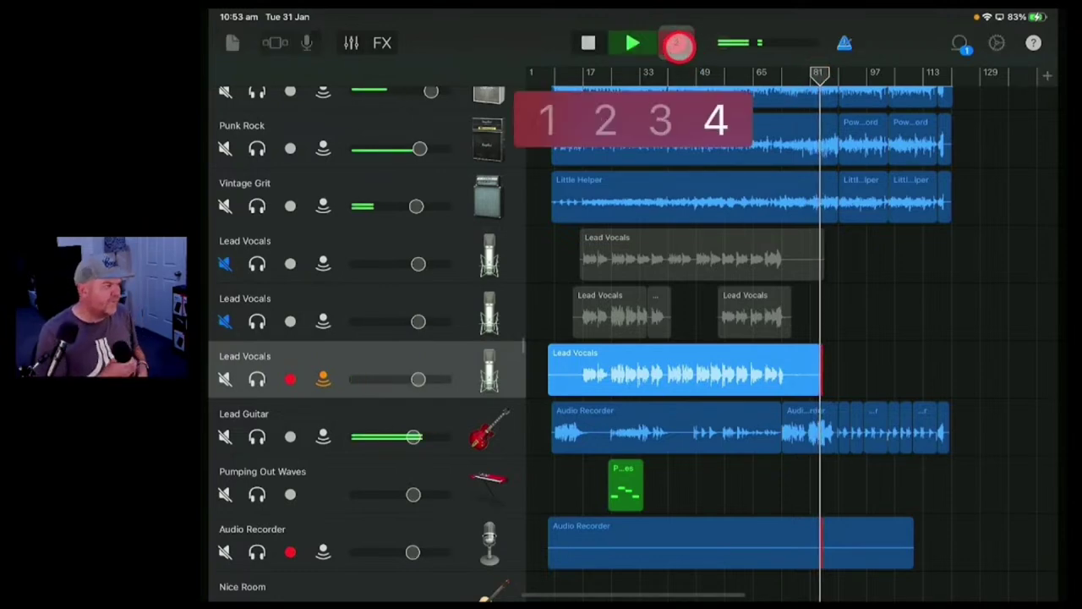
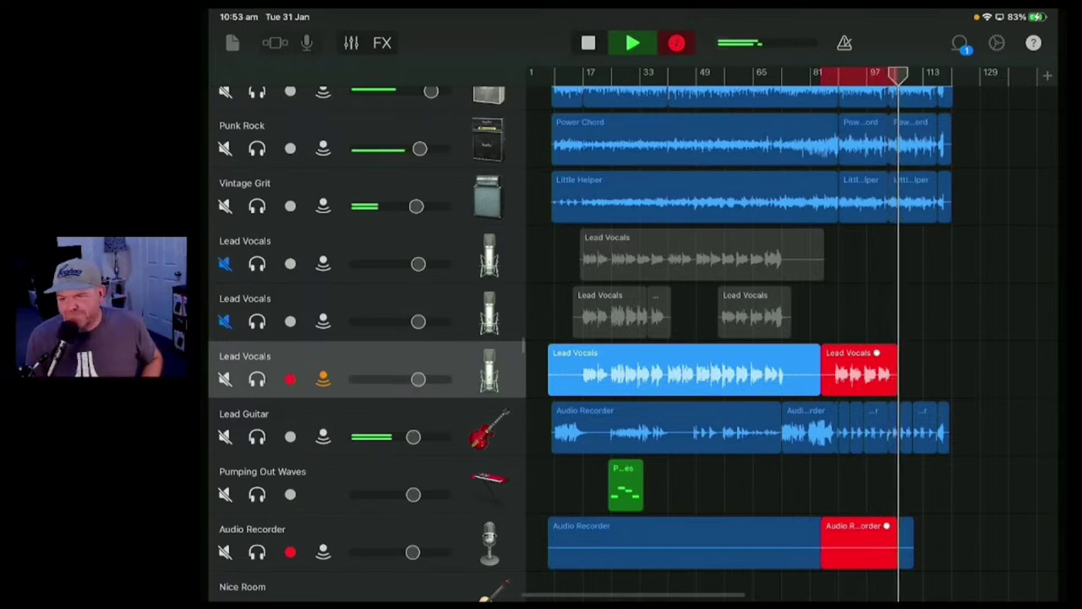
{"action": "left_click", "coordinate": [636, 42]}
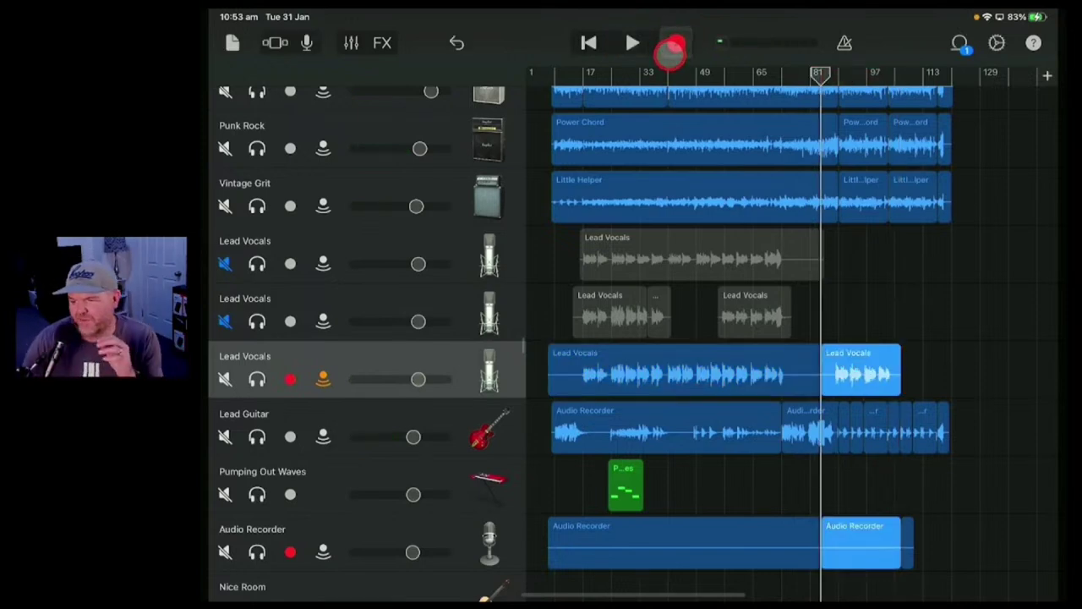
Play back the new vocal take from just before the final chorus at bar 89
{"action": "scroll", "coordinate": [786, 338], "scroll_direction": "right", "scroll_amount": 5}
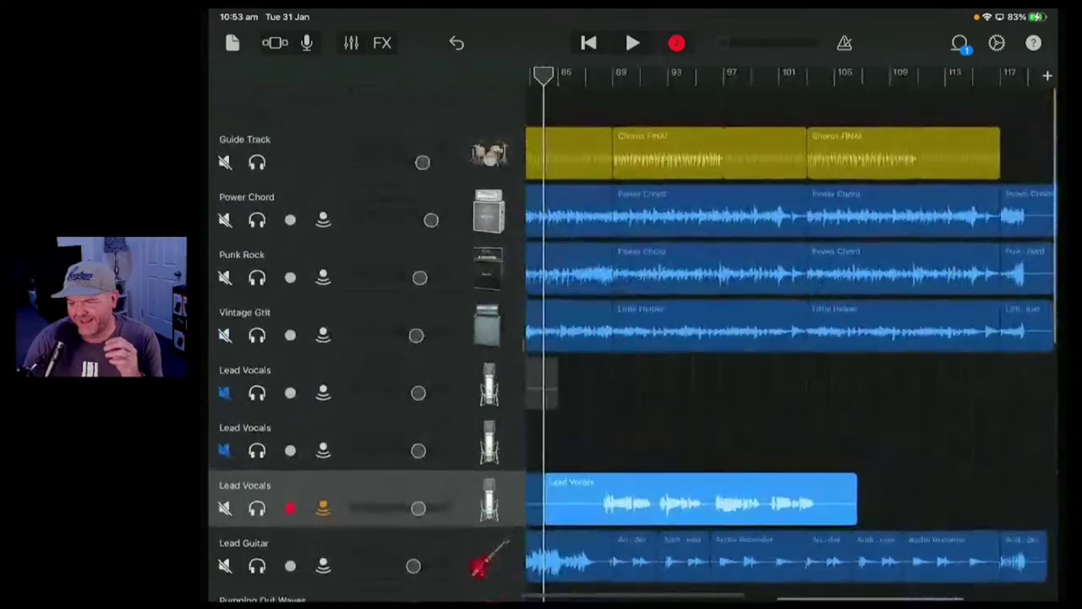
{"action": "scroll", "coordinate": [791, 338], "scroll_direction": "left", "scroll_amount": 3}
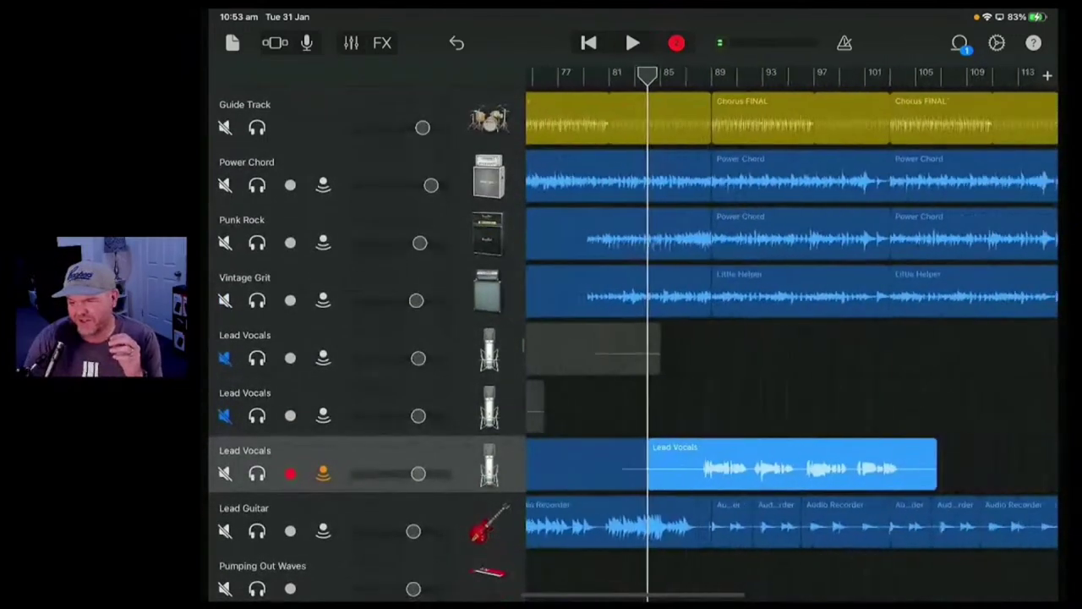
{"action": "scroll", "coordinate": [873, 338], "scroll_direction": "up", "scroll_amount": 1}
{"action": "mouse_move", "coordinate": [700, 60]}
{"action": "left_mouse_down"}
{"action": "mouse_move", "coordinate": [688, 66]}
{"action": "mouse_move", "coordinate": [705, 75]}
{"action": "left_mouse_up"}
{"action": "left_click", "coordinate": [639, 43]}
{"action": "scroll", "coordinate": [790, 338], "scroll_direction": "up", "scroll_amount": 3}
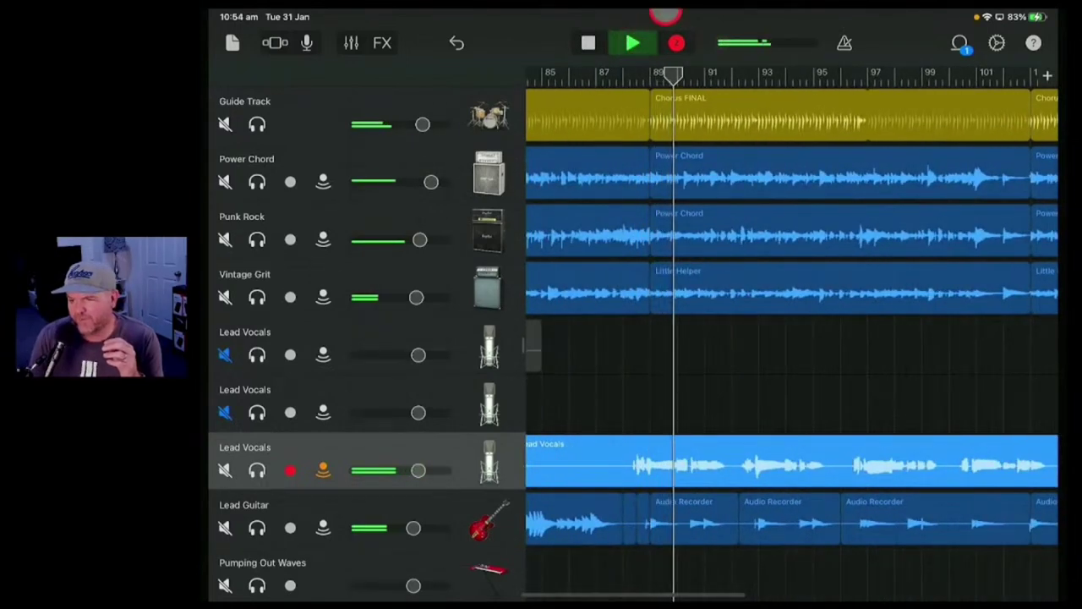
Compare the vocal take with the guitar and drum regions while listening through to about bar 108 of the repeated chorus
{"action": "left_click_drag", "start_coordinate": [893, 121], "coordinate": [863, 110]}
{"action": "left_click_drag", "start_coordinate": [897, 178], "coordinate": [941, 212]}
{"action": "left_click", "coordinate": [911, 123]}
{"action": "scroll", "coordinate": [791, 338], "scroll_direction": "down", "scroll_amount": 2}
{"action": "scroll", "coordinate": [792, 338], "scroll_direction": "up", "scroll_amount": 2}
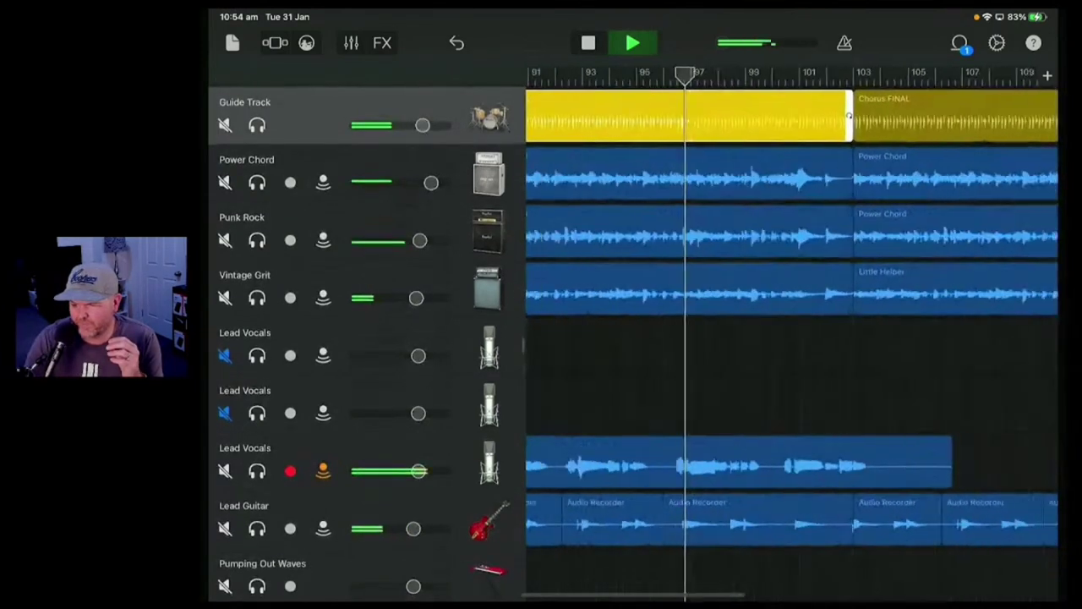
{"action": "scroll", "coordinate": [791, 338], "scroll_direction": "down", "scroll_amount": 1}
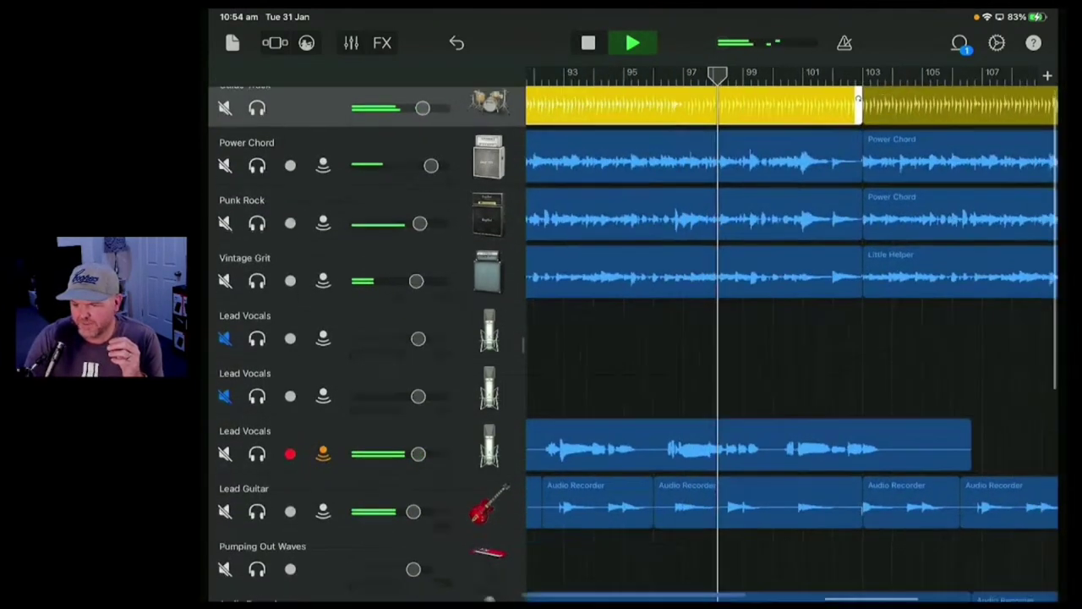
{"action": "scroll", "coordinate": [791, 338], "scroll_direction": "right", "scroll_amount": 5}
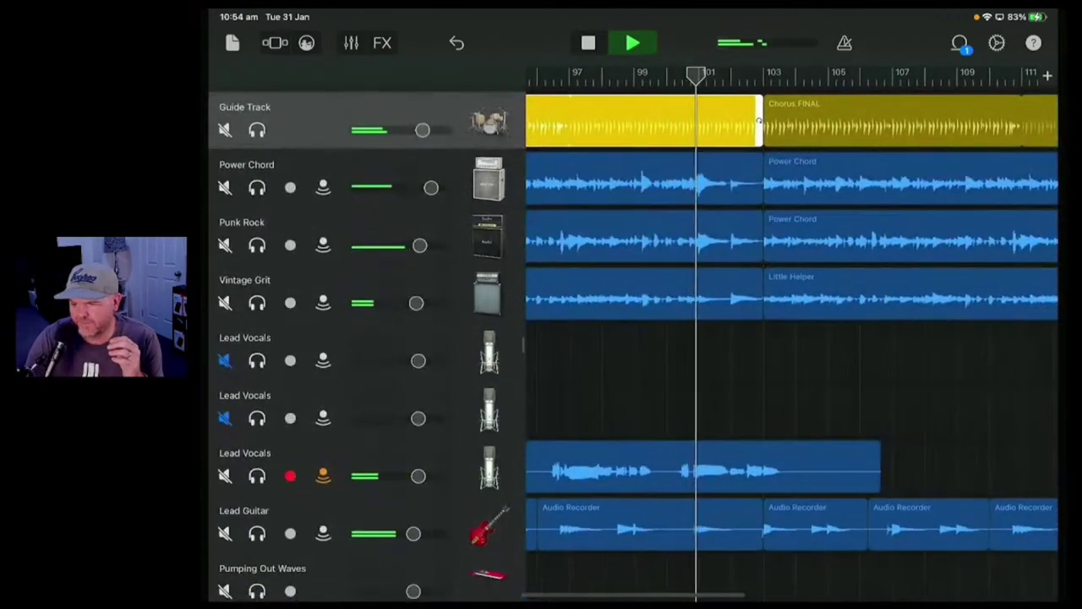
{"action": "scroll", "coordinate": [792, 338], "scroll_direction": "right", "scroll_amount": 2}
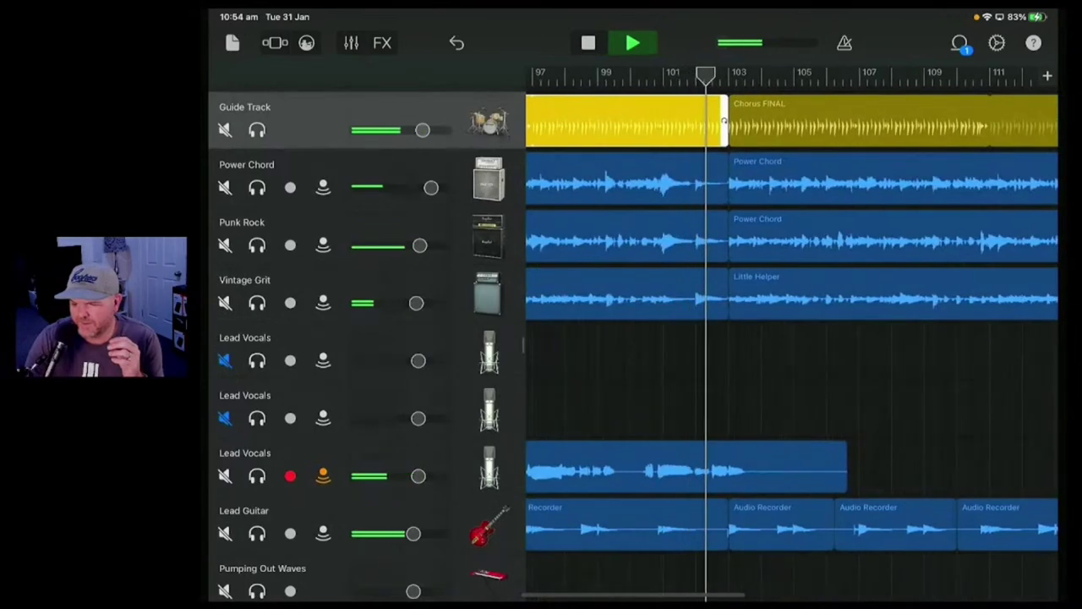
{"action": "scroll", "coordinate": [792, 338], "scroll_direction": "right", "scroll_amount": 1}
{"action": "scroll", "coordinate": [795, 338], "scroll_direction": "up", "scroll_amount": 1}
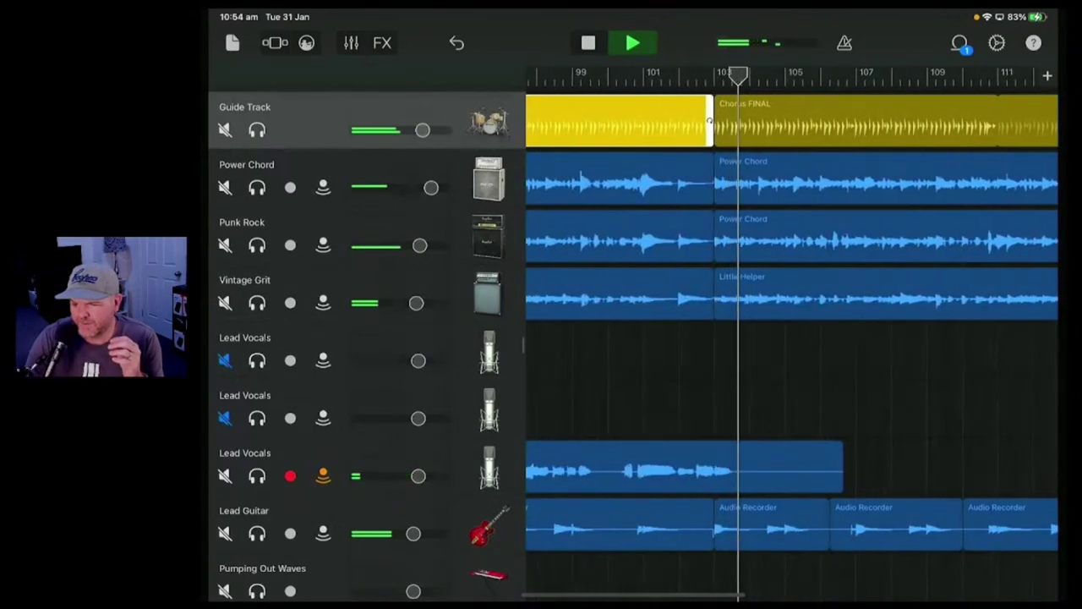
{"action": "scroll", "coordinate": [791, 338], "scroll_direction": "left", "scroll_amount": 1}
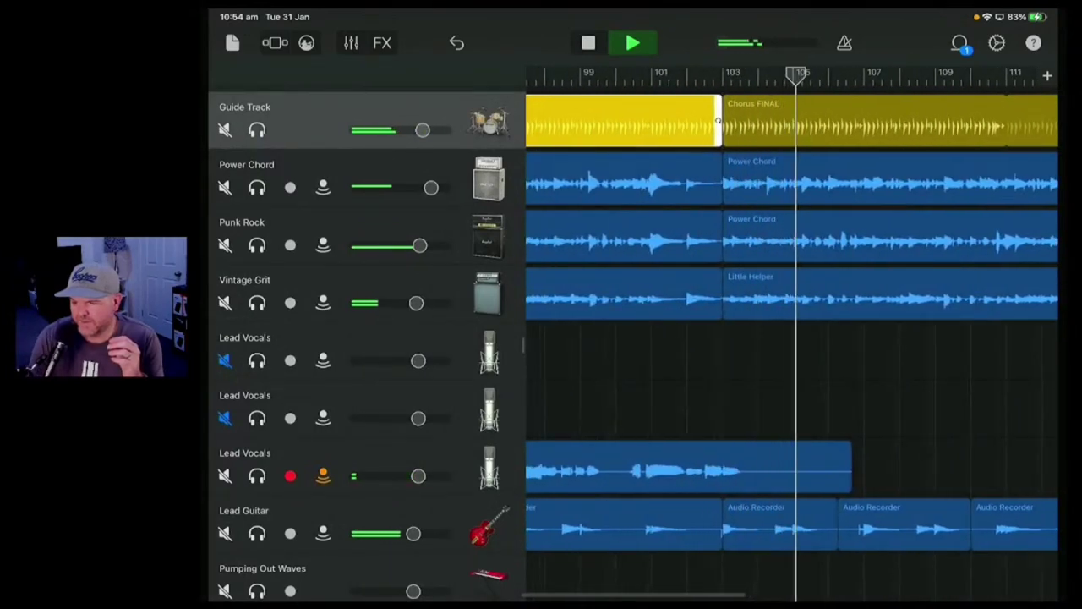
{"action": "left_click_drag", "start_coordinate": [997, 13], "coordinate": [942, 127]}
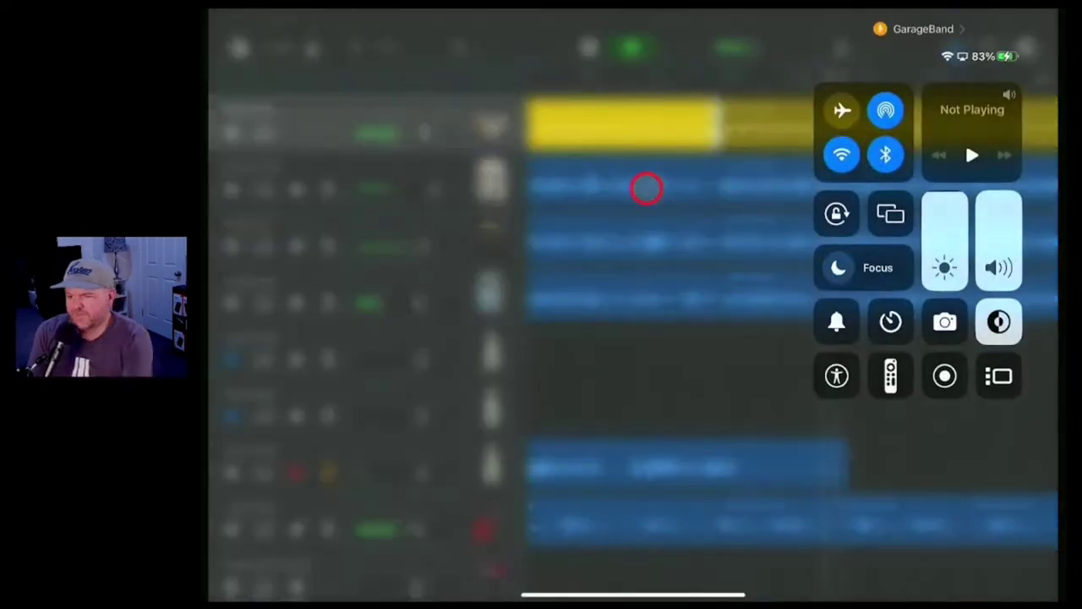
{"action": "left_click", "coordinate": [645, 178]}
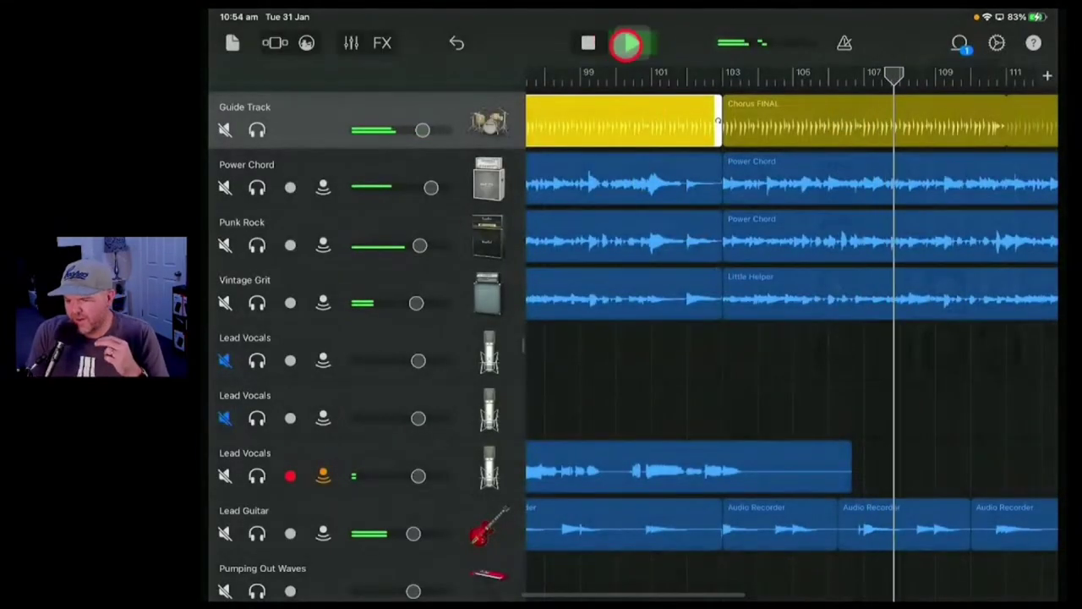
Delete the three Lead Guitar regions in the repeated chorus between bars 103 and 117
{"action": "left_click_drag", "start_coordinate": [787, 574], "coordinate": [992, 517]}
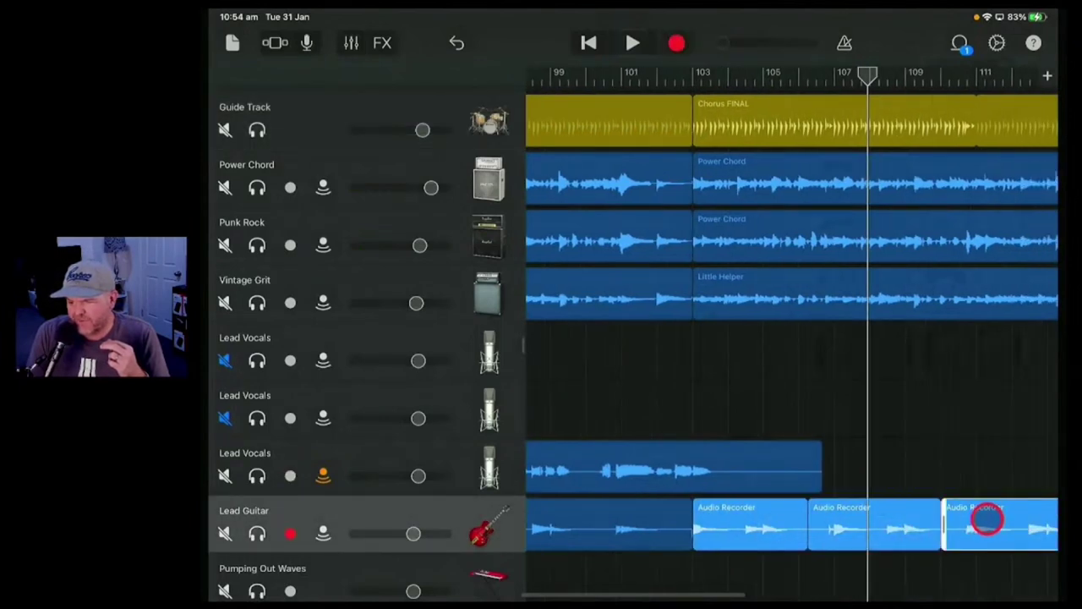
{"action": "left_click", "coordinate": [987, 518]}
{"action": "left_click", "coordinate": [814, 474]}
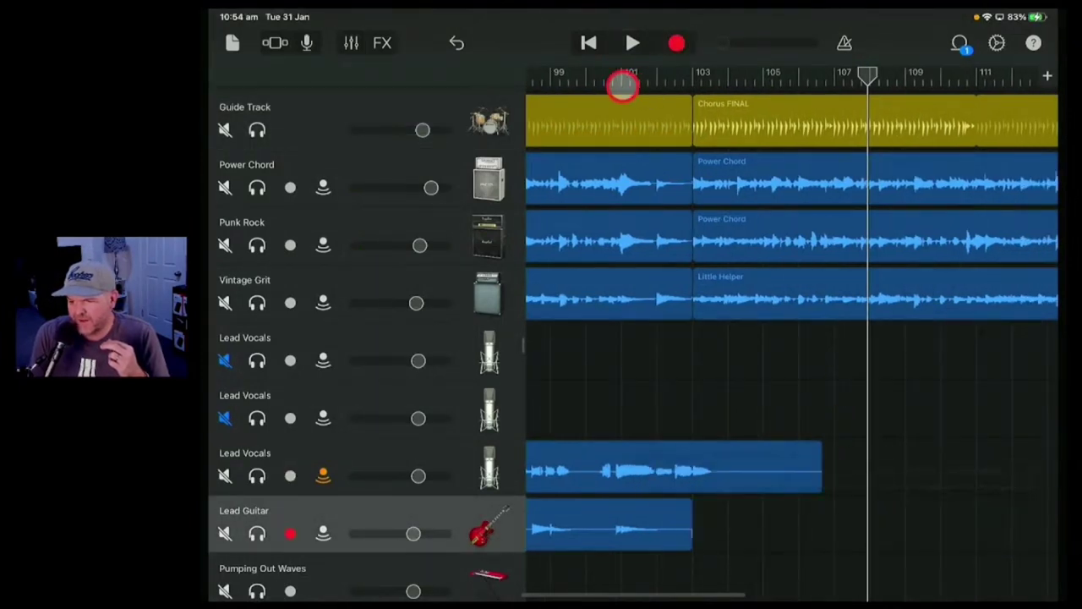
Listen to the repeated chorus without its lead guitar and examine the transition between the choruses at bar 103
{"action": "left_click", "coordinate": [632, 61]}
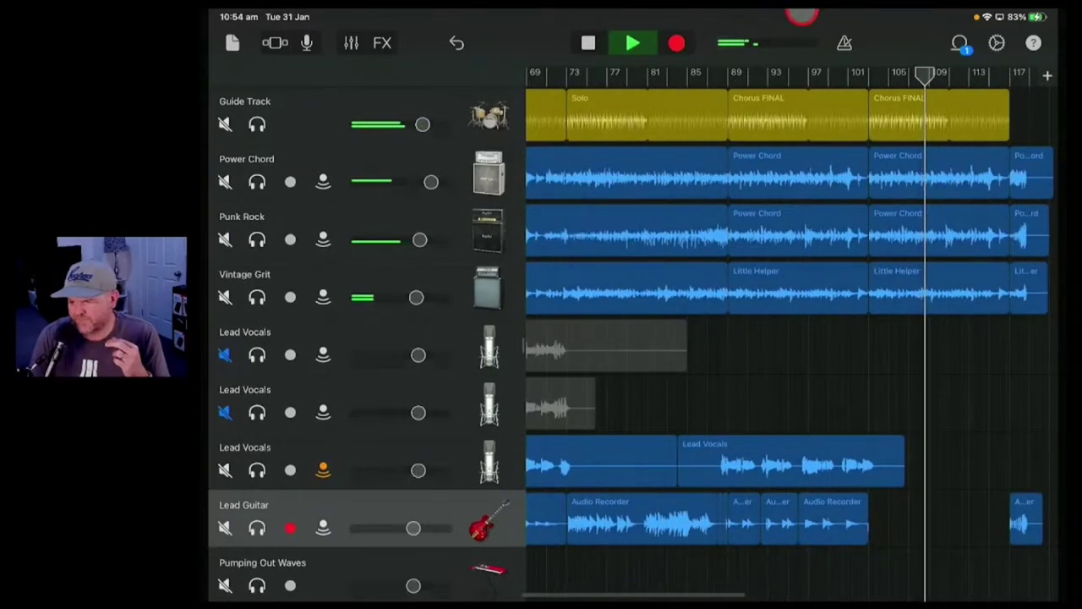
{"action": "left_click", "coordinate": [634, 42]}
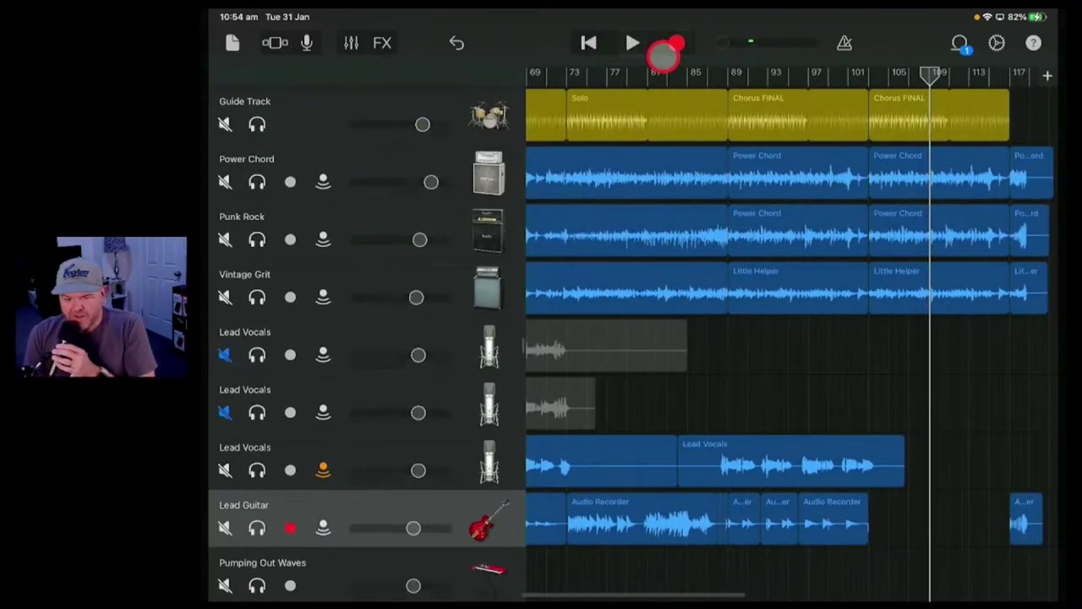
{"action": "scroll", "coordinate": [876, 204], "scroll_direction": "up", "scroll_amount": 5}
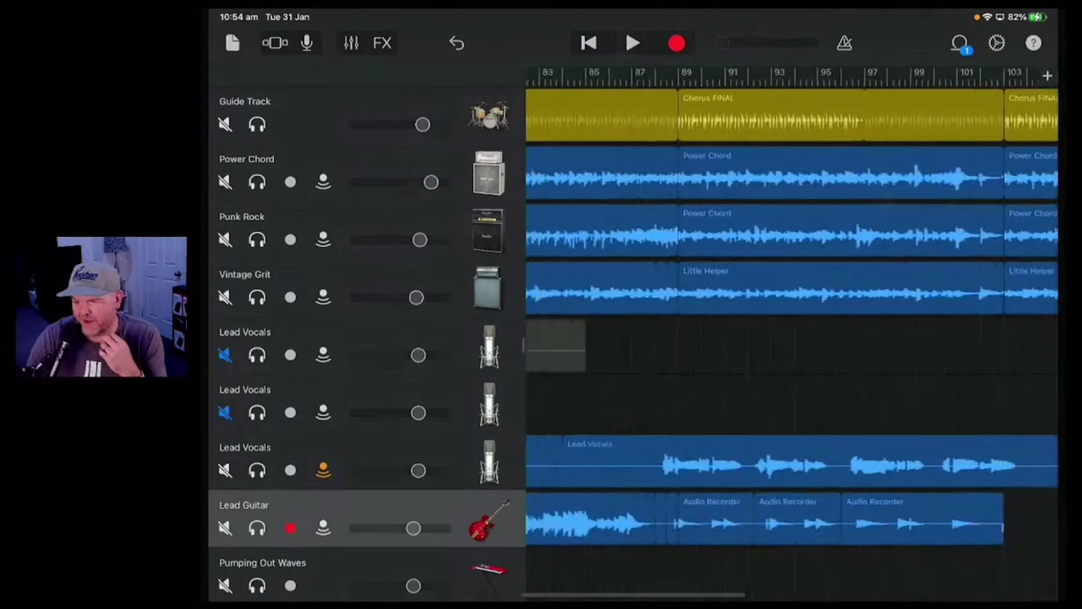
{"action": "scroll", "coordinate": [791, 321], "scroll_direction": "right", "scroll_amount": 5}
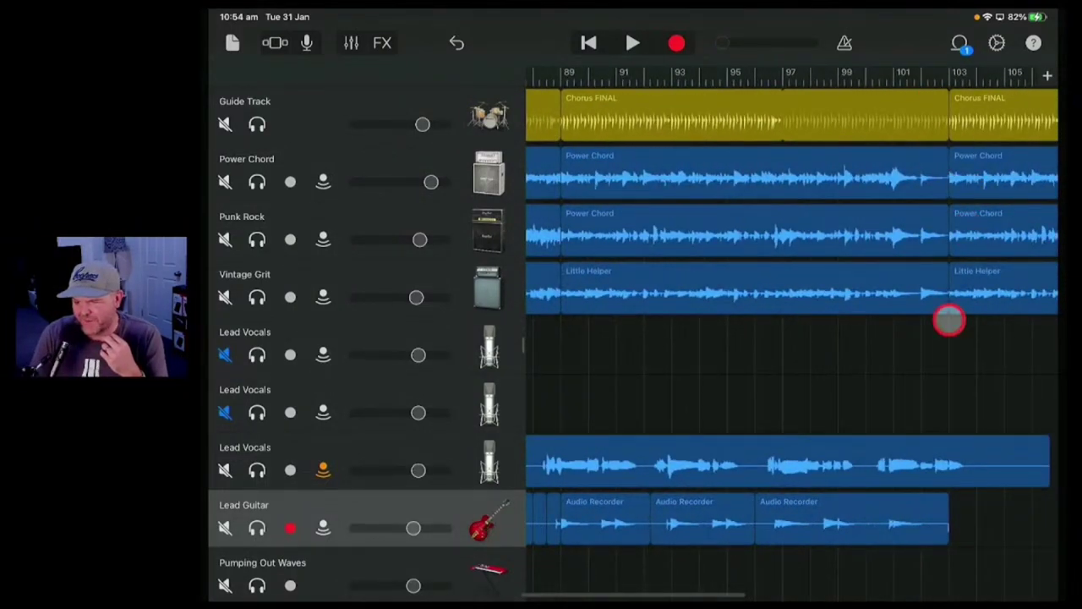
{"action": "scroll", "coordinate": [960, 375], "scroll_direction": "up", "scroll_amount": 5}
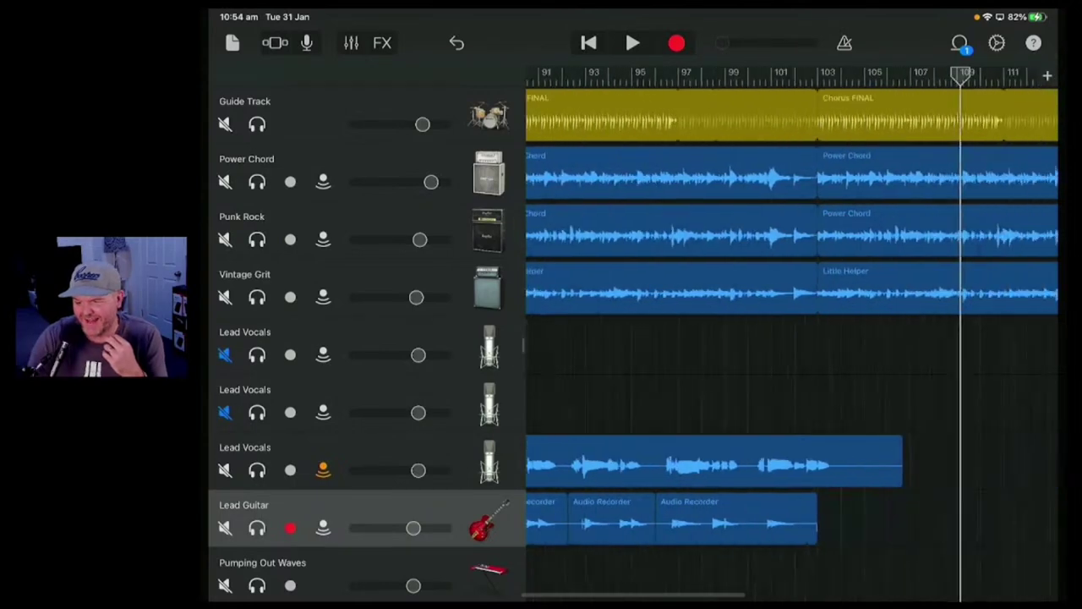
{"action": "scroll", "coordinate": [791, 338], "scroll_direction": "right", "scroll_amount": 3}
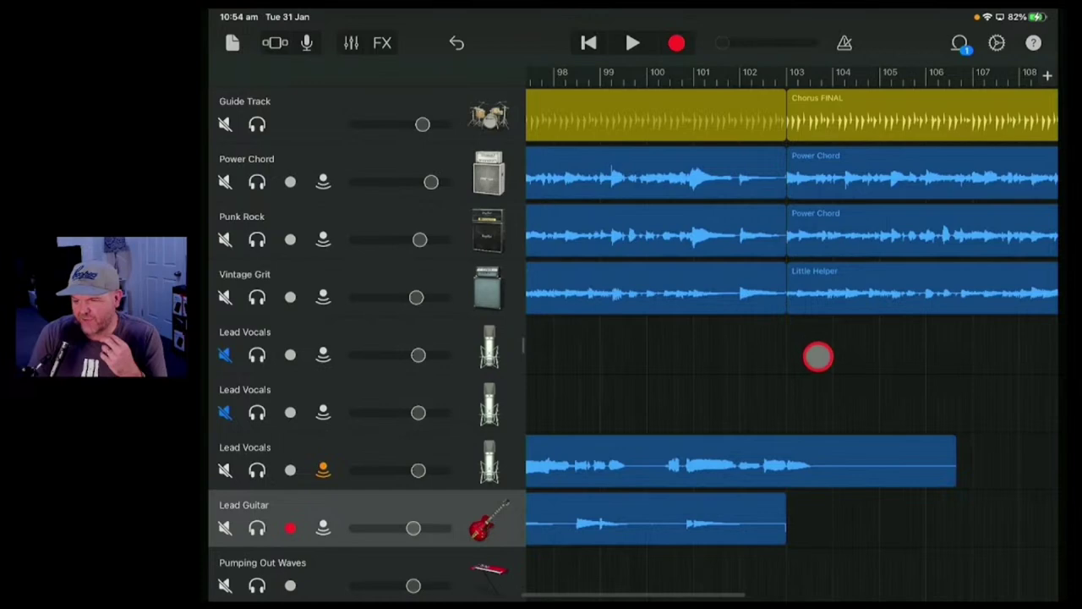
Shift the repeated chorus's drum and guitar regions to bar 104 and extend the preceding Power Chord region to meet them, auditioning the join
{"action": "left_click_drag", "start_coordinate": [817, 356], "coordinate": [903, 116]}
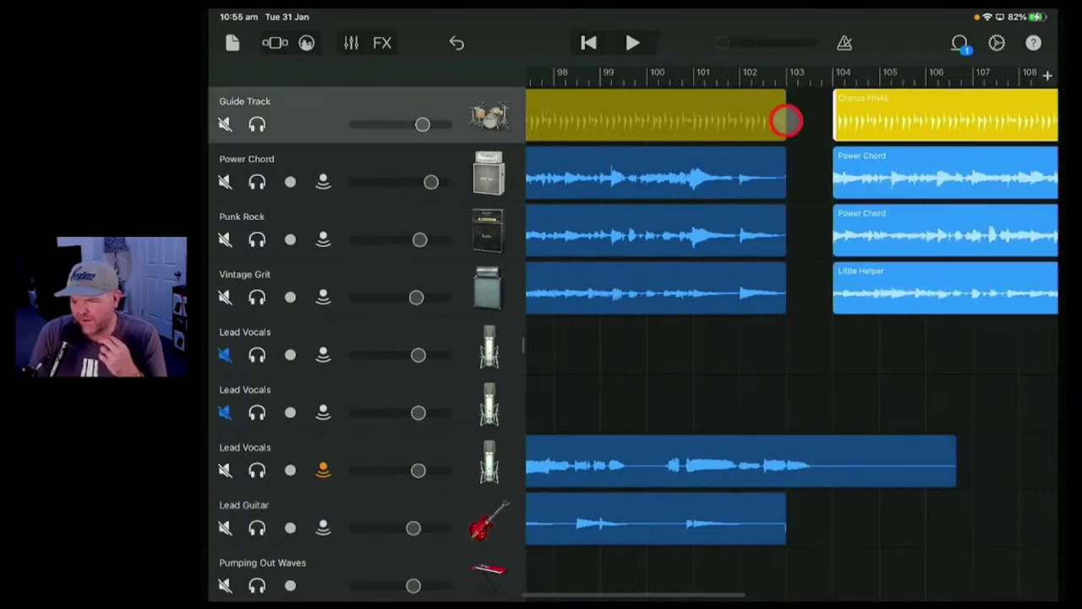
{"action": "left_click", "coordinate": [765, 170]}
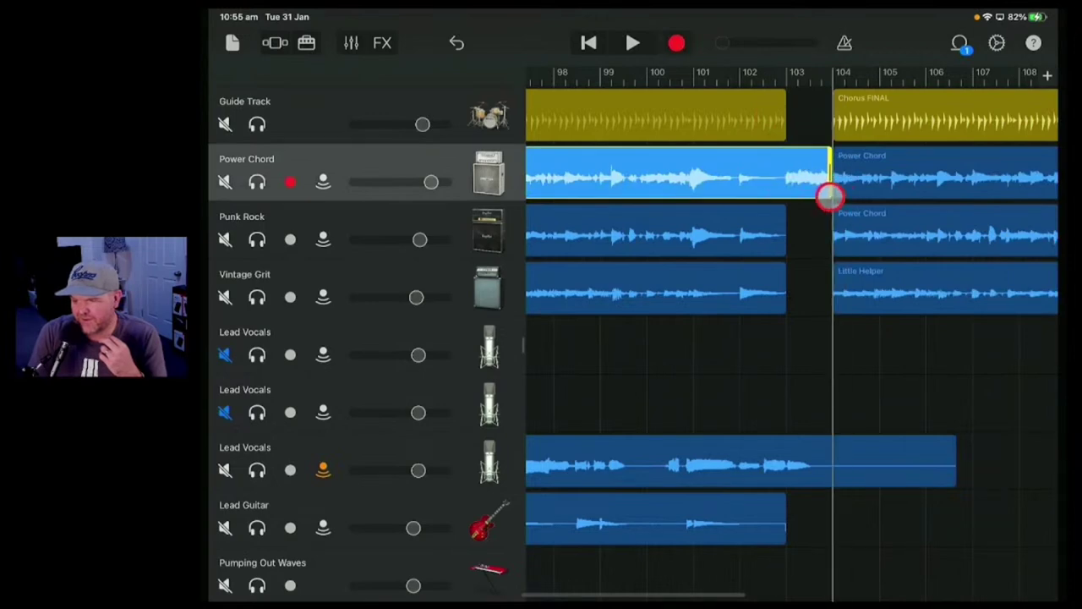
{"action": "left_click", "coordinate": [696, 74]}
{"action": "left_click", "coordinate": [632, 43]}
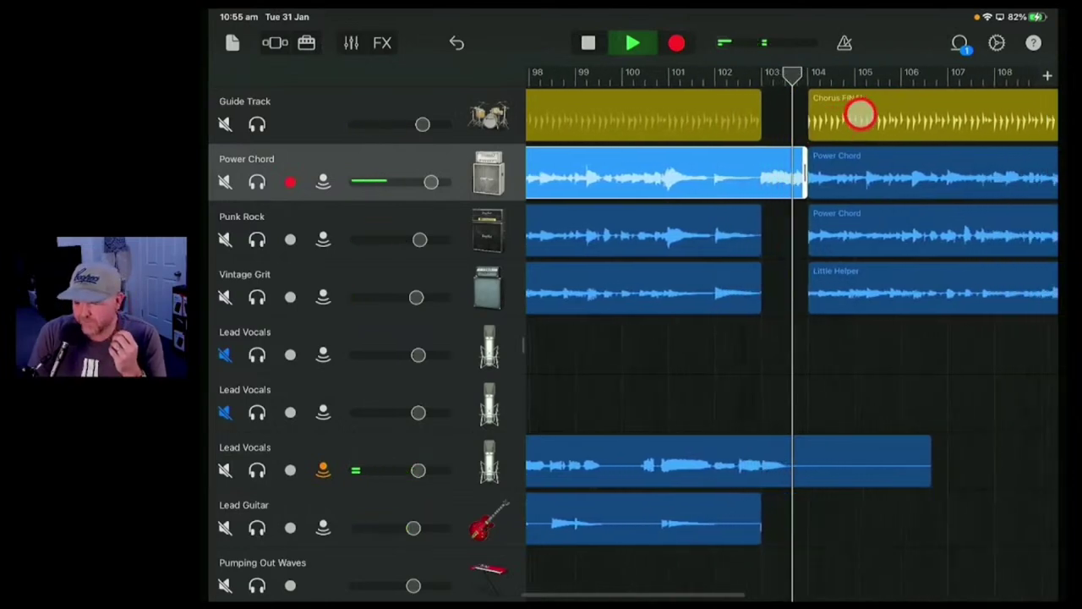
{"action": "left_click", "coordinate": [632, 42]}
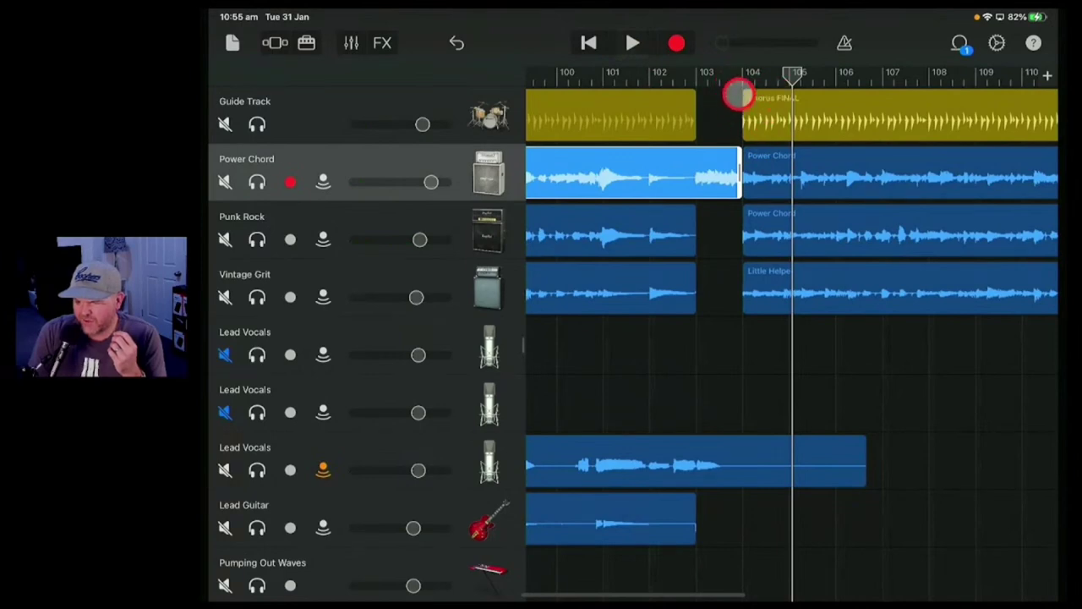
Shift the repeated chorus's regions to bar 105, extend the preceding Power Chord region to meet them, and audition the new transition
{"action": "left_click_drag", "start_coordinate": [741, 75], "coordinate": [790, 75]}
{"action": "left_click", "coordinate": [837, 367]}
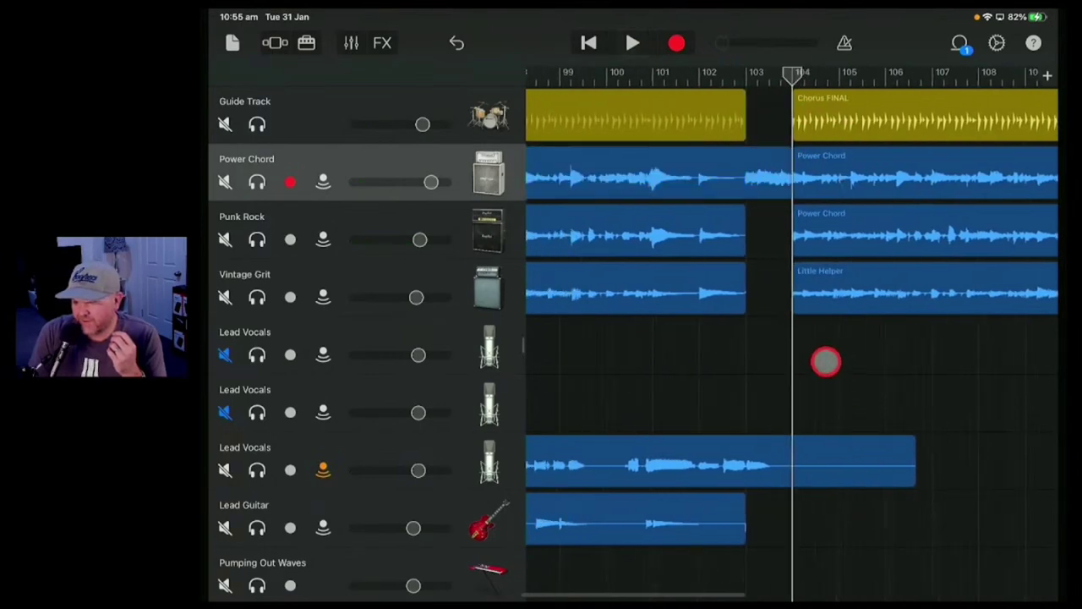
{"action": "left_click_drag", "start_coordinate": [825, 362], "coordinate": [896, 113]}
{"action": "left_click", "coordinate": [797, 177]}
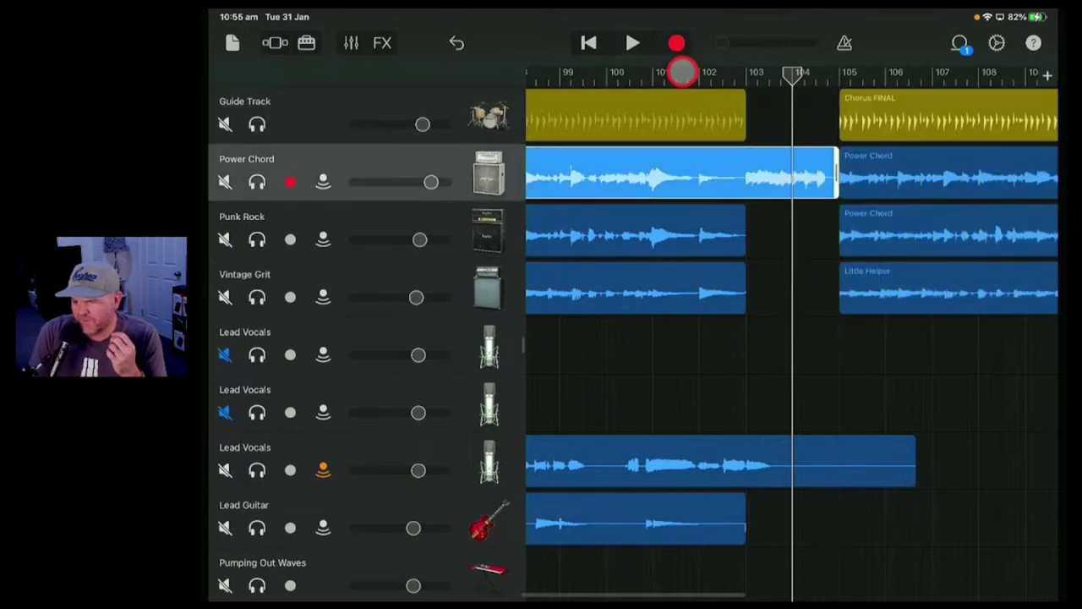
{"action": "left_click_drag", "start_coordinate": [682, 73], "coordinate": [786, 73]}
{"action": "left_click", "coordinate": [630, 42]}
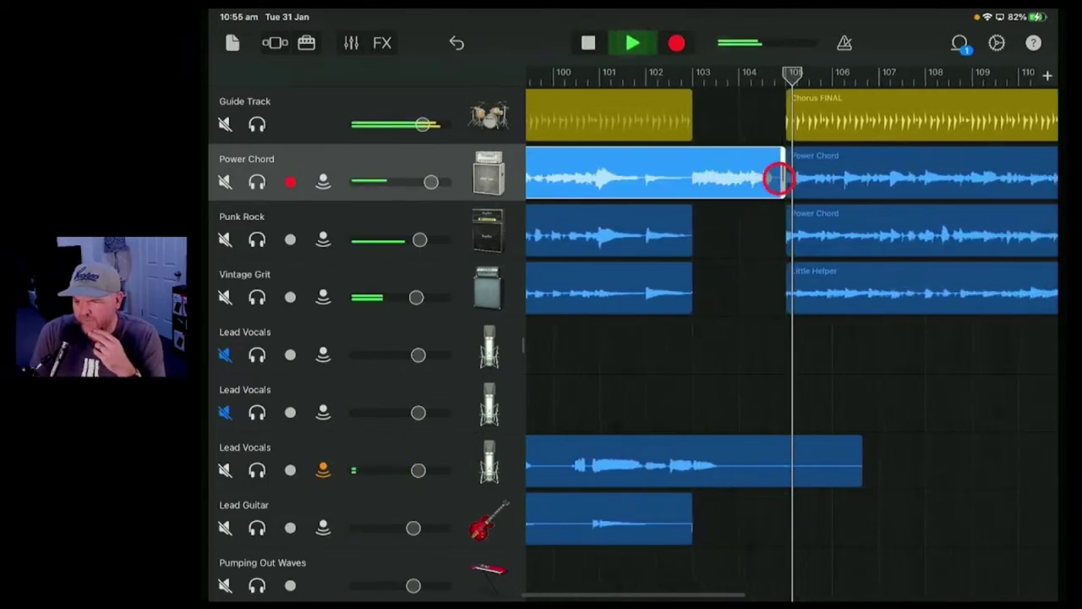
{"action": "left_click", "coordinate": [632, 42]}
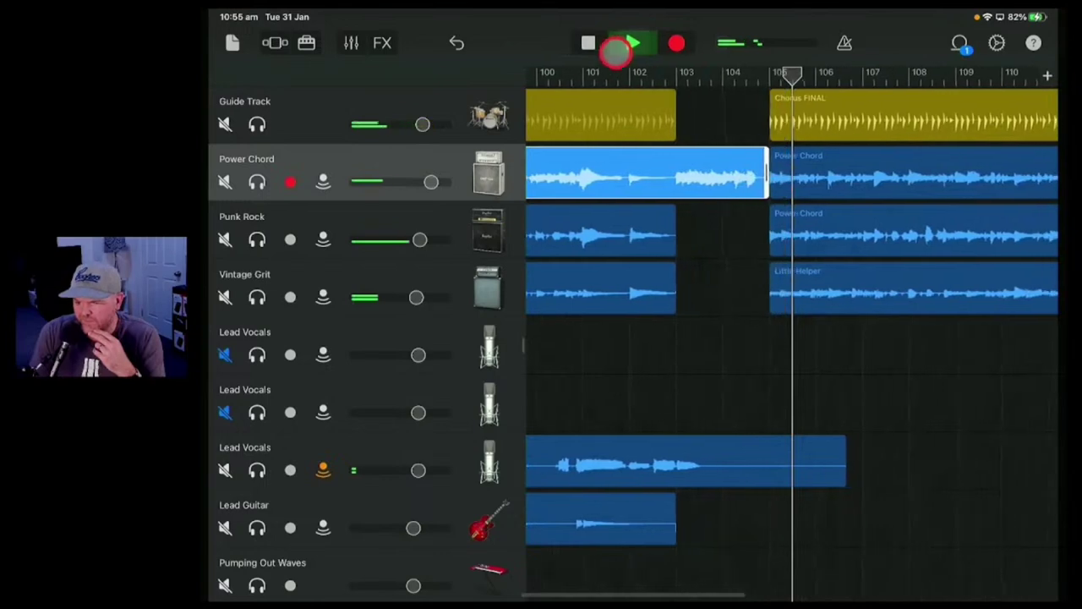
Extend the first final chorus's Guide Track, Punk Rock and Vintage Grit regions from bar 103 to bar 105 to fill the gap
{"action": "left_click", "coordinate": [667, 126]}
{"action": "left_click_drag", "start_coordinate": [645, 119], "coordinate": [743, 137]}
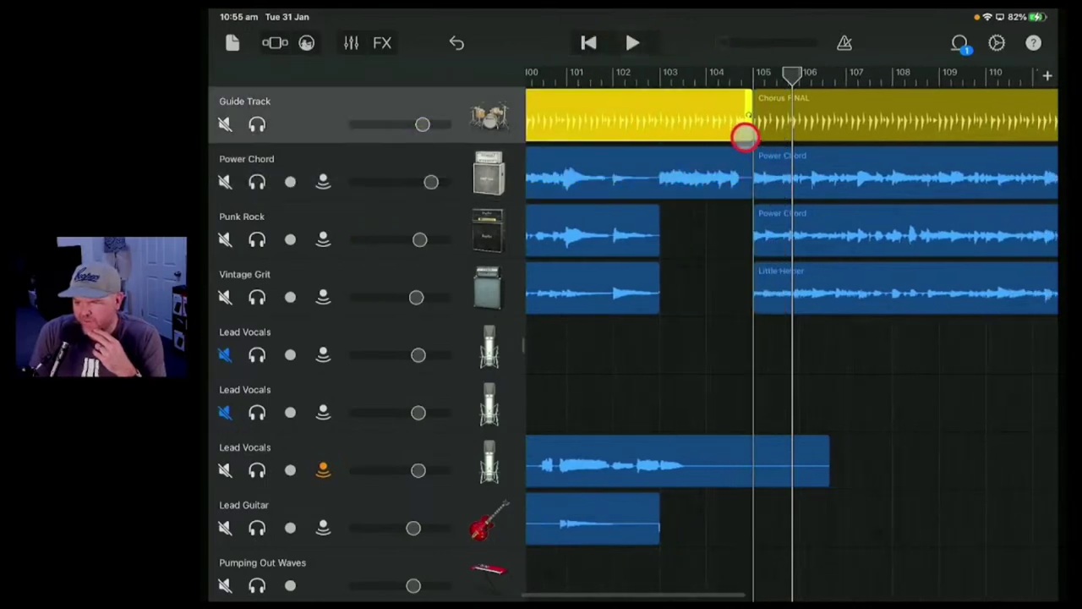
{"action": "left_click", "coordinate": [637, 234]}
{"action": "left_click_drag", "start_coordinate": [659, 245], "coordinate": [752, 245]}
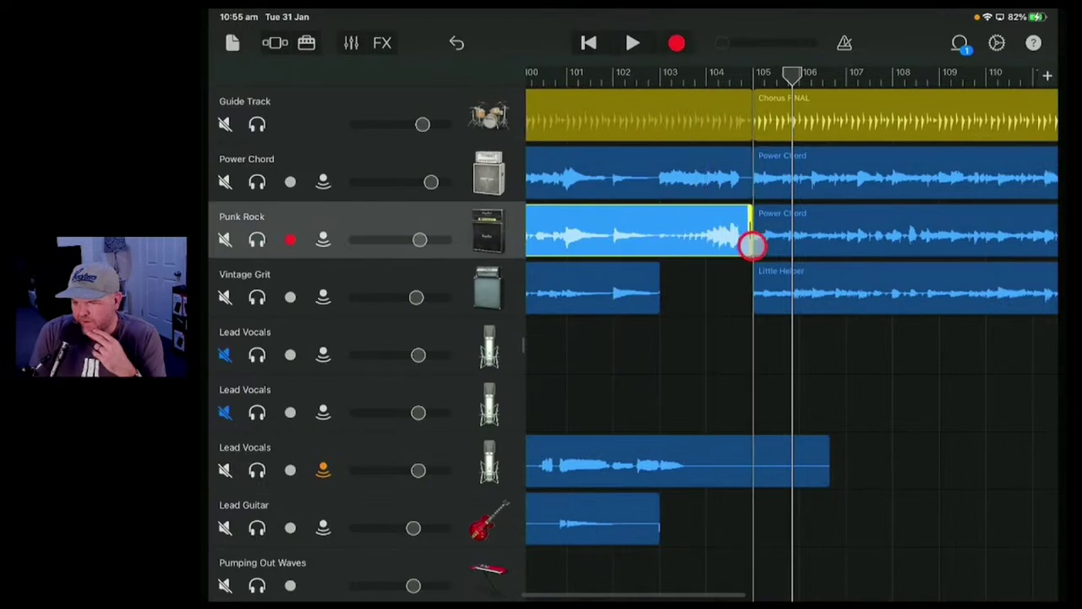
{"action": "left_click", "coordinate": [649, 305]}
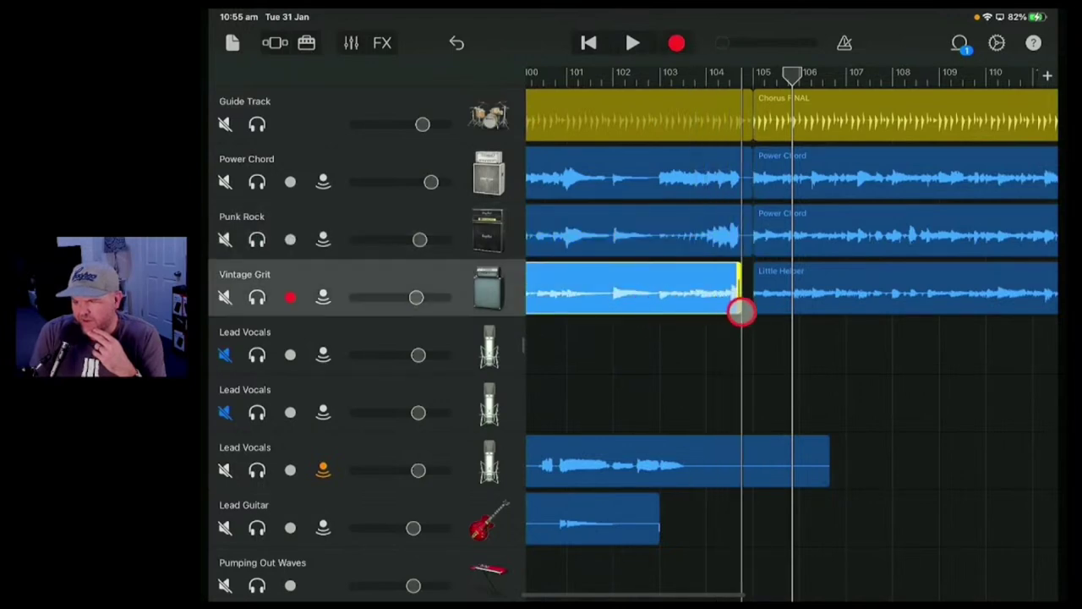
Play back the filled transition between the two final choruses, through bar 105
{"action": "scroll", "coordinate": [735, 319], "scroll_direction": "down", "scroll_amount": 5}
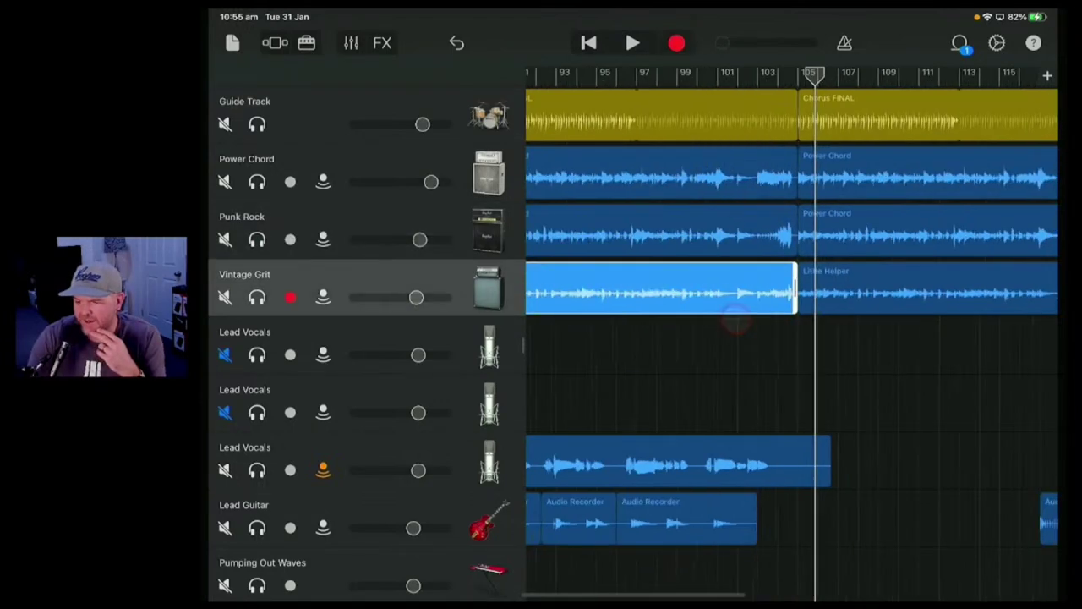
{"action": "left_click_drag", "start_coordinate": [739, 107], "coordinate": [650, 58]}
{"action": "left_click", "coordinate": [634, 44]}
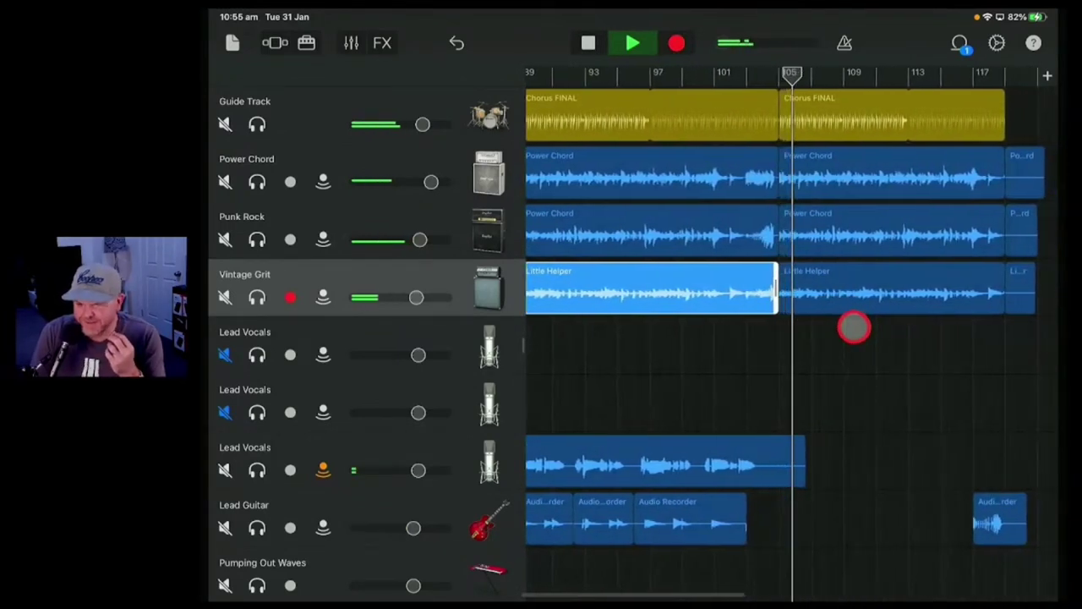
{"action": "left_click", "coordinate": [632, 43]}
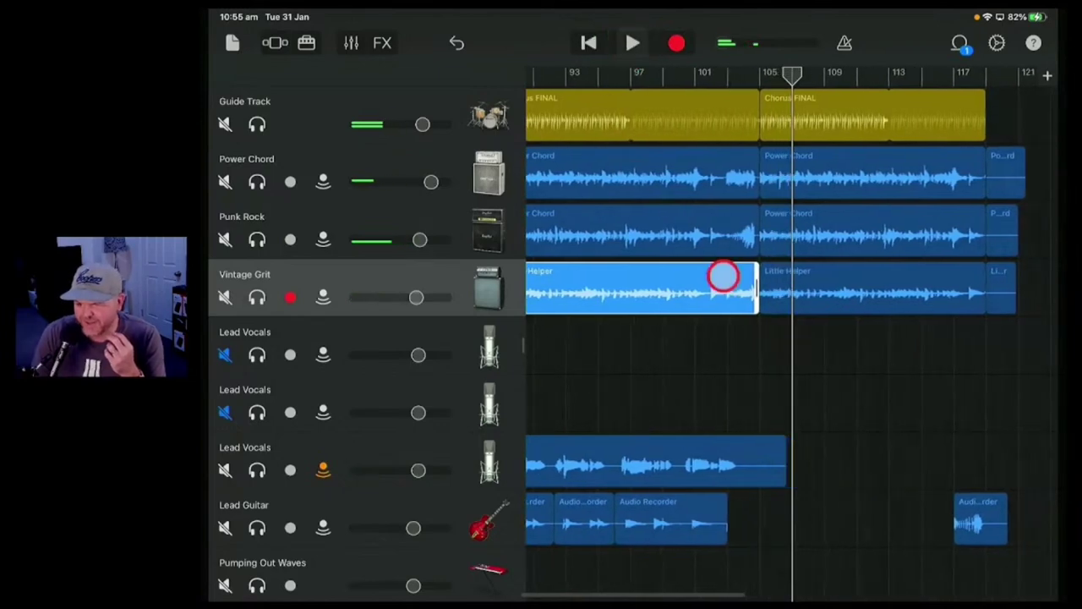
Delete the Lead Vocals take that starts near bar 84 and spans the first final chorus
{"action": "scroll", "coordinate": [723, 276], "scroll_direction": "down", "scroll_amount": 3}
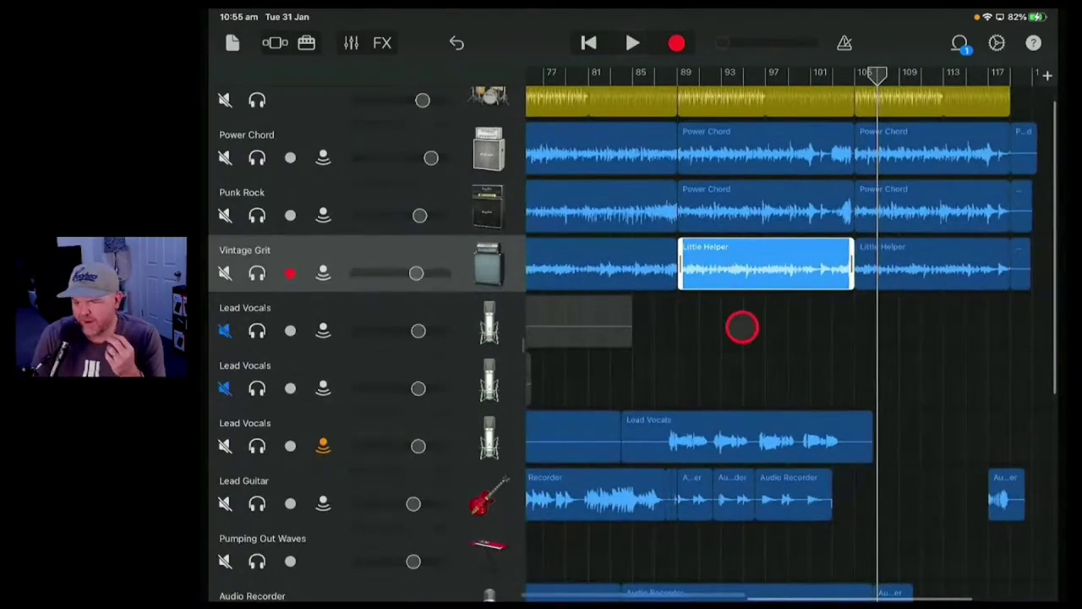
{"action": "left_click", "coordinate": [755, 432]}
{"action": "left_click", "coordinate": [739, 439]}
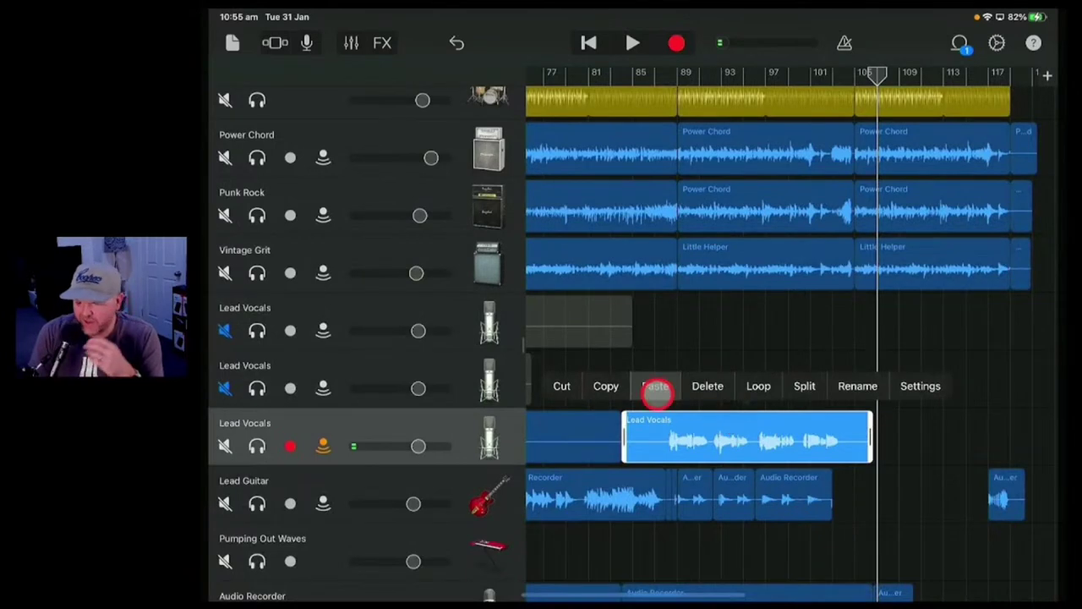
{"action": "left_click", "coordinate": [708, 385]}
Record a new lead vocal take from about bar 84 through both final choruses and return to the track arrangement
{"action": "left_click", "coordinate": [657, 169]}
{"action": "scroll", "coordinate": [623, 73], "scroll_direction": "left", "scroll_amount": 5}
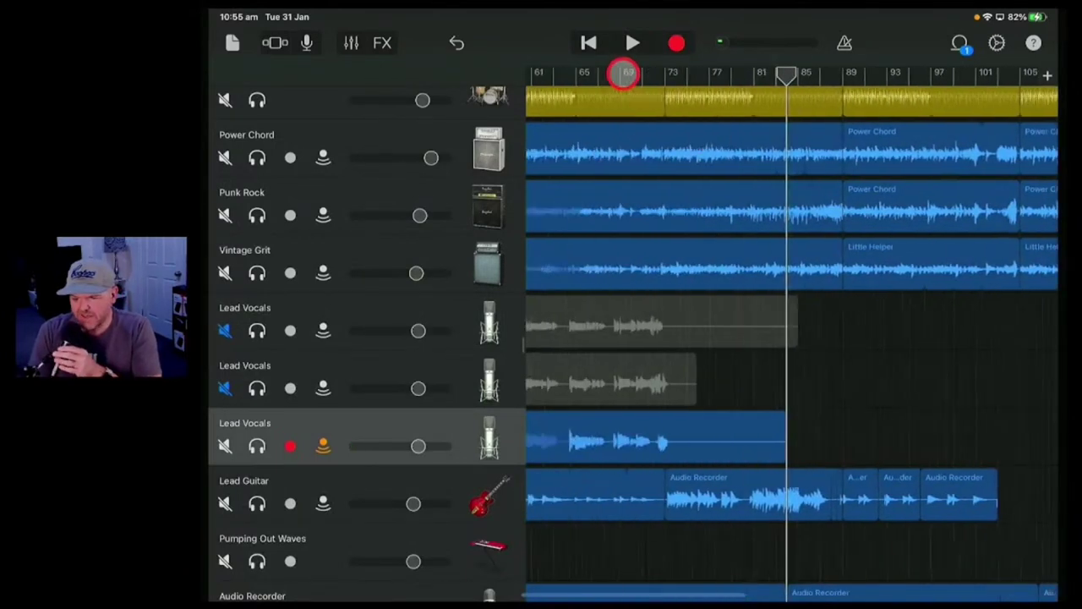
{"action": "scroll", "coordinate": [623, 73], "scroll_direction": "left", "scroll_amount": 1}
{"action": "scroll", "coordinate": [800, 299], "scroll_direction": "down", "scroll_amount": 3}
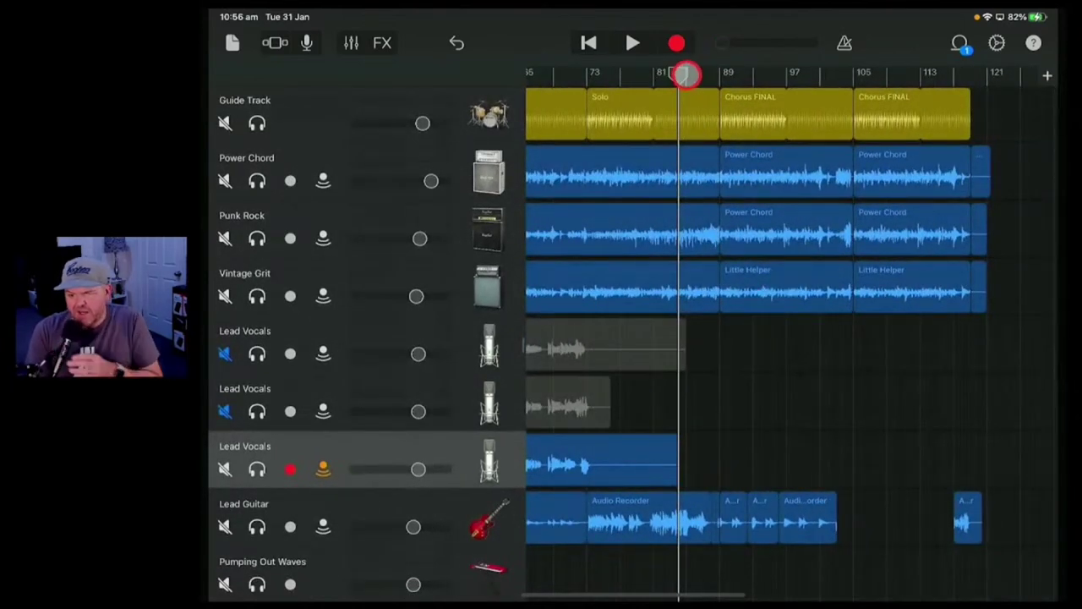
{"action": "left_click_drag", "start_coordinate": [686, 74], "coordinate": [698, 74]}
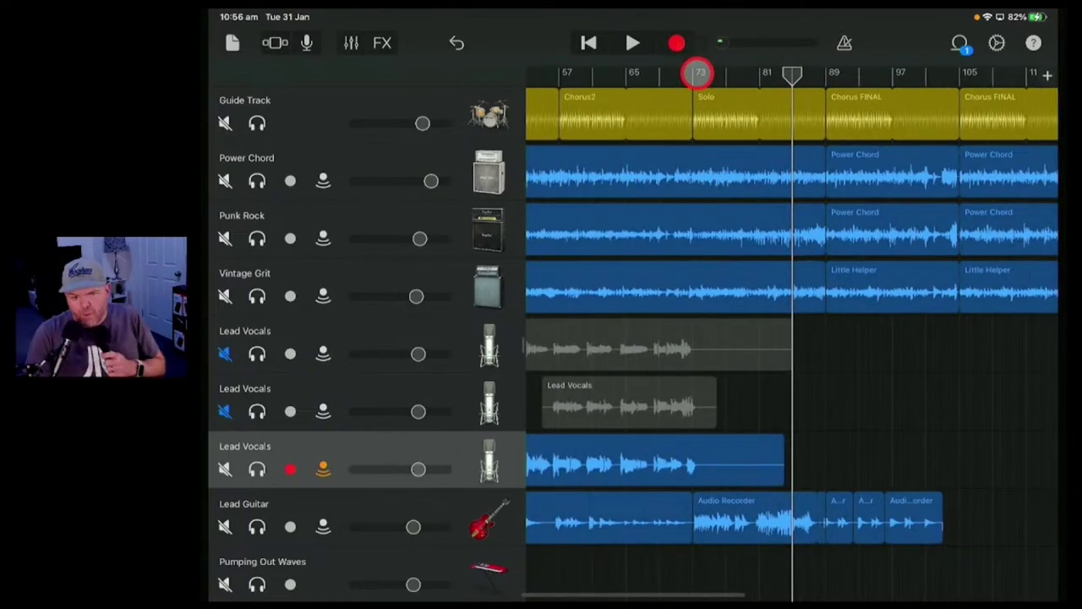
{"action": "left_click", "coordinate": [671, 42]}
{"action": "left_click", "coordinate": [275, 42]}
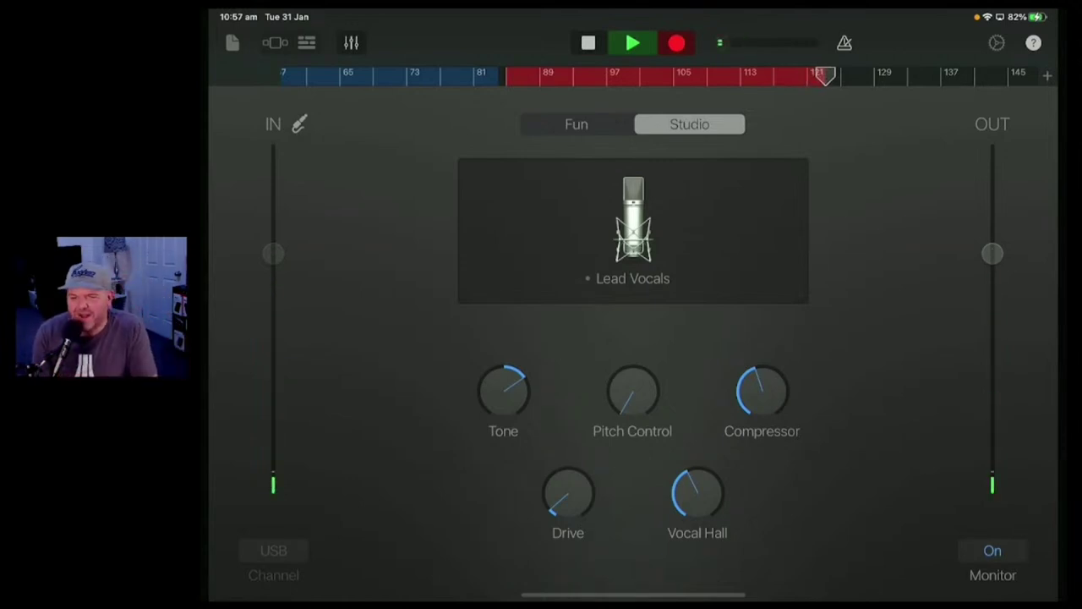
{"action": "left_click", "coordinate": [633, 42]}
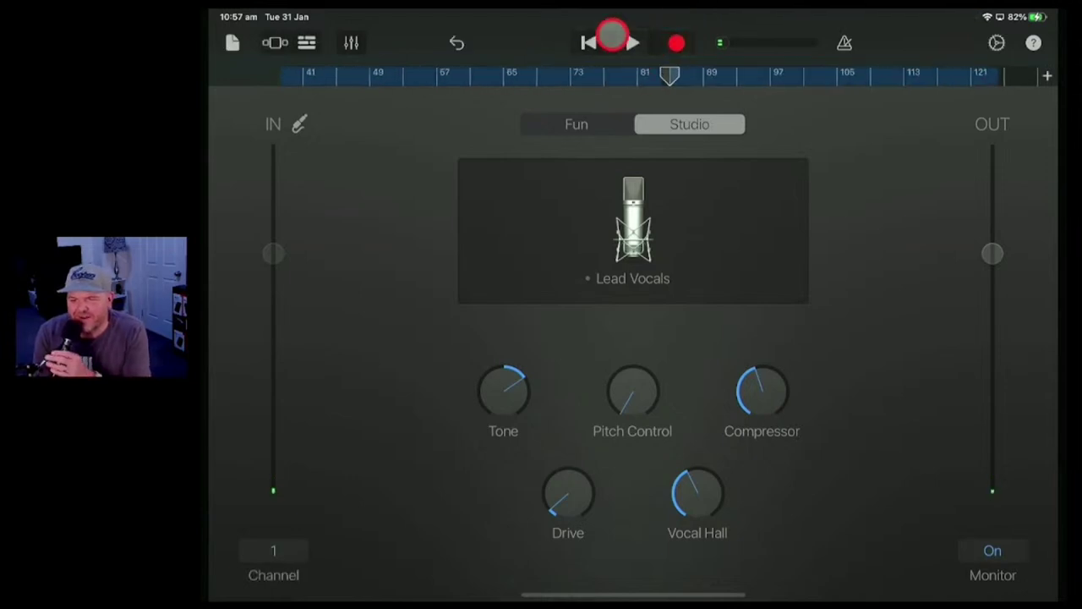
{"action": "left_click", "coordinate": [304, 42]}
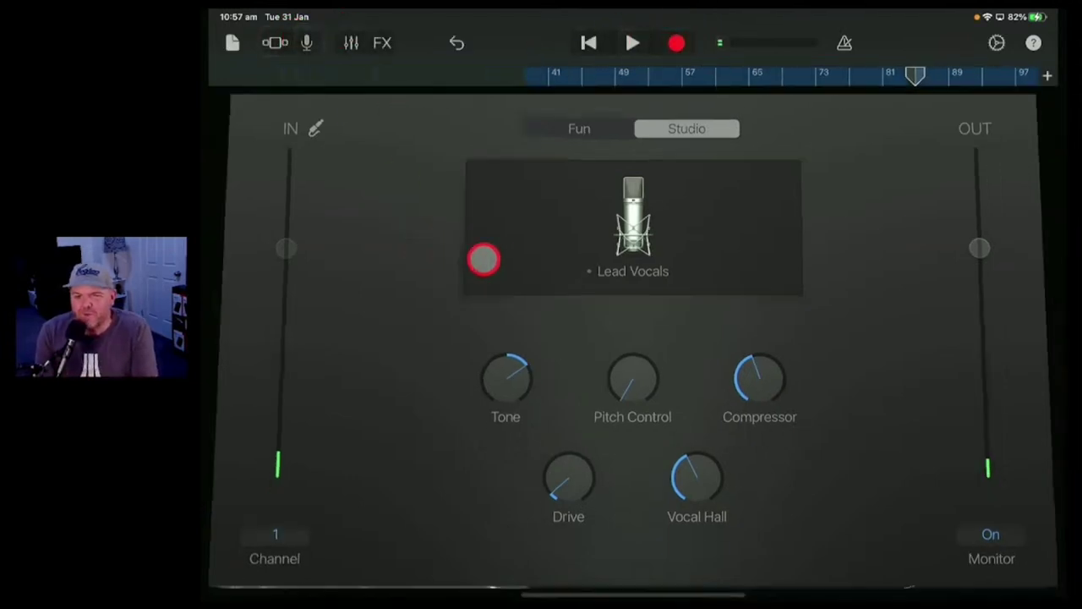
Delete the three short Power Chord, Punk Rock and Vintage Grit regions following the repeated chorus after bar 119
{"action": "scroll", "coordinate": [761, 338], "scroll_direction": "right", "scroll_amount": 10}
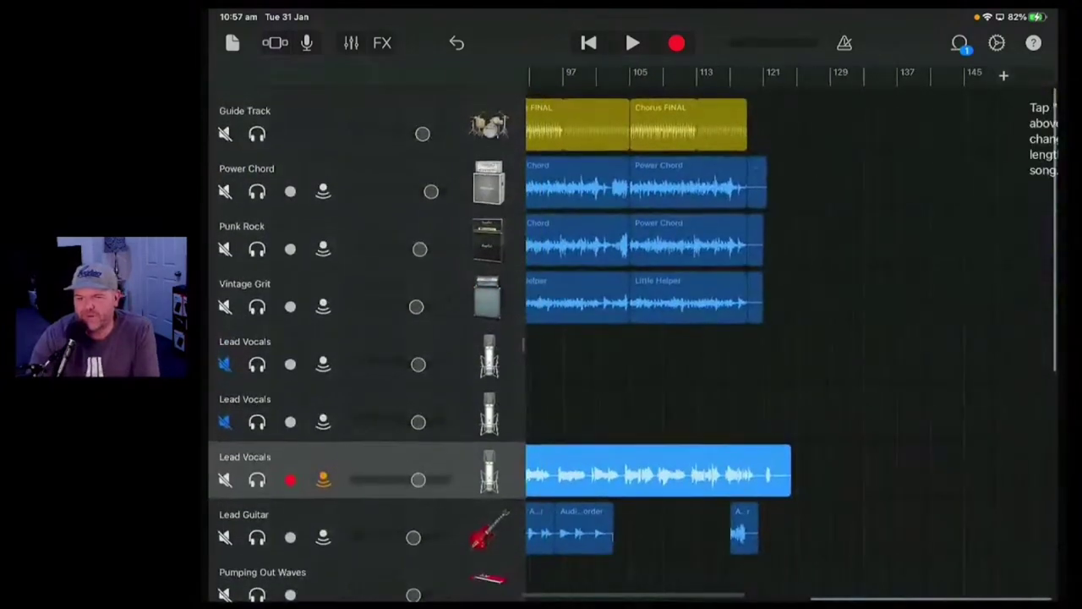
{"action": "scroll", "coordinate": [790, 338], "scroll_direction": "left", "scroll_amount": 3}
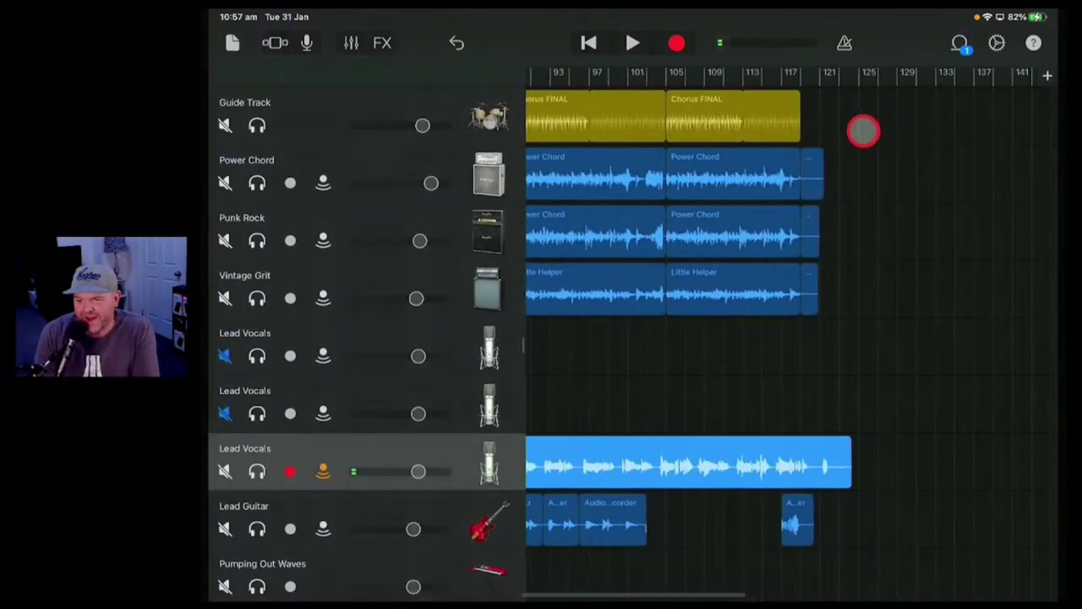
{"action": "left_click", "coordinate": [792, 172]}
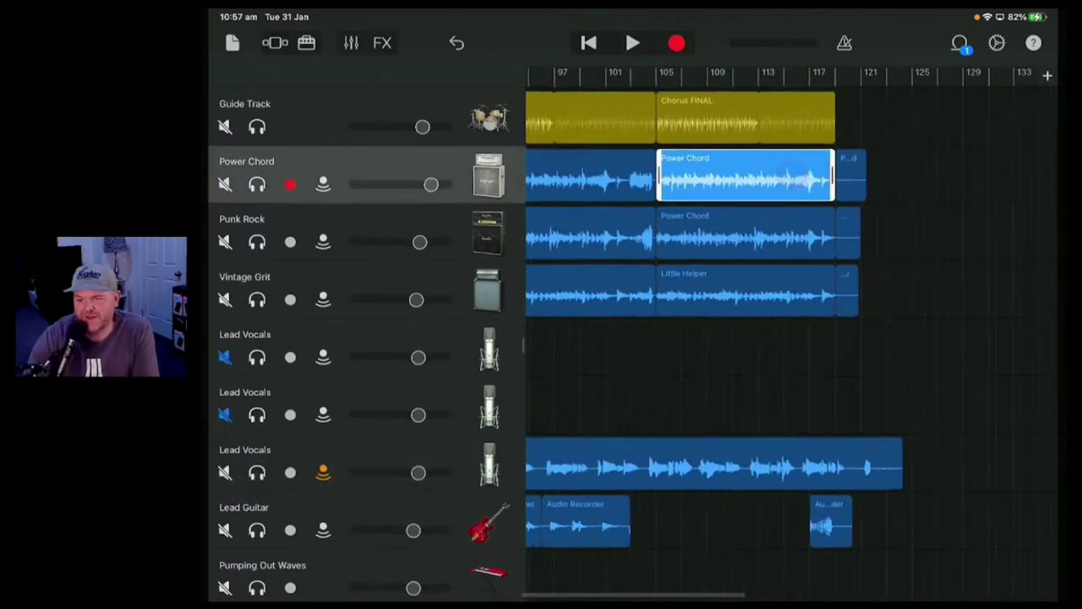
{"action": "left_click_drag", "start_coordinate": [809, 177], "coordinate": [794, 206]}
{"action": "left_click", "coordinate": [866, 148]}
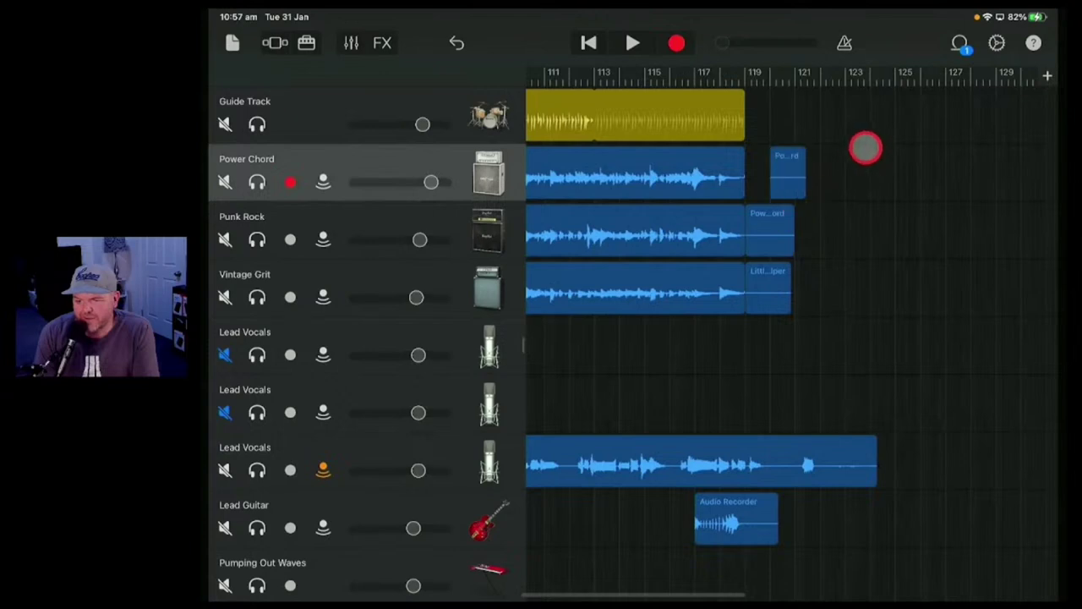
{"action": "left_click_drag", "start_coordinate": [860, 160], "coordinate": [770, 311]}
{"action": "left_click", "coordinate": [796, 172]}
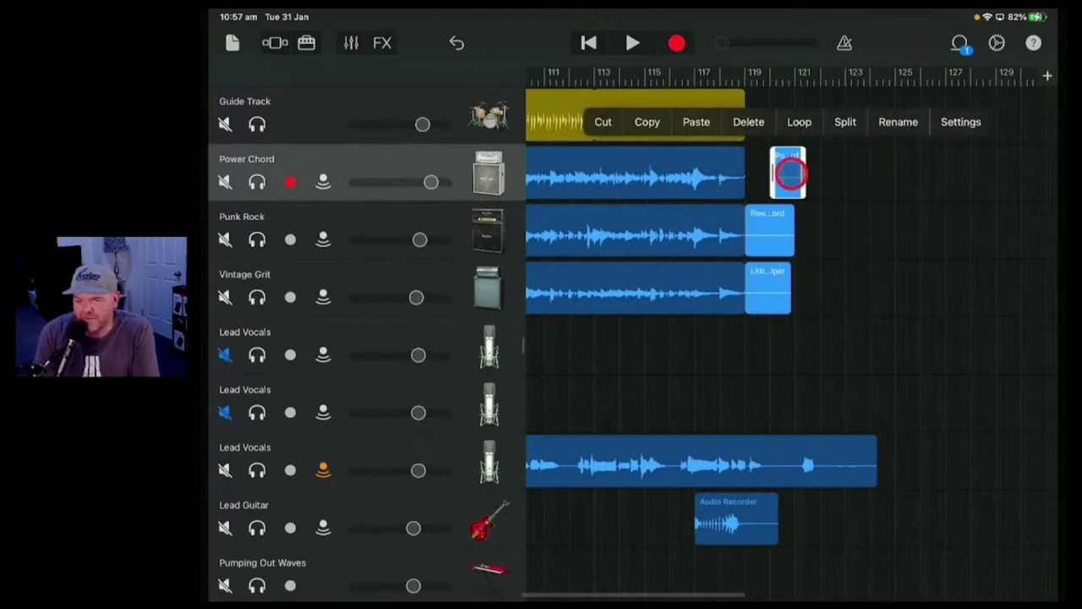
{"action": "left_click", "coordinate": [748, 122]}
Extend the repeated chorus's Power Chord, Punk Rock and Vintage Grit regions from bar 119 to just past bar 122
{"action": "left_click_drag", "start_coordinate": [738, 177], "coordinate": [830, 180]}
{"action": "left_click", "coordinate": [712, 229]}
{"action": "left_click_drag", "start_coordinate": [740, 229], "coordinate": [832, 234]}
{"action": "left_click", "coordinate": [715, 290]}
{"action": "left_click_drag", "start_coordinate": [741, 289], "coordinate": [831, 285]}
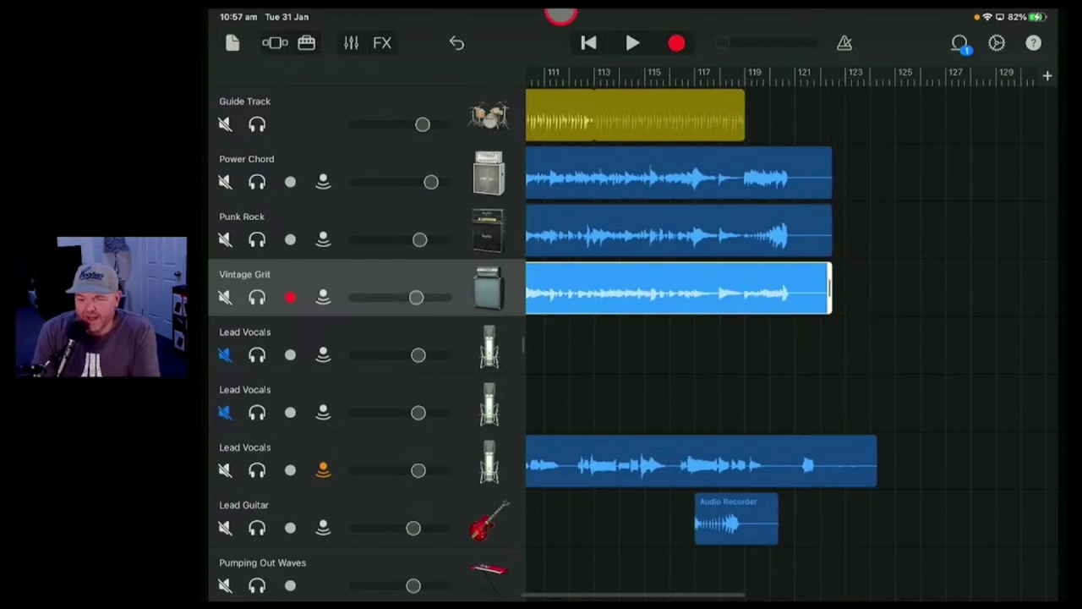
Play back the song's ending with the extended guitars and the new vocal
{"action": "left_click", "coordinate": [681, 71]}
{"action": "left_click", "coordinate": [632, 43]}
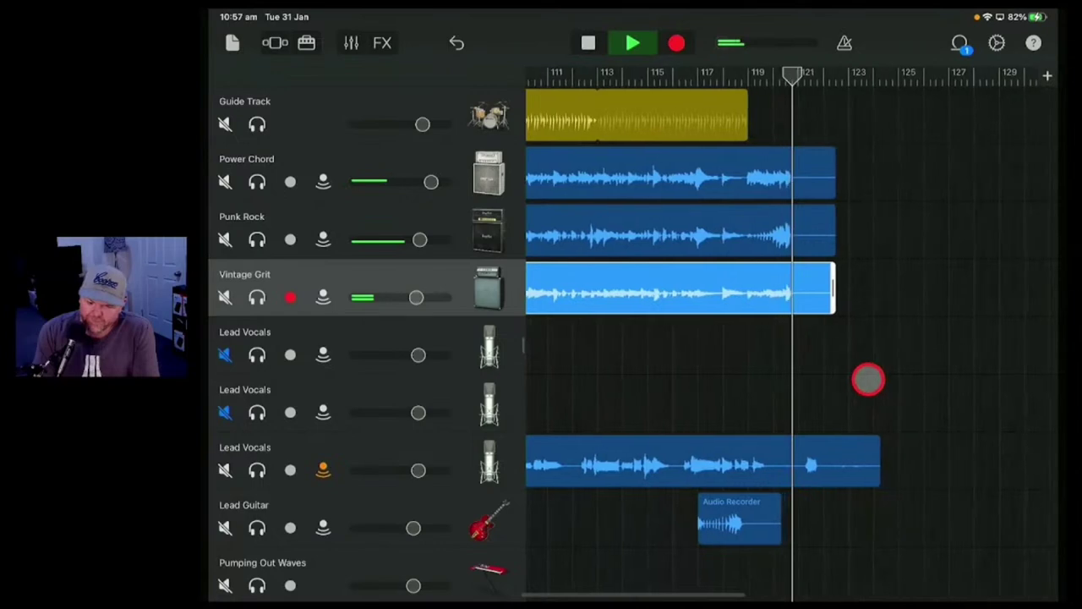
{"action": "left_click", "coordinate": [626, 43]}
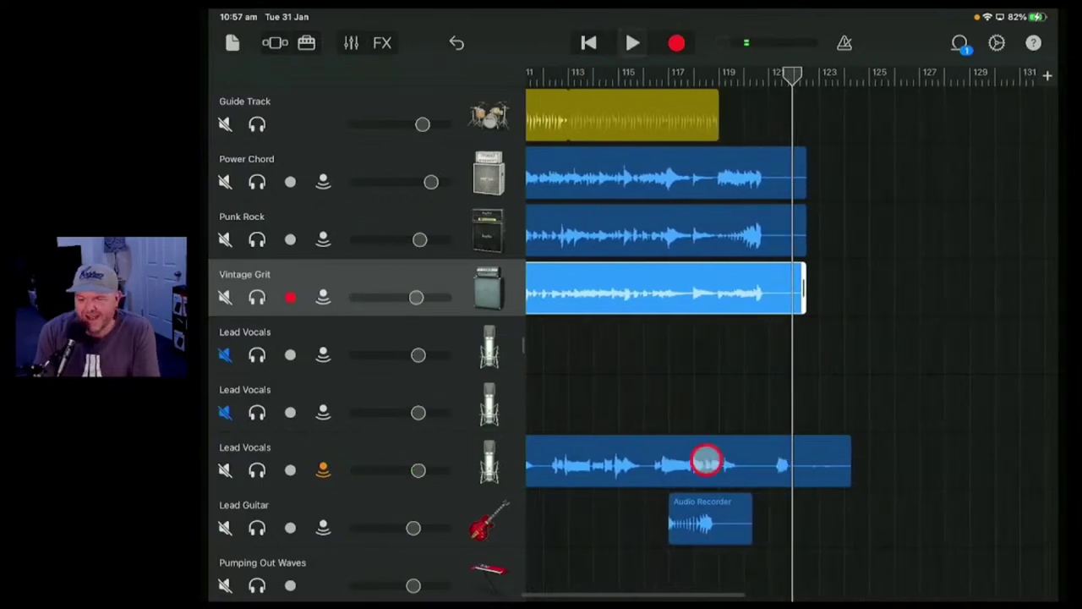
Delete the short Lead Guitar region starting at bar 117 near the song's end
{"action": "left_click", "coordinate": [707, 520]}
{"action": "left_click", "coordinate": [704, 517]}
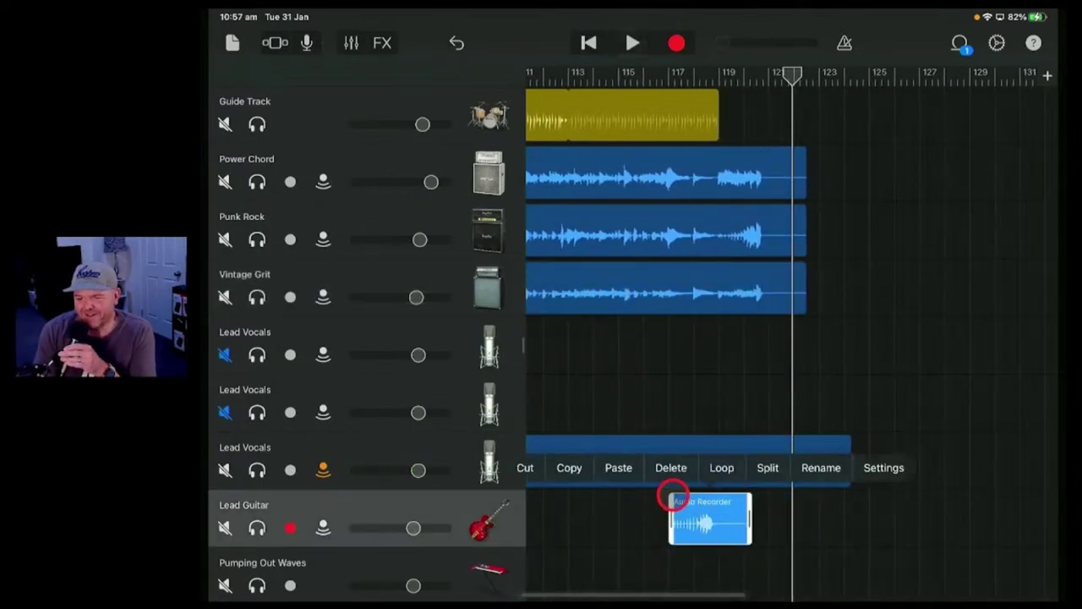
{"action": "left_click", "coordinate": [667, 470]}
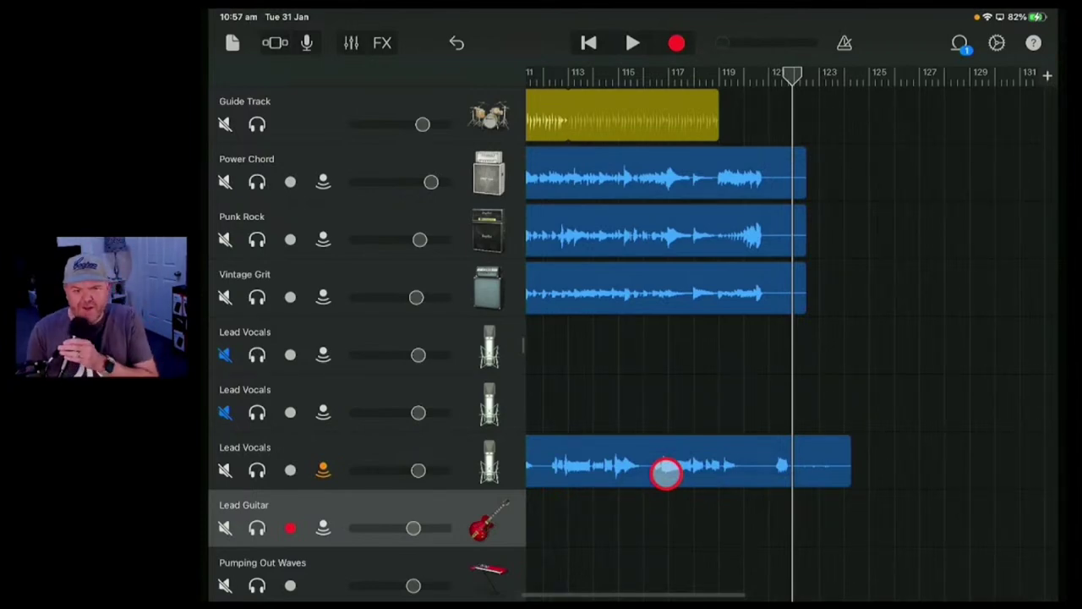
Play back the transition from the final chorus into the repeated chorus, starting around bar 103
{"action": "left_click_drag", "start_coordinate": [666, 473], "coordinate": [845, 475]}
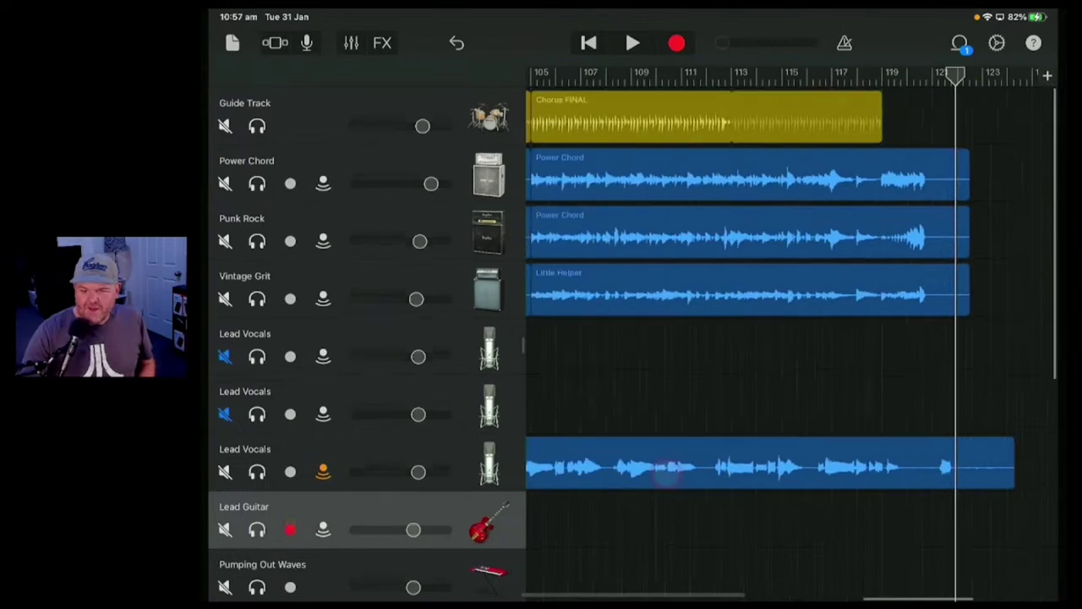
{"action": "left_click", "coordinate": [681, 411]}
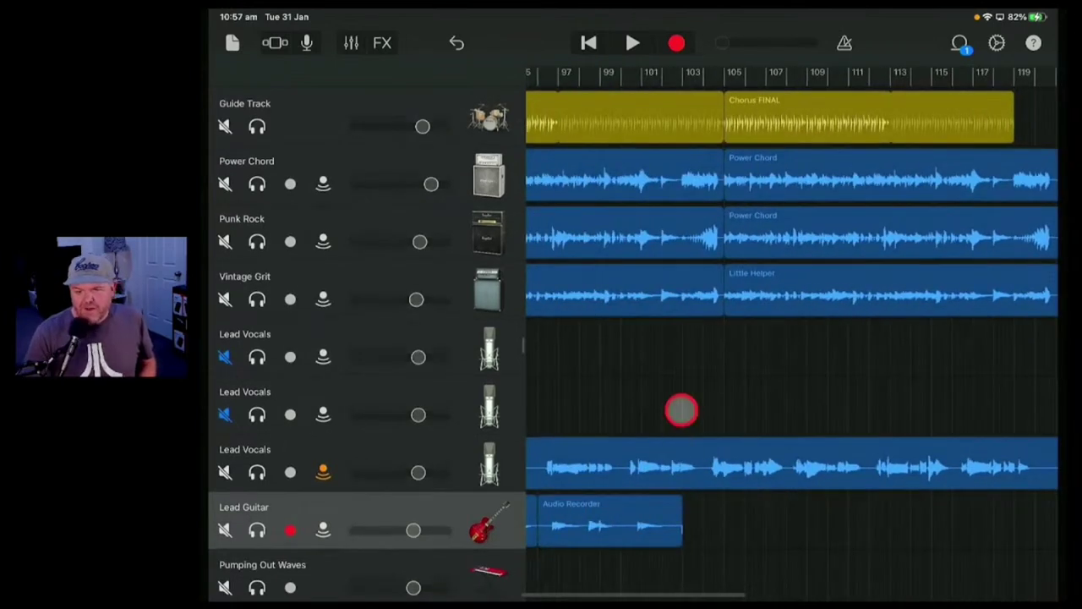
{"action": "left_click", "coordinate": [692, 102]}
{"action": "left_click_drag", "start_coordinate": [688, 85], "coordinate": [664, 76]}
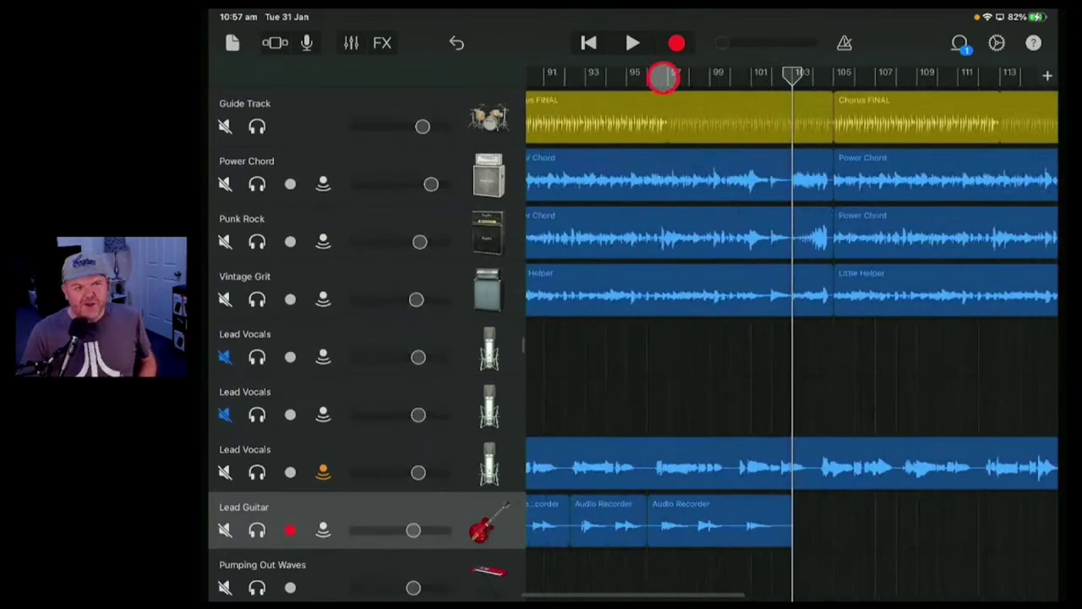
{"action": "left_click", "coordinate": [636, 43]}
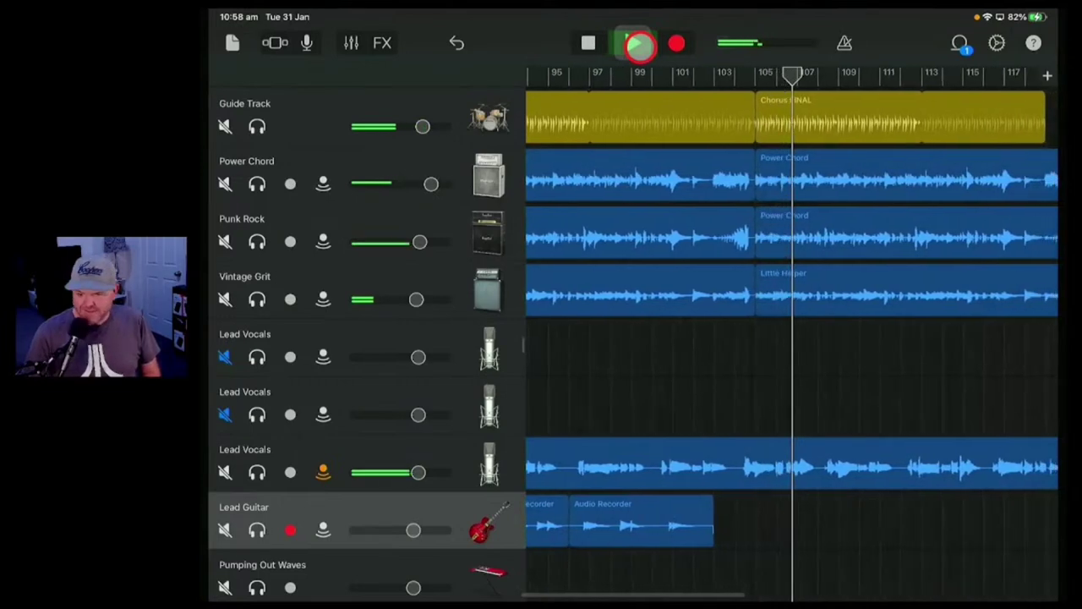
Trim the end of the Guide Track's first Chorus FINAL region to about bar 104.7, leaving a drum gap before bar 105
{"action": "scroll", "coordinate": [791, 338], "scroll_direction": "up", "scroll_amount": 5}
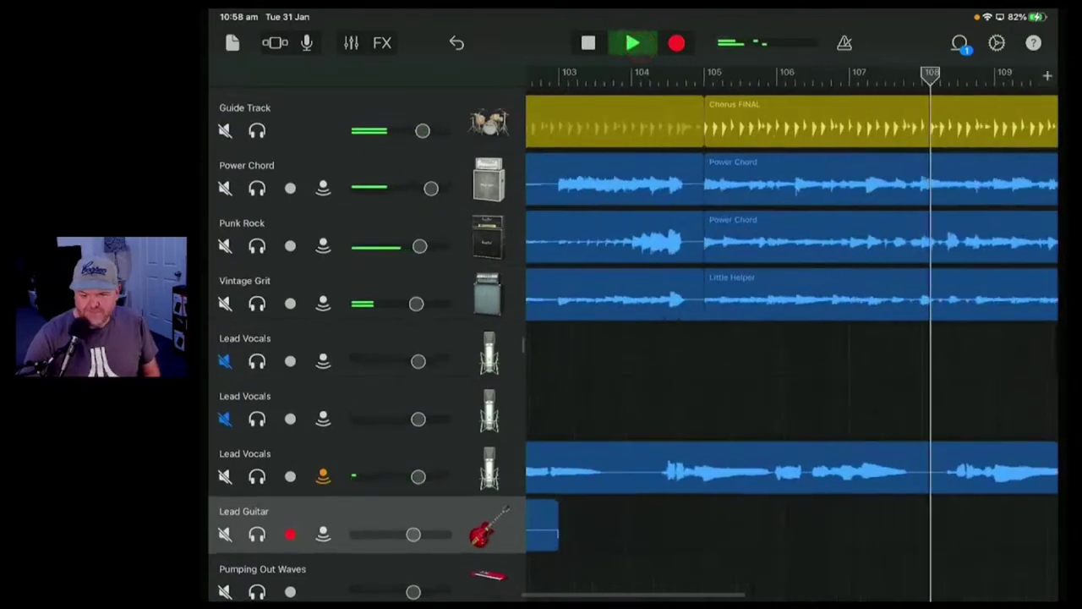
{"action": "left_click", "coordinate": [338, 106]}
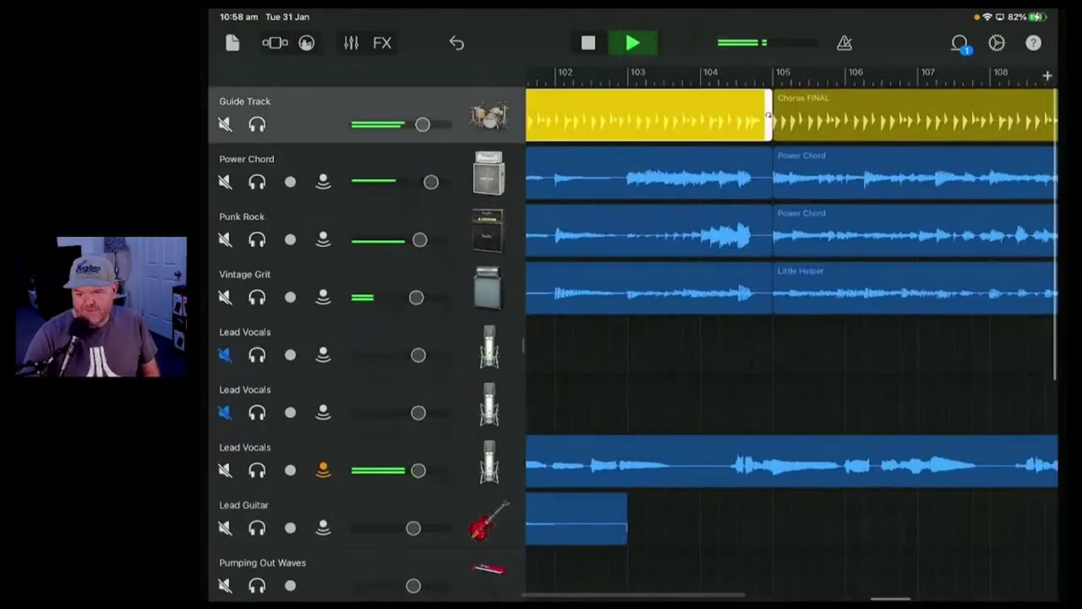
{"action": "left_click", "coordinate": [913, 119]}
{"action": "scroll", "coordinate": [791, 338], "scroll_direction": "up", "scroll_amount": 3}
{"action": "scroll", "coordinate": [792, 338], "scroll_direction": "up", "scroll_amount": 2}
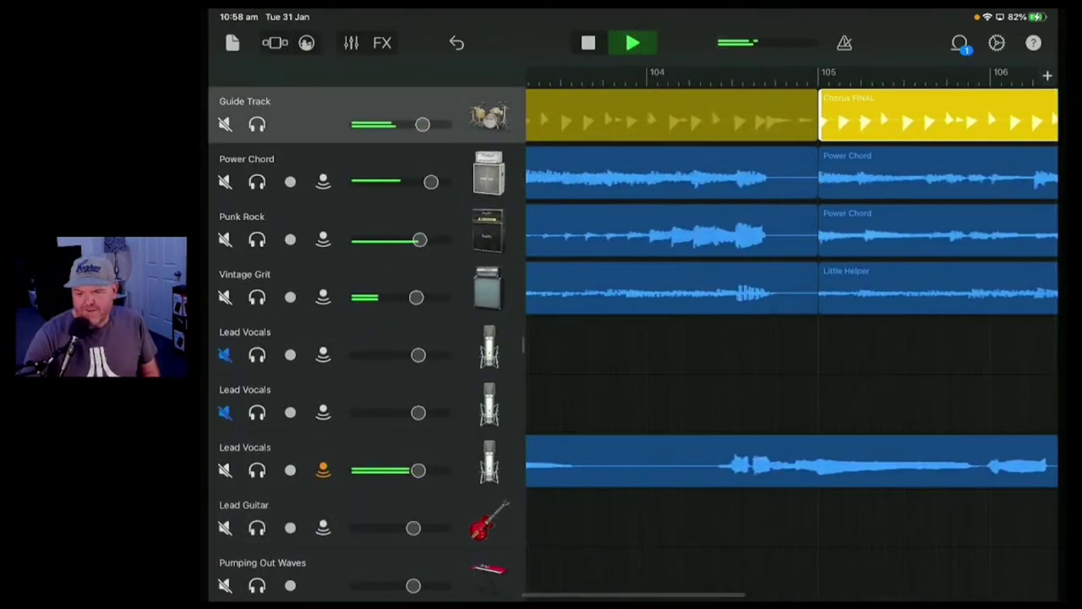
{"action": "left_click", "coordinate": [668, 118]}
{"action": "left_click_drag", "start_coordinate": [814, 119], "coordinate": [764, 118]}
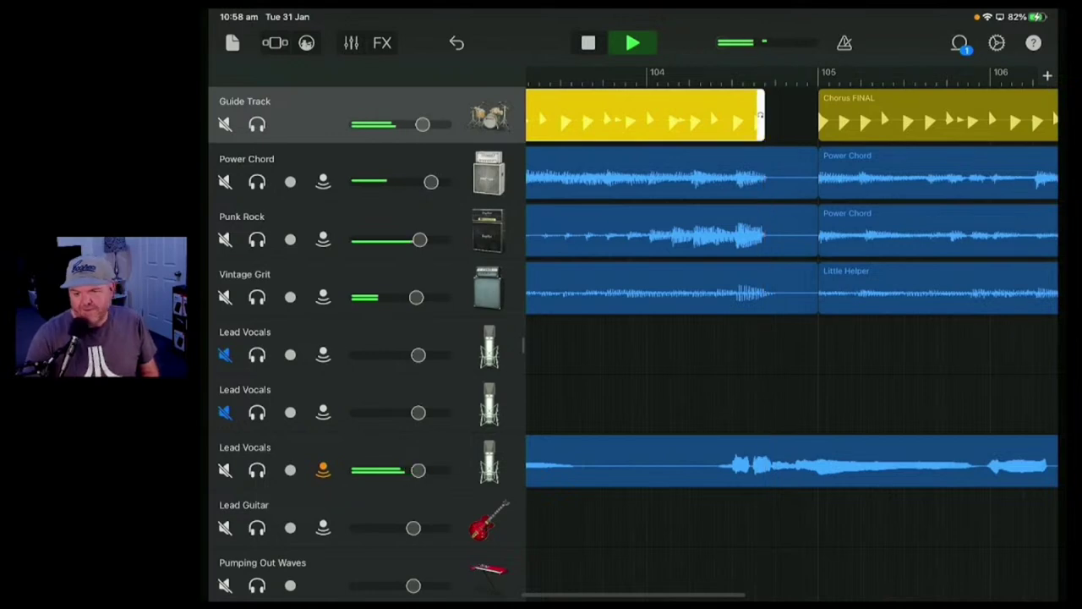
Play back the transition into the repeated chorus from around bar 104 to check the drum gap
{"action": "scroll", "coordinate": [760, 338], "scroll_direction": "down", "scroll_amount": 5}
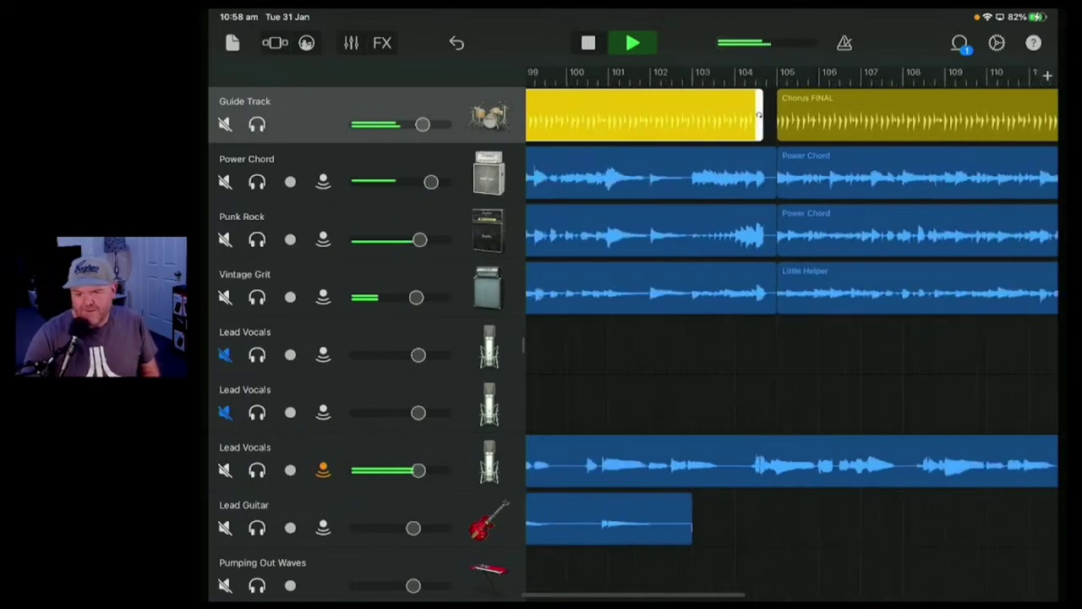
{"action": "left_click", "coordinate": [724, 74]}
{"action": "scroll", "coordinate": [761, 338], "scroll_direction": "up", "scroll_amount": 3}
{"action": "left_click_drag", "start_coordinate": [652, 74], "coordinate": [715, 74]}
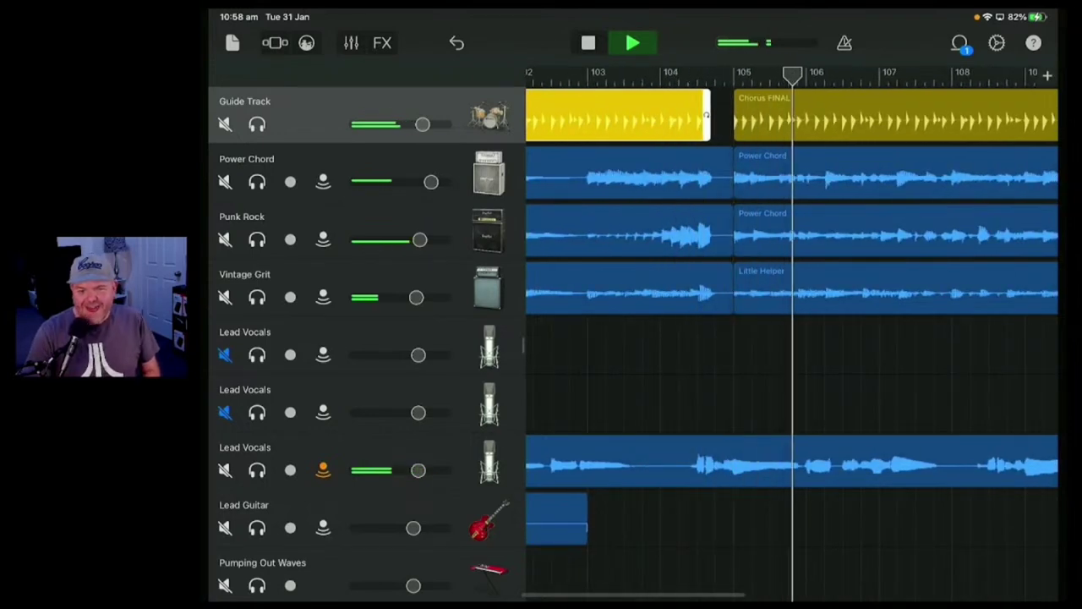
{"action": "left_click", "coordinate": [633, 38]}
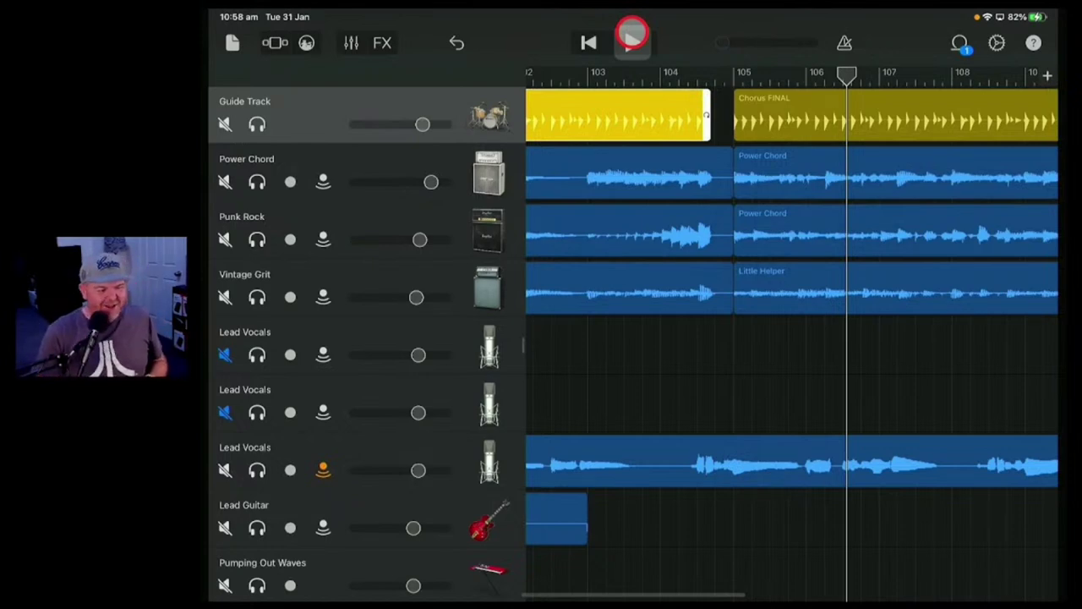
{"action": "scroll", "coordinate": [791, 338], "scroll_direction": "down", "scroll_amount": 3}
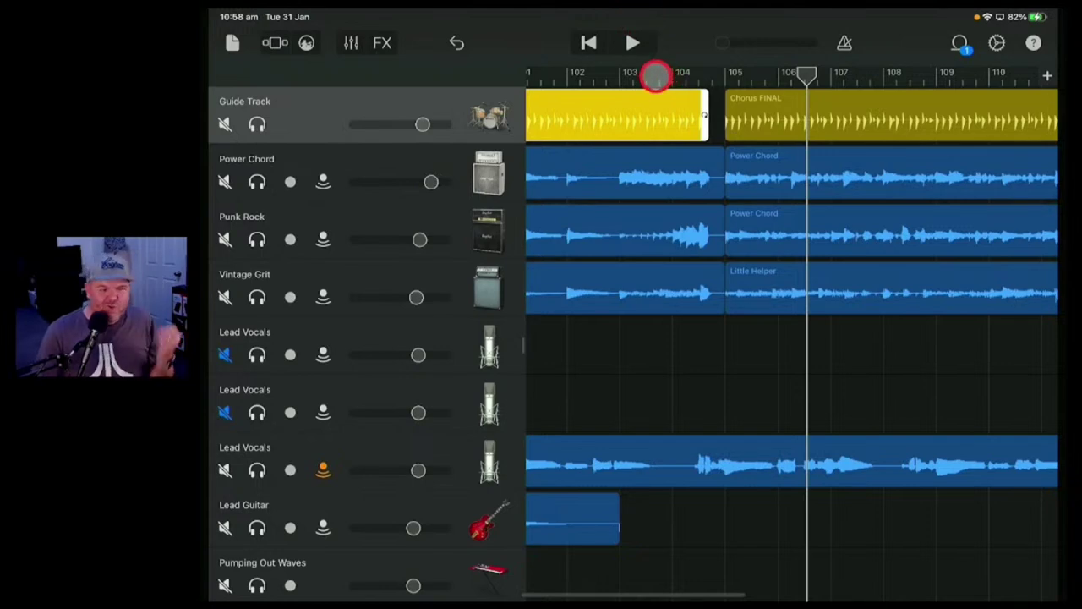
{"action": "left_click", "coordinate": [668, 73]}
{"action": "left_click", "coordinate": [632, 43]}
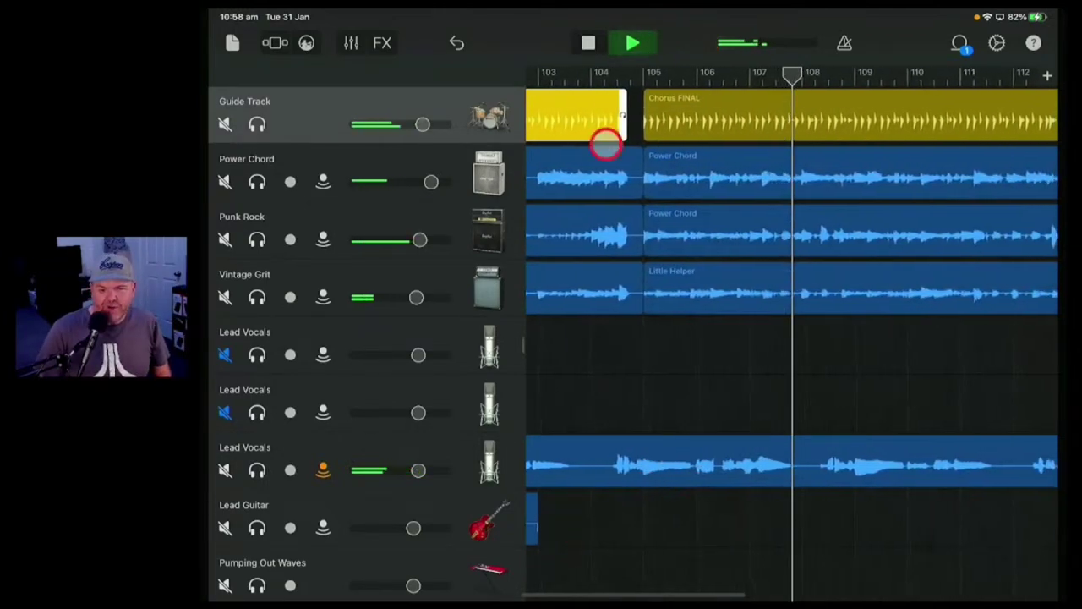
{"action": "left_click", "coordinate": [632, 41]}
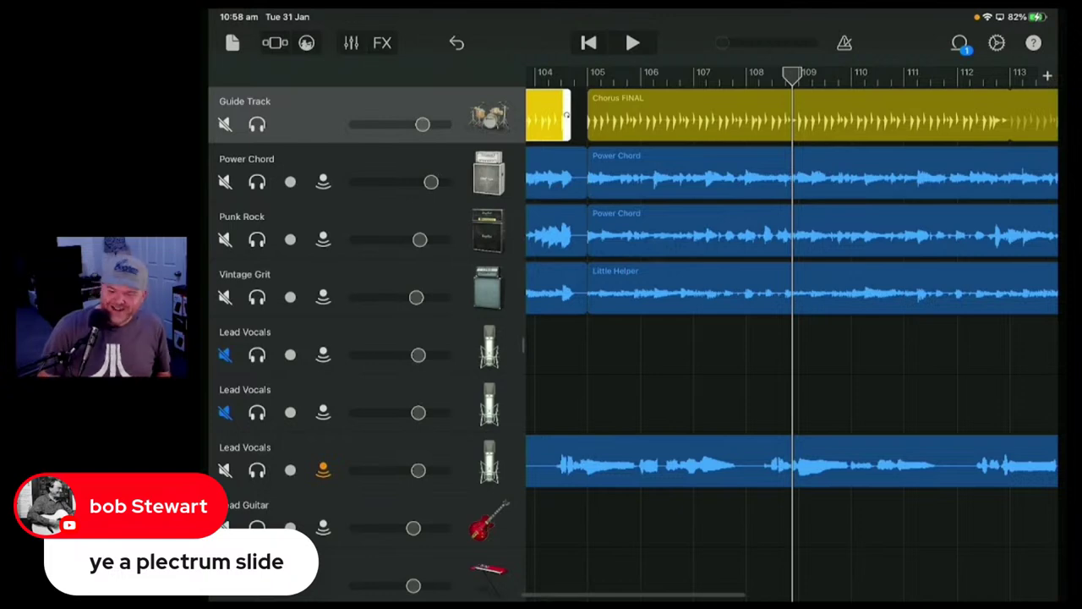
{"action": "scroll", "coordinate": [791, 338], "scroll_direction": "down", "scroll_amount": 5}
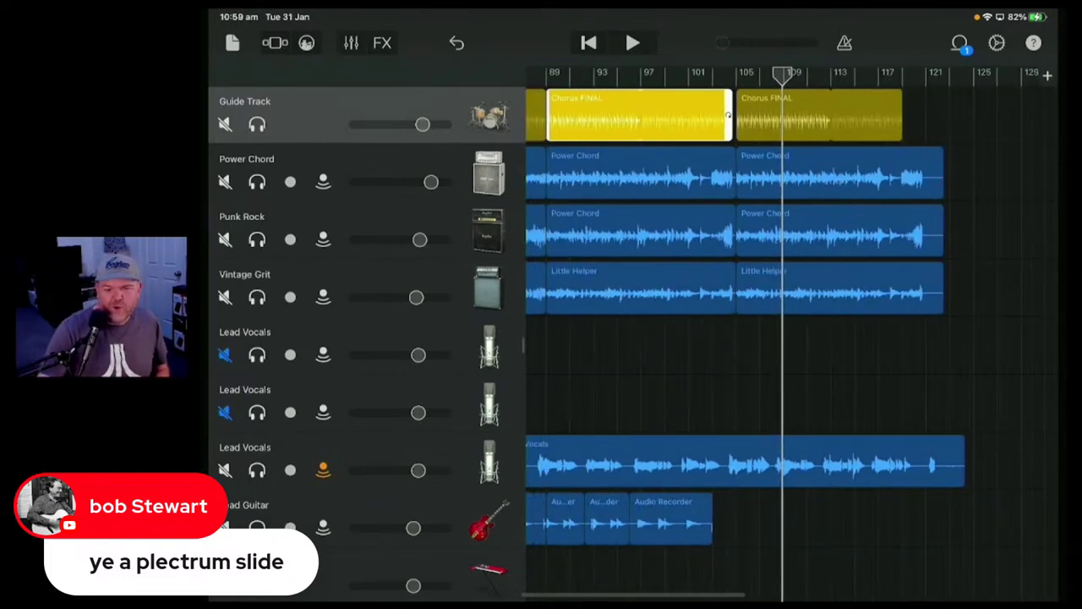
{"action": "scroll", "coordinate": [791, 338], "scroll_direction": "down", "scroll_amount": 5}
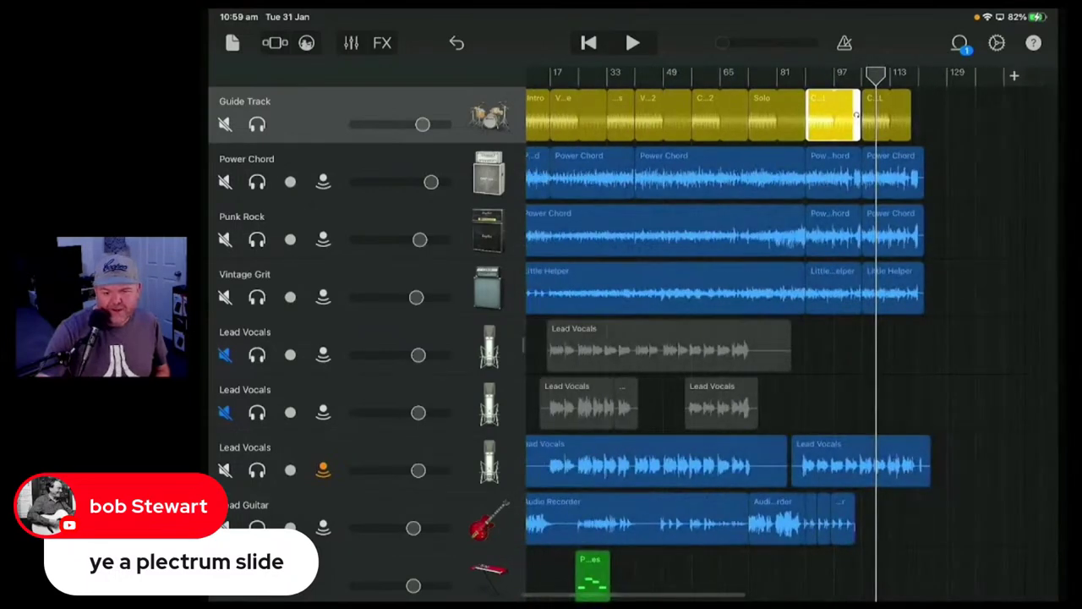
{"action": "scroll", "coordinate": [777, 338], "scroll_direction": "left", "scroll_amount": 2}
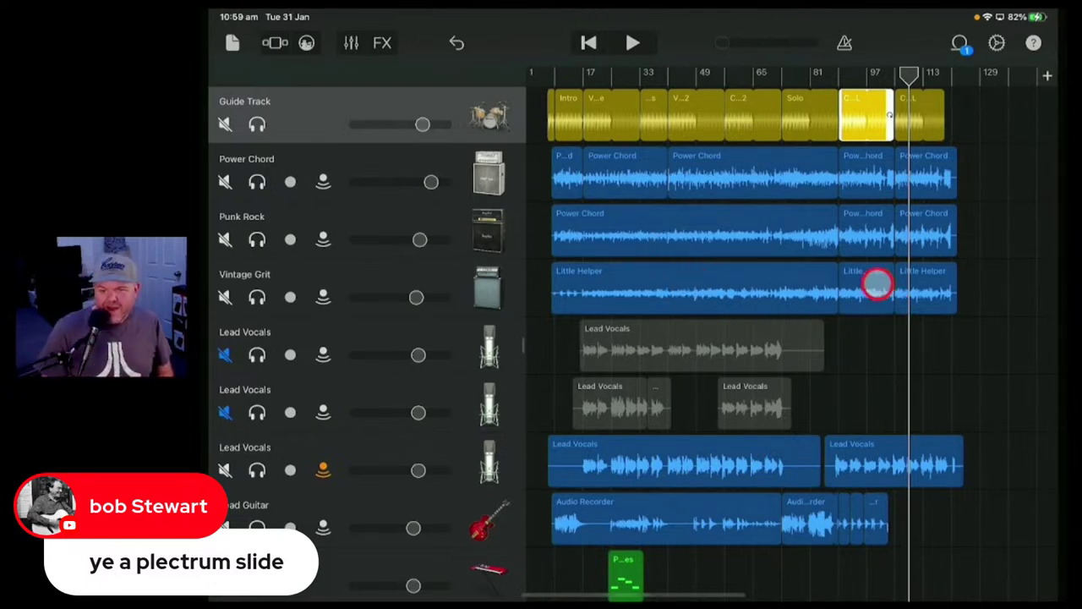
In the OneNote lyrics page, colour the Verse 2 line "Some people won't come back from down below" red
{"action": "scroll", "coordinate": [874, 283], "scroll_direction": "down", "scroll_amount": 3}
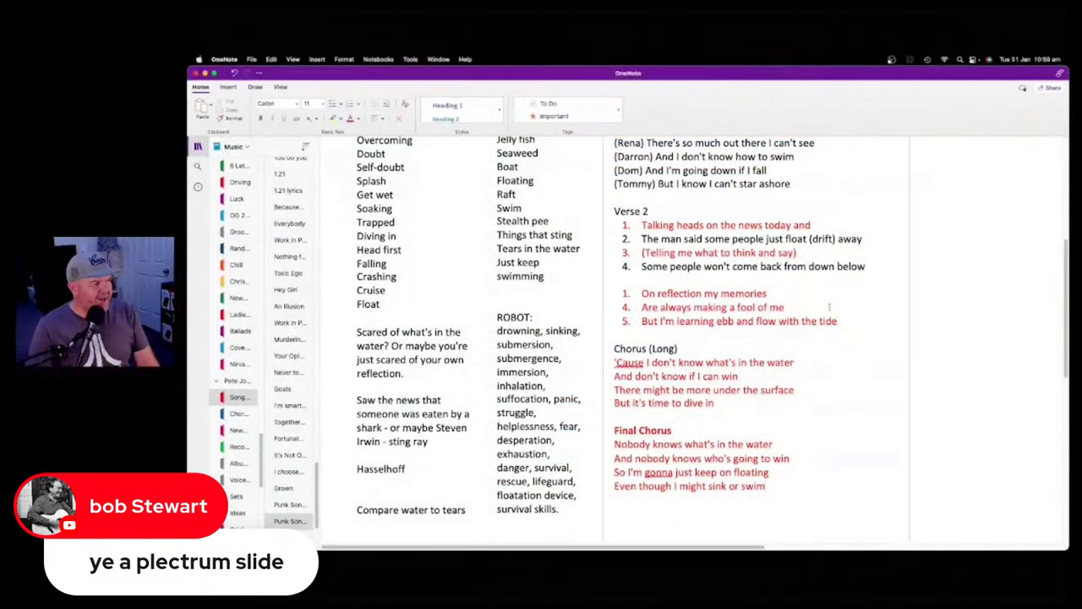
{"action": "scroll", "coordinate": [626, 338], "scroll_direction": "up", "scroll_amount": 3}
{"action": "scroll", "coordinate": [766, 279], "scroll_direction": "up", "scroll_amount": 4}
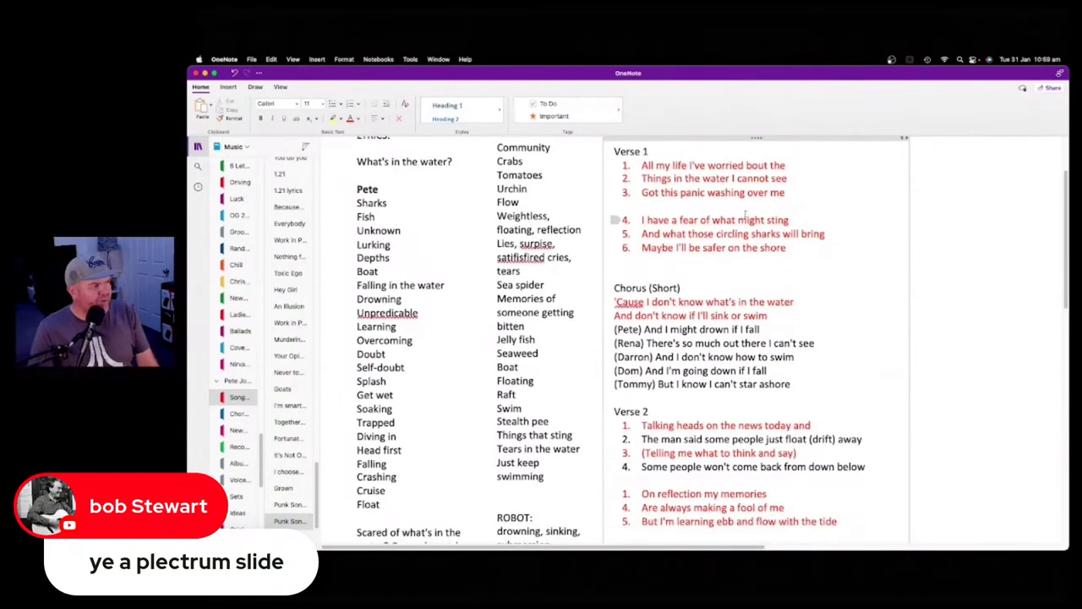
{"action": "scroll", "coordinate": [731, 281], "scroll_direction": "down", "scroll_amount": 2}
{"action": "scroll", "coordinate": [698, 247], "scroll_direction": "down", "scroll_amount": 3}
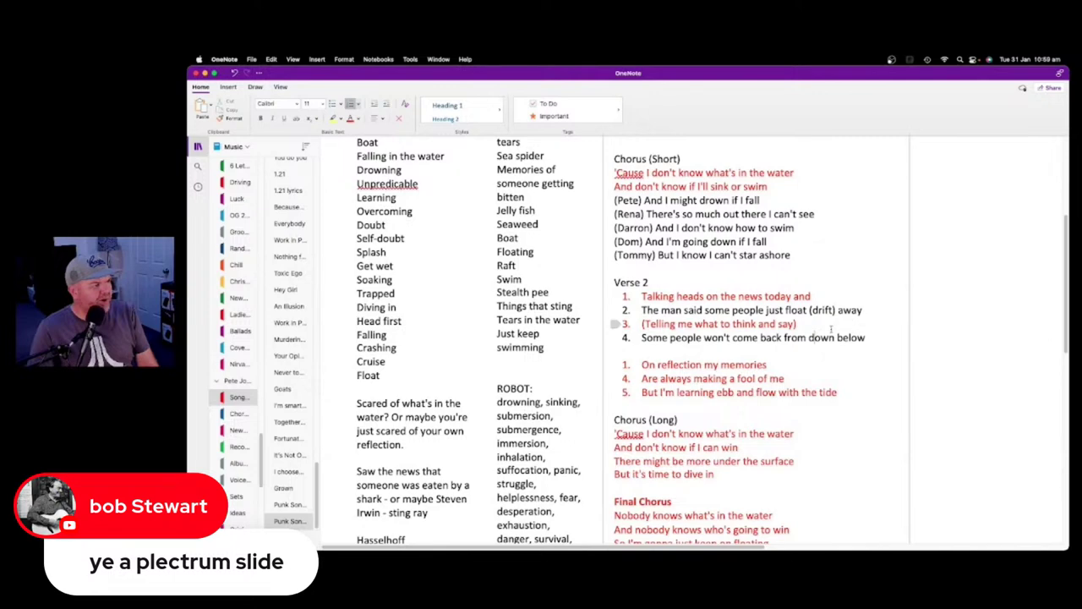
{"action": "left_click_drag", "start_coordinate": [870, 337], "coordinate": [644, 339]}
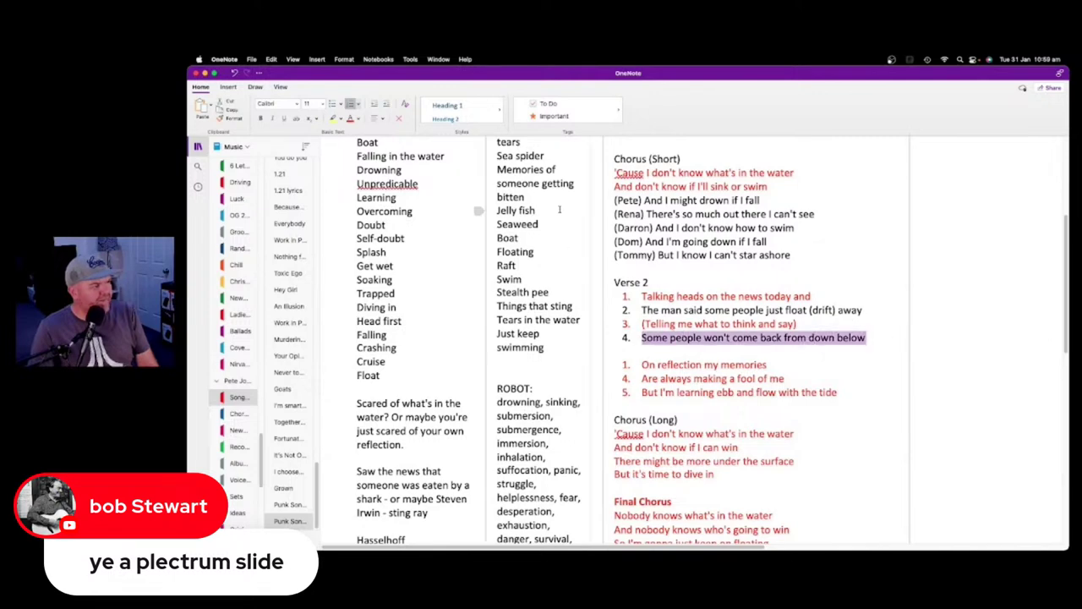
{"action": "left_click", "coordinate": [349, 118]}
{"action": "scroll", "coordinate": [745, 336], "scroll_direction": "down", "scroll_amount": 3}
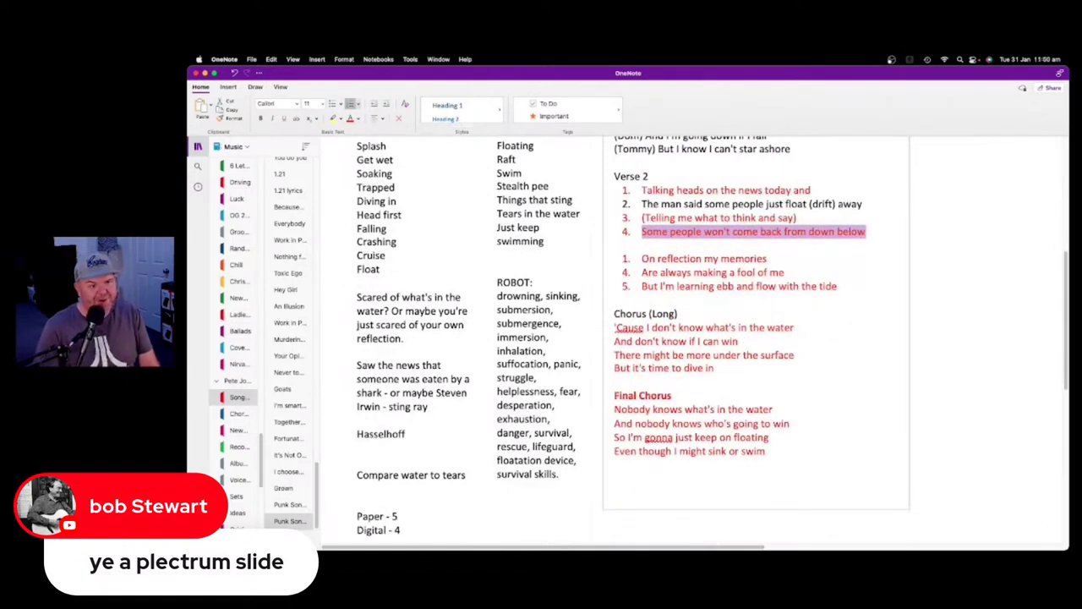
Follow the song lyrics on the OneNote page through the verses and choruses
{"action": "key", "text": "super+Tab"}
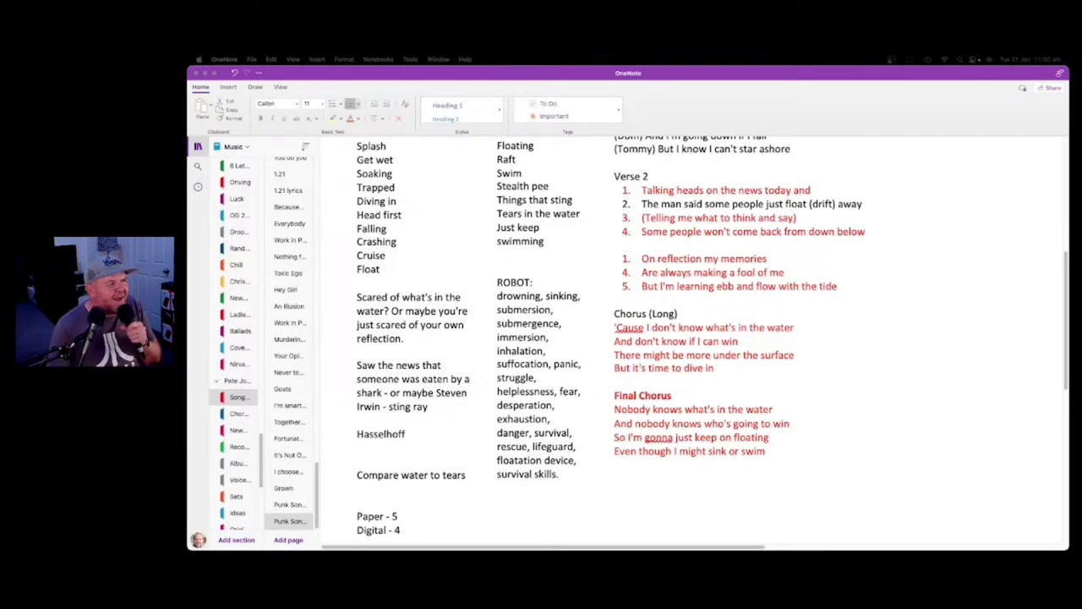
{"action": "scroll", "coordinate": [821, 305], "scroll_direction": "up", "scroll_amount": 5}
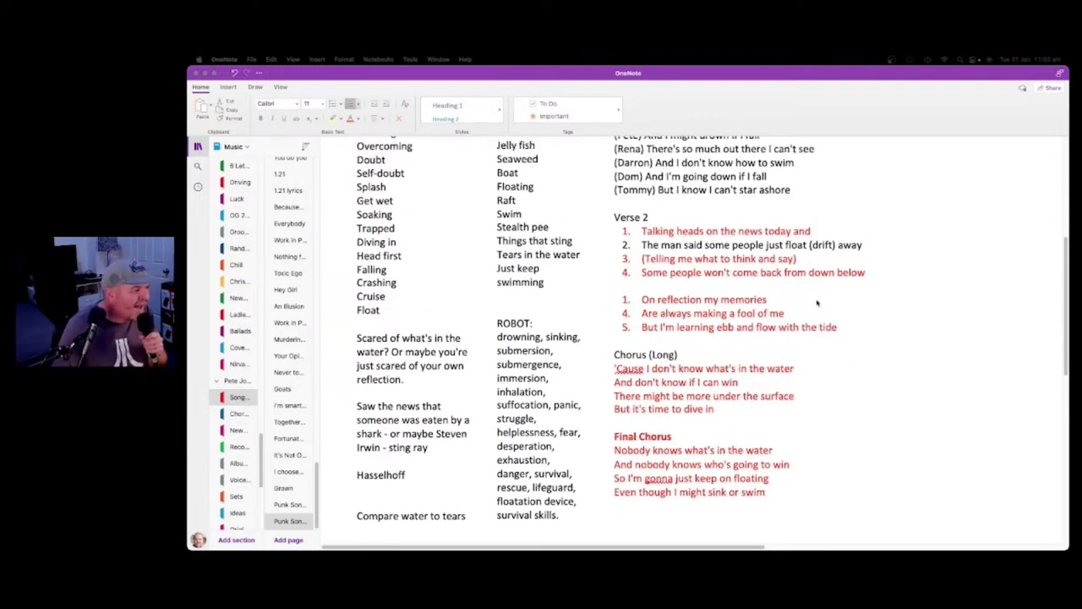
{"action": "scroll", "coordinate": [820, 304], "scroll_direction": "up", "scroll_amount": 3}
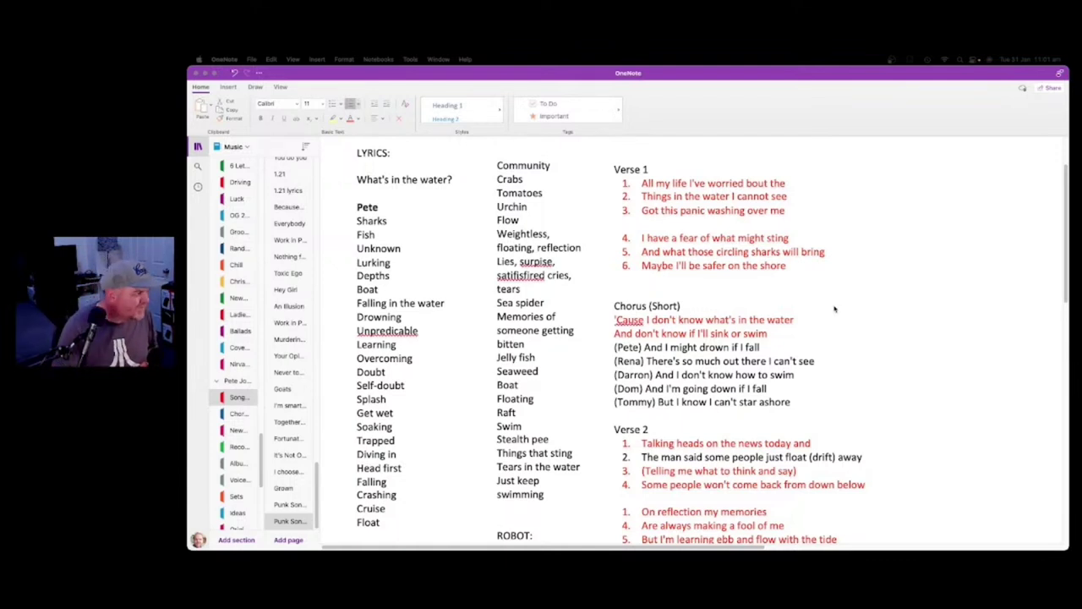
{"action": "scroll", "coordinate": [834, 308], "scroll_direction": "down", "scroll_amount": 3}
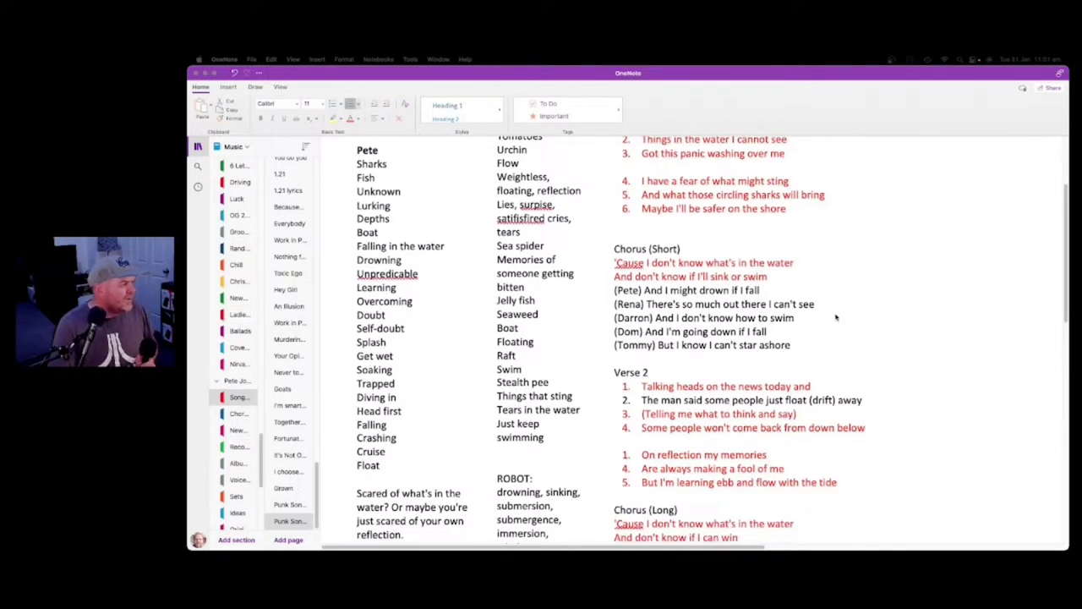
{"action": "scroll", "coordinate": [835, 317], "scroll_direction": "down", "scroll_amount": 1}
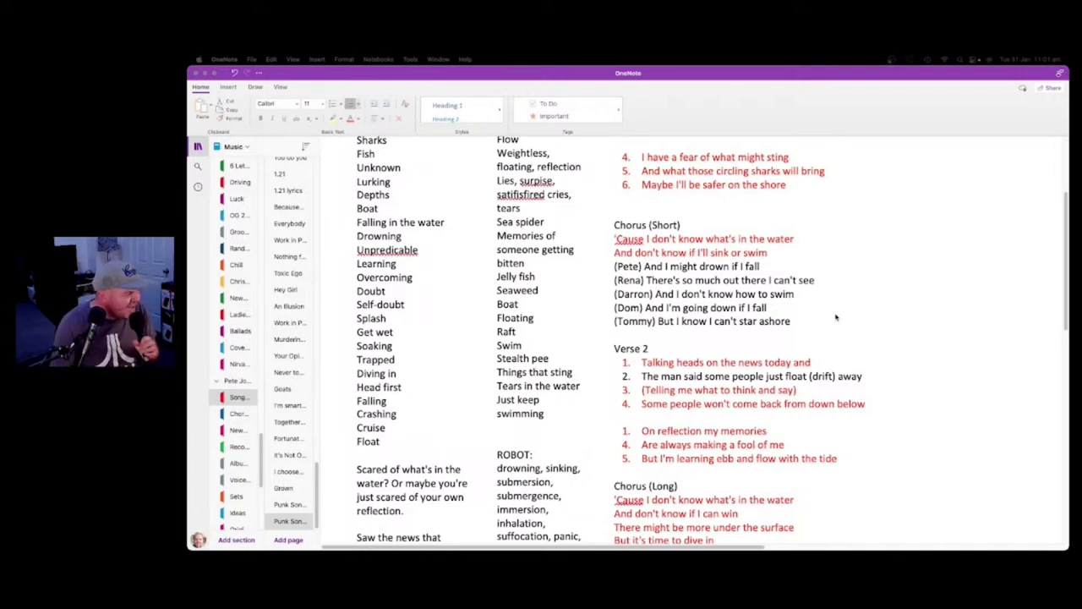
{"action": "scroll", "coordinate": [836, 319], "scroll_direction": "down", "scroll_amount": 3}
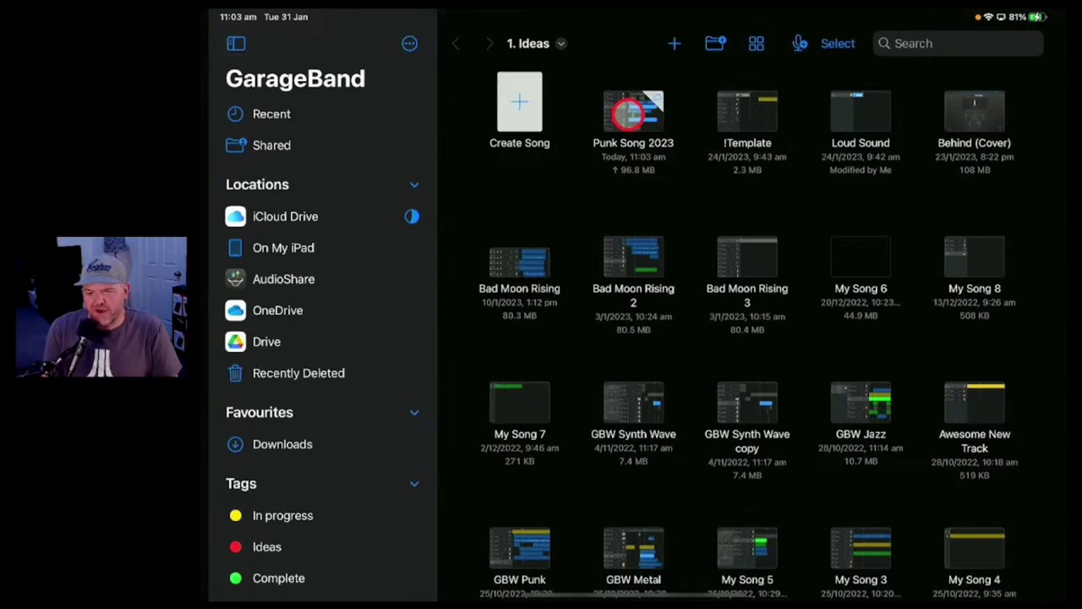
Open the Punk Song 2023 project
{"action": "left_click", "coordinate": [628, 114]}
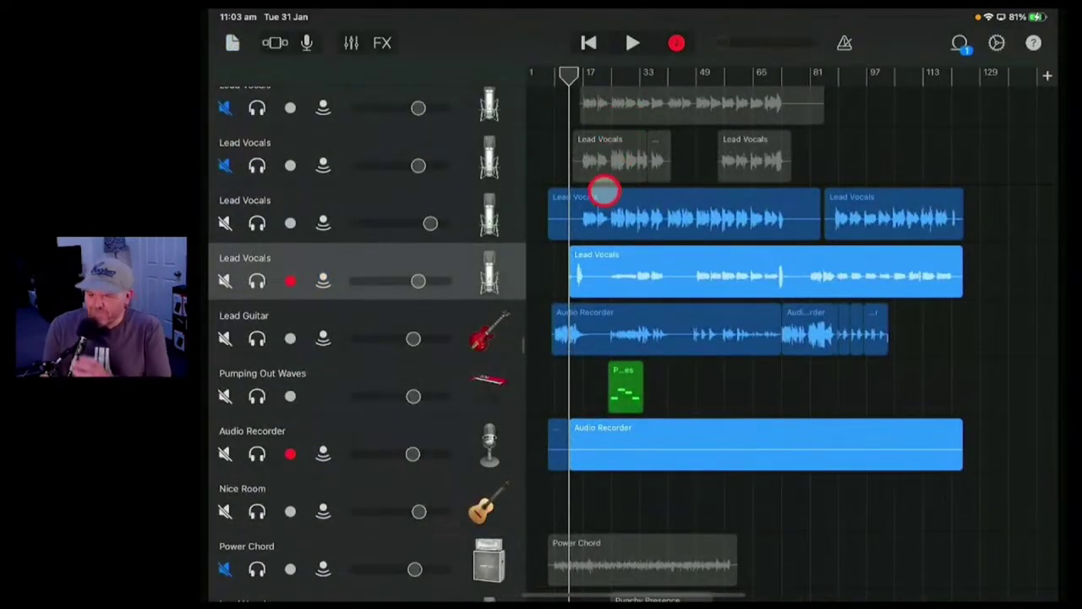
Rename the Audio Recorder track as "Vox Back. Ideas"
{"action": "left_click", "coordinate": [494, 443]}
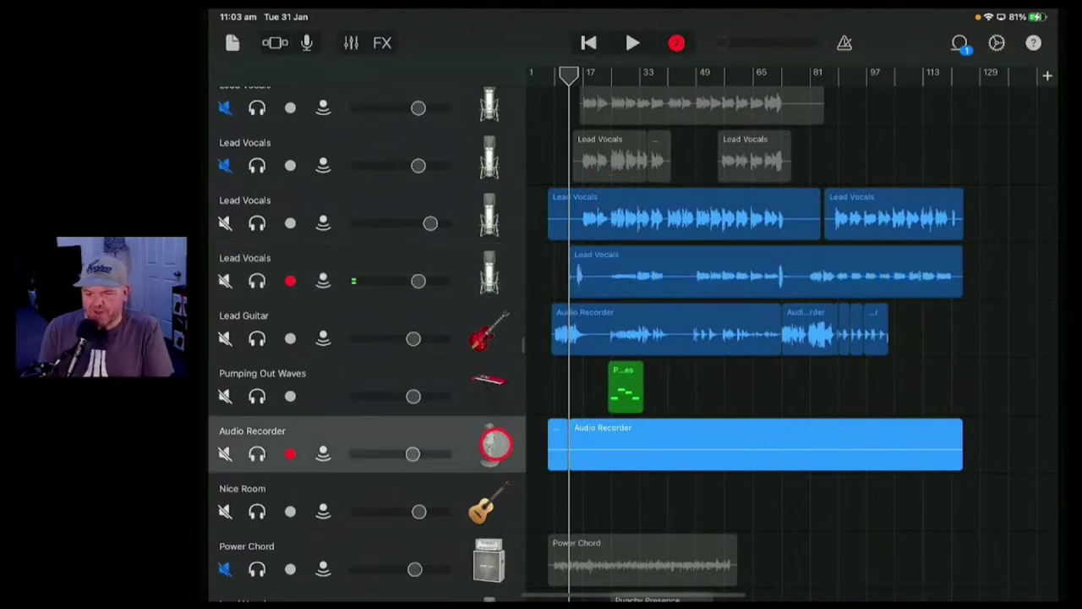
{"action": "left_click", "coordinate": [494, 444]}
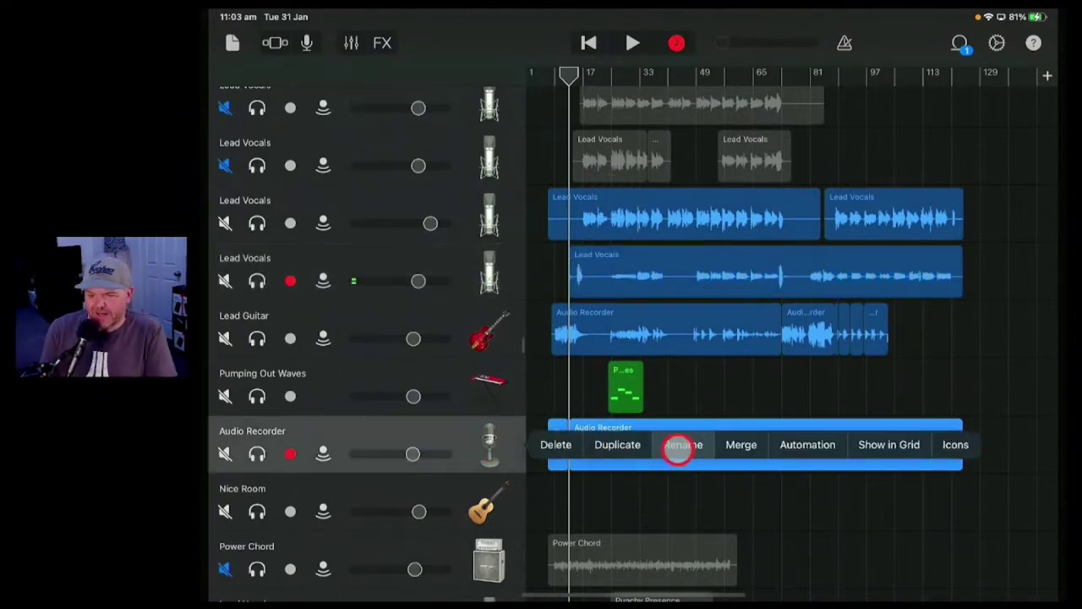
{"action": "left_click", "coordinate": [679, 446]}
{"action": "key", "text": "BackSpace"}
{"action": "key", "text": "BackSpace"}
{"action": "key", "text": "BackSpace"}
{"action": "key", "text": "BackSpace"}
{"action": "key", "text": "BackSpace"}
{"action": "key", "text": "BackSpace"}
{"action": "key", "text": "BackSpace"}
{"action": "key", "text": "BackSpace"}
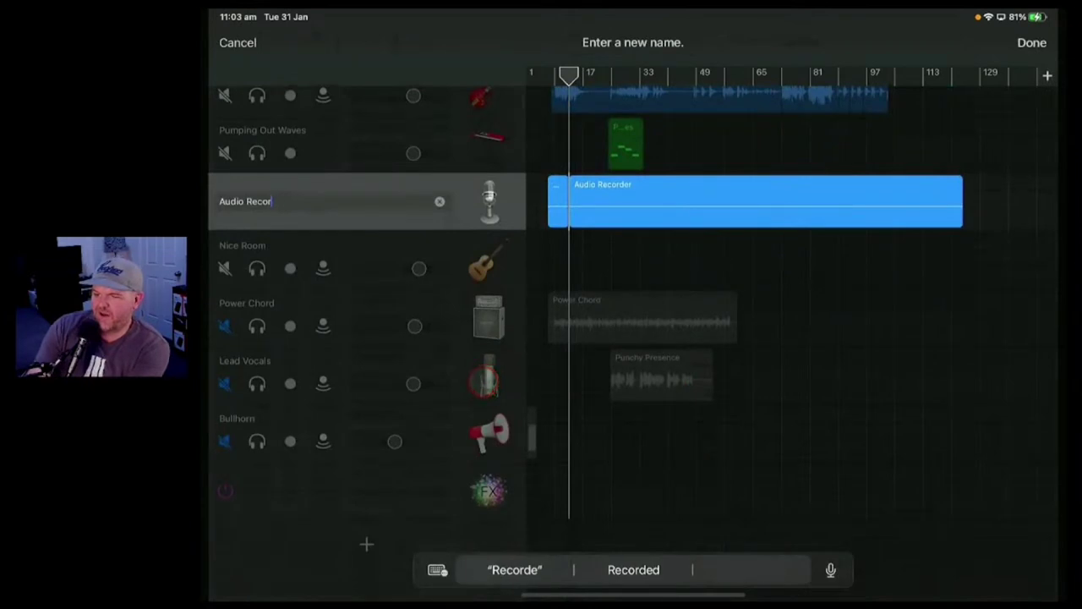
{"action": "key", "text": "BackSpace"}
{"action": "key", "text": "BackSpace"}
{"action": "key", "text": "BackSpace"}
{"action": "key", "text": "BackSpace"}
{"action": "key", "text": "BackSpace"}
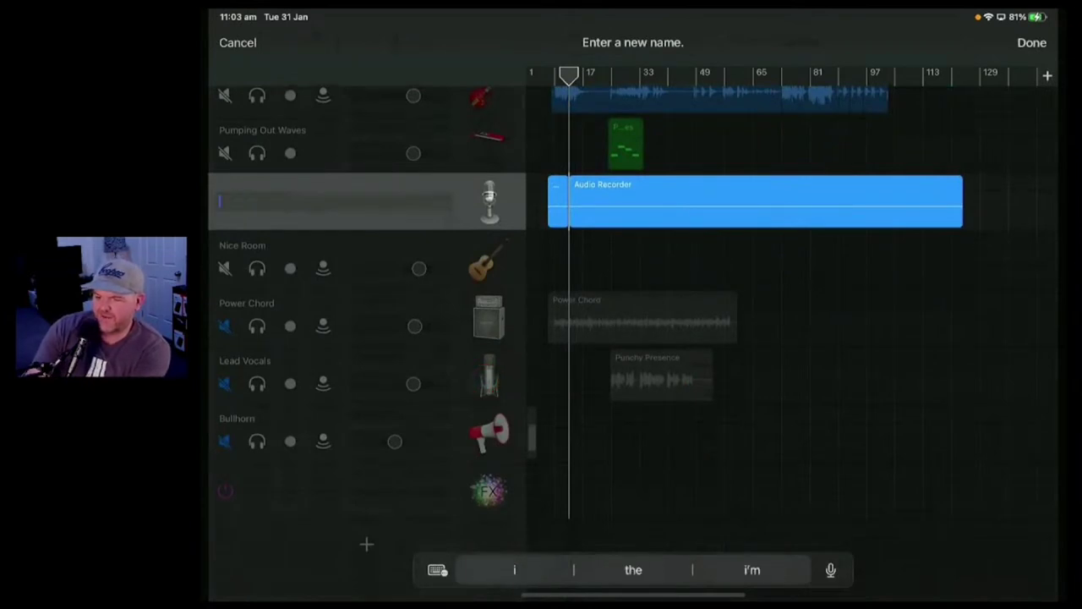
{"action": "type", "text": "Vox Ba"}
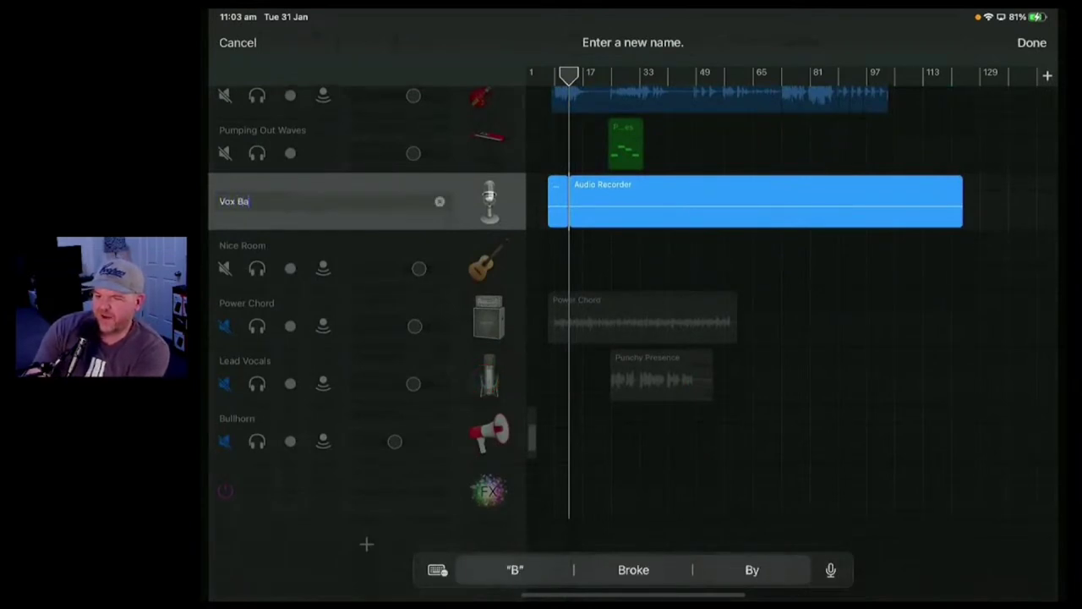
{"action": "type", "text": "ck. I"}
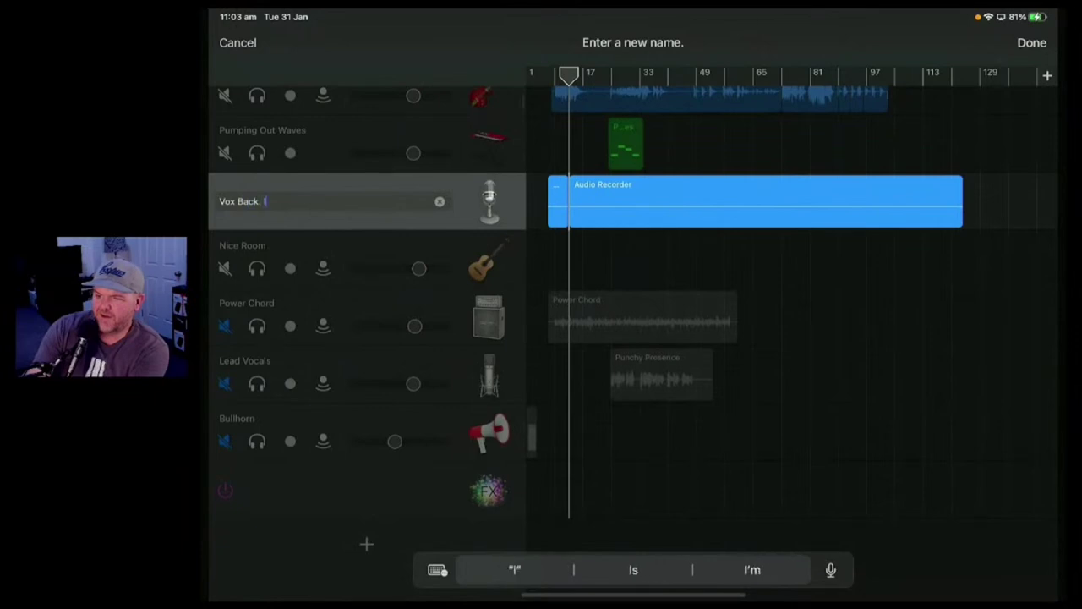
{"action": "type", "text": "deas"}
{"action": "key", "text": "Return"}
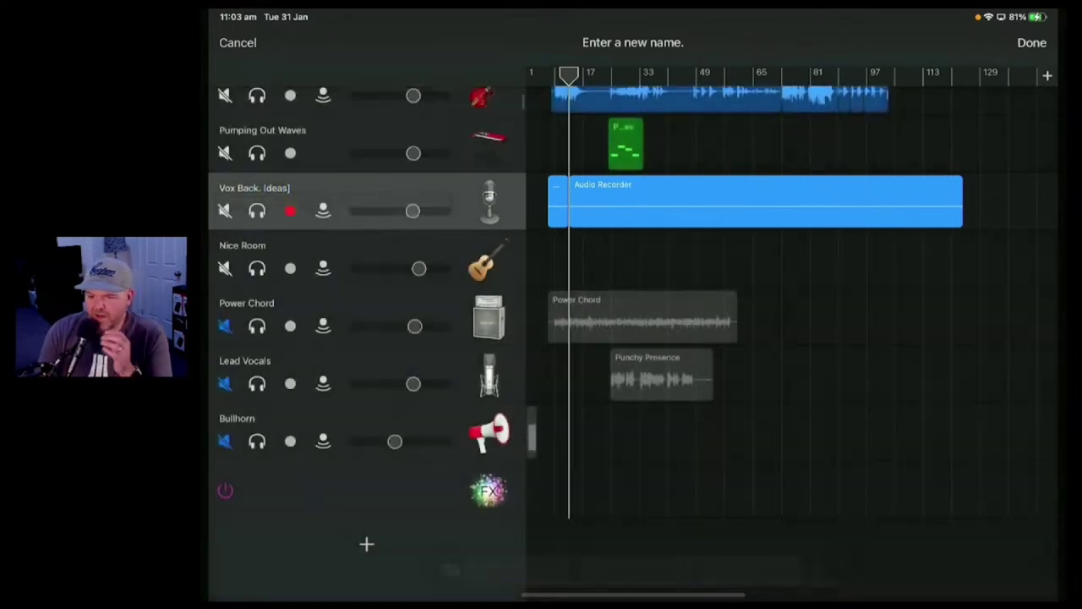
{"action": "scroll", "coordinate": [479, 398], "scroll_direction": "up", "scroll_amount": 10}
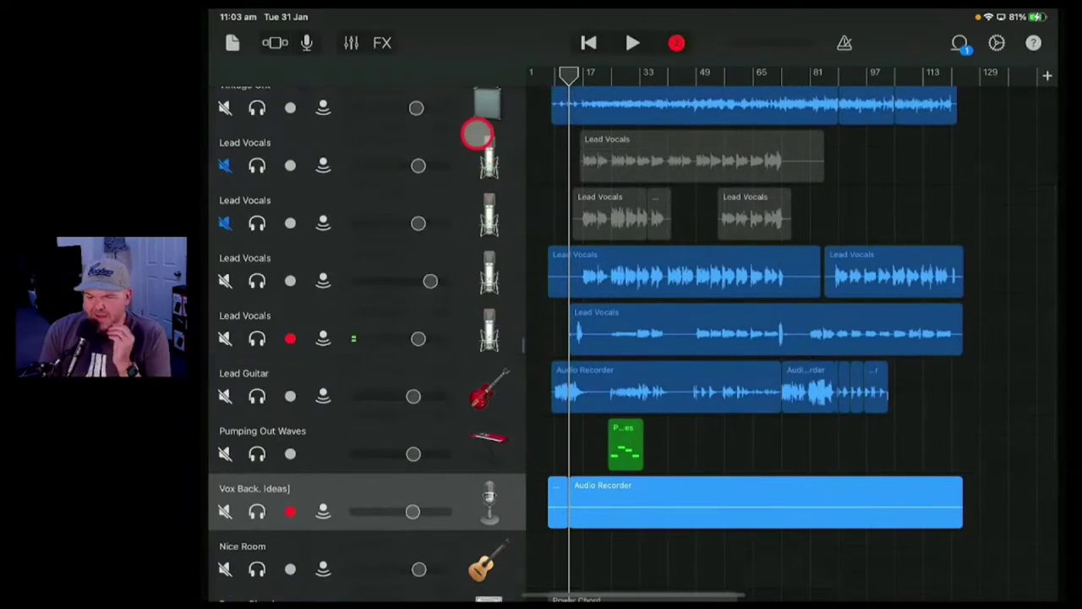
{"action": "scroll", "coordinate": [531, 304], "scroll_direction": "down", "scroll_amount": 5}
{"action": "scroll", "coordinate": [571, 296], "scroll_direction": "up", "scroll_amount": 5}
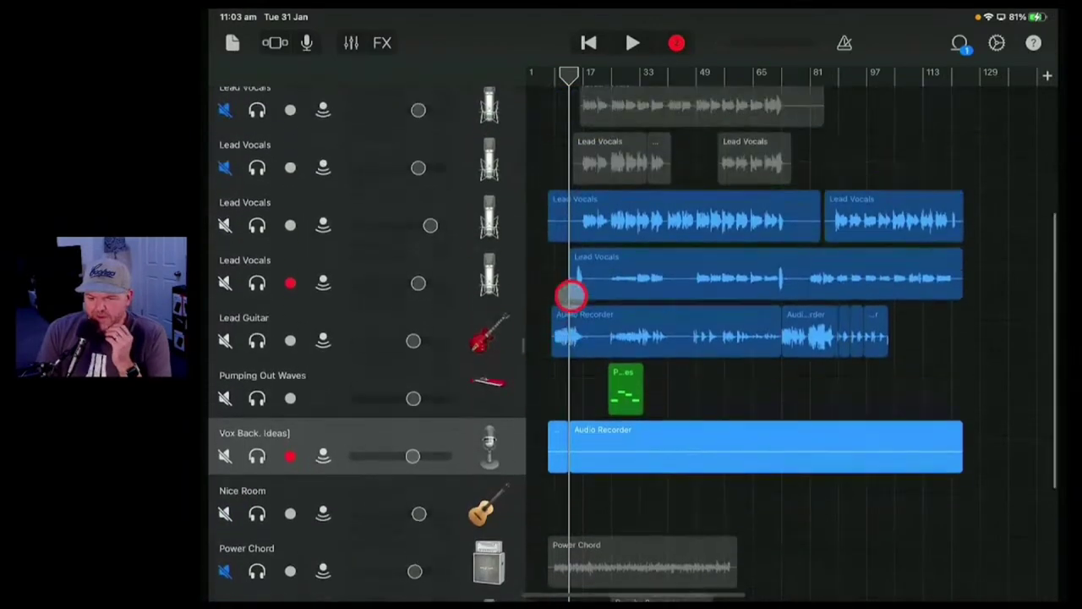
{"action": "left_click", "coordinate": [498, 248]}
{"action": "left_click", "coordinate": [223, 254]}
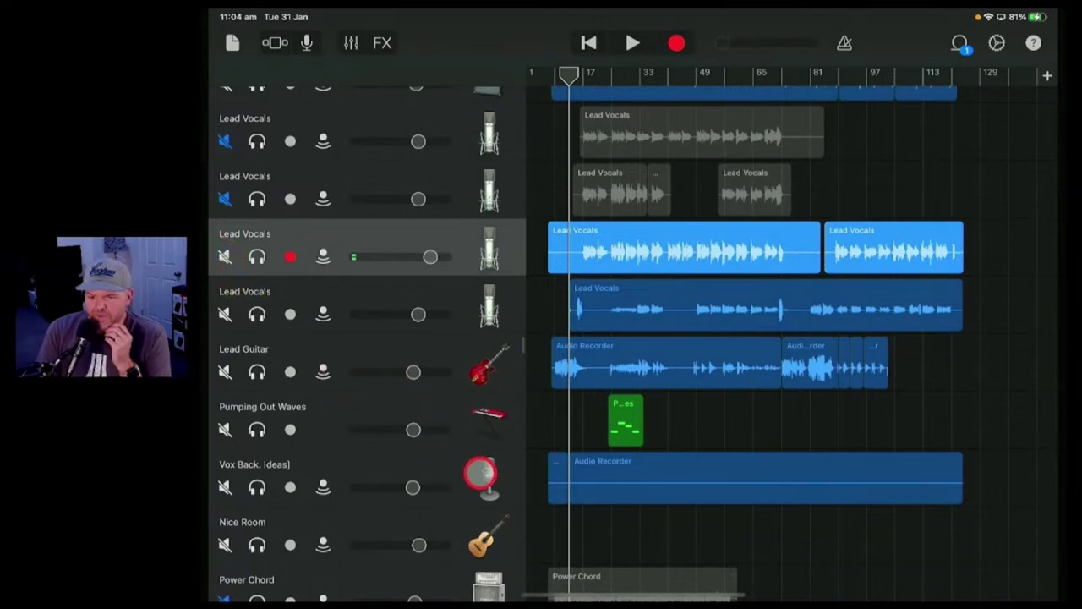
Rename the "Vox Back. Ideas" track below Pumping Out Waves as "Dummy"
{"action": "left_click", "coordinate": [489, 472]}
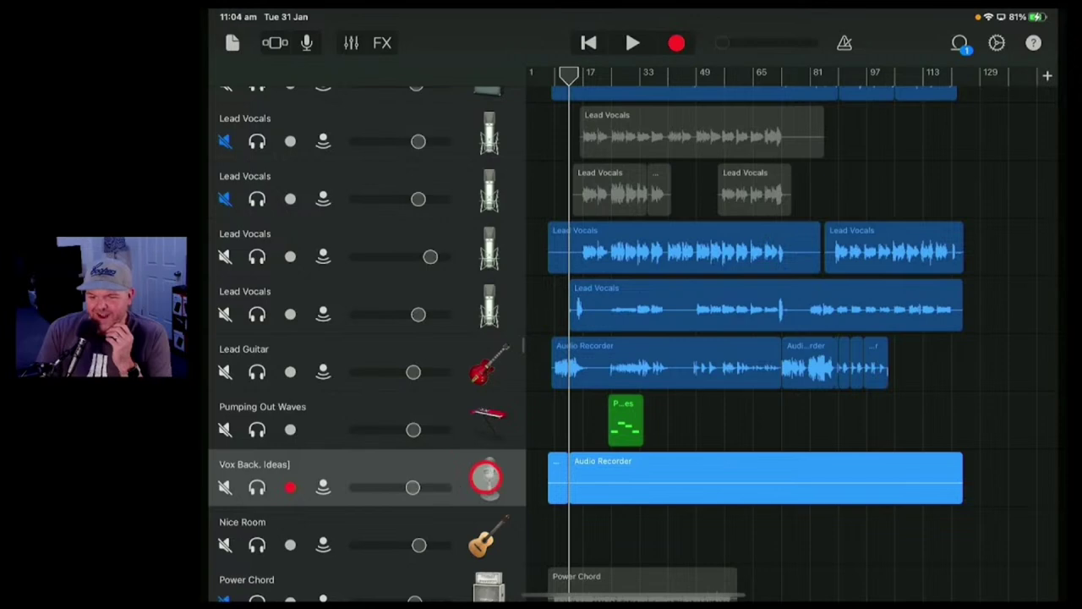
{"action": "left_click", "coordinate": [488, 472]}
{"action": "left_click", "coordinate": [683, 479]}
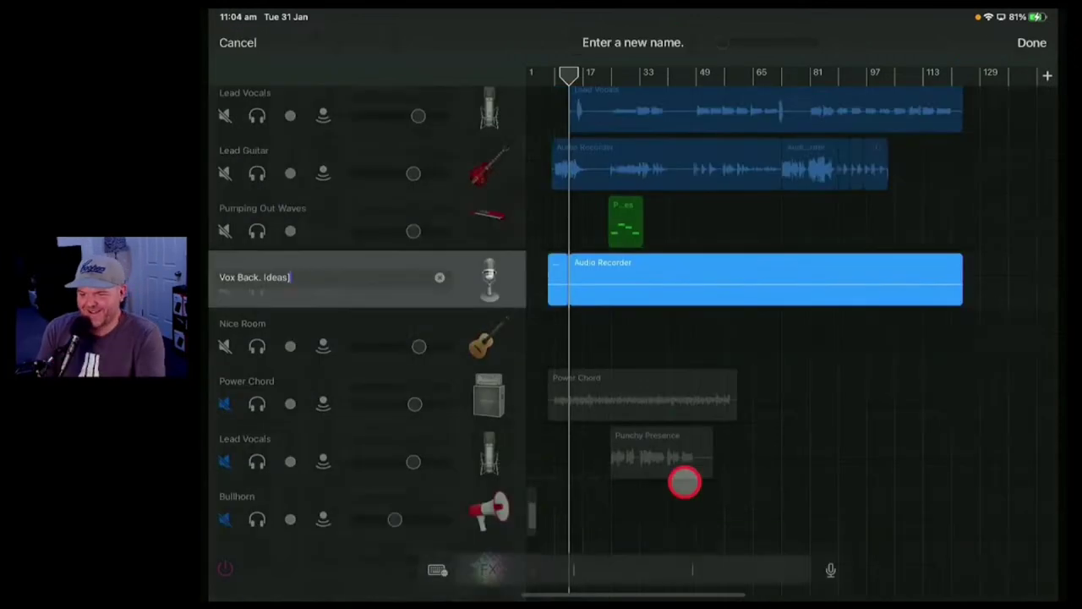
{"action": "key", "text": "BackSpace"}
{"action": "key", "text": "BackSpace"}
{"action": "key", "text": "BackSpace"}
{"action": "key", "text": "BackSpace"}
{"action": "key", "text": "BackSpace"}
{"action": "key", "text": "BackSpace"}
{"action": "key", "text": "BackSpace"}
{"action": "key", "text": "BackSpace"}
{"action": "key", "text": "BackSpace"}
{"action": "key", "text": "BackSpace"}
{"action": "key", "text": "BackSpace"}
{"action": "key", "text": "BackSpace"}
{"action": "key", "text": "BackSpace"}
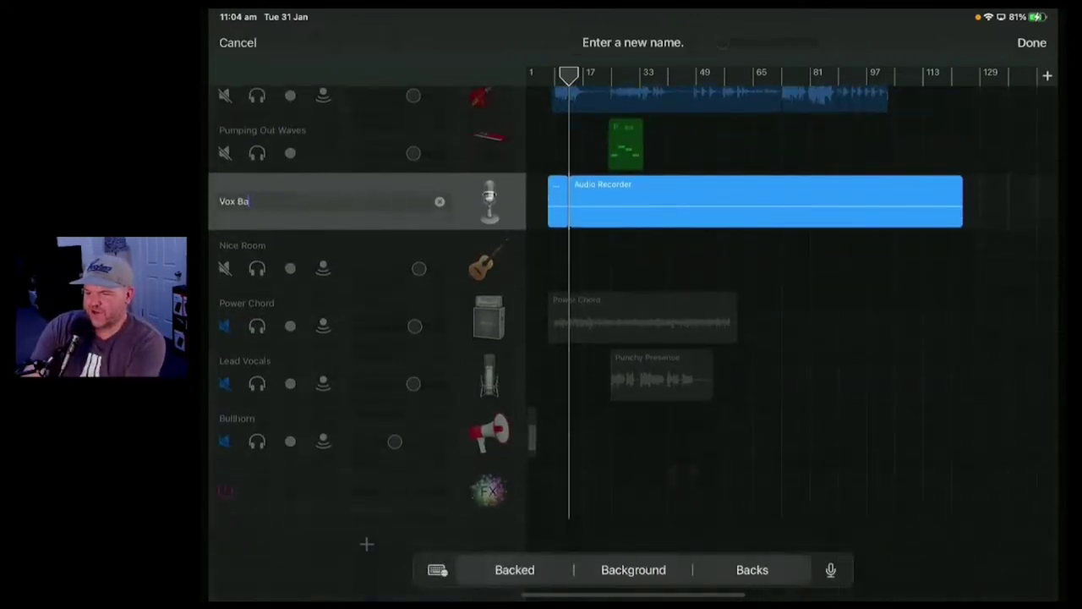
{"action": "type", "text": "Dummy"}
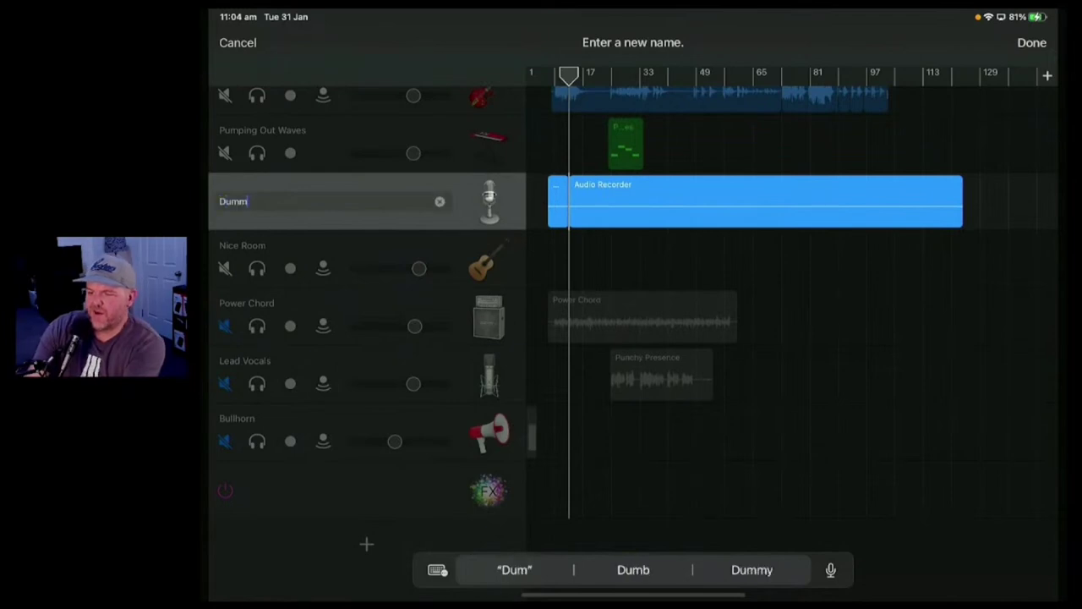
{"action": "key", "text": "Return"}
Rename the Lead Vocals track directly above Lead Guitar as "Backing Vox"
{"action": "left_click_drag", "start_coordinate": [703, 272], "coordinate": [702, 469]}
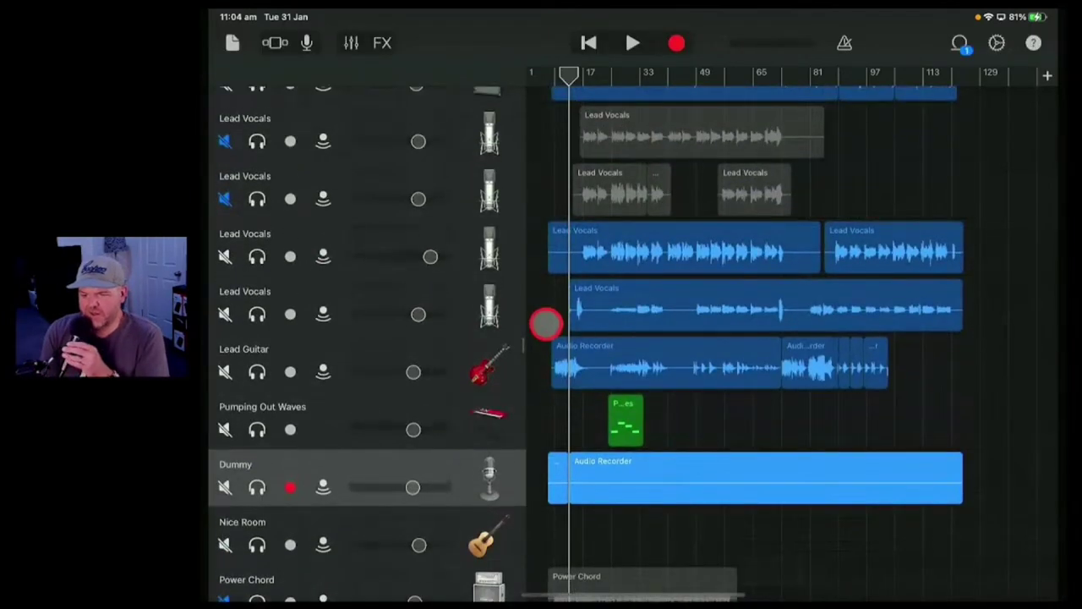
{"action": "left_click_drag", "start_coordinate": [546, 323], "coordinate": [490, 310]}
{"action": "left_click", "coordinate": [487, 307]}
{"action": "left_click", "coordinate": [488, 309]}
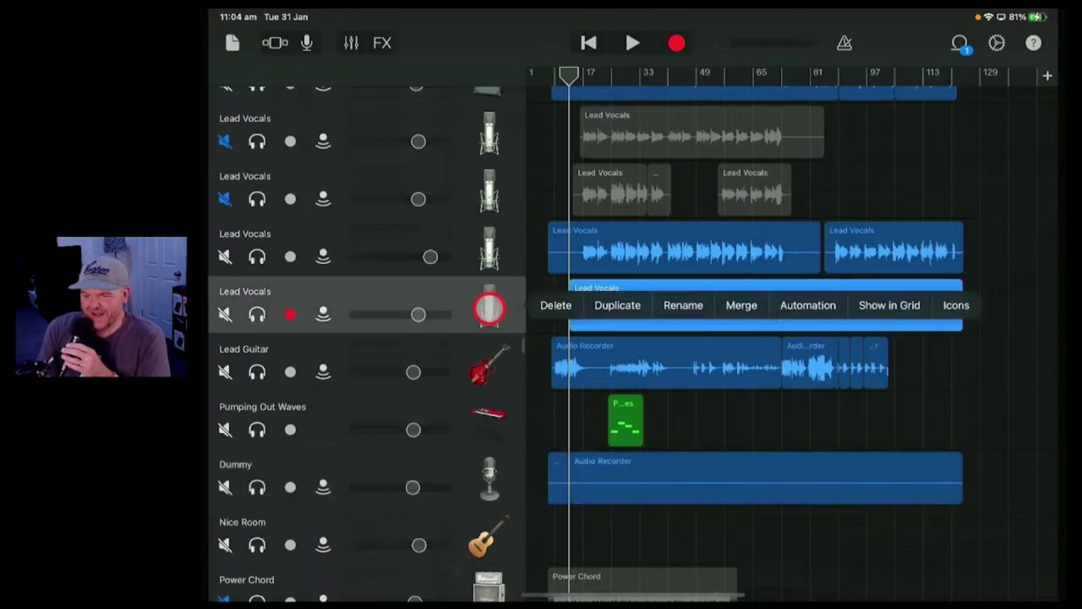
{"action": "left_click", "coordinate": [655, 307]}
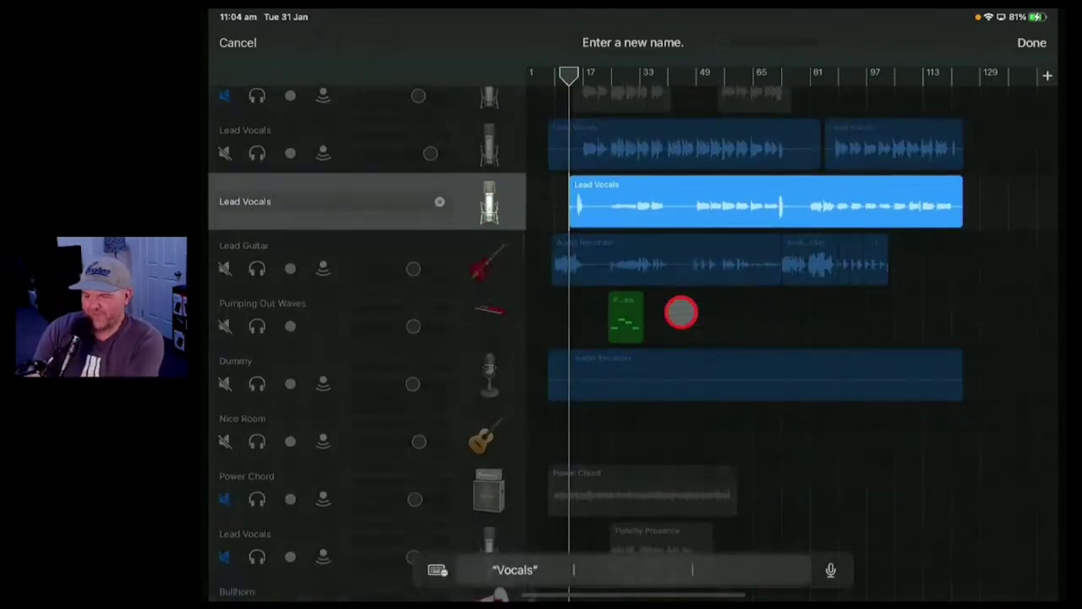
{"action": "key", "text": "BackSpace"}
{"action": "key", "text": "BackSpace"}
{"action": "key", "text": "BackSpace"}
{"action": "key", "text": "BackSpace"}
{"action": "key", "text": "BackSpace"}
{"action": "key", "text": "BackSpace"}
{"action": "key", "text": "BackSpace"}
{"action": "key", "text": "BackSpace"}
{"action": "key", "text": "BackSpace"}
{"action": "key", "text": "BackSpace"}
{"action": "key", "text": "BackSpace"}
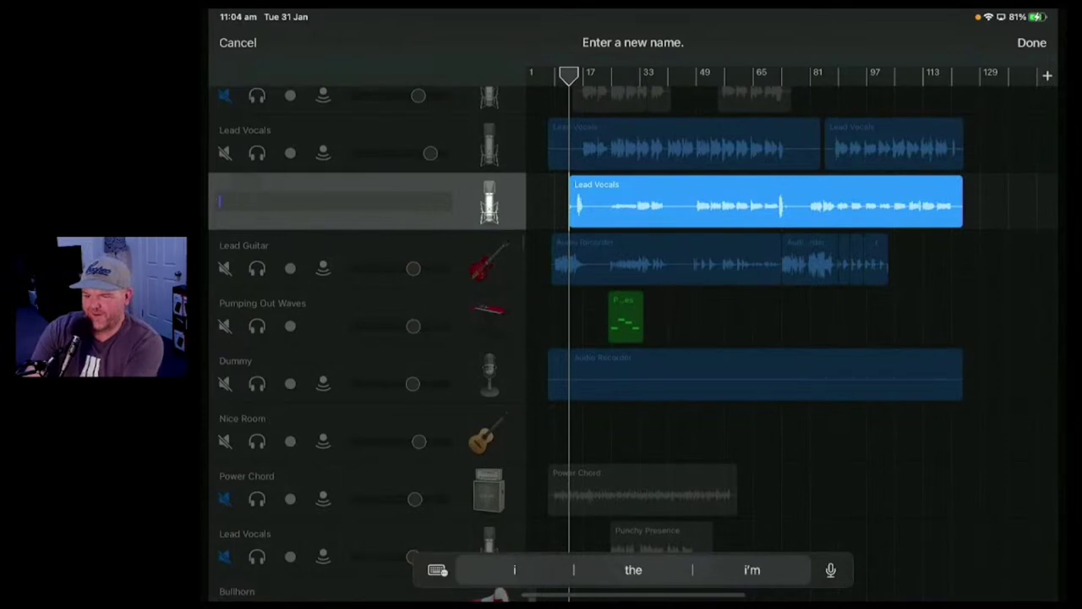
{"action": "type", "text": "Backing "}
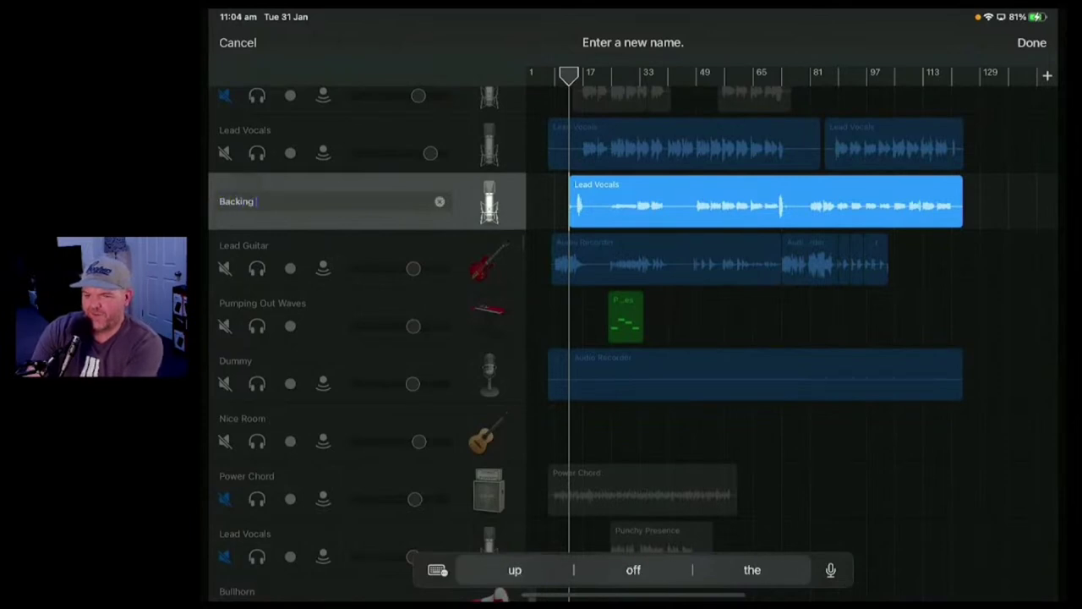
{"action": "type", "text": "Vox"}
{"action": "key", "text": "Return"}
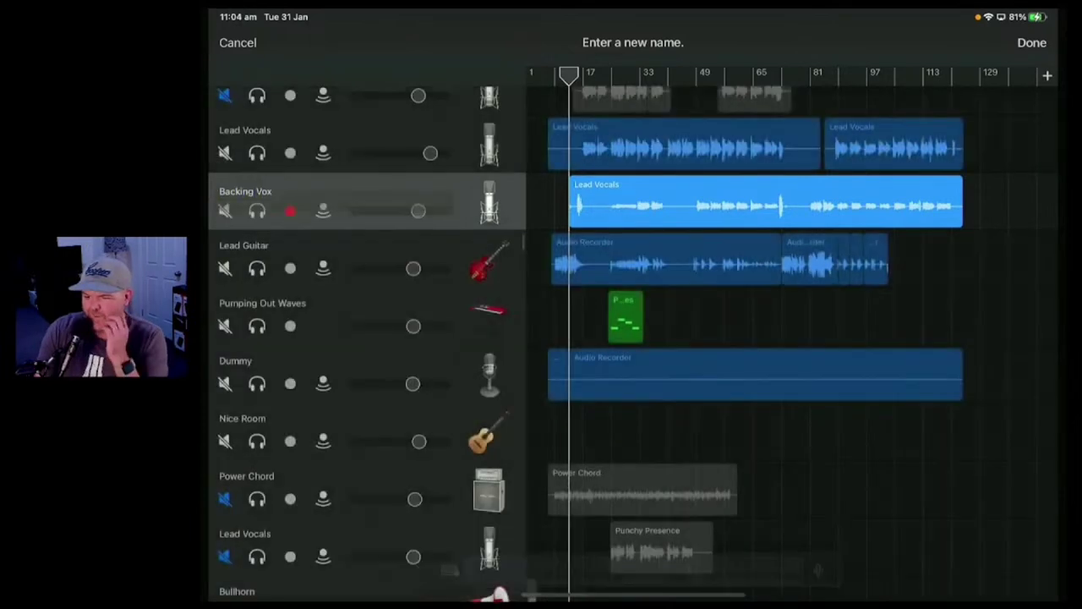
Mute the Backing Vox track and play the song from the start of Chorus 2, around bar 57
{"action": "scroll", "coordinate": [658, 331], "scroll_direction": "up", "scroll_amount": 2}
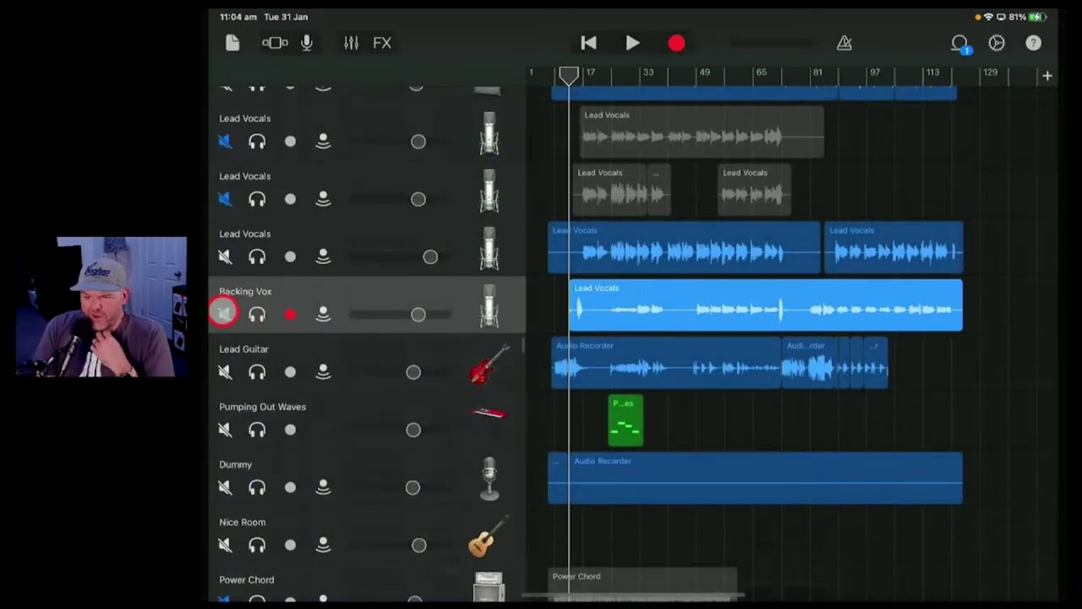
{"action": "left_click", "coordinate": [224, 313]}
{"action": "scroll", "coordinate": [834, 149], "scroll_direction": "up", "scroll_amount": 4}
{"action": "scroll", "coordinate": [834, 149], "scroll_direction": "up", "scroll_amount": 2}
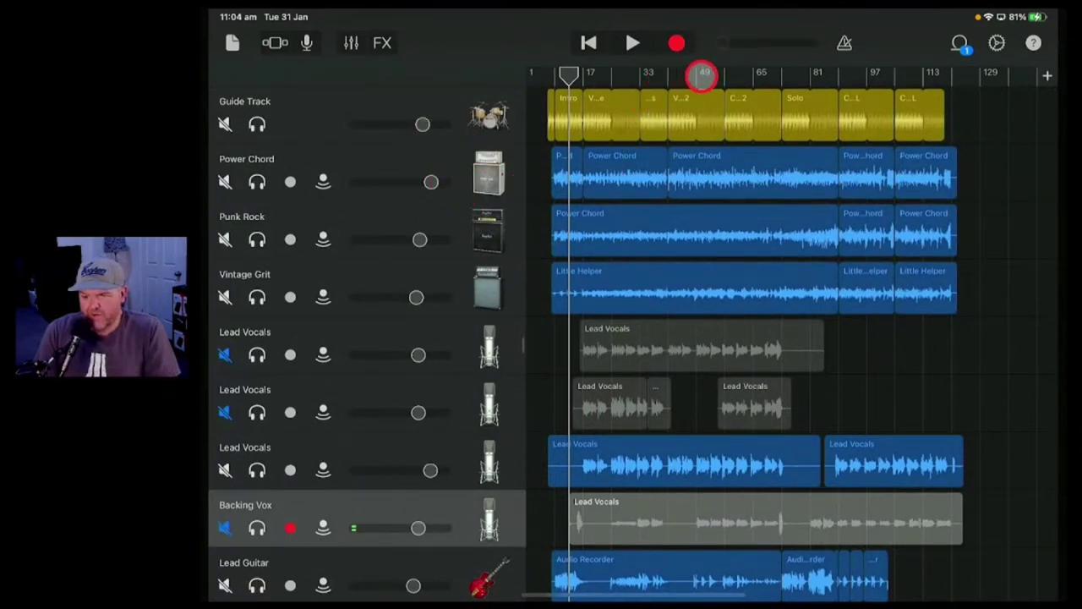
{"action": "left_click", "coordinate": [727, 72]}
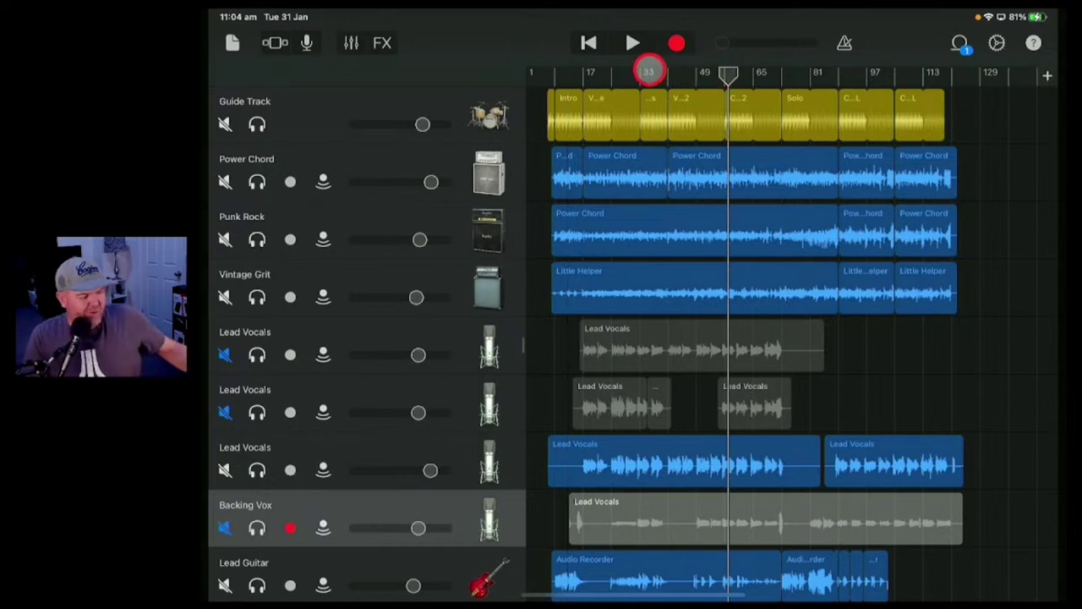
{"action": "left_click", "coordinate": [633, 43]}
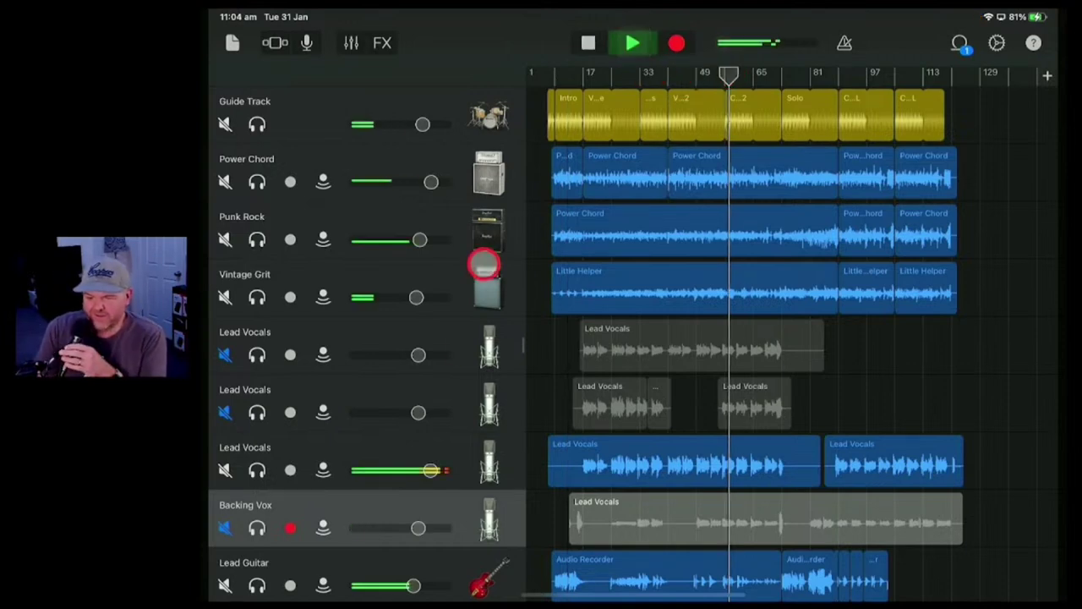
Pull the volumes of the unmuted Lead Vocals, Vintage Grit, Punk Rock and Power Chord tracks down to minimum during playback
{"action": "left_click_drag", "start_coordinate": [432, 467], "coordinate": [353, 469]}
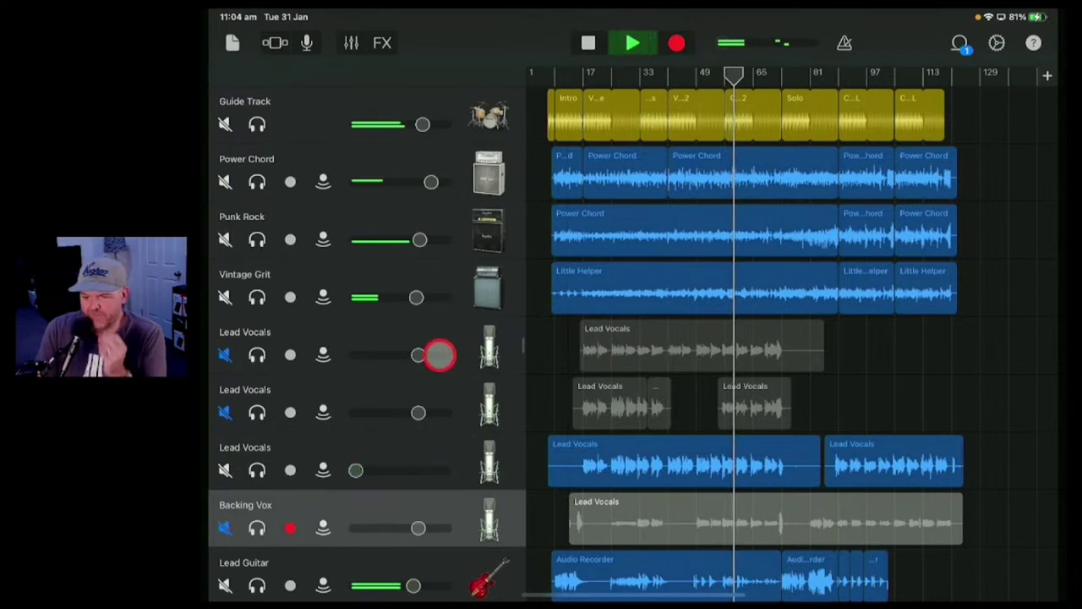
{"action": "left_click_drag", "start_coordinate": [413, 291], "coordinate": [355, 295]}
{"action": "left_click_drag", "start_coordinate": [456, 241], "coordinate": [355, 240]}
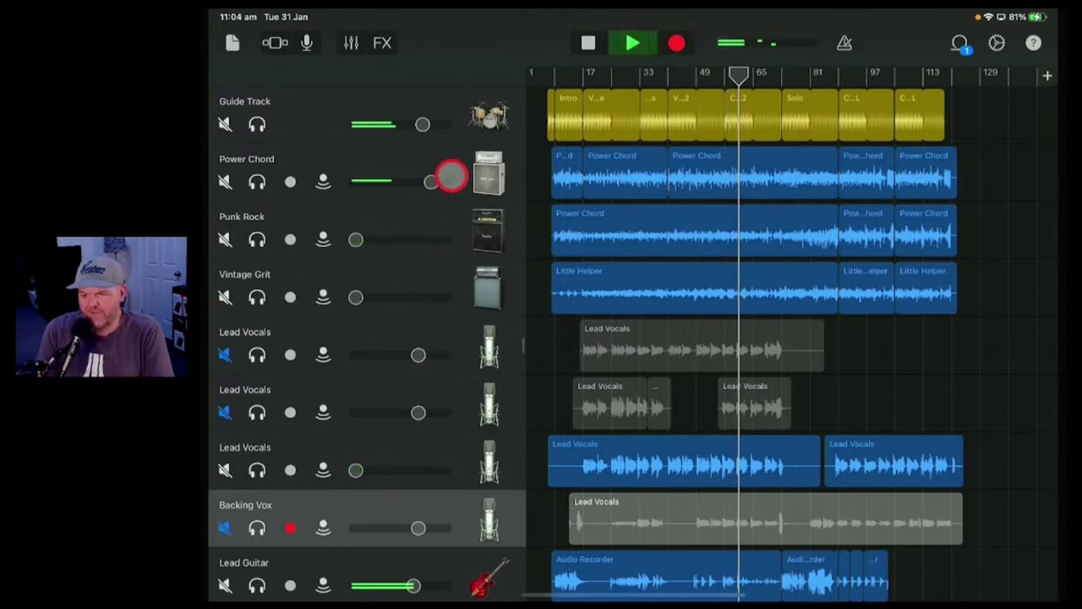
{"action": "left_click_drag", "start_coordinate": [449, 177], "coordinate": [325, 169]}
{"action": "scroll", "coordinate": [422, 199], "scroll_direction": "down", "scroll_amount": 5}
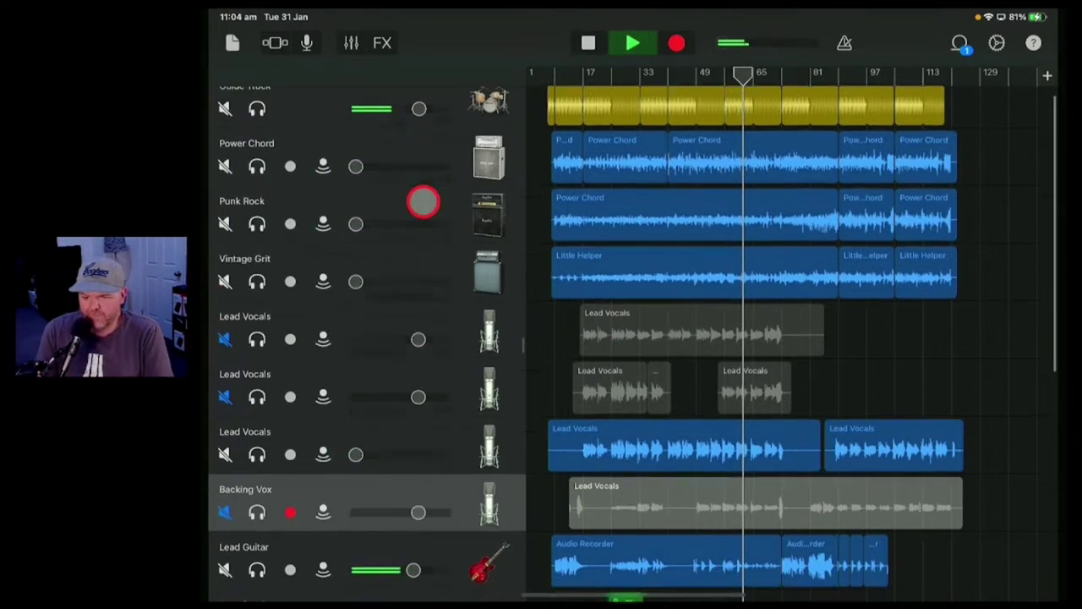
{"action": "mouse_move", "coordinate": [423, 429]}
{"action": "left_mouse_down"}
{"action": "mouse_move", "coordinate": [413, 457]}
{"action": "mouse_move", "coordinate": [400, 457]}
{"action": "mouse_move", "coordinate": [411, 458]}
{"action": "mouse_move", "coordinate": [449, 367]}
{"action": "left_mouse_up"}
{"action": "scroll", "coordinate": [448, 355], "scroll_direction": "up", "scroll_amount": 5}
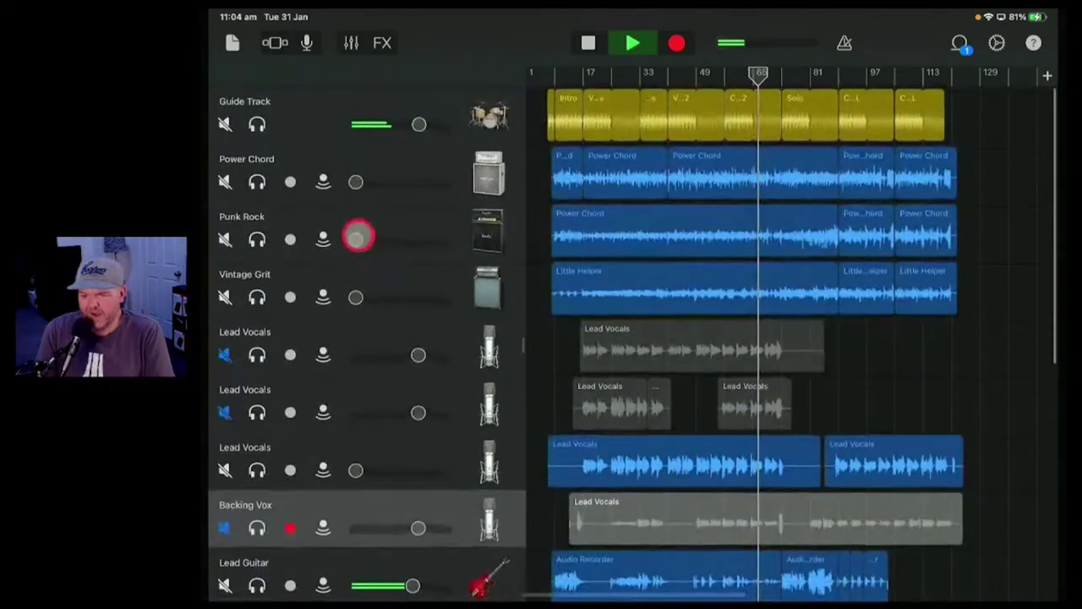
Raise the Vintage Grit, Power Chord and Punk Rock volumes, then replay from Chorus 2 and bring up the unmuted Lead Vocals track
{"action": "left_click_drag", "start_coordinate": [357, 234], "coordinate": [420, 305]}
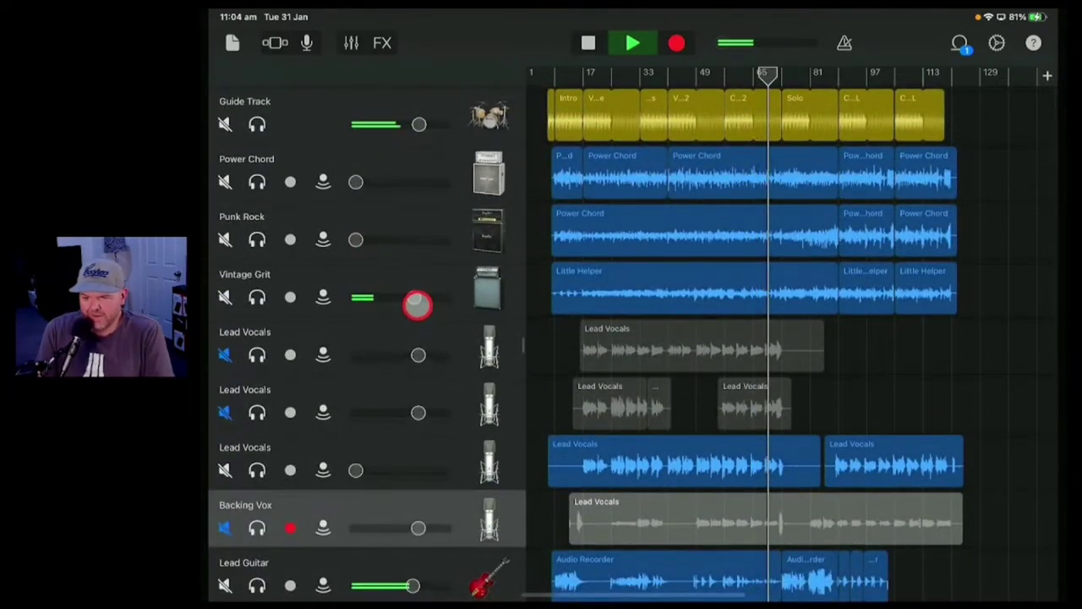
{"action": "mouse_move", "coordinate": [419, 305]}
{"action": "left_mouse_down"}
{"action": "mouse_move", "coordinate": [356, 183]}
{"action": "mouse_move", "coordinate": [440, 183]}
{"action": "left_mouse_up"}
{"action": "left_click_drag", "start_coordinate": [355, 240], "coordinate": [413, 242]}
{"action": "left_click_drag", "start_coordinate": [446, 131], "coordinate": [449, 107]}
{"action": "scroll", "coordinate": [577, 256], "scroll_direction": "down", "scroll_amount": 1}
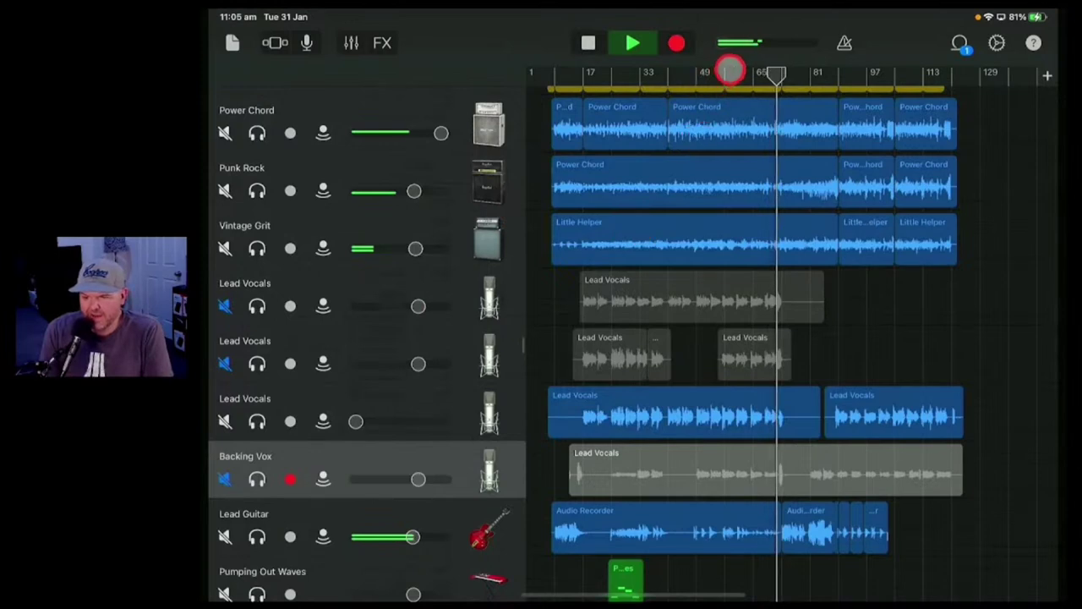
{"action": "left_click", "coordinate": [730, 70]}
{"action": "left_click_drag", "start_coordinate": [356, 423], "coordinate": [469, 418]}
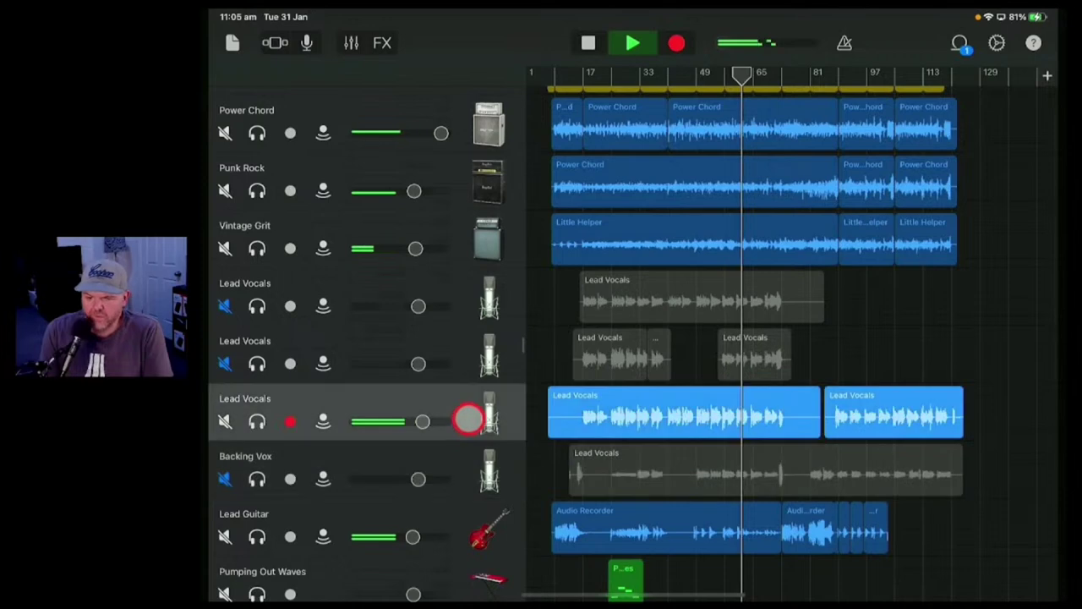
Set the unmuted Lead Vocals track's compressor to a threshold of -25.5 dB and a ratio of 6.1:1
{"action": "left_click", "coordinate": [351, 42]}
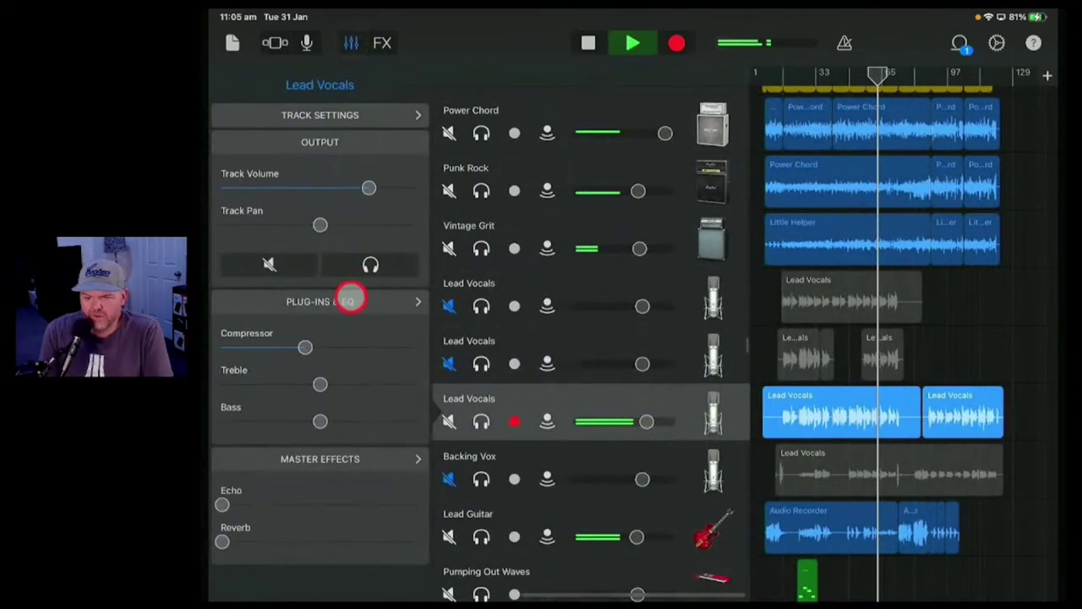
{"action": "left_click", "coordinate": [351, 300]}
{"action": "left_click", "coordinate": [411, 141]}
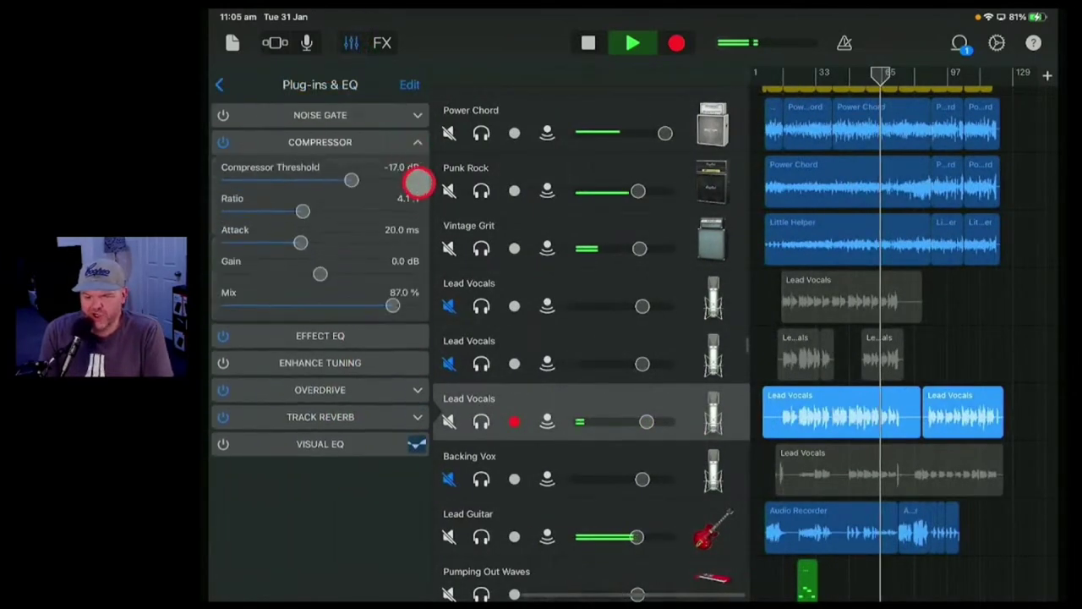
{"action": "left_click_drag", "start_coordinate": [418, 182], "coordinate": [321, 174]}
{"action": "left_click_drag", "start_coordinate": [302, 212], "coordinate": [322, 179]}
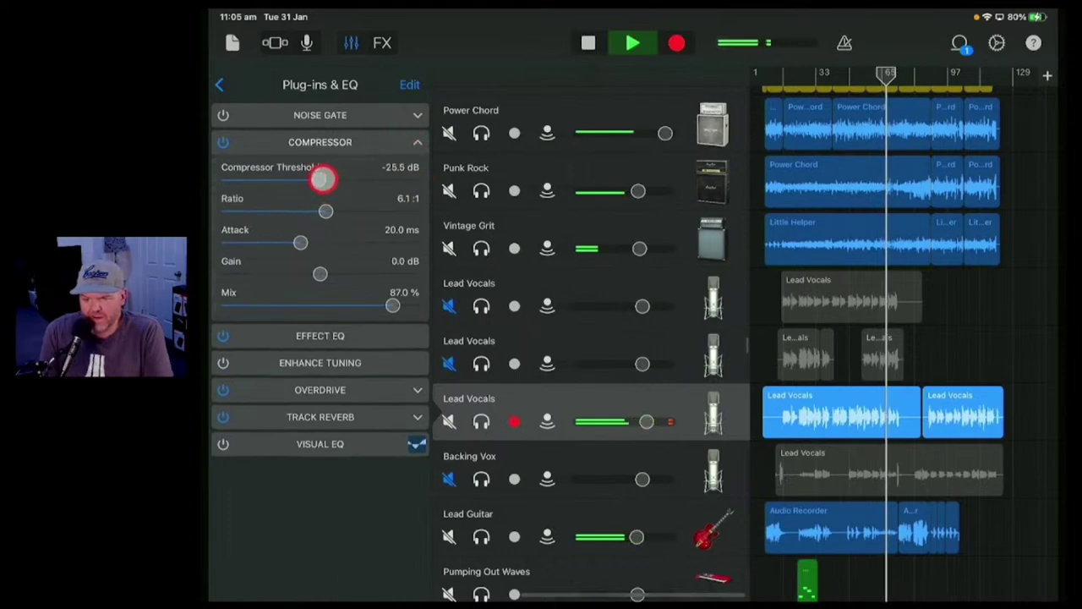
Raise the drive of the unmuted Lead Vocals track's Overdrive slightly, close the track controls and stop playback
{"action": "left_click", "coordinate": [400, 390]}
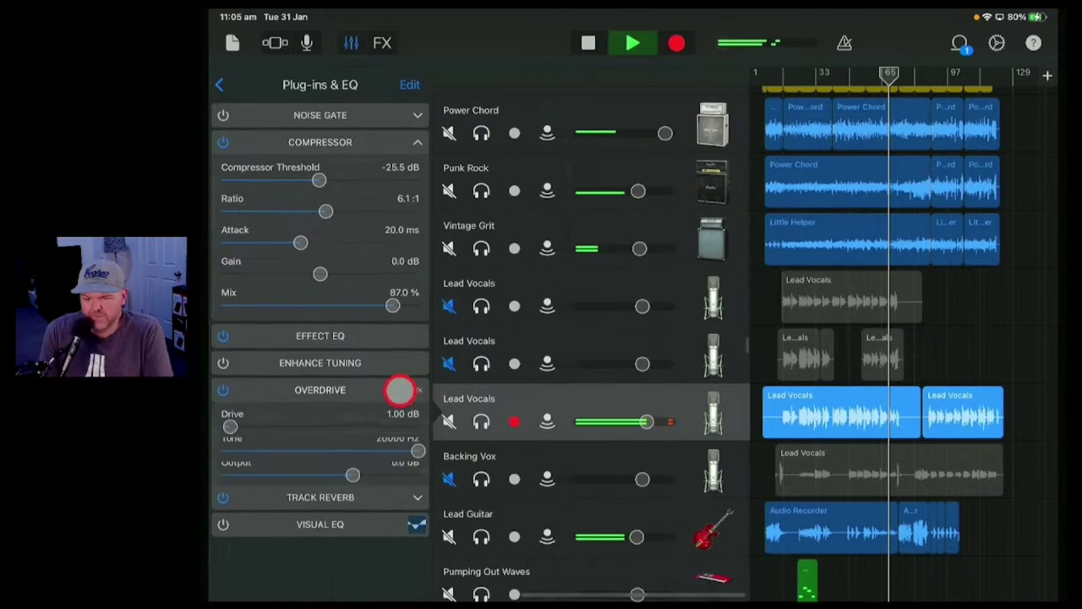
{"action": "left_click_drag", "start_coordinate": [231, 427], "coordinate": [248, 427]}
{"action": "left_click", "coordinate": [346, 43]}
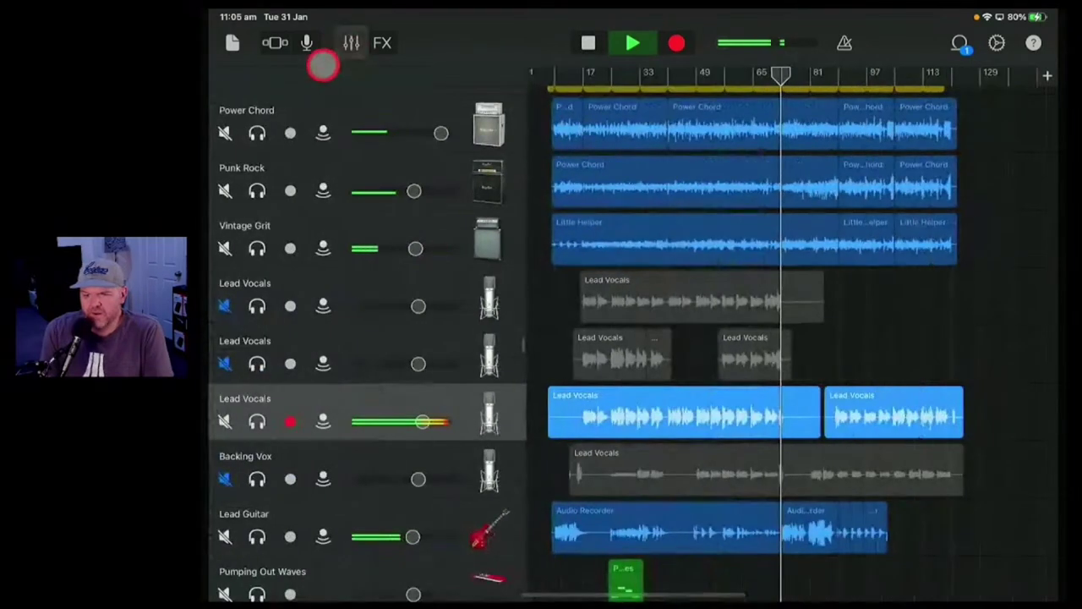
{"action": "left_click", "coordinate": [632, 43]}
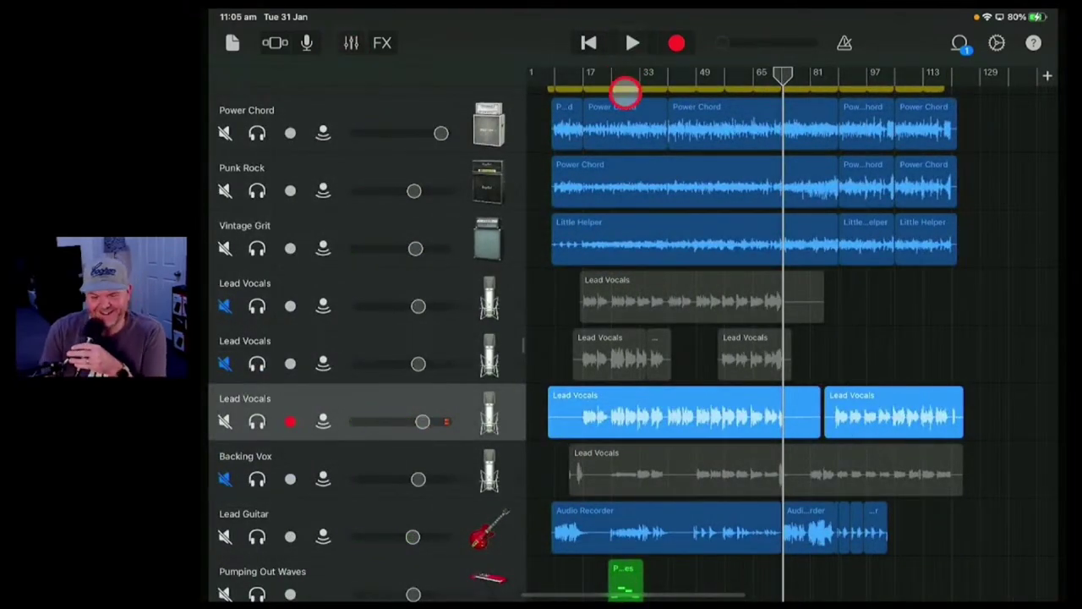
Trim the silence from the start of the first unmuted Lead Vocals region, up to about bar 16
{"action": "left_click", "coordinate": [556, 71]}
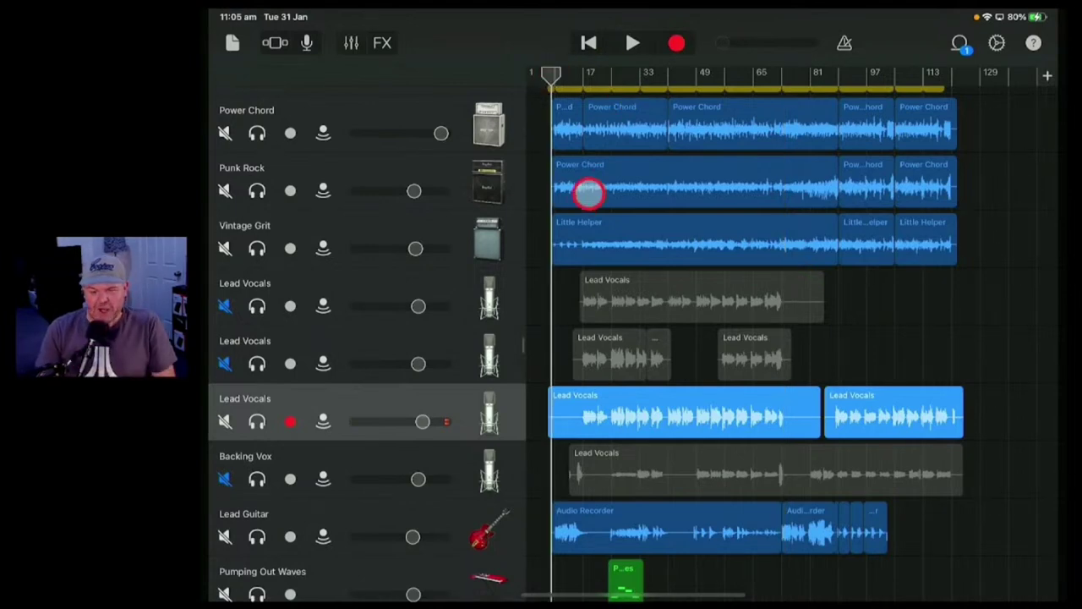
{"action": "scroll", "coordinate": [589, 193], "scroll_direction": "down", "scroll_amount": 3}
{"action": "scroll", "coordinate": [609, 257], "scroll_direction": "up", "scroll_amount": 5}
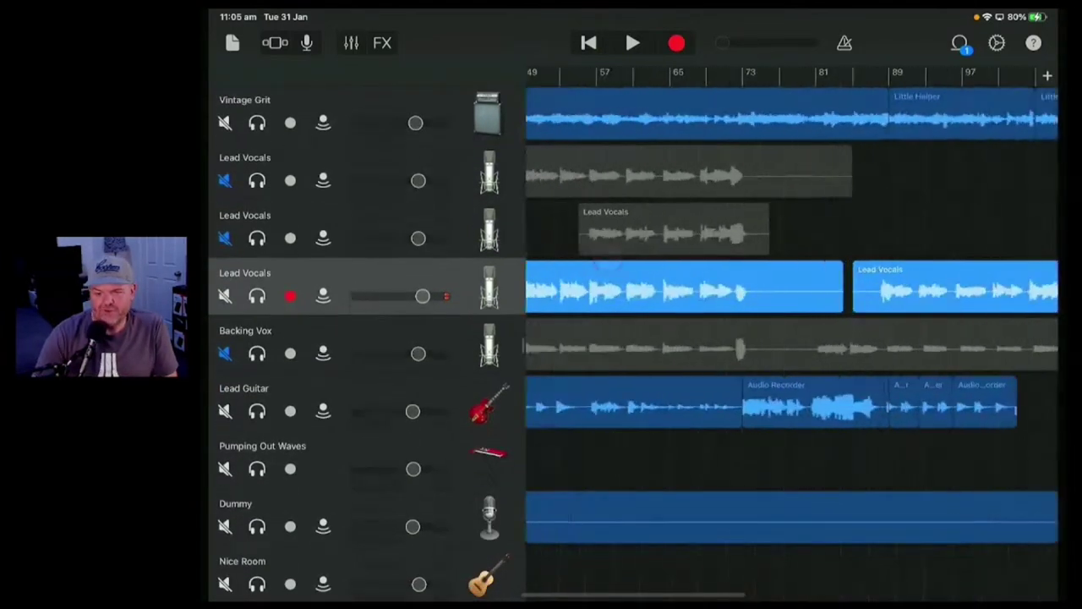
{"action": "left_click", "coordinate": [633, 282]}
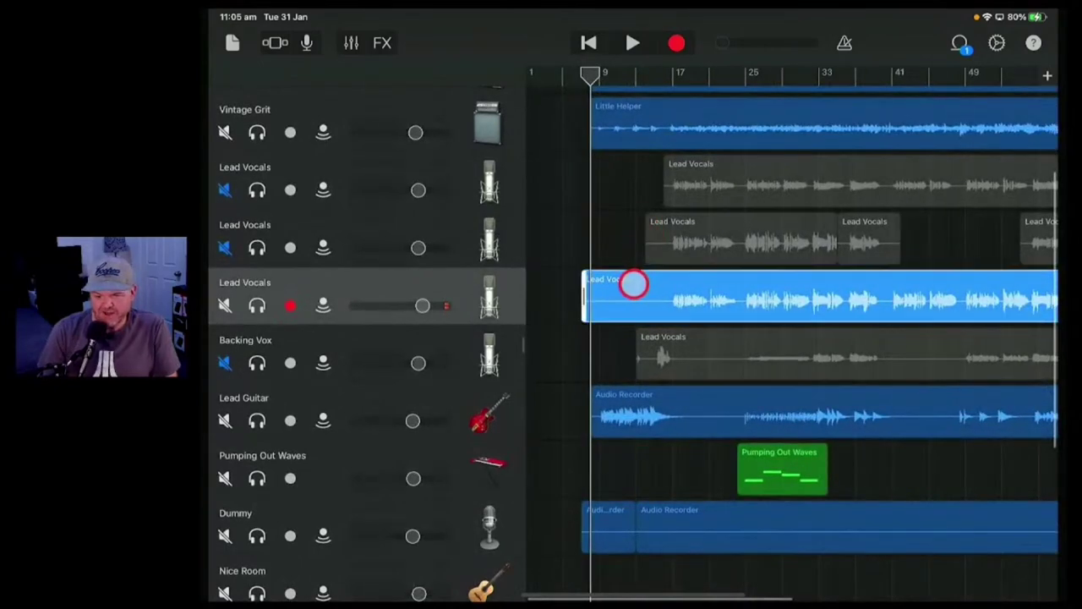
{"action": "left_click_drag", "start_coordinate": [589, 297], "coordinate": [667, 311]}
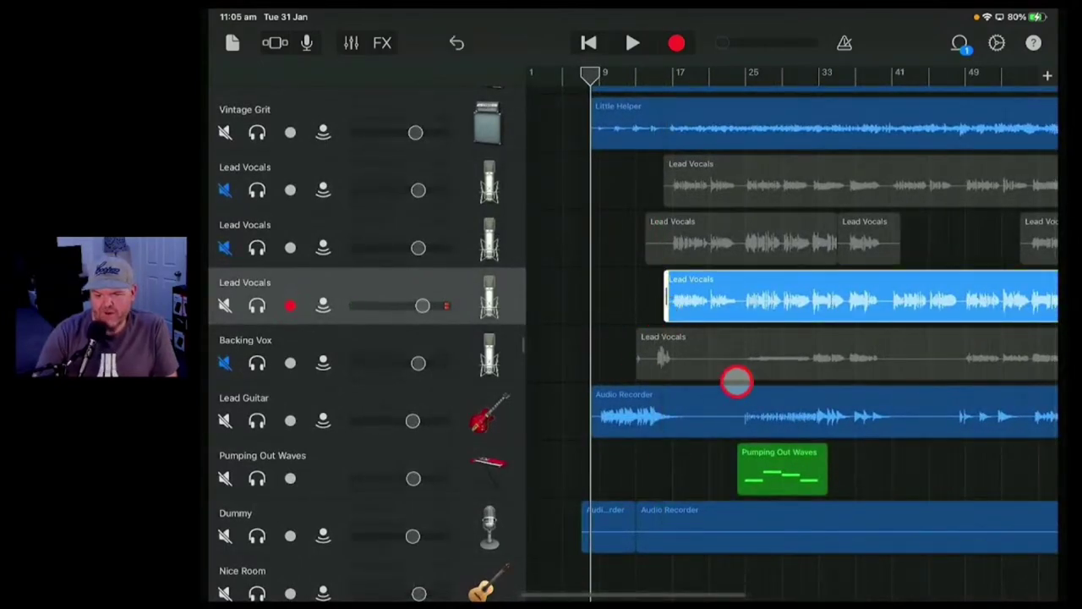
Trim the second unmuted Lead Vocals region to start around bar 94 and end around bar 121
{"action": "scroll", "coordinate": [736, 381], "scroll_direction": "down", "scroll_amount": 5}
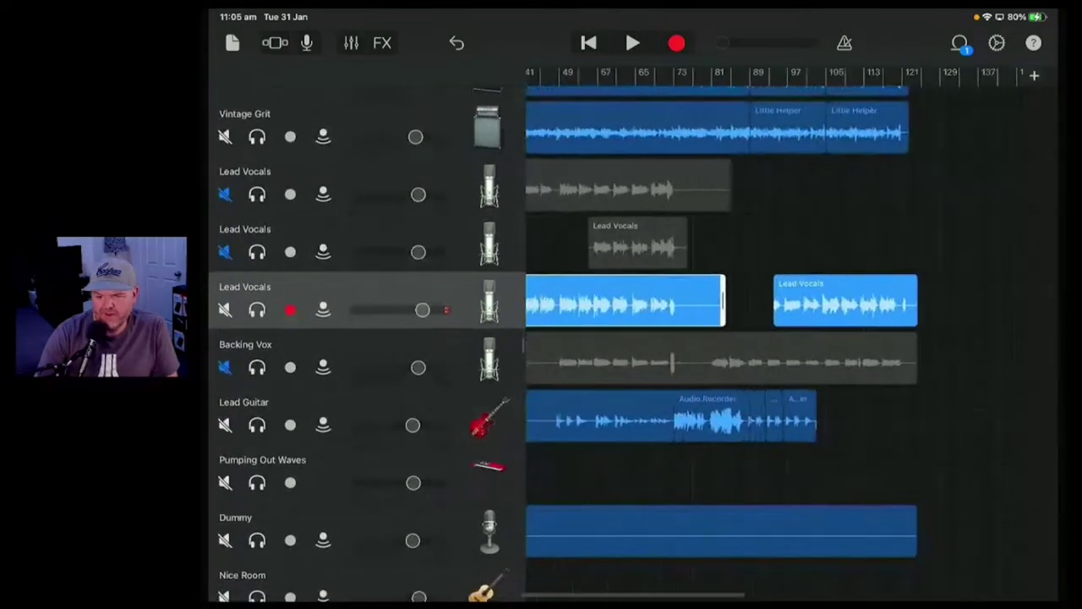
{"action": "scroll", "coordinate": [736, 338], "scroll_direction": "up", "scroll_amount": 5}
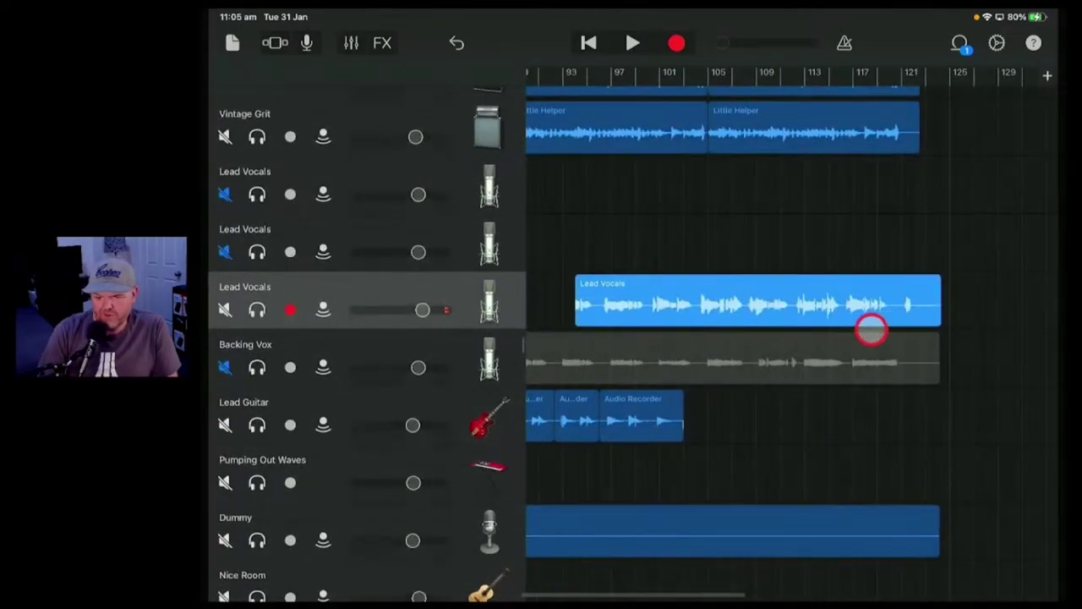
{"action": "left_click", "coordinate": [917, 315]}
{"action": "left_click_drag", "start_coordinate": [939, 310], "coordinate": [904, 314]}
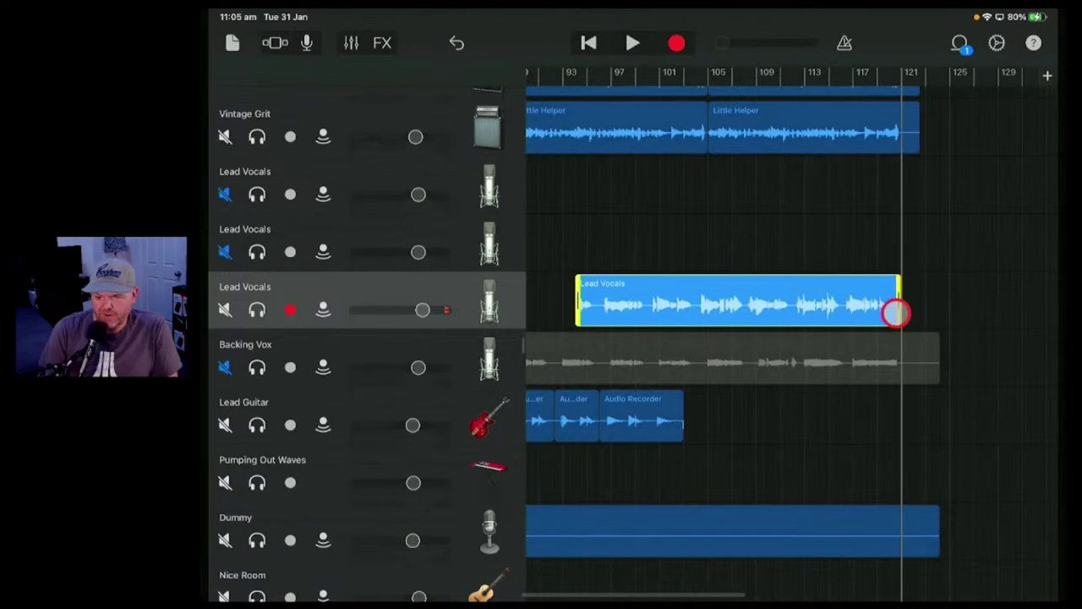
{"action": "scroll", "coordinate": [825, 421], "scroll_direction": "up", "scroll_amount": 3}
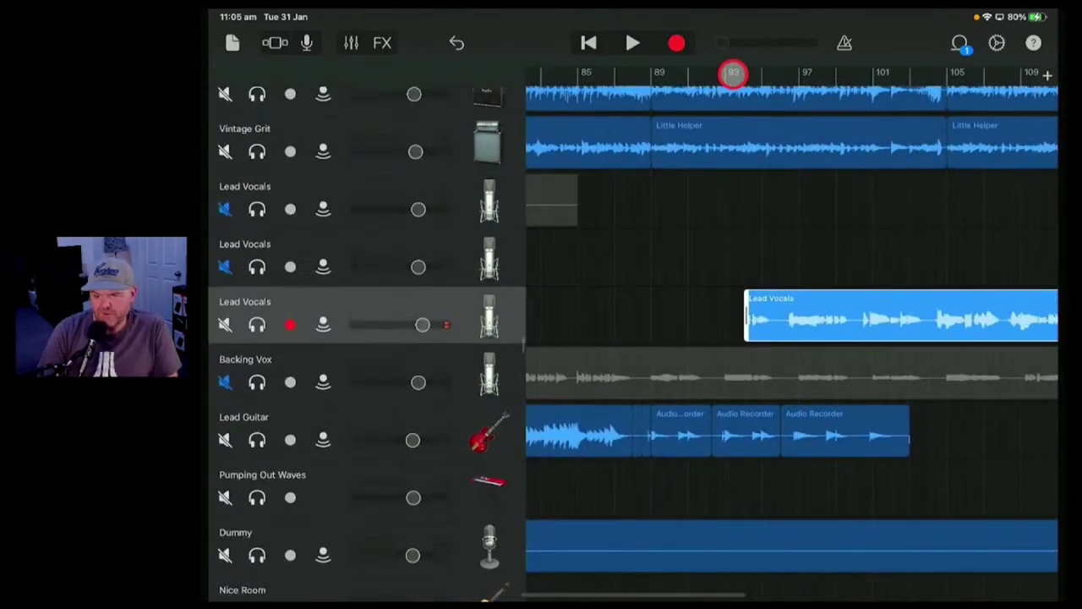
During playback, extend the starts of the two unmuted Lead Vocals regions back to about bars 9.5 and 88, and stop playback
{"action": "left_click", "coordinate": [650, 47]}
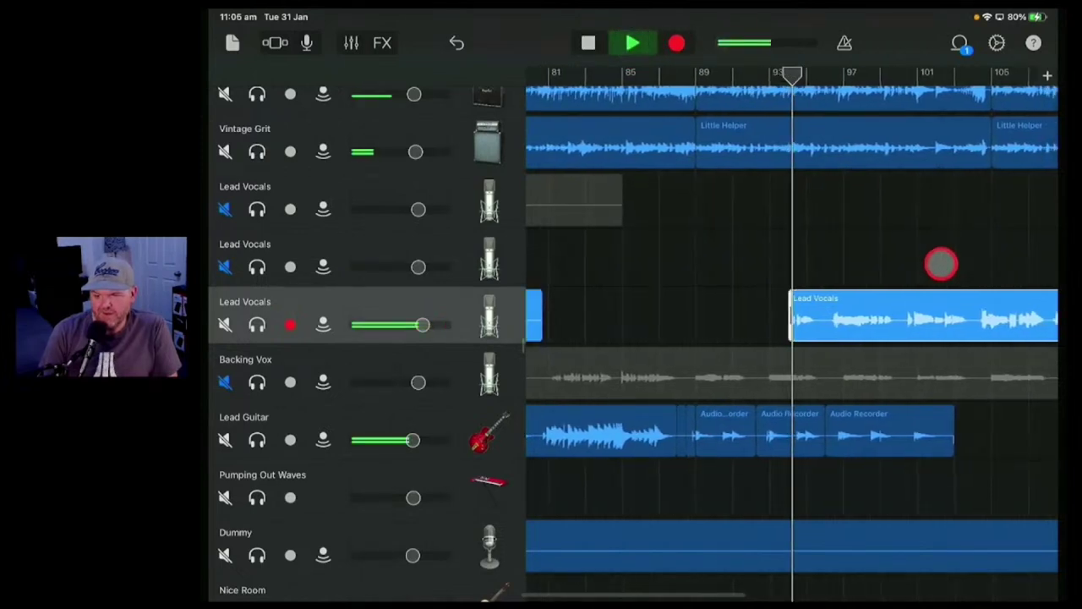
{"action": "left_click_drag", "start_coordinate": [787, 320], "coordinate": [667, 318]}
{"action": "scroll", "coordinate": [791, 338], "scroll_direction": "down", "scroll_amount": 5}
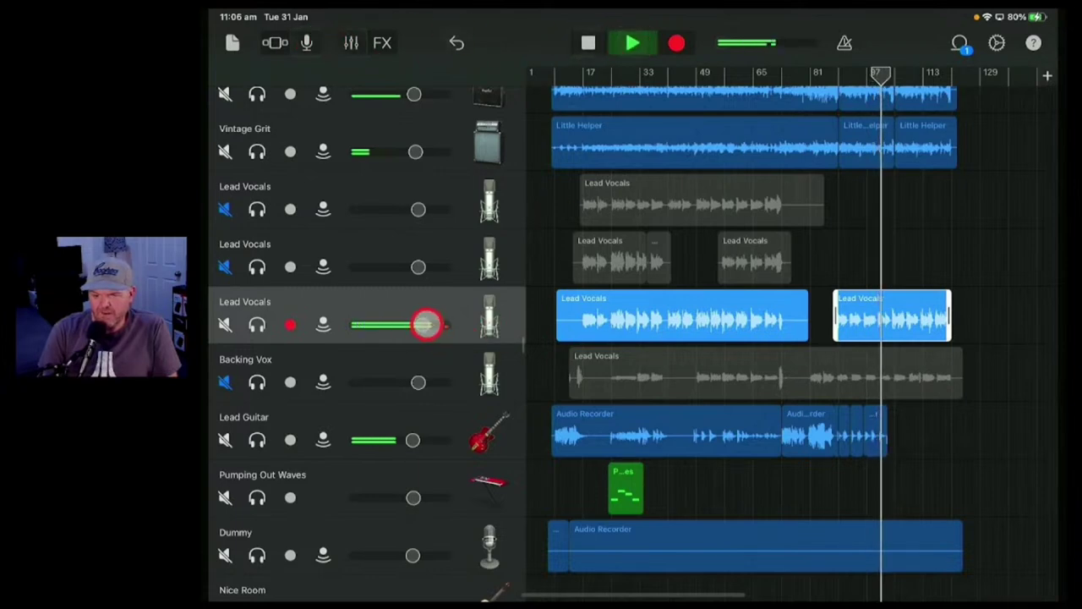
{"action": "left_click", "coordinate": [636, 44]}
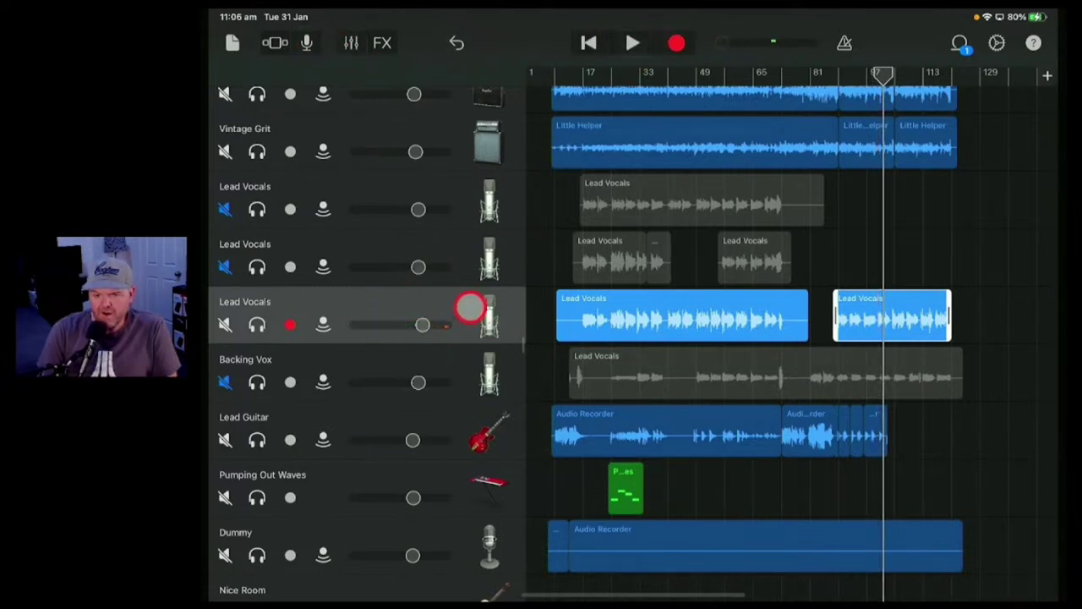
View the Lead Vocals track's Studio recorder controls, return to the arrangement and play the song from the intro
{"action": "left_click", "coordinate": [309, 48]}
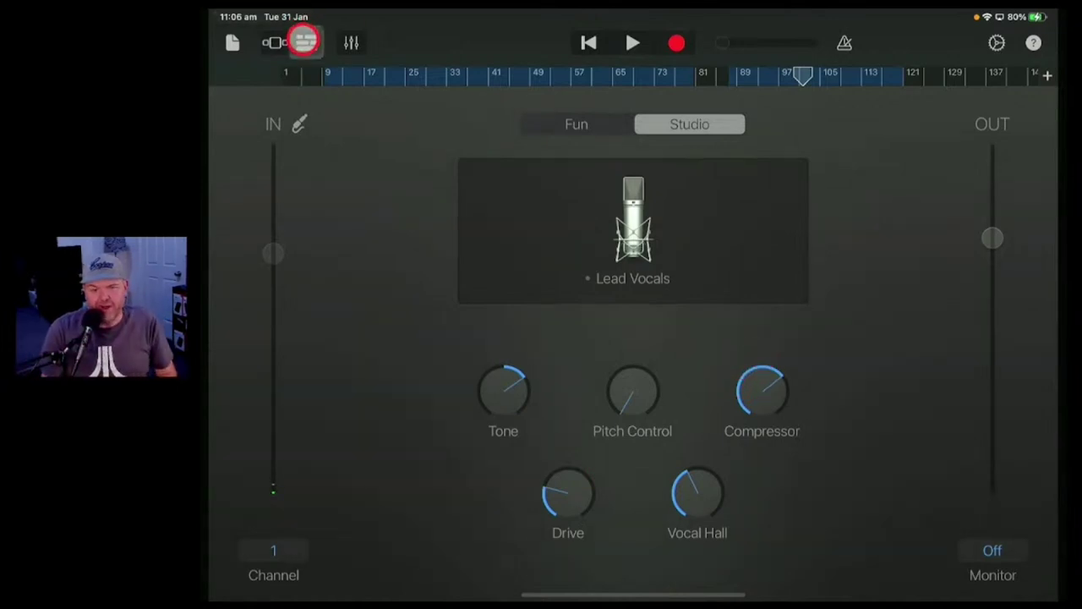
{"action": "left_click", "coordinate": [305, 41]}
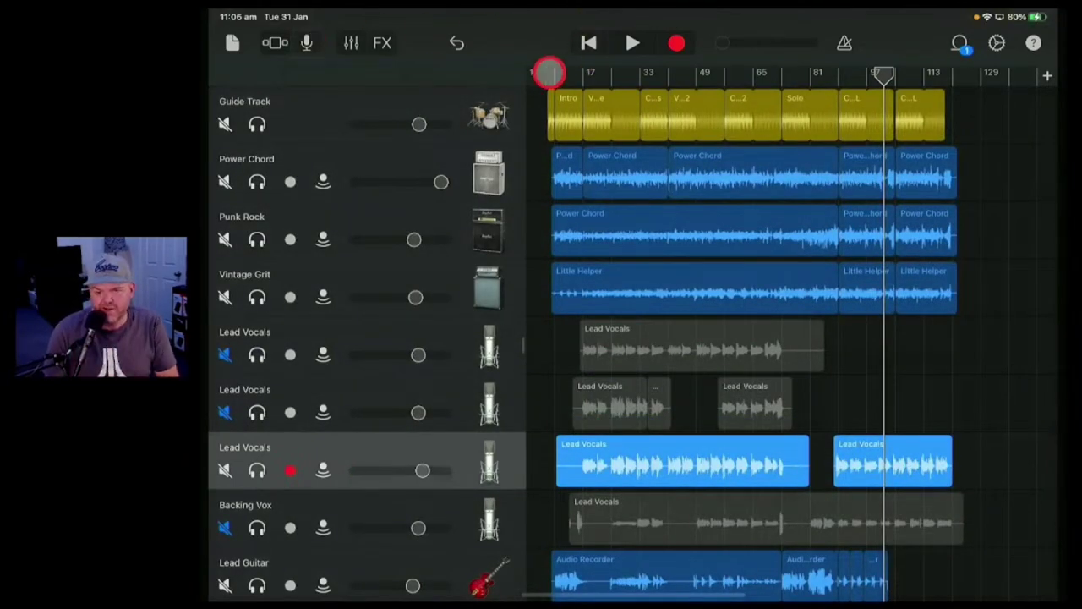
{"action": "left_click", "coordinate": [544, 73]}
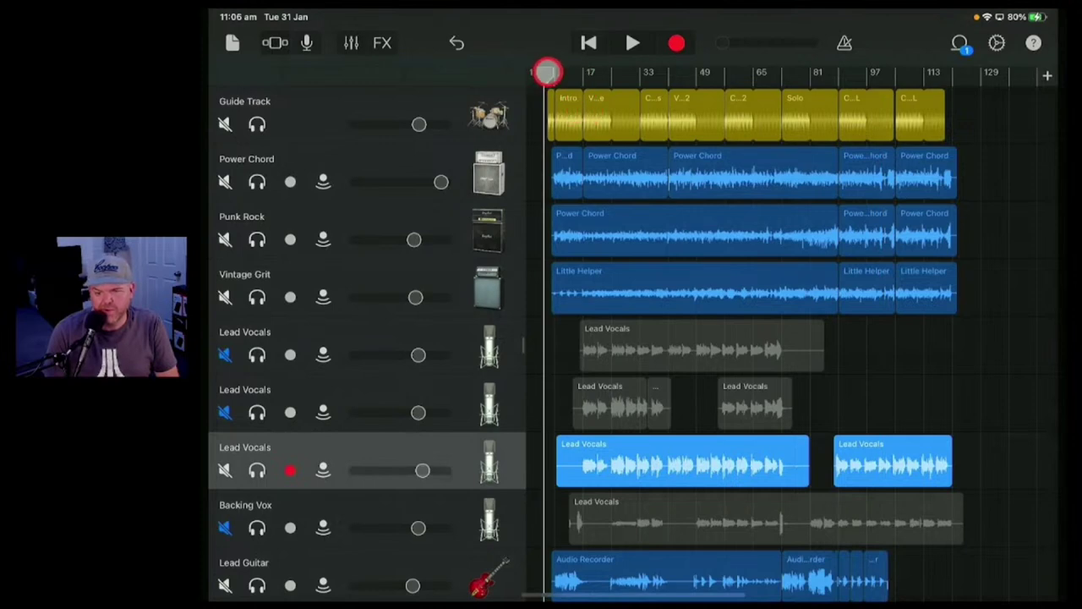
{"action": "left_click_drag", "start_coordinate": [547, 72], "coordinate": [551, 73]}
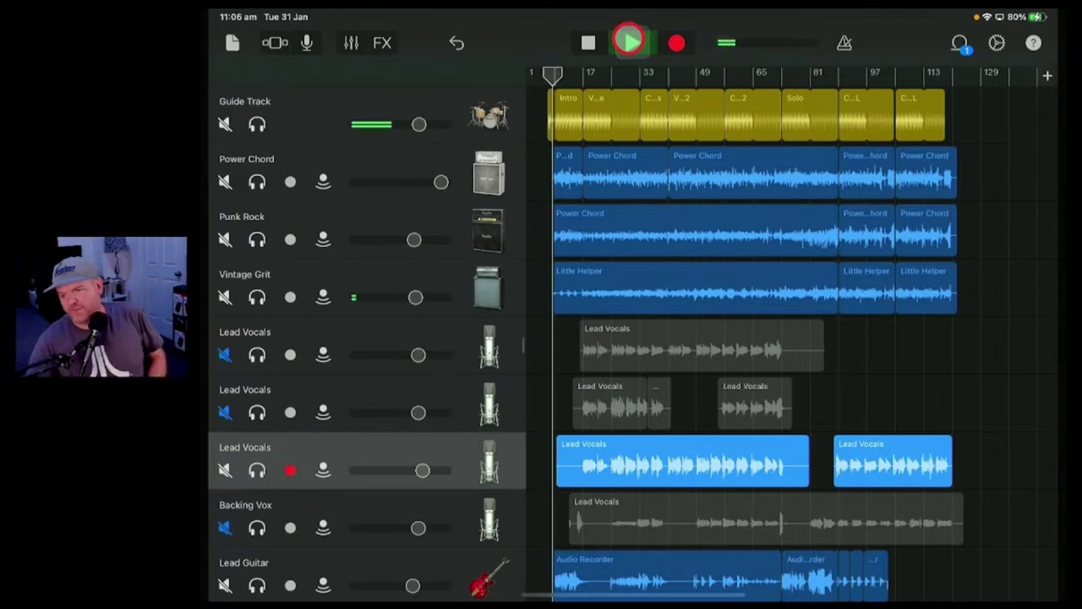
Add a little master reverb to the Lead Guitar track while the song plays
{"action": "scroll", "coordinate": [794, 338], "scroll_direction": "up", "scroll_amount": 3}
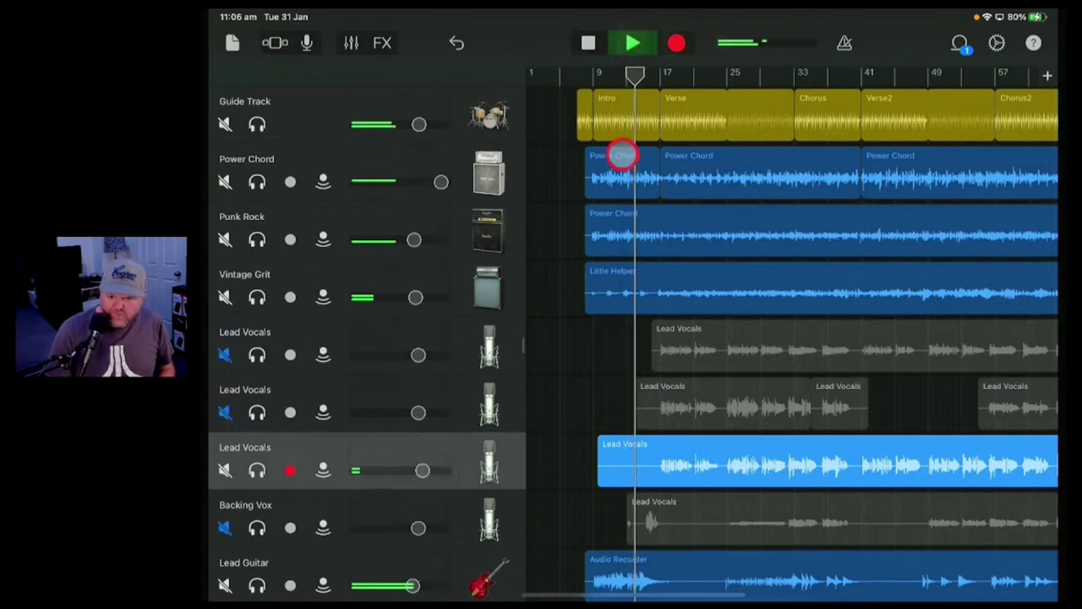
{"action": "scroll", "coordinate": [546, 299], "scroll_direction": "down", "scroll_amount": 5}
{"action": "left_click", "coordinate": [483, 378]}
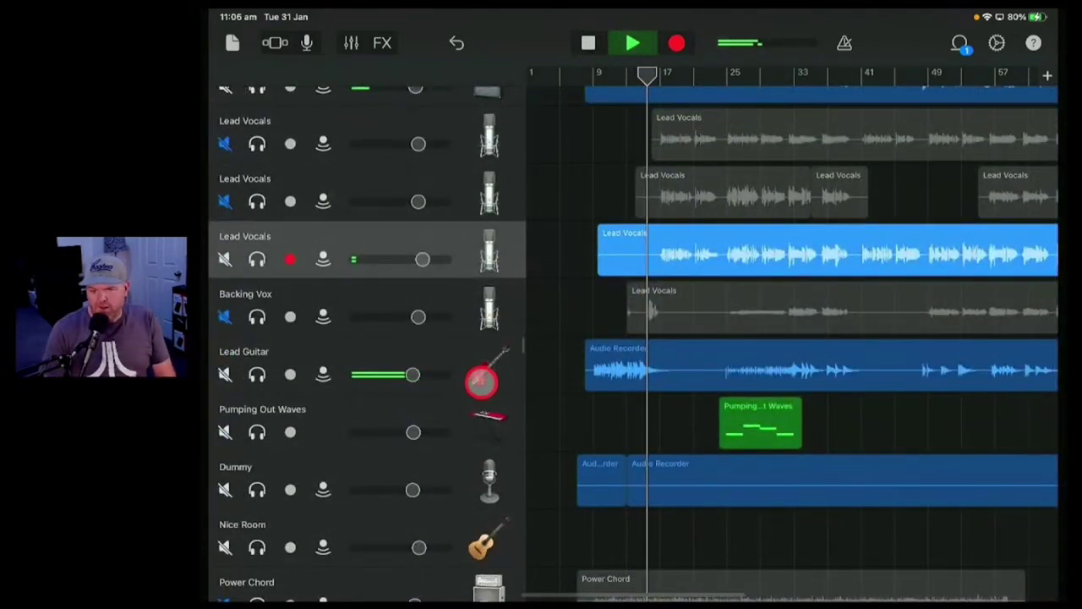
{"action": "left_click", "coordinate": [350, 42]}
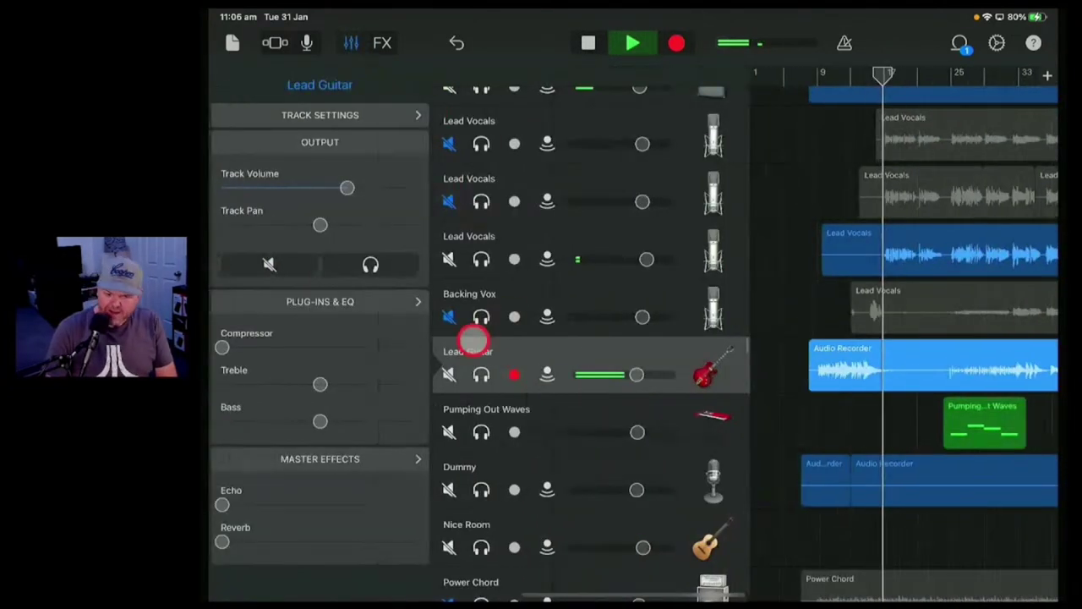
{"action": "left_click_drag", "start_coordinate": [222, 541], "coordinate": [255, 541]}
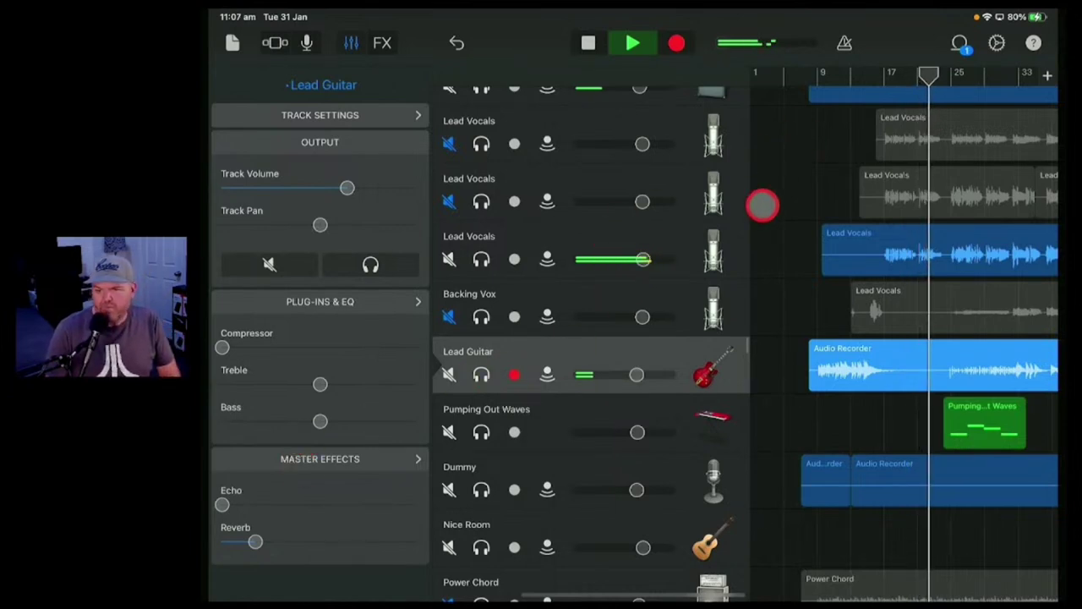
Raise the reverb on the unmuted Lead Vocals track and change the master echo preset to Dark Quarter Note Echo
{"action": "left_click", "coordinate": [722, 239]}
{"action": "left_click_drag", "start_coordinate": [221, 541], "coordinate": [263, 541]}
{"action": "left_click", "coordinate": [367, 471]}
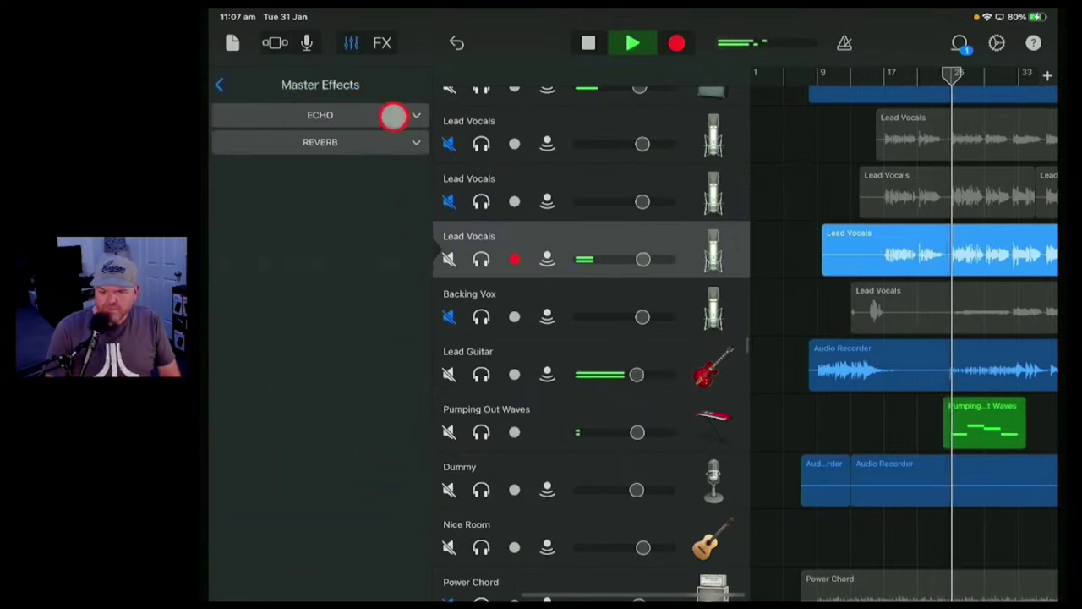
{"action": "left_click", "coordinate": [394, 113]}
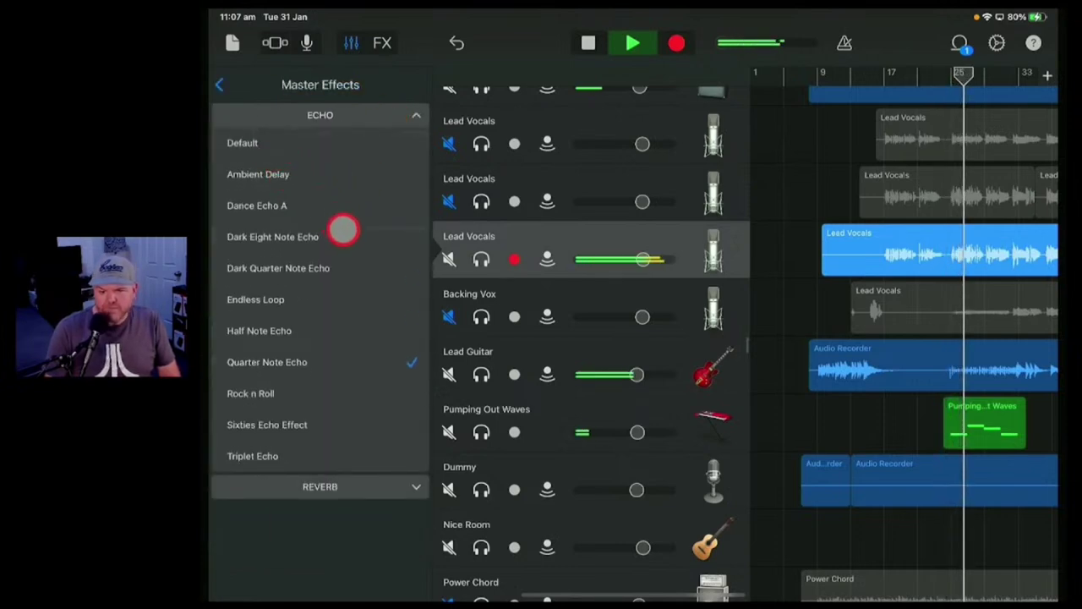
{"action": "left_click", "coordinate": [317, 264]}
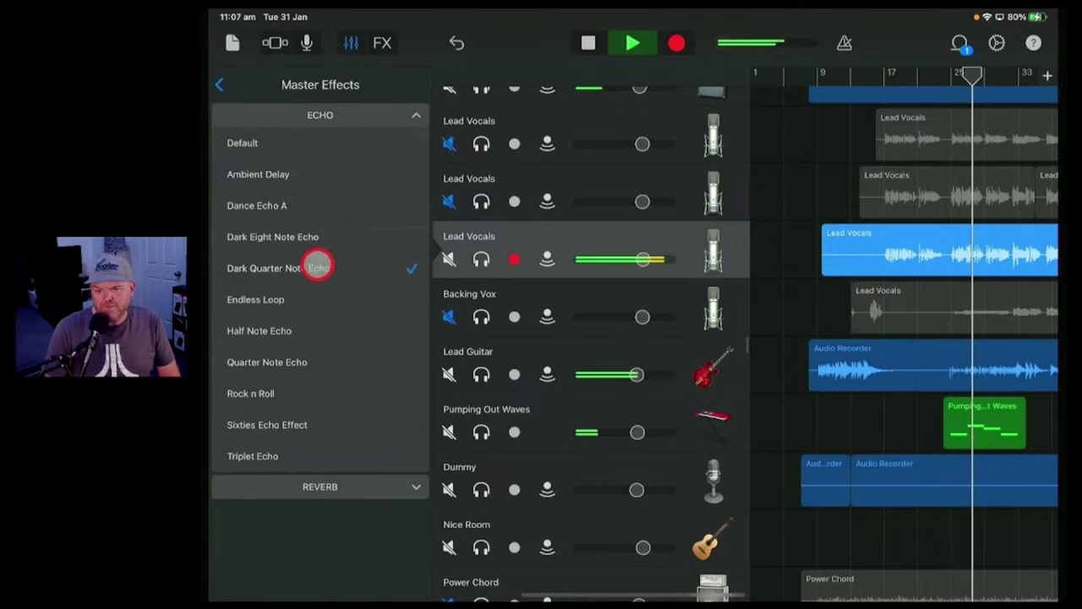
Add a little echo and slightly more reverb to the unmuted Lead Vocals track, and close its track controls
{"action": "left_click", "coordinate": [236, 82]}
{"action": "left_click_drag", "start_coordinate": [232, 504], "coordinate": [271, 541]}
{"action": "left_click", "coordinate": [263, 537]}
{"action": "left_click", "coordinate": [290, 504]}
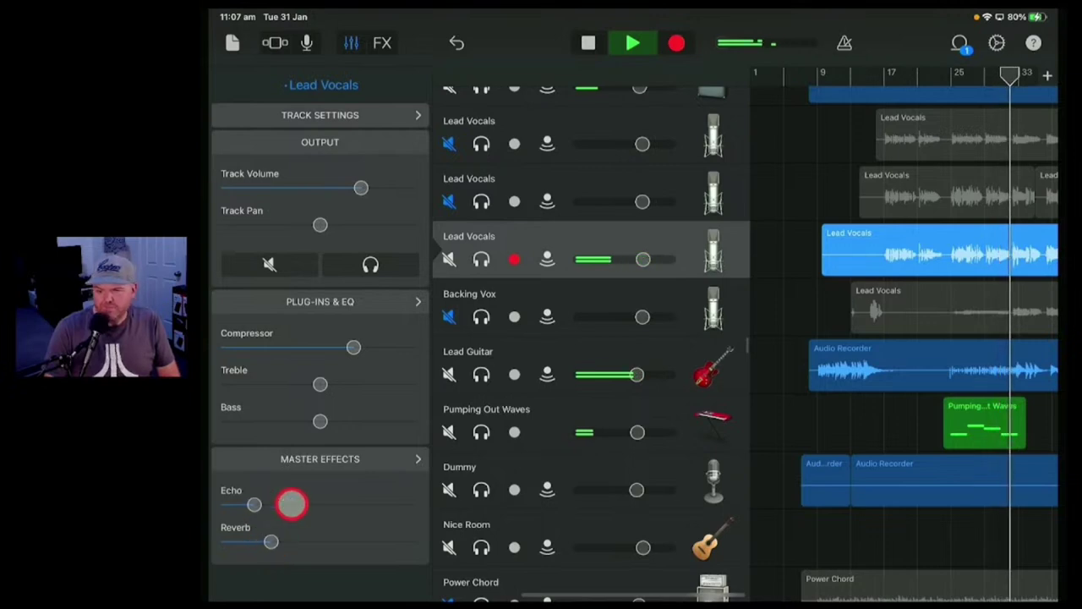
{"action": "left_click", "coordinate": [349, 44]}
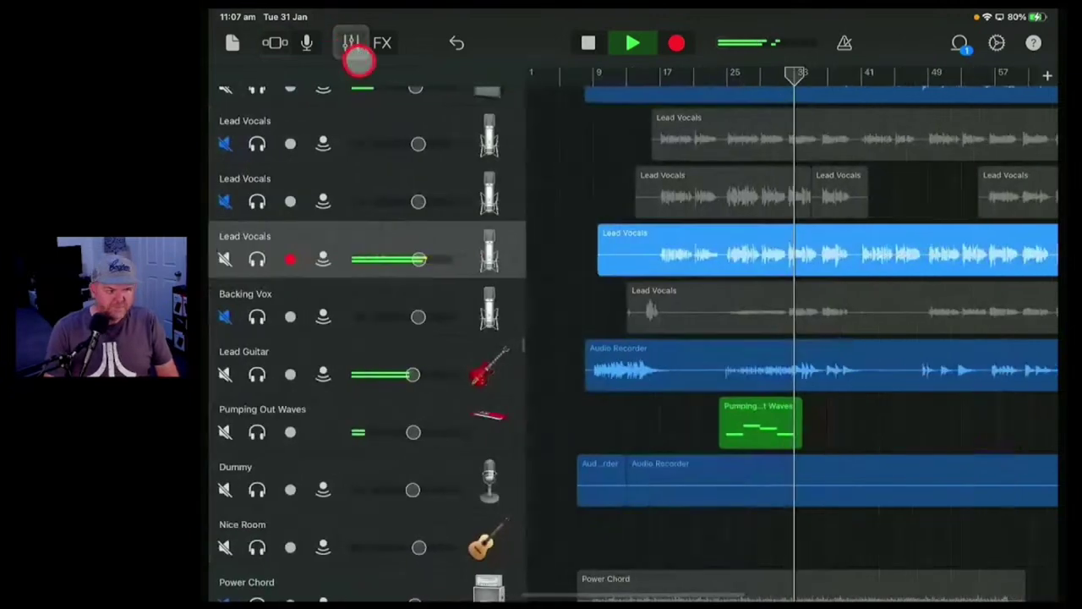
Listen through the first Chorus with the new vocal effects and stop playback at the start of Verse2
{"action": "left_click", "coordinate": [393, 121]}
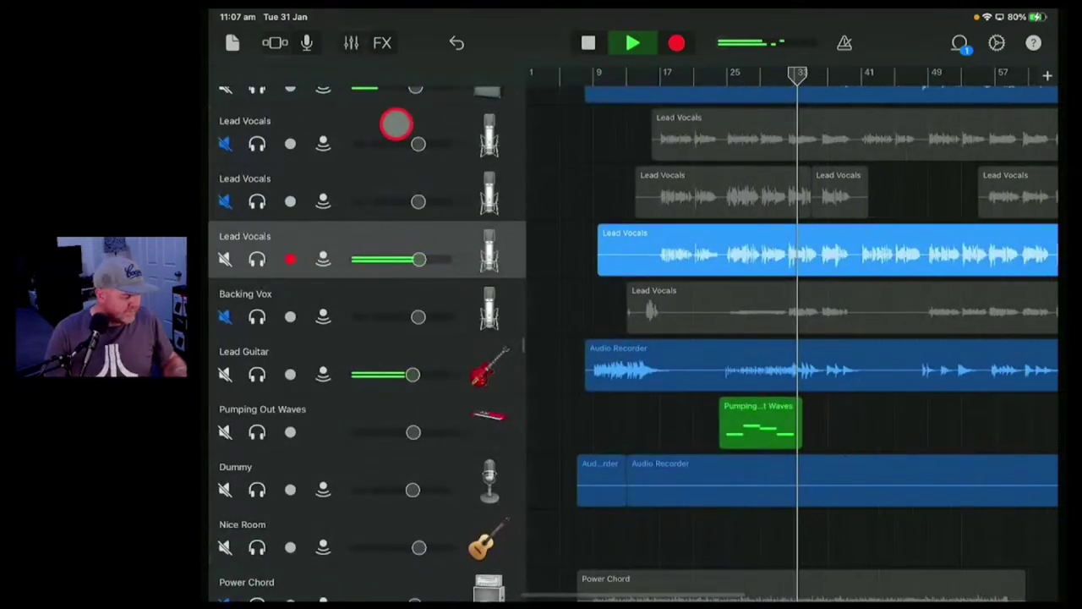
{"action": "left_click", "coordinate": [749, 197]}
{"action": "mouse_move", "coordinate": [750, 198]}
{"action": "left_mouse_down"}
{"action": "mouse_move", "coordinate": [734, 220]}
{"action": "mouse_move", "coordinate": [745, 206]}
{"action": "mouse_move", "coordinate": [743, 225]}
{"action": "mouse_move", "coordinate": [849, 282]}
{"action": "mouse_move", "coordinate": [828, 253]}
{"action": "left_mouse_up"}
{"action": "left_click", "coordinate": [633, 43]}
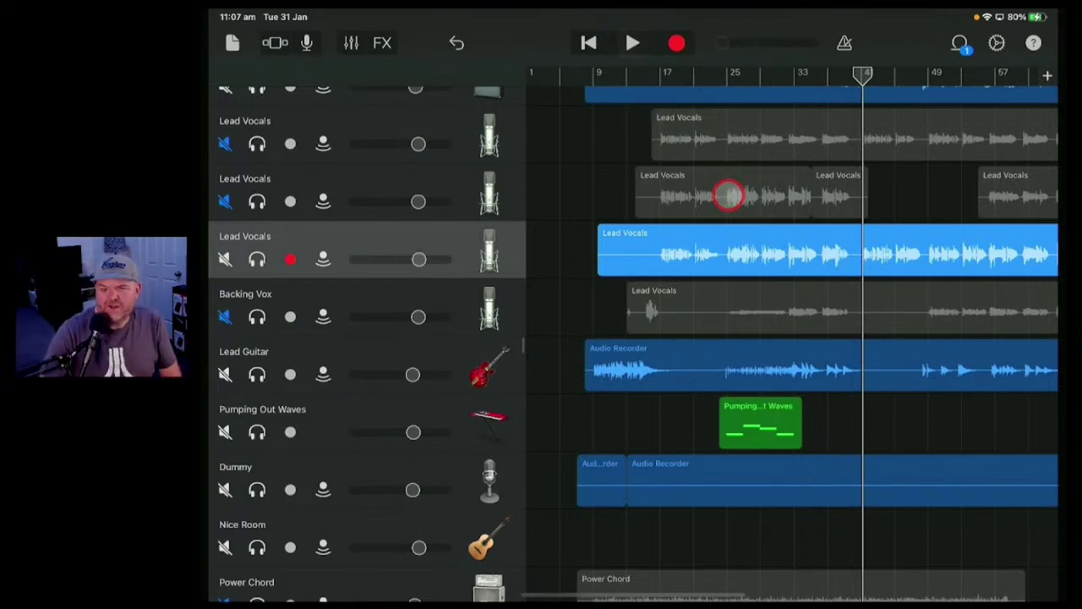
Shorten the end of the Guide Track's Chorus region to about bar 40.5, leaving a drum gap before Verse2
{"action": "scroll", "coordinate": [729, 195], "scroll_direction": "up", "scroll_amount": 5}
{"action": "scroll", "coordinate": [729, 196], "scroll_direction": "up", "scroll_amount": 5}
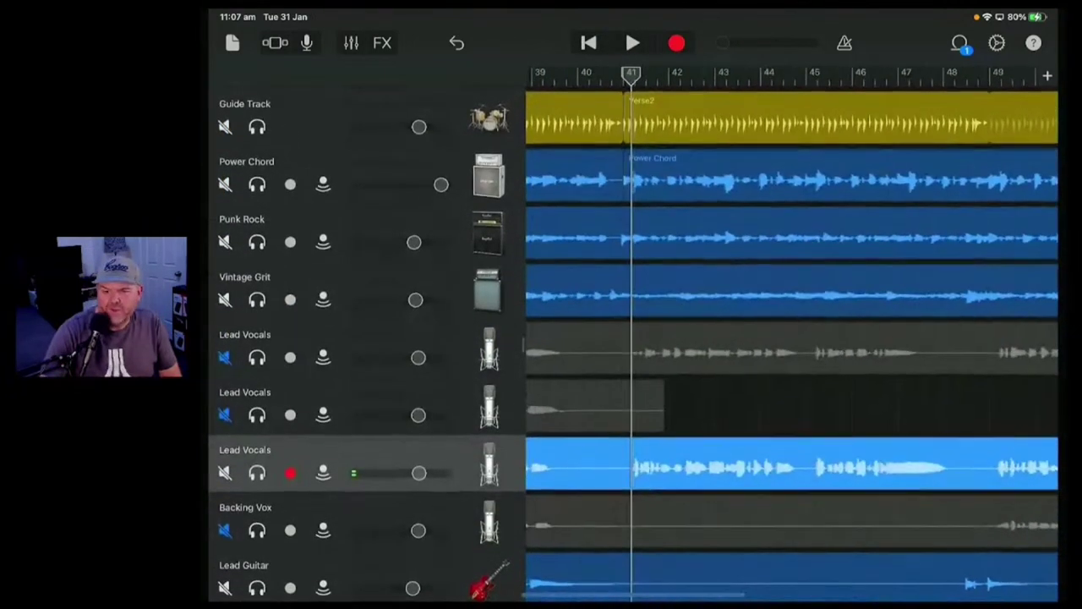
{"action": "scroll", "coordinate": [792, 338], "scroll_direction": "up", "scroll_amount": 5}
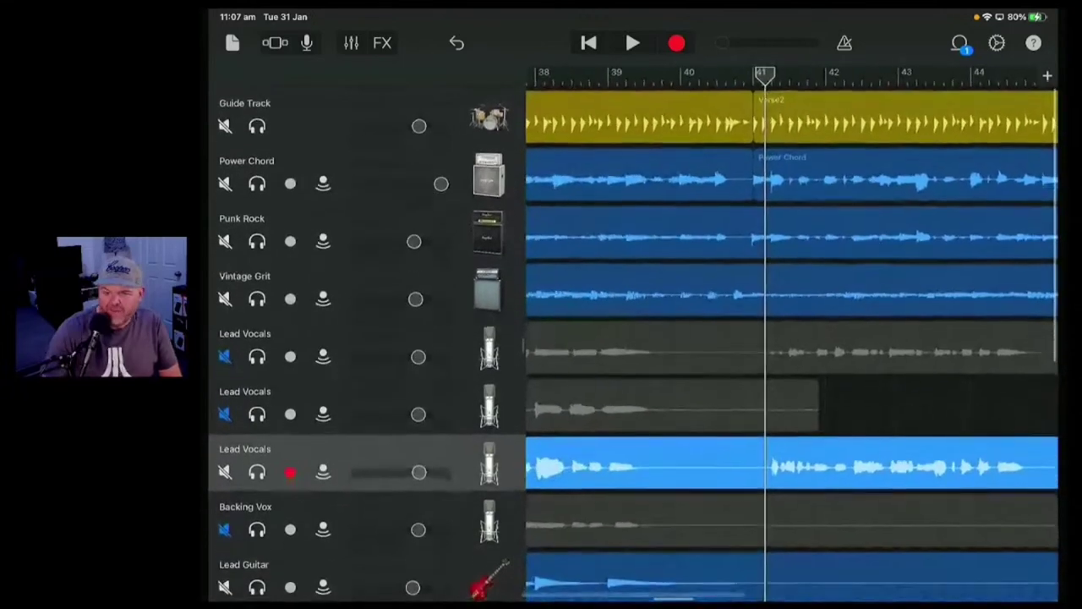
{"action": "scroll", "coordinate": [791, 338], "scroll_direction": "left", "scroll_amount": 1}
{"action": "left_click", "coordinate": [731, 108]}
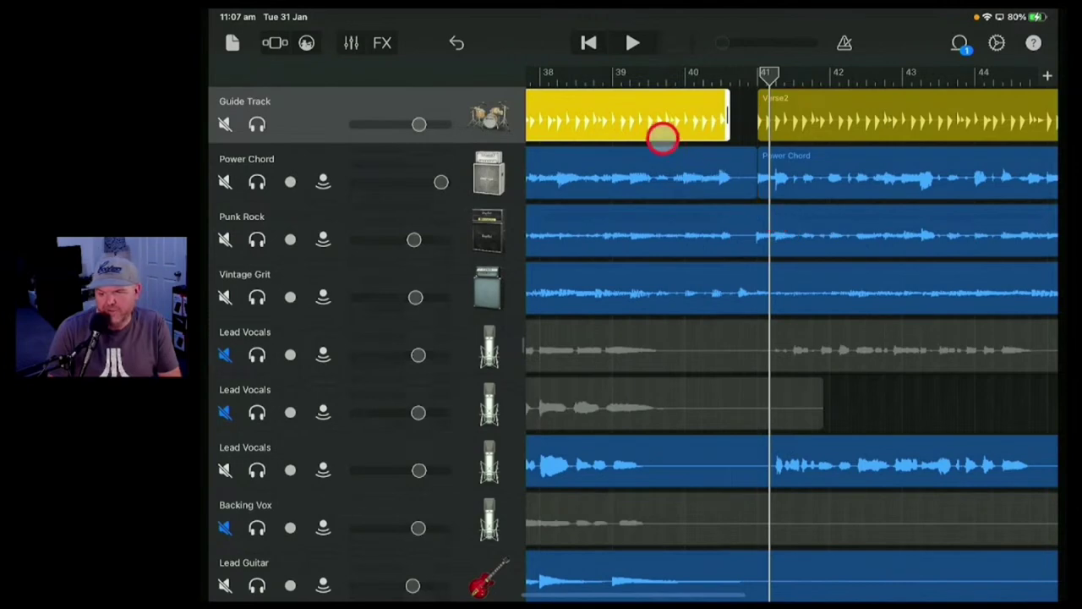
Play back the transition from the Chorus into Verse2 and look over the lower tracks
{"action": "left_click", "coordinate": [625, 48]}
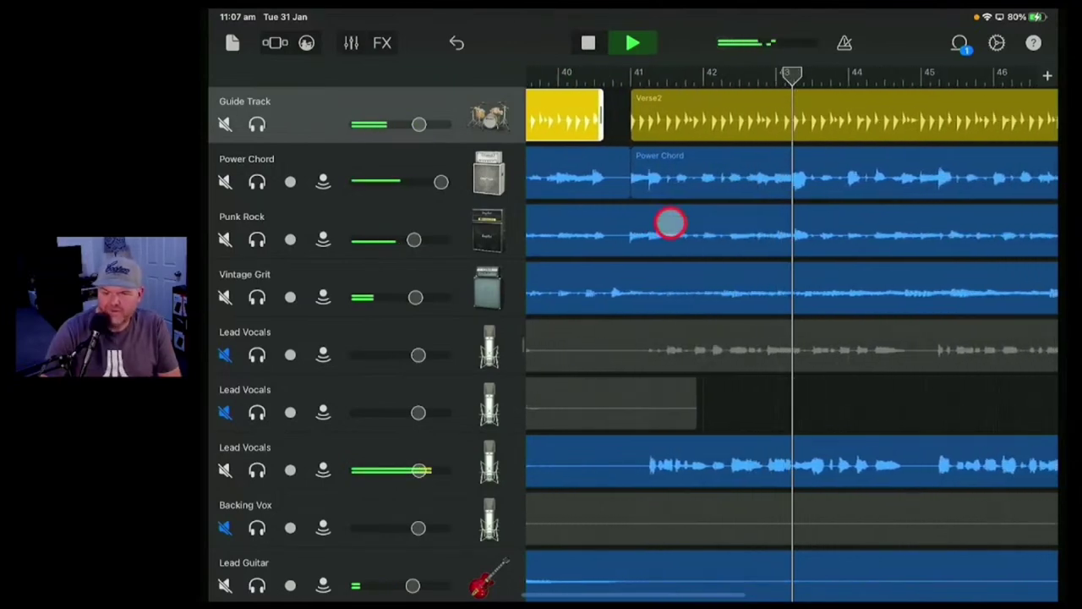
{"action": "scroll", "coordinate": [669, 224], "scroll_direction": "down", "scroll_amount": 5}
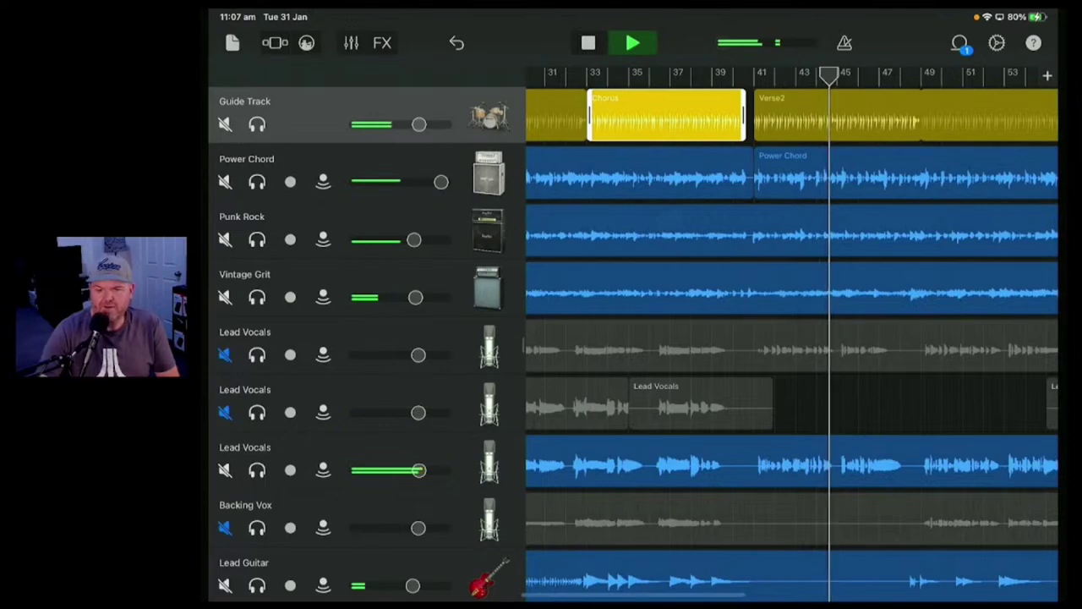
{"action": "scroll", "coordinate": [791, 338], "scroll_direction": "down", "scroll_amount": 8}
{"action": "scroll", "coordinate": [791, 338], "scroll_direction": "down", "scroll_amount": 5}
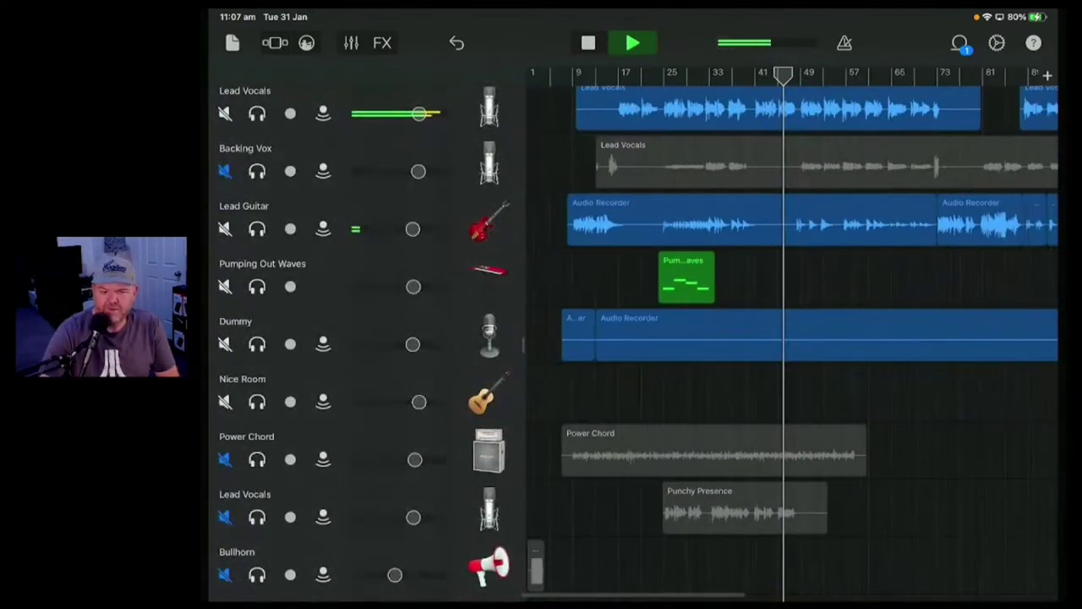
Listen on through Verse2 and Chorus2, and duplicate the Lead Guitar track
{"action": "scroll", "coordinate": [792, 338], "scroll_direction": "up", "scroll_amount": 4}
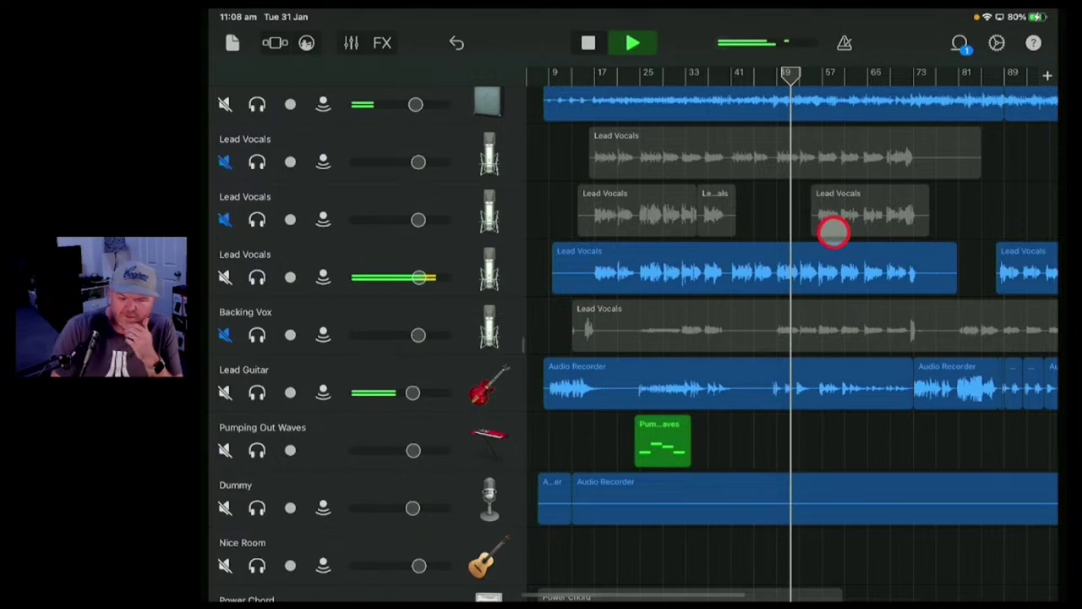
{"action": "scroll", "coordinate": [835, 245], "scroll_direction": "up", "scroll_amount": 3}
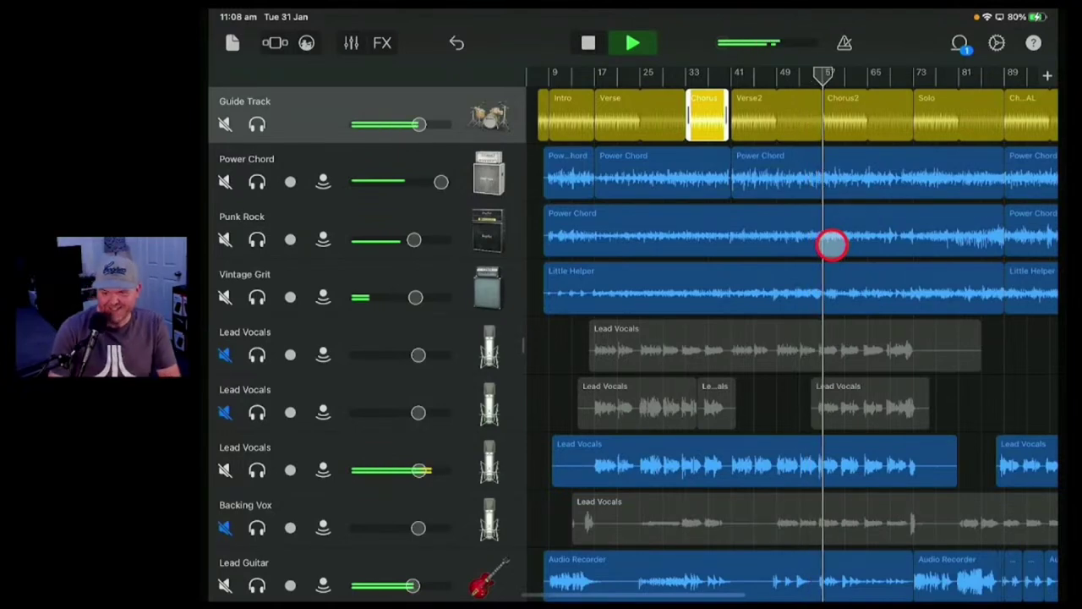
{"action": "scroll", "coordinate": [871, 232], "scroll_direction": "down", "scroll_amount": 4}
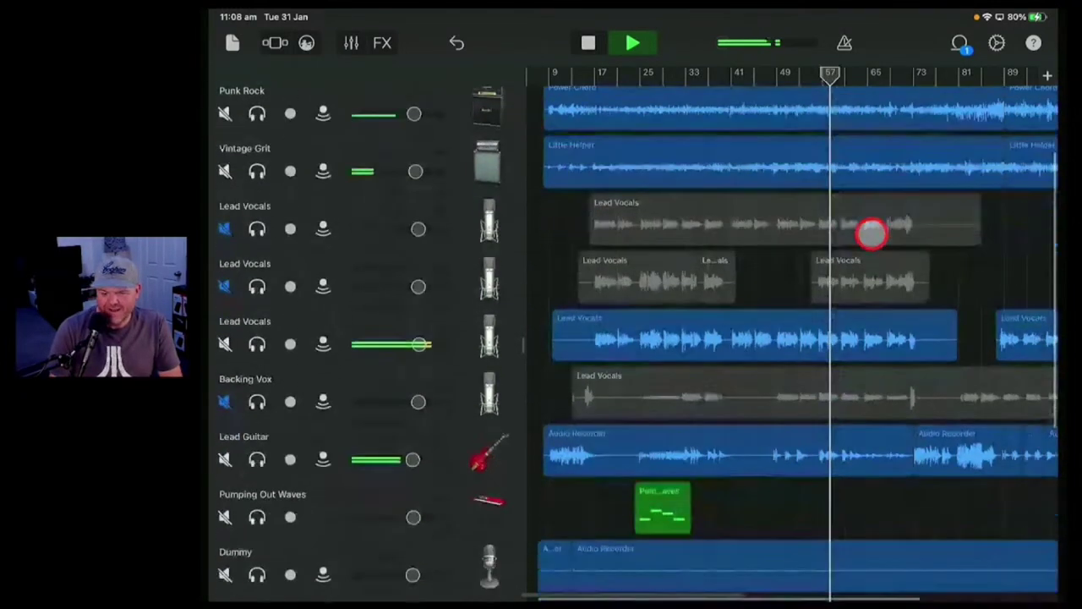
{"action": "scroll", "coordinate": [870, 233], "scroll_direction": "right", "scroll_amount": 5}
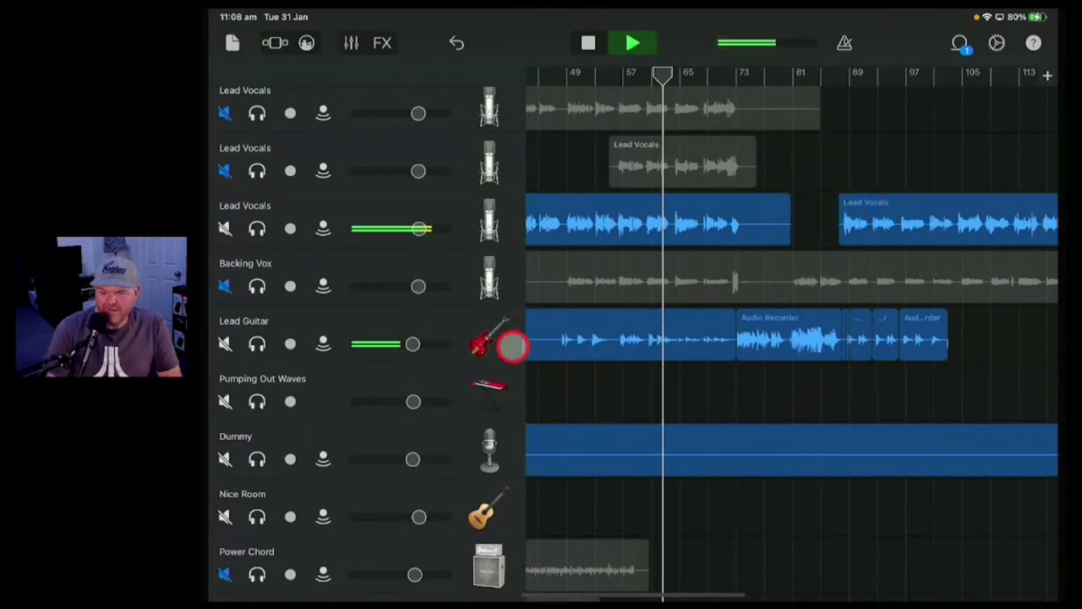
{"action": "left_click", "coordinate": [485, 341]}
{"action": "left_click", "coordinate": [486, 339]}
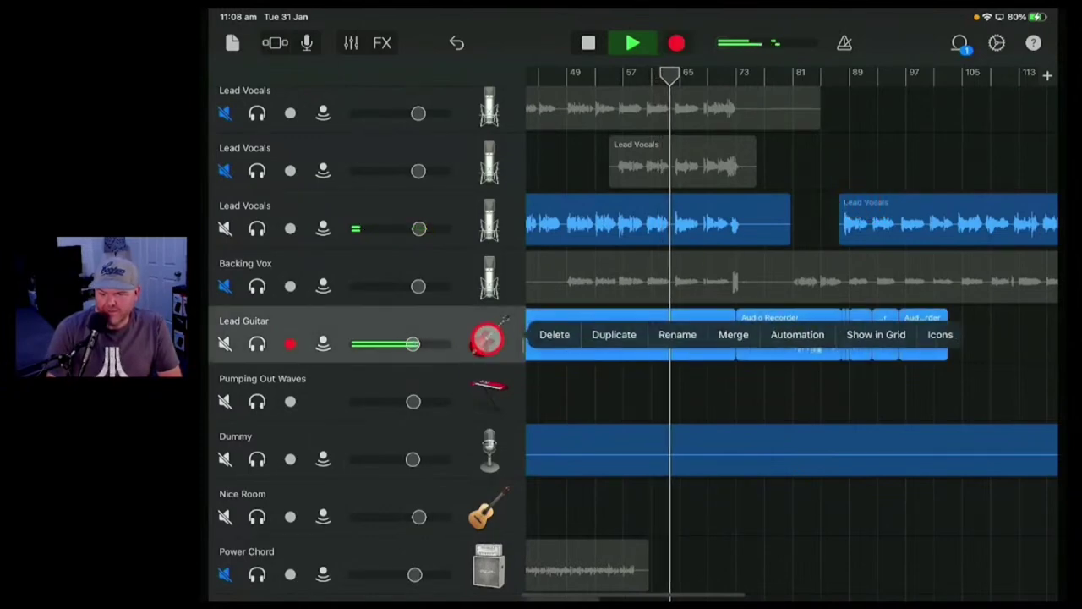
{"action": "left_click", "coordinate": [582, 339]}
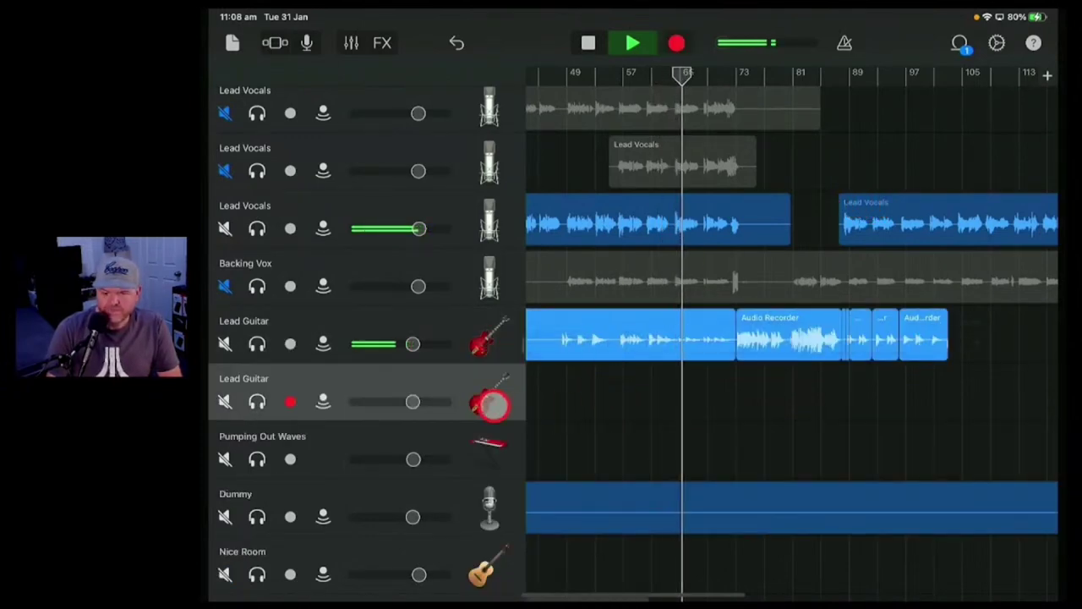
Raise the echo on the duplicated Lead Guitar track to about a third, and check its master effects settings
{"action": "left_click", "coordinate": [495, 397]}
{"action": "left_click", "coordinate": [351, 44]}
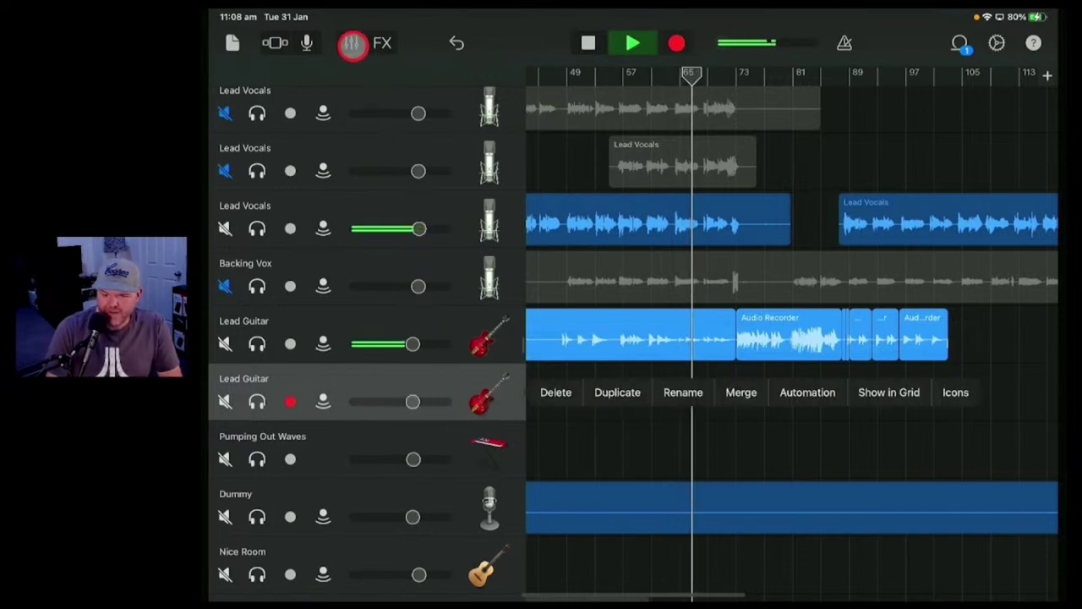
{"action": "left_click_drag", "start_coordinate": [221, 504], "coordinate": [292, 503]}
{"action": "left_click_drag", "start_coordinate": [350, 483], "coordinate": [361, 458]}
{"action": "left_click", "coordinate": [362, 459]}
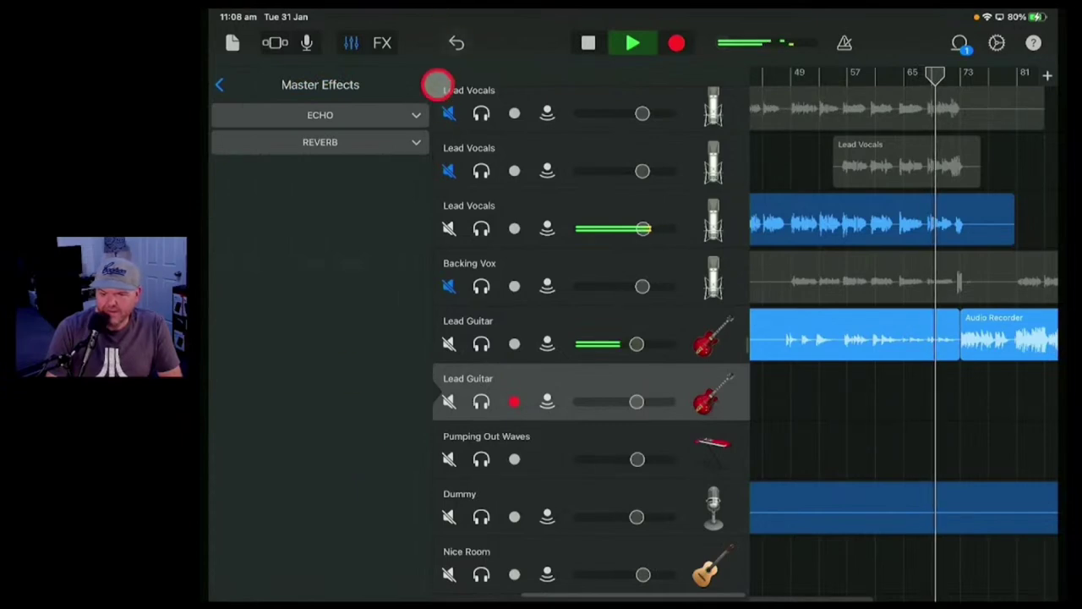
{"action": "left_click", "coordinate": [415, 115]}
{"action": "left_click", "coordinate": [415, 115]}
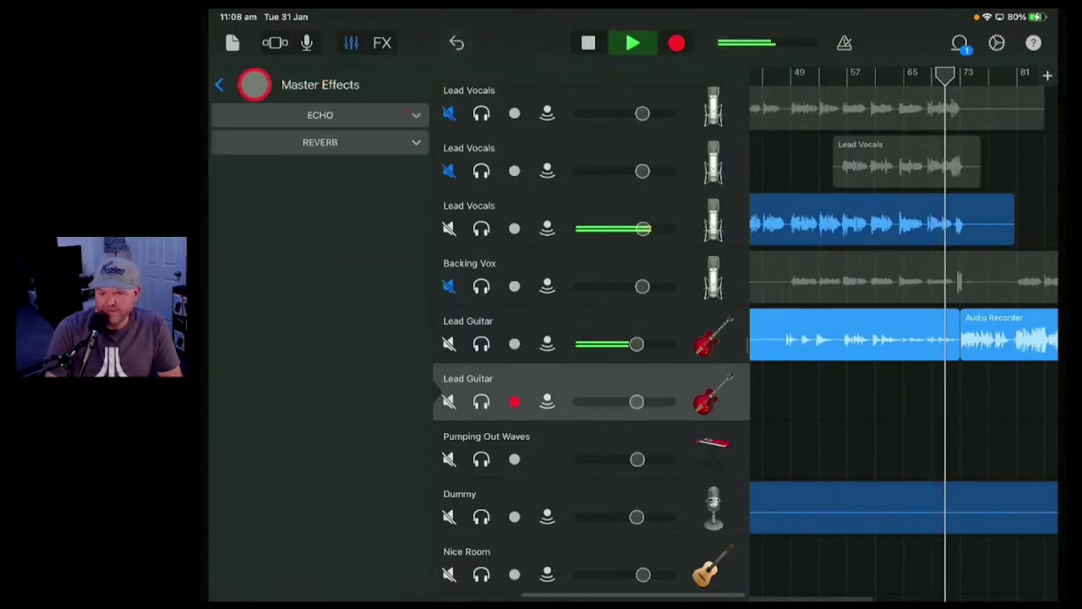
{"action": "left_click", "coordinate": [224, 86]}
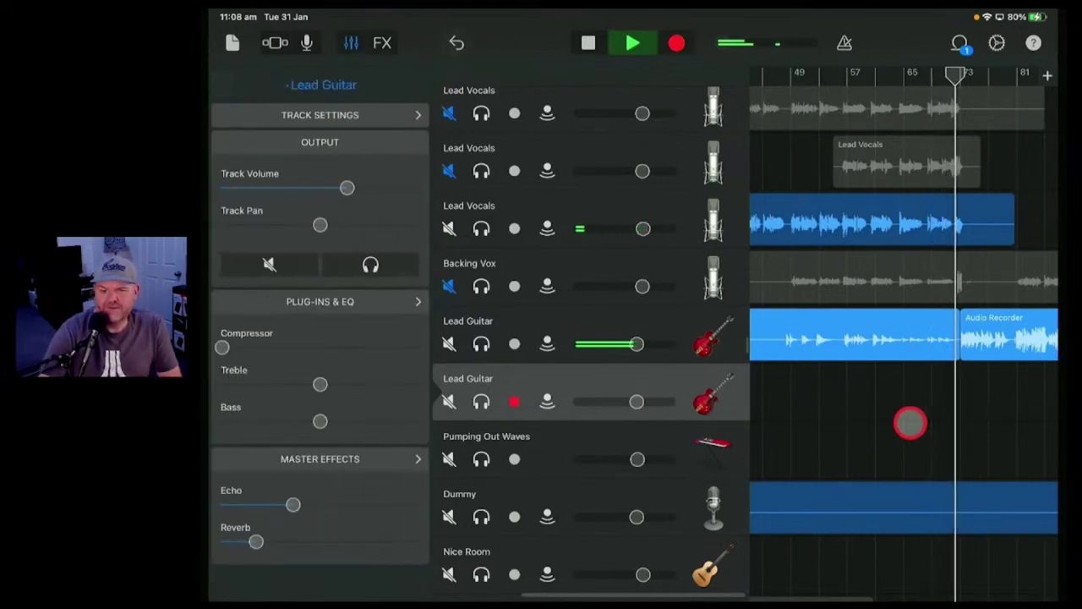
Move the guitar solo region starting at bar 73 from the original Lead Guitar track down to the duplicate
{"action": "left_click_drag", "start_coordinate": [911, 422], "coordinate": [757, 435]}
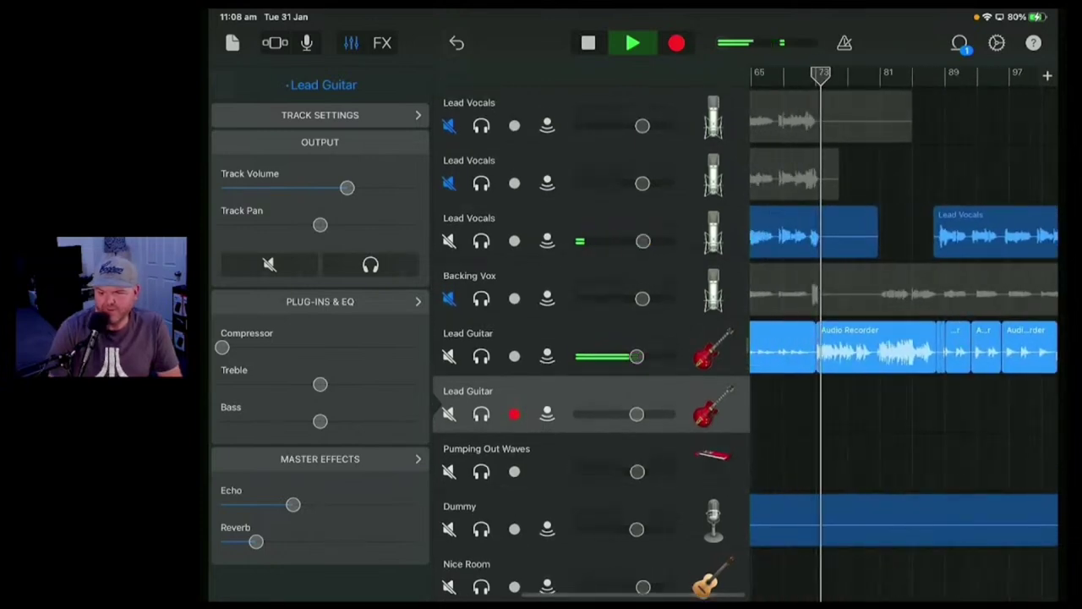
{"action": "left_click_drag", "start_coordinate": [845, 350], "coordinate": [866, 387]}
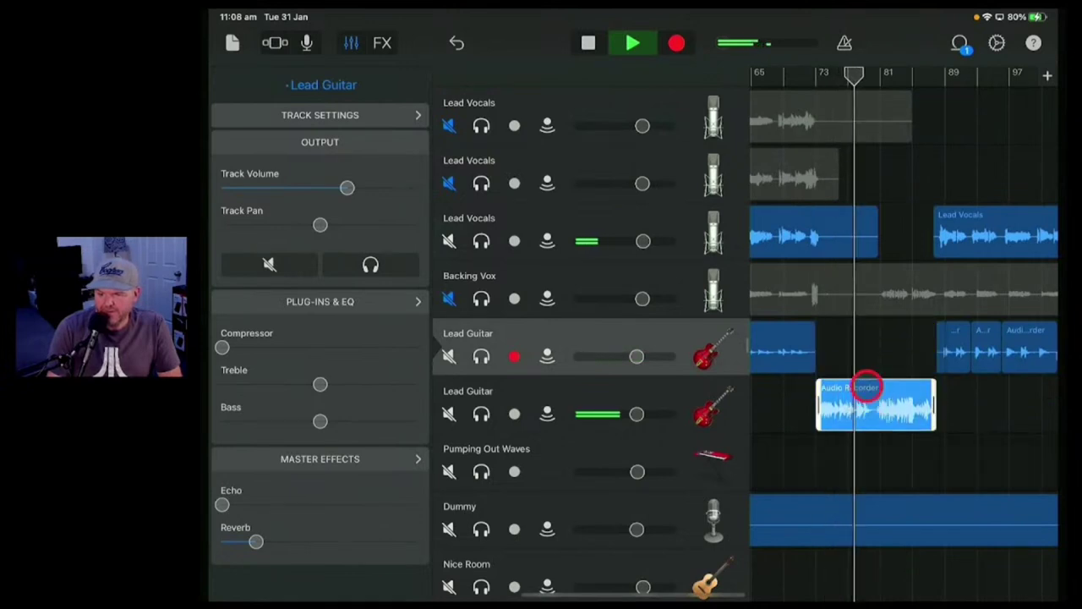
{"action": "left_click", "coordinate": [263, 528]}
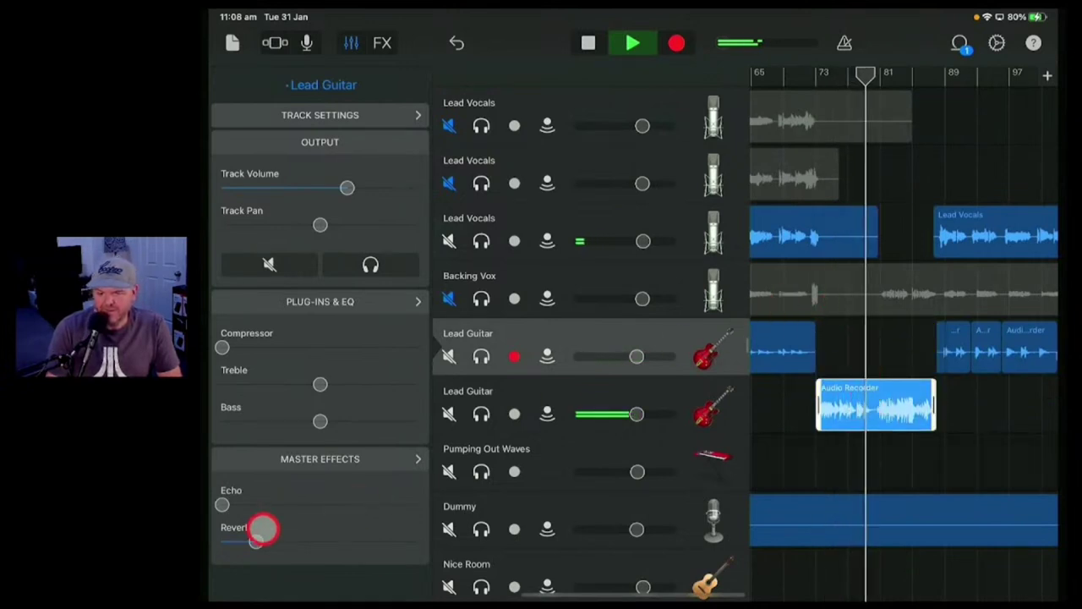
Increase the duplicated Lead Guitar track's echo to about half and its reverb slightly, and close the track controls
{"action": "left_click", "coordinate": [717, 398]}
{"action": "left_click_drag", "start_coordinate": [222, 504], "coordinate": [326, 500]}
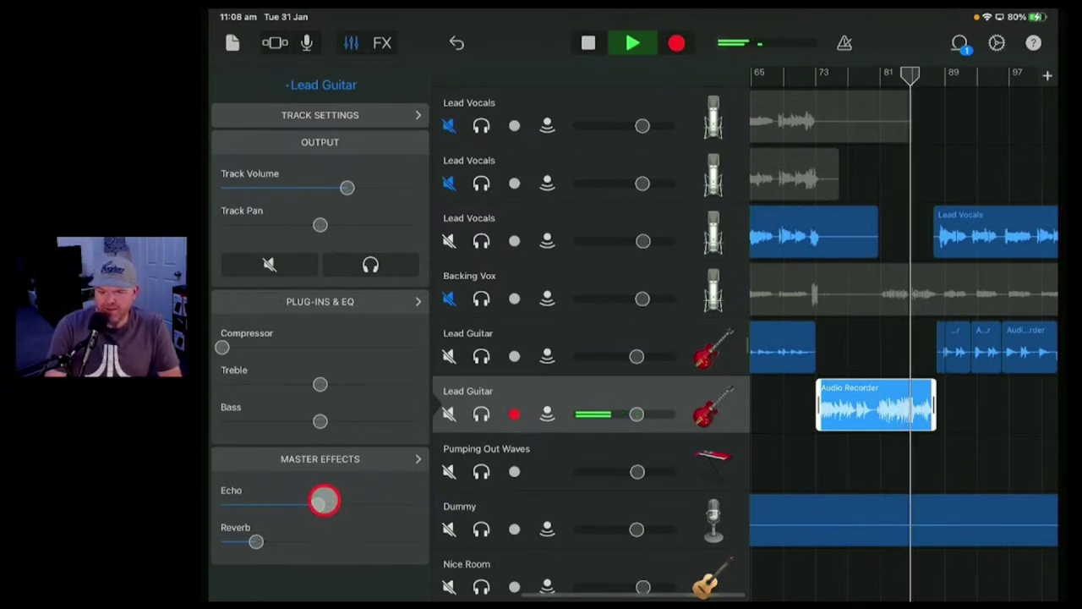
{"action": "left_click_drag", "start_coordinate": [324, 500], "coordinate": [317, 504]}
{"action": "left_click_drag", "start_coordinate": [256, 541], "coordinate": [268, 541]}
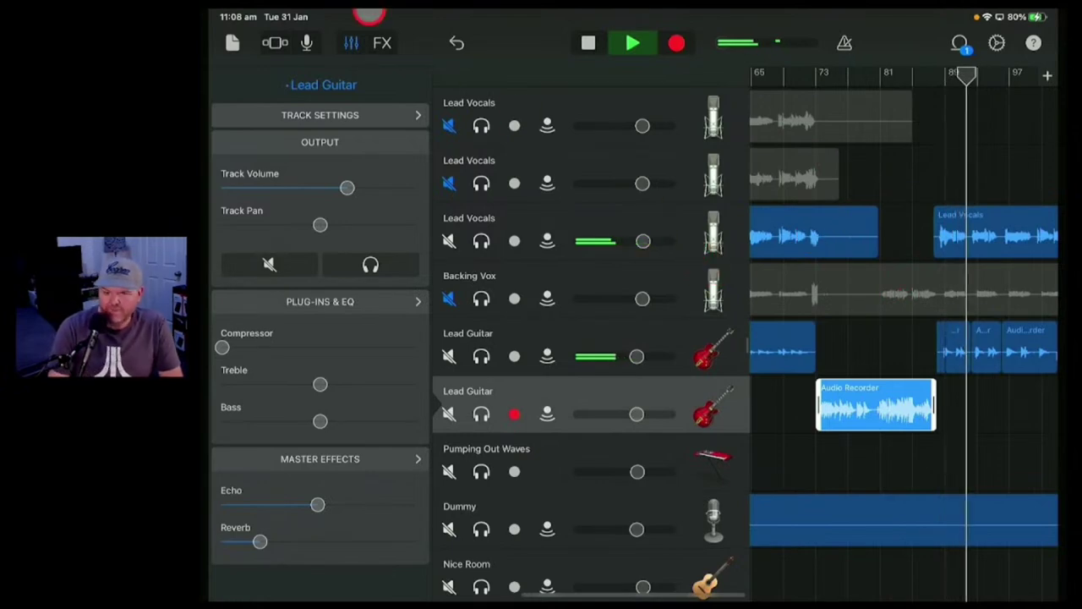
{"action": "left_click", "coordinate": [344, 42]}
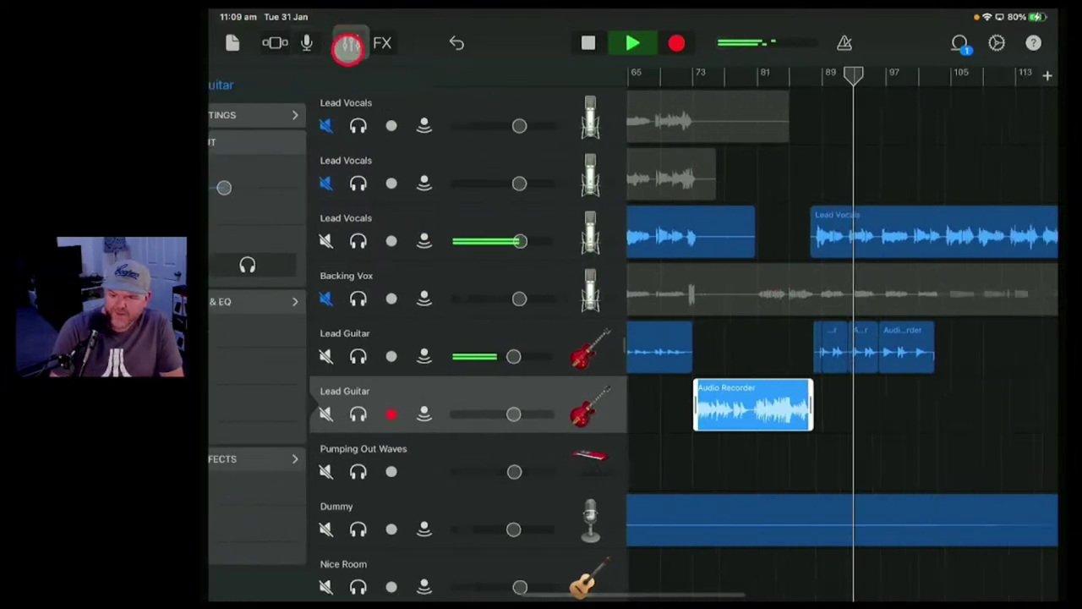
Listen through both final choruses to the end of the song while viewing the arrangement, and stop playback
{"action": "scroll", "coordinate": [428, 343], "scroll_direction": "down", "scroll_amount": 3}
{"action": "scroll", "coordinate": [790, 339], "scroll_direction": "down", "scroll_amount": 3}
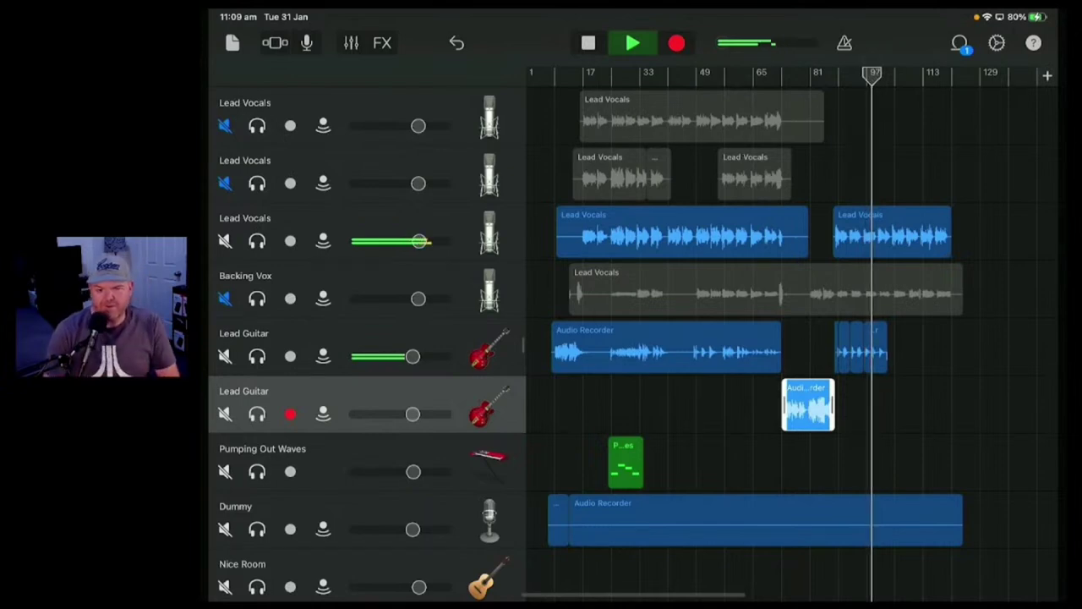
{"action": "scroll", "coordinate": [790, 334], "scroll_direction": "up", "scroll_amount": 5}
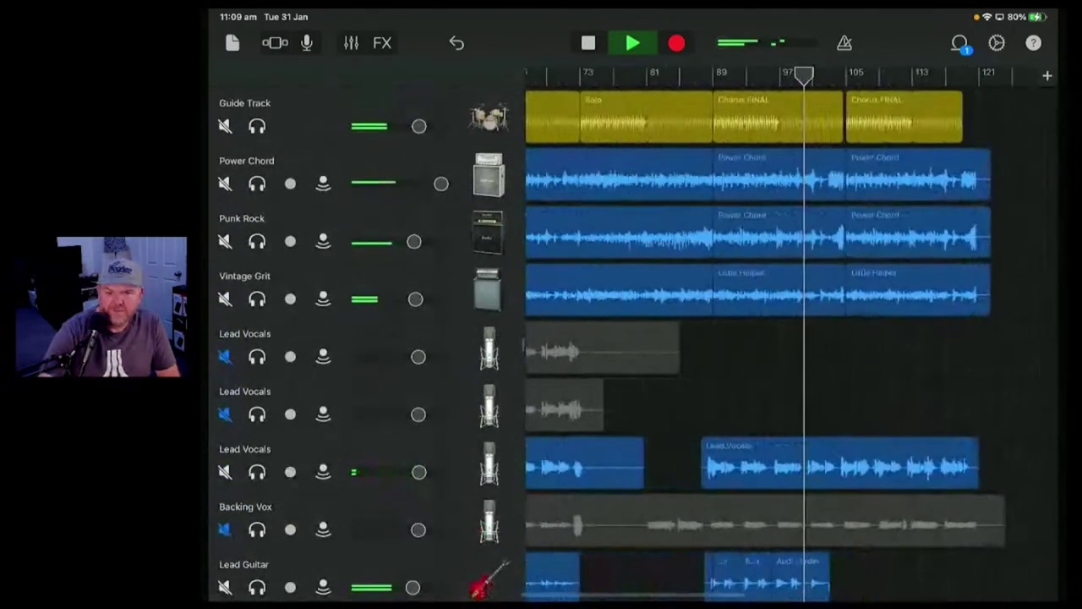
{"action": "scroll", "coordinate": [790, 333], "scroll_direction": "down", "scroll_amount": 3}
{"action": "scroll", "coordinate": [790, 334], "scroll_direction": "up", "scroll_amount": 4}
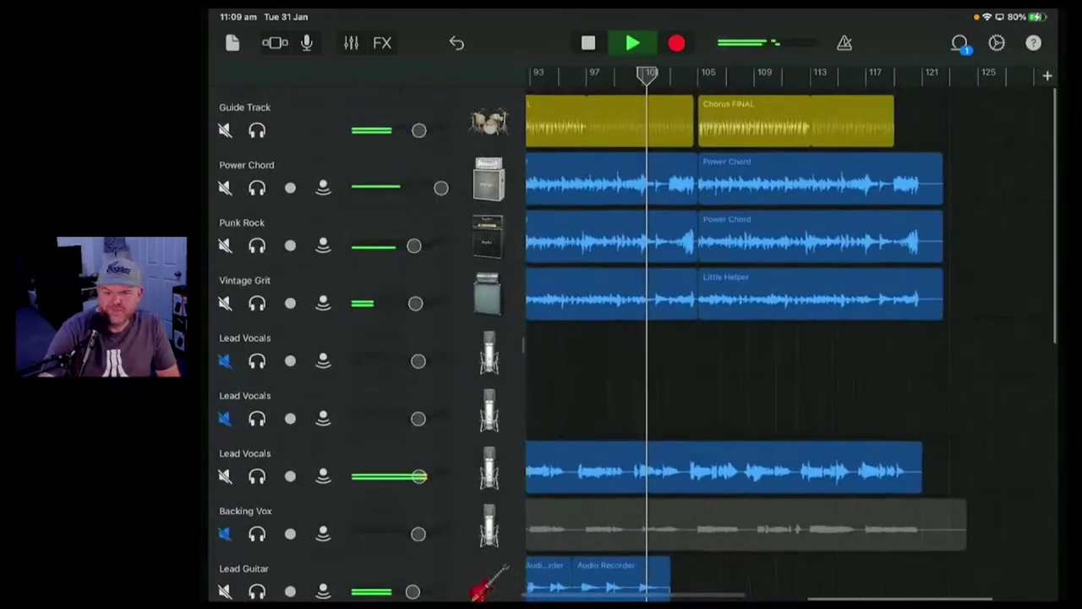
{"action": "scroll", "coordinate": [790, 334], "scroll_direction": "up", "scroll_amount": 3}
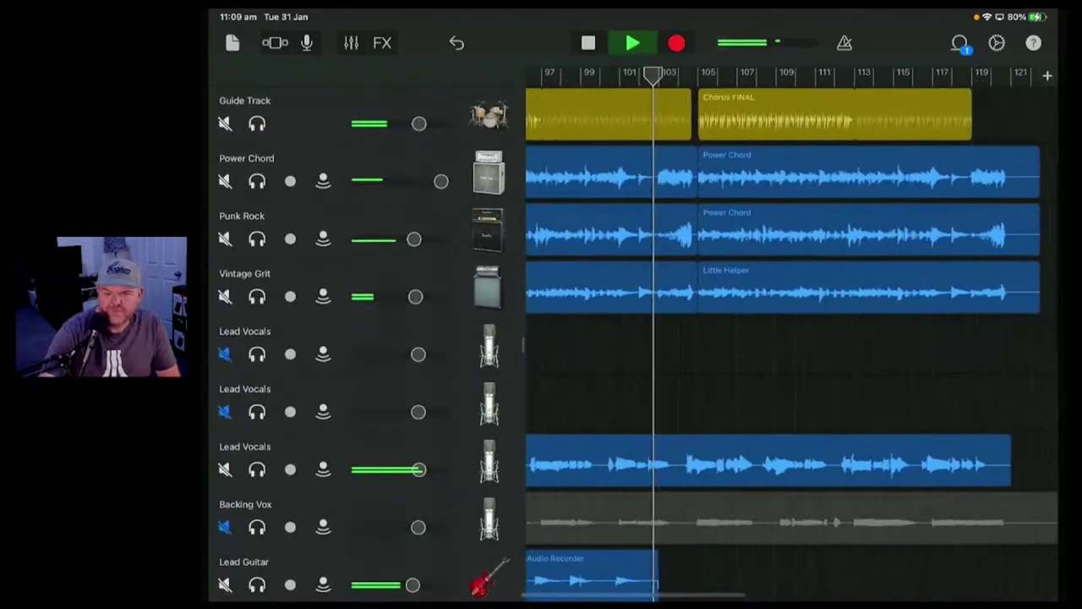
{"action": "scroll", "coordinate": [790, 334], "scroll_direction": "up", "scroll_amount": 2}
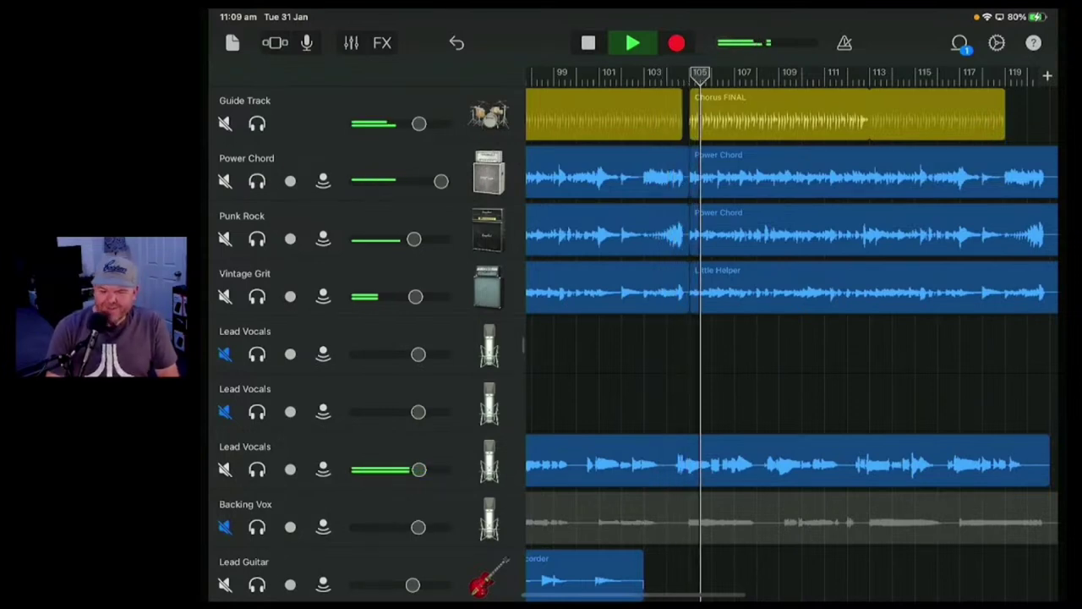
{"action": "left_click_drag", "start_coordinate": [415, 333], "coordinate": [487, 272]}
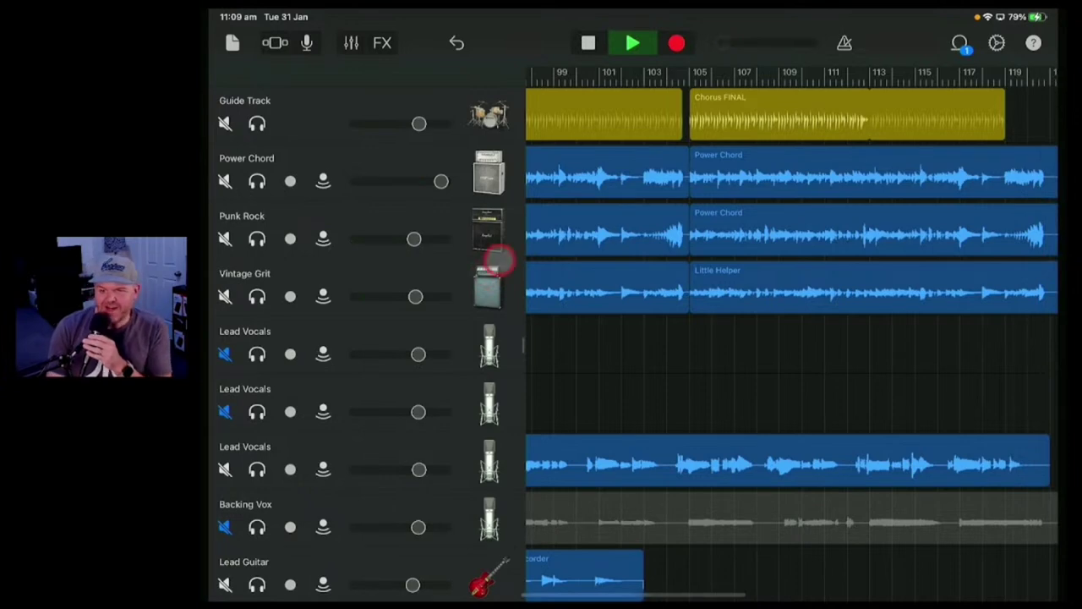
{"action": "left_click", "coordinate": [592, 44]}
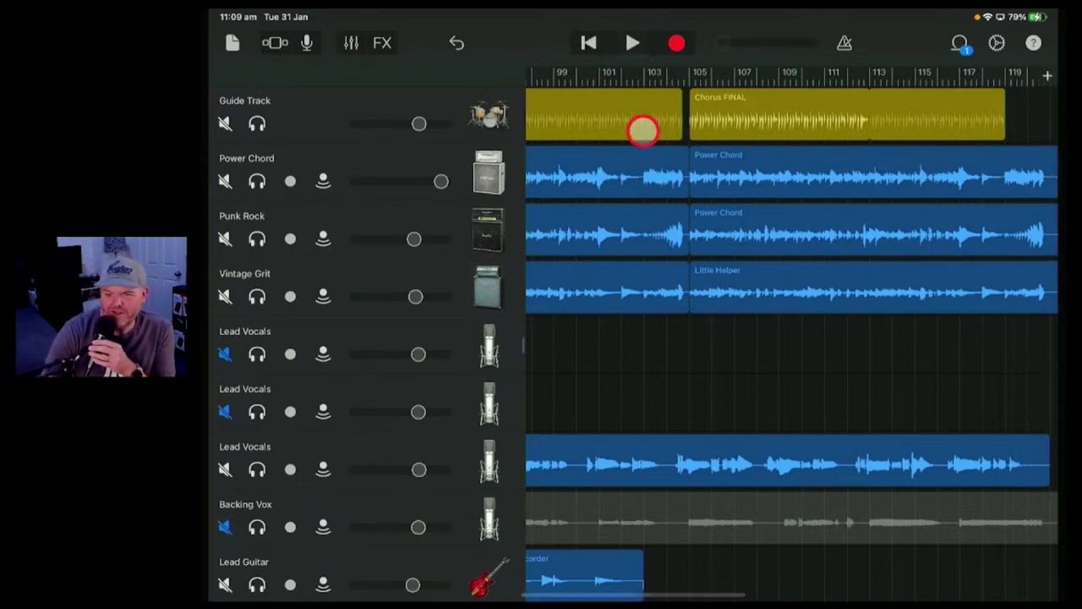
Extend the Guide Track's last Chorus FINAL region to just before bar 121 to cover the ending guitars
{"action": "left_click_drag", "start_coordinate": [642, 129], "coordinate": [516, 127]}
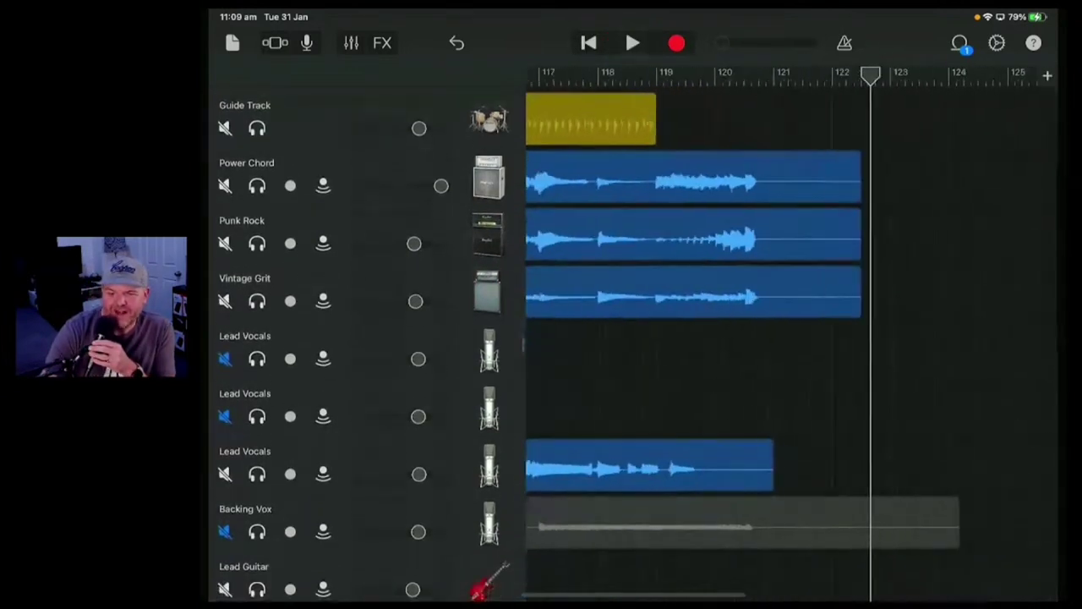
{"action": "left_click_drag", "start_coordinate": [676, 254], "coordinate": [710, 249]}
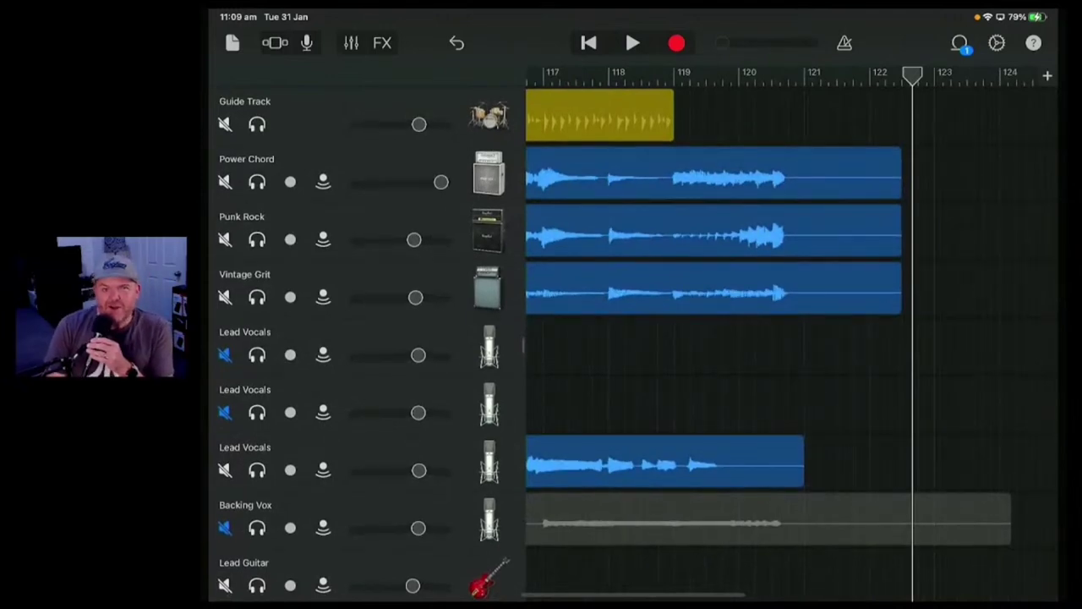
{"action": "left_click_drag", "start_coordinate": [795, 68], "coordinate": [754, 69]}
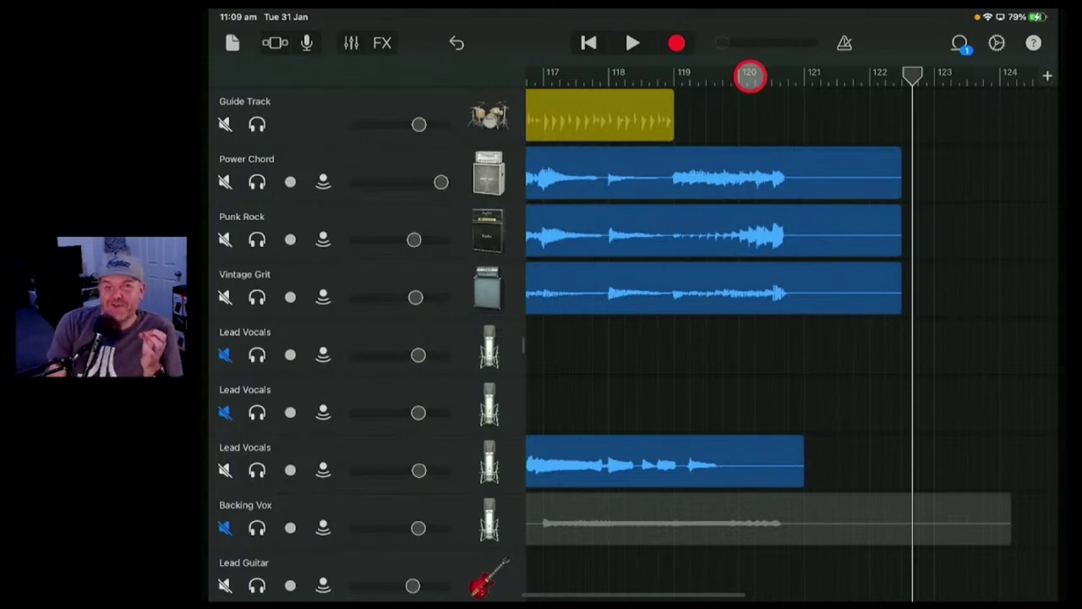
{"action": "left_click_drag", "start_coordinate": [749, 75], "coordinate": [704, 108]}
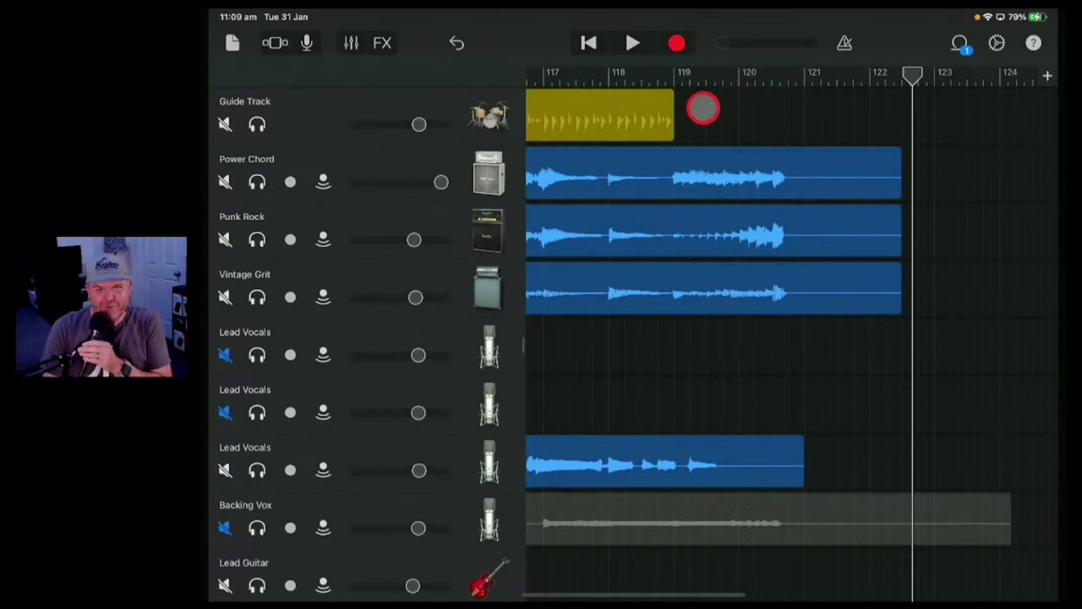
{"action": "left_click", "coordinate": [632, 115]}
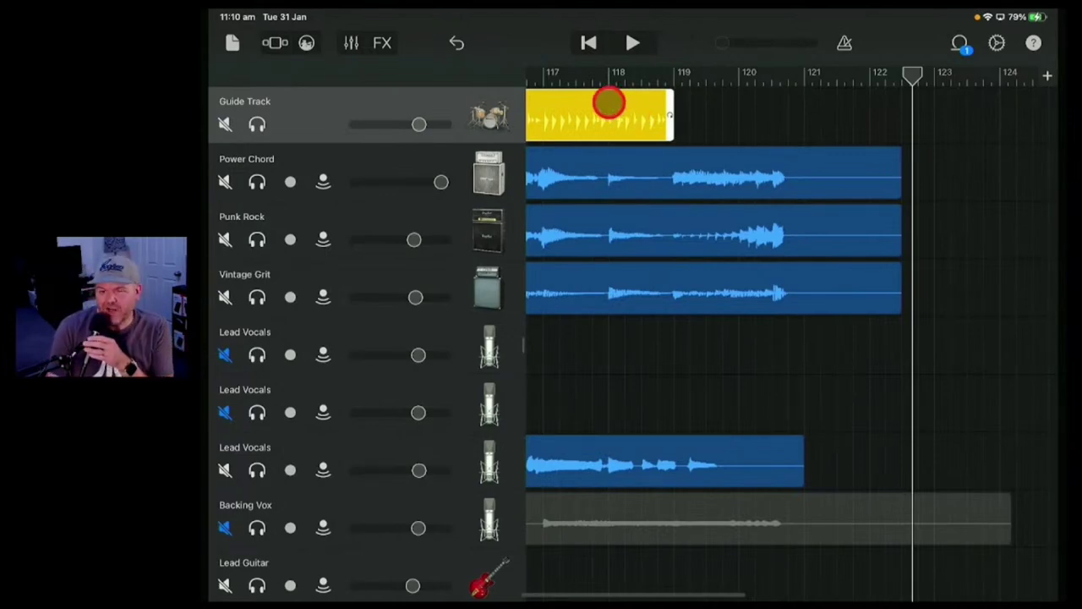
{"action": "left_click_drag", "start_coordinate": [681, 109], "coordinate": [792, 106]}
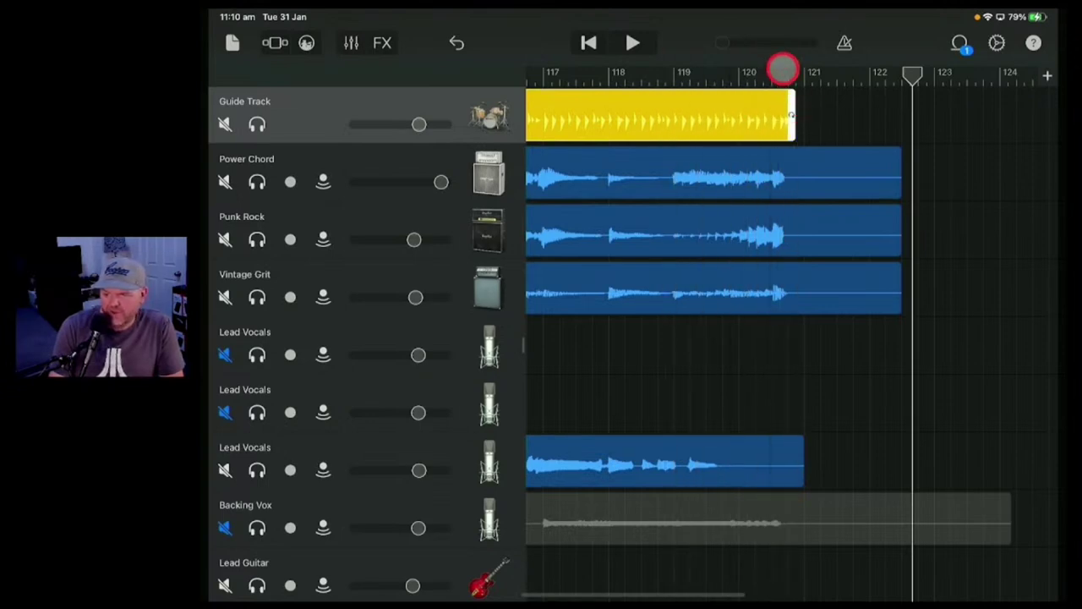
Play back the ending from bar 120 and trim the last Chorus FINAL drum region to about bar 120.75
{"action": "left_click", "coordinate": [738, 72]}
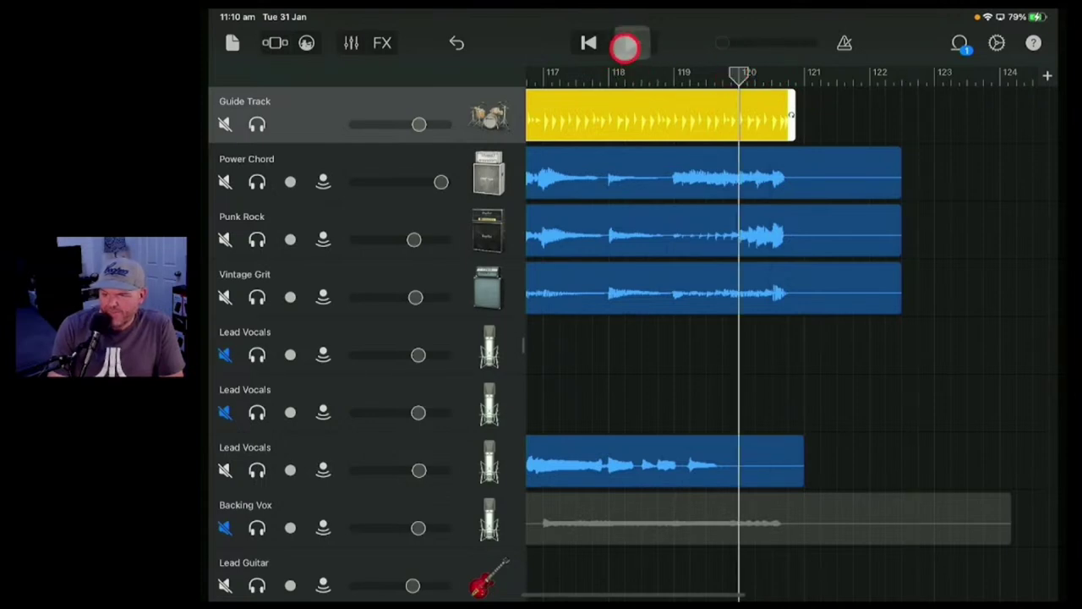
{"action": "left_click", "coordinate": [630, 43]}
{"action": "left_click", "coordinate": [640, 43]}
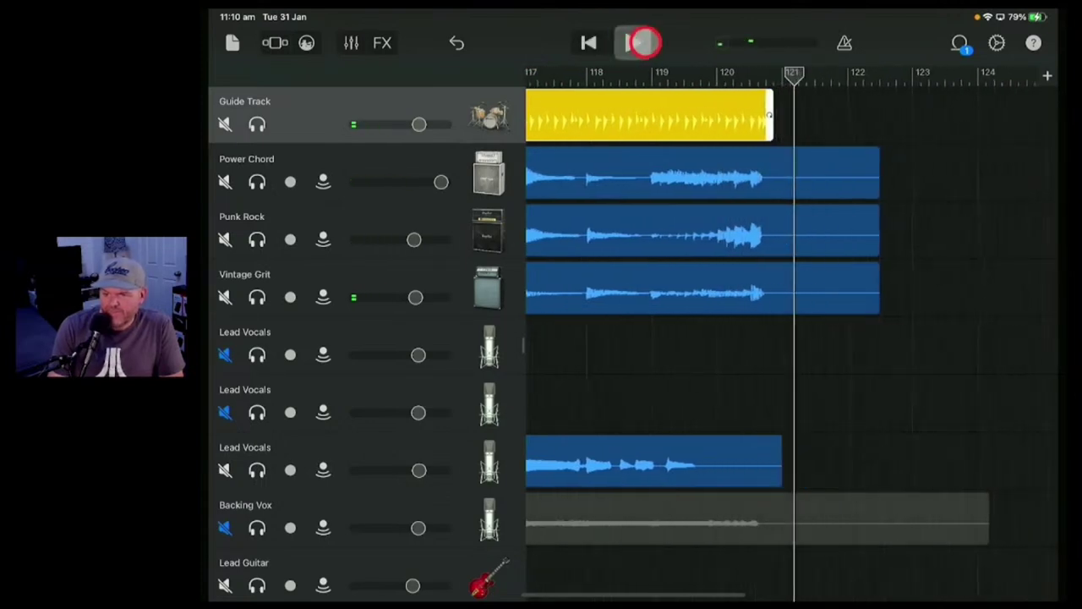
{"action": "left_click_drag", "start_coordinate": [766, 109], "coordinate": [756, 116]}
Split the Guide Track's last Chorus FINAL region at bar 120 and select the short end piece
{"action": "mouse_move", "coordinate": [713, 70]}
{"action": "left_mouse_down"}
{"action": "mouse_move", "coordinate": [755, 115]}
{"action": "mouse_move", "coordinate": [795, 106]}
{"action": "mouse_move", "coordinate": [797, 164]}
{"action": "left_mouse_up"}
{"action": "left_click", "coordinate": [795, 106]}
{"action": "left_click", "coordinate": [737, 67]}
{"action": "left_click", "coordinate": [814, 126]}
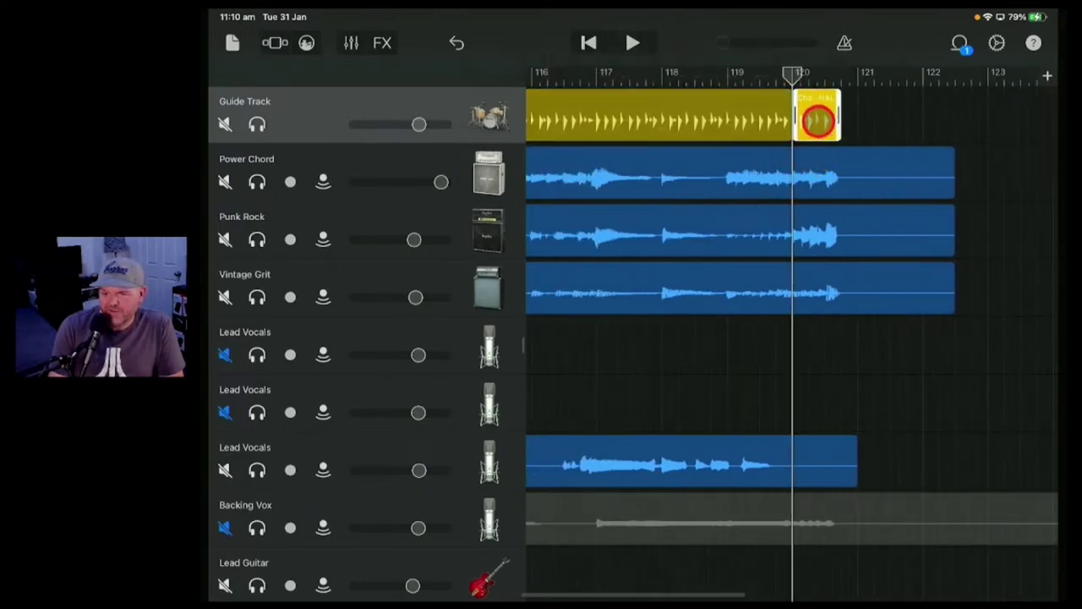
Set the fills of the short closing drum region to maximum in its Drummer settings and play back the ending
{"action": "left_click", "coordinate": [816, 116]}
{"action": "left_click", "coordinate": [889, 66]}
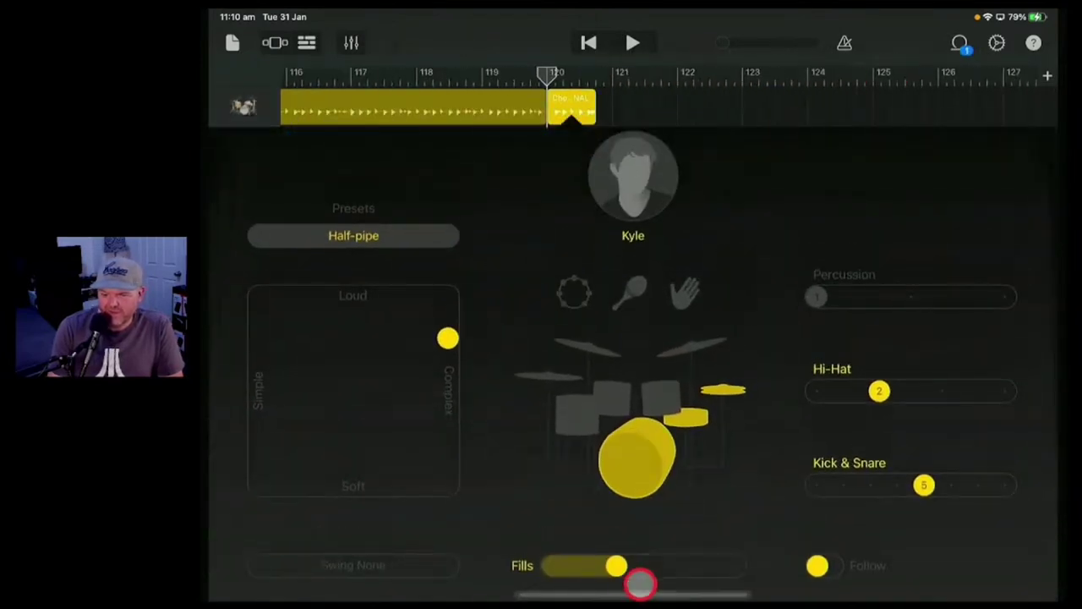
{"action": "left_click_drag", "start_coordinate": [630, 571], "coordinate": [790, 565]}
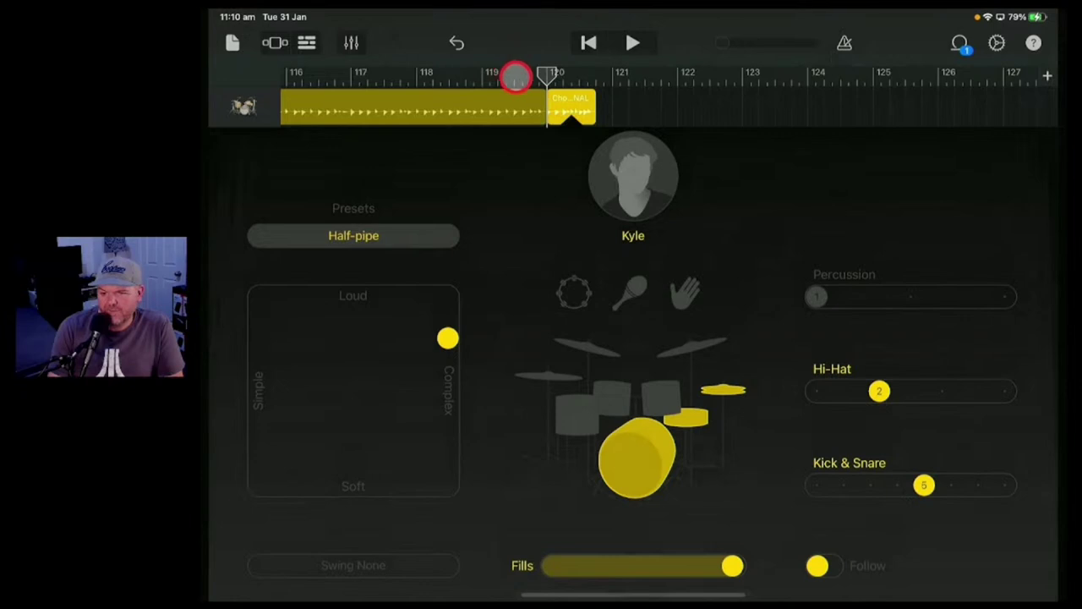
{"action": "left_click", "coordinate": [633, 42]}
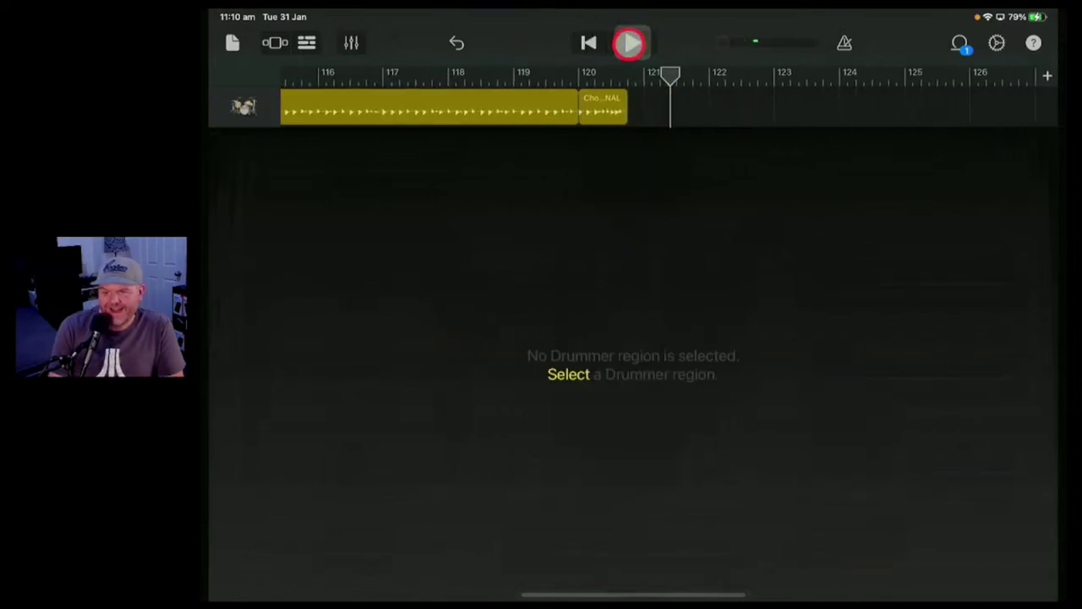
Make the closing drum region slightly louder, swap its hi-hat for cymbals, and set Kick & Snare to 8
{"action": "left_click", "coordinate": [603, 105]}
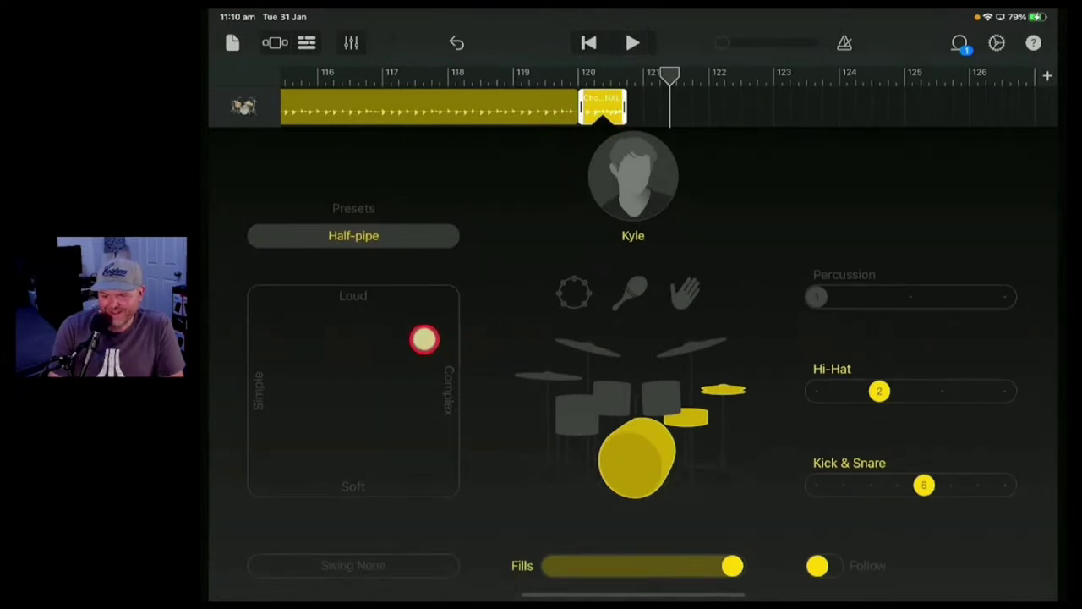
{"action": "left_click_drag", "start_coordinate": [424, 339], "coordinate": [419, 332]}
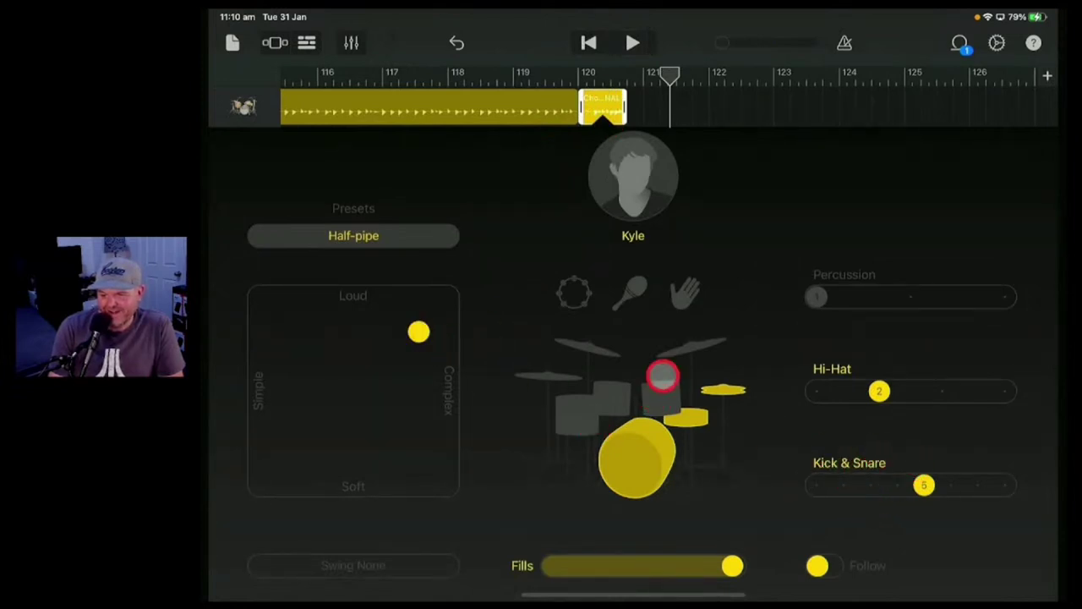
{"action": "left_click", "coordinate": [618, 357]}
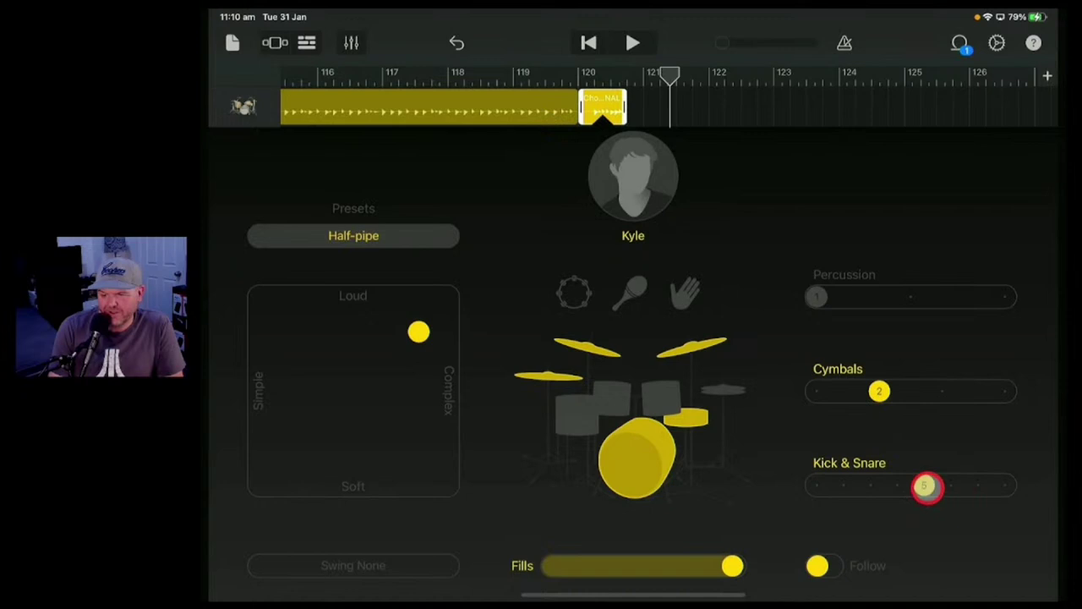
{"action": "left_click_drag", "start_coordinate": [926, 487], "coordinate": [1052, 470]}
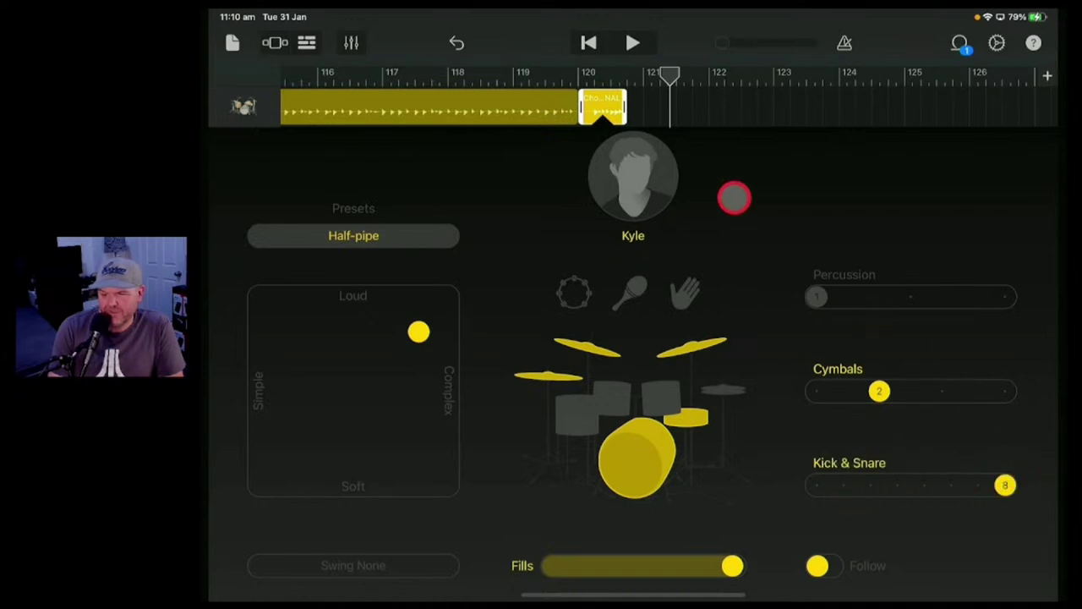
Play back the song's ending from about bar 119 to hear the changed closing drums
{"action": "left_click", "coordinate": [522, 73]}
{"action": "left_click", "coordinate": [636, 44]}
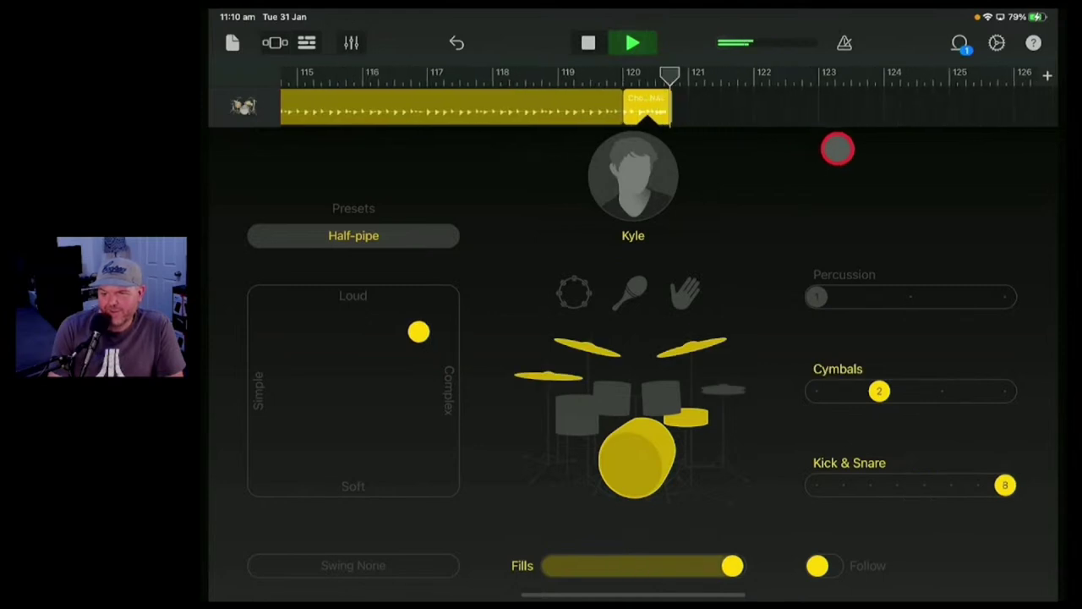
{"action": "left_click", "coordinate": [834, 147]}
{"action": "left_click", "coordinate": [637, 44]}
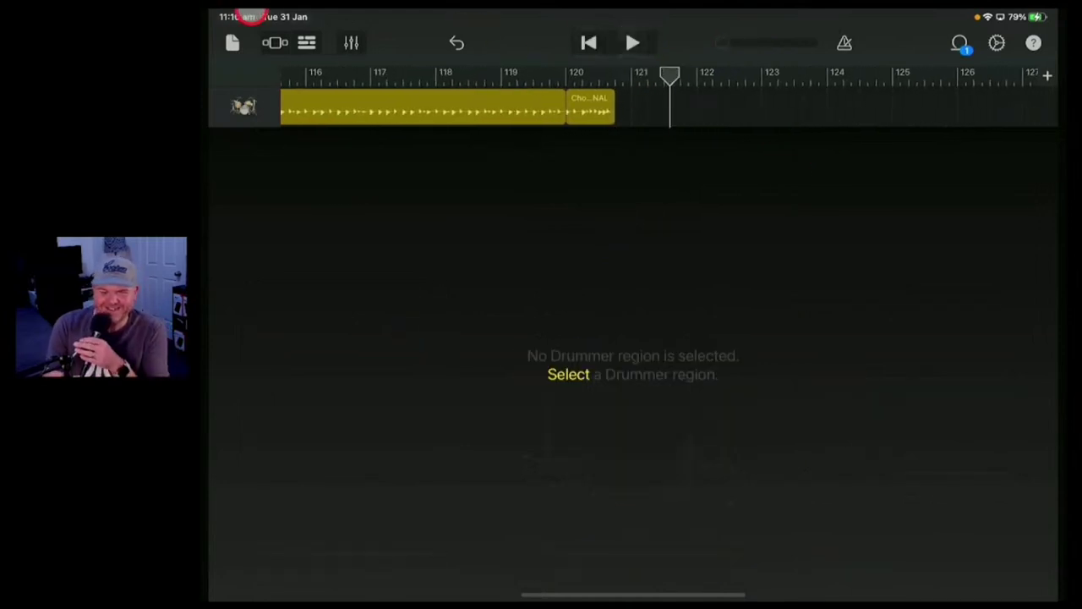
Return to the Tracks view and reveal the track names with their mute, solo and volume controls
{"action": "left_click", "coordinate": [306, 42]}
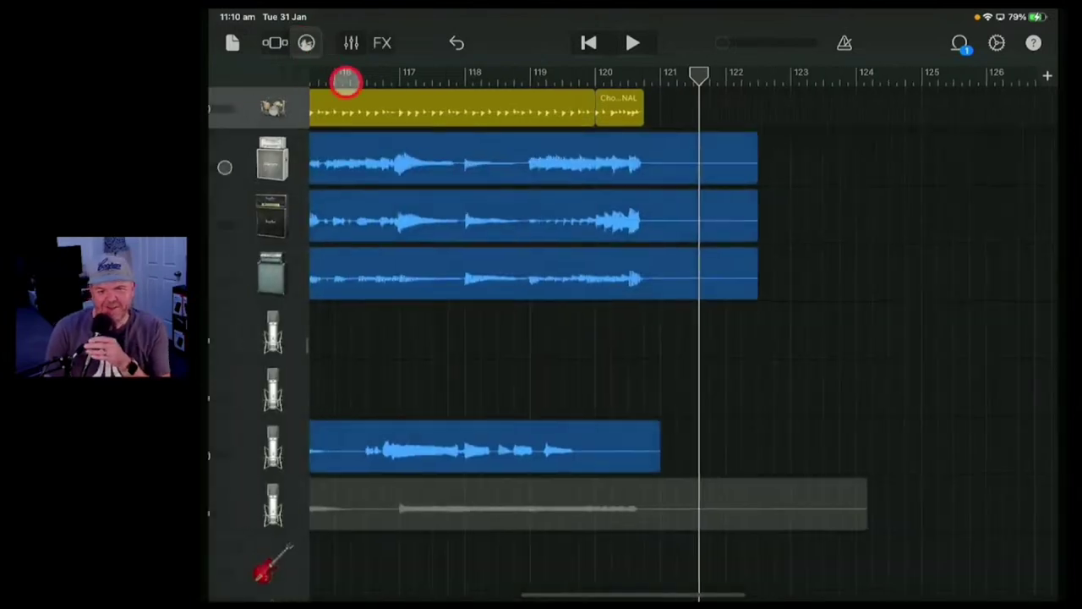
{"action": "left_click_drag", "start_coordinate": [346, 80], "coordinate": [758, 354]}
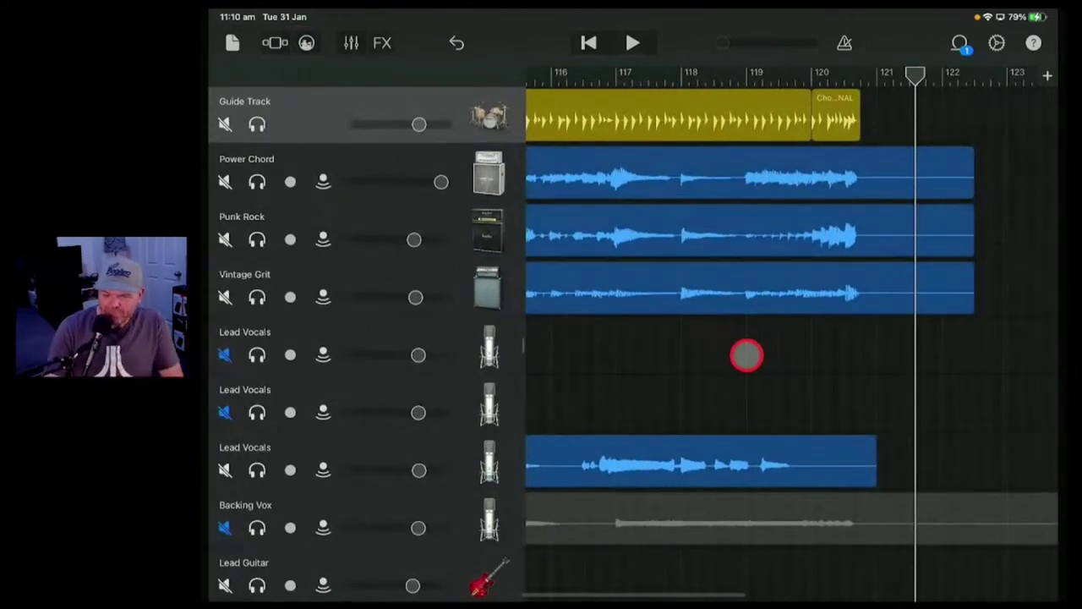
{"action": "scroll", "coordinate": [746, 355], "scroll_direction": "down", "scroll_amount": 10}
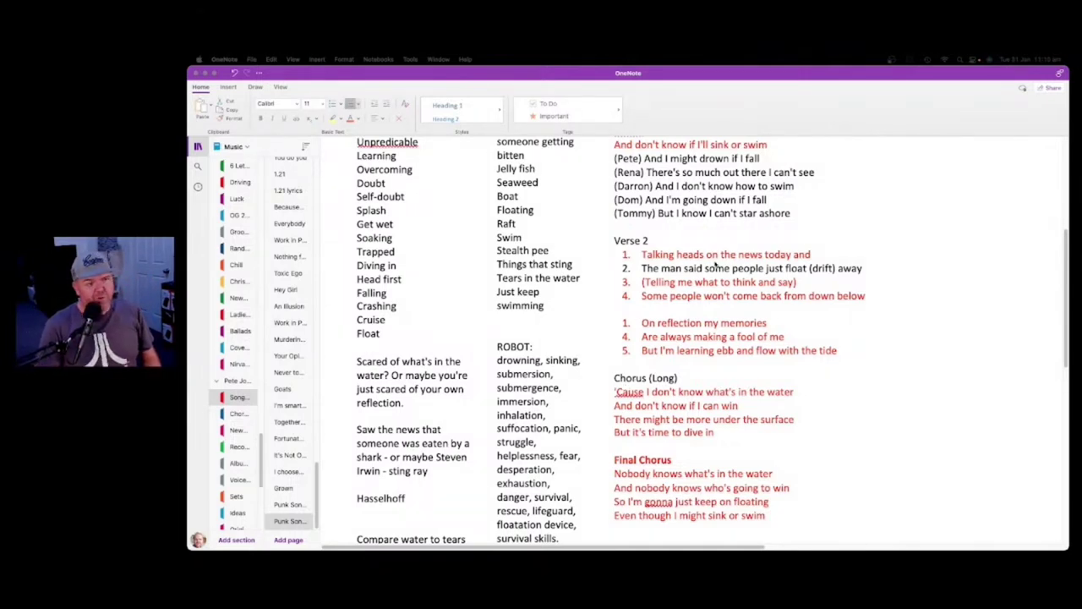
Review the brainstormed word columns and the ROBOT word list on the Punk Song (2) page in OneNote
{"action": "scroll", "coordinate": [715, 237], "scroll_direction": "up", "scroll_amount": 6}
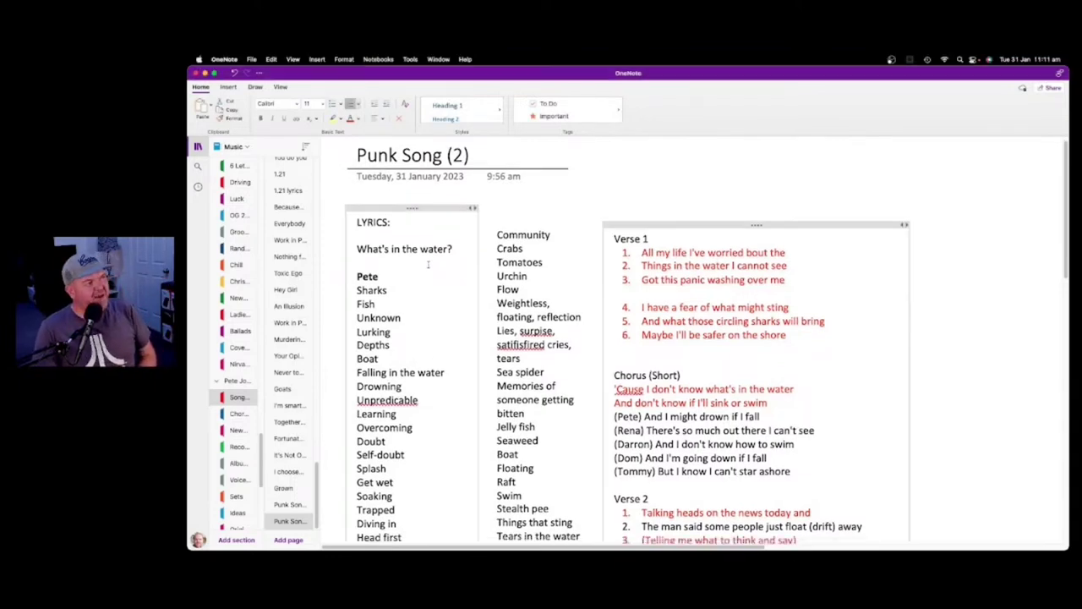
{"action": "scroll", "coordinate": [431, 355], "scroll_direction": "down", "scroll_amount": 4}
{"action": "left_click_drag", "start_coordinate": [401, 446], "coordinate": [357, 264]}
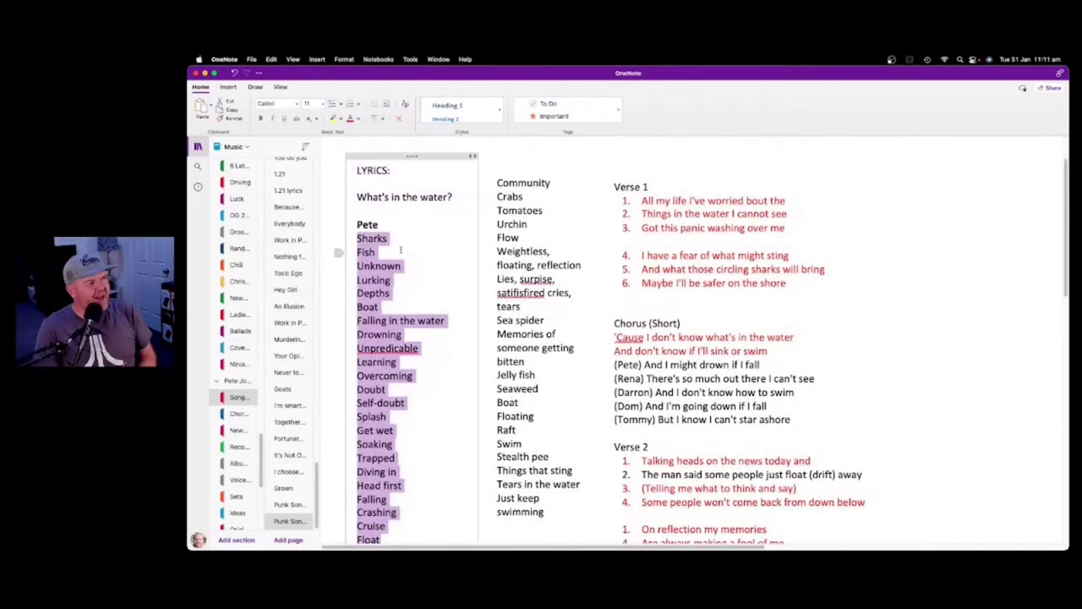
{"action": "scroll", "coordinate": [553, 493], "scroll_direction": "down", "scroll_amount": 1}
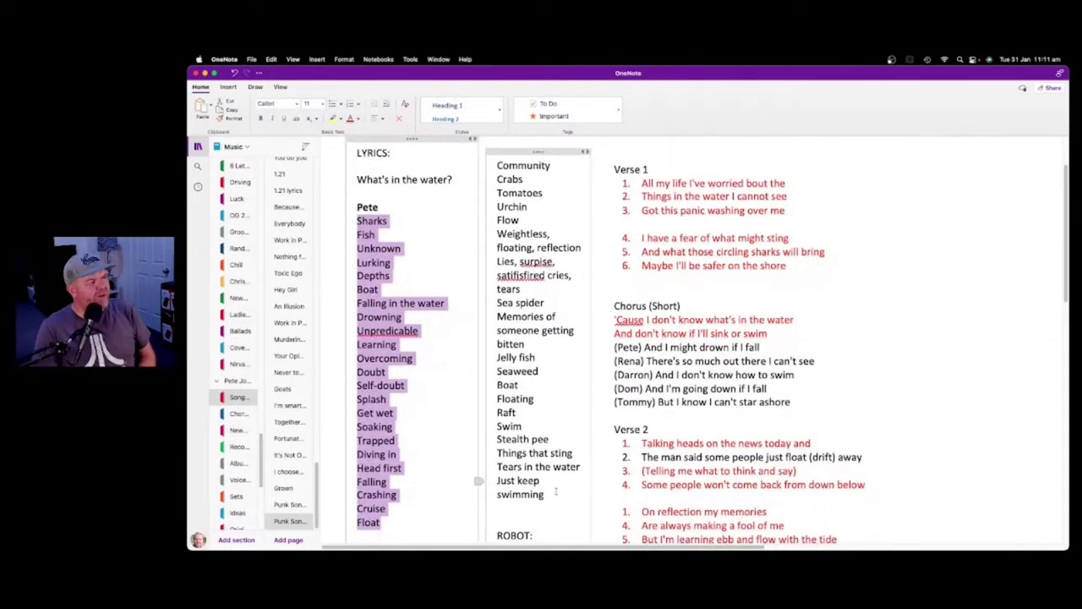
{"action": "left_click_drag", "start_coordinate": [555, 491], "coordinate": [508, 220]}
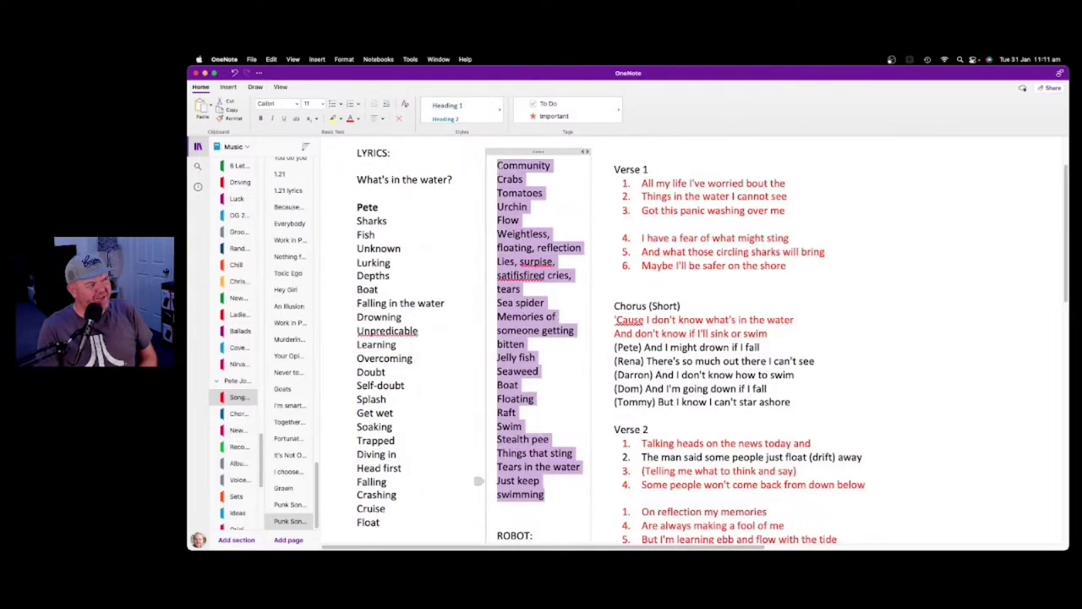
{"action": "scroll", "coordinate": [498, 177], "scroll_direction": "down", "scroll_amount": 5}
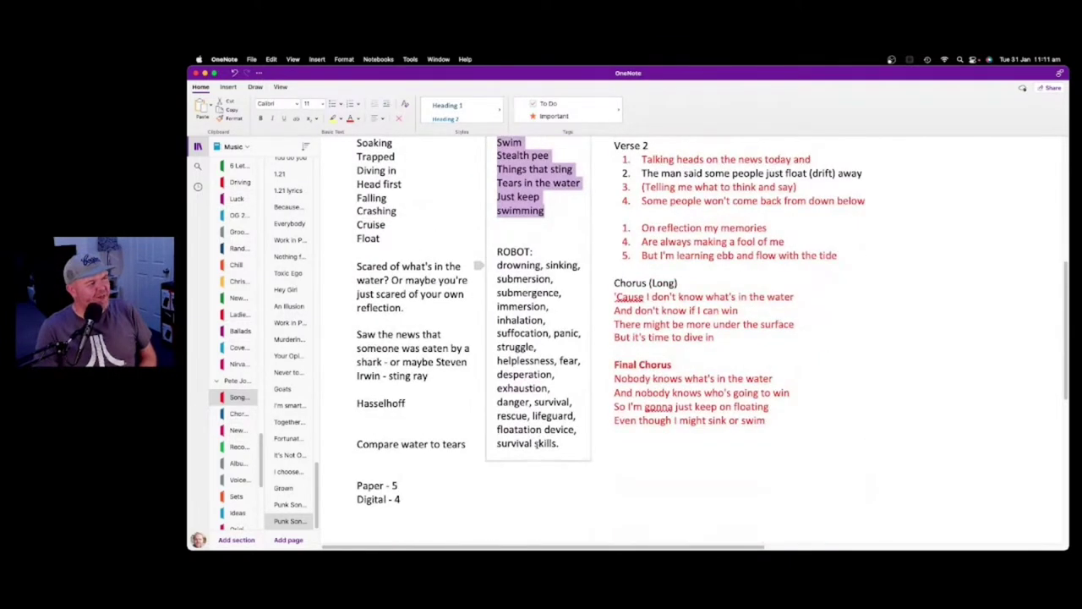
{"action": "left_click_drag", "start_coordinate": [557, 445], "coordinate": [489, 281]}
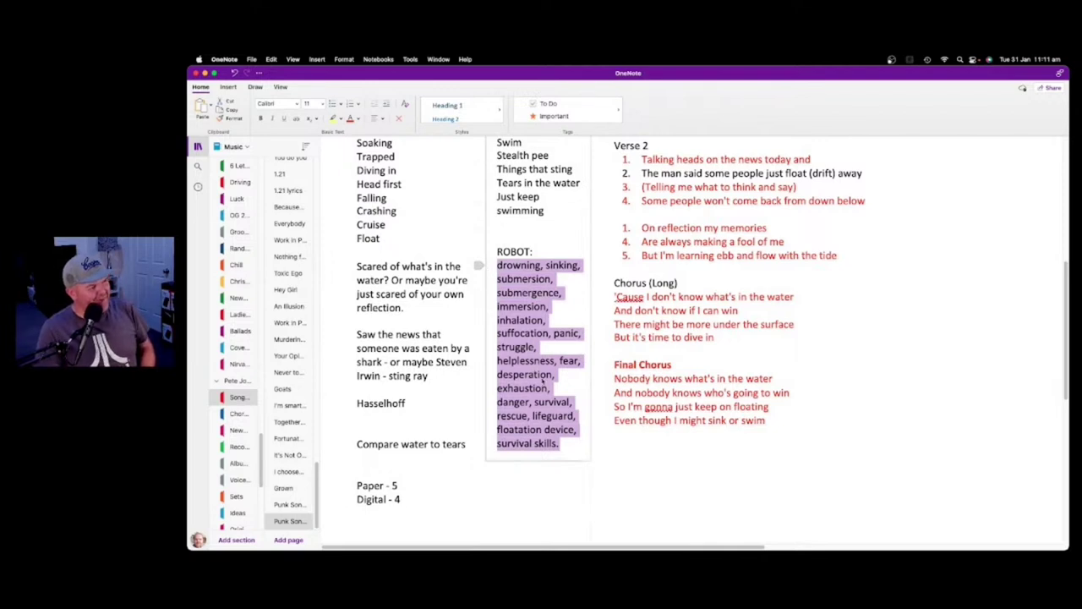
Read the lyric idea notes about being scared of your reflection, the shark news story and Hasselhoff
{"action": "left_click", "coordinate": [407, 331]}
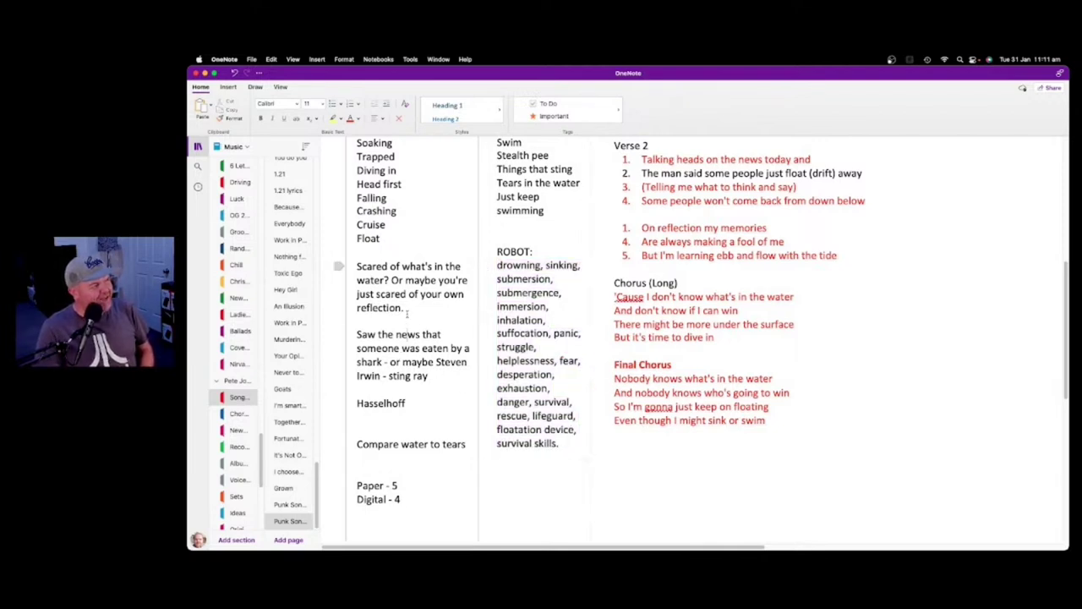
{"action": "left_click_drag", "start_coordinate": [407, 311], "coordinate": [357, 265]}
{"action": "left_click", "coordinate": [445, 308]}
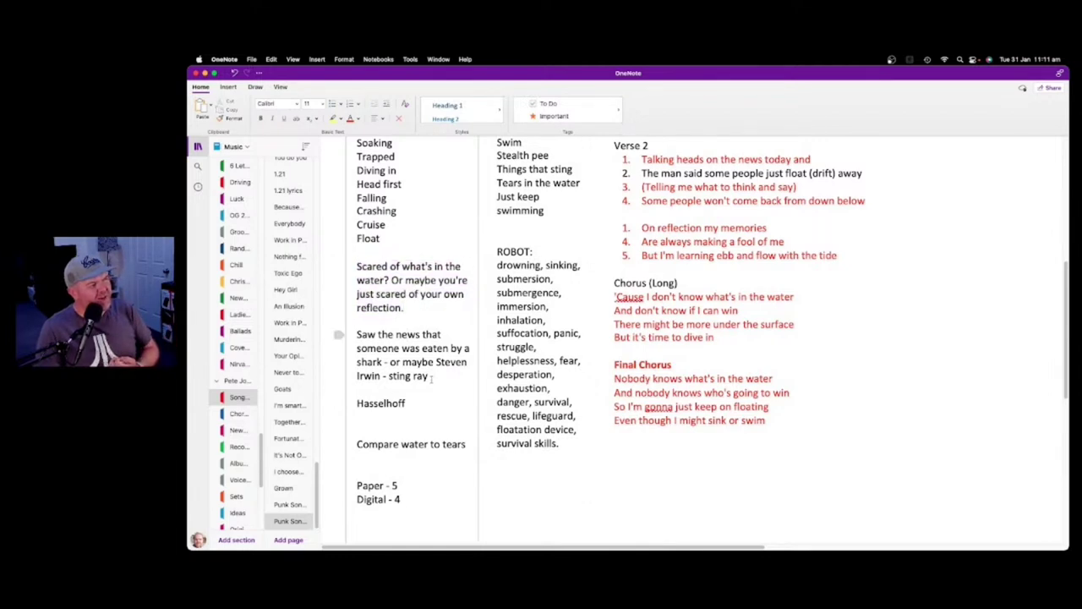
{"action": "left_click_drag", "start_coordinate": [431, 378], "coordinate": [343, 335]}
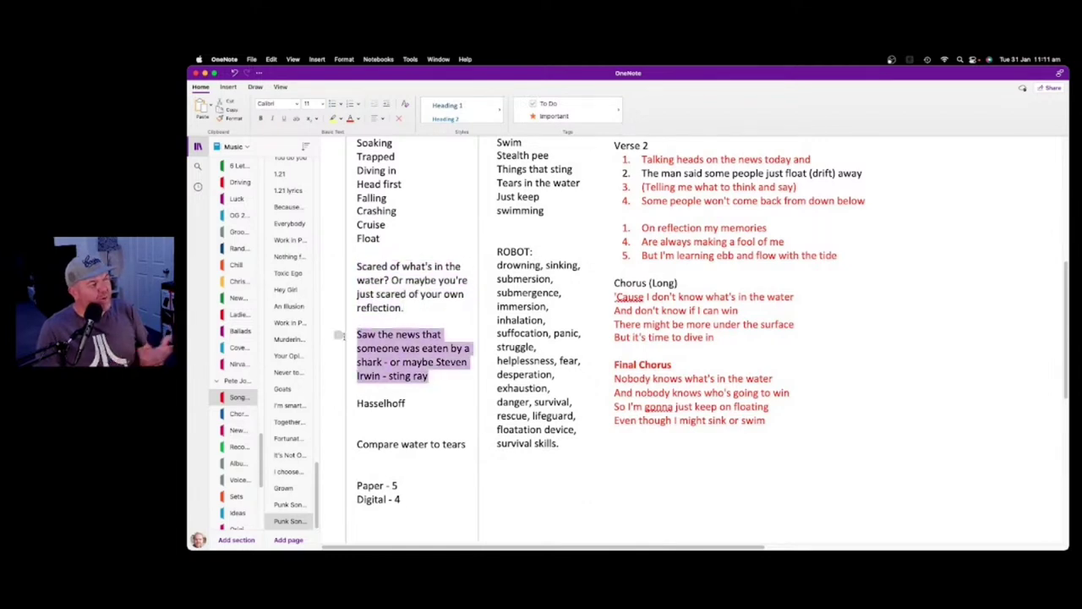
{"action": "left_click", "coordinate": [409, 363]}
{"action": "scroll", "coordinate": [413, 371], "scroll_direction": "down", "scroll_amount": 2}
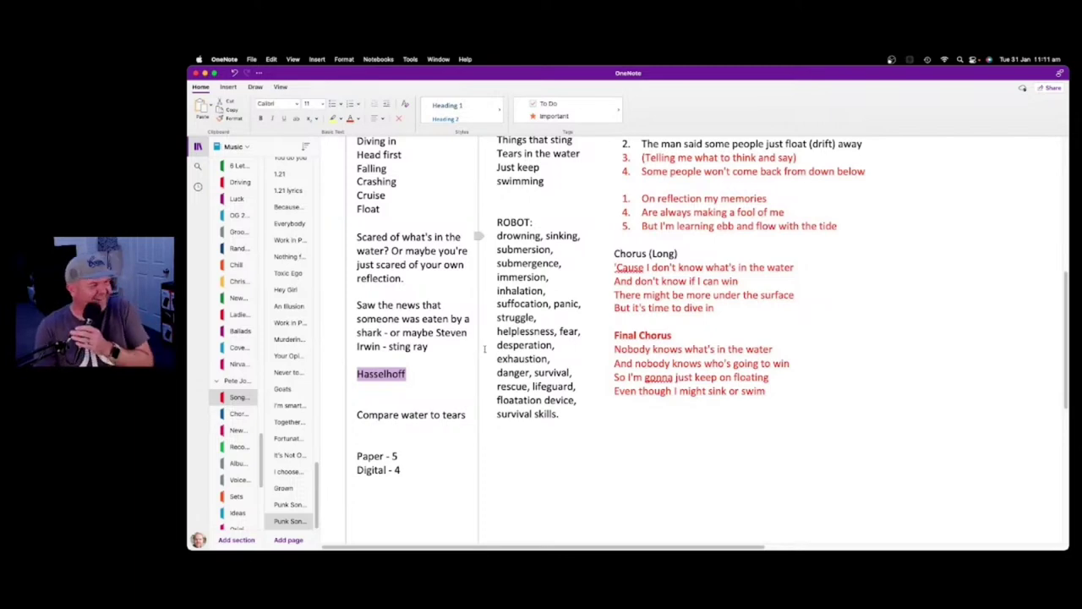
Review the Verse 1 lyrics and all the lines of Chorus (Short)
{"action": "scroll", "coordinate": [698, 317], "scroll_direction": "up", "scroll_amount": 10}
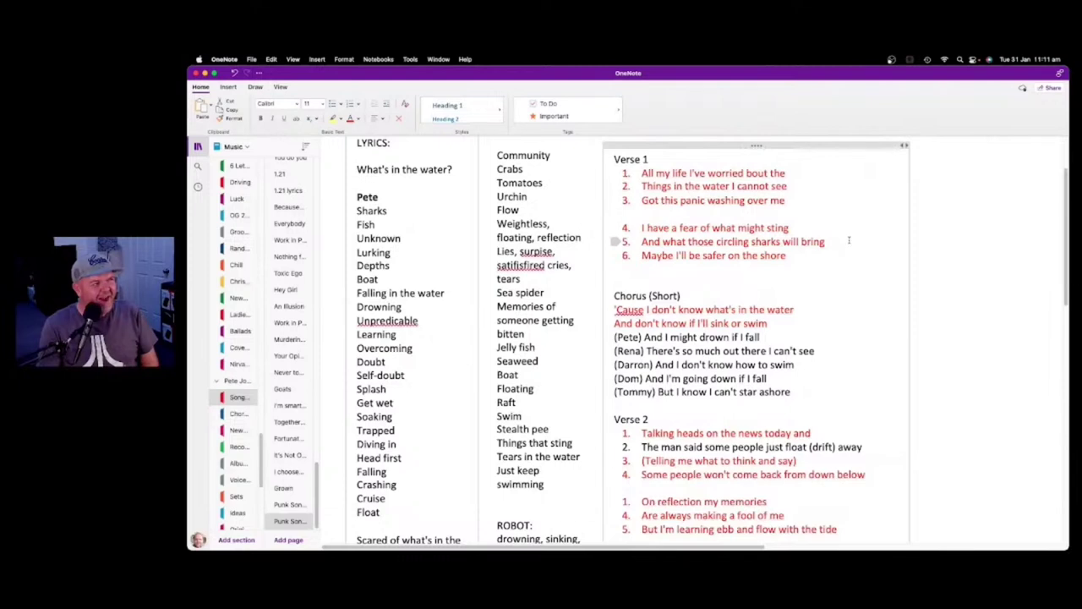
{"action": "left_click_drag", "start_coordinate": [803, 257], "coordinate": [646, 205]}
{"action": "left_click_drag", "start_coordinate": [795, 320], "coordinate": [613, 307]}
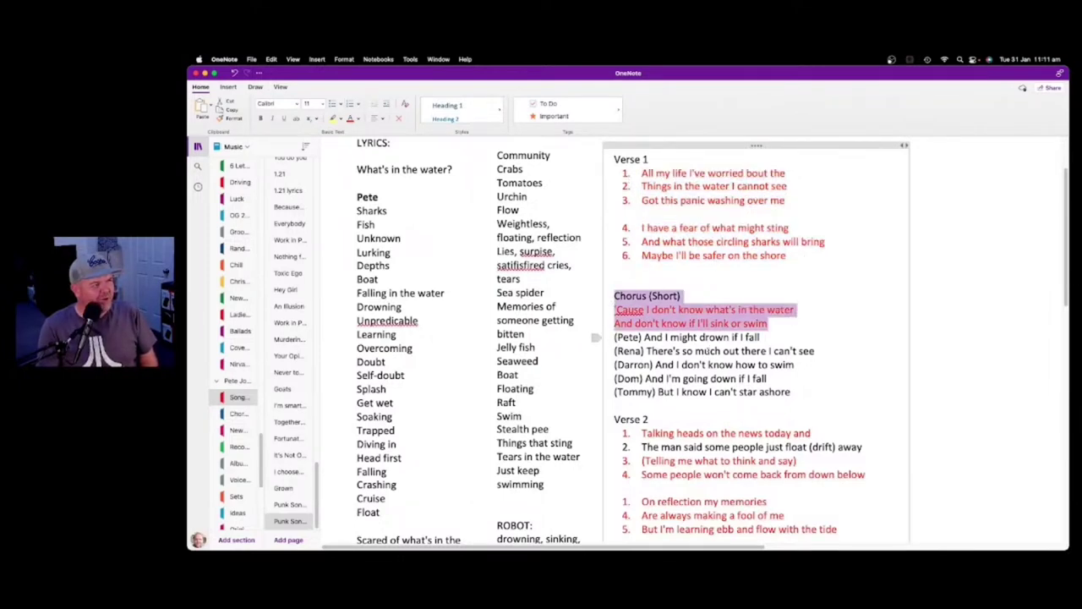
{"action": "left_click_drag", "start_coordinate": [804, 386], "coordinate": [636, 337]}
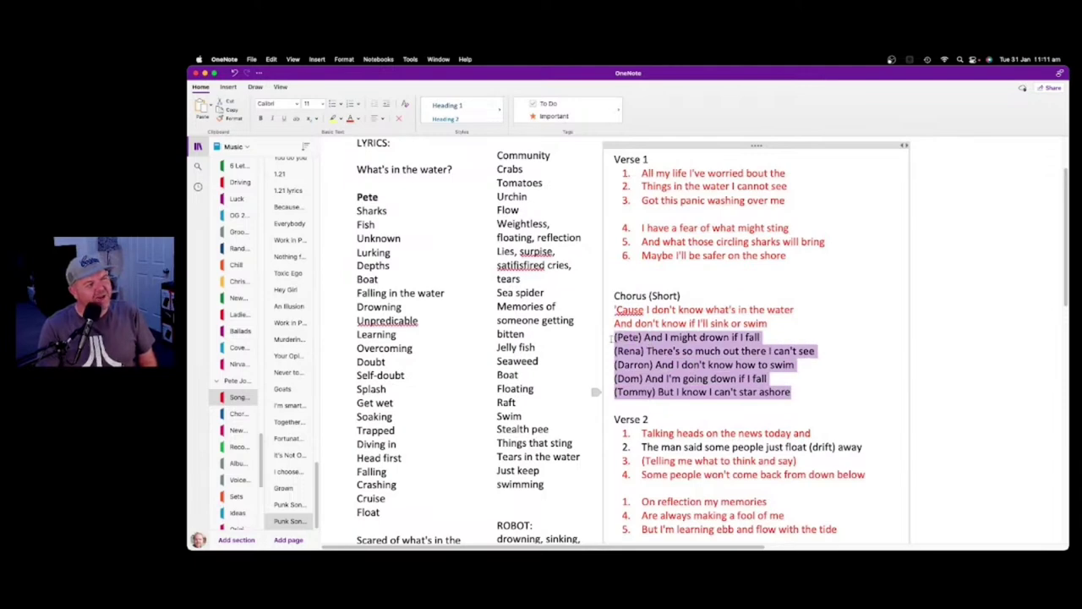
Review the Verse 2 lyrics, from the talking heads line to the ebb and flow line
{"action": "scroll", "coordinate": [781, 342], "scroll_direction": "down", "scroll_amount": 5}
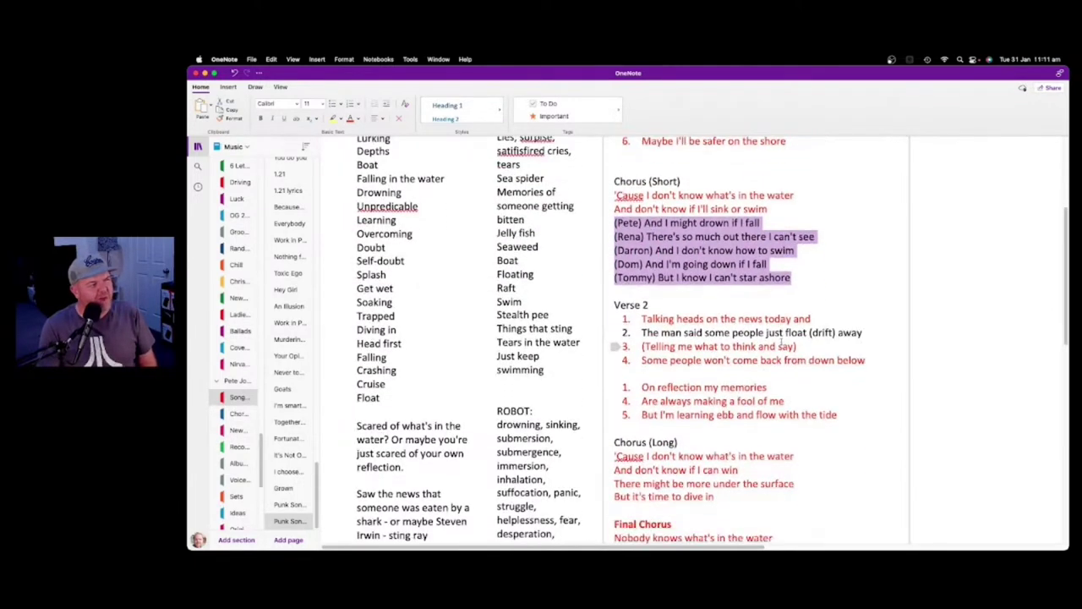
{"action": "left_click_drag", "start_coordinate": [838, 415], "coordinate": [628, 324]}
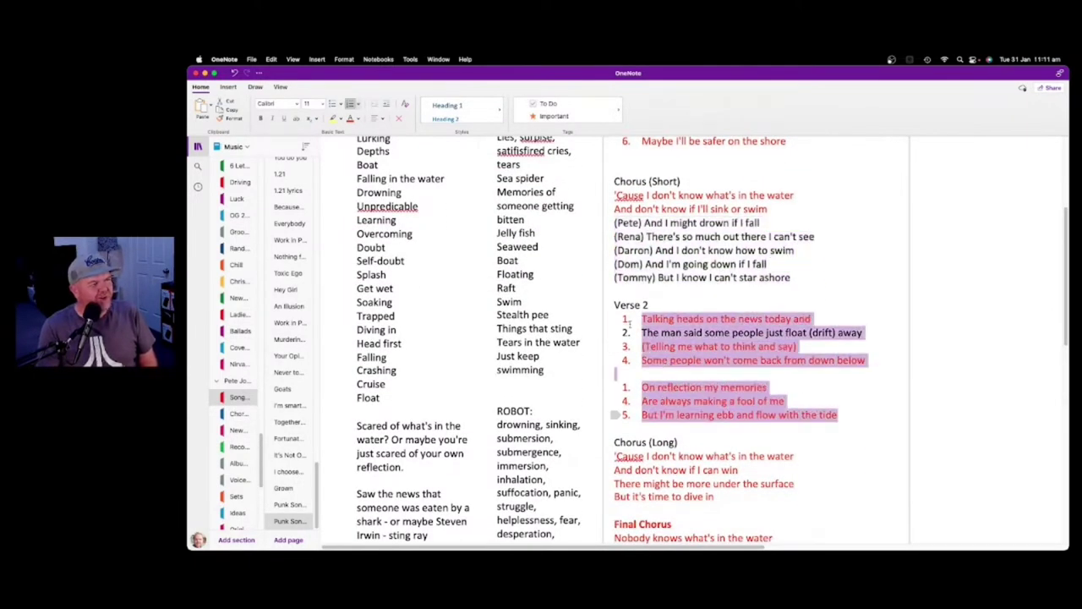
{"action": "left_click_drag", "start_coordinate": [798, 347], "coordinate": [838, 333]}
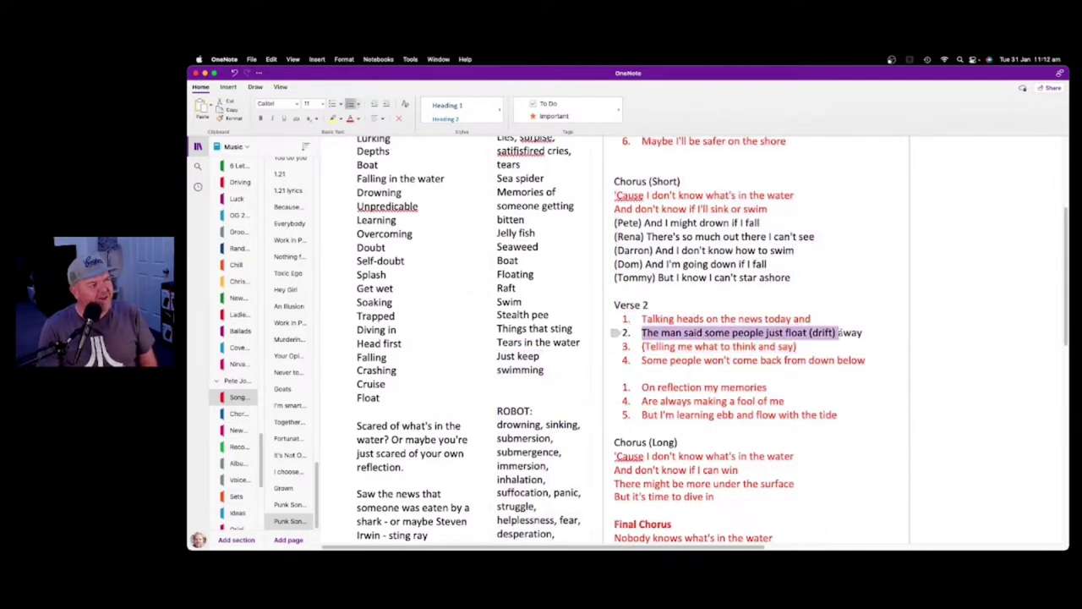
{"action": "left_click", "coordinate": [875, 333]}
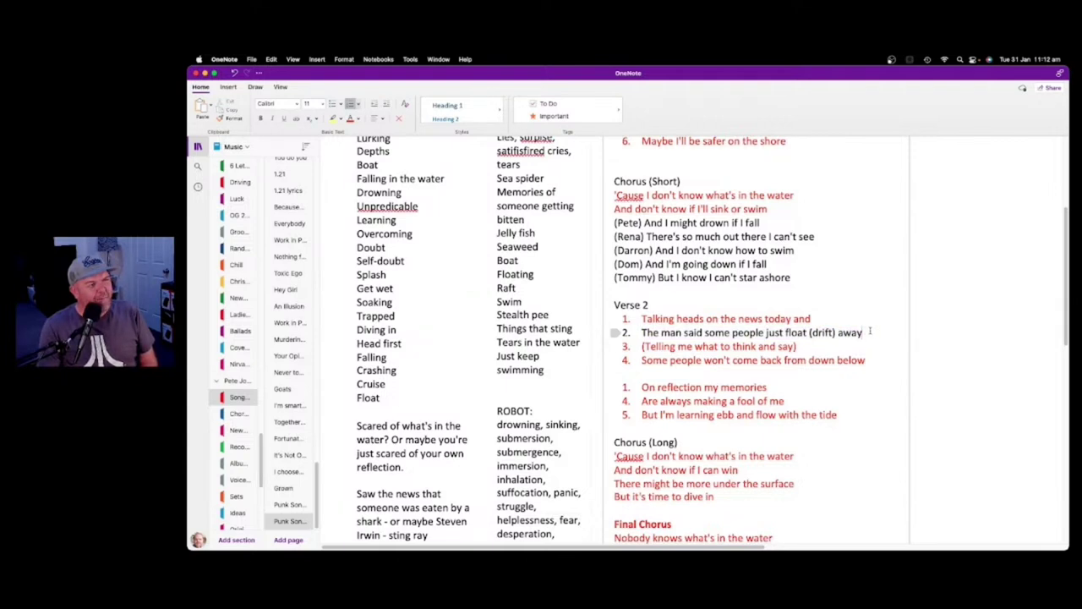
{"action": "left_click", "coordinate": [615, 348]}
{"action": "scroll", "coordinate": [736, 318], "scroll_direction": "down", "scroll_amount": 1}
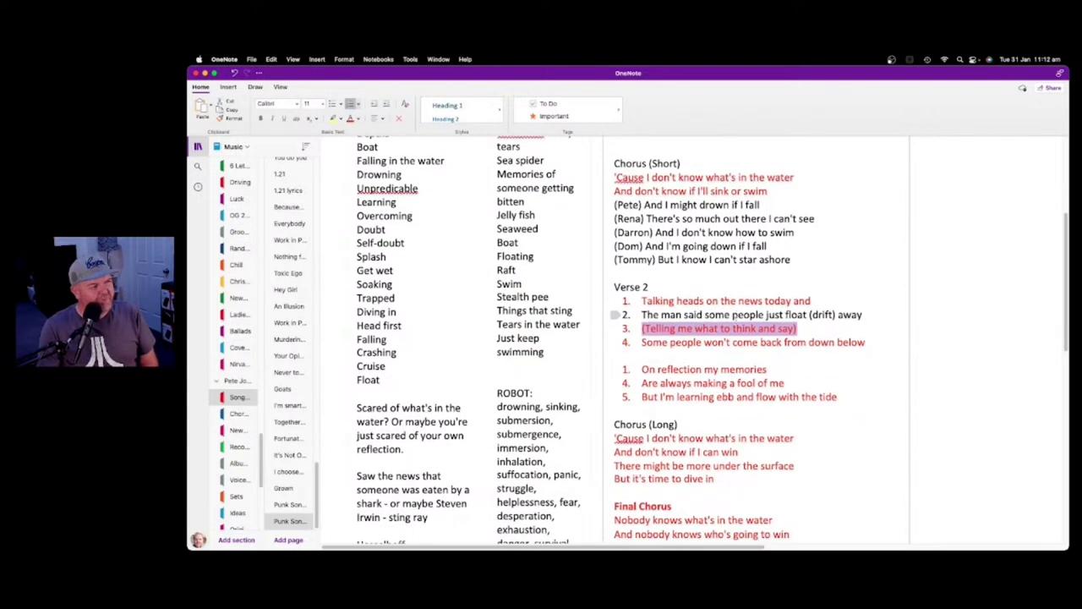
{"action": "left_click_drag", "start_coordinate": [878, 332], "coordinate": [646, 331]}
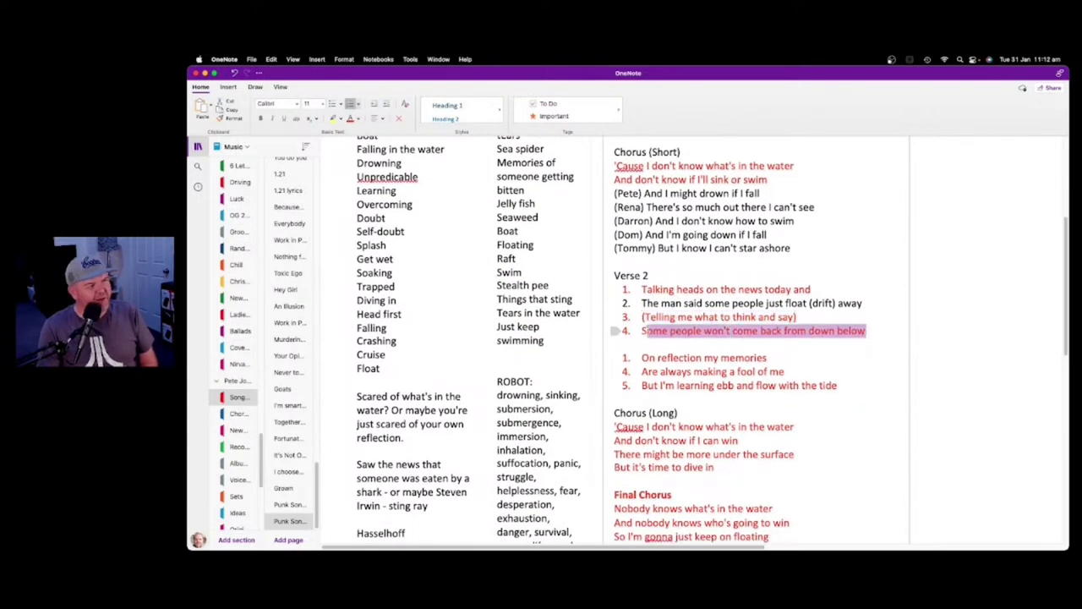
{"action": "left_click", "coordinate": [792, 363]}
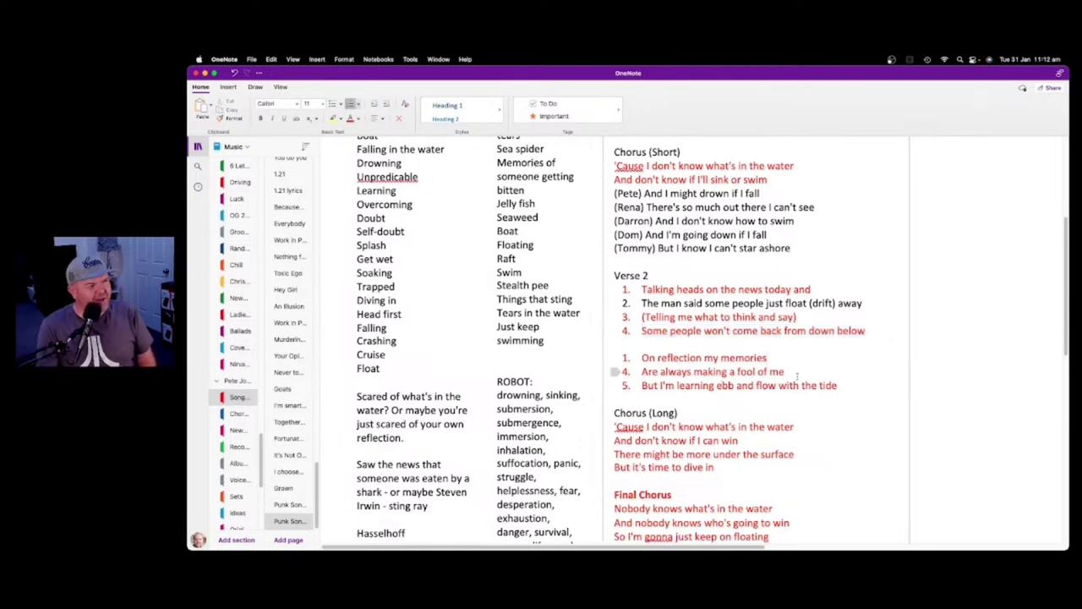
{"action": "scroll", "coordinate": [864, 389], "scroll_direction": "down", "scroll_amount": 1}
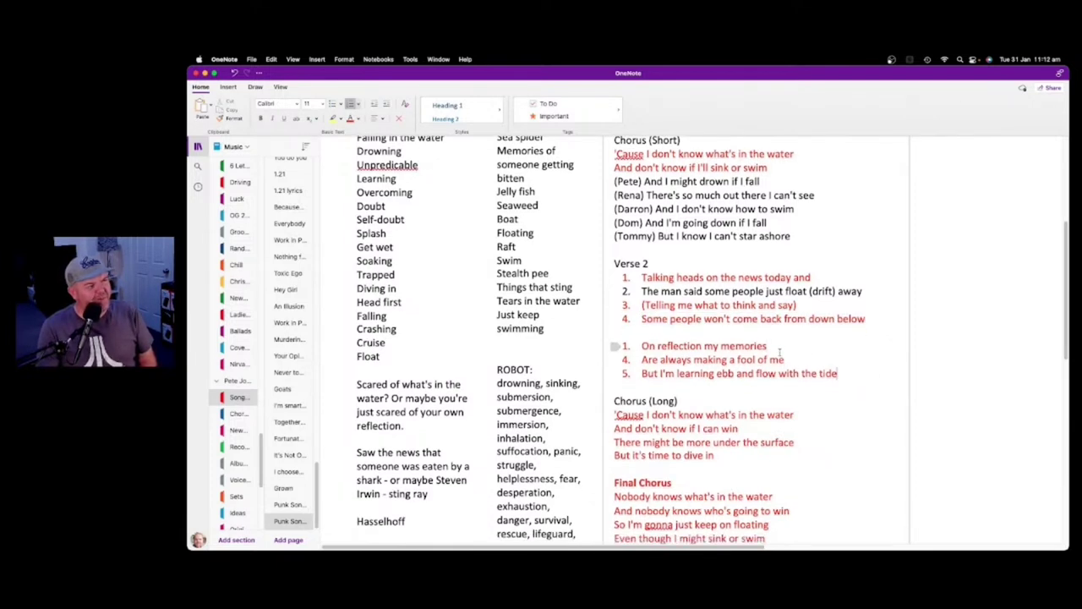
{"action": "left_click_drag", "start_coordinate": [839, 369], "coordinate": [681, 342]}
{"action": "scroll", "coordinate": [763, 368], "scroll_direction": "down", "scroll_amount": 2}
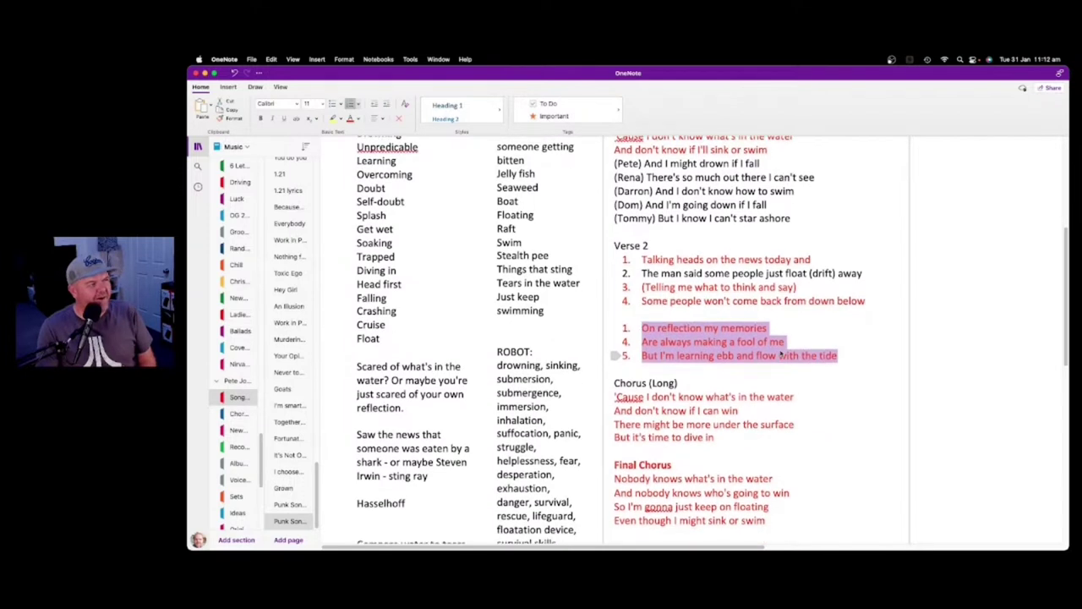
Review the lyrics of Chorus (Long) and Final Chorus
{"action": "left_click_drag", "start_coordinate": [724, 411], "coordinate": [606, 368]}
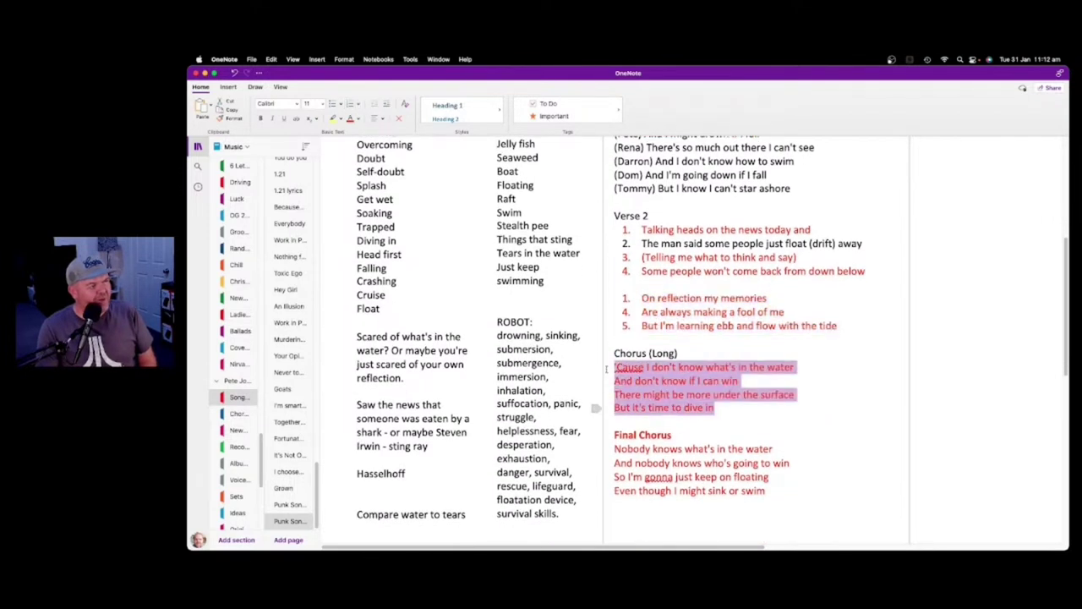
{"action": "left_click_drag", "start_coordinate": [790, 487], "coordinate": [634, 477]}
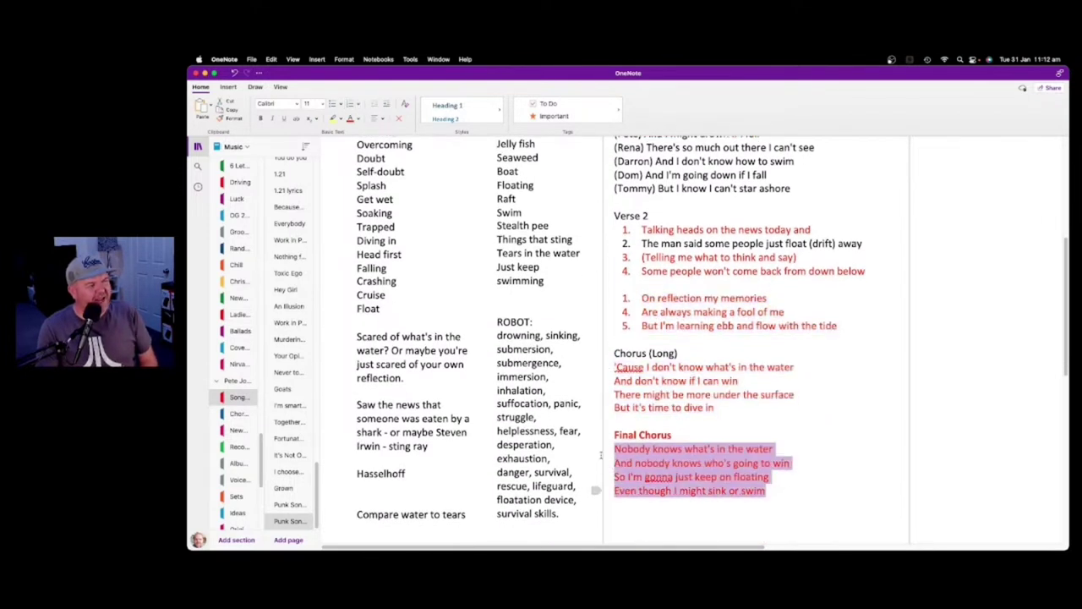
{"action": "left_click", "coordinate": [733, 411]}
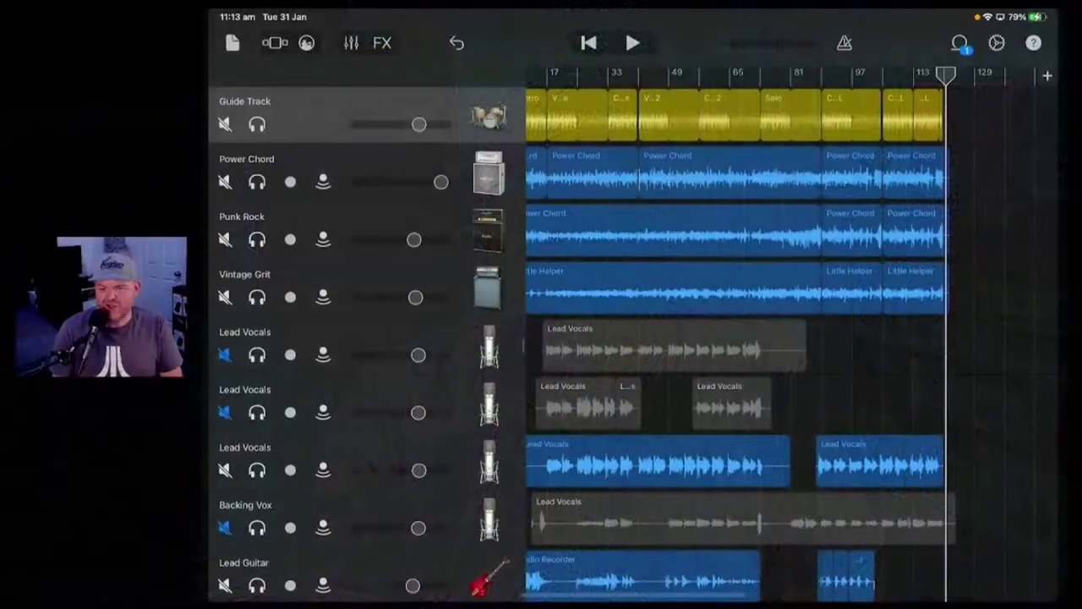
Switch back to GarageBand and close the song to return to the song browser
{"action": "left_click", "coordinate": [232, 44]}
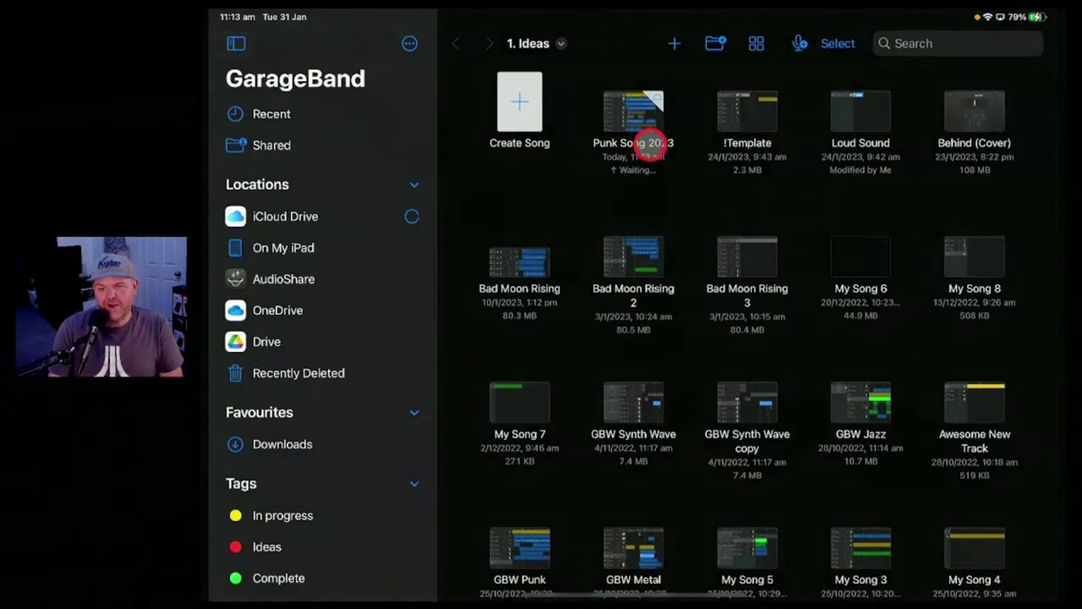
Rename the Punk Song 2023 project as Sink or Swim (Hasselhoff) and reopen it with the playhead at the start
{"action": "left_click", "coordinate": [656, 142]}
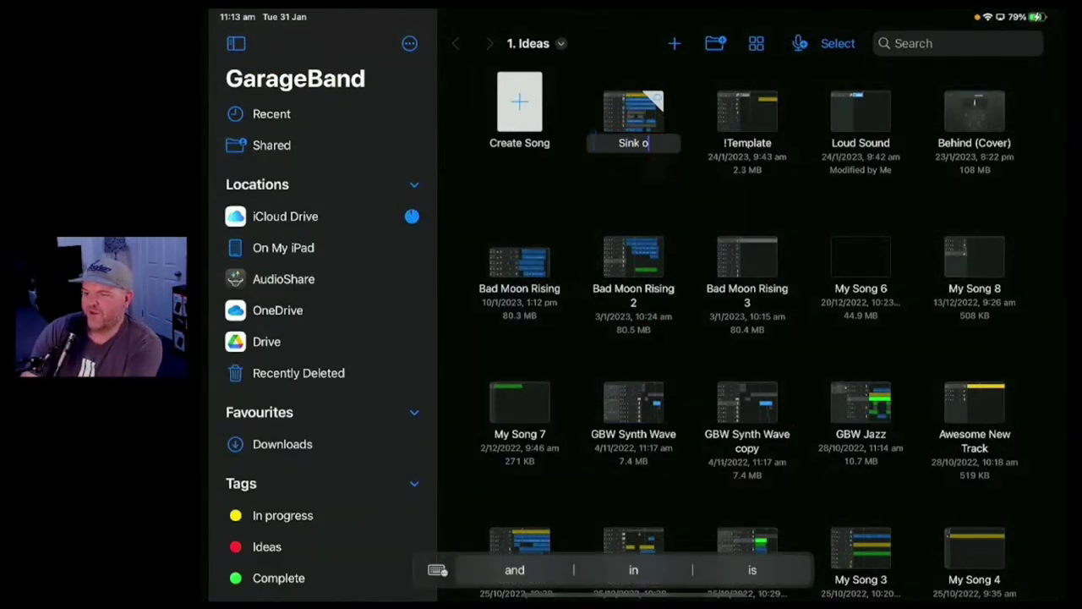
{"action": "type", "text": "Sink or Swim ("}
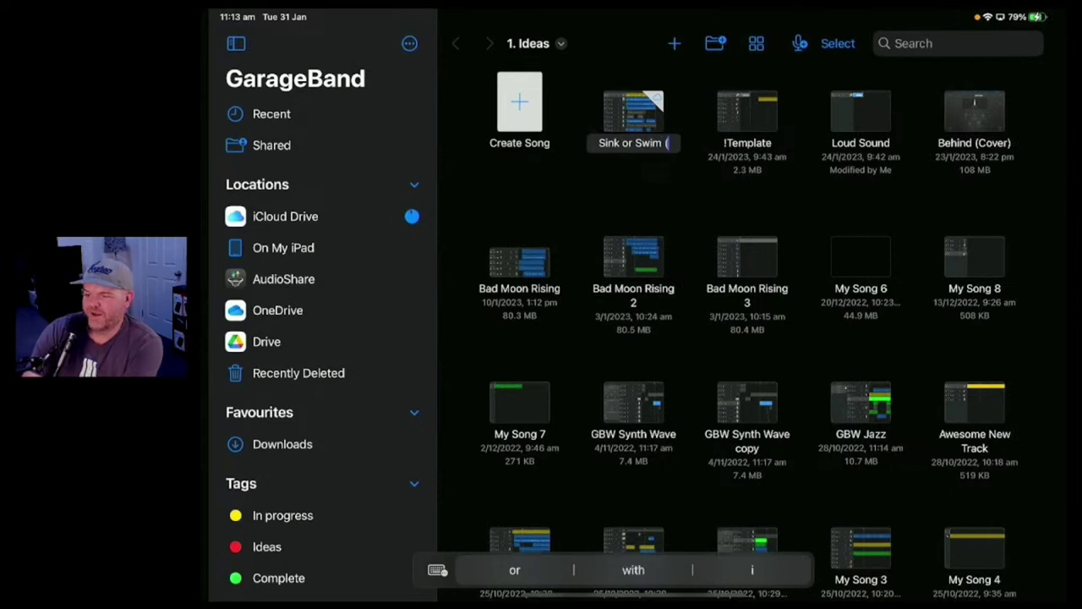
{"action": "type", "text": "Hasselhoff"}
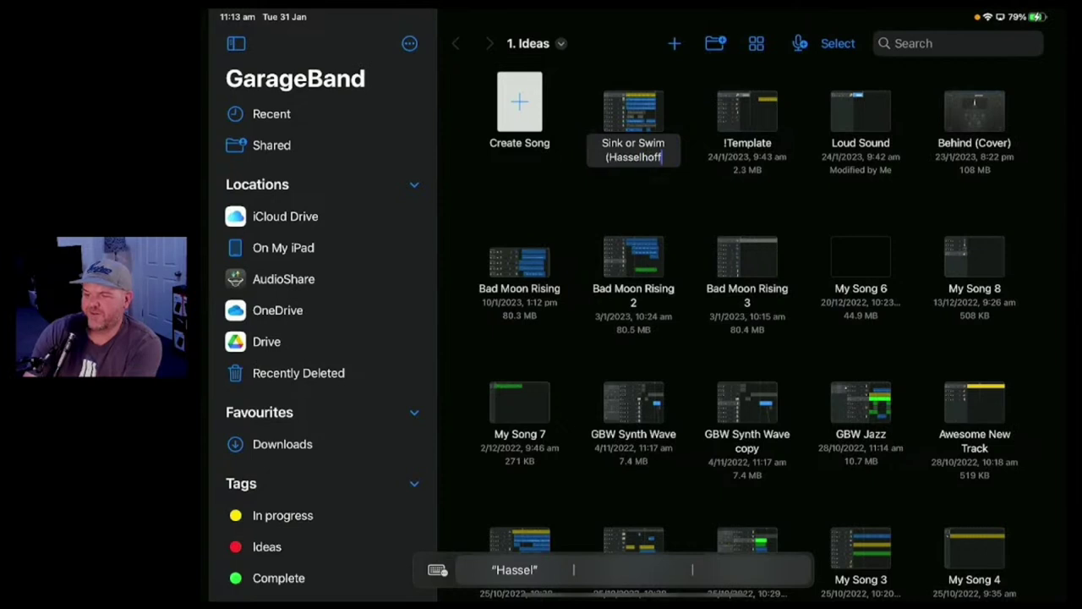
{"action": "key", "text": "Return"}
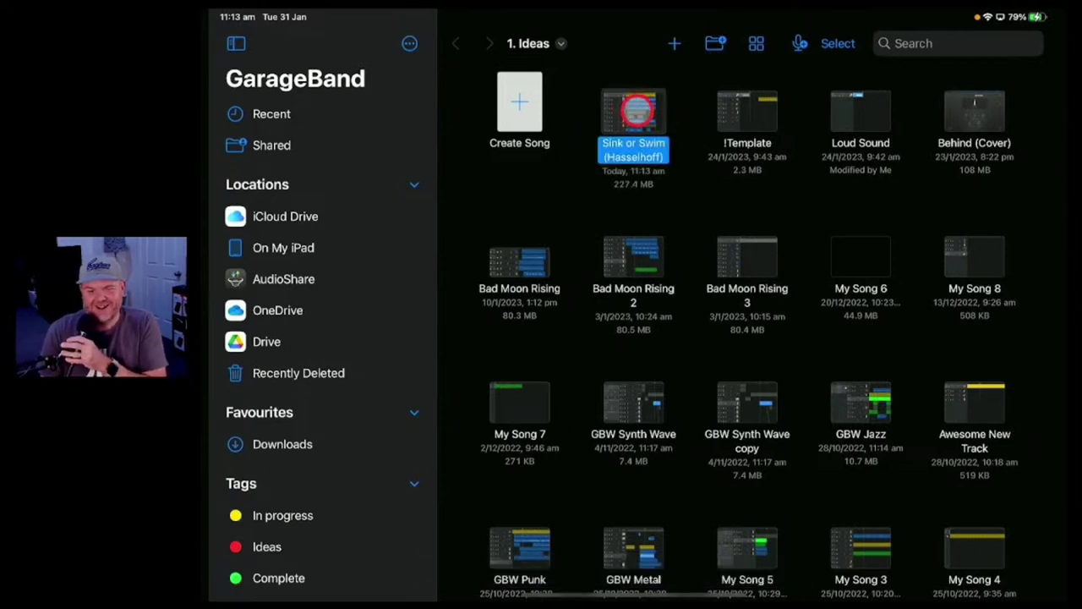
{"action": "left_click", "coordinate": [636, 110]}
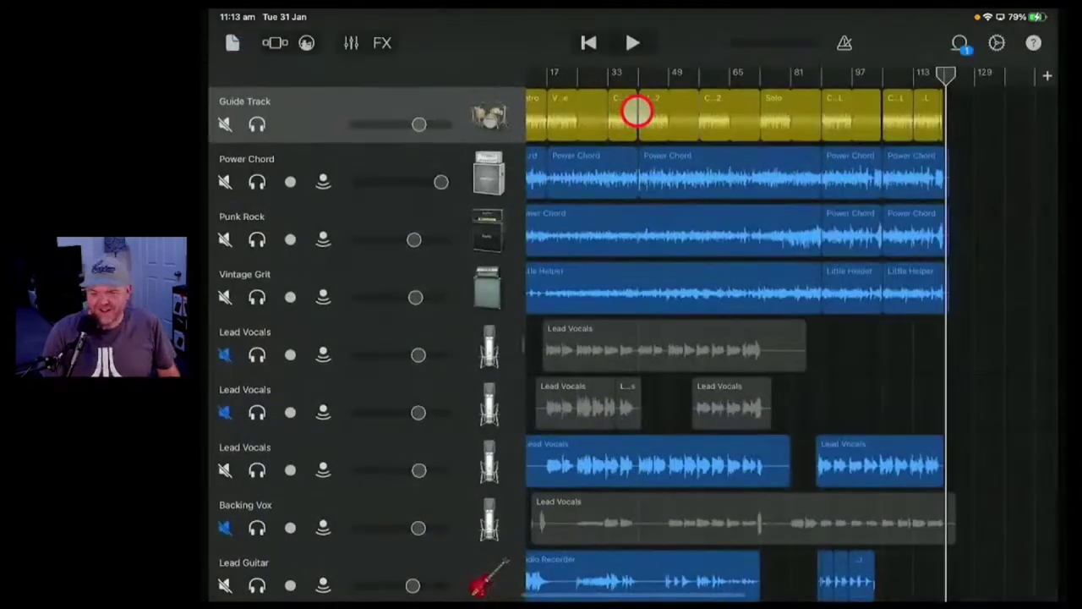
{"action": "left_click", "coordinate": [594, 43]}
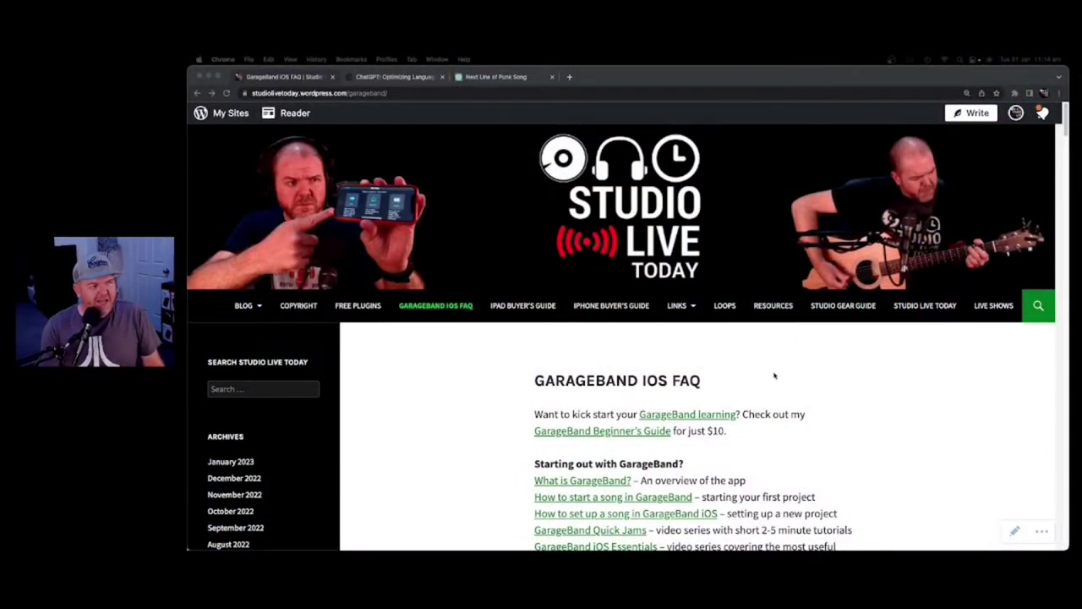
In Chrome, open the GarageBand iOS Essentials playlist from the FAQ page's starting-out links and look through its tutorial videos
{"action": "scroll", "coordinate": [773, 376], "scroll_direction": "down", "scroll_amount": 3}
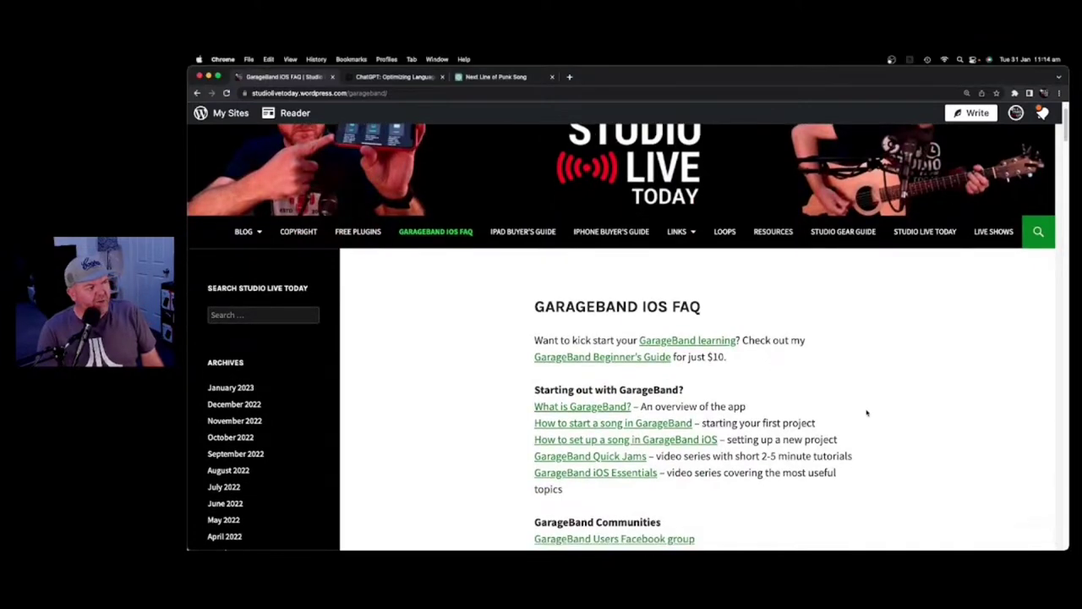
{"action": "left_click", "coordinate": [618, 473]}
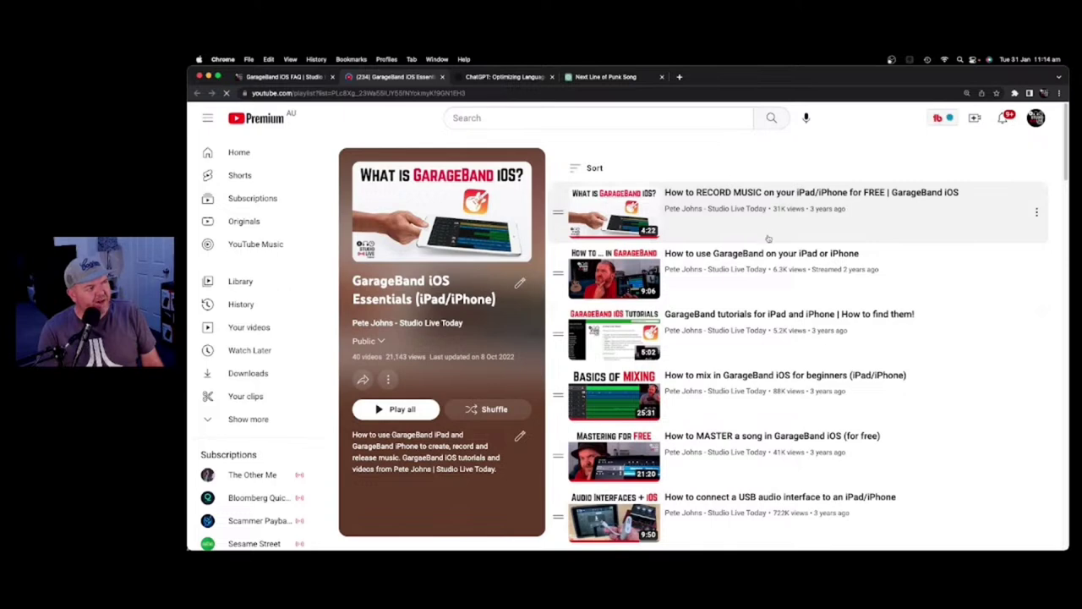
{"action": "scroll", "coordinate": [769, 236], "scroll_direction": "down", "scroll_amount": 5}
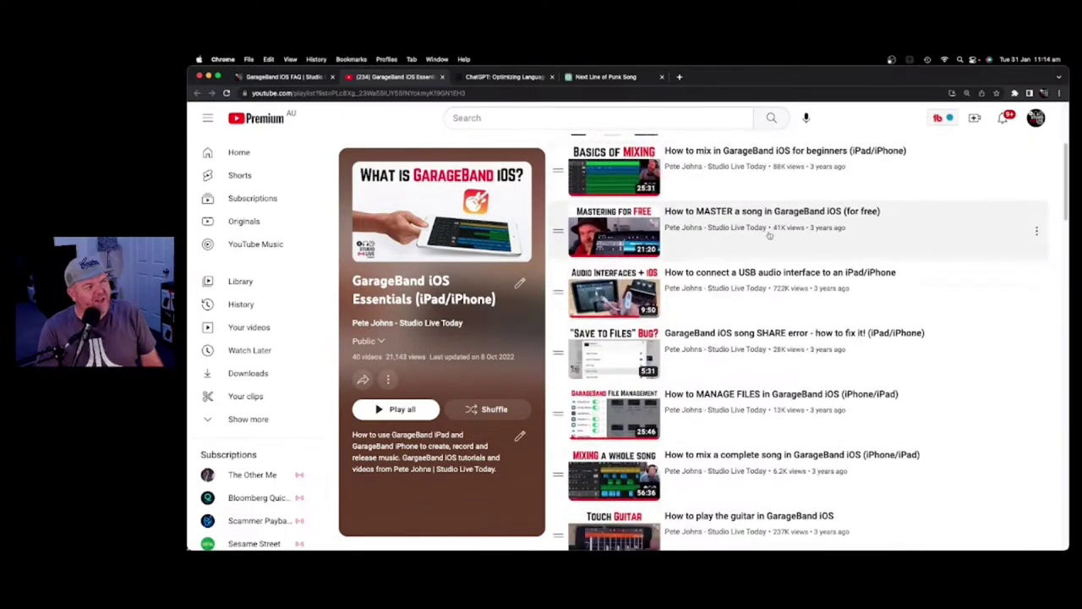
{"action": "scroll", "coordinate": [769, 236], "scroll_direction": "down", "scroll_amount": 5}
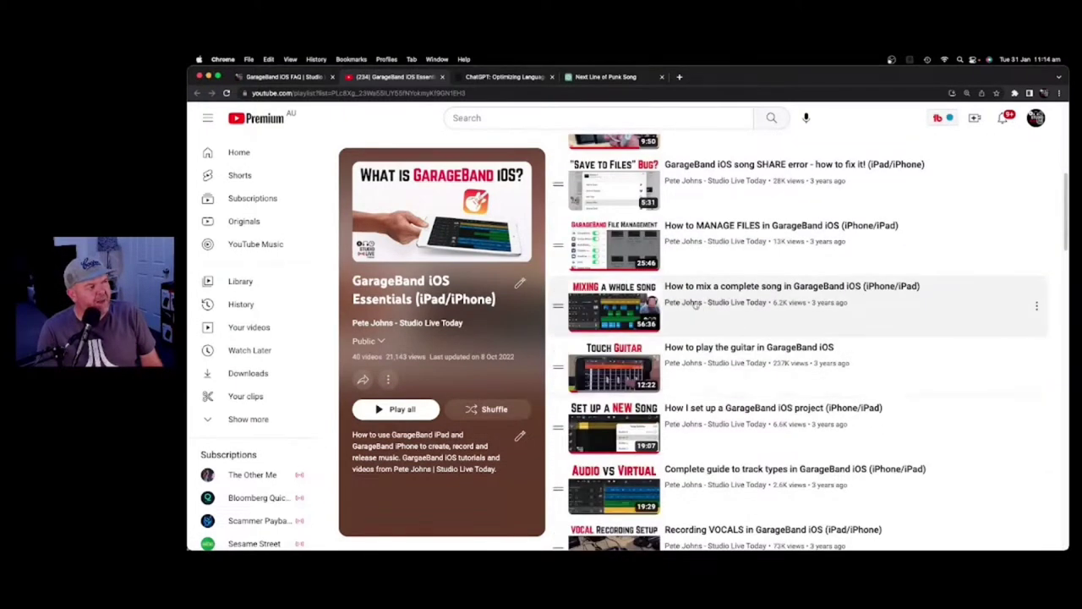
{"action": "scroll", "coordinate": [683, 262], "scroll_direction": "down", "scroll_amount": 1}
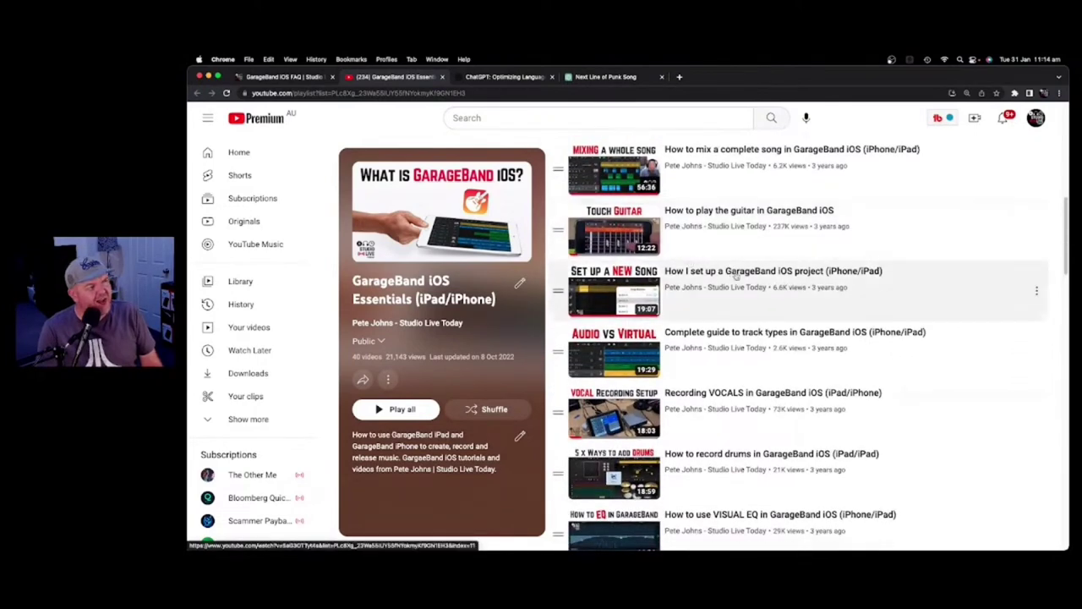
{"action": "scroll", "coordinate": [732, 286], "scroll_direction": "down", "scroll_amount": 1}
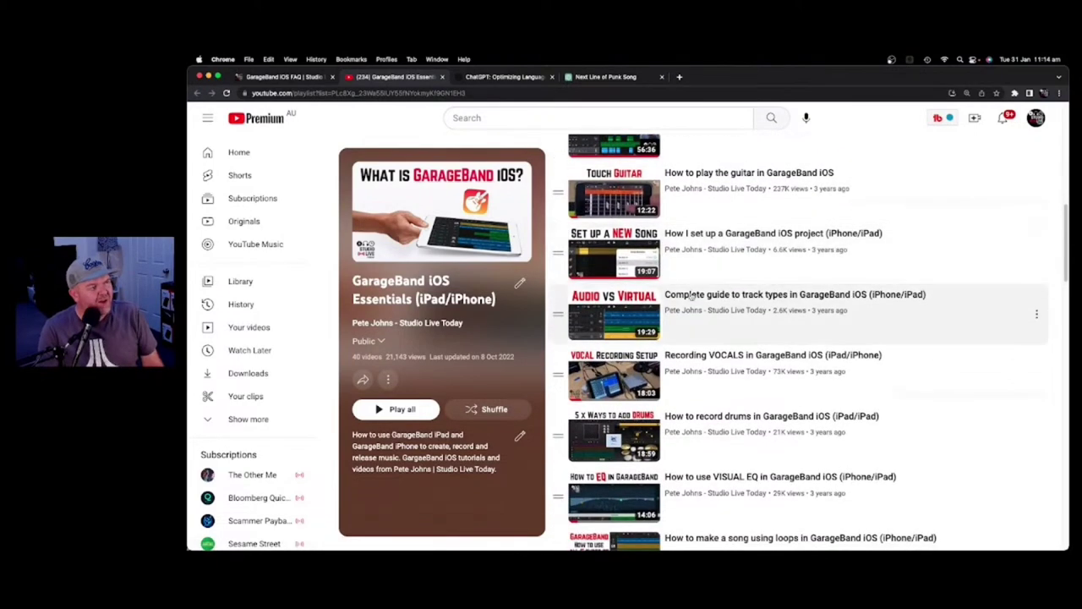
{"action": "scroll", "coordinate": [718, 306], "scroll_direction": "down", "scroll_amount": 1}
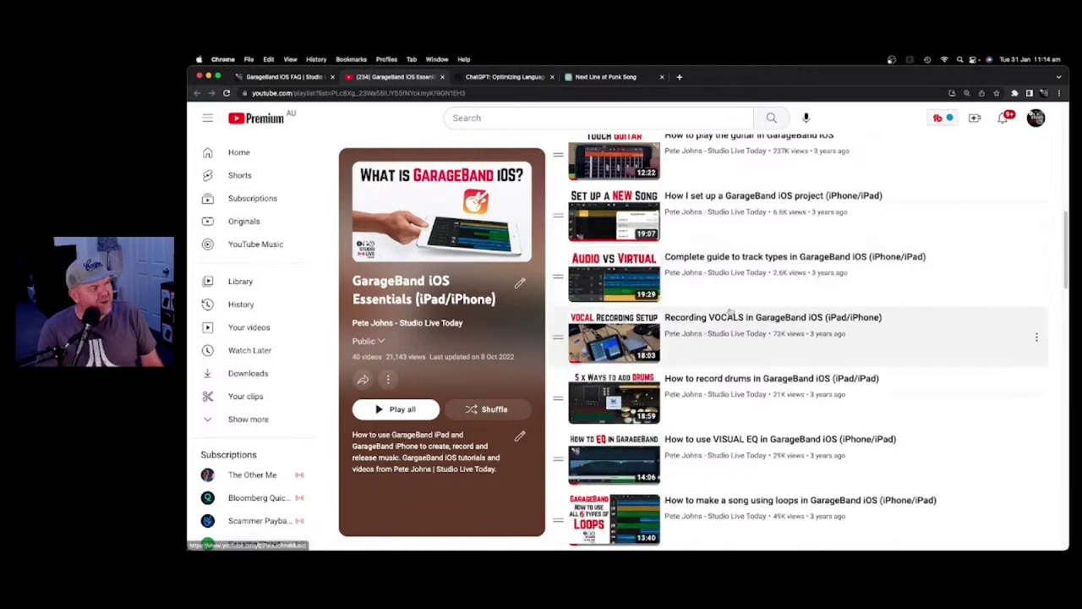
{"action": "scroll", "coordinate": [700, 320], "scroll_direction": "down", "scroll_amount": 2}
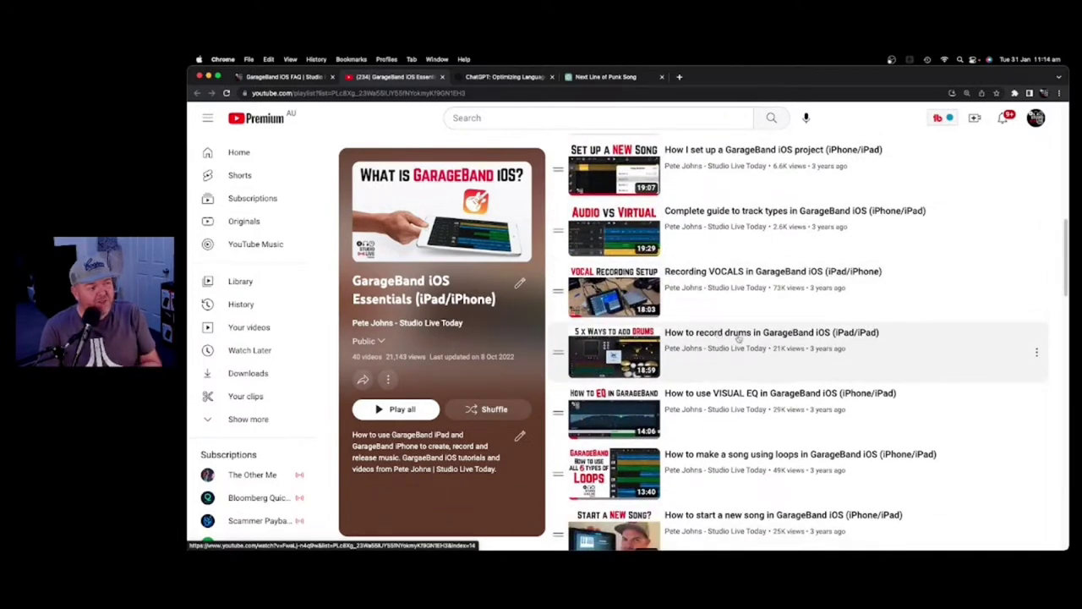
{"action": "scroll", "coordinate": [727, 355], "scroll_direction": "down", "scroll_amount": 1}
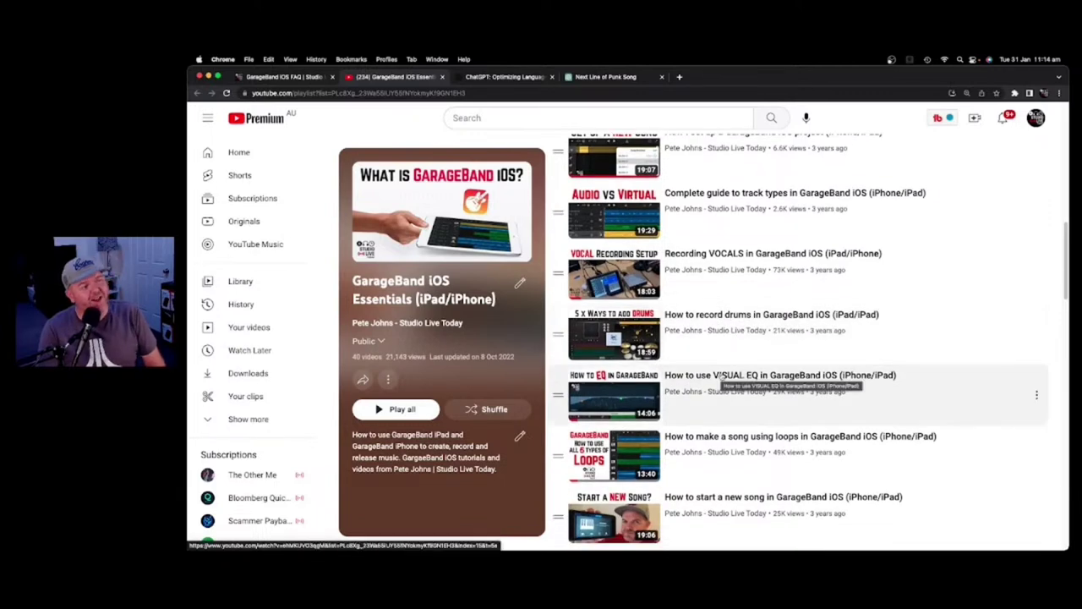
{"action": "scroll", "coordinate": [721, 375], "scroll_direction": "down", "scroll_amount": 8}
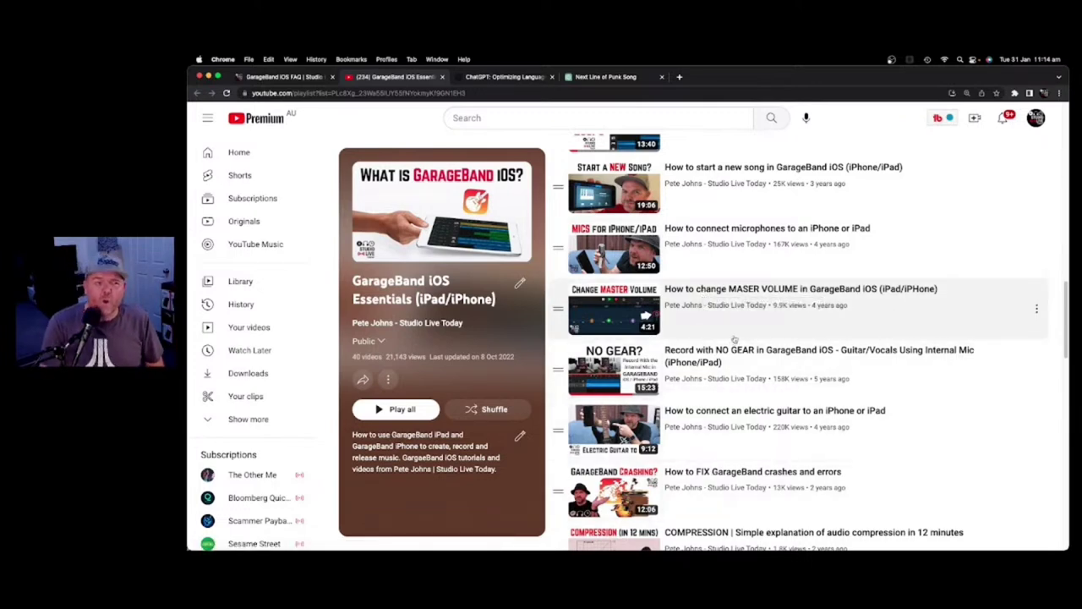
{"action": "scroll", "coordinate": [734, 338], "scroll_direction": "up", "scroll_amount": 10}
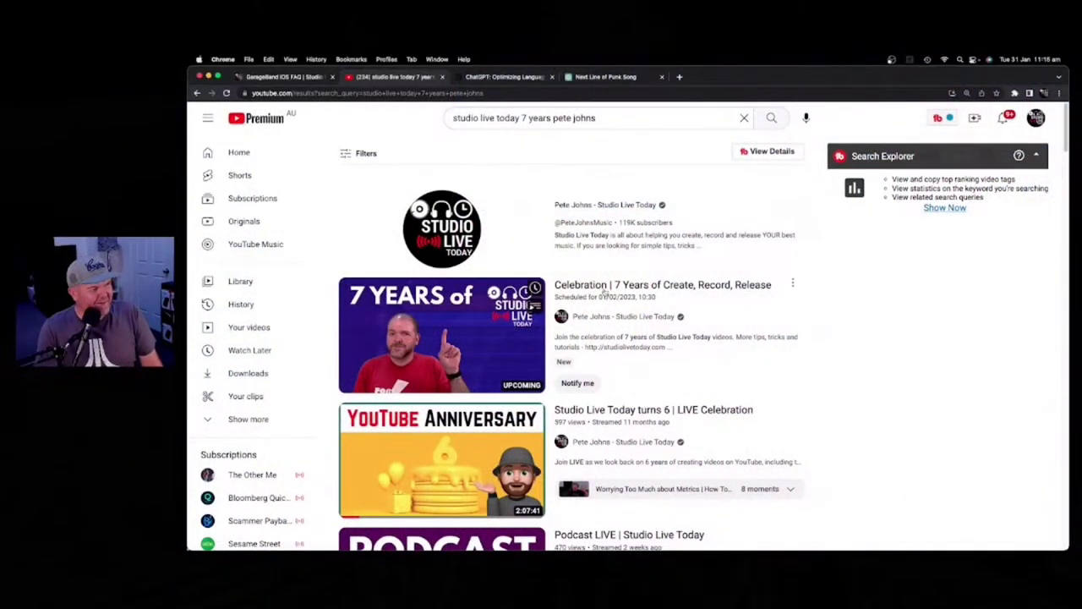
Open the upcoming video "Celebration | 7 Years of Create, Record, Release" from the search results and copy its share link
{"action": "left_click", "coordinate": [606, 296]}
{"action": "scroll", "coordinate": [643, 372], "scroll_direction": "down", "scroll_amount": 1}
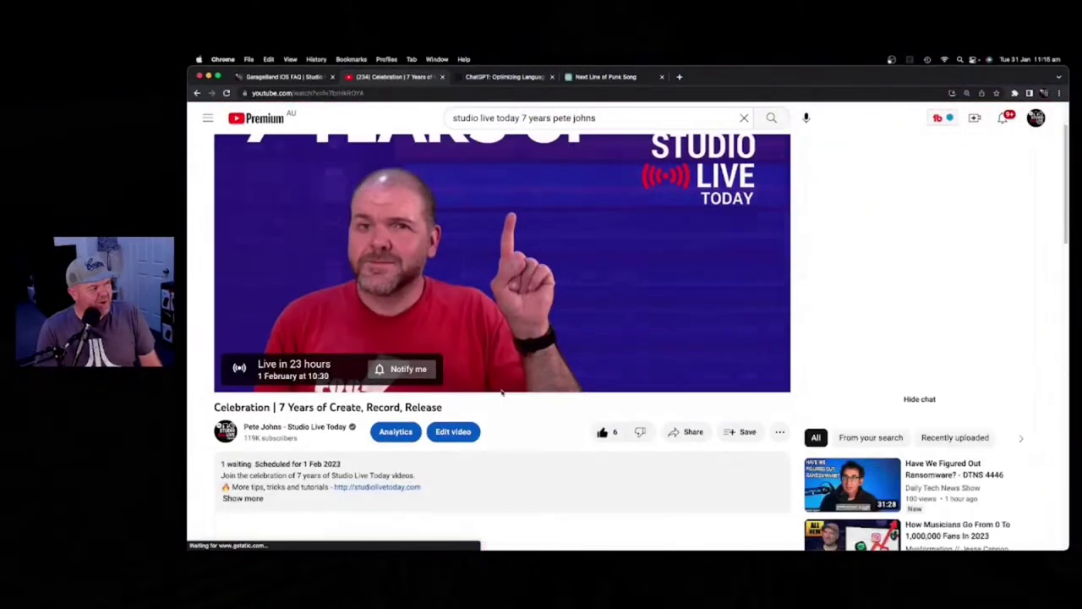
{"action": "left_click", "coordinate": [692, 432]}
{"action": "left_click", "coordinate": [742, 410]}
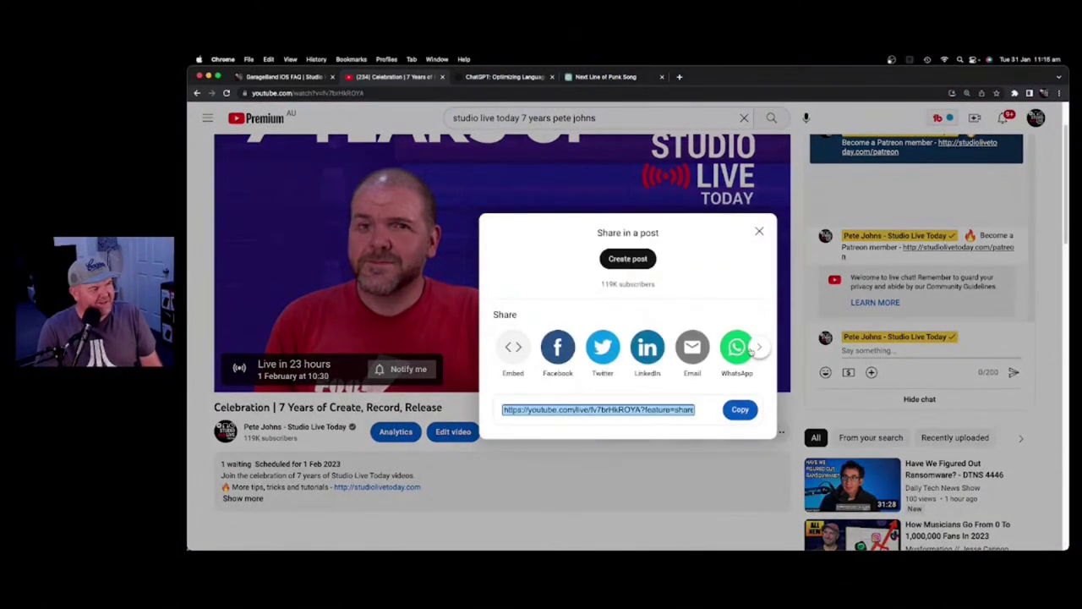
{"action": "left_click", "coordinate": [759, 233]}
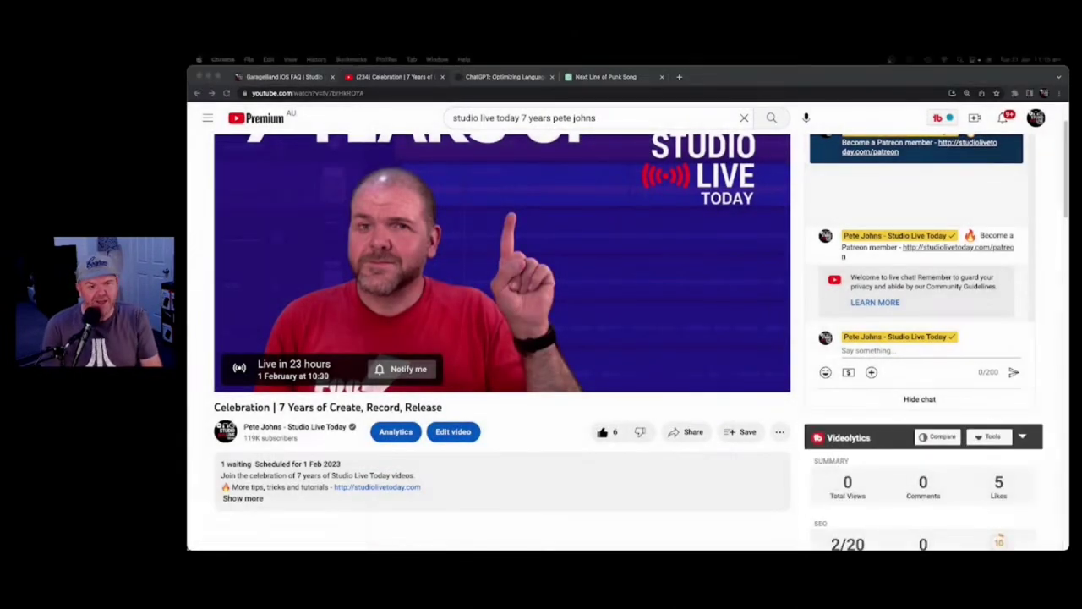
{"action": "scroll", "coordinate": [582, 317], "scroll_direction": "up", "scroll_amount": 2}
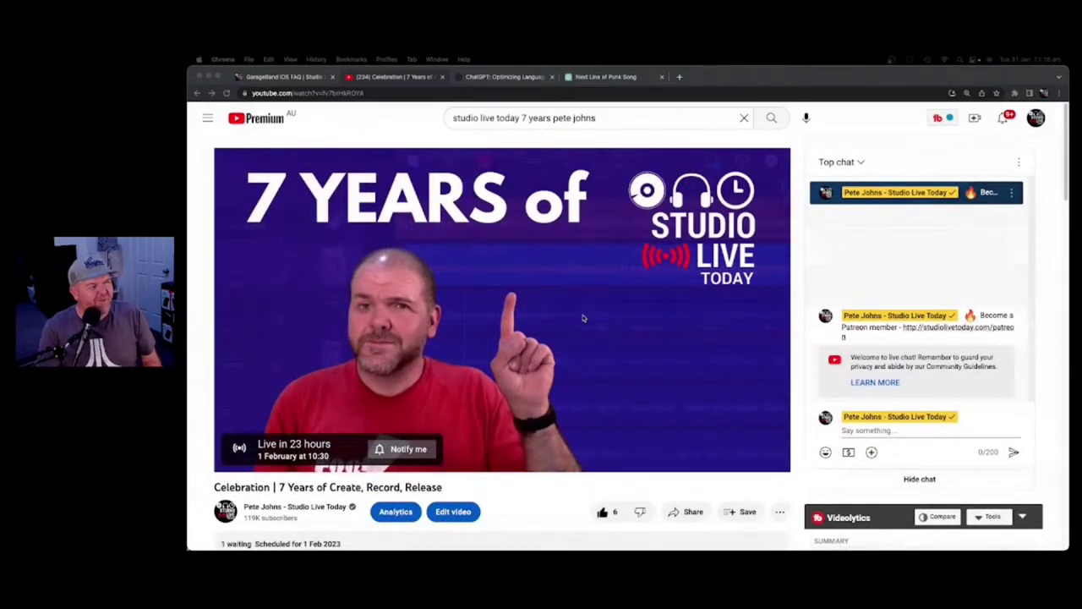